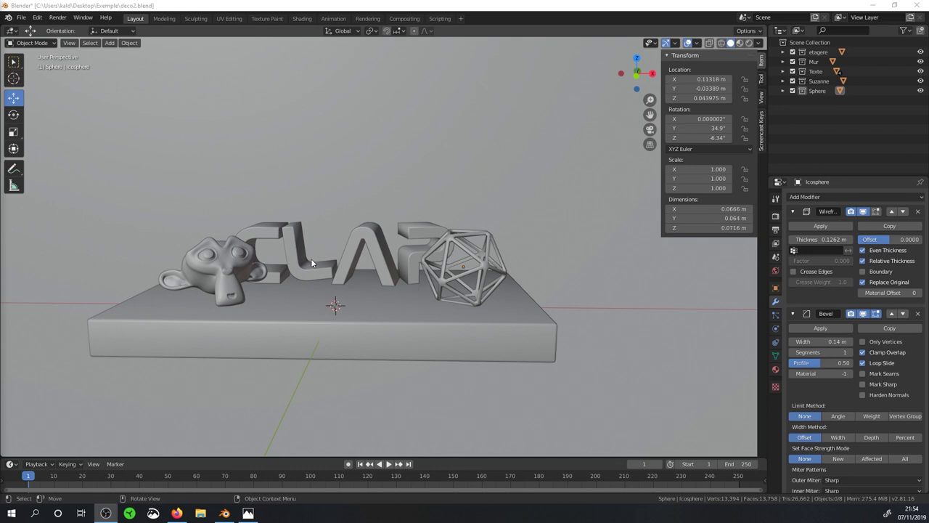
Switch to the front orthographic view and select every object in the scene
key("KP_1")
key("KP_5")
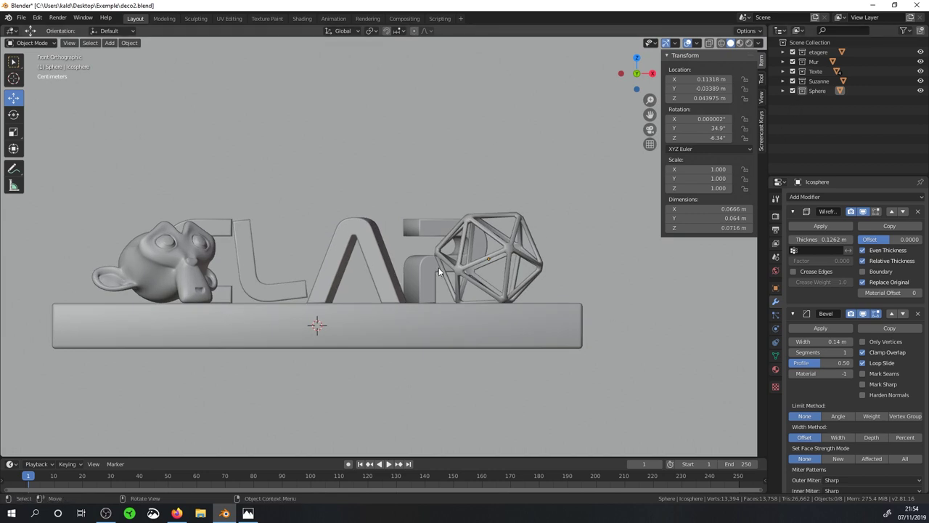
key("a")
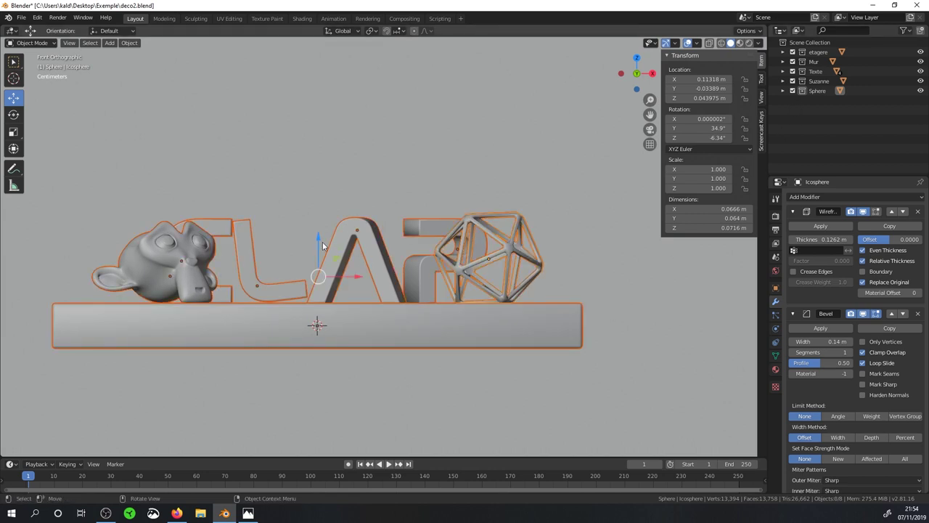
scroll(320, 331, "up", 1)
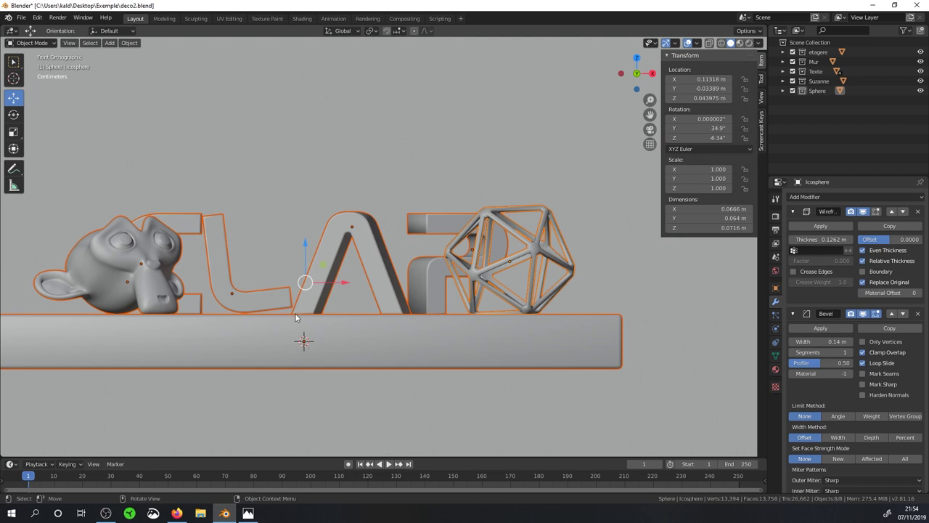
middle_click_drag(296, 317, 236, 338)
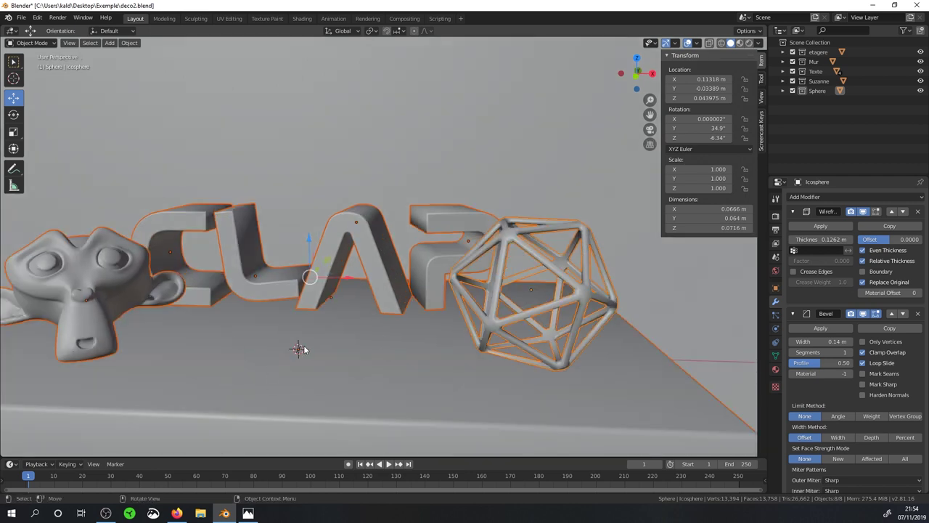
scroll(303, 350, "down", 3)
key("KP_1")
scroll(338, 319, "up", 2)
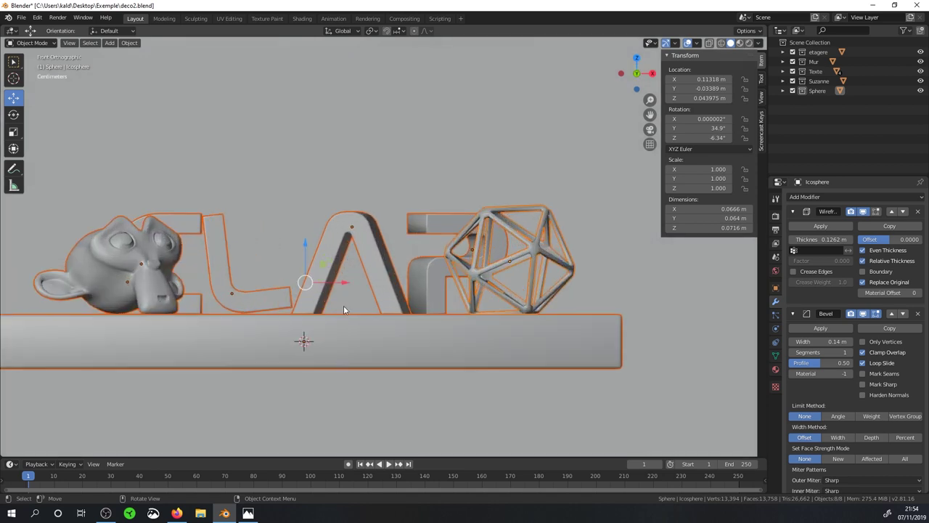
Lower all selected objects 0.0149 m along Z and show the sidebar's View tab
left_click_drag(308, 249, 303, 271)
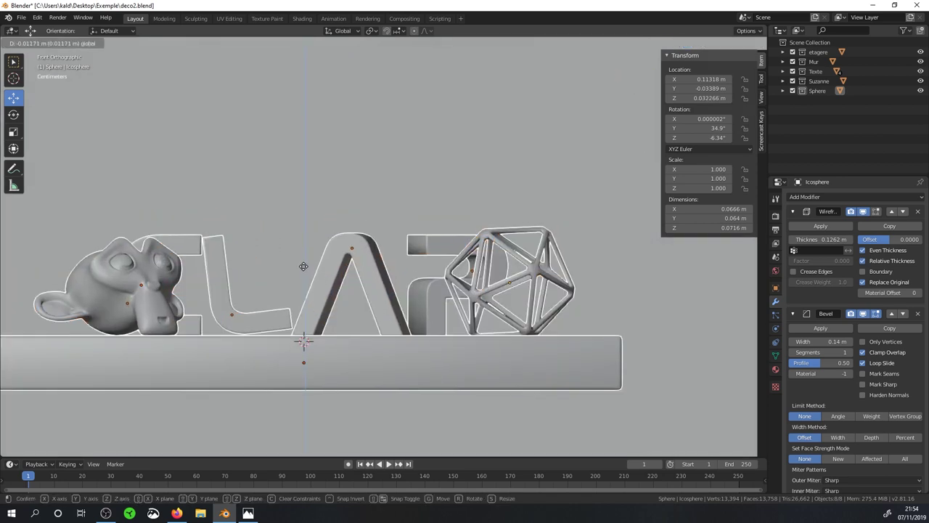
left_click_drag(304, 270, 304, 272)
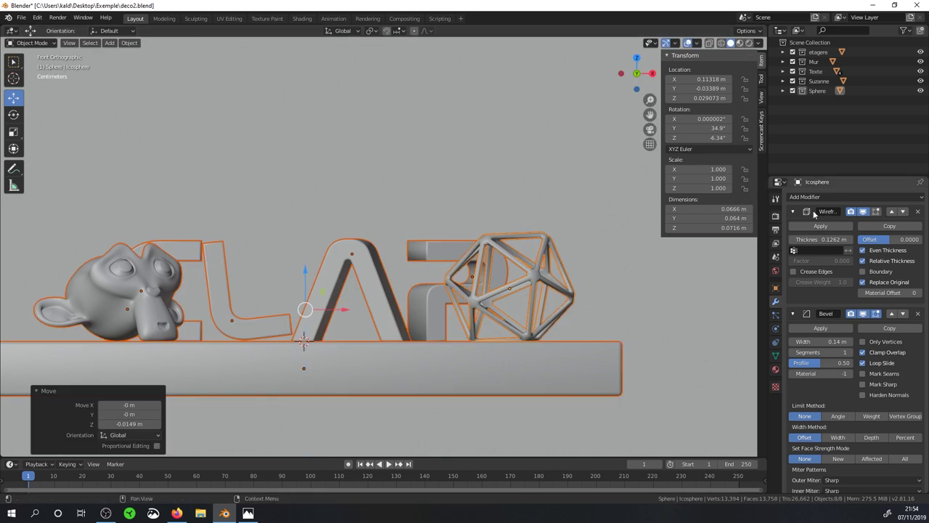
left_click(762, 97)
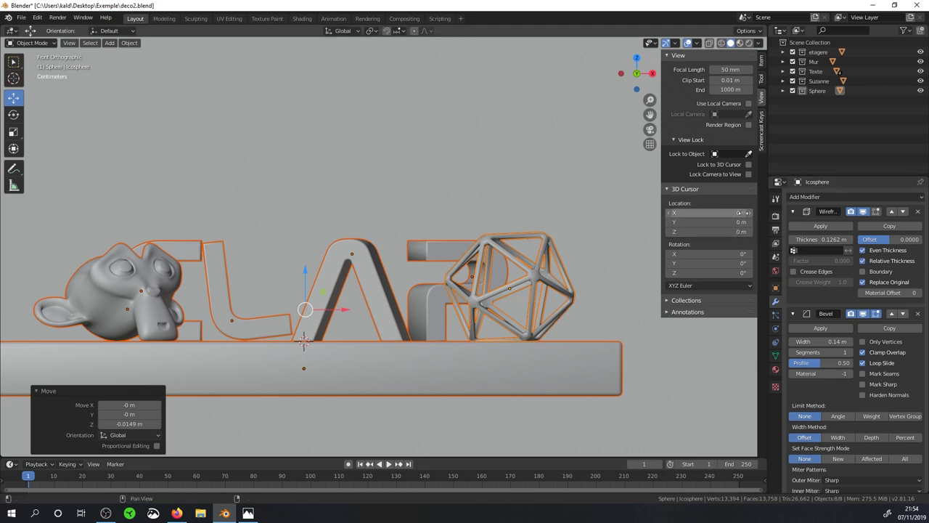
Snap the 3D cursor to the world origin
key("shift+s")
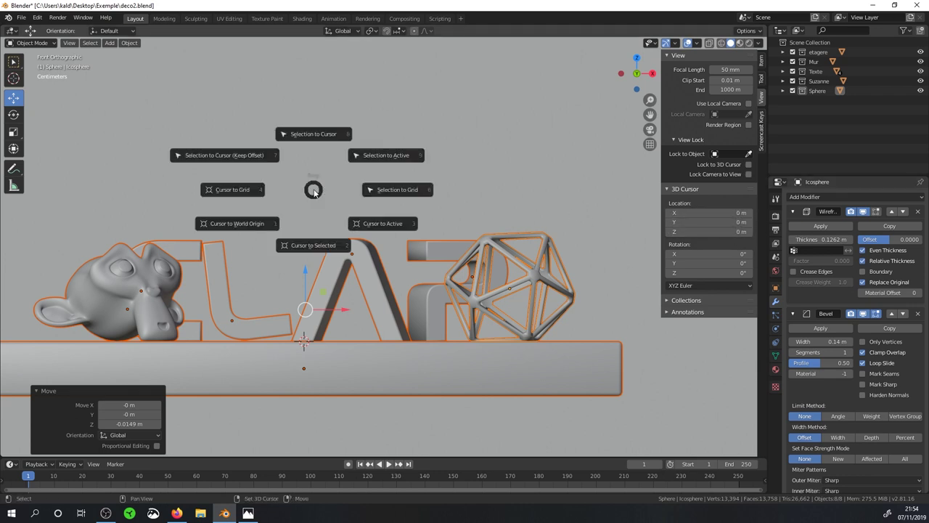
left_click(240, 224)
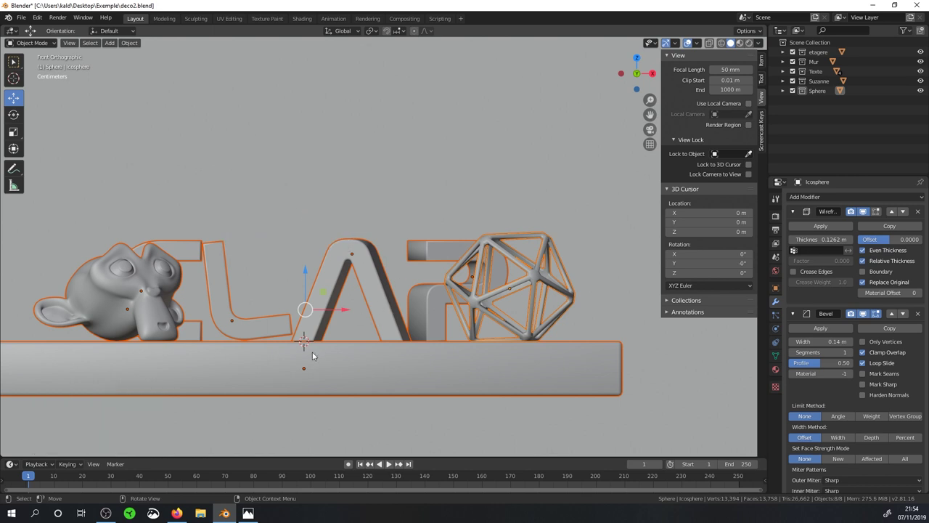
scroll(312, 355, "up", 1)
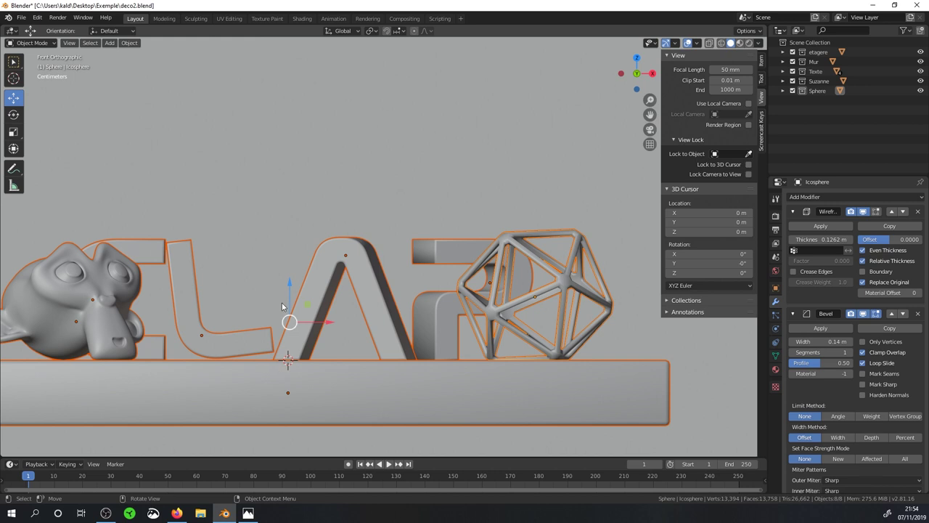
Nudge the selected objects a further 0.000444 m down along Z
key("g")
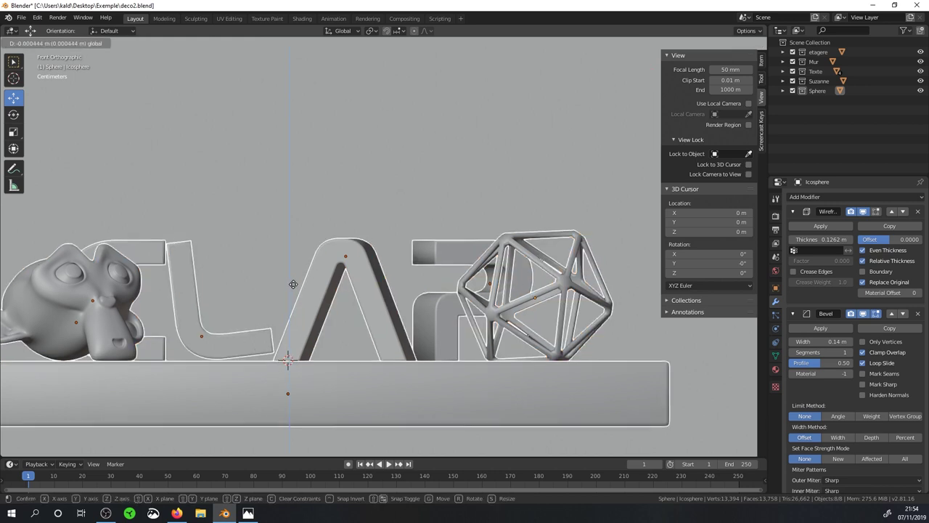
left_click(296, 284)
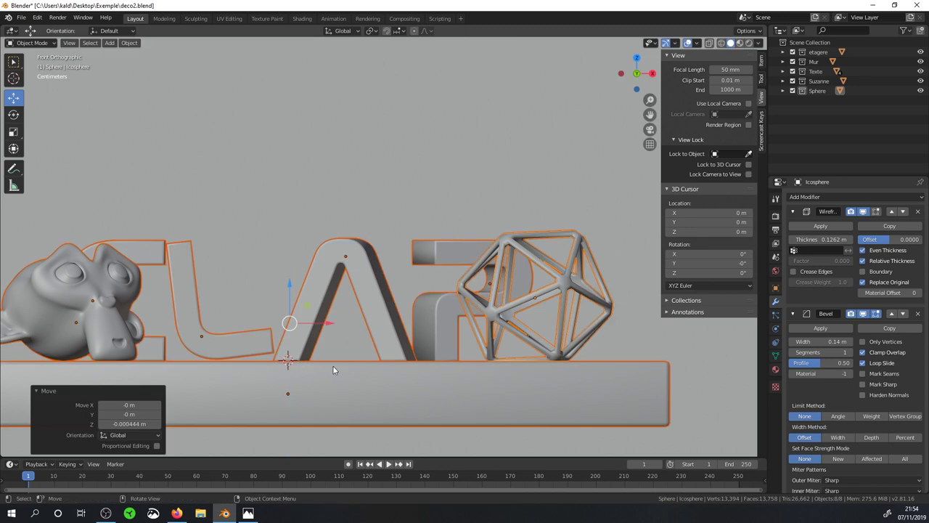
middle_click_drag(330, 361, 341, 382)
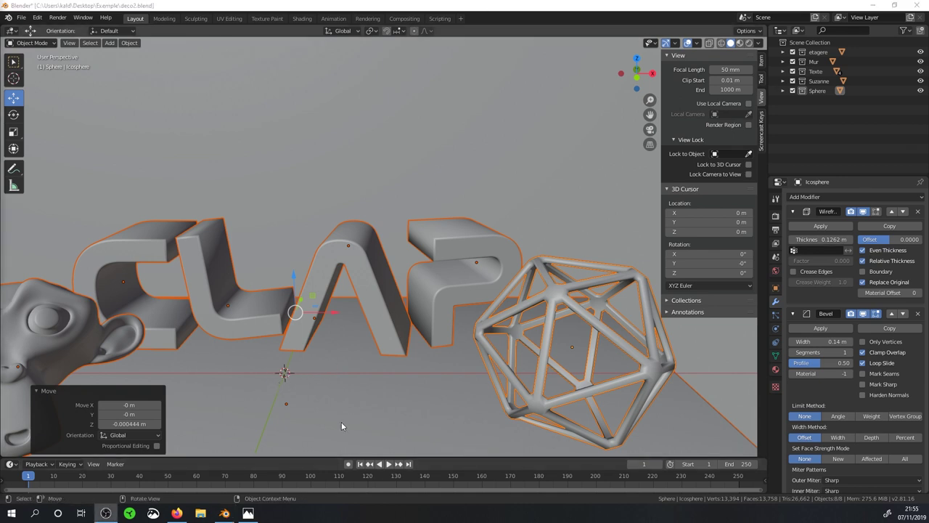
Collapse the icosphere's Wireframe and Bevel modifier panels and return to front view
left_click(793, 211)
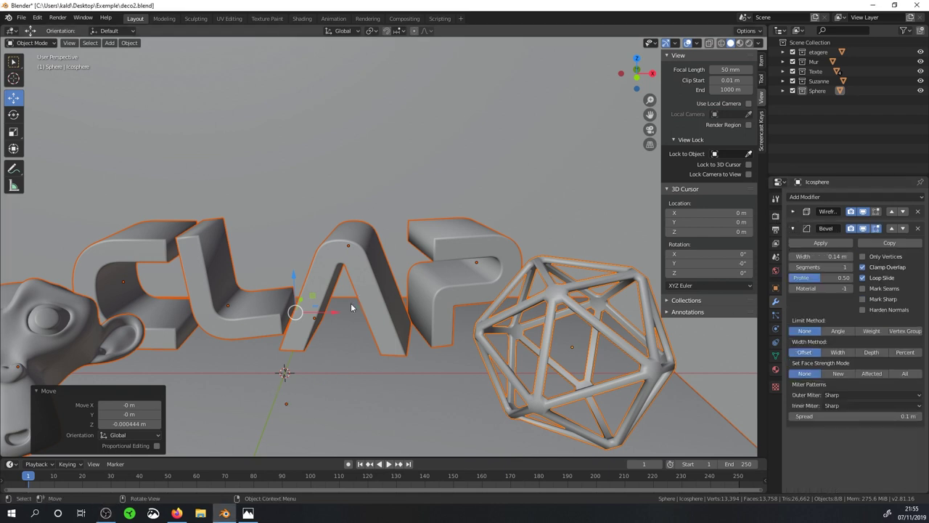
left_click(793, 228)
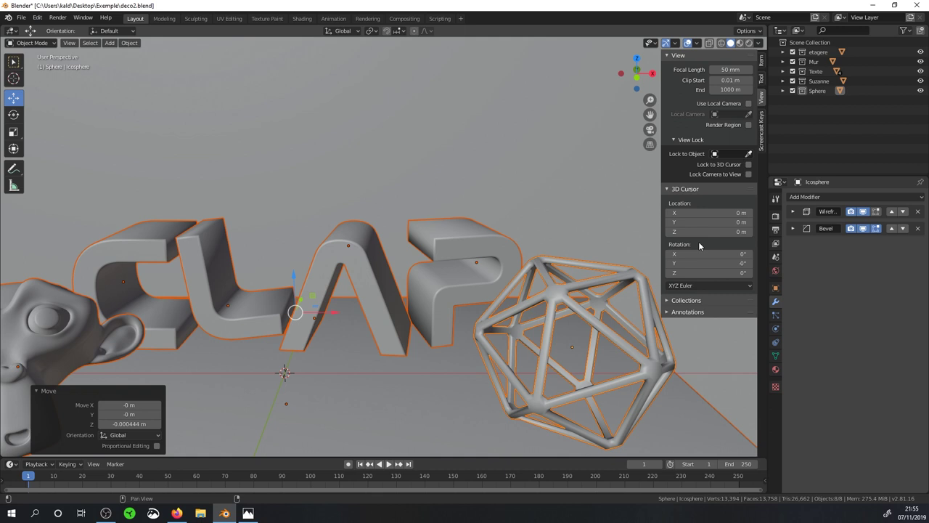
key("KP_1")
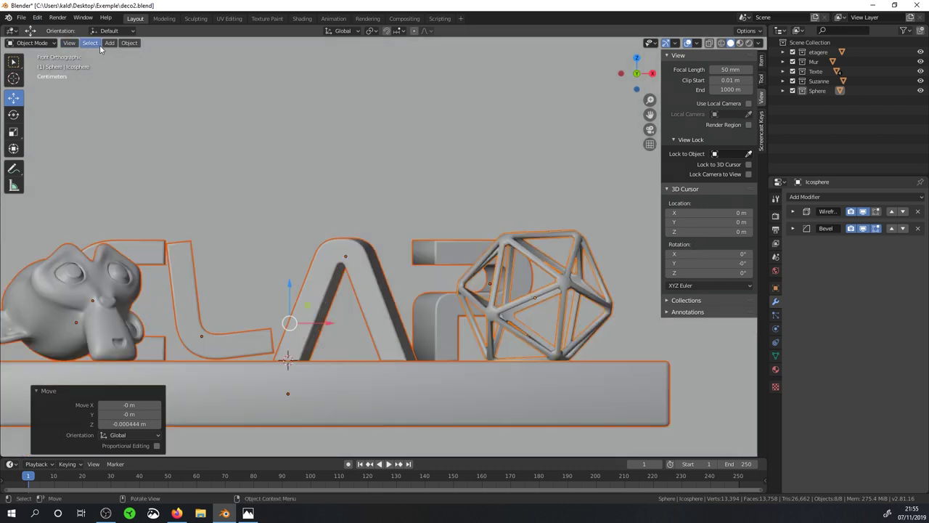
Add a 2 m plane mesh at the world origin and zoom out to see it whole
left_click(109, 43)
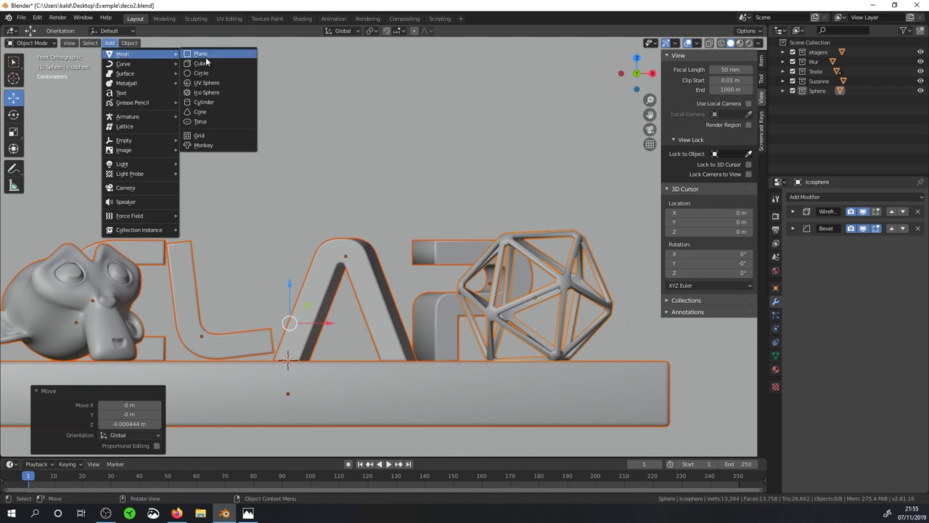
left_click(201, 54)
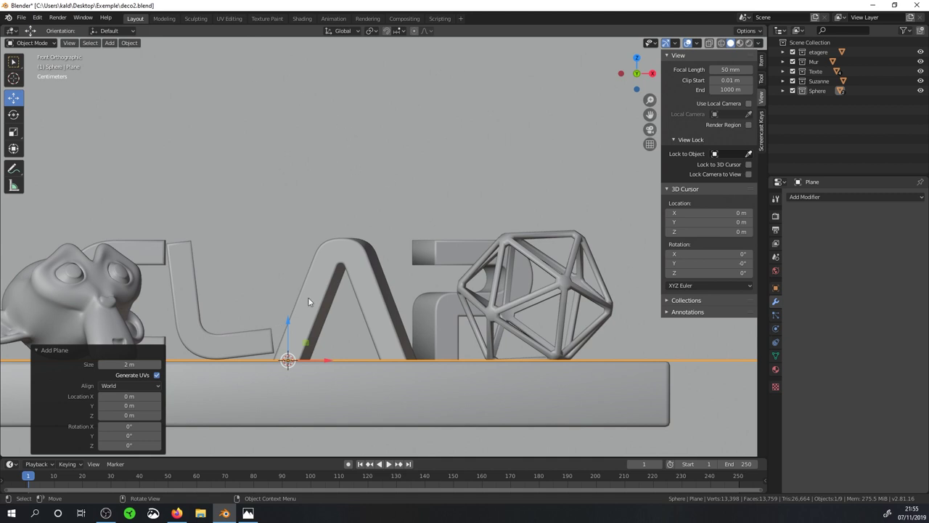
middle_click_drag(332, 162, 326, 377)
scroll(327, 377, "down", 3)
scroll(342, 350, "down", 3)
scroll(355, 337, "down", 3)
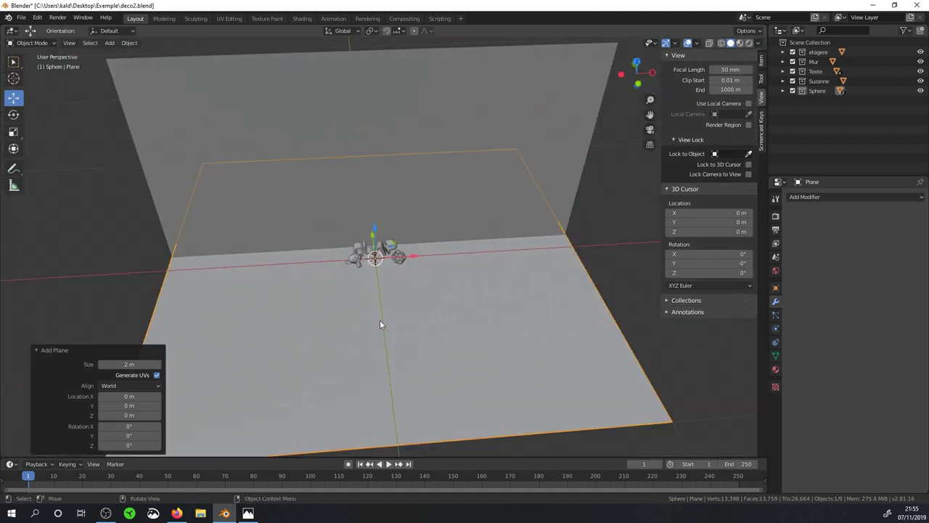
left_click(41, 45)
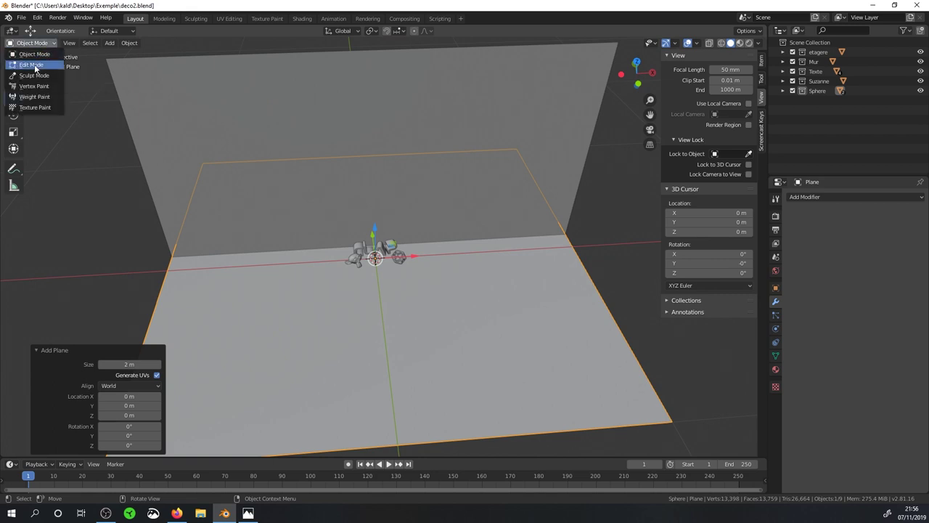
Put the plane into Edit Mode and select all its vertices
left_click(33, 65)
middle_click_drag(255, 182, 96, 39)
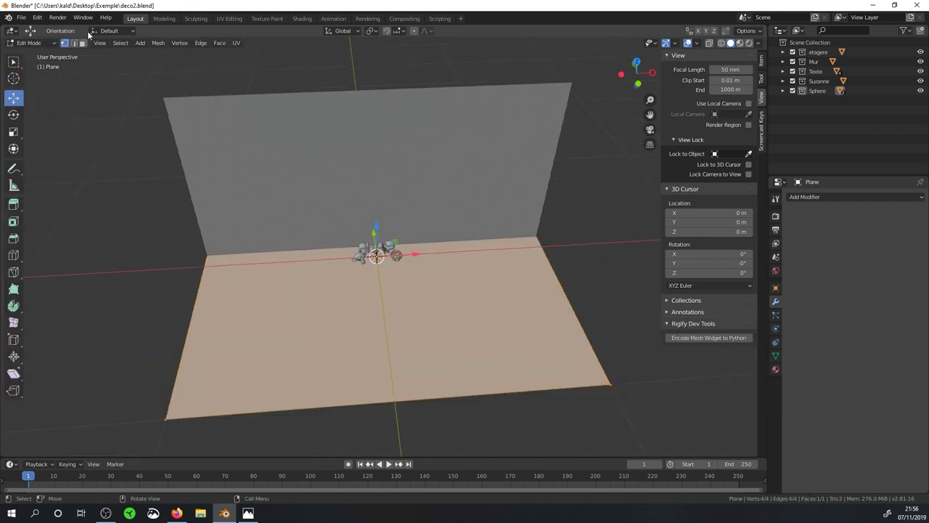
left_click(140, 43)
mouse_move(121, 43)
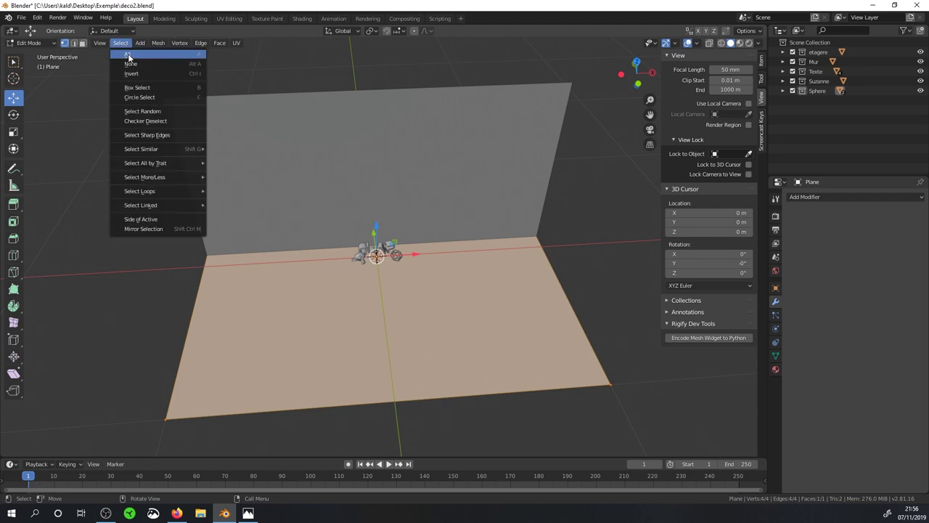
left_click(128, 57)
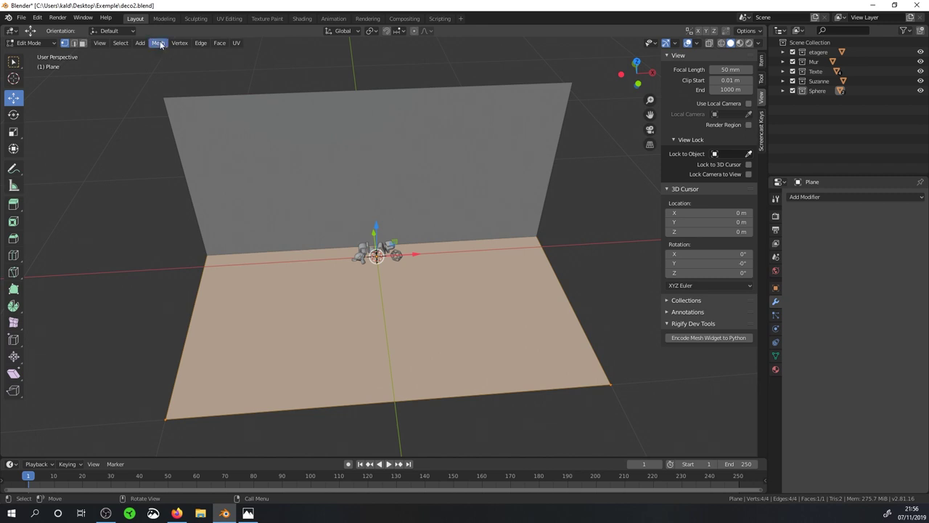
Merge the plane's four vertices At Center into a single vertex
left_click(188, 42)
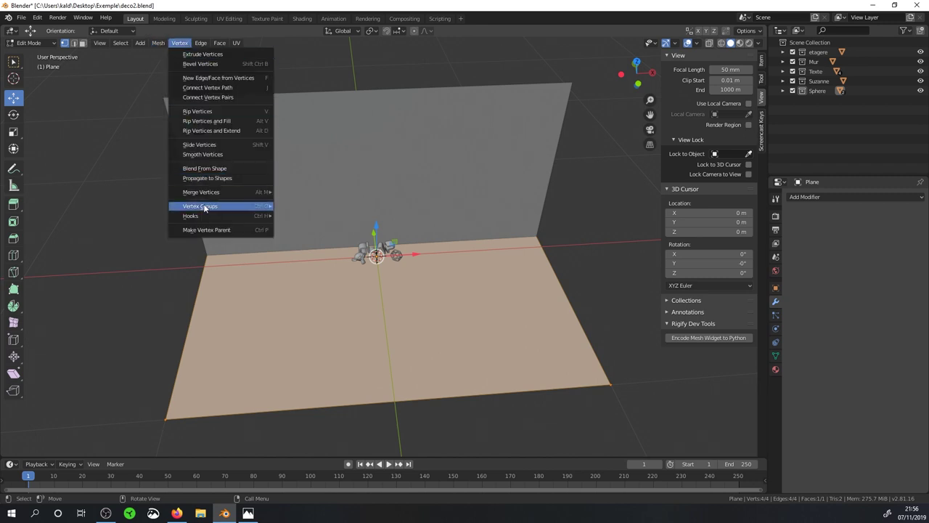
mouse_move(211, 191)
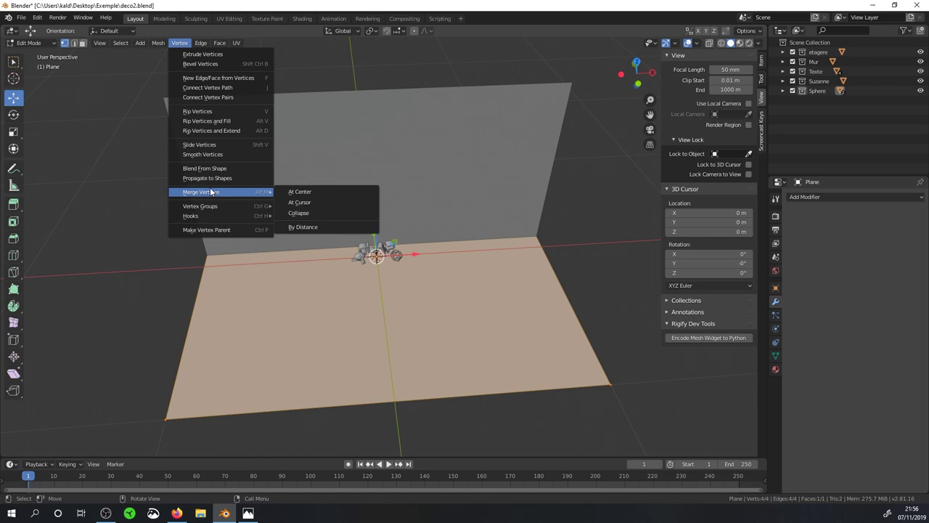
left_click(299, 191)
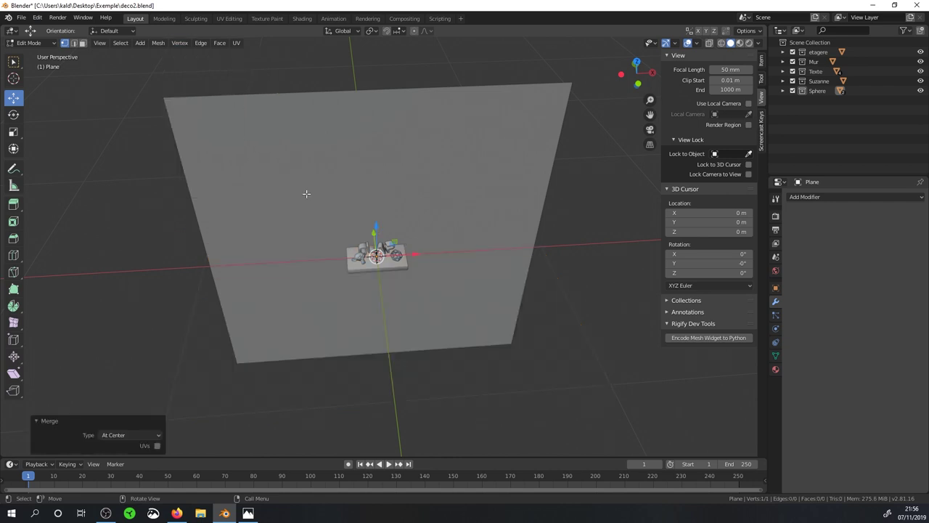
scroll(396, 271, "up", 2)
scroll(397, 269, "up", 2)
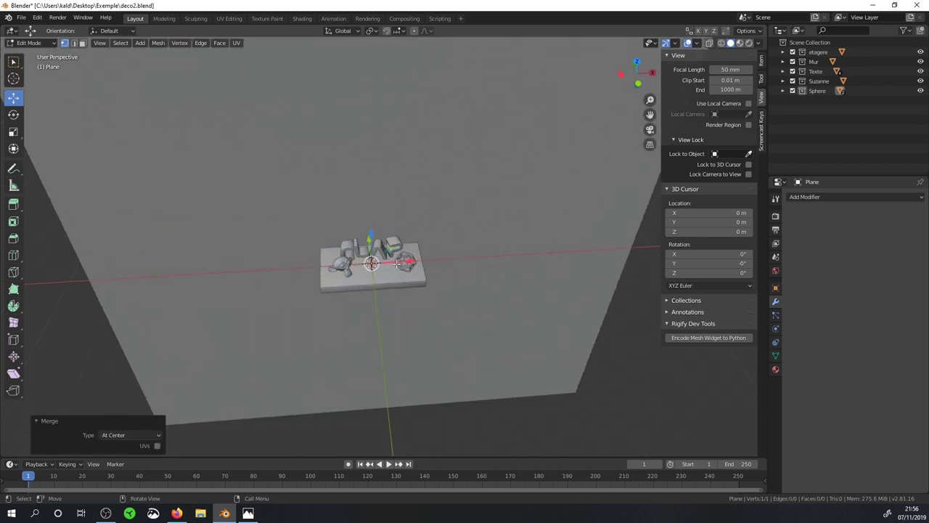
key("KP_1")
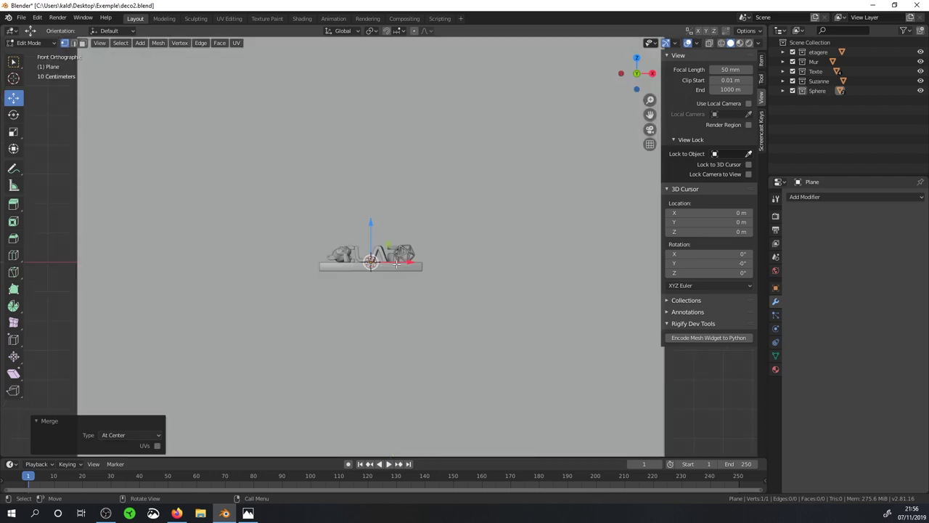
scroll(396, 265, "up", 3)
scroll(392, 255, "up", 3)
middle_click_drag(339, 294, 342, 317)
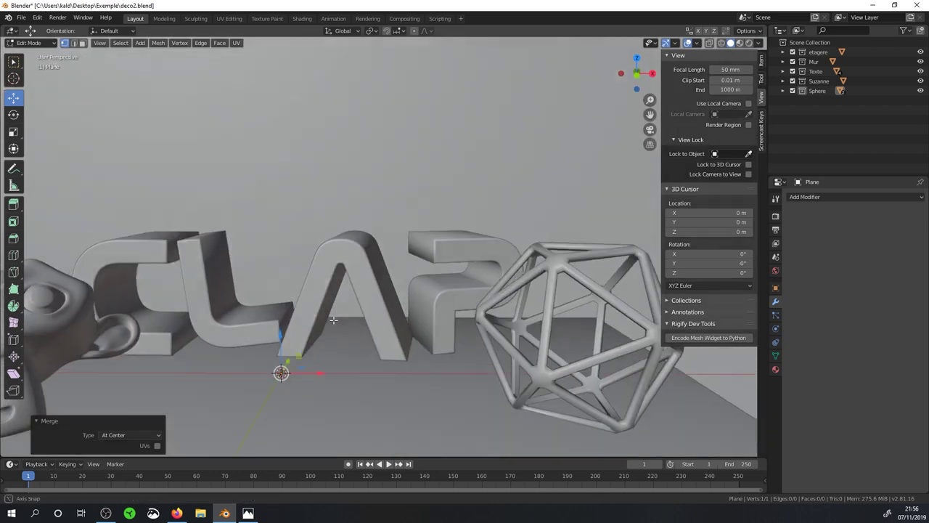
key("KP_1")
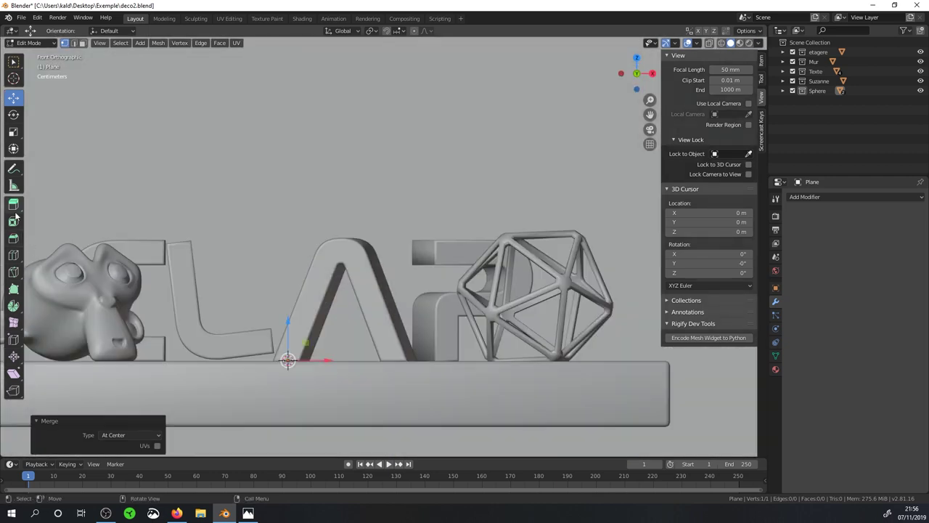
Trial-extrude the plane's vertex upward twice, undo both extrusions, and return to Object Mode
left_click(15, 207)
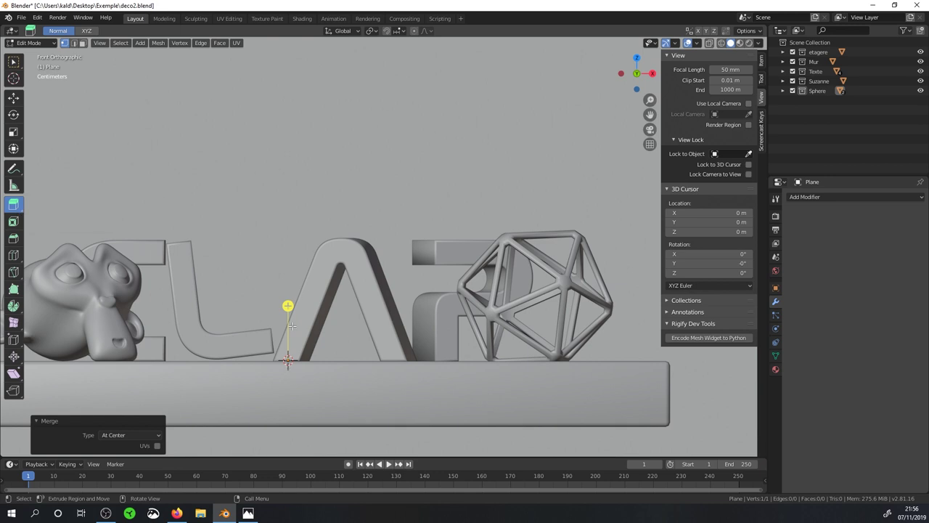
left_click_drag(287, 305, 290, 224)
middle_click_drag(290, 224, 288, 362)
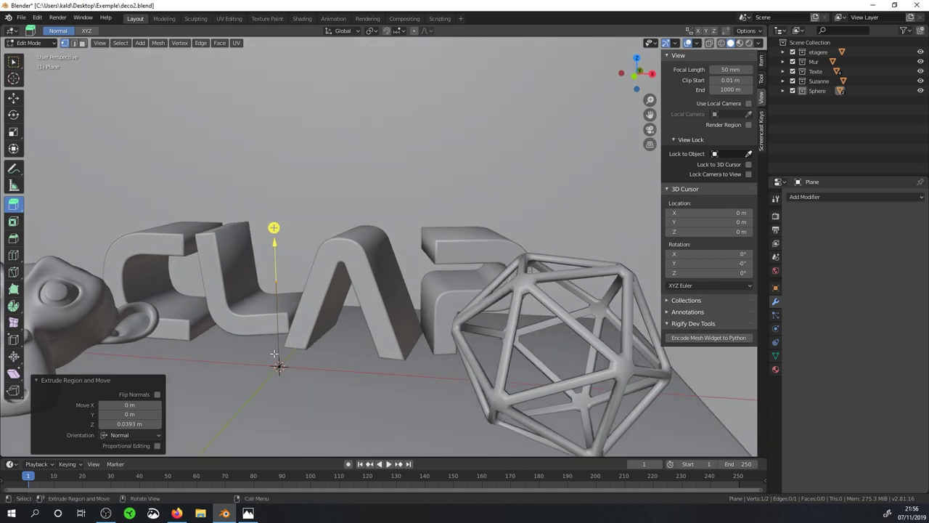
left_click_drag(273, 228, 273, 176)
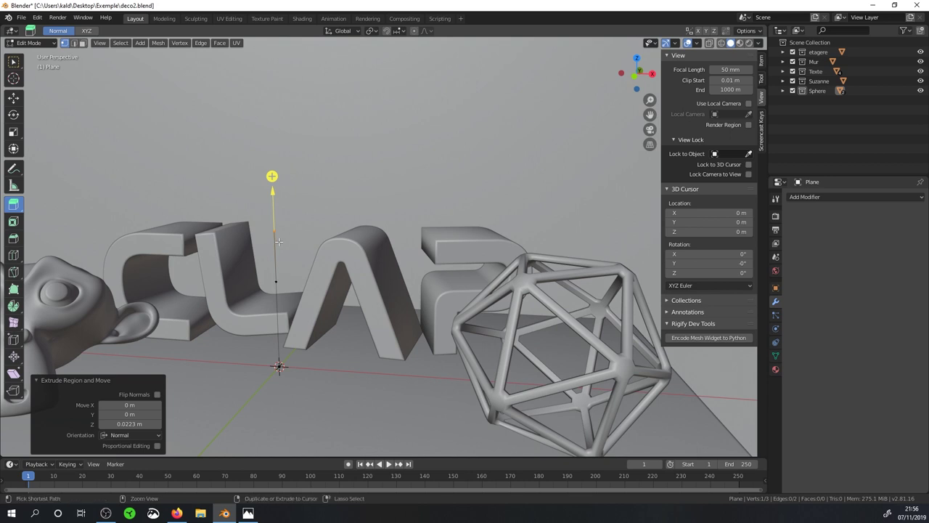
key("ctrl+z")
key("ctrl+z")
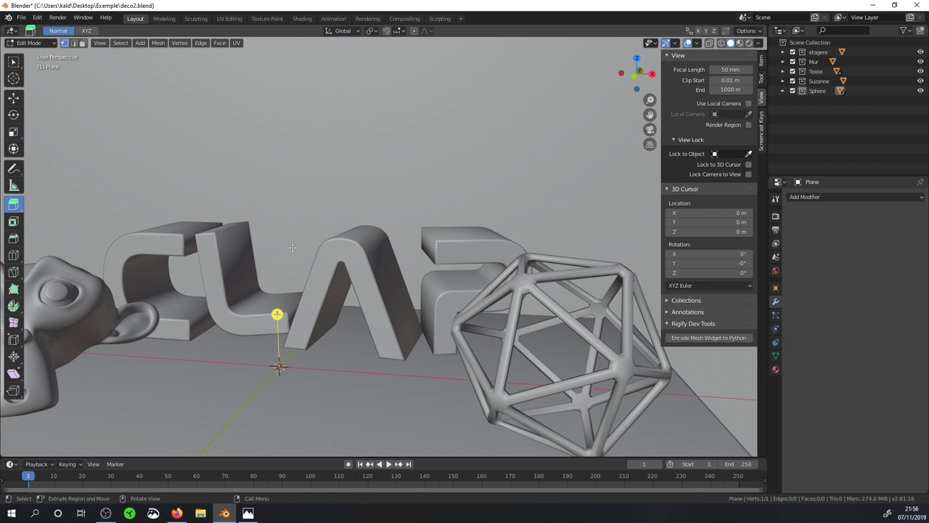
key("Tab")
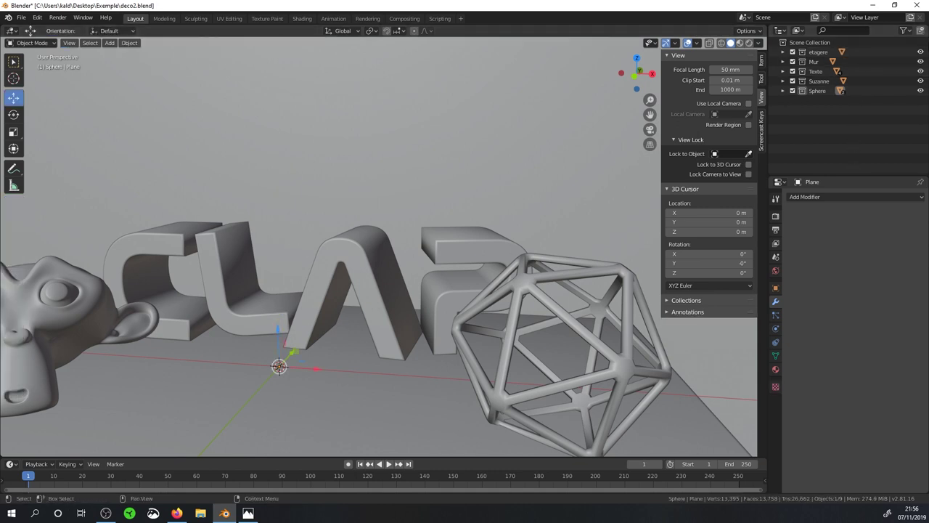
Create a new collection in the Outliner named Castus
left_click(921, 30)
double_click(817, 101)
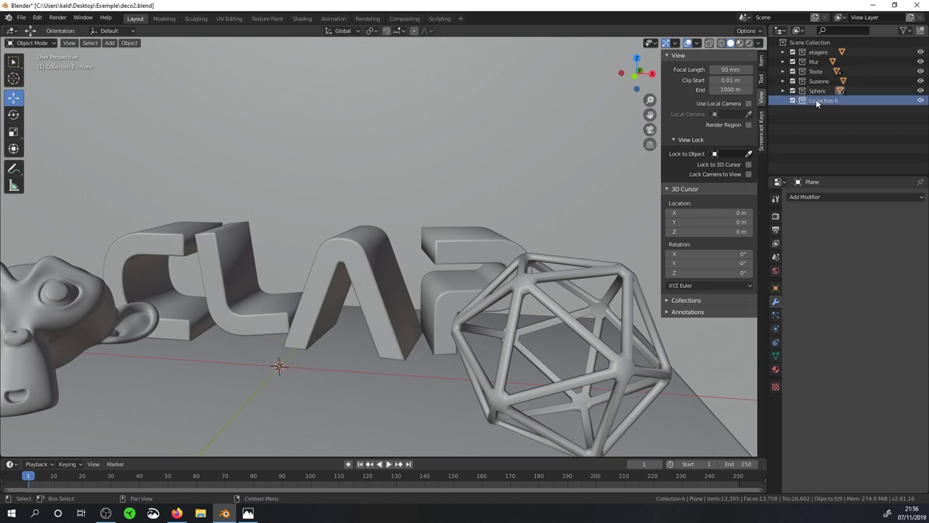
type("Cr")
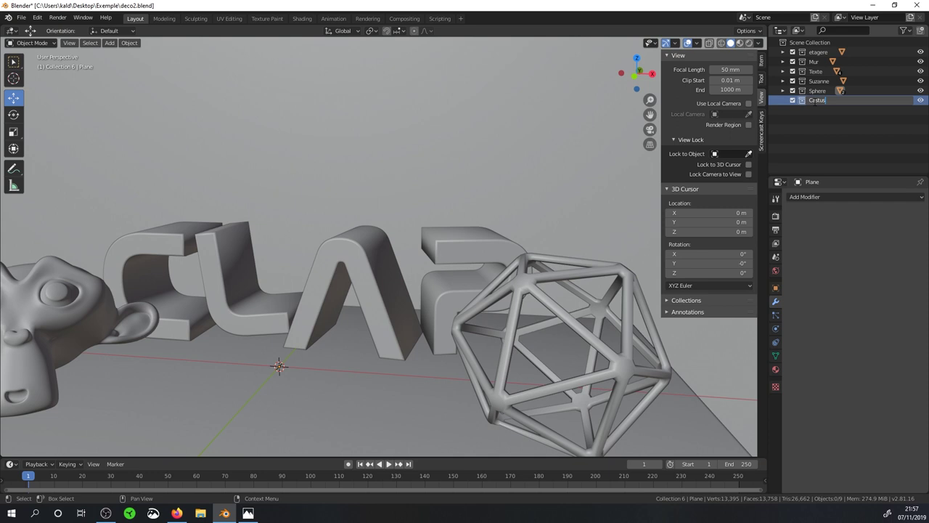
key("Return")
left_click(793, 100)
left_click(793, 100)
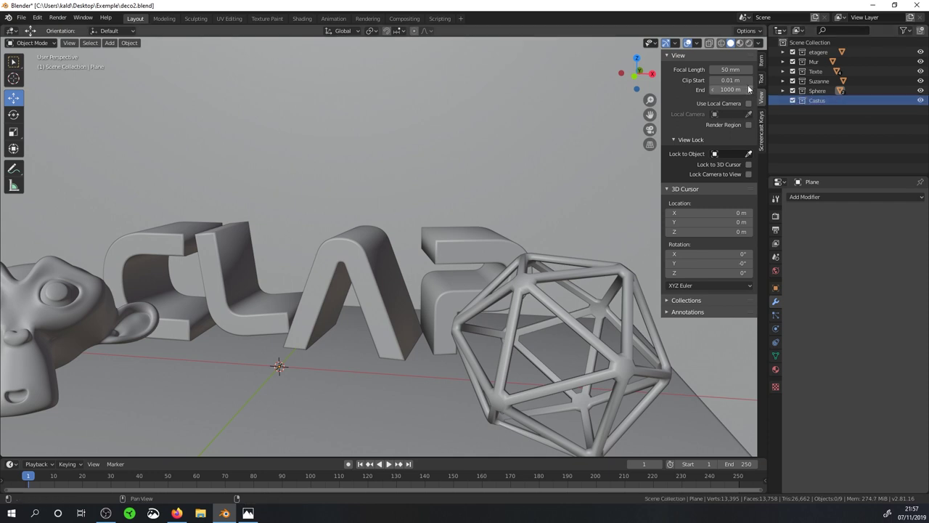
Move the Plane object into Castus and rename it Pot
left_click(783, 90)
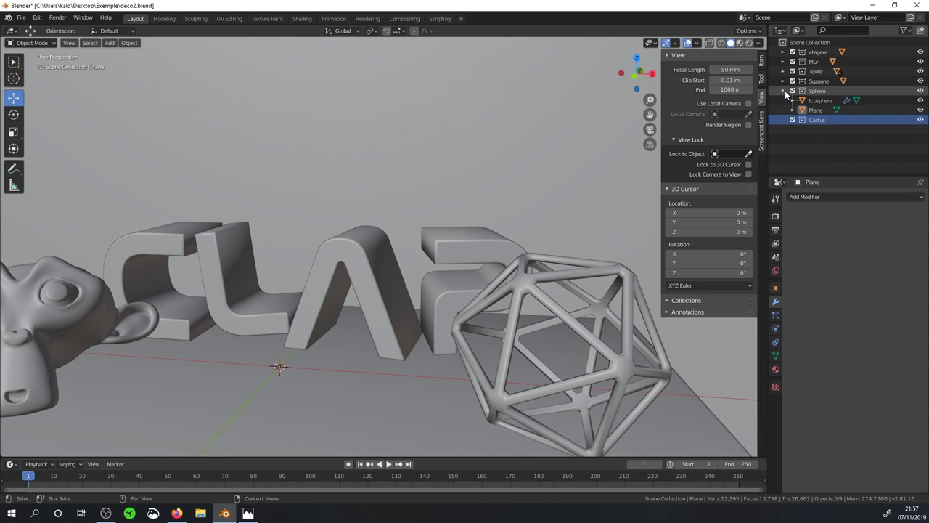
left_click_drag(819, 110, 815, 121)
double_click(815, 121)
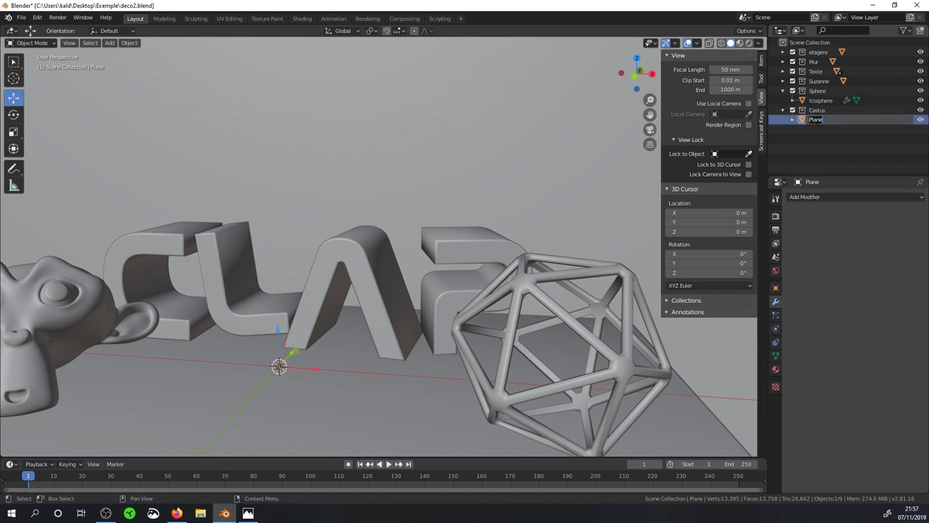
type("Po")
type("t")
key("Return")
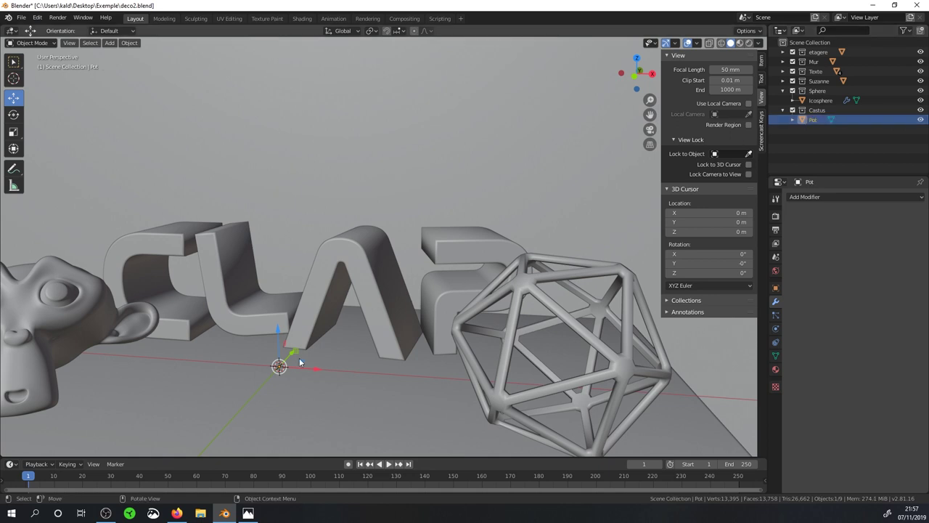
left_click(32, 42)
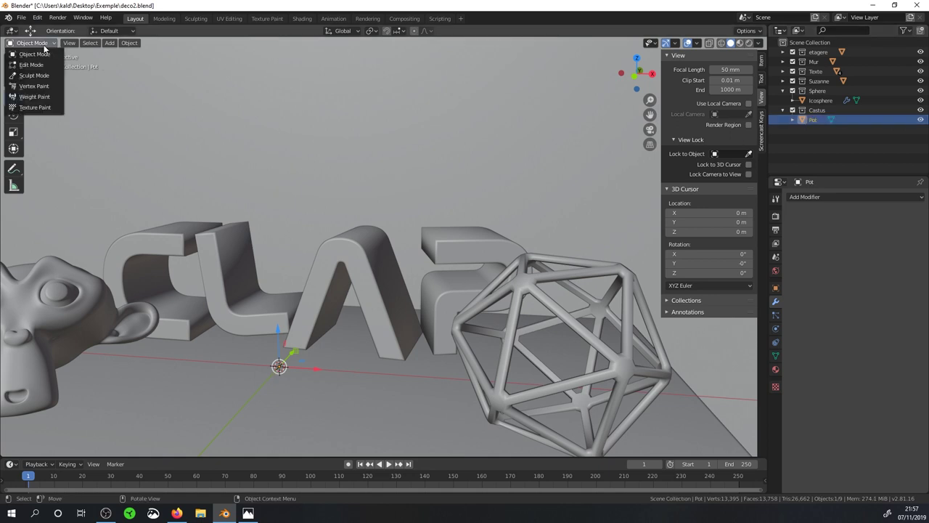
In Edit Mode front view, extrude Pot's vertex 0.0335 m along X, then hide the other collections
left_click(32, 64)
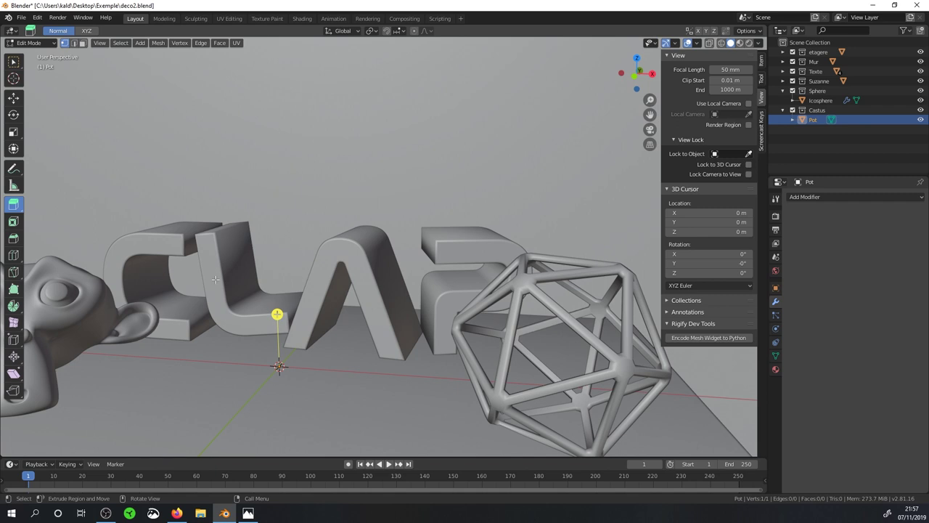
key("KP_1")
left_click(13, 205)
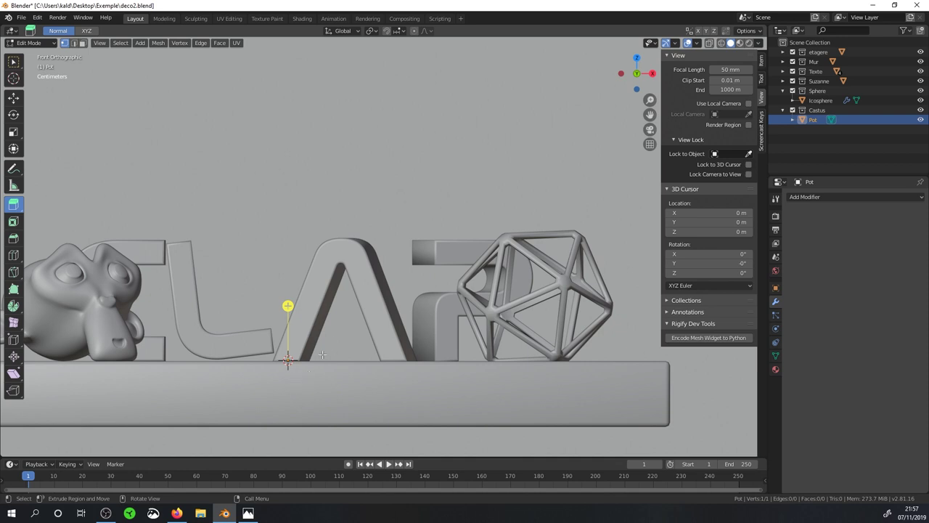
key("e")
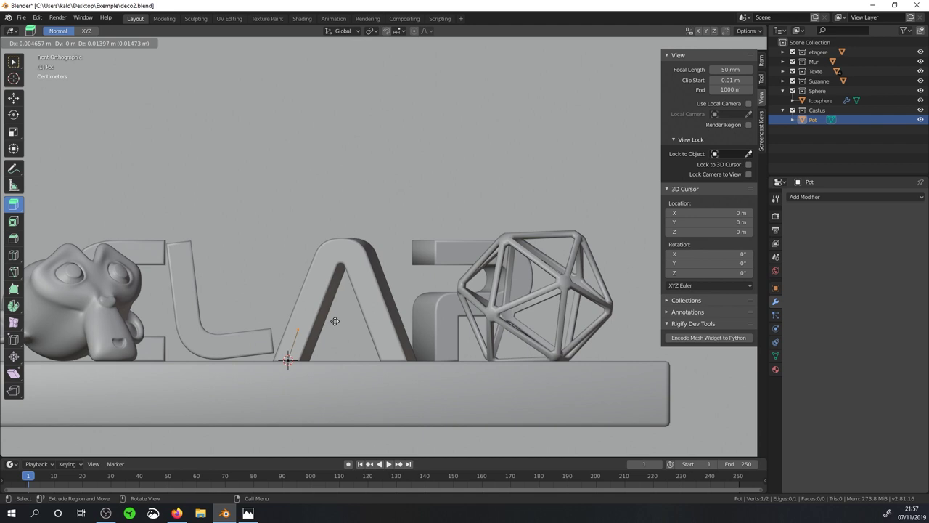
key("x")
left_click(397, 343)
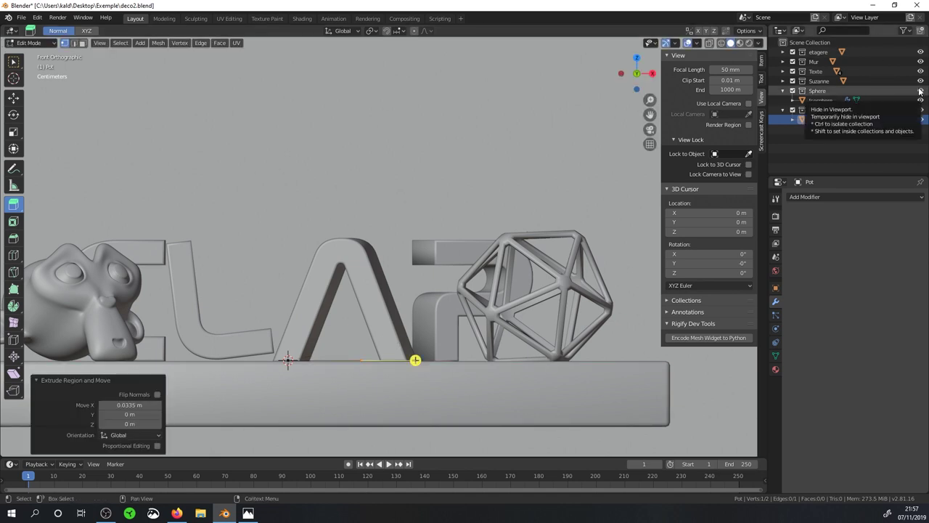
left_click_drag(920, 91, 920, 61)
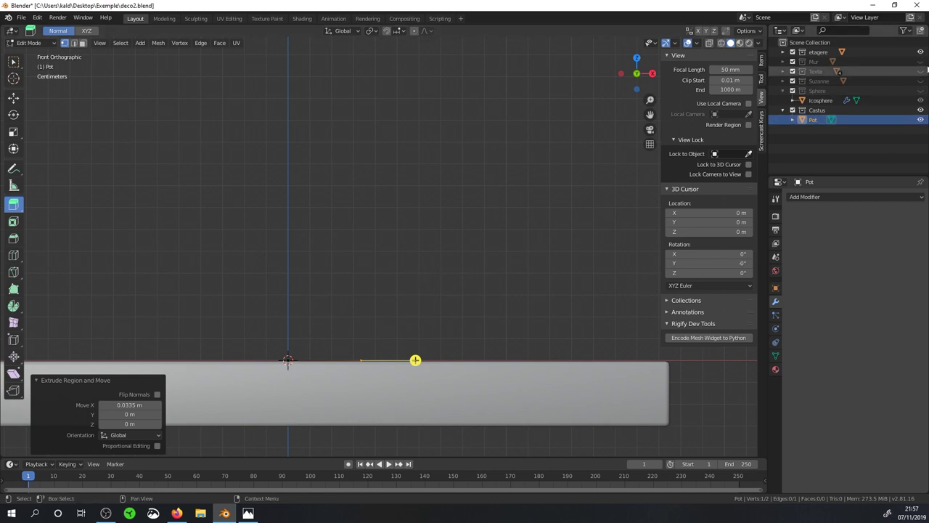
Extrude vertices for the pot wall rising outward and a vertical rim vertex
left_click(920, 52)
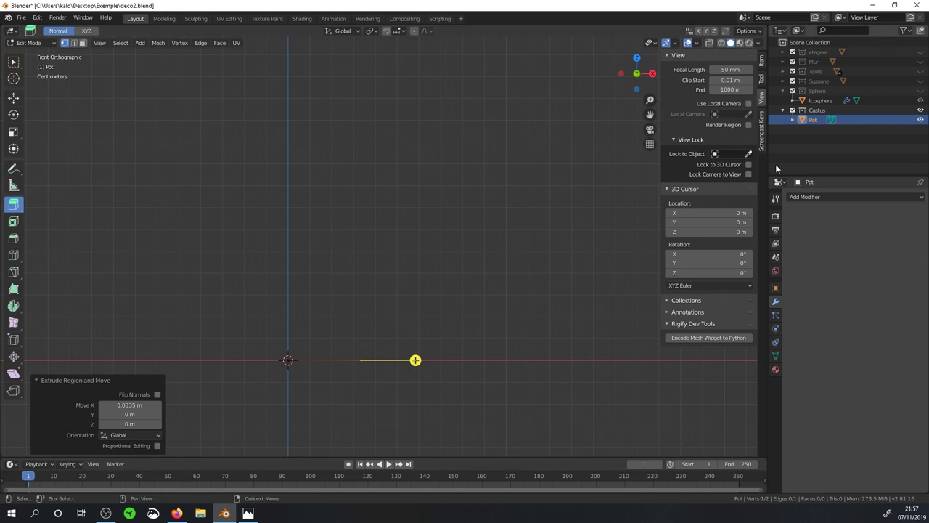
left_click(920, 52)
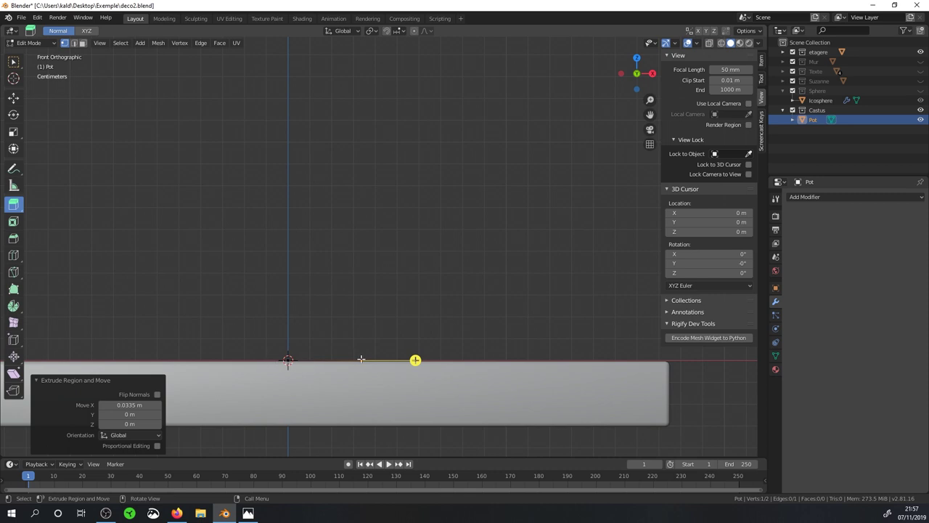
key("e")
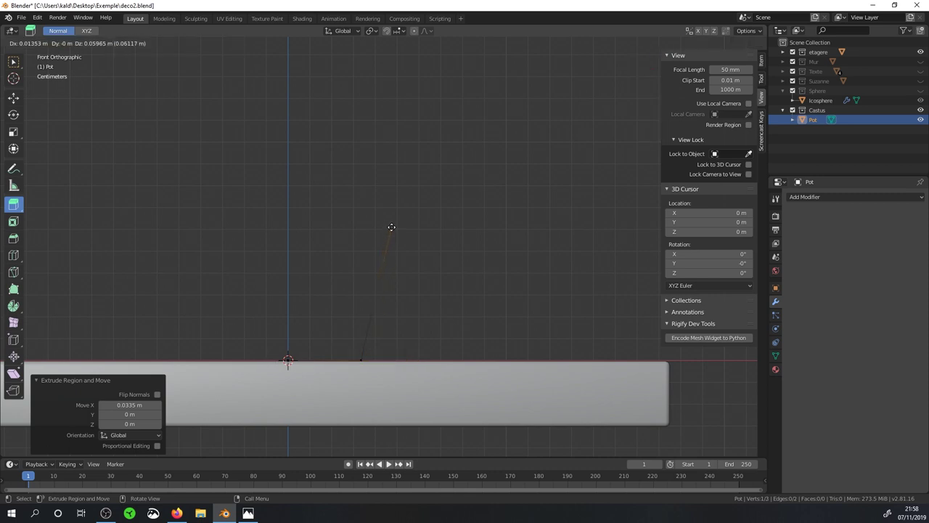
left_click(391, 227)
key("e")
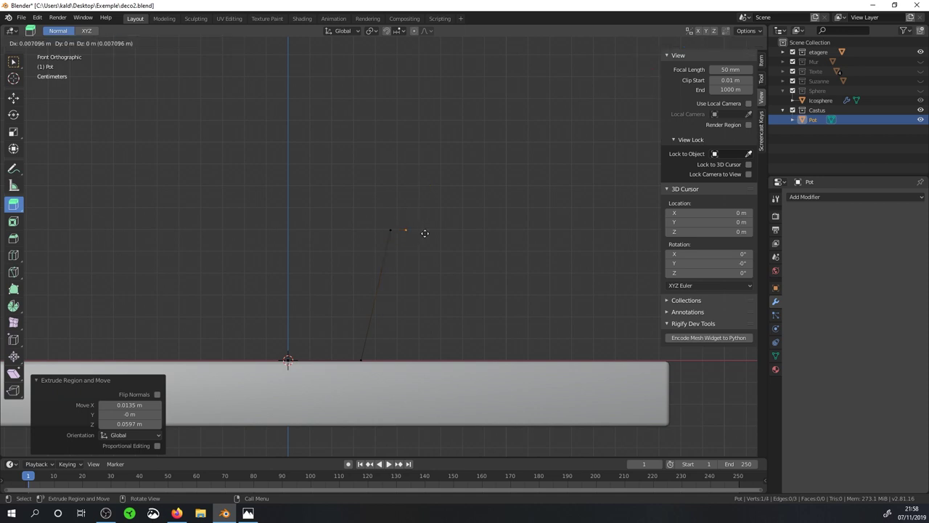
left_click(446, 190)
key("e")
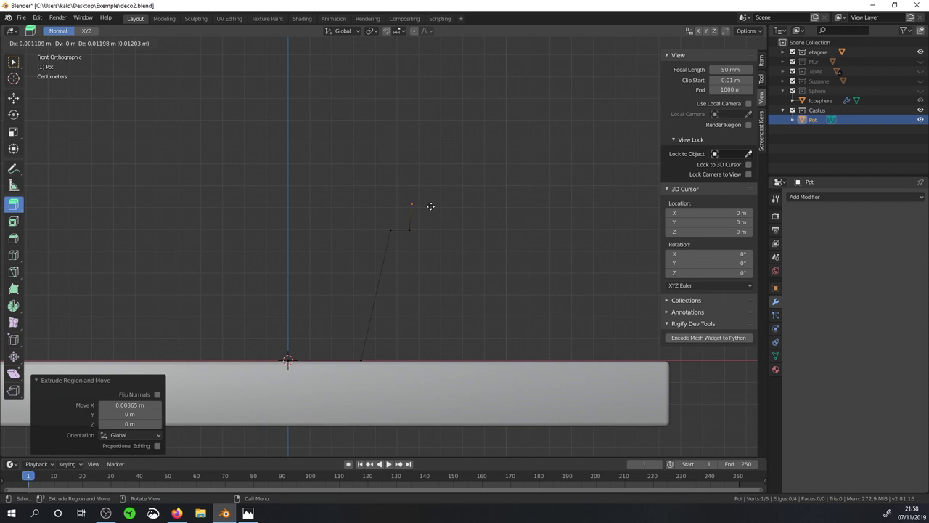
key("z")
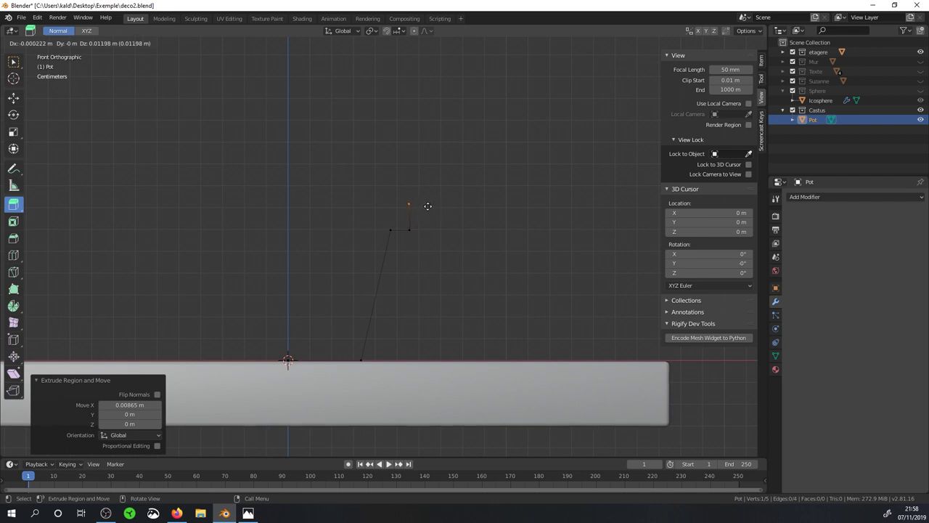
left_click(427, 203)
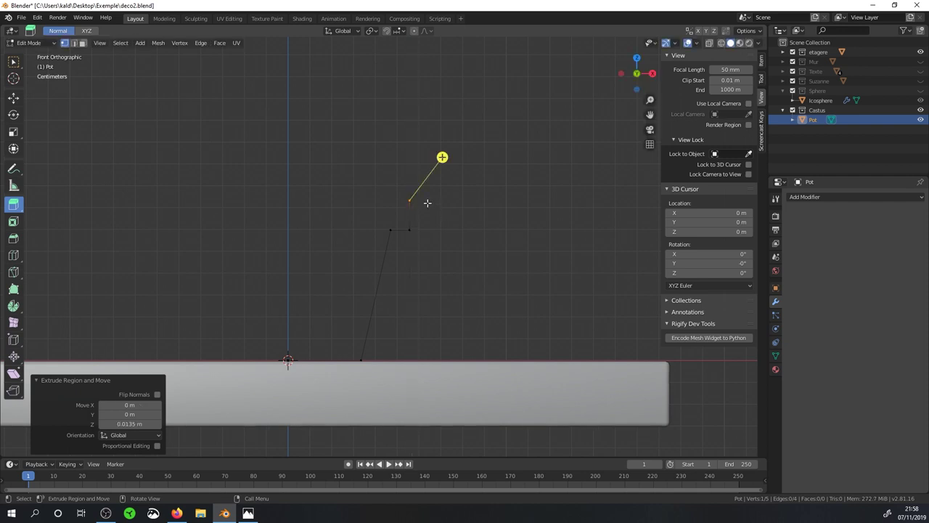
Extrude the rim inward, then down and across to a final vertex on the centre axis
key("e")
key("x")
left_click(391, 202)
key("e")
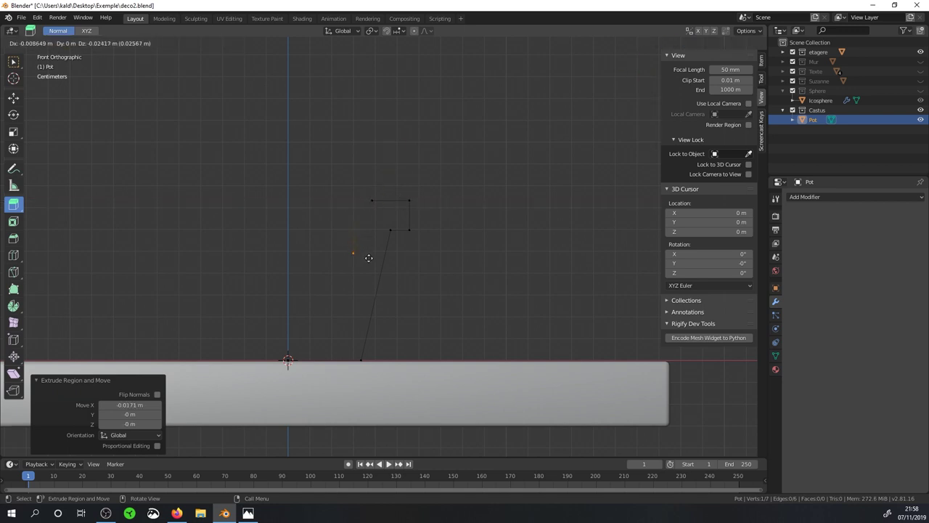
left_click(369, 258)
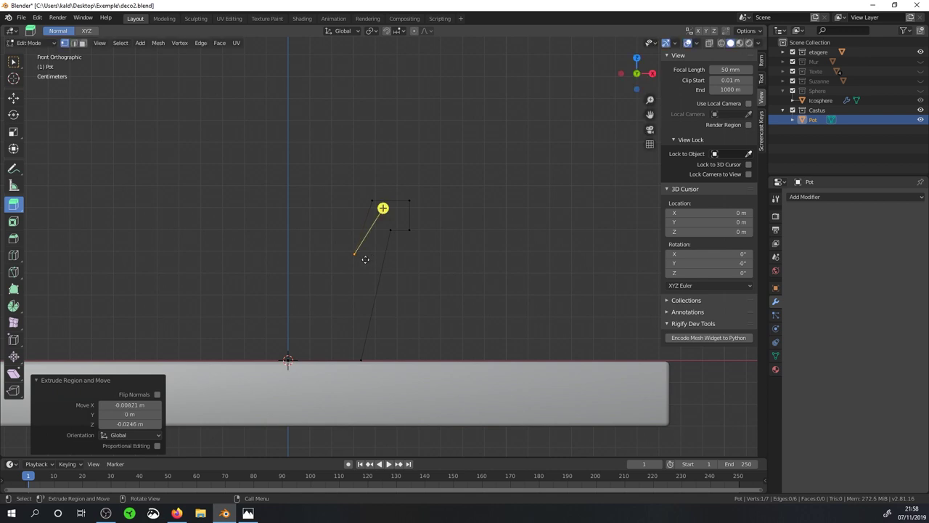
key("e")
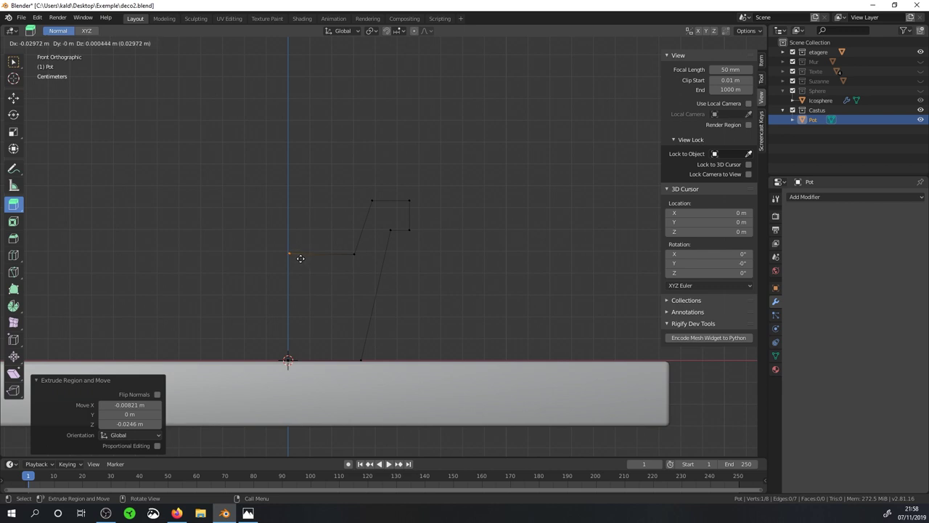
left_click(301, 259)
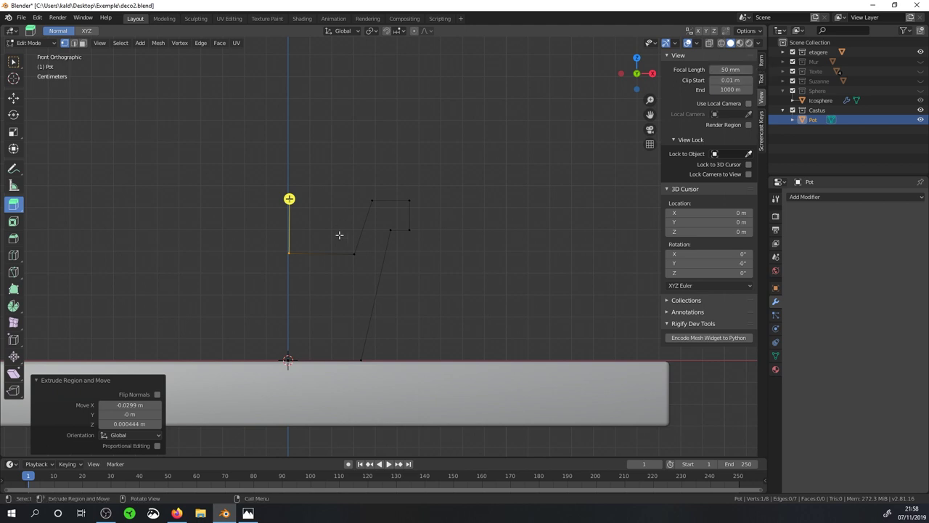
left_click(762, 79)
left_click(763, 65)
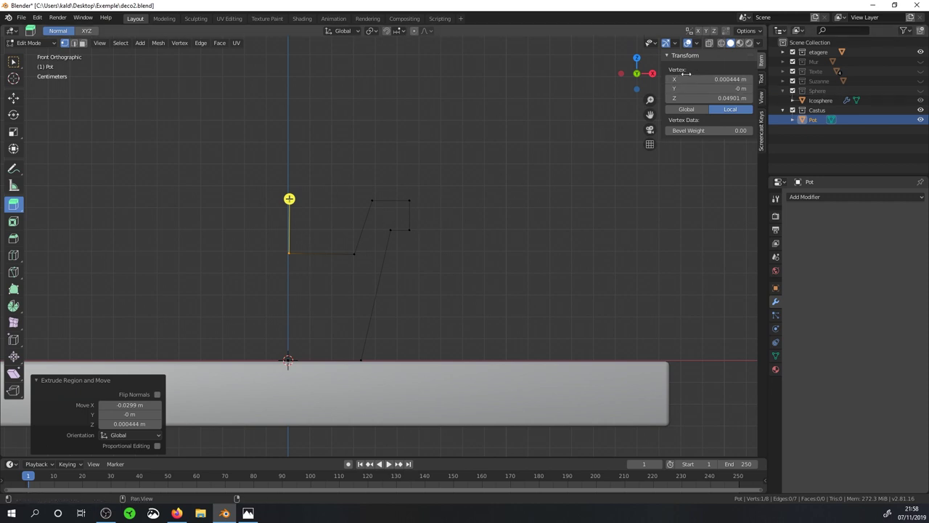
Set the selected axis vertex's X coordinate to 0
left_click(722, 80)
type("0")
key("Return")
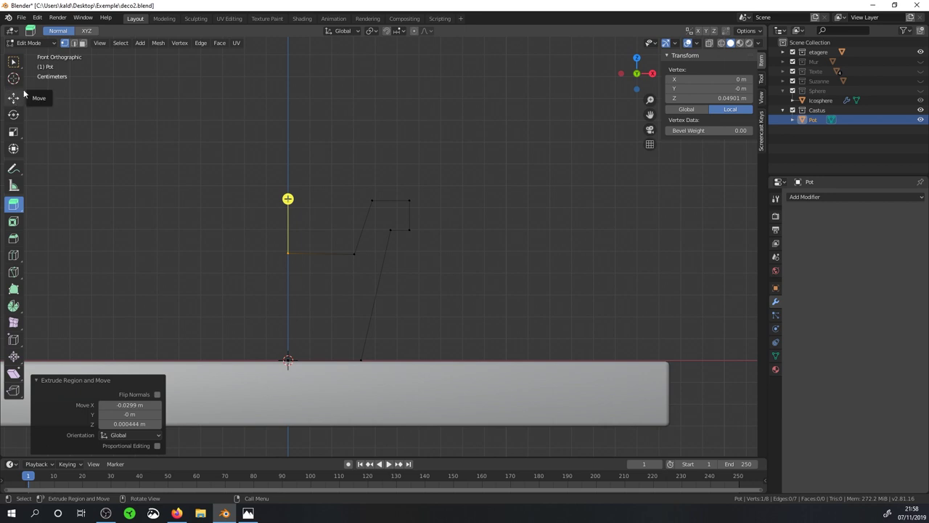
Lower the short horizontal profile edge down toward the base
left_click(355, 256, "shift")
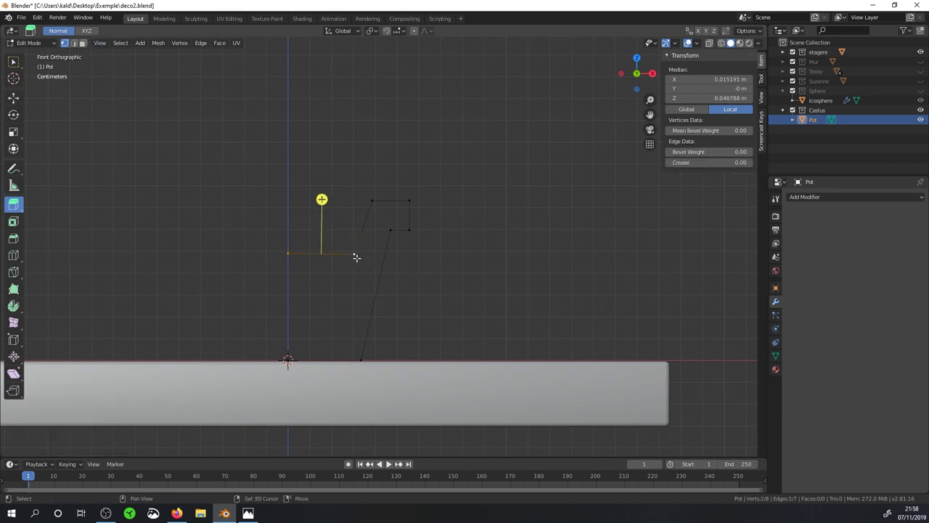
left_click(14, 98)
left_click_drag(322, 215, 324, 303)
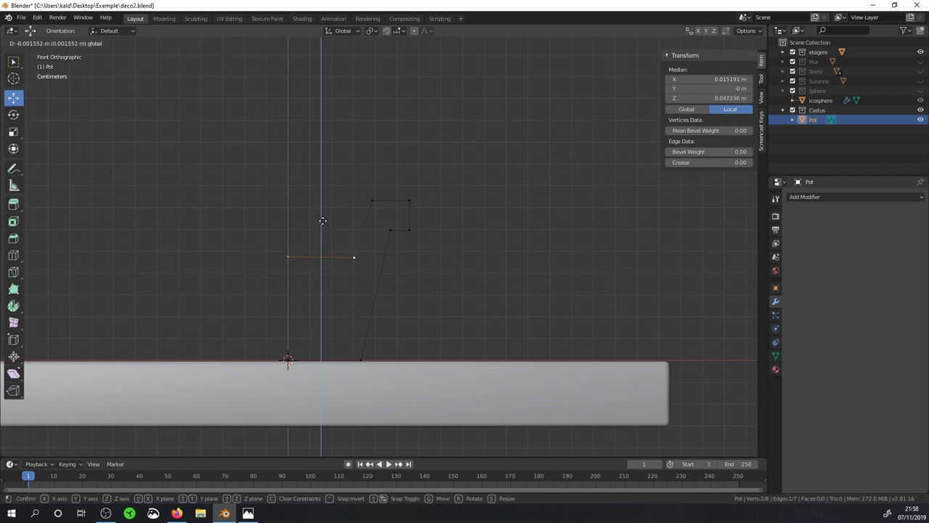
left_click_drag(325, 303, 322, 215)
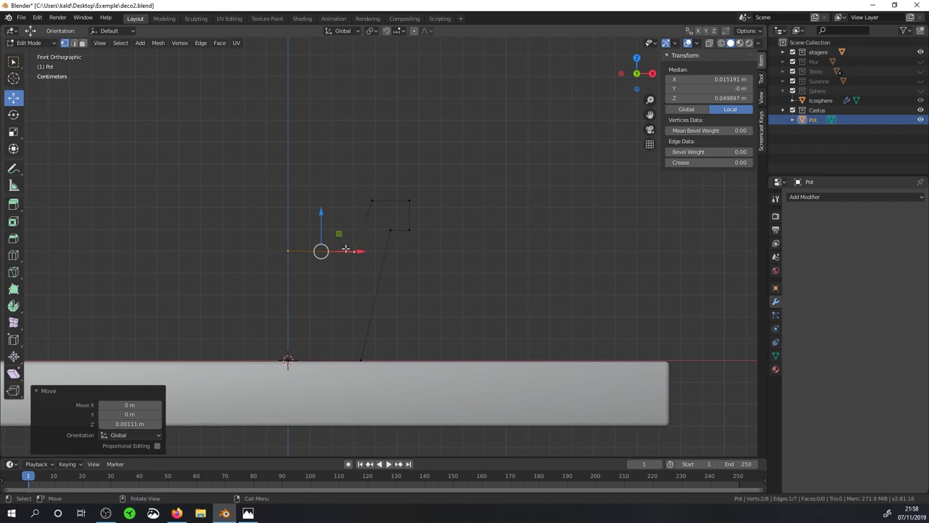
left_click_drag(322, 215, 312, 305)
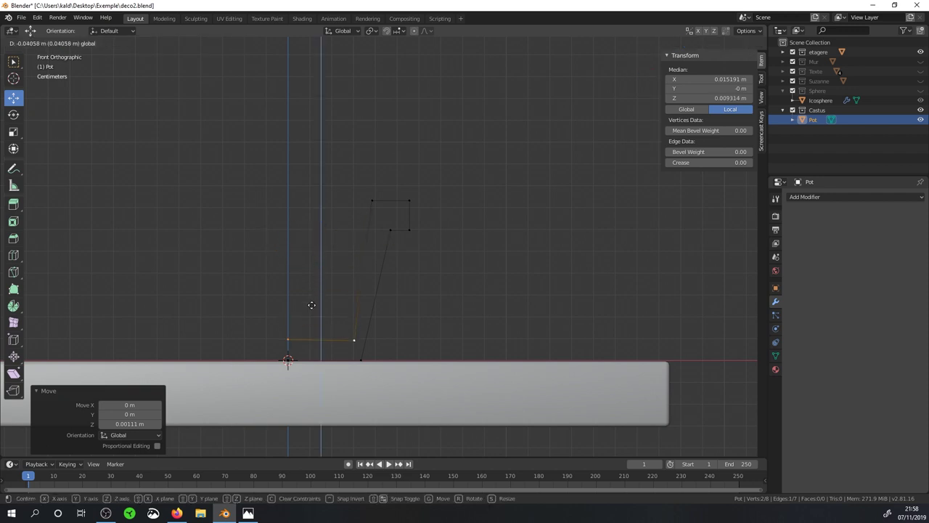
left_click(424, 323)
Shift the inner end vertex and the inner wall edge slightly along X
left_click(356, 337)
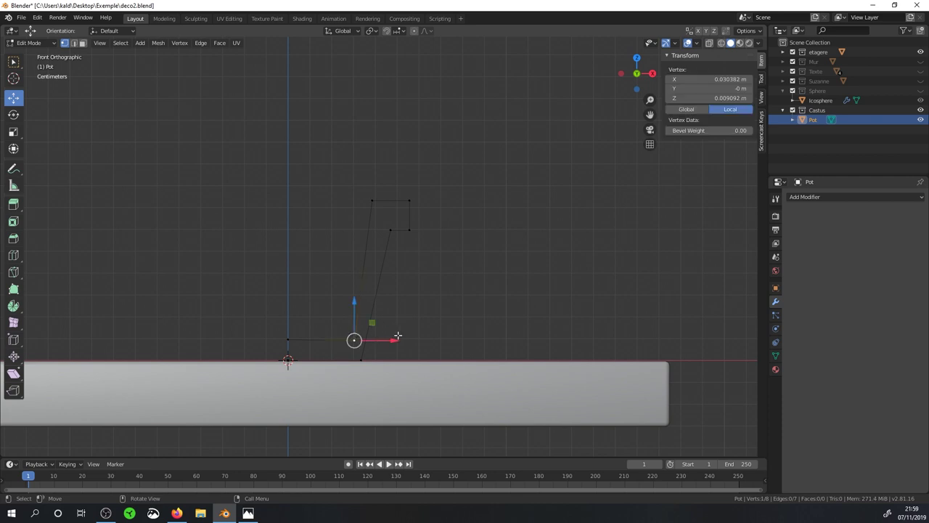
key("g")
key("x")
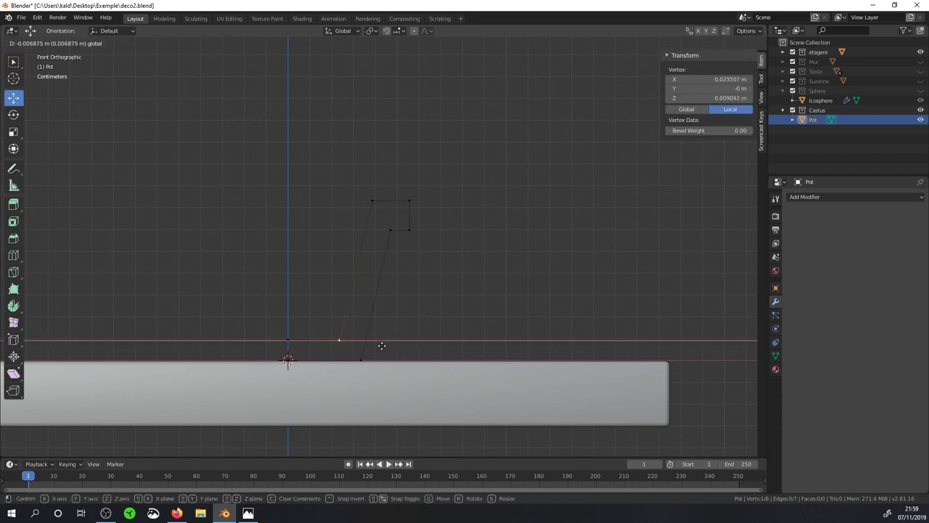
left_click(362, 345)
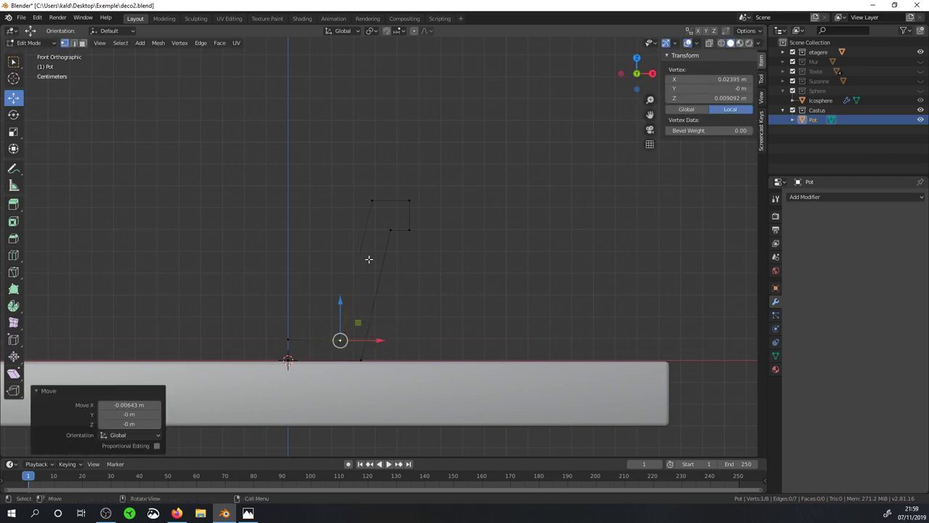
left_click(372, 203)
left_click(344, 337, "shift")
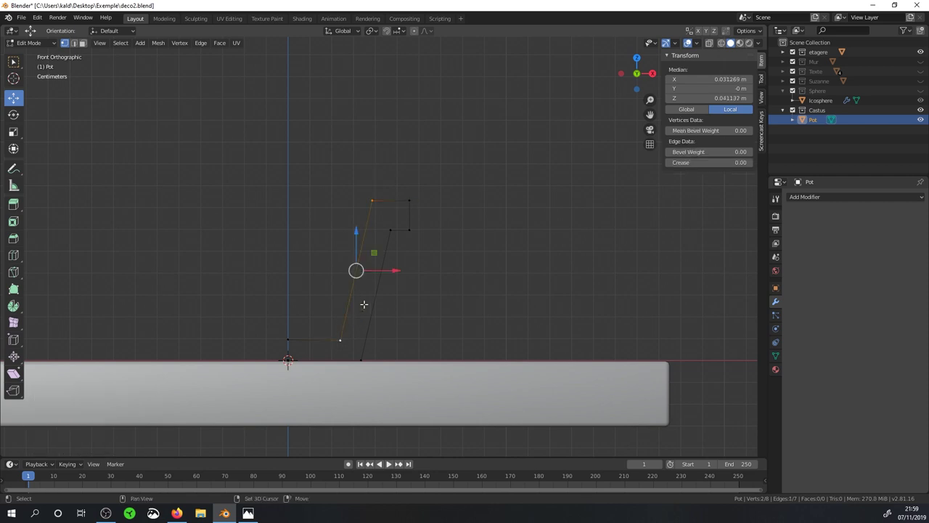
key("g")
key("x")
left_click(404, 273)
left_click(289, 335, "shift")
key("g")
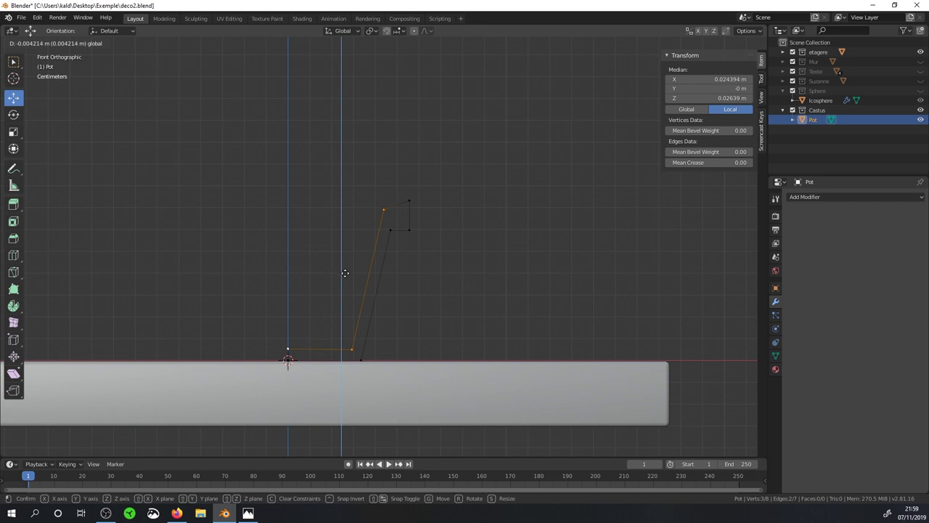
left_click(344, 270)
key("ctrl+z")
Lower the inner floor edge 0.00355 m and adjust the bottom vertices along X and Z
left_click(286, 337)
left_click(351, 340, "shift")
left_click_drag(321, 304, 324, 314)
scroll(324, 314, "up", 2)
middle_click_drag(330, 319, 360, 202, "shift")
scroll(305, 245, "up", 2)
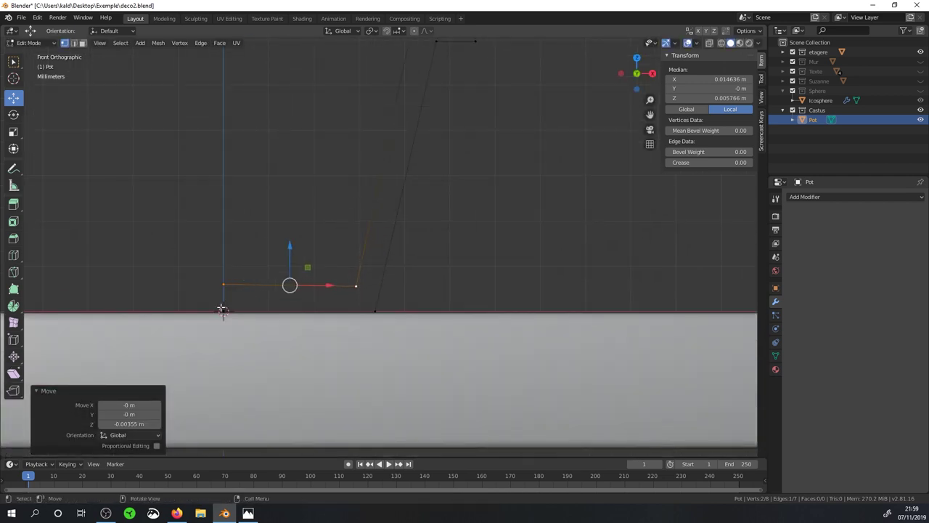
left_click(222, 308)
left_click_drag(261, 311, 303, 311)
left_click(355, 284)
key("g")
key("z")
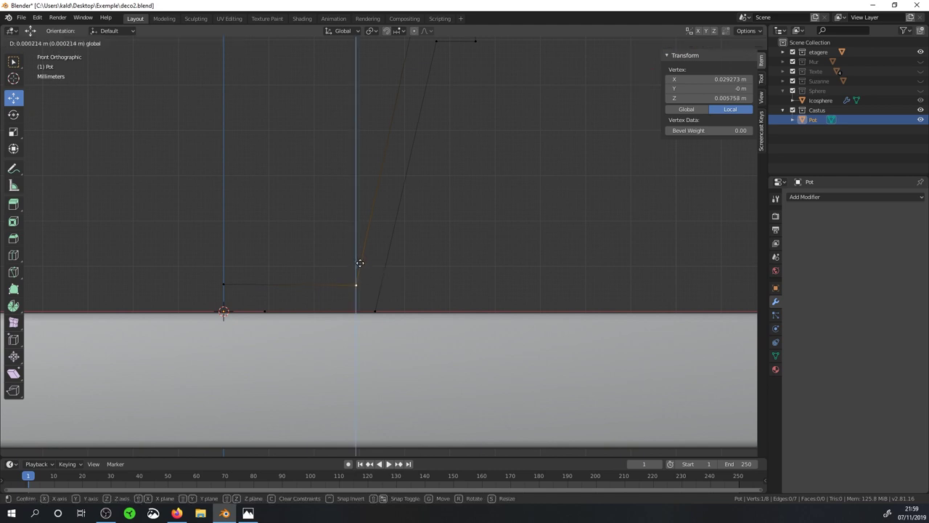
Extrude two new vertices from the base and set the inner one's X to 0 on the axis
left_click(362, 263)
left_click(264, 311)
left_click_drag(265, 309, 265, 295)
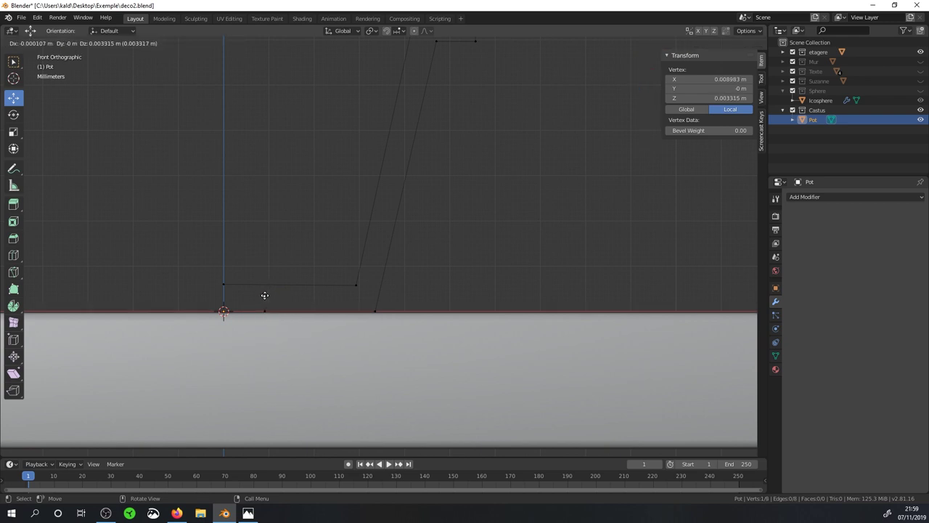
left_click_drag(265, 295, 264, 296)
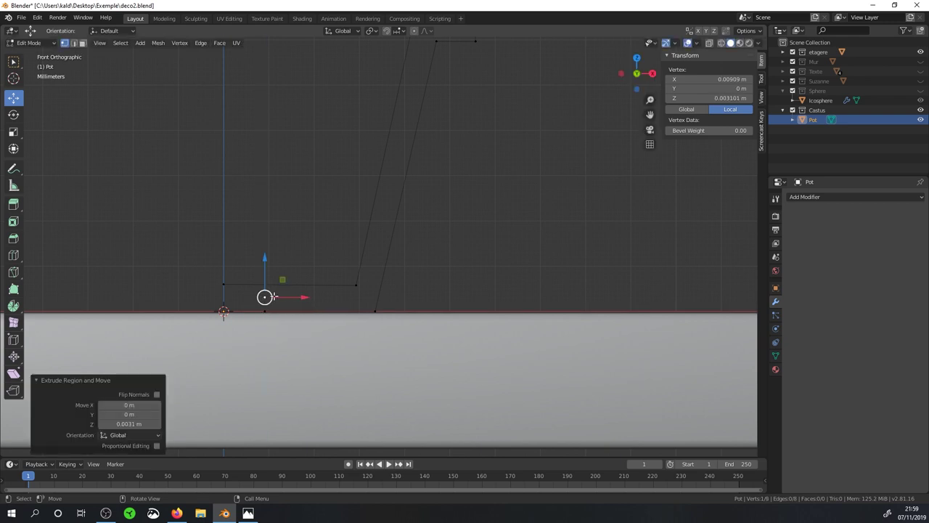
key("e")
left_click(271, 293)
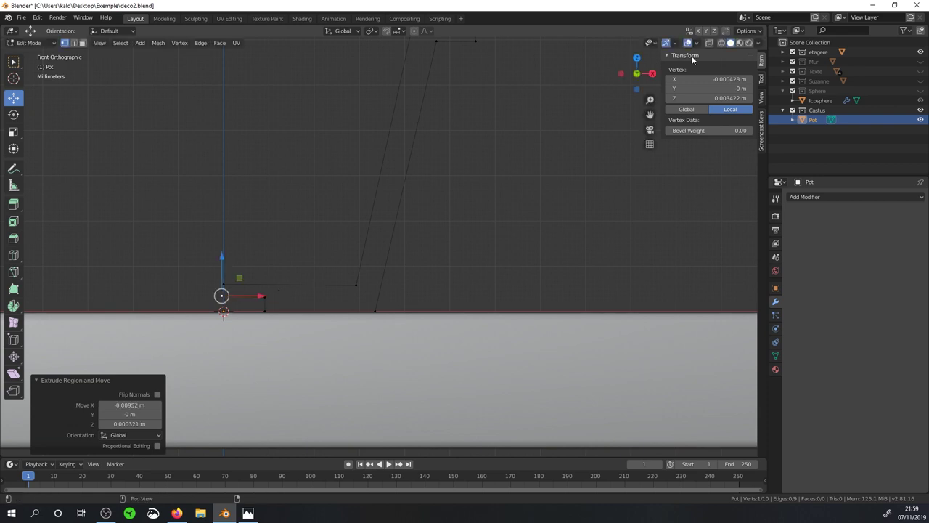
left_click(722, 79)
type("0")
key("Return")
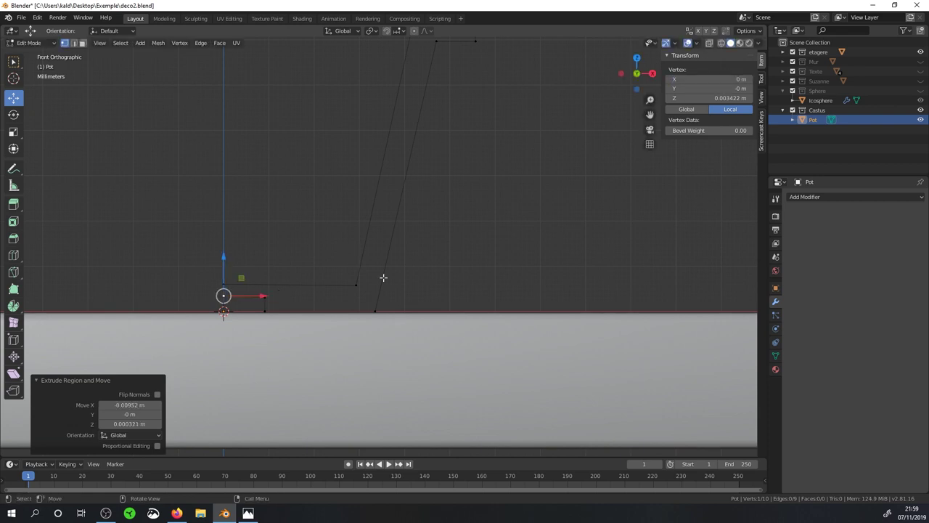
Reposition the step's top edge and raise its two vertices slightly
left_click(356, 284)
left_click(224, 283, "shift")
key("g")
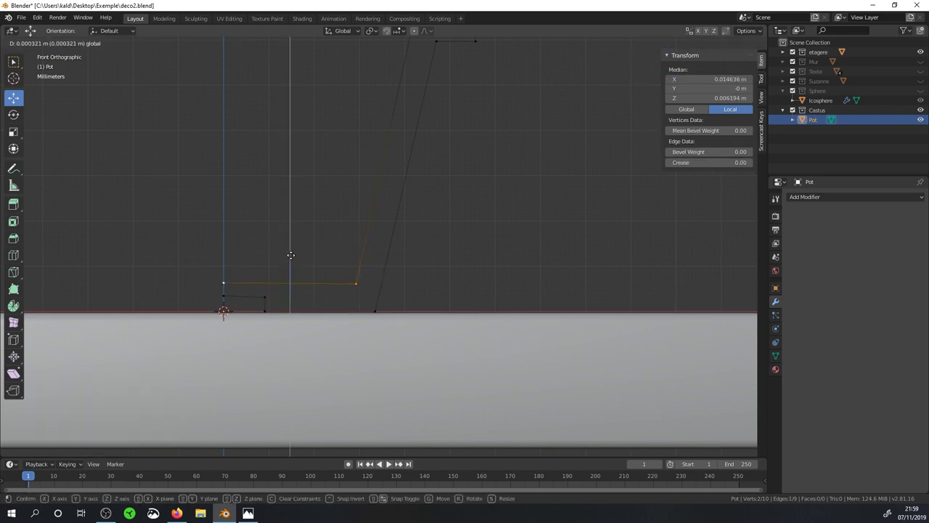
left_click(291, 242)
left_click(274, 292)
left_click(240, 295, "shift")
key("g")
left_click(242, 290)
Move the step's axis vertex vertically with G Z, then leave Edit Mode
left_click(276, 297)
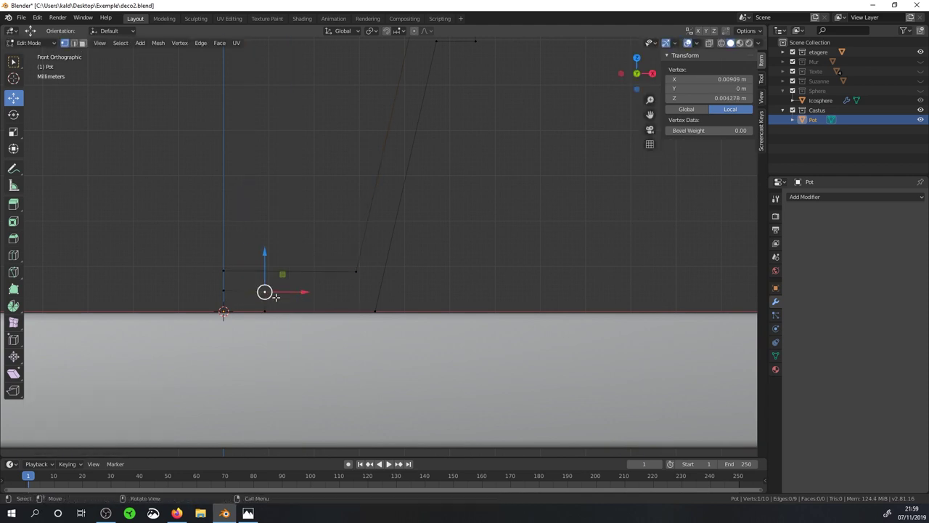
left_click(224, 290)
key("g")
key("z")
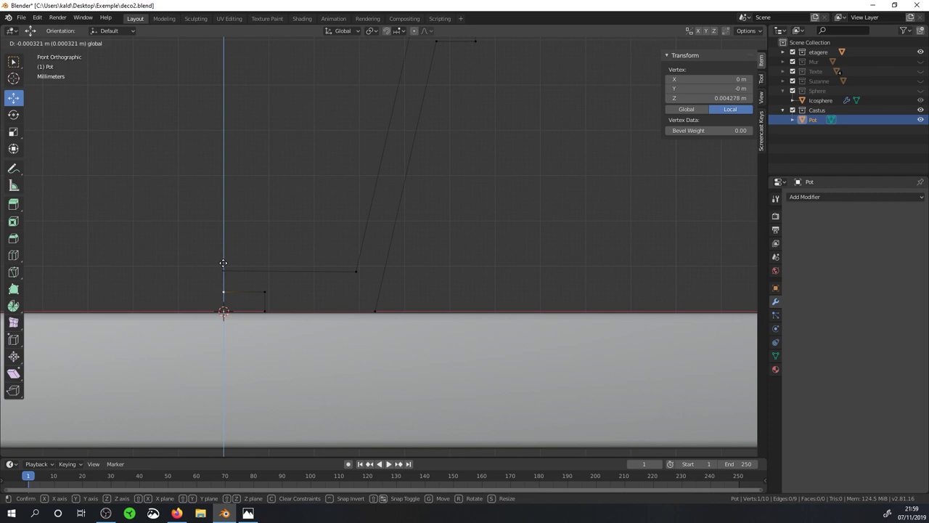
left_click(223, 263)
key("Tab")
scroll(350, 242, "down", 3)
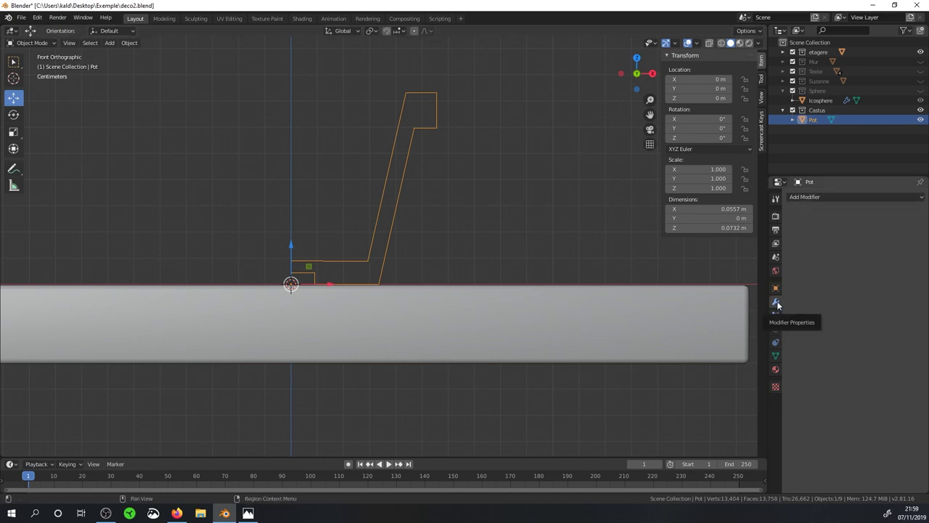
Add a Screw modifier so the Pot profile spins 360° around Z in 16 steps
left_click(810, 197)
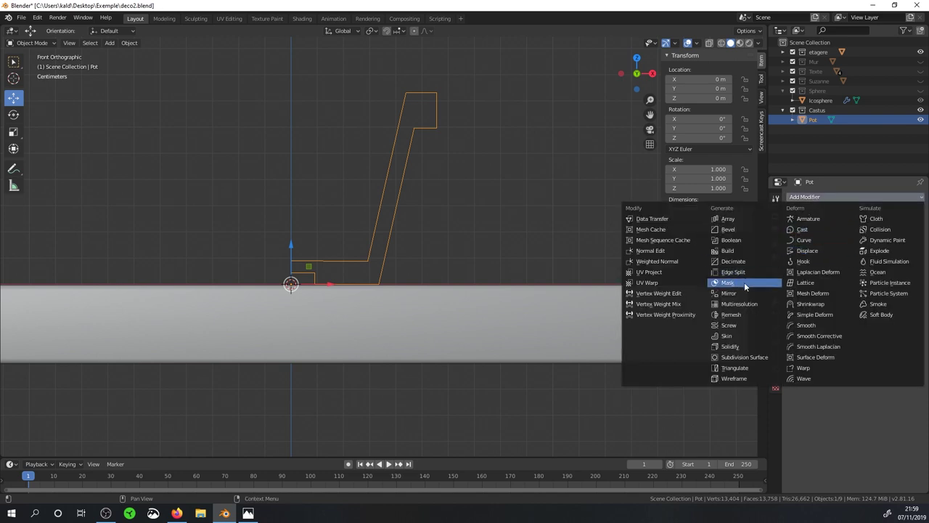
left_click(729, 325)
middle_click_drag(504, 192, 477, 237)
mouse_move(398, 230)
middle_mouse_down()
mouse_move(353, 197)
mouse_move(415, 208)
mouse_move(406, 226)
mouse_move(453, 224)
mouse_move(731, 275)
middle_mouse_up()
scroll(419, 206, "up", 2)
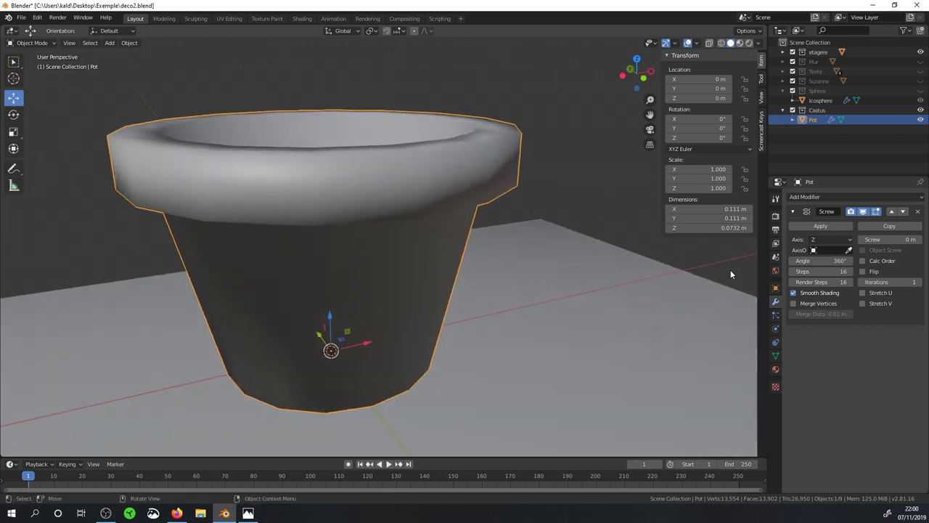
Enable Calc Order on the Screw modifier, inspect the pot, and return to front view
left_click(863, 260)
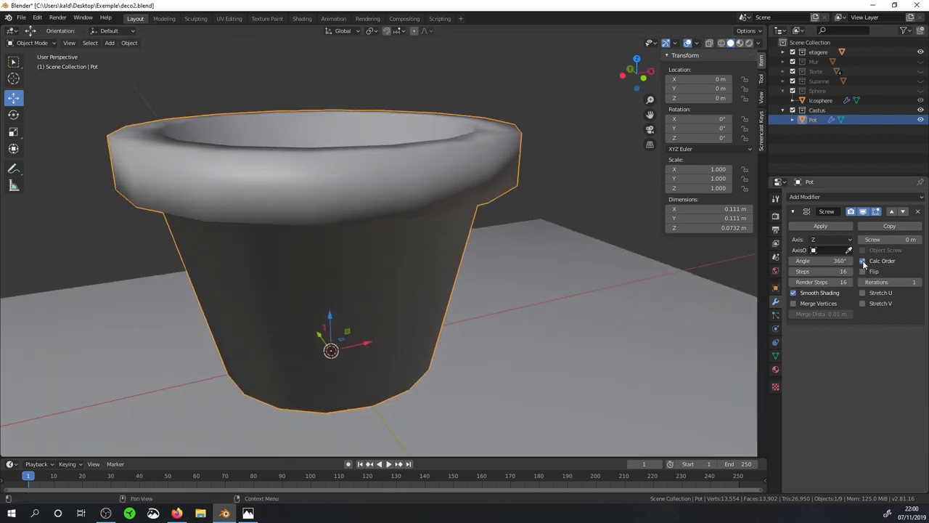
mouse_move(536, 268)
middle_mouse_down()
mouse_move(498, 349)
mouse_move(489, 236)
mouse_move(496, 248)
middle_mouse_up()
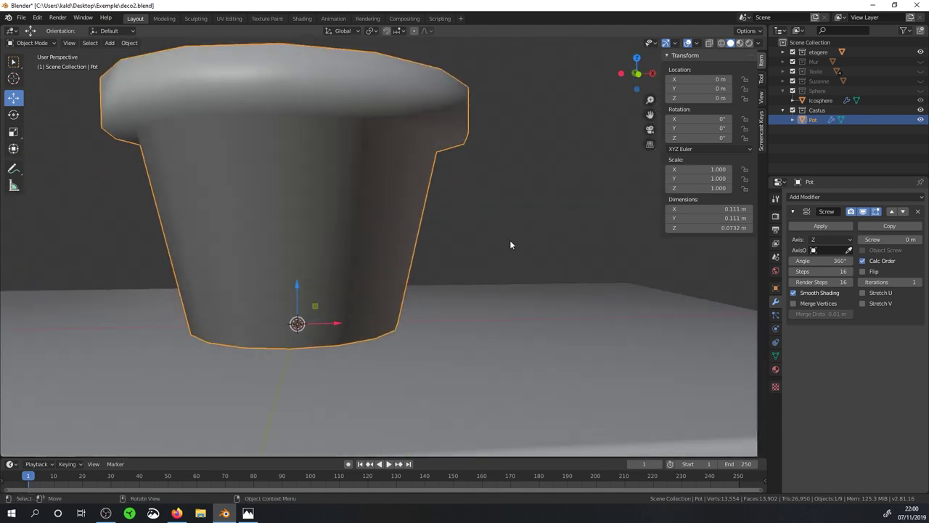
middle_click_drag(407, 312, 389, 210)
middle_click_drag(318, 226, 324, 345)
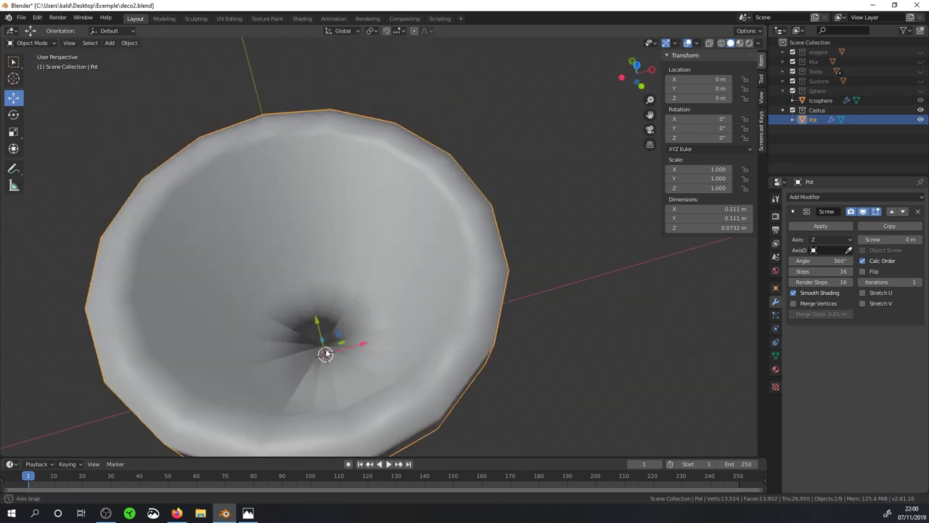
key("KP_1")
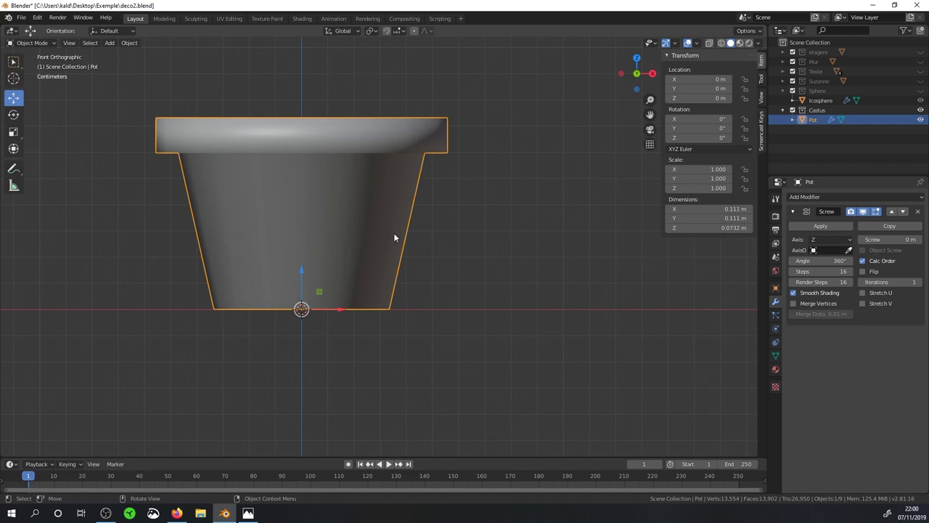
left_click(32, 43)
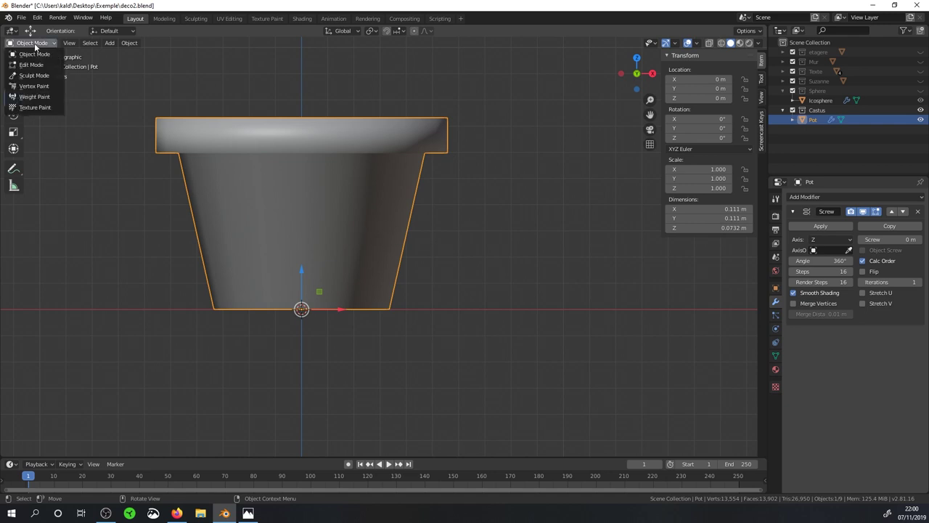
In Edit Mode with wireframe view, delete the vertex atop the small base step
left_click(33, 64)
key("a")
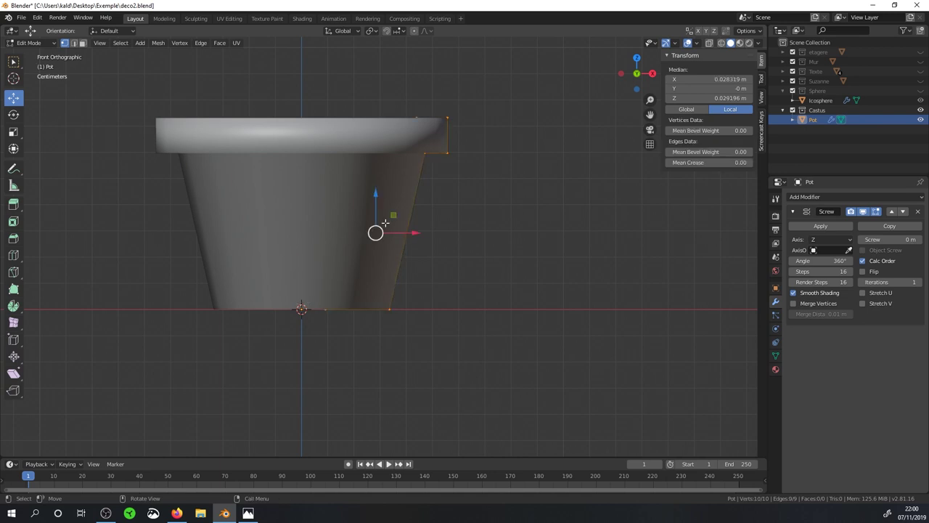
left_click(721, 43)
scroll(422, 341, "up", 1)
scroll(422, 340, "up", 2)
middle_click_drag(307, 328, 372, 302, "shift")
left_click(311, 289)
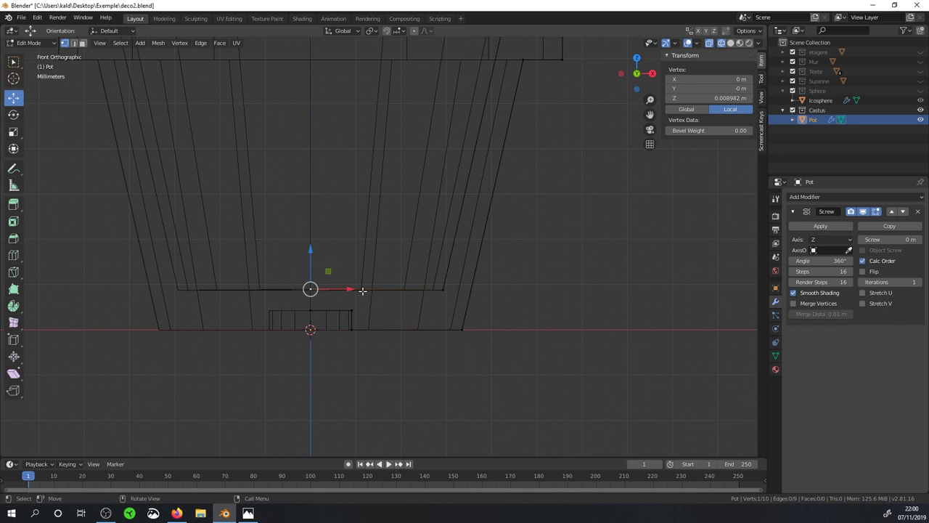
left_click(300, 311)
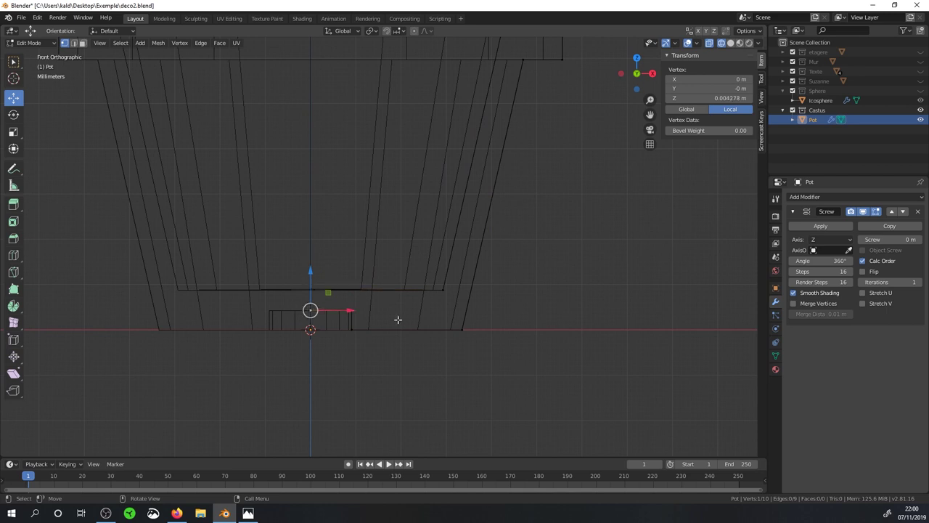
key("x")
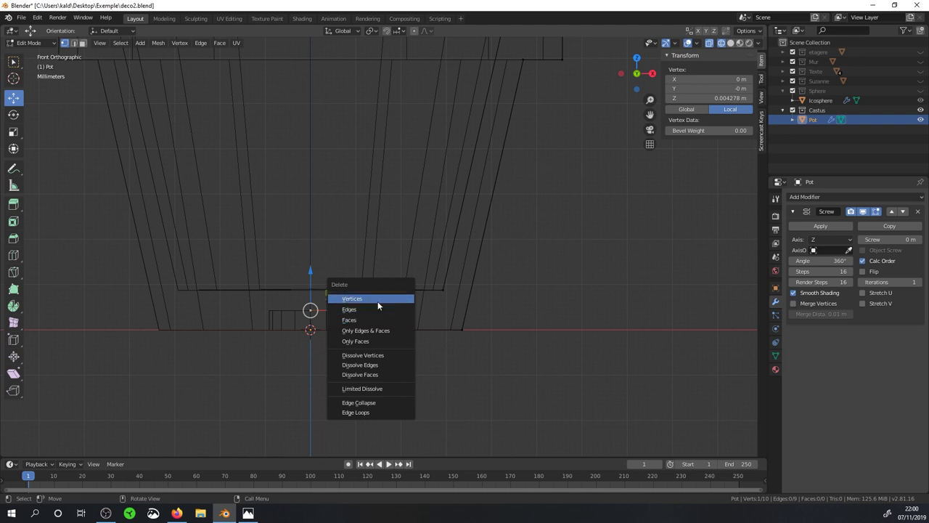
left_click(376, 297)
Slide a base vertex sideways along X
left_click(312, 289)
left_click_drag(353, 289, 394, 290)
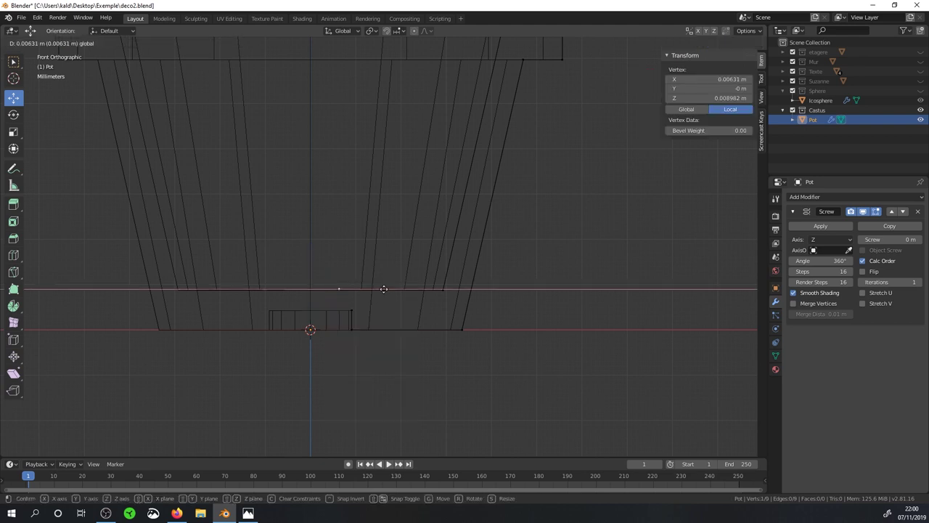
left_click(393, 290)
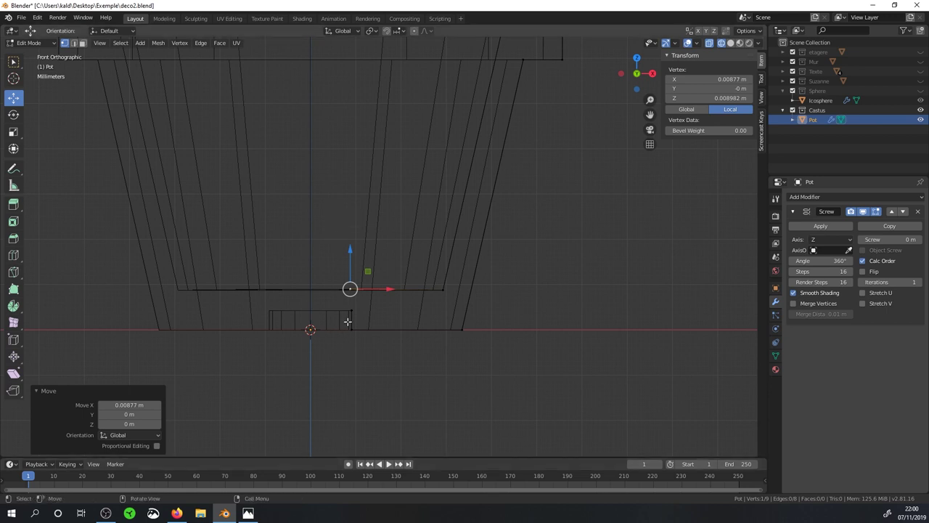
Merge two profile vertices At First and raise the merged point 0.00439 m along Z
left_click(353, 309)
scroll(367, 274, "up", 1)
scroll(360, 270, "up", 1)
scroll(352, 266, "up", 1)
scroll(345, 262, "up", 1)
left_click(347, 275, "shift")
left_click(179, 43)
mouse_move(201, 192)
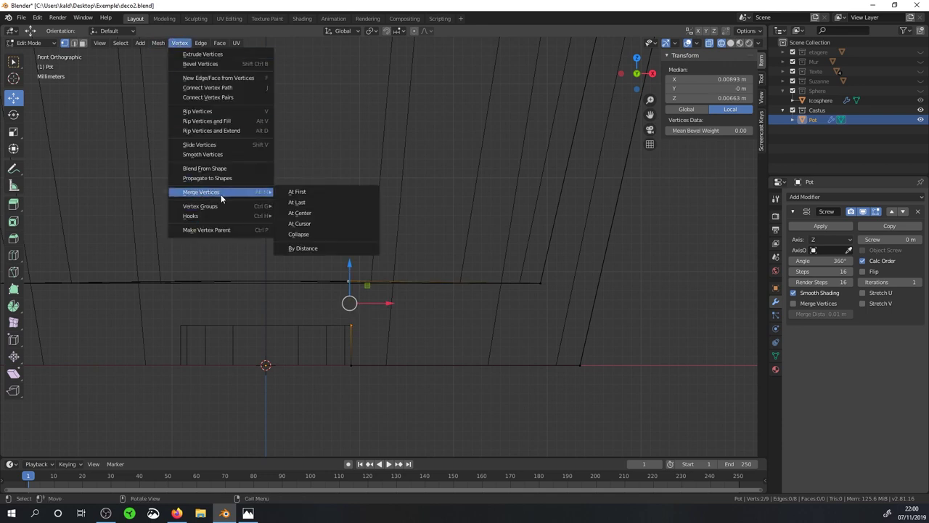
left_click(307, 194)
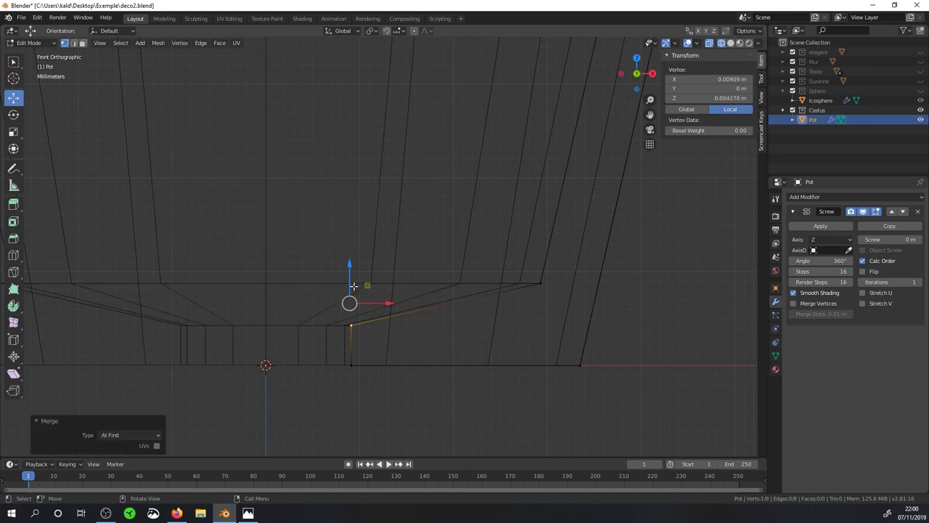
key("g")
key("z")
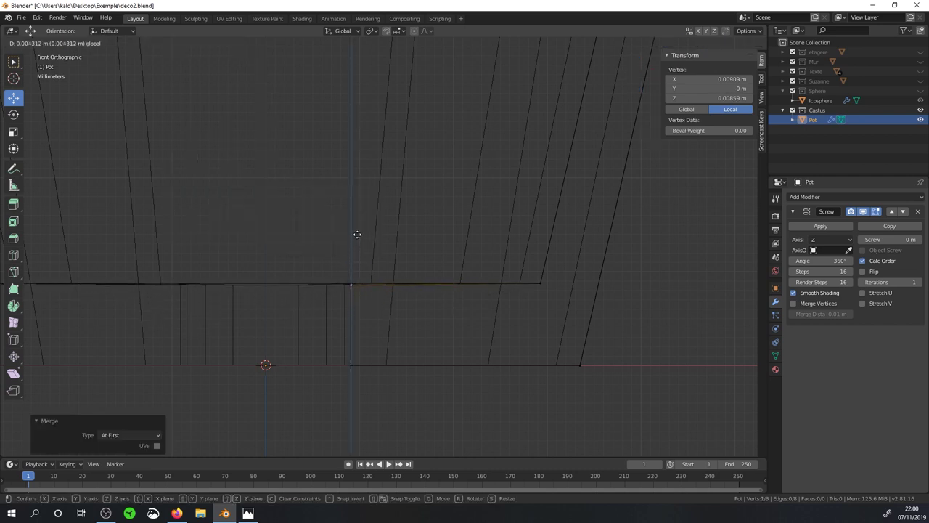
left_click(357, 227)
Switch the viewport to Solid shading
scroll(402, 270, "down", 2)
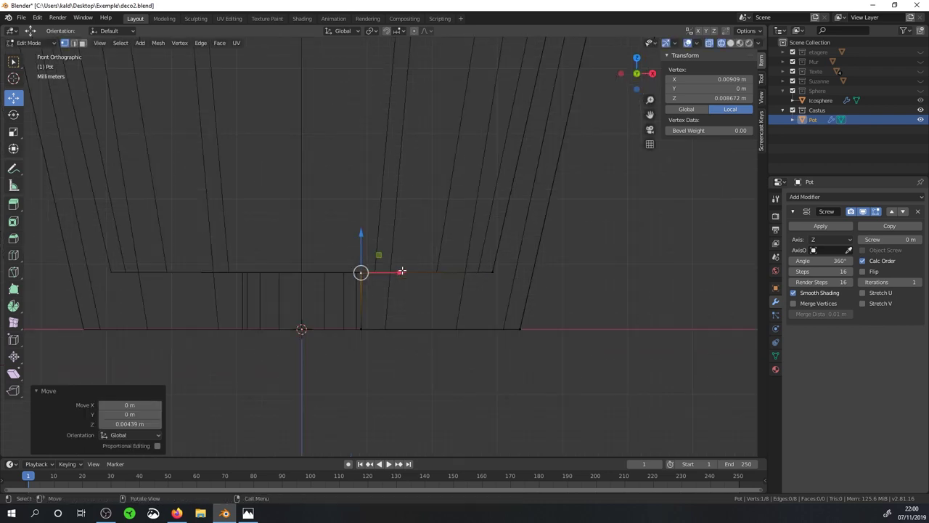
key("z")
left_click(491, 264)
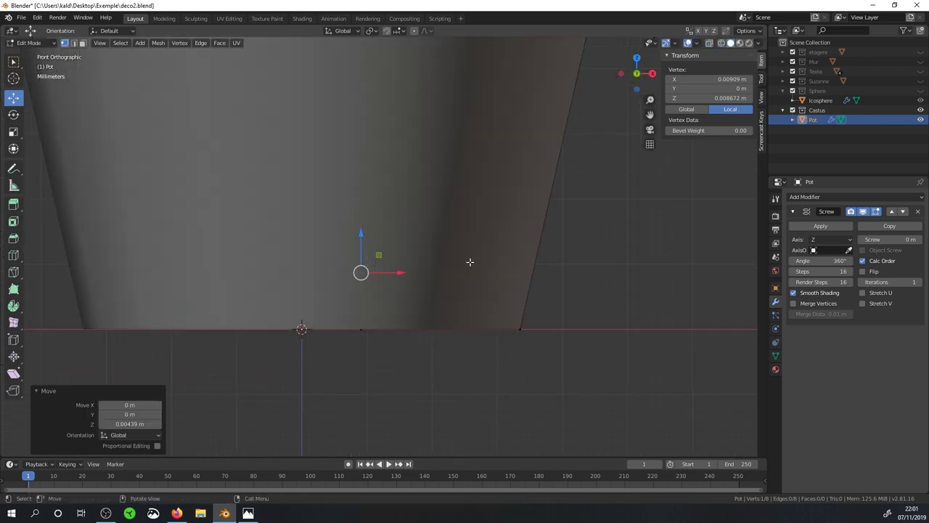
In Object Mode, toggle the Screw modifier's Smooth Shading off and back on
key("Tab")
mouse_move(322, 207)
middle_mouse_down()
mouse_move(405, 223)
mouse_move(403, 299)
mouse_move(428, 174)
mouse_move(434, 196)
mouse_move(427, 208)
mouse_move(420, 168)
mouse_move(426, 226)
middle_mouse_up()
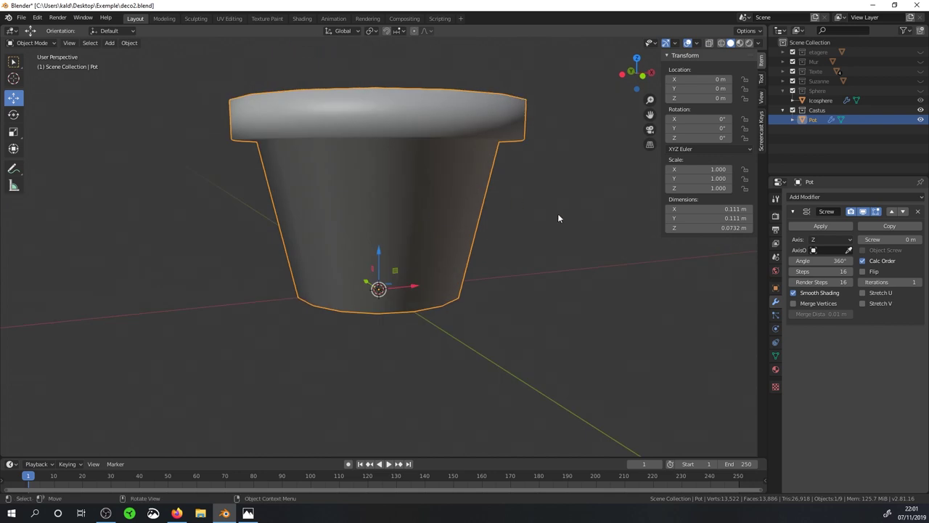
left_click(128, 43)
mouse_move(375, 168)
middle_mouse_down()
mouse_move(336, 213)
mouse_move(365, 162)
middle_mouse_up()
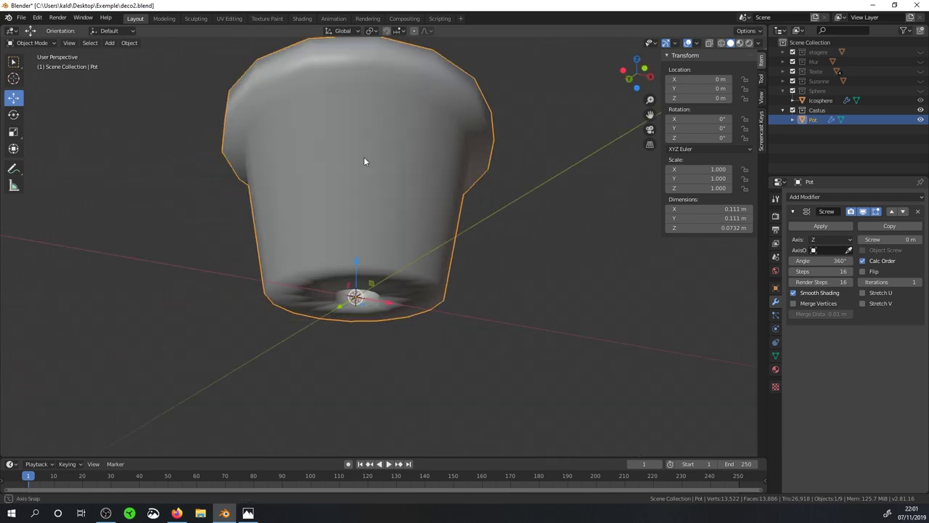
mouse_move(366, 268)
middle_mouse_down()
mouse_move(362, 185)
mouse_move(318, 205)
middle_mouse_up()
left_click(793, 292)
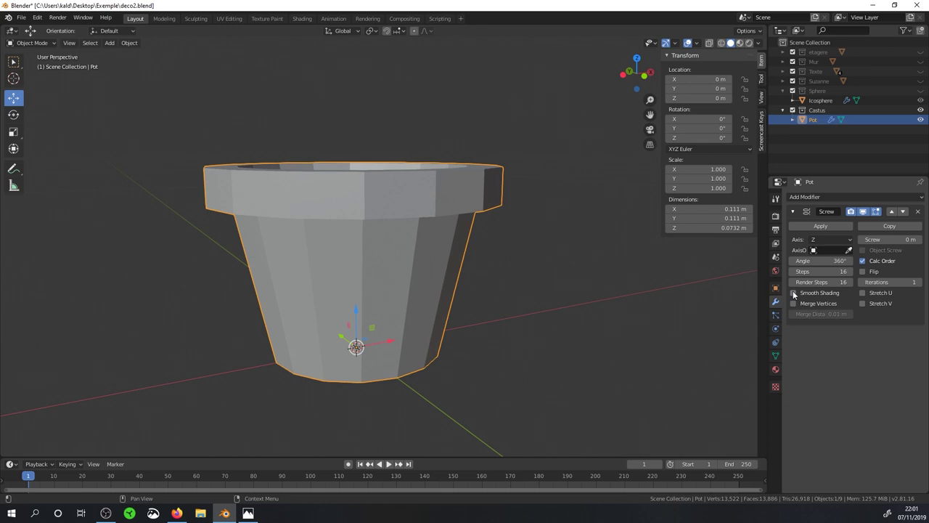
middle_click_drag(496, 273, 456, 253)
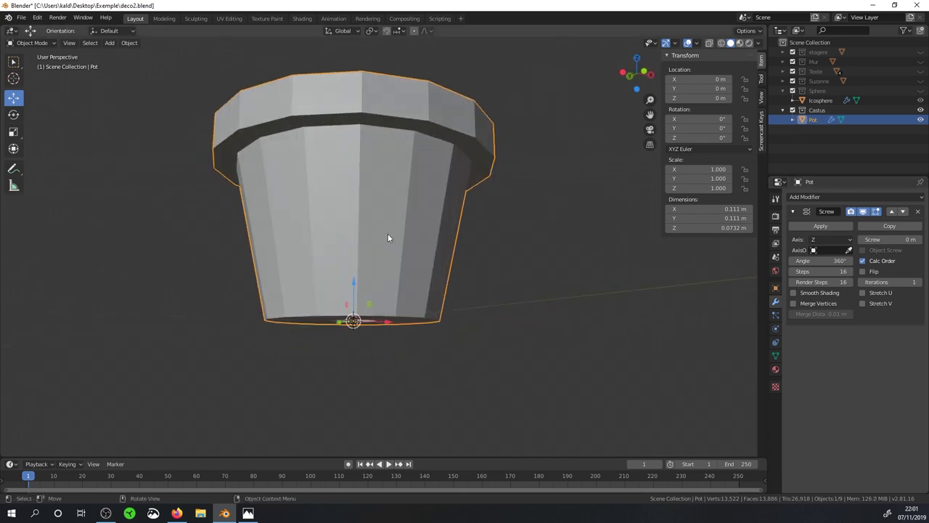
middle_click_drag(377, 253, 305, 228)
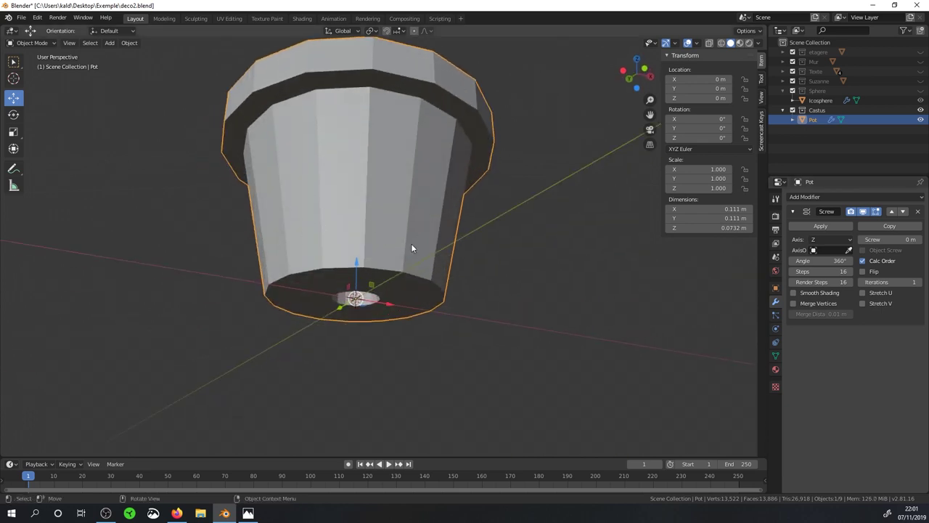
left_click(795, 292)
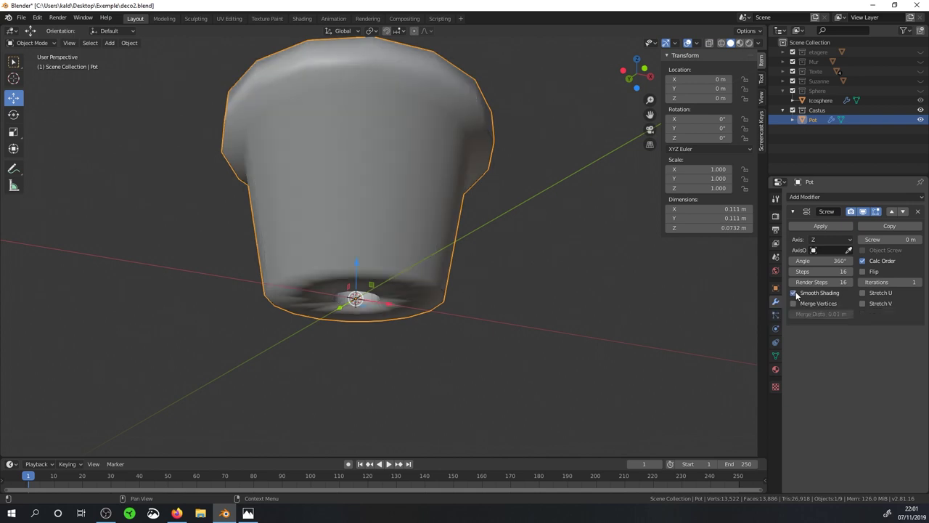
middle_click_drag(322, 235, 343, 241)
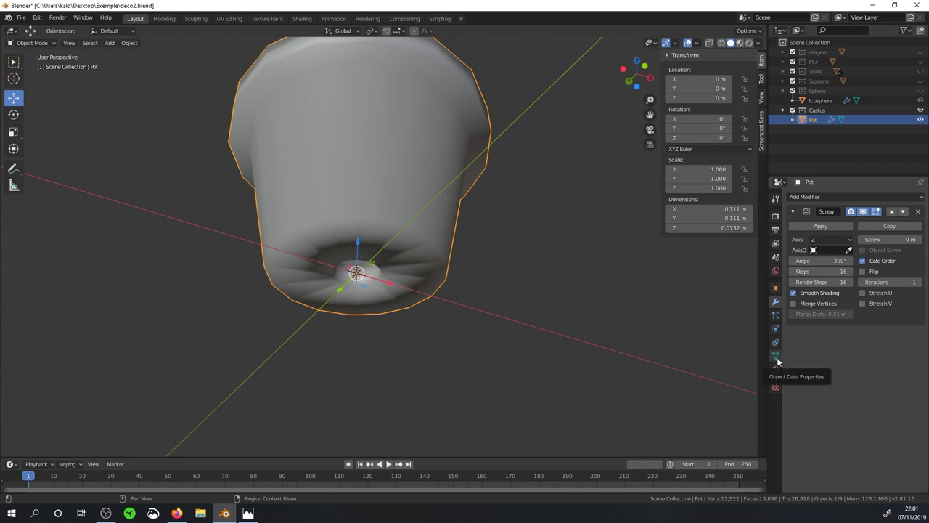
Enable Auto Smooth under Normals in the pot's Object Data Properties
left_click(776, 355)
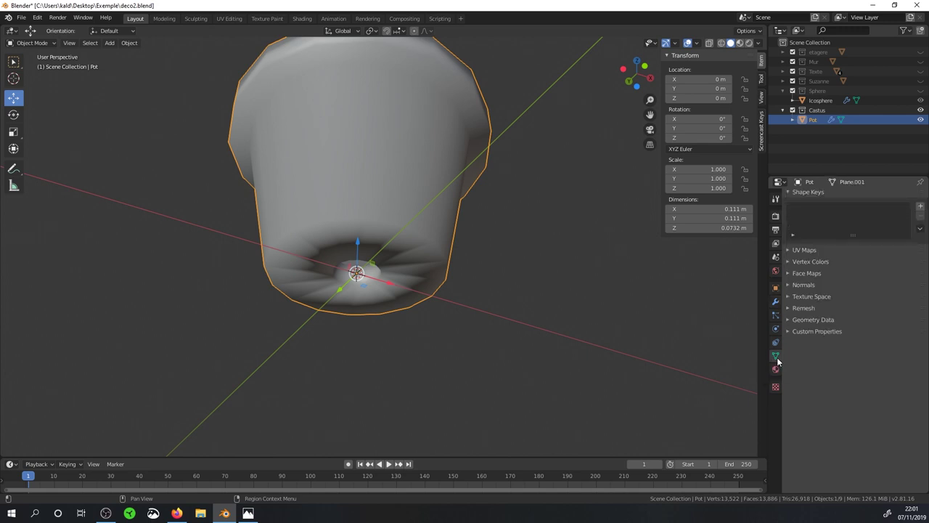
left_click(787, 285)
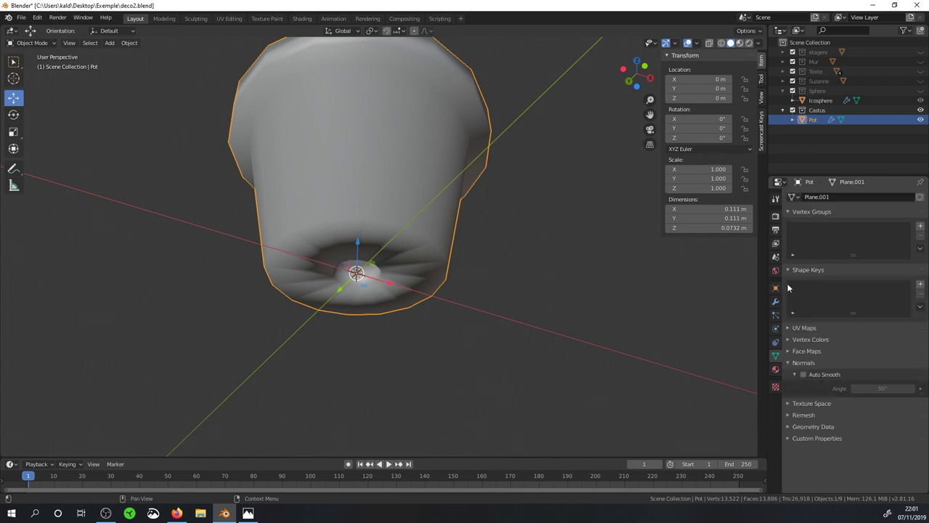
left_click(804, 375)
mouse_move(559, 327)
middle_mouse_down()
mouse_move(399, 344)
mouse_move(410, 276)
middle_mouse_up()
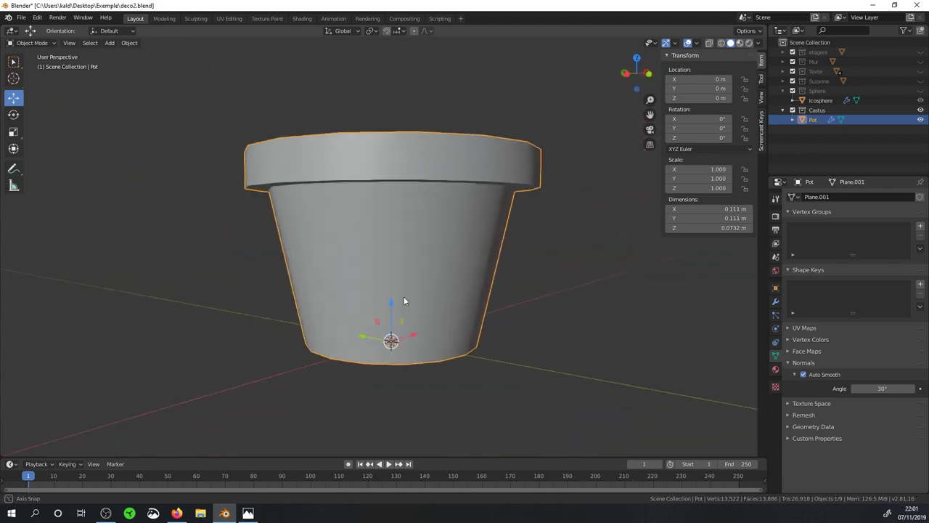
mouse_move(428, 319)
middle_mouse_down()
mouse_move(429, 294)
mouse_move(427, 318)
middle_mouse_up()
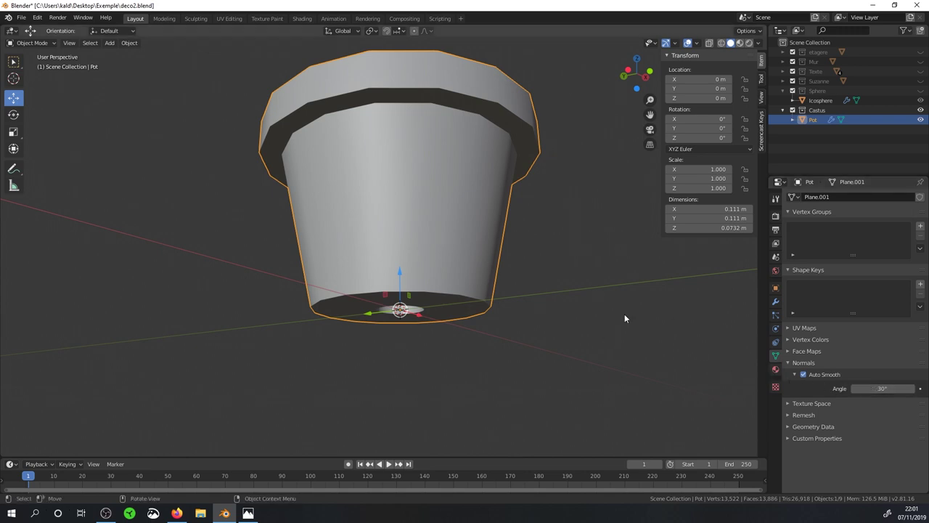
Adjust the Auto Smooth angle, settling at 74.3°, and inspect the pot
mouse_move(883, 388)
left_mouse_down()
mouse_move(857, 389)
mouse_move(870, 388)
left_mouse_up()
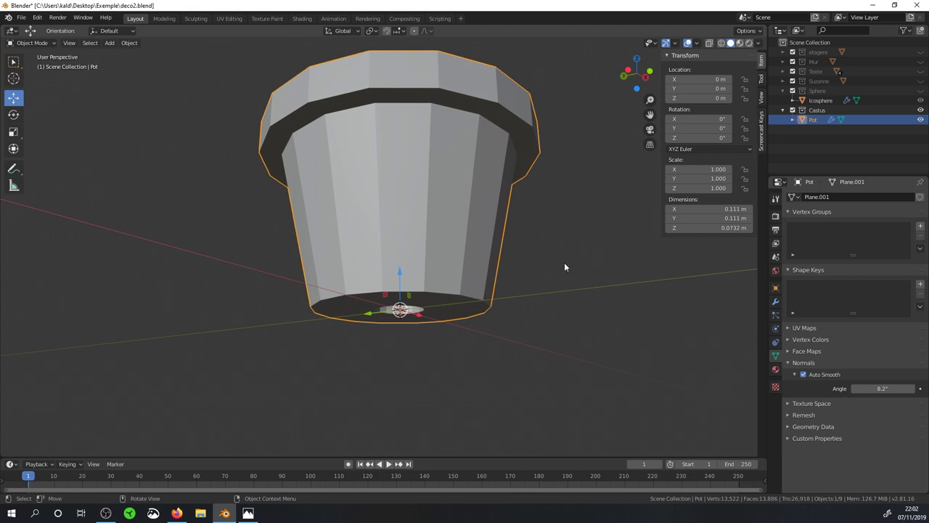
left_click_drag(879, 388, 898, 388)
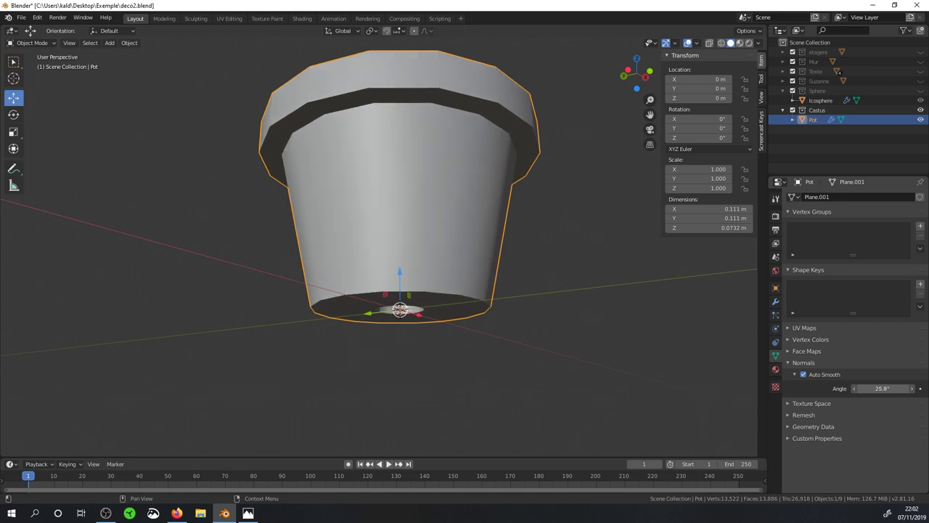
left_click_drag(897, 388, 894, 389)
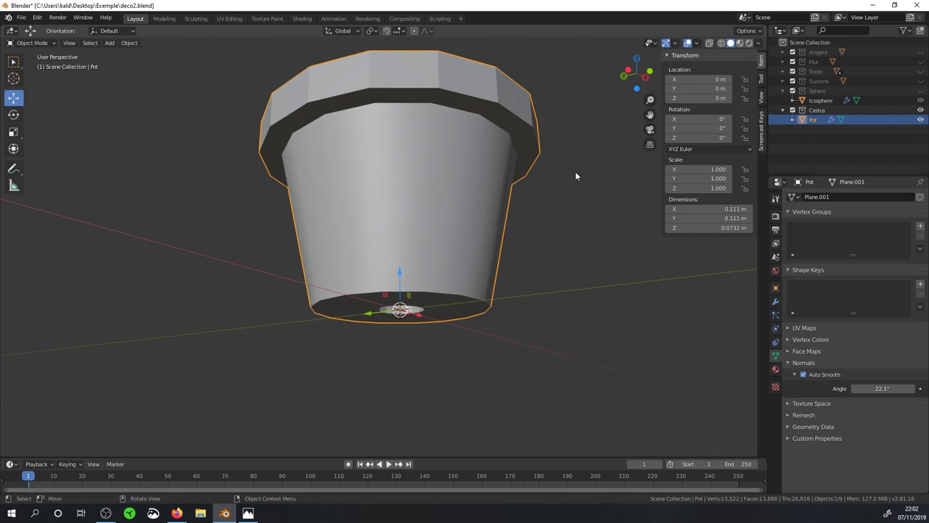
mouse_move(883, 395)
left_mouse_down()
mouse_move(916, 394)
mouse_move(911, 388)
left_mouse_up()
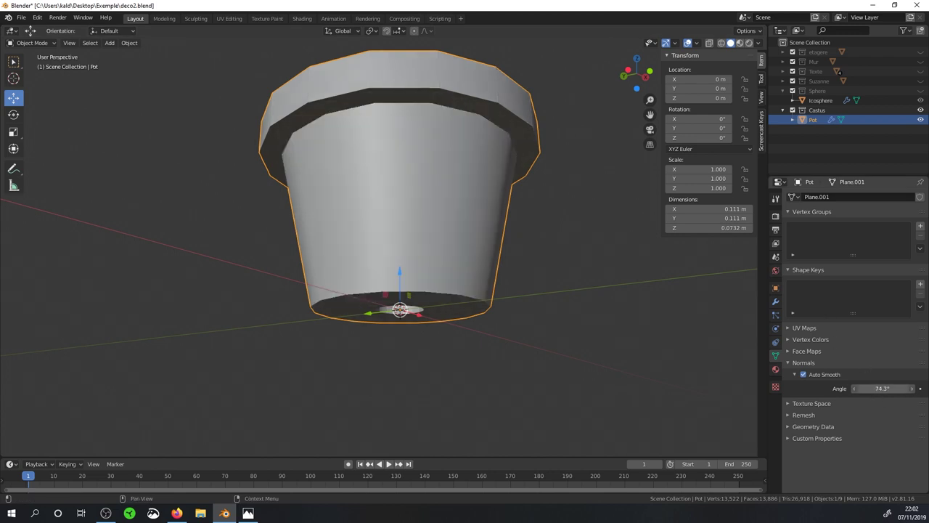
mouse_move(388, 152)
middle_mouse_down()
mouse_move(385, 244)
mouse_move(382, 216)
middle_mouse_up()
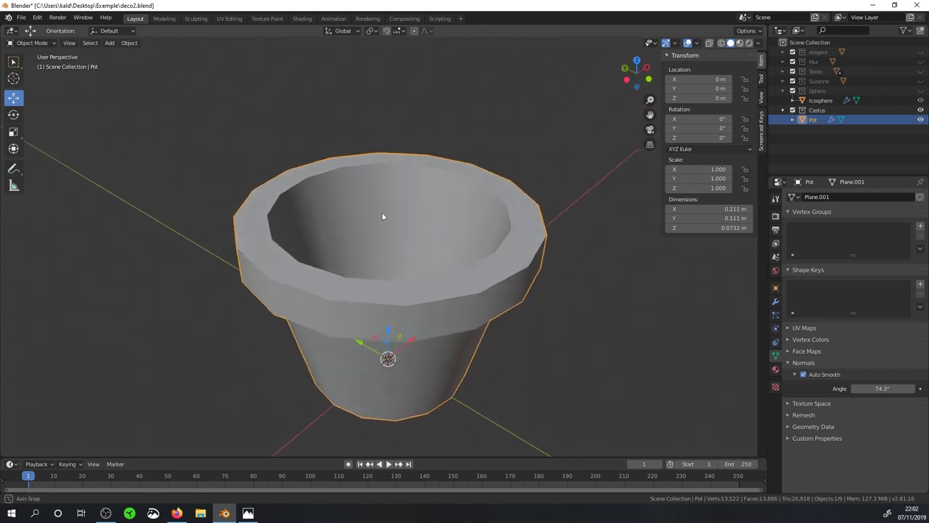
scroll(382, 216, "up", 2)
scroll(450, 347, "down", 3)
mouse_move(451, 347)
middle_mouse_down()
mouse_move(482, 314)
mouse_move(446, 275)
middle_mouse_up()
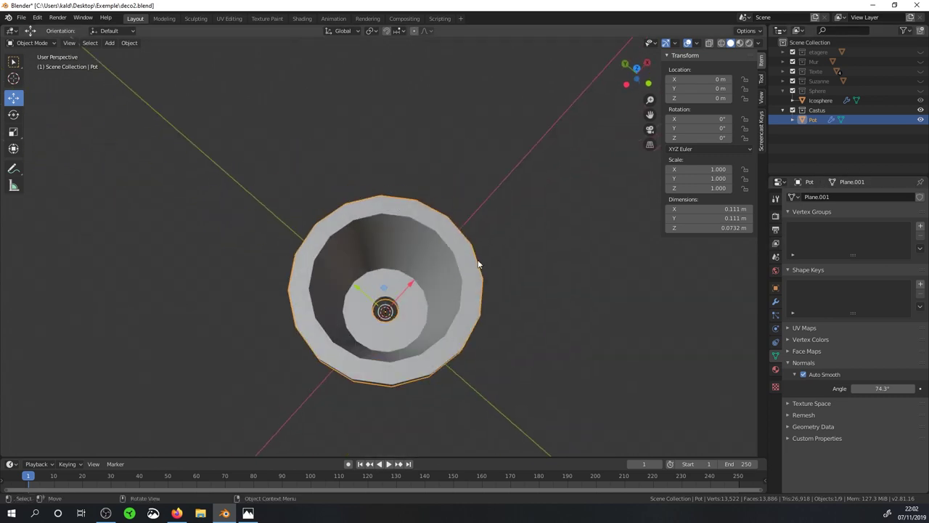
middle_click_drag(306, 278, 323, 232)
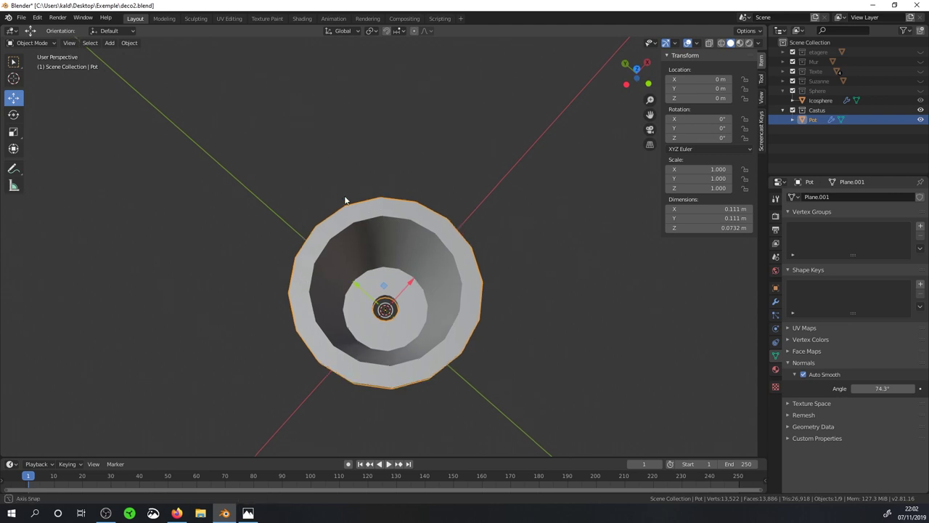
In wireframe view, set the Screw modifier's viewport steps to 24
left_click(776, 301)
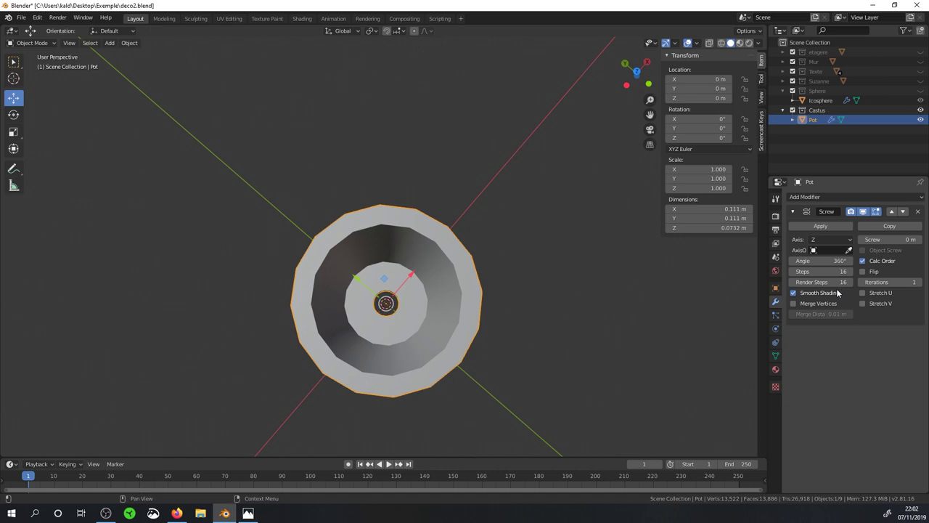
key("z")
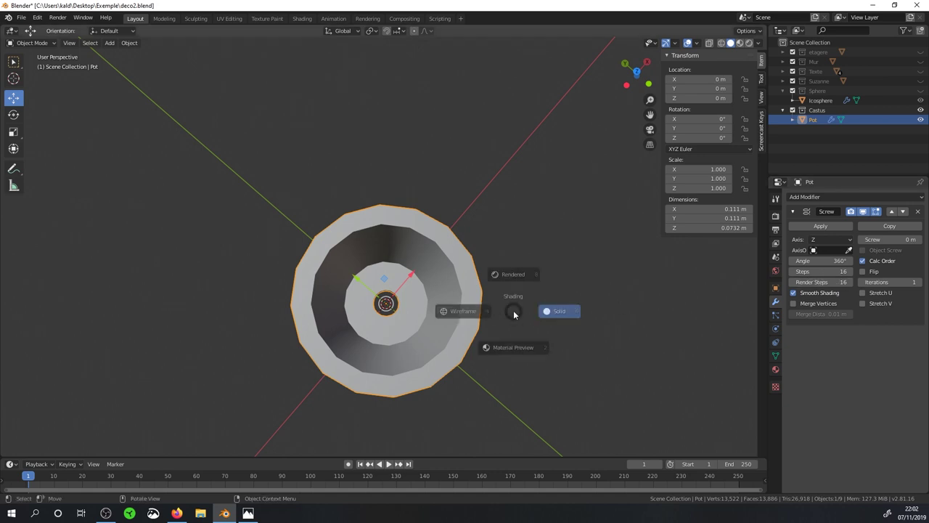
left_click(433, 306)
mouse_move(432, 304)
middle_mouse_down()
mouse_move(437, 268)
mouse_move(356, 238)
middle_mouse_up()
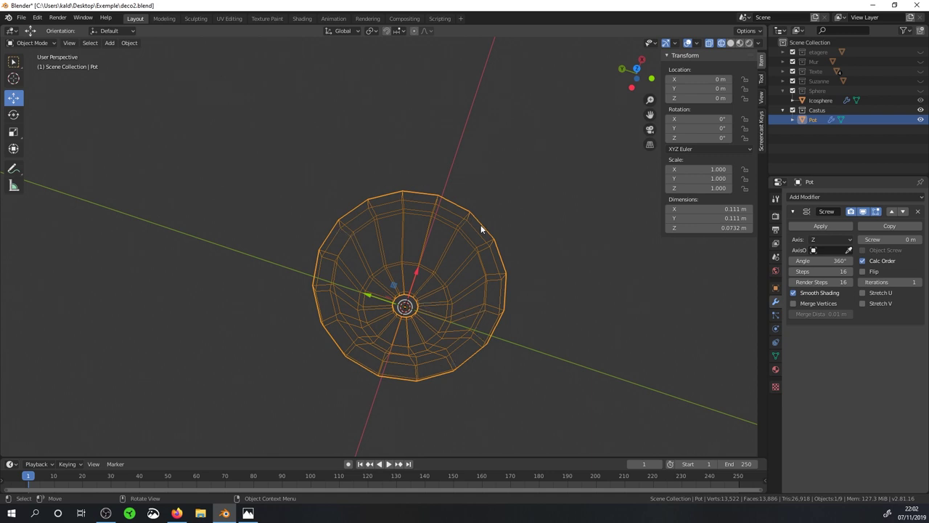
left_click(844, 271)
type("24")
key("Return")
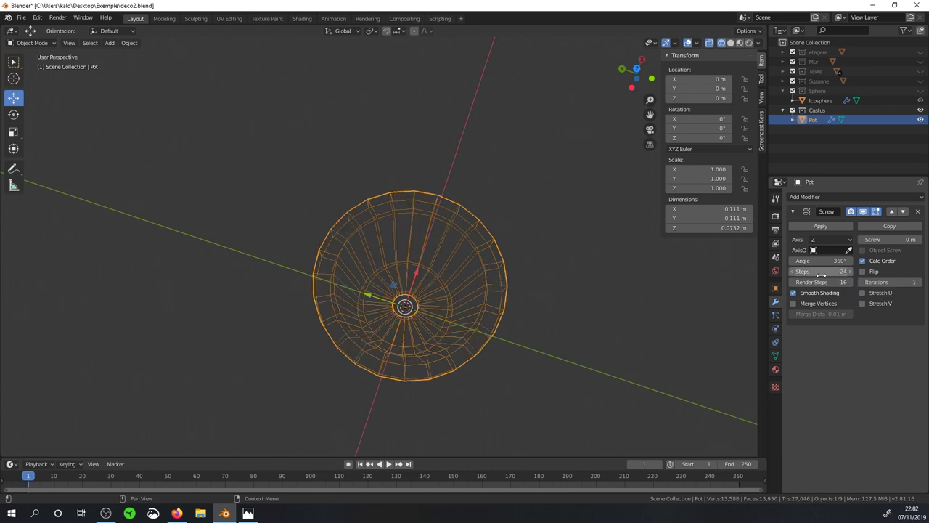
mouse_move(543, 318)
middle_mouse_down()
mouse_move(548, 249)
mouse_move(542, 316)
middle_mouse_up()
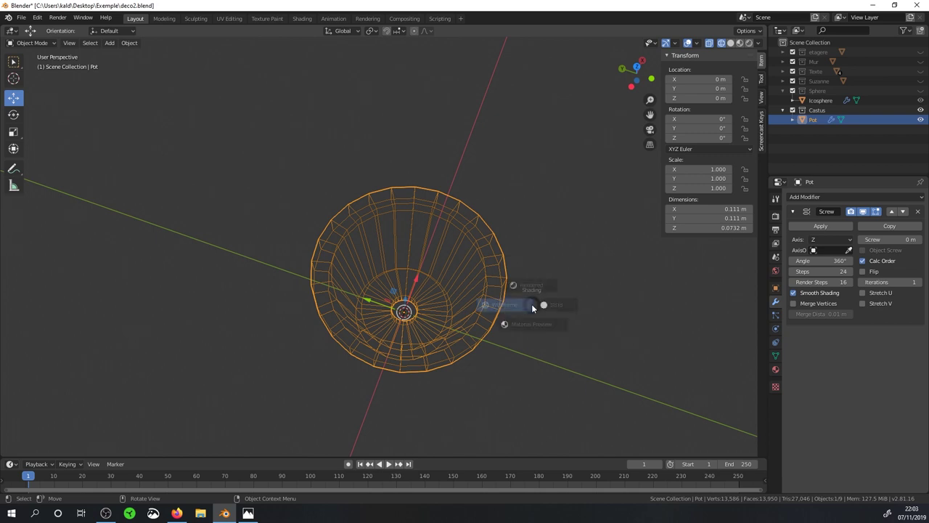
Return to Solid shading, set Render Steps to 32, and collapse the Screw panel
key("z")
left_click(590, 306)
mouse_move(532, 278)
middle_mouse_down()
mouse_move(531, 222)
mouse_move(532, 231)
middle_mouse_up()
scroll(531, 230, "up", 1)
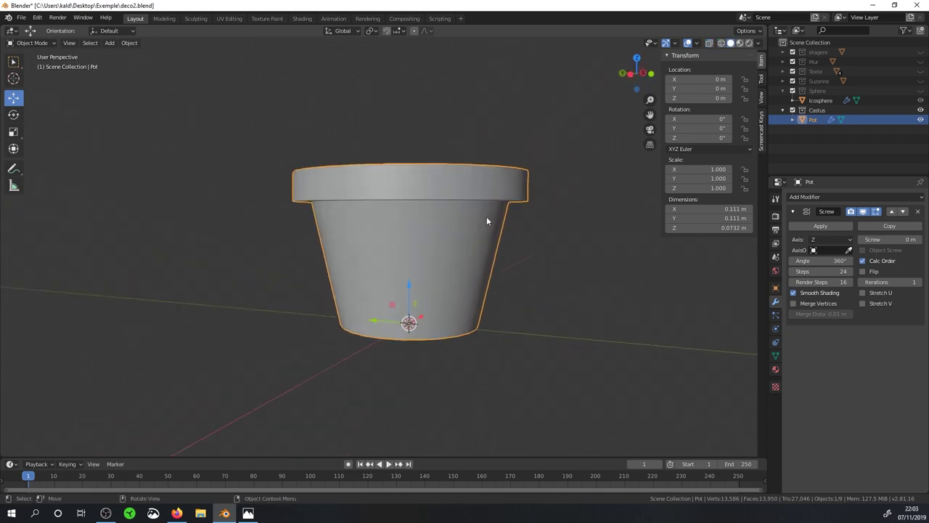
left_click(839, 282)
type("32")
key("Return")
middle_click_drag(560, 238, 514, 258)
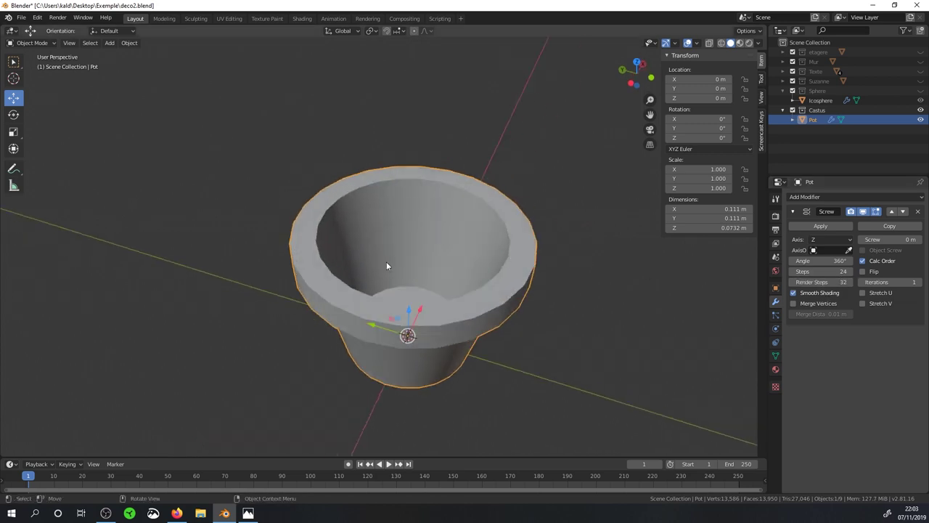
left_click(793, 212)
middle_click_drag(661, 273, 469, 252)
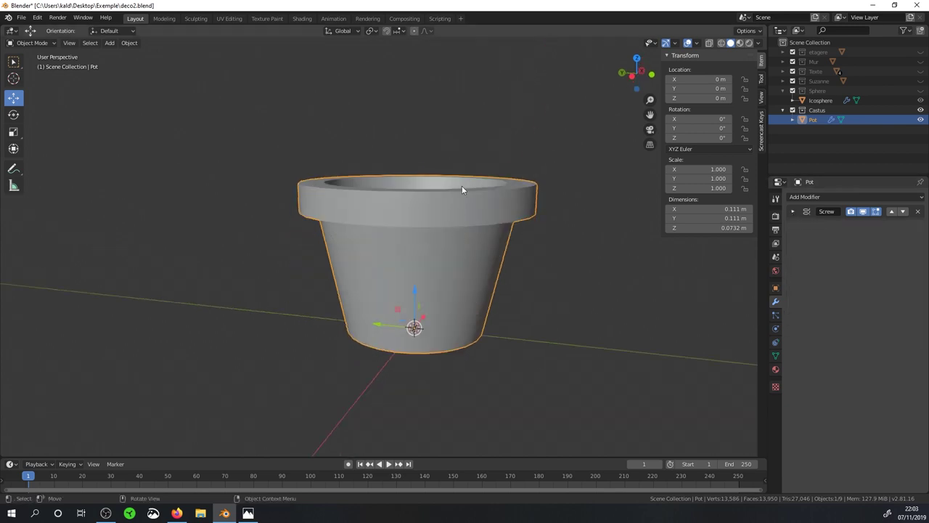
Add a Bevel modifier to the pot, checking it in wireframe then Solid view
scroll(439, 223, "up", 2)
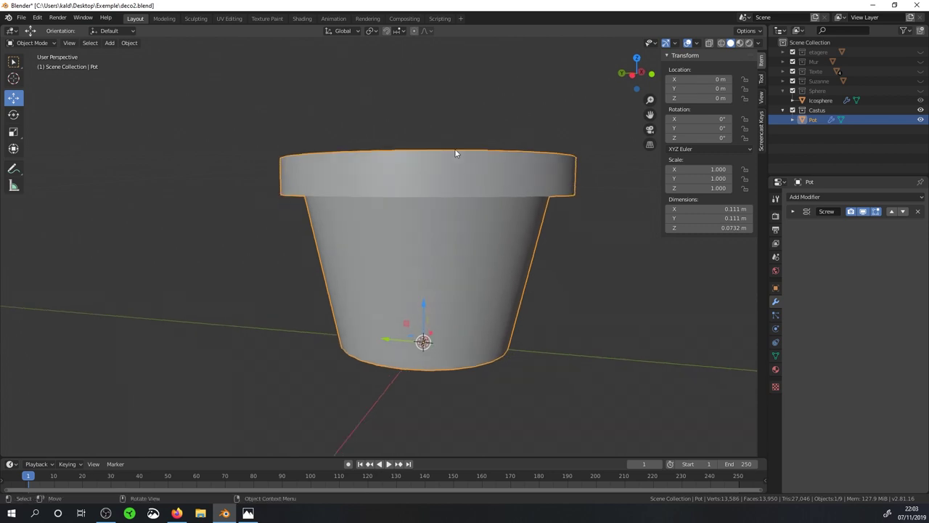
left_click(829, 199)
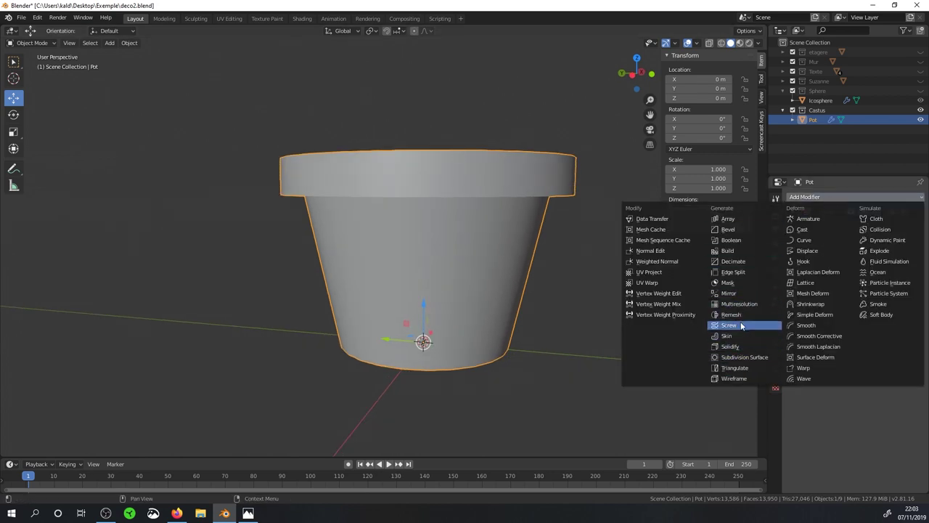
left_click(735, 229)
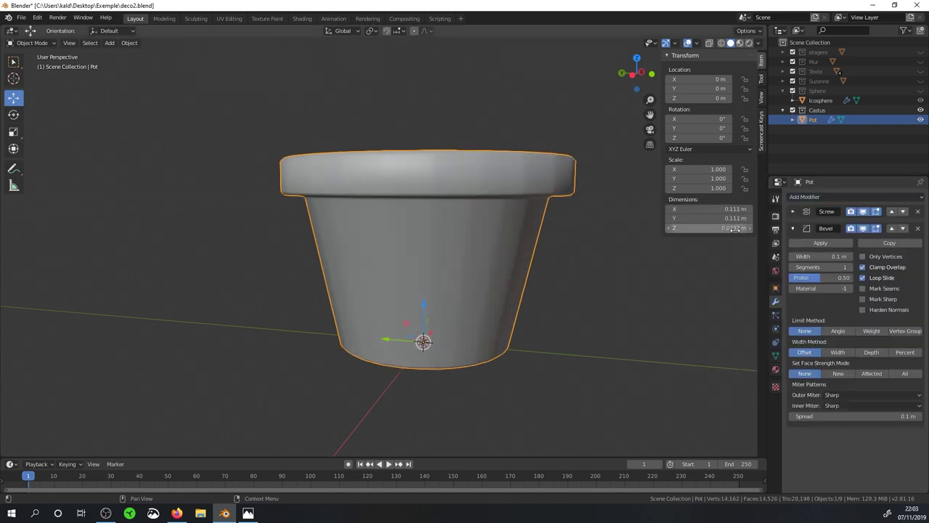
key("z")
left_click(400, 243)
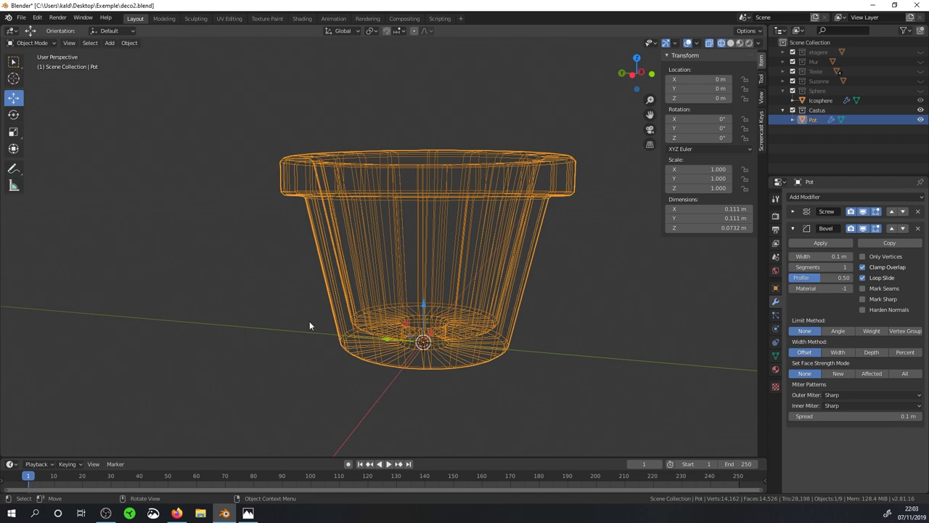
mouse_move(452, 159)
middle_mouse_down()
mouse_move(474, 183)
mouse_move(466, 220)
middle_mouse_up()
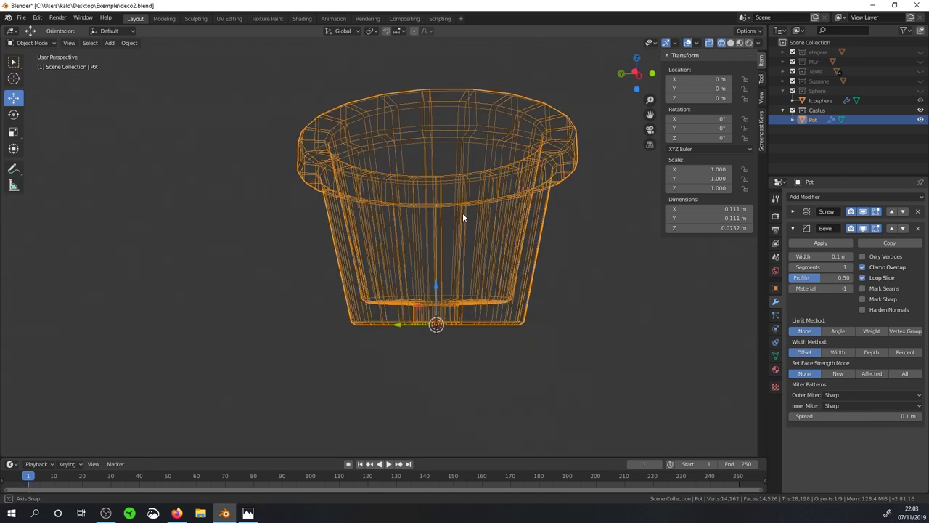
key("z")
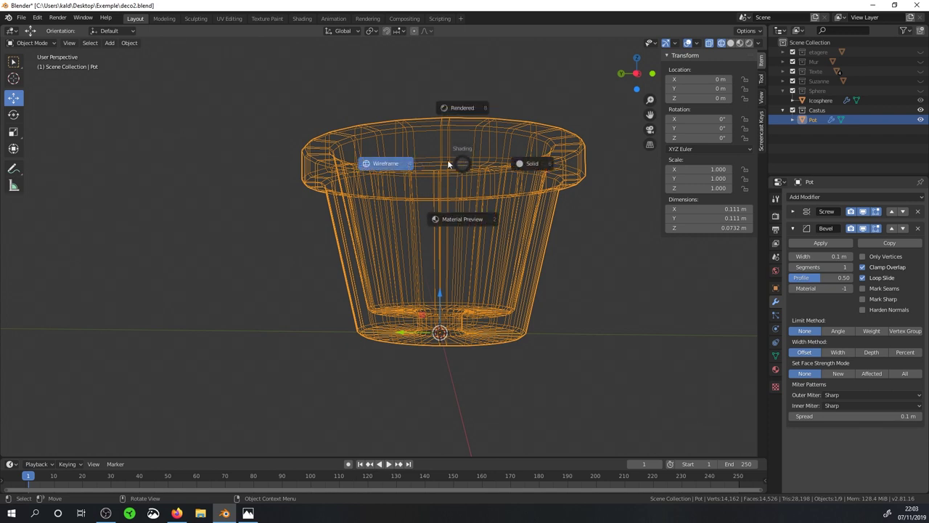
left_click(541, 165)
key("z")
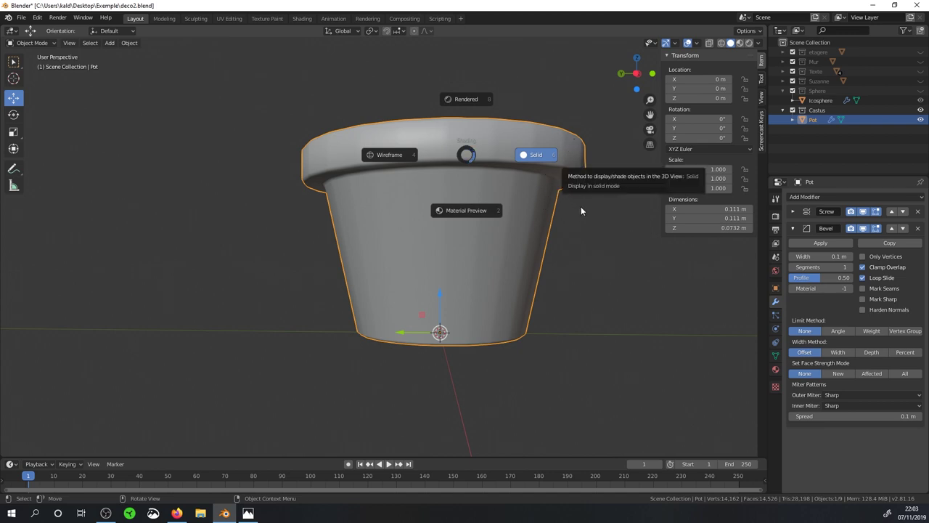
left_click(536, 155)
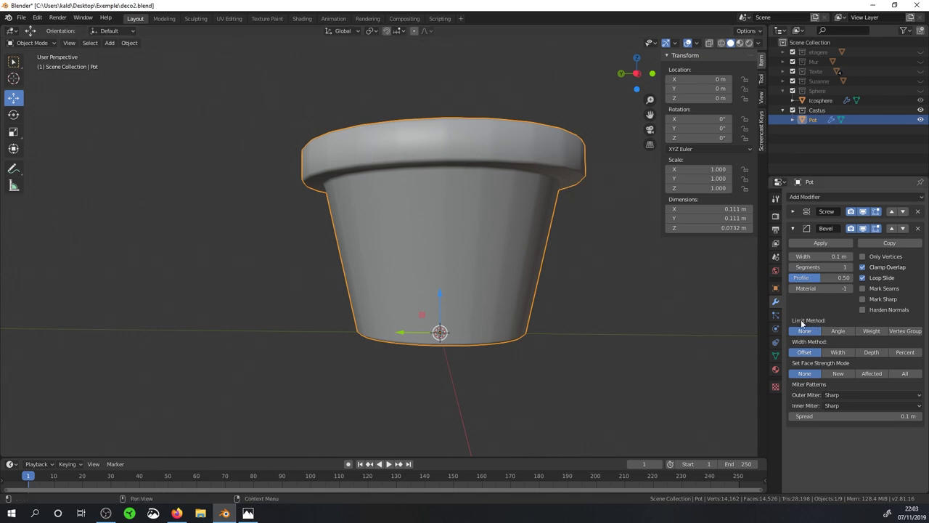
Set the Bevel limit method to Angle and turn on the wireframe overlay
left_click(837, 331)
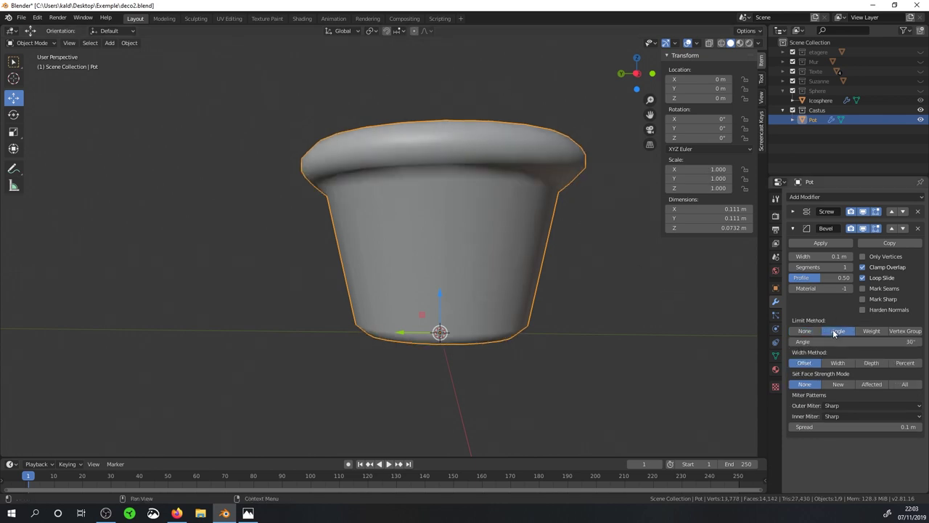
middle_click_drag(573, 261, 534, 245)
key("z")
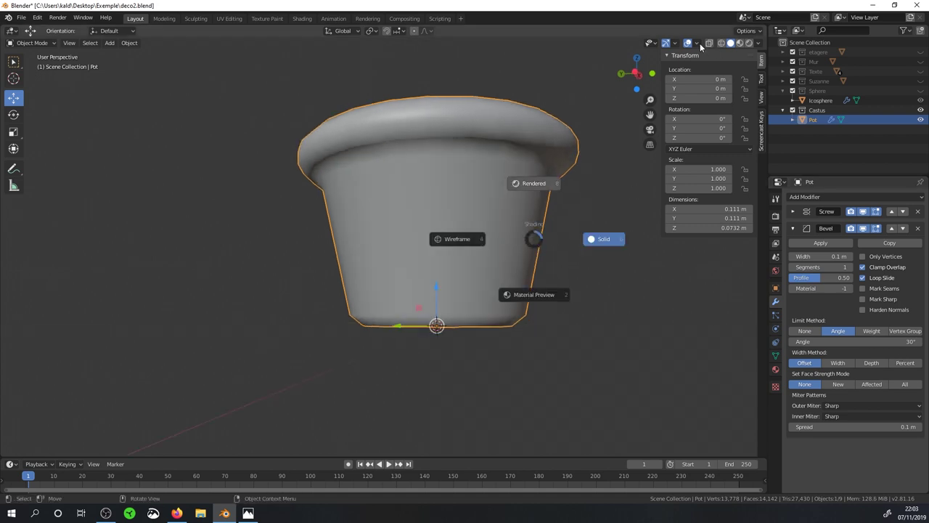
left_click(698, 45)
left_click(651, 208)
key("n")
left_click(731, 43)
mouse_move(520, 227)
middle_mouse_down()
mouse_move(518, 209)
mouse_move(518, 235)
middle_mouse_up()
scroll(518, 209, "up", 2)
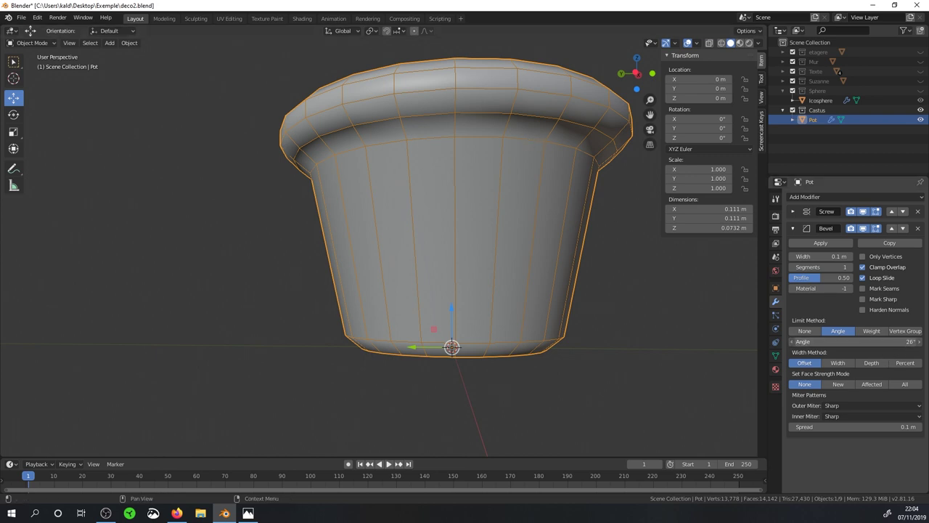
Set the bevel angle to 30° and the bevel width to 2 mm
left_click_drag(857, 341, 846, 342)
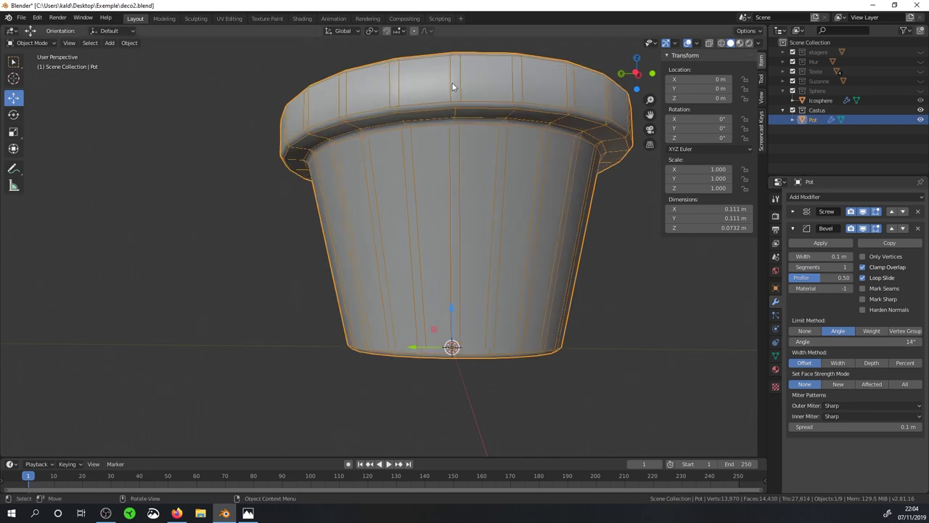
double_click(909, 340)
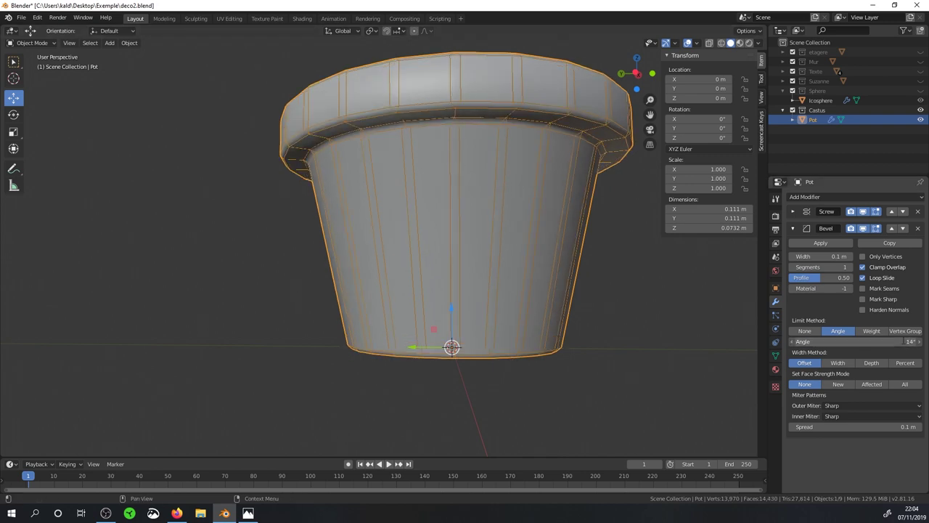
type("30")
key("Return")
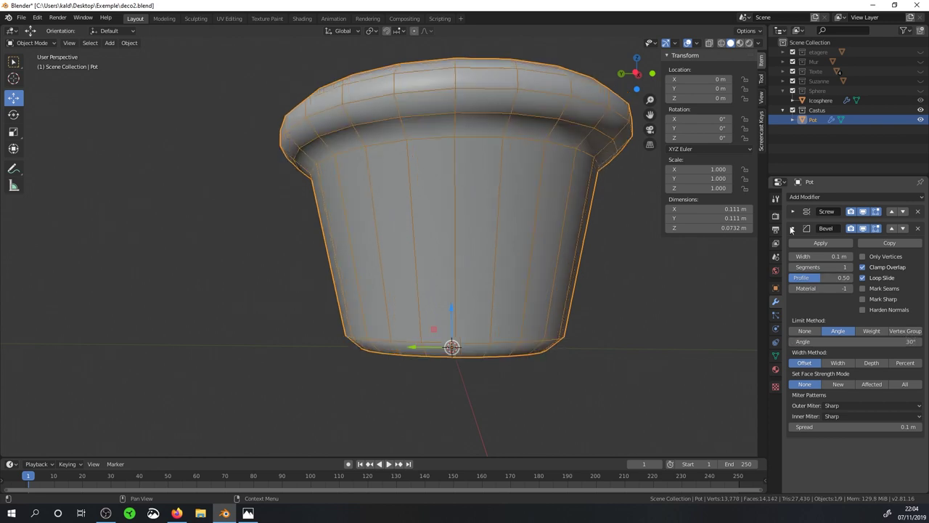
middle_click_drag(573, 119, 542, 143)
double_click(835, 257)
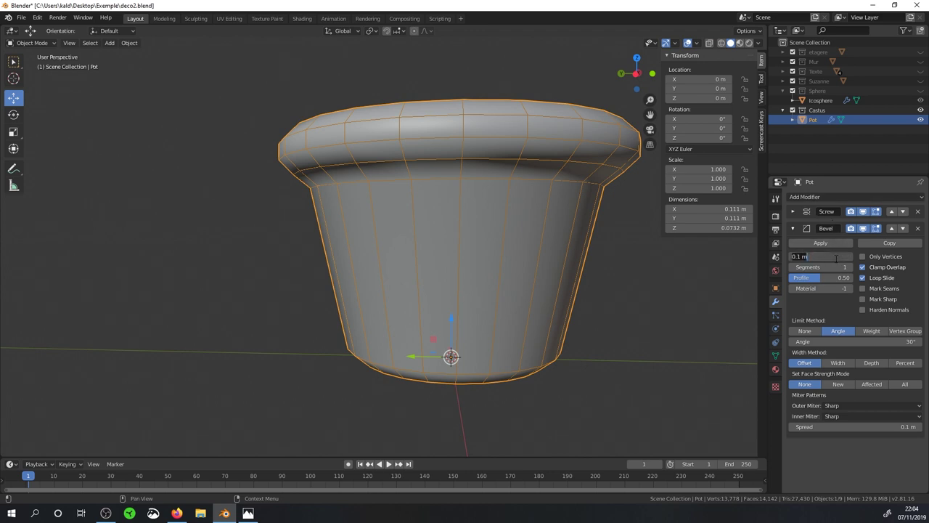
type("2")
key("Return")
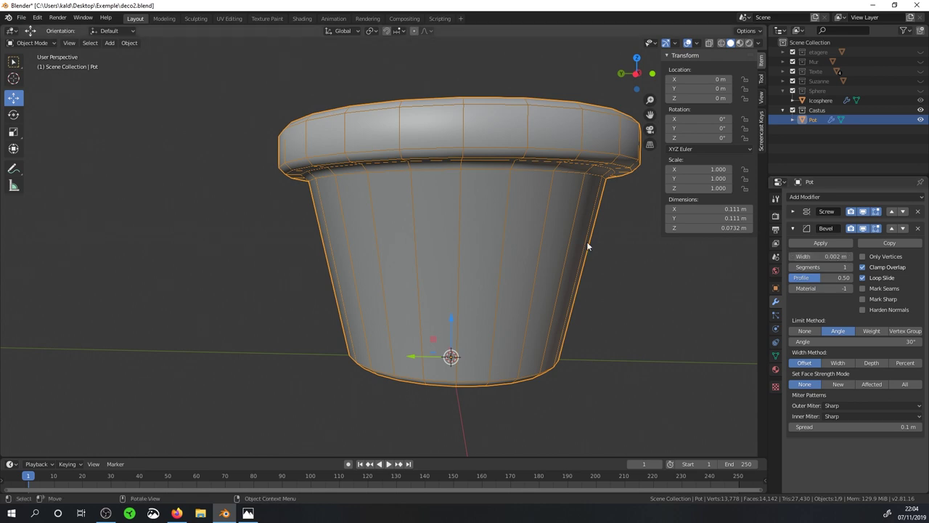
Check the beveled mesh in Edit Mode, then return to Object Mode
key("Tab")
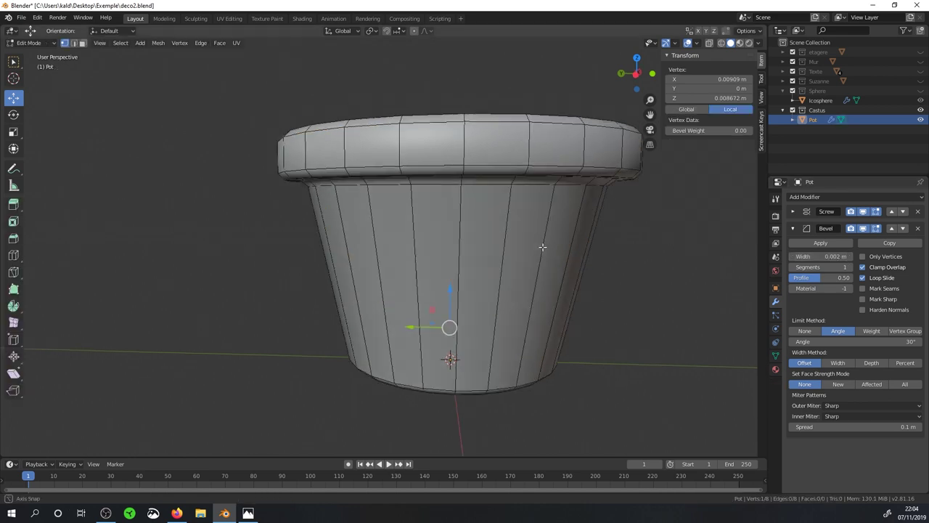
middle_click_drag(570, 243, 541, 250)
key("Tab")
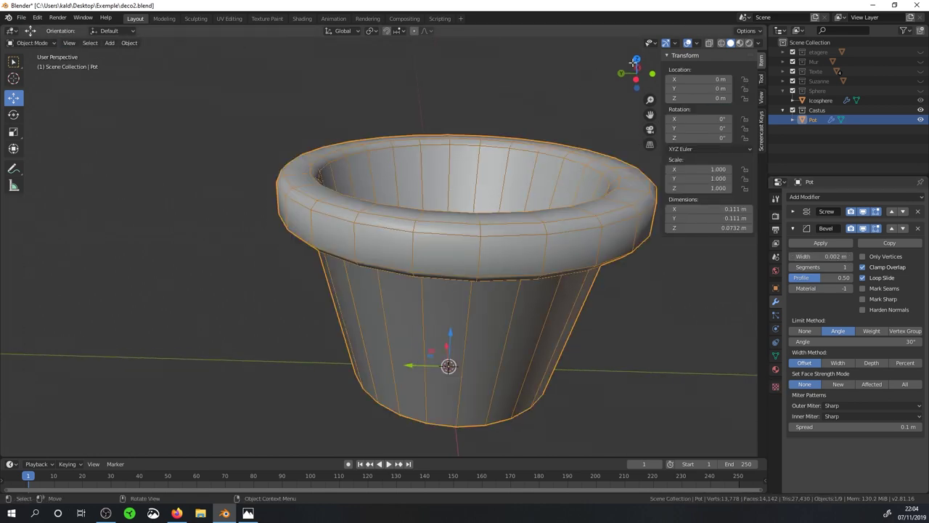
Turn off the wireframe overlay and set the pot's Bevel Segments to 2
left_click(697, 45)
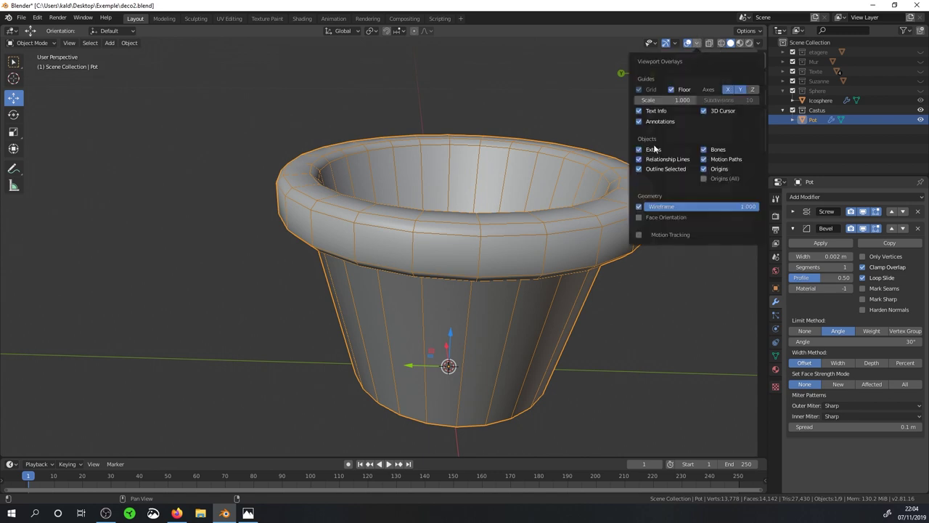
left_click(639, 207)
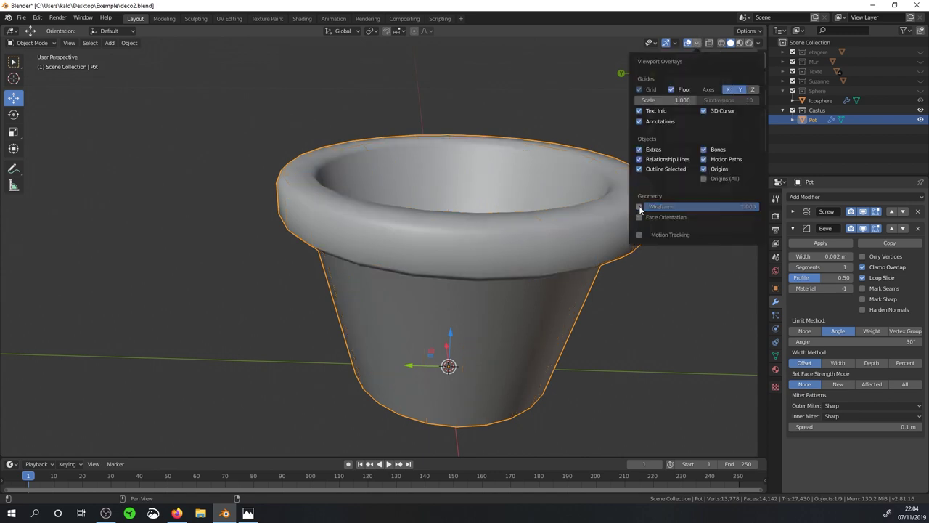
left_click(855, 273)
Reduce the Bevel Width to 1 mm (0.001 m)
middle_click_drag(543, 226, 541, 245)
scroll(541, 245, "down", 3)
scroll(541, 246, "down", 3)
scroll(540, 251, "up", 2)
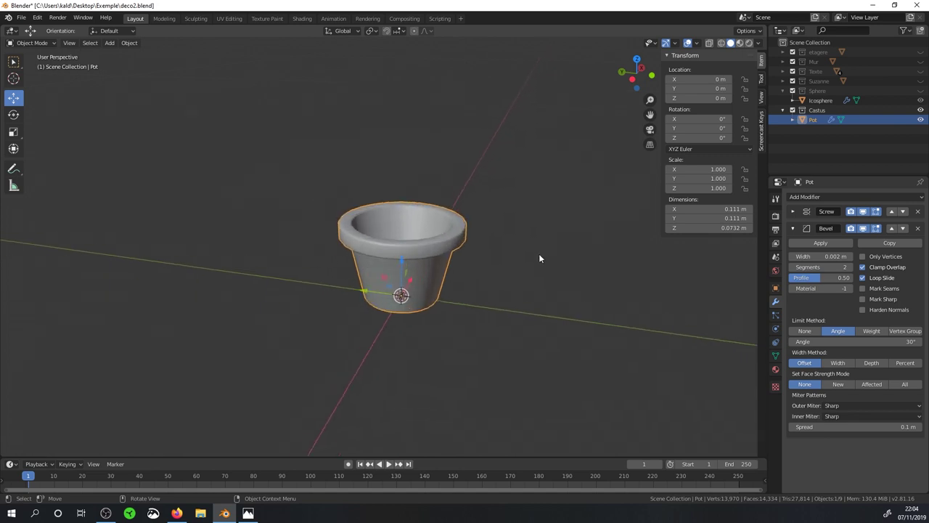
scroll(606, 231, "up", 2)
left_click(821, 256)
type("1 m")
key("Return")
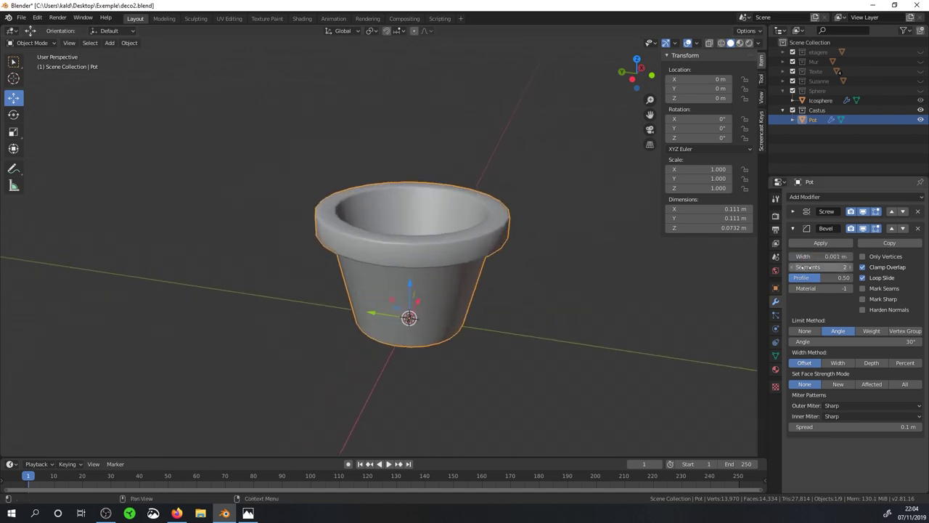
scroll(485, 273, "up", 2)
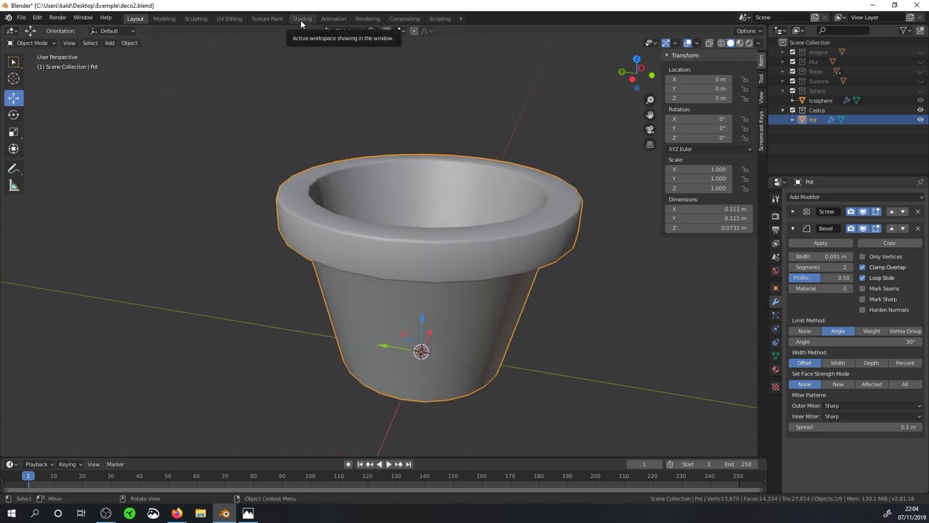
In the Shading workspace, create a new material for the pot named Pot
left_click(302, 18)
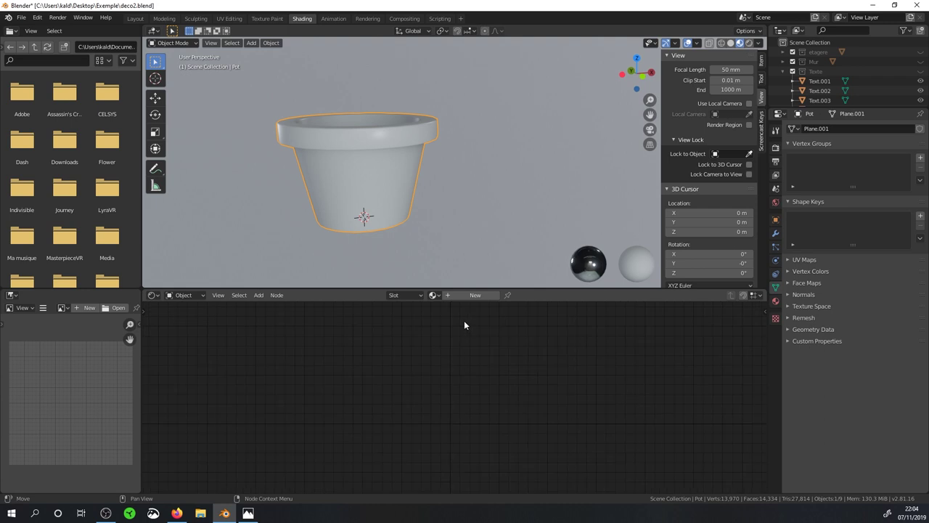
scroll(407, 182, "up", 2)
scroll(381, 128, "up", 2)
scroll(410, 190, "up", 1)
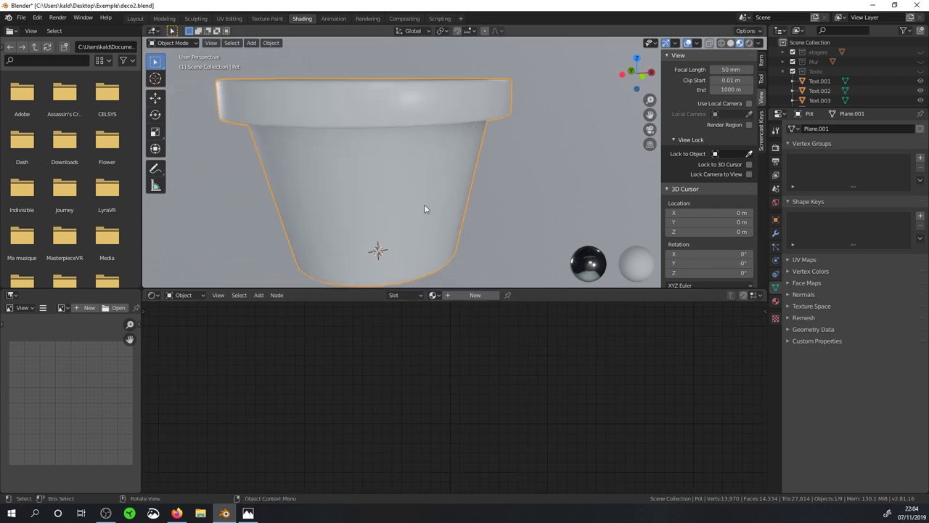
left_click(466, 295)
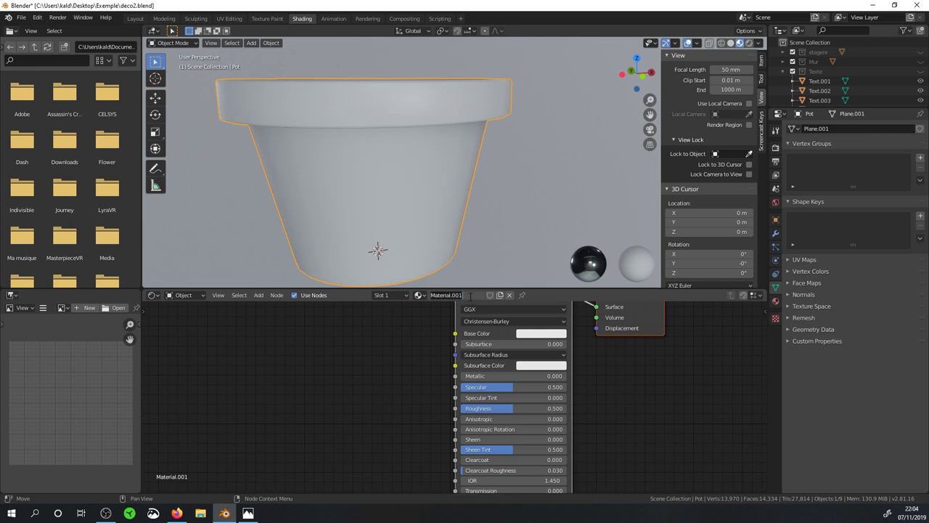
type("Pot")
key("Return")
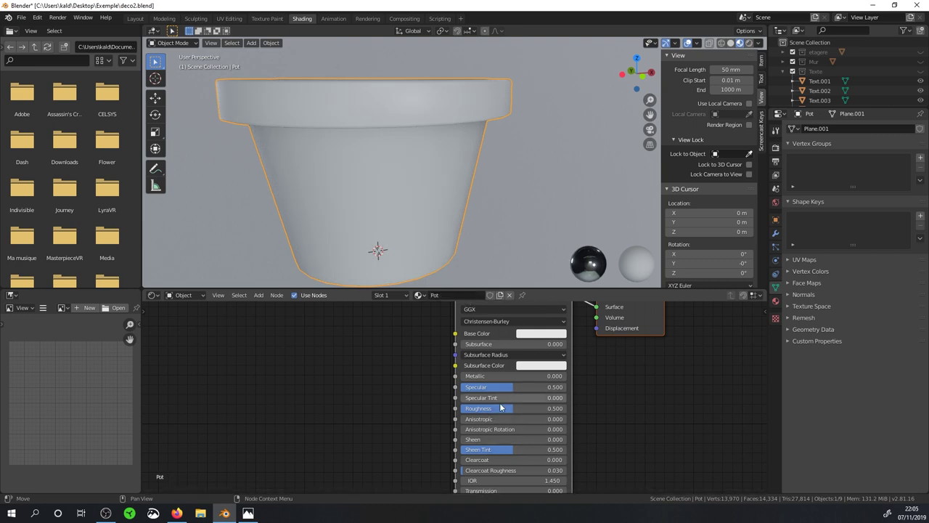
Lower the Principled BSDF Roughness to 0.445
left_click_drag(508, 408, 504, 408)
scroll(527, 398, "down", 1)
middle_click_drag(513, 388, 614, 397)
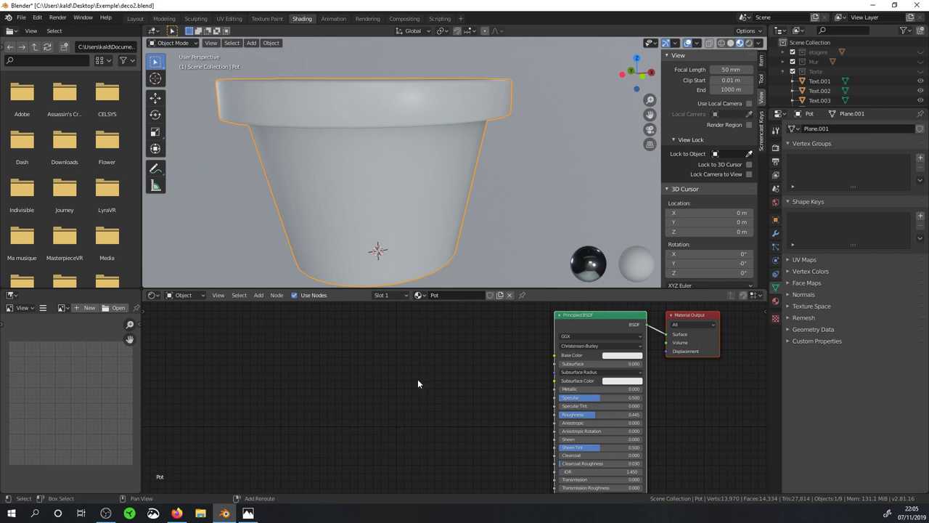
View the Wood24_rgh.jpg roughness image for comparison, then close it
left_click(249, 513)
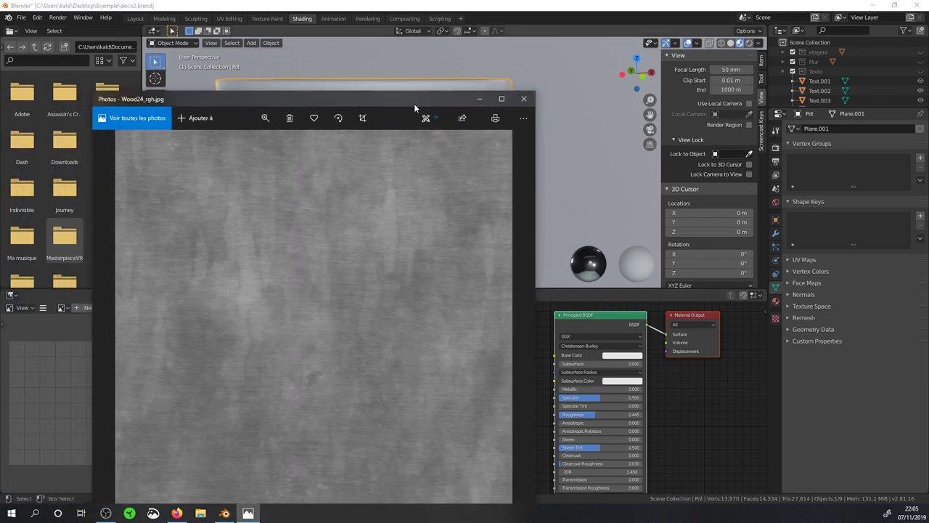
left_click_drag(414, 103, 430, 83)
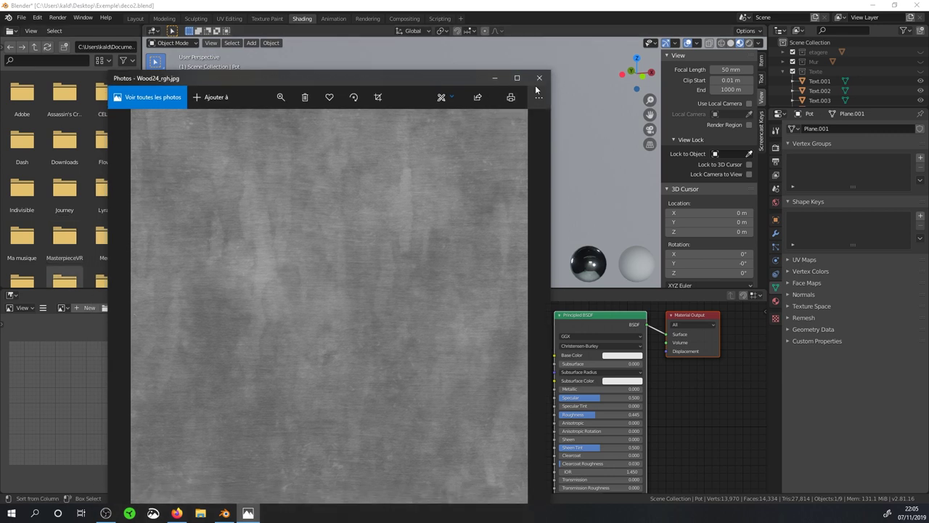
left_click(540, 78)
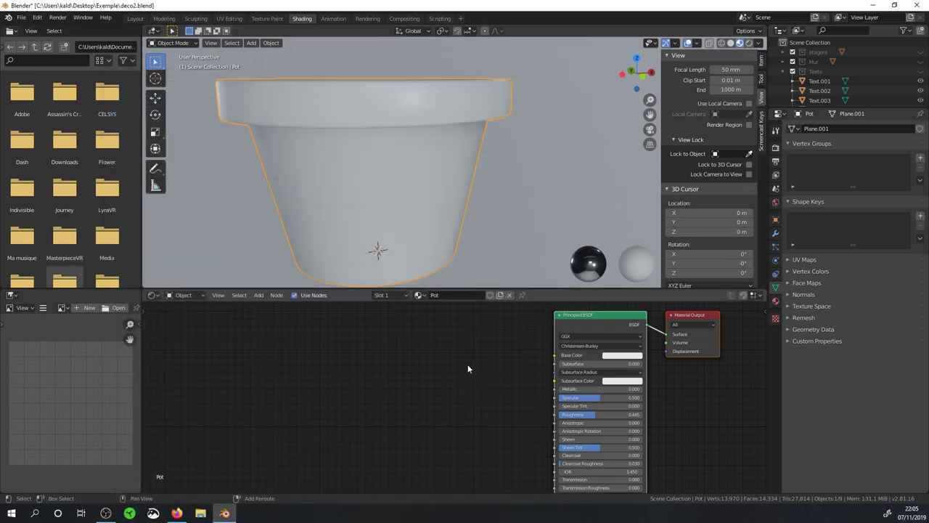
key("shift+a")
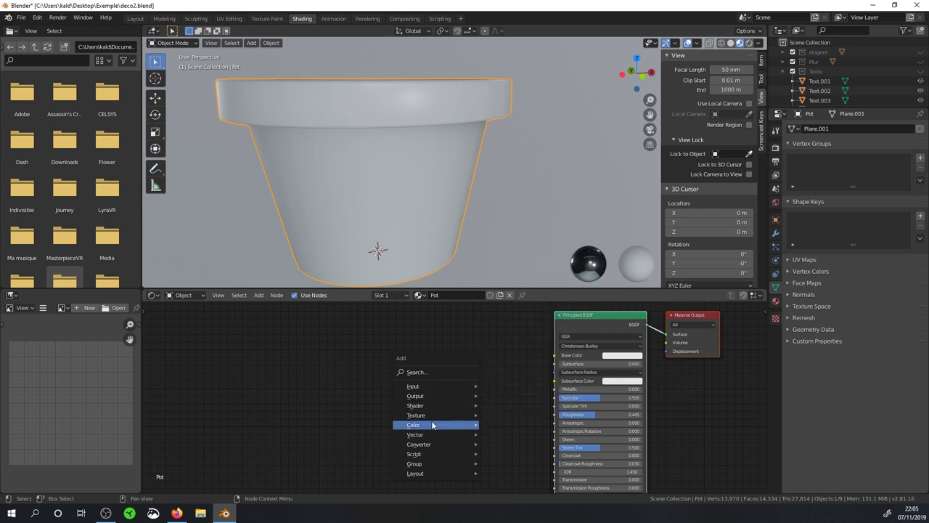
mouse_move(416, 415)
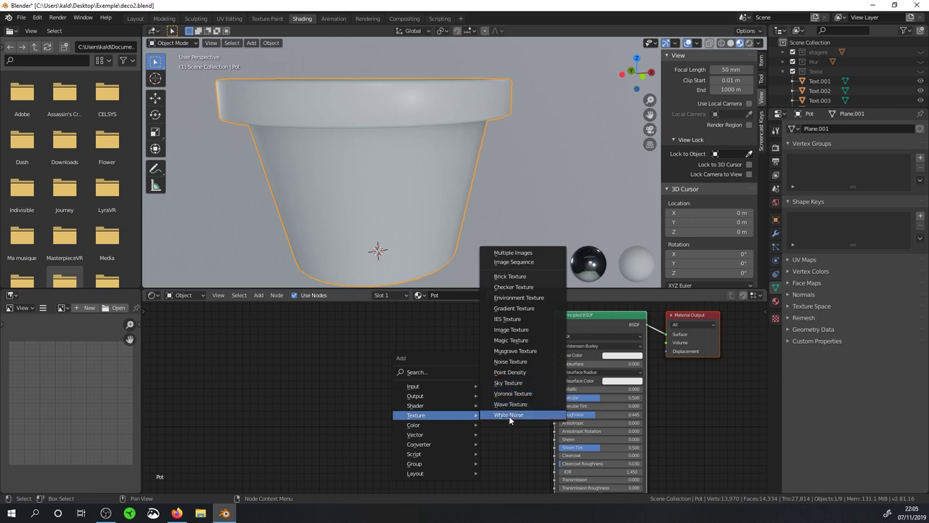
Add a Noise Texture node to the left of the Principled BSDF
left_click(514, 364)
left_click(341, 356)
scroll(369, 352, "up", 1)
scroll(369, 353, "down", 1)
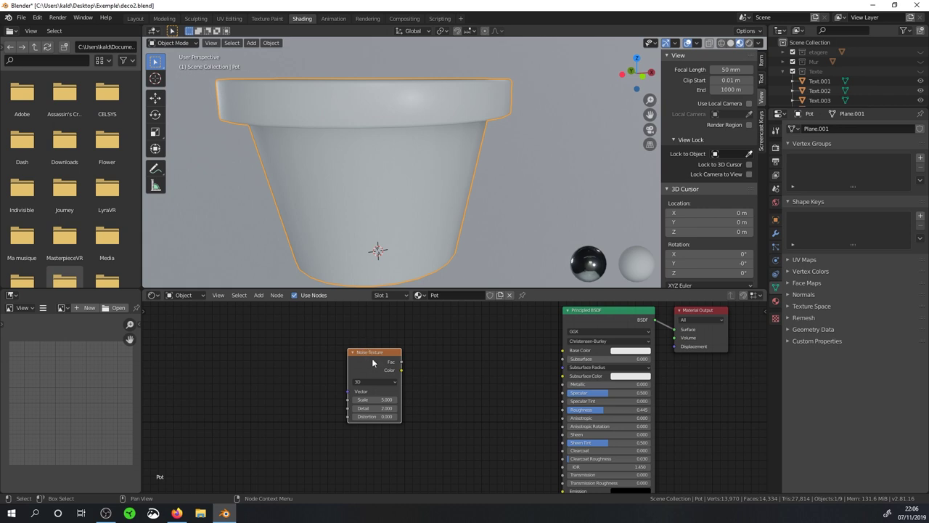
Preview the Noise Texture Fac on the pot and move the node further left
key("ctrl")
left_click(378, 361, "ctrl+shift")
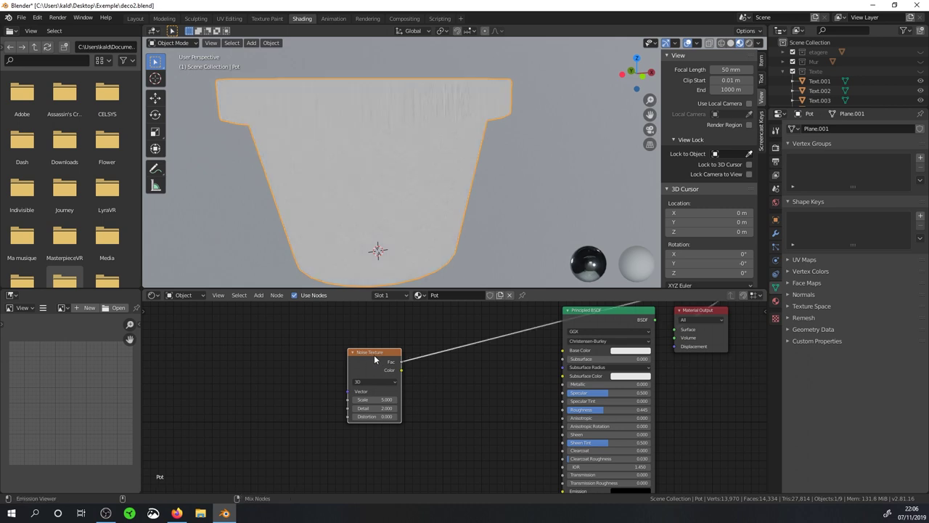
middle_click_drag(368, 185, 413, 181)
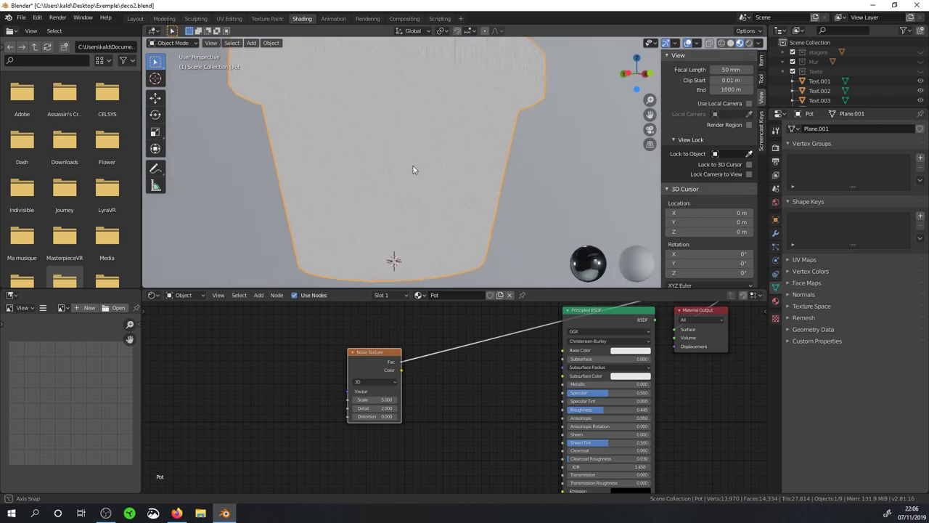
mouse_move(434, 166)
middle_mouse_down()
mouse_move(460, 129)
mouse_move(484, 159)
mouse_move(467, 164)
middle_mouse_up()
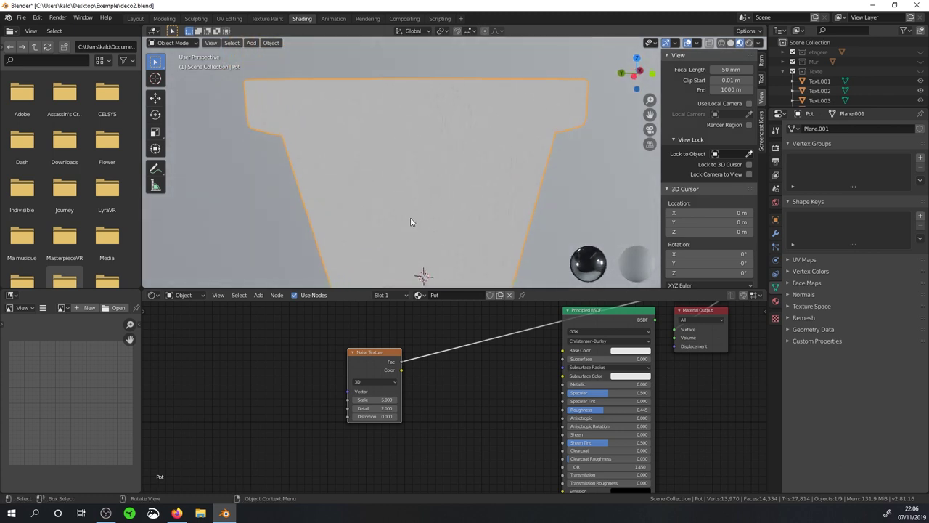
middle_click_drag(462, 187, 430, 161)
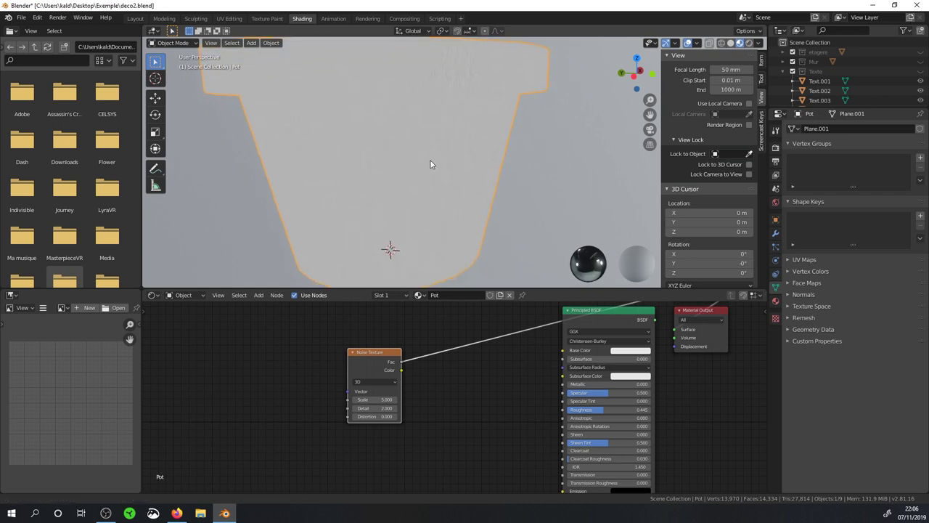
left_click_drag(377, 353, 314, 363)
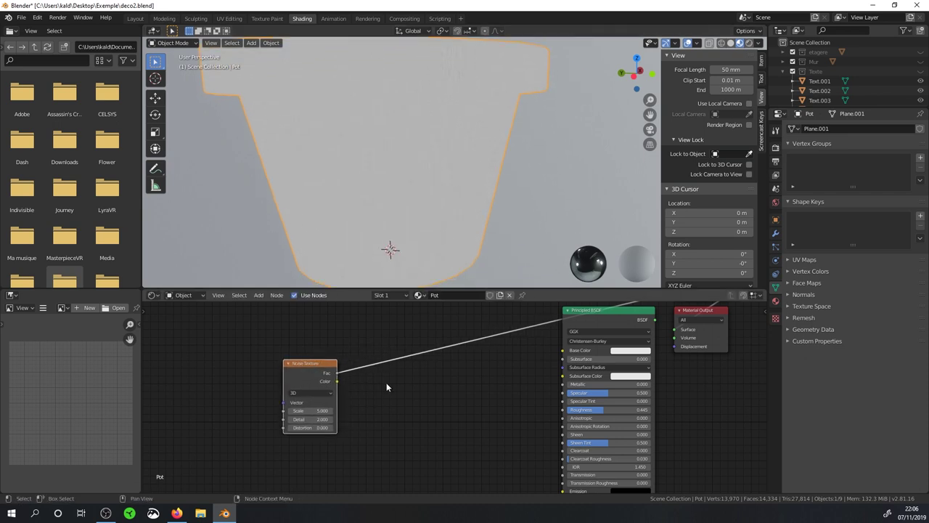
Add a ColorRamp node between noise and shader, fed by the Noise Fac
key("shift+a")
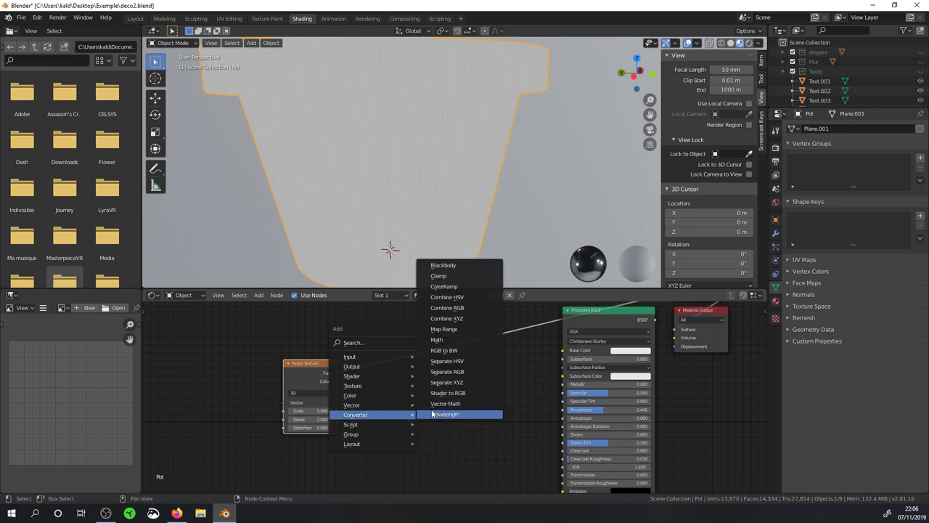
mouse_move(370, 415)
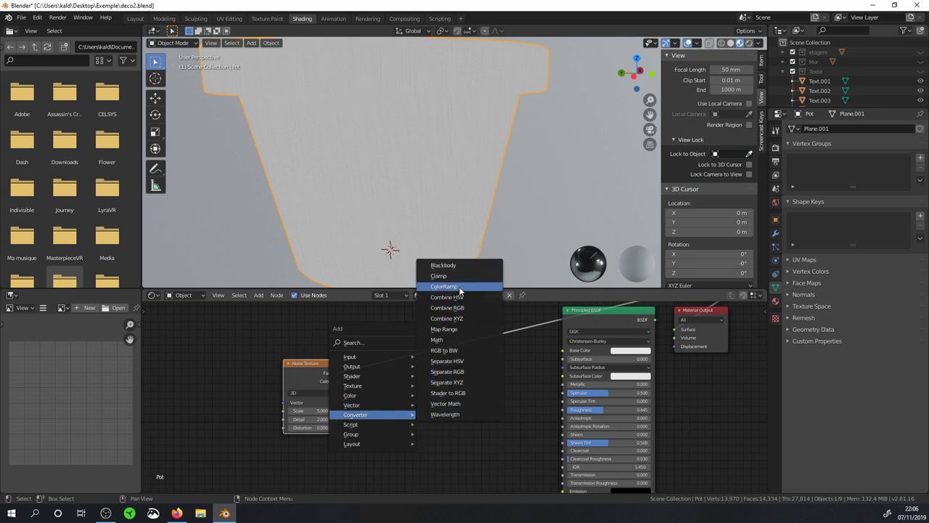
left_click(460, 286)
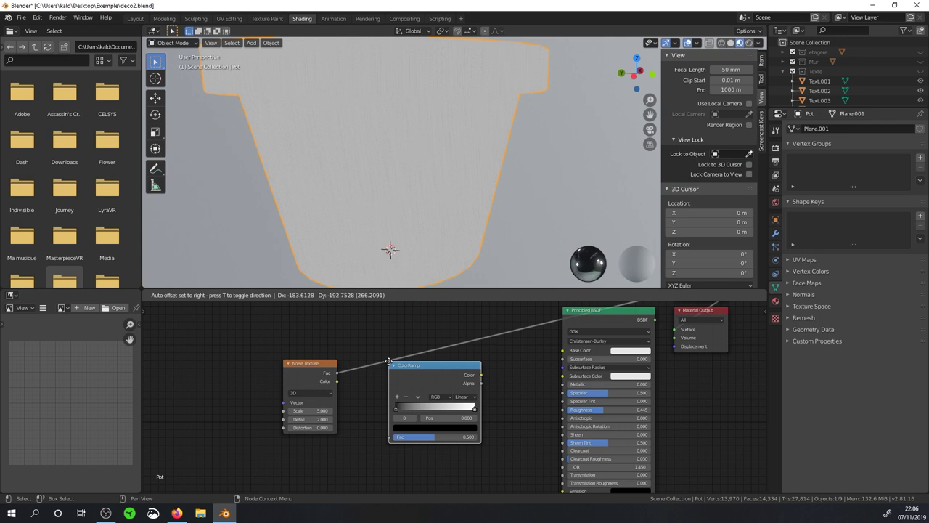
left_click(389, 362)
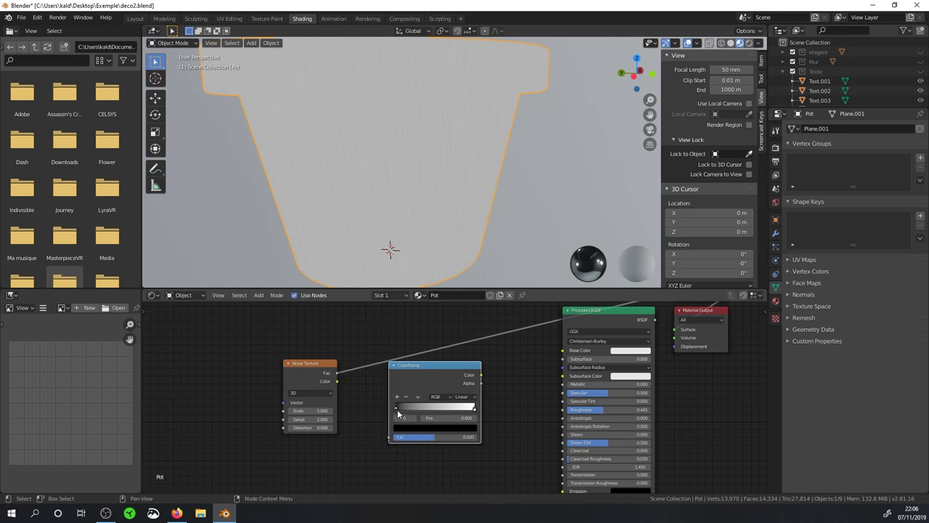
mouse_move(396, 411)
left_mouse_down()
mouse_move(411, 408)
mouse_move(397, 416)
left_mouse_up()
left_click_drag(336, 373, 388, 437)
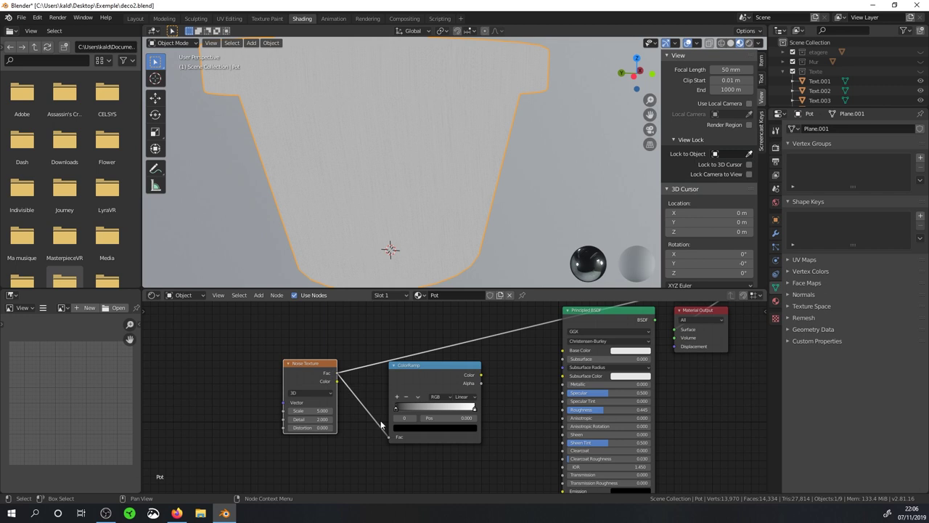
Preview the ColorRamp on the pot, move its black stop to 0.445, and add Texture Coordinate/Mapping nodes
left_click(422, 372, "ctrl+shift")
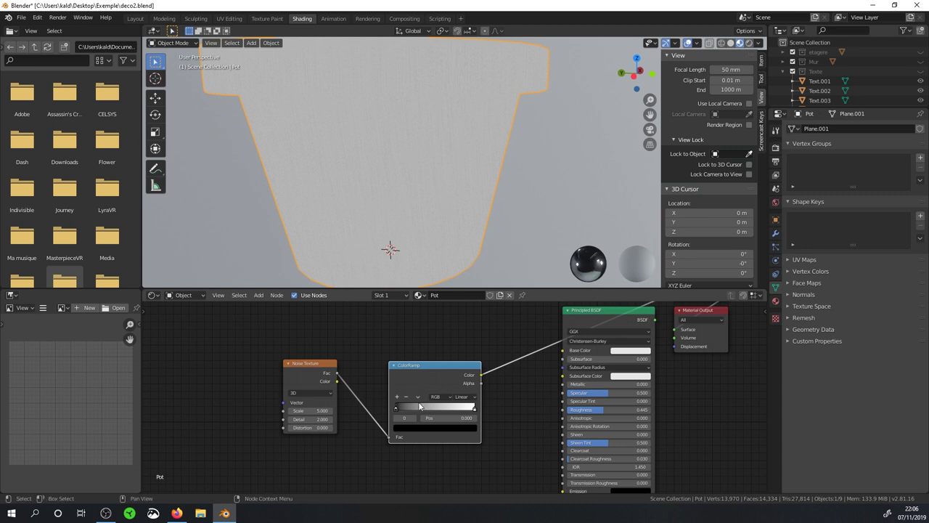
left_click_drag(404, 408, 439, 412)
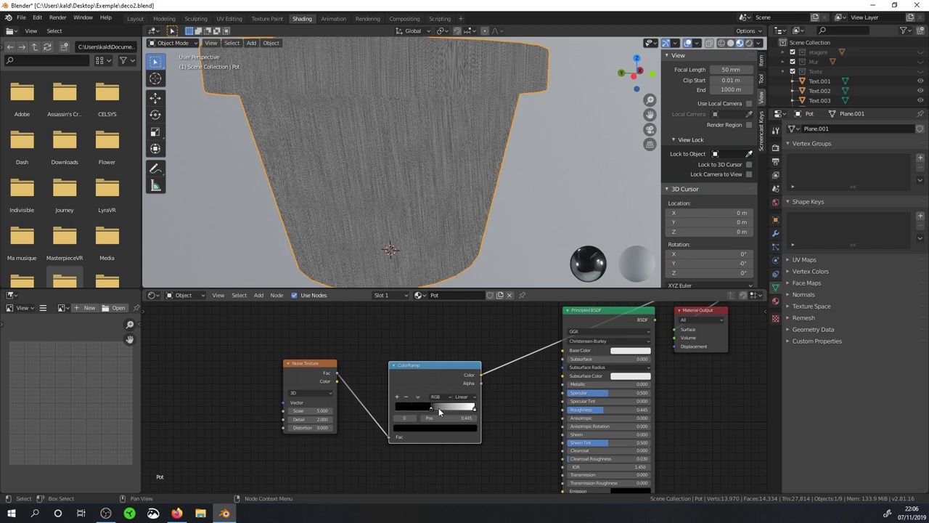
mouse_move(432, 244)
middle_mouse_down()
mouse_move(436, 232)
mouse_move(465, 235)
mouse_move(452, 219)
middle_mouse_up()
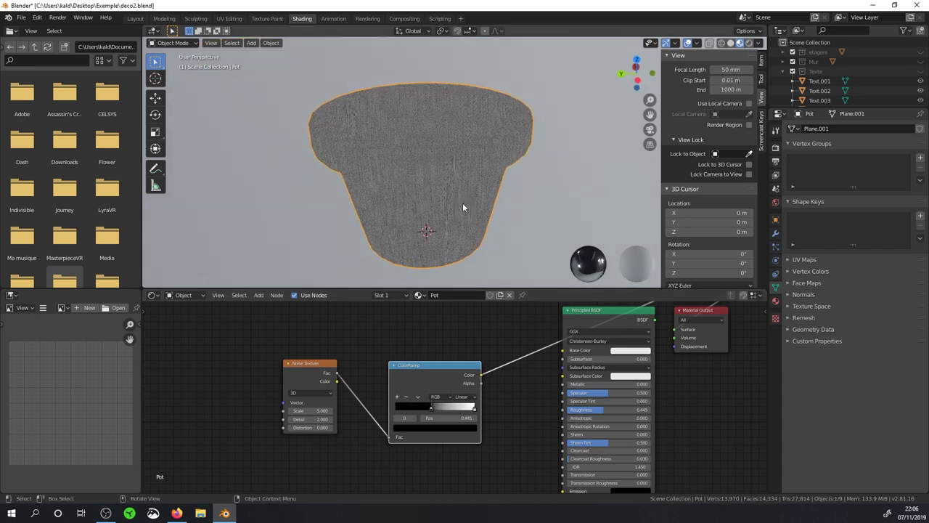
scroll(396, 178, "up", 3)
scroll(438, 168, "up", 3)
middle_click_drag(447, 165, 472, 152)
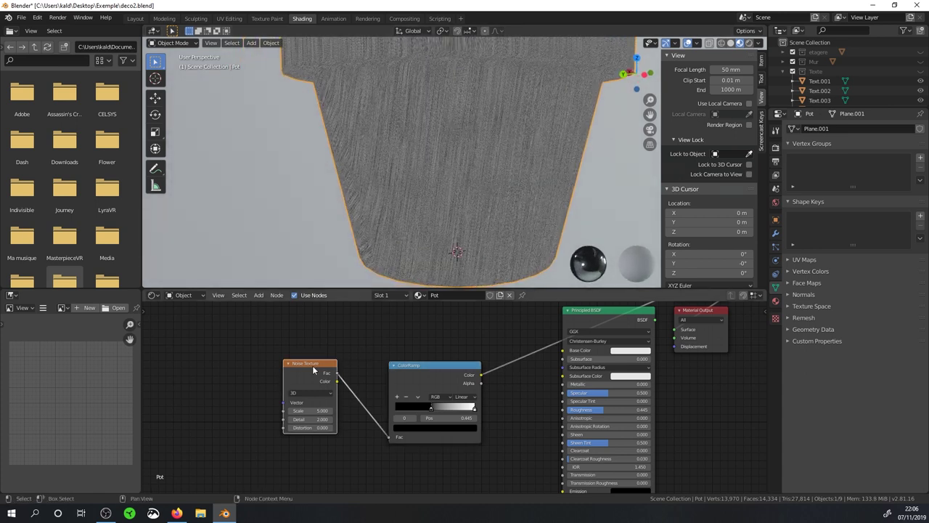
key("ctrl+t")
scroll(403, 229, "down", 3)
Shift the Texture Coordinate and Mapping nodes left and inspect the pot
middle_click_drag(247, 366, 347, 374)
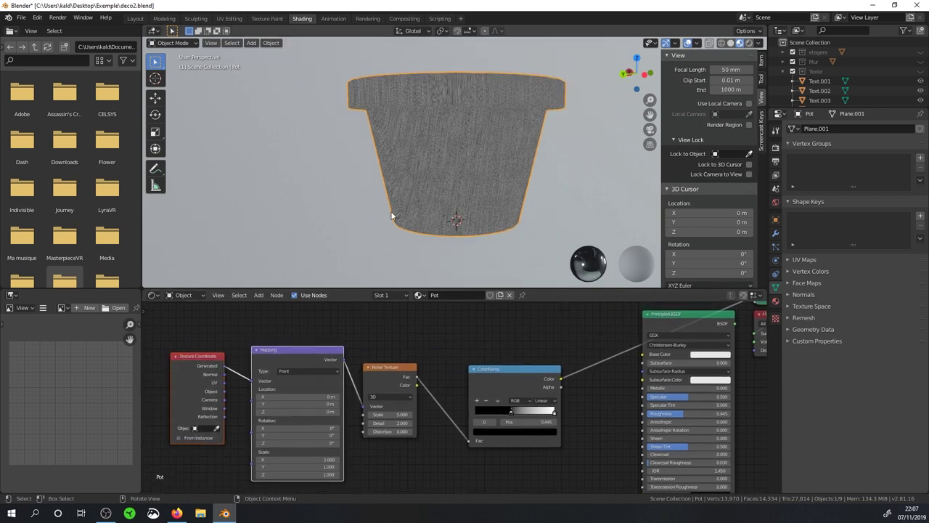
left_click_drag(195, 365, 177, 365)
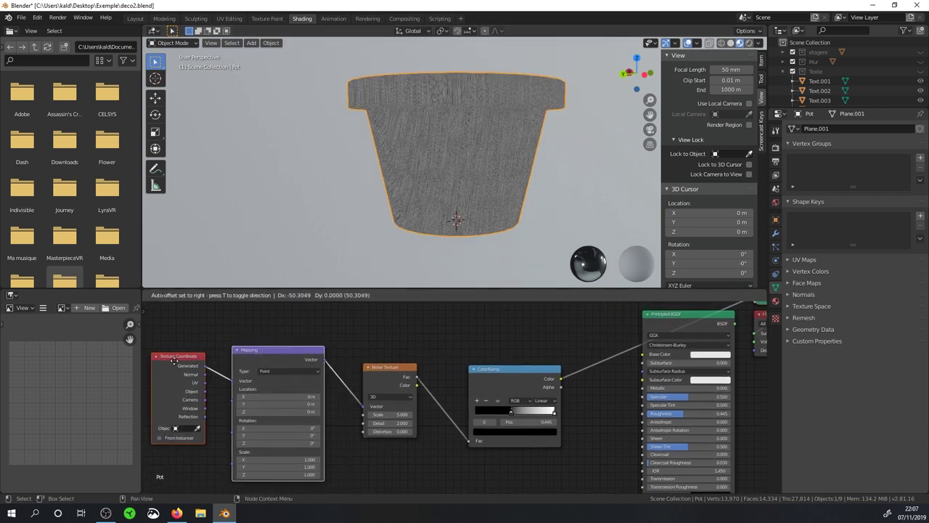
mouse_move(456, 224)
middle_mouse_down()
mouse_move(428, 215)
mouse_move(432, 242)
middle_mouse_up()
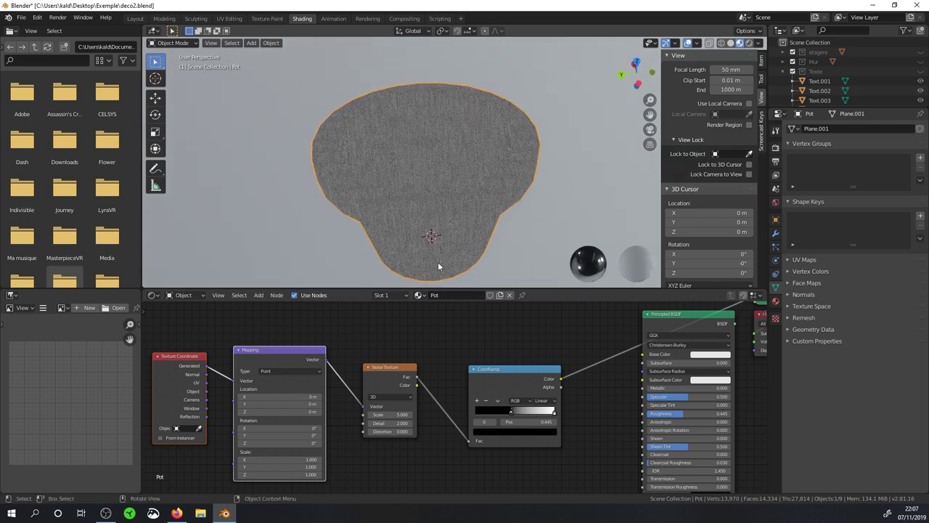
mouse_move(468, 168)
middle_mouse_down()
mouse_move(484, 210)
mouse_move(465, 167)
mouse_move(496, 140)
middle_mouse_up()
scroll(465, 166, "up", 2)
scroll(478, 147, "up", 2)
scroll(485, 129, "down", 2)
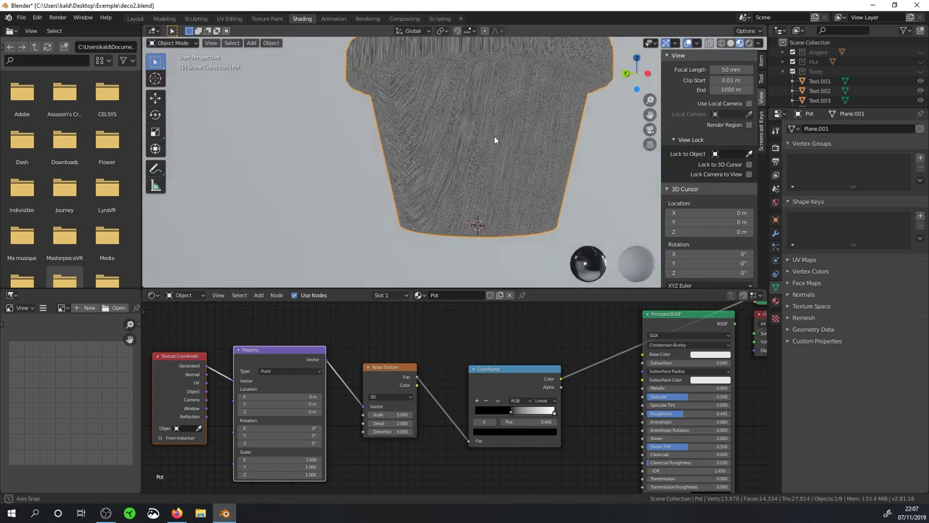
Toggle the Screw modifier's Stretch U and V on, then off again
left_click(776, 233)
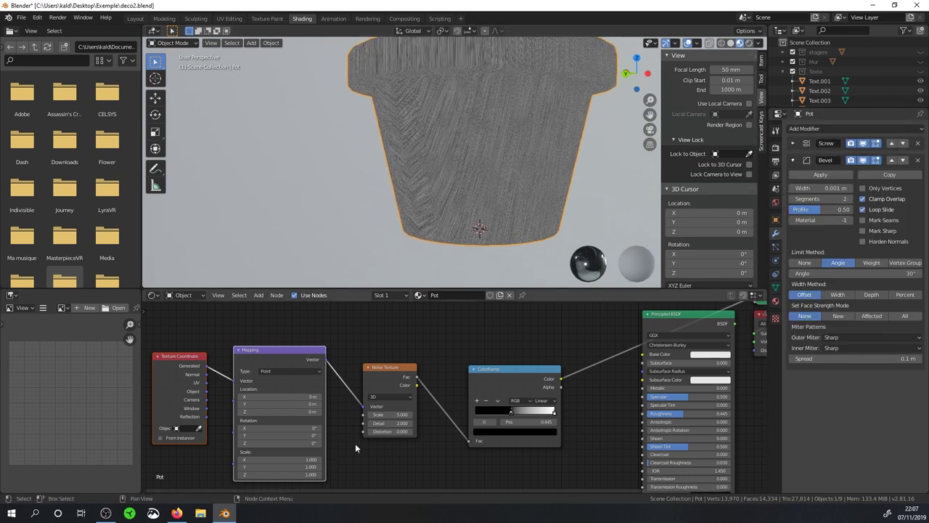
left_click(797, 147)
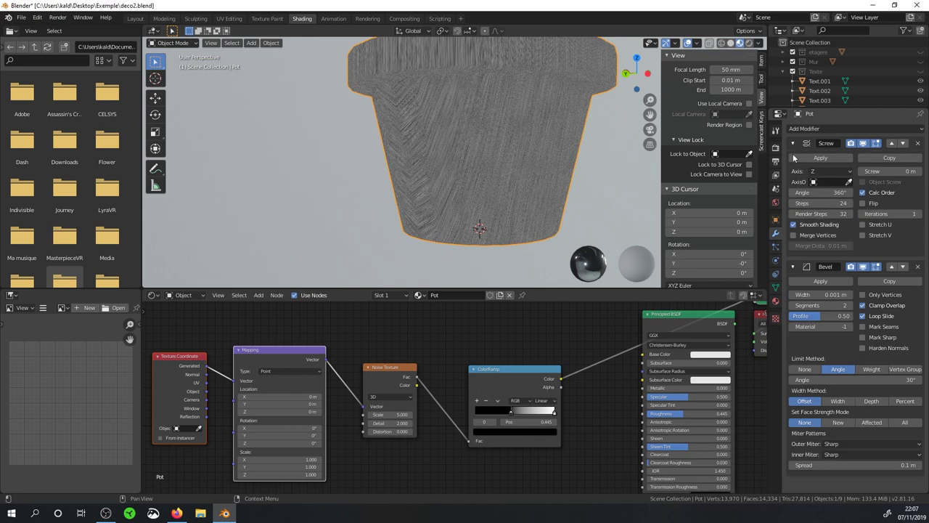
left_click(866, 226)
left_click(866, 236)
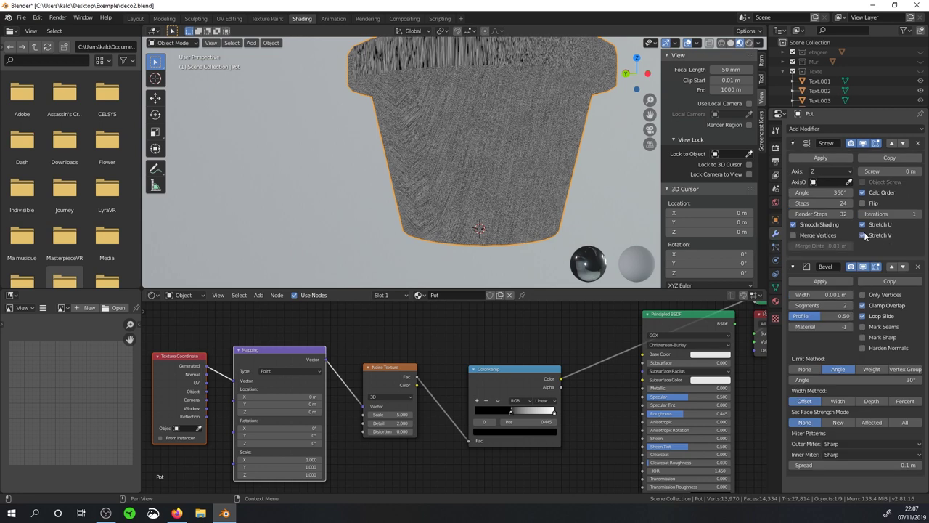
left_click(863, 225)
left_click(863, 236)
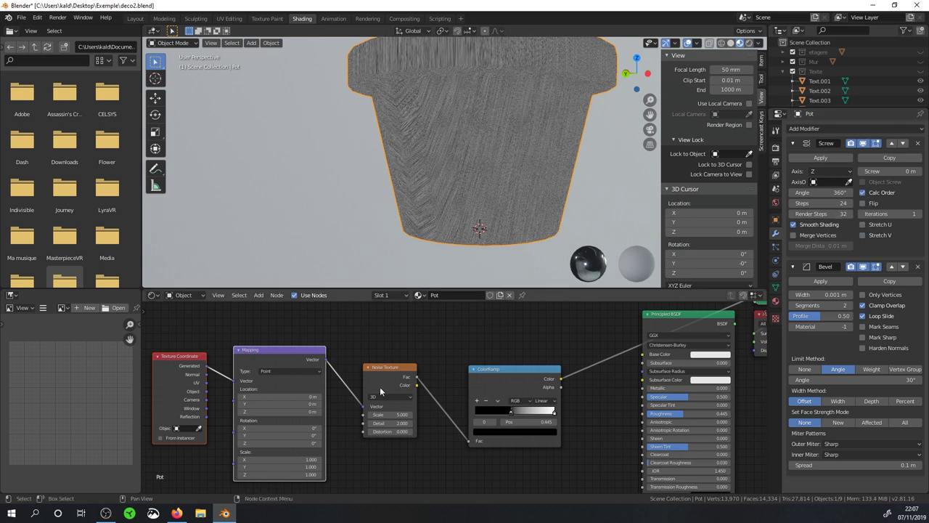
Link Normal coordinates to the Mapping Vector and set the Mapping type to Texture
middle_click_drag(310, 398, 342, 391)
mouse_move(539, 176)
middle_mouse_down()
mouse_move(488, 191)
mouse_move(481, 203)
mouse_move(494, 186)
mouse_move(489, 201)
mouse_move(514, 199)
middle_mouse_up()
middle_click_drag(506, 274, 501, 270)
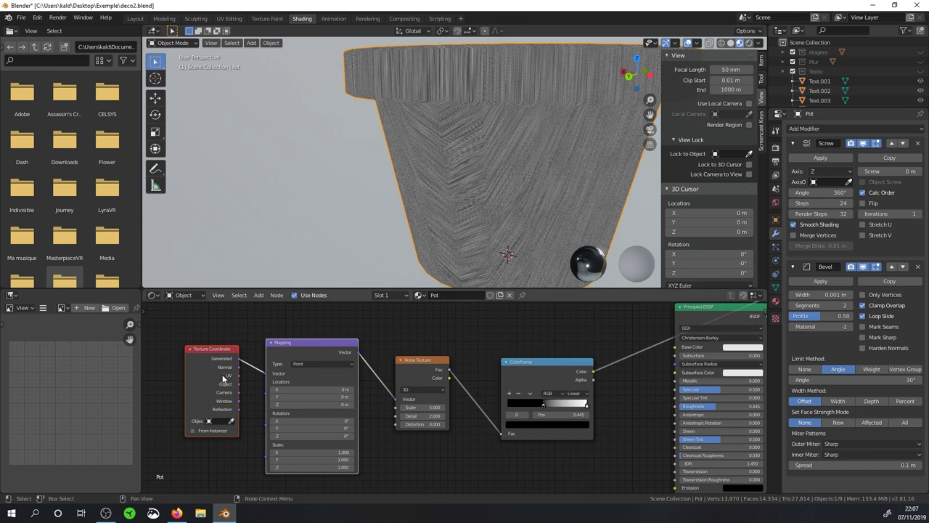
left_click_drag(240, 366, 266, 373)
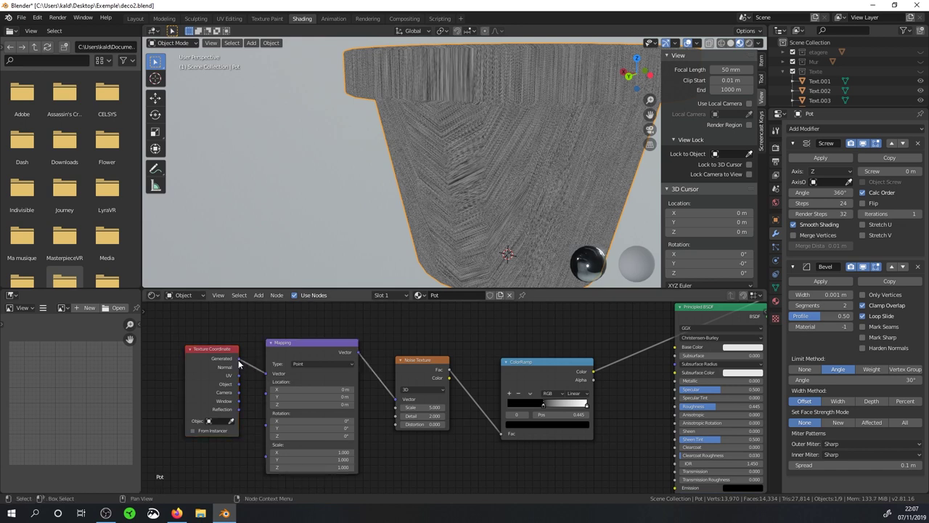
left_click(319, 363)
left_click(304, 371)
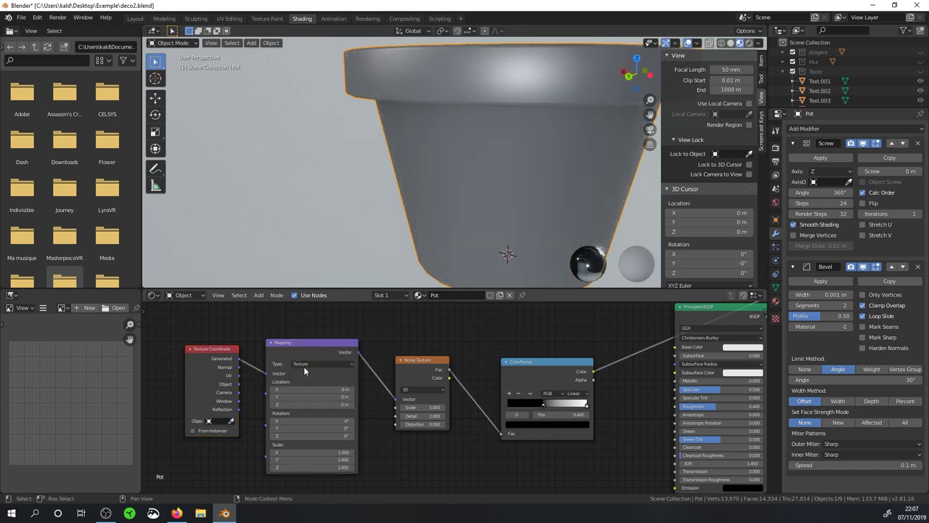
Change the Mapping type and feed Object coordinates into the Mapping Vector
left_click(307, 365)
left_click(303, 390)
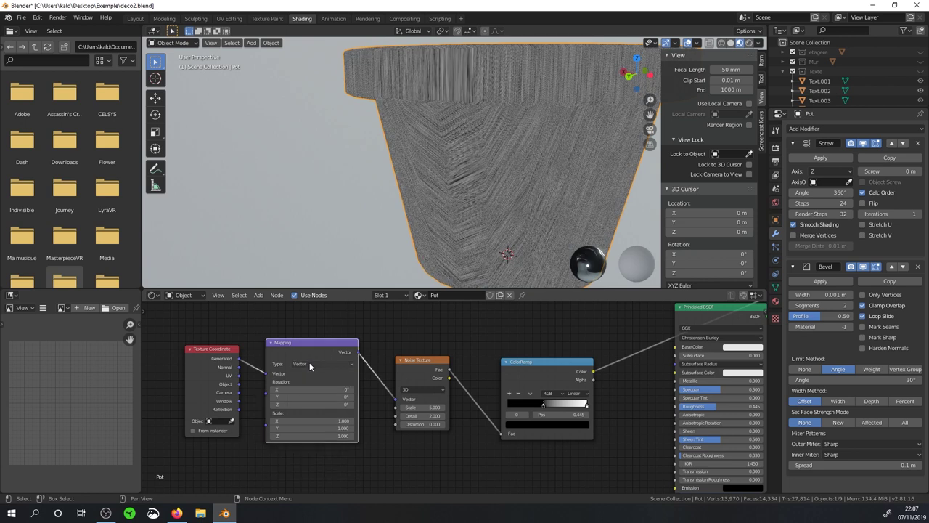
left_click(310, 362)
left_click_drag(266, 373, 241, 385)
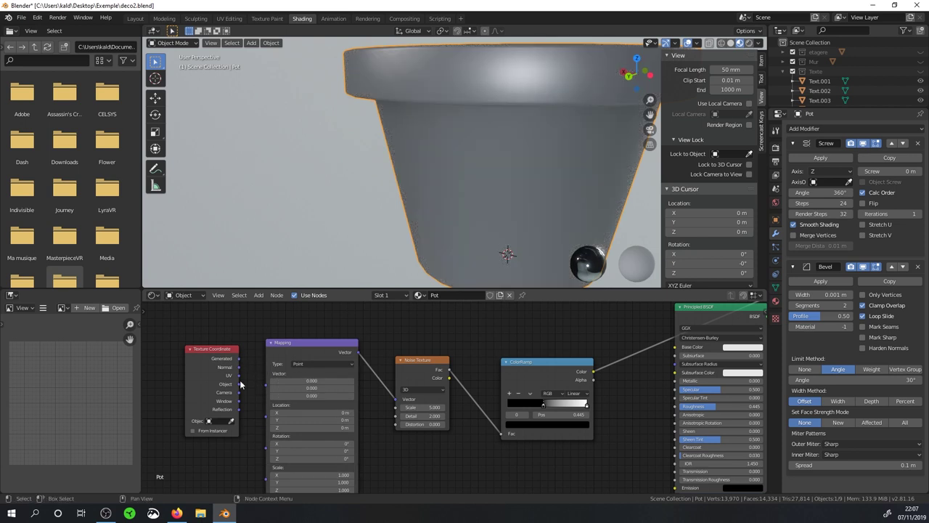
left_click_drag(240, 384, 266, 383)
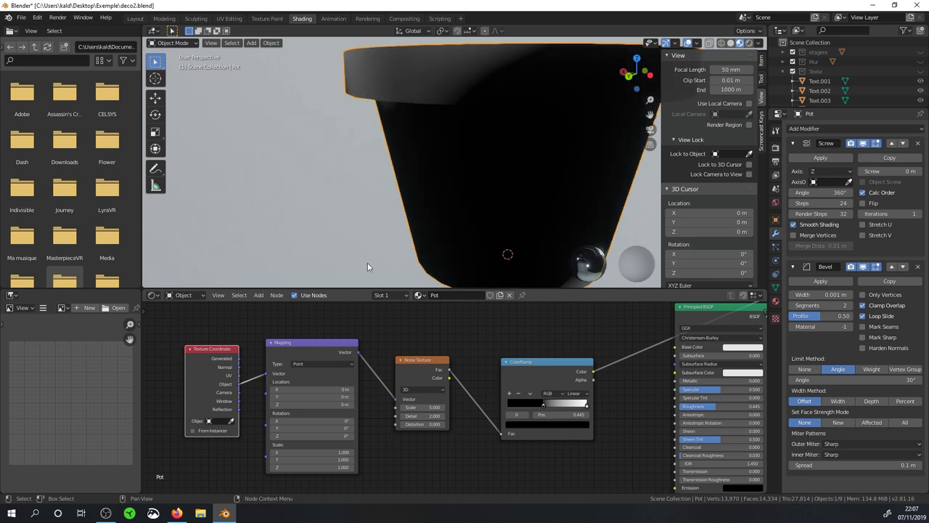
Raise the Noise Texture Scale to 386.2 and its Detail to 3.2
scroll(476, 193, "down", 4)
mouse_move(475, 206)
middle_mouse_down()
mouse_move(359, 212)
mouse_move(445, 321)
middle_mouse_up()
scroll(368, 215, "up", 1)
mouse_move(421, 407)
left_mouse_down()
mouse_move(465, 408)
mouse_move(247, 421)
left_mouse_up()
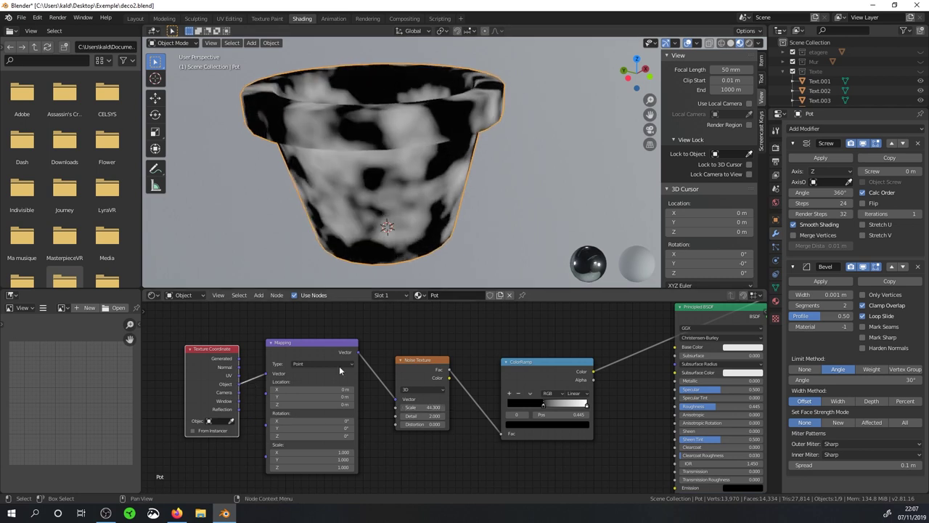
mouse_move(328, 114)
middle_mouse_down()
mouse_move(417, 136)
mouse_move(425, 165)
middle_mouse_up()
scroll(421, 217, "up", 3)
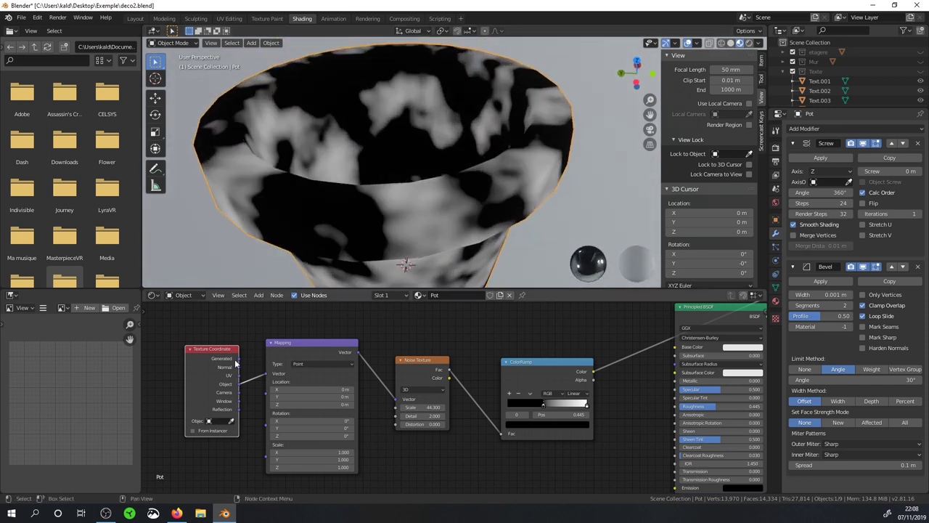
left_click_drag(429, 405, 574, 405)
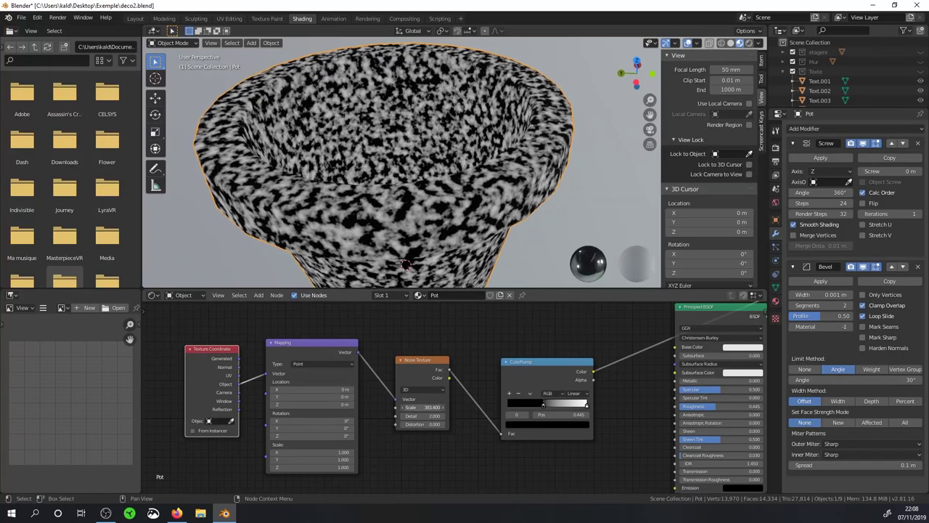
left_click_drag(574, 405, 429, 409)
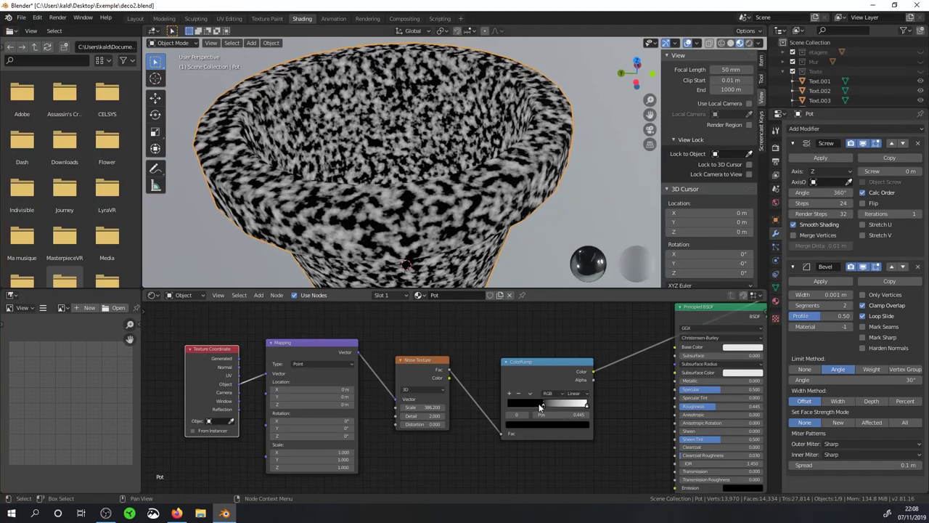
mouse_move(421, 415)
left_mouse_down()
mouse_move(465, 416)
mouse_move(407, 415)
left_mouse_up()
Slide the ColorRamp black stop to position 0
left_click_drag(531, 404, 512, 408)
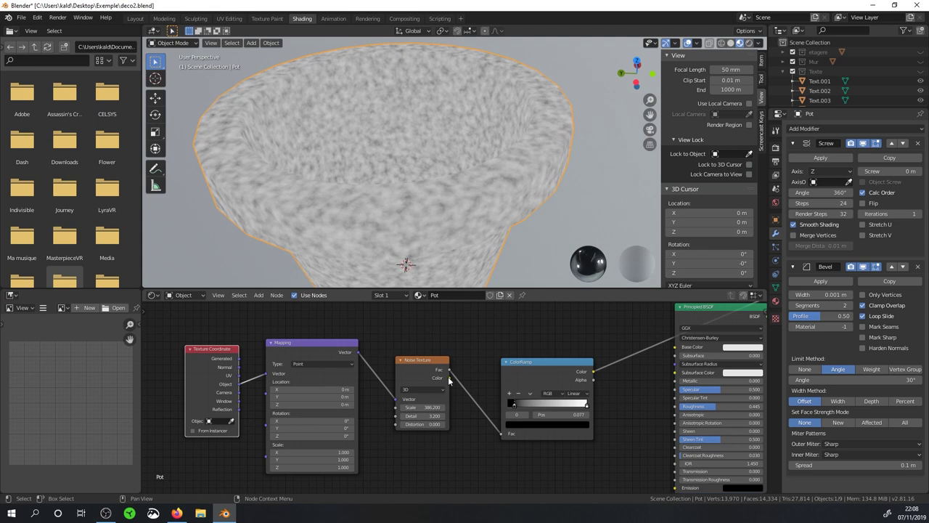
left_click_drag(514, 404, 496, 405)
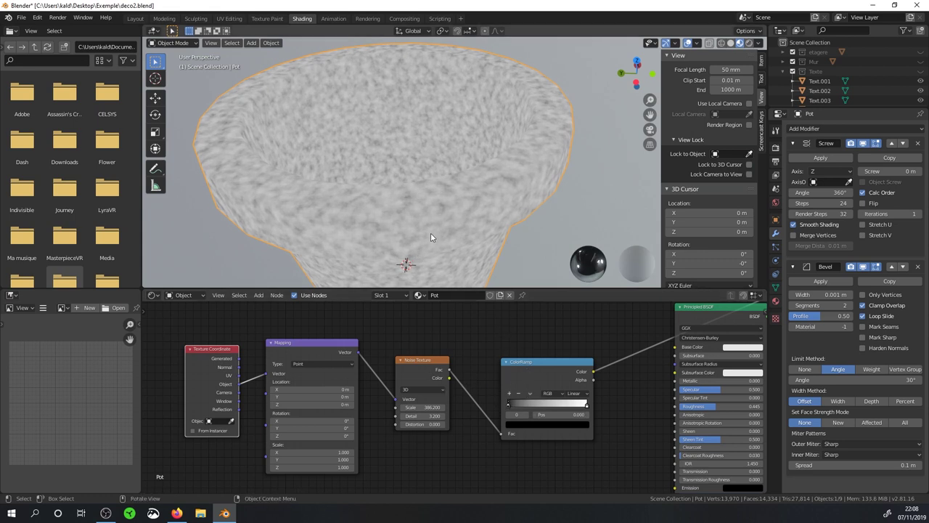
middle_click_drag(431, 245, 426, 218)
mouse_move(481, 332)
middle_mouse_down()
mouse_move(428, 361)
mouse_move(312, 361)
middle_mouse_up()
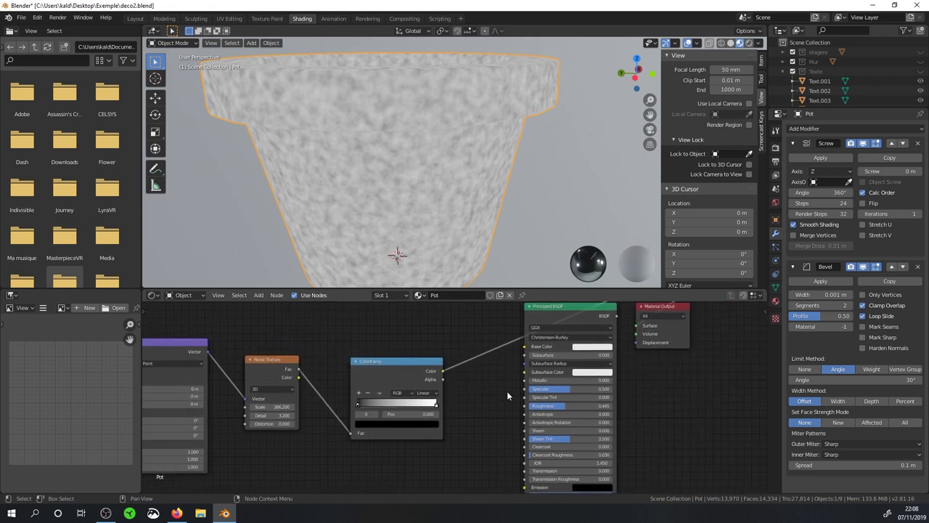
Reconnect the Principled BSDF to the Material Output and drive its Roughness with the ColorRamp
left_click(561, 309, "ctrl+shift")
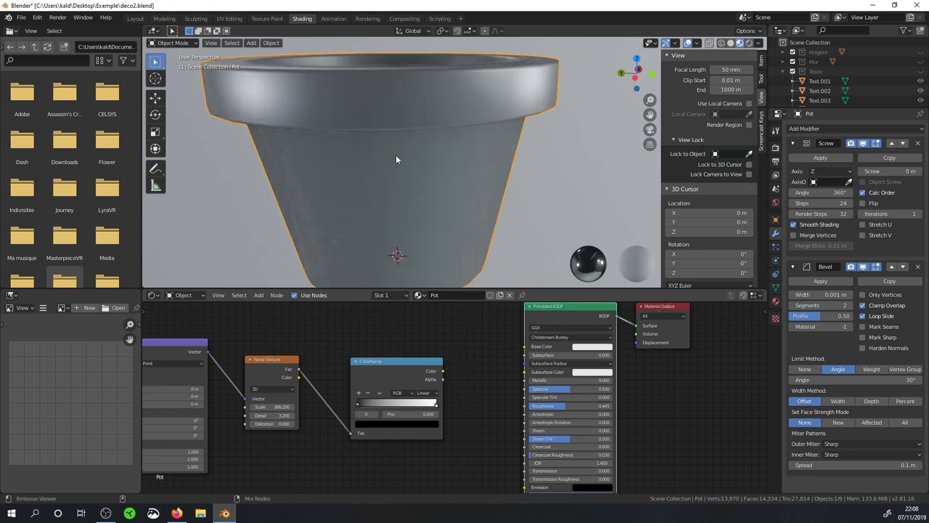
middle_click_drag(591, 338, 589, 356)
mouse_move(441, 388)
left_mouse_down()
mouse_move(520, 415)
mouse_move(521, 426)
left_mouse_up()
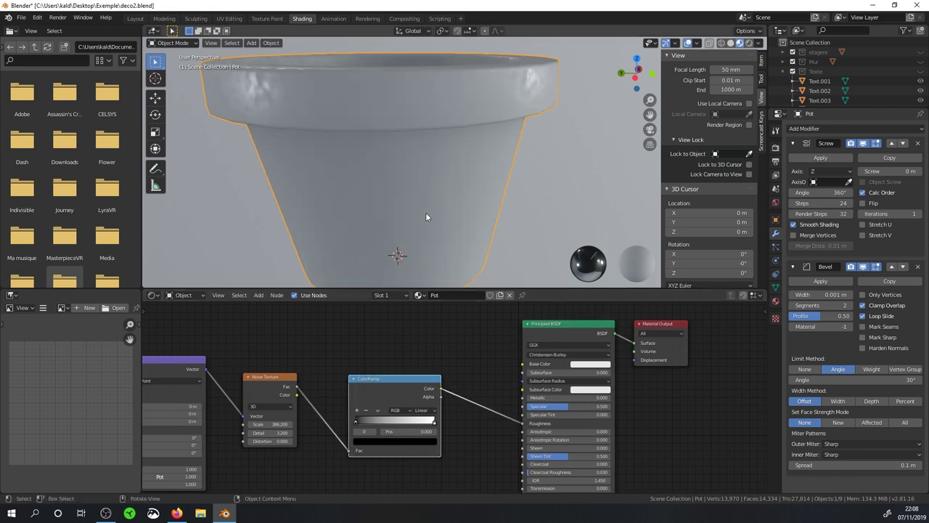
middle_click_drag(437, 211, 459, 207)
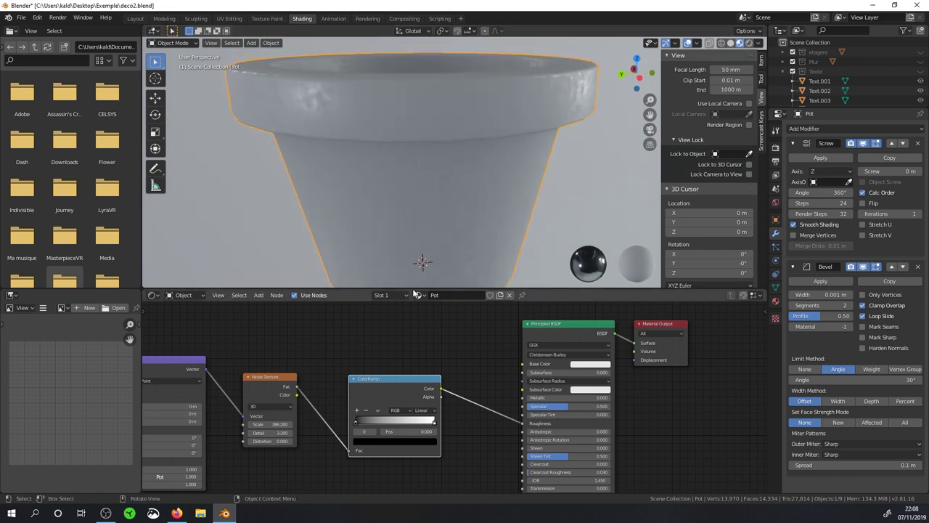
left_click_drag(416, 291, 416, 405)
mouse_move(371, 233)
middle_mouse_down()
mouse_move(418, 224)
mouse_move(381, 222)
middle_mouse_up()
scroll(381, 222, "up", 3)
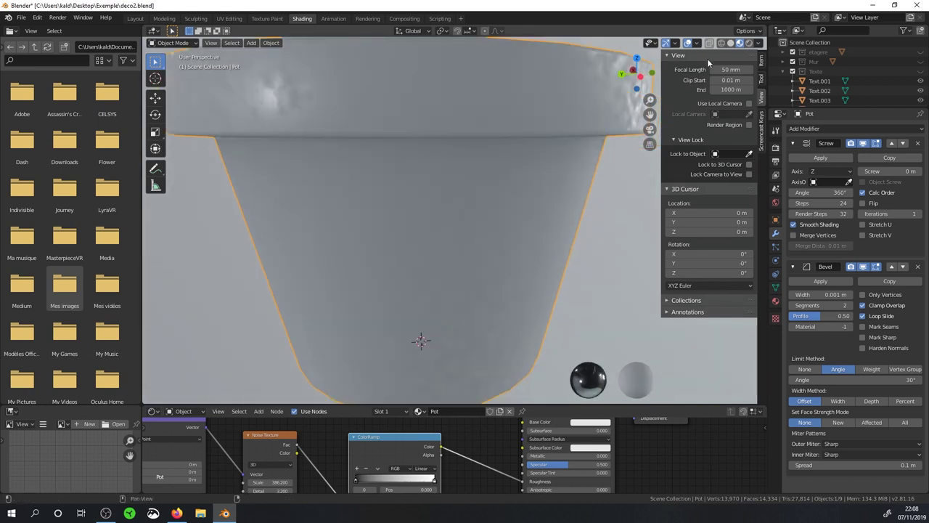
Light the viewport preview with a cool grey studio HDRI rotated to 65.7°
left_click(760, 45)
left_click(751, 123)
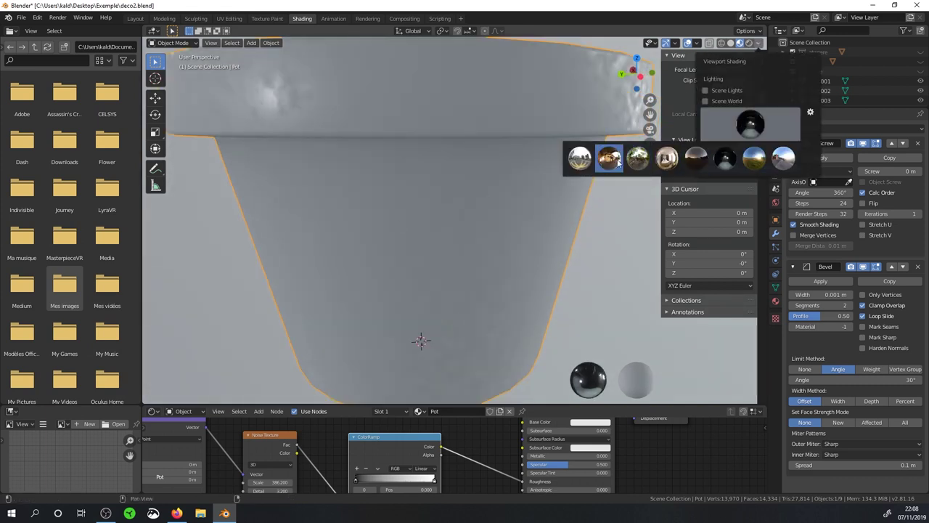
left_click(603, 164)
left_click(761, 44)
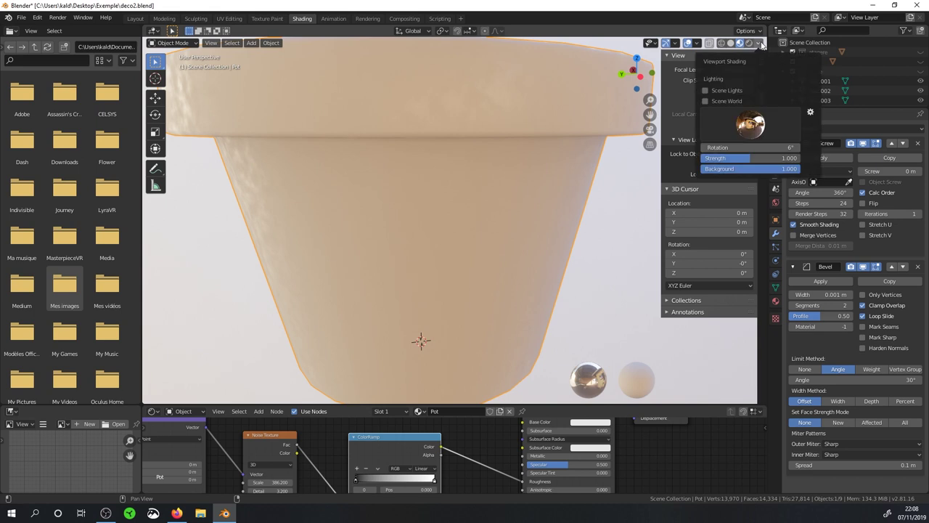
left_click(751, 128)
left_click(680, 168)
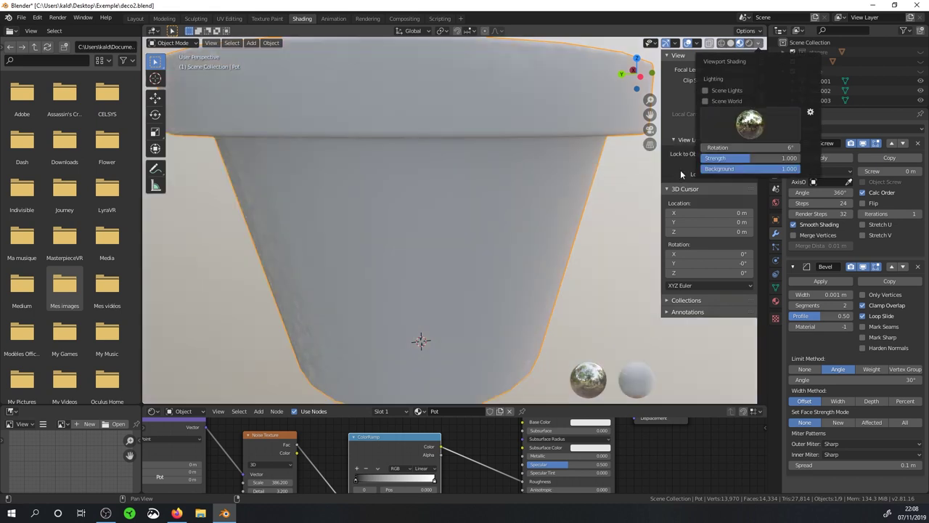
left_click_drag(755, 147, 856, 148)
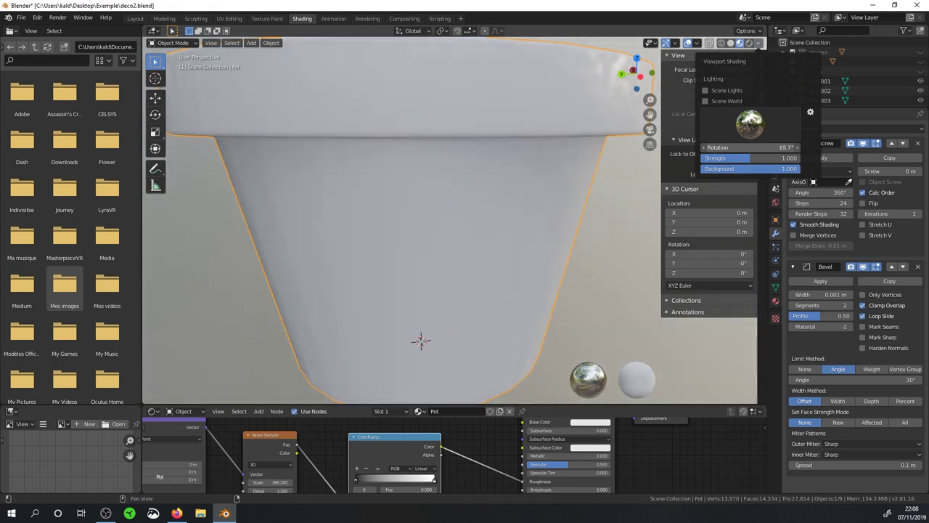
scroll(355, 116, "down", 4)
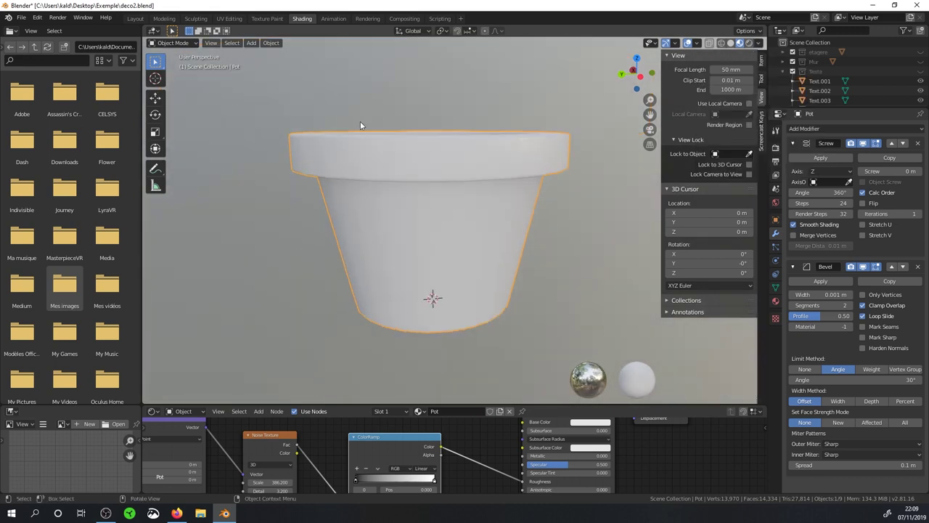
scroll(393, 202, "up", 2)
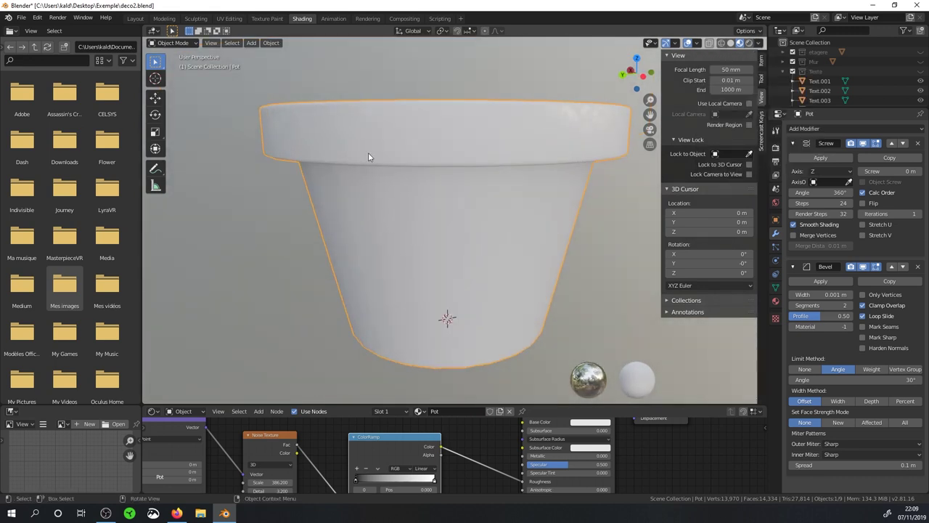
mouse_move(460, 213)
middle_mouse_down()
mouse_move(518, 205)
mouse_move(504, 222)
mouse_move(504, 203)
mouse_move(501, 254)
middle_mouse_up()
Enlarge the node editor, move the ColorRamp up, and set its black stop to 0.264
scroll(494, 253, "up", 2)
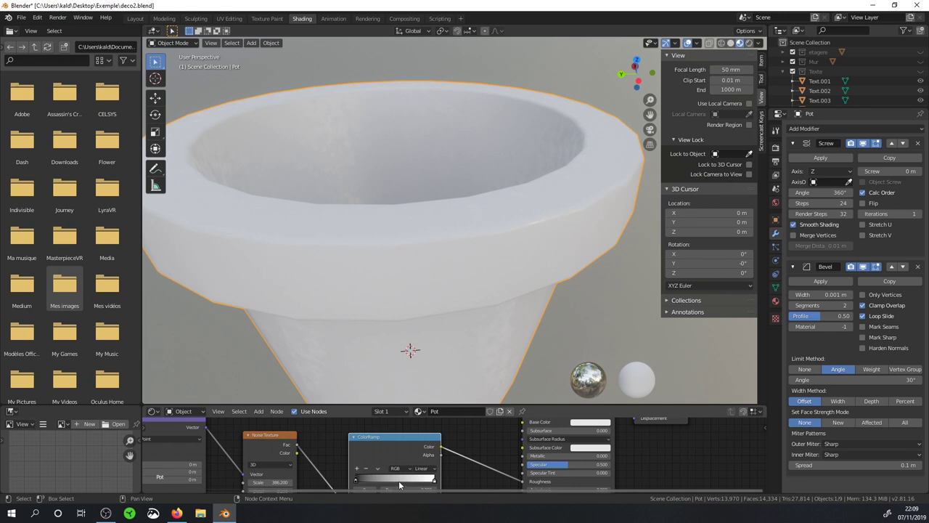
left_click_drag(357, 483, 392, 481)
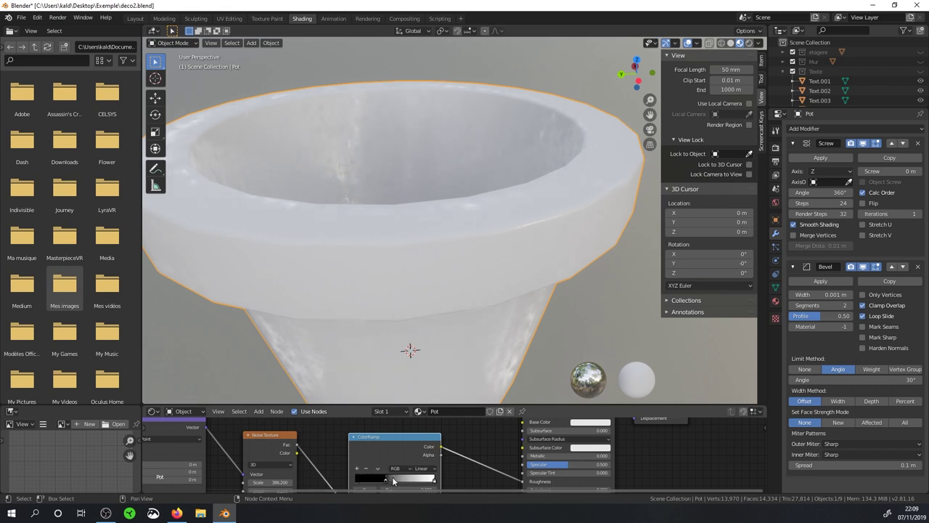
left_click_drag(392, 481, 378, 481)
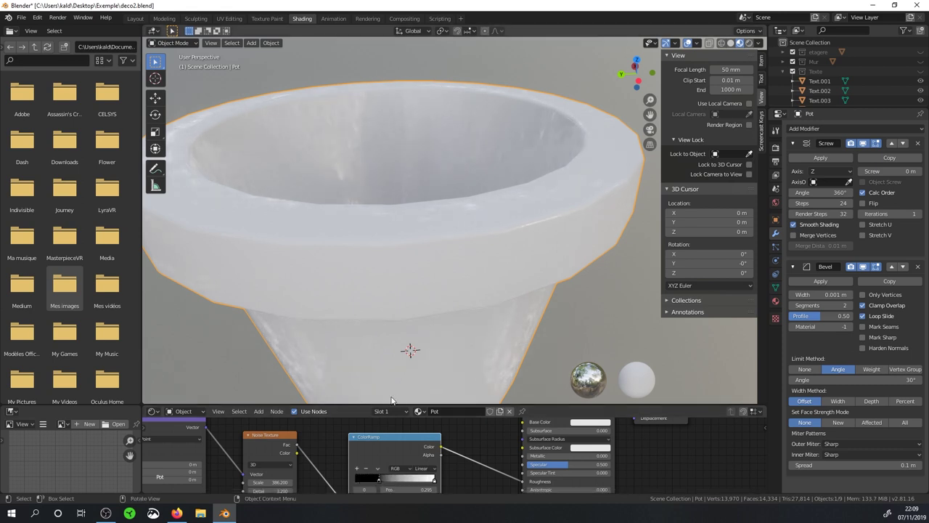
left_click_drag(365, 406, 381, 283)
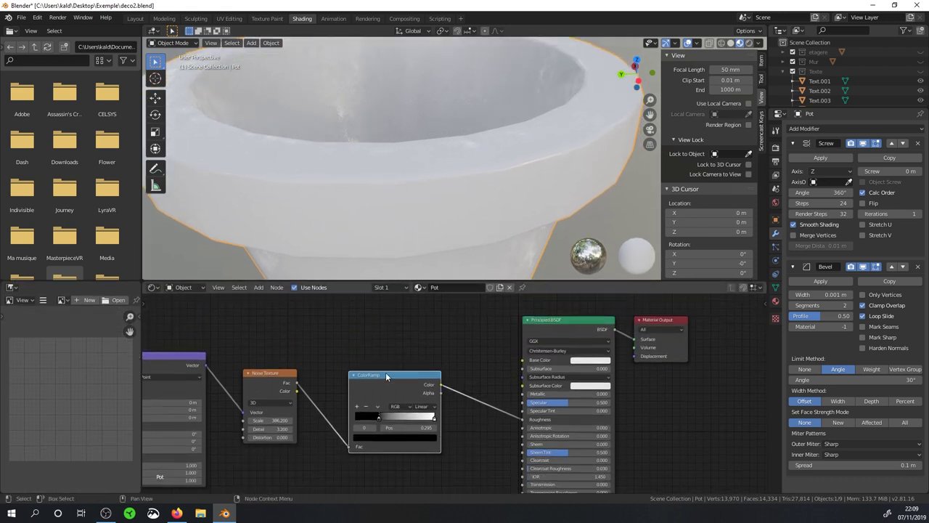
key("g")
left_click(384, 380)
mouse_move(388, 375)
left_mouse_down()
mouse_move(430, 377)
mouse_move(382, 377)
left_mouse_up()
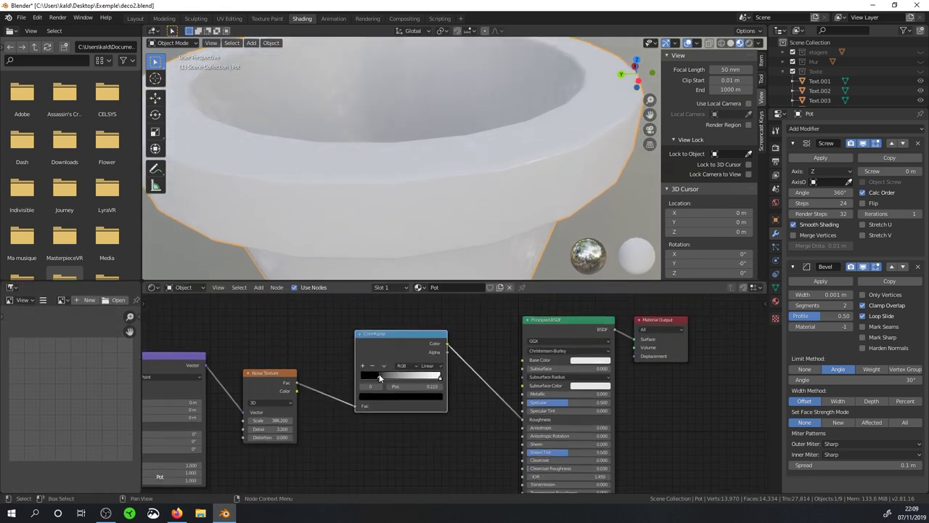
scroll(364, 428, "down", 1)
middle_click_drag(365, 428, 362, 397)
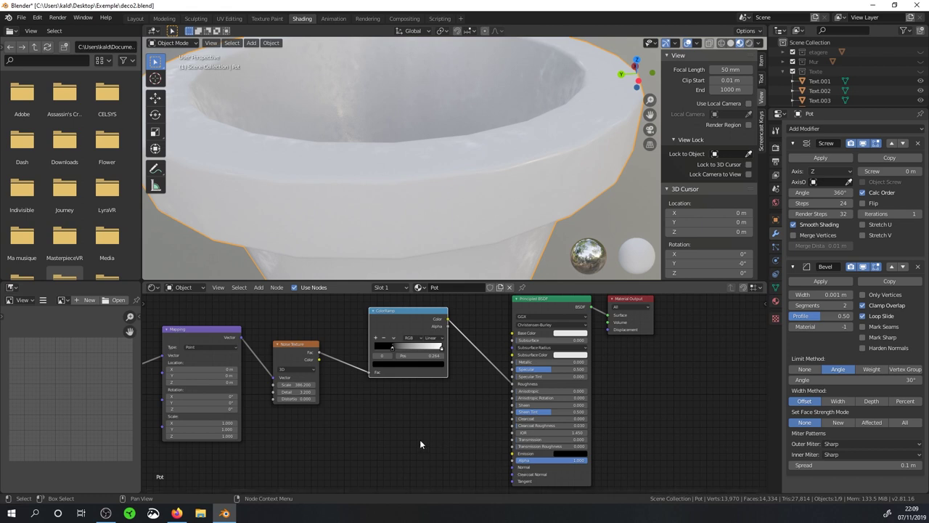
key("shift+a")
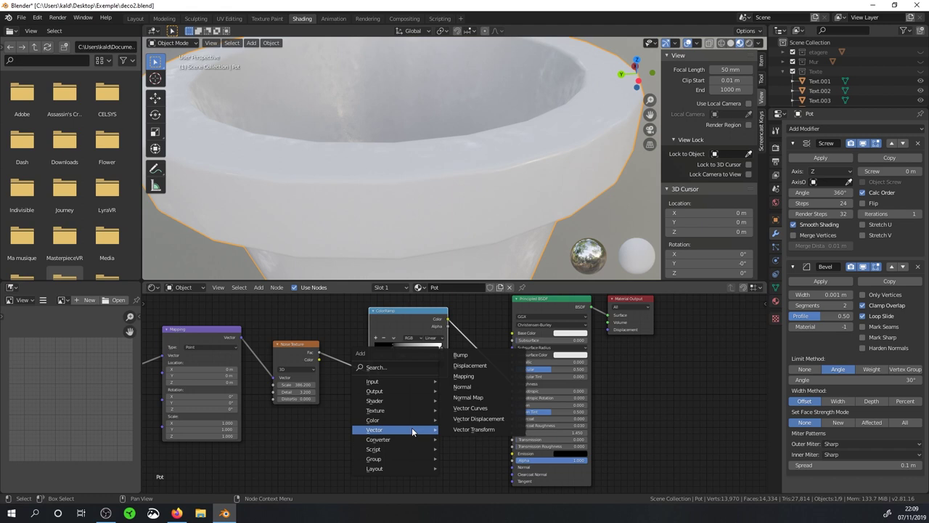
Add a Bump node to the right of the Noise Texture
left_click(259, 288)
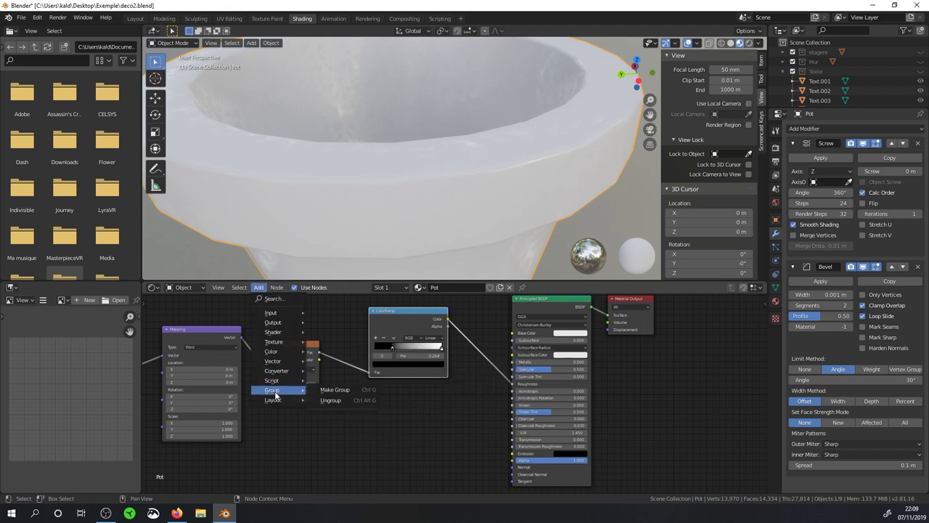
mouse_move(273, 361)
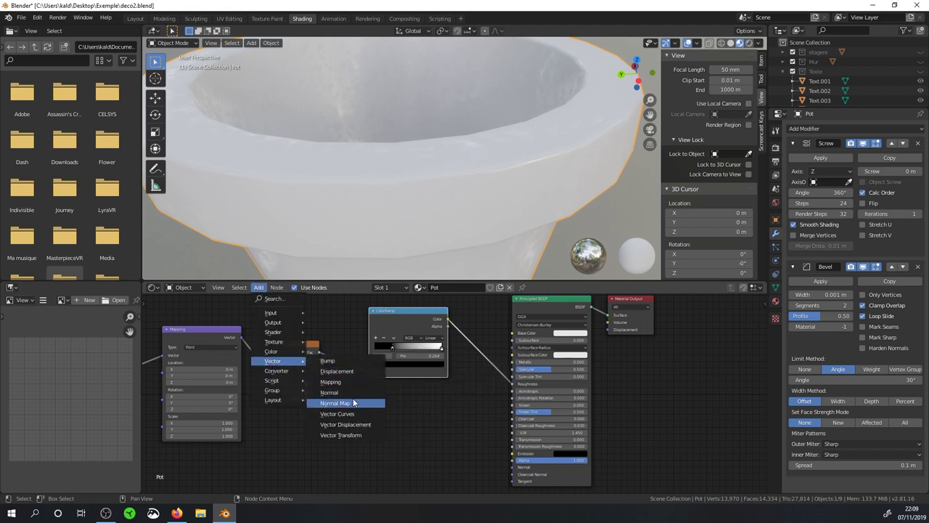
left_click(338, 369)
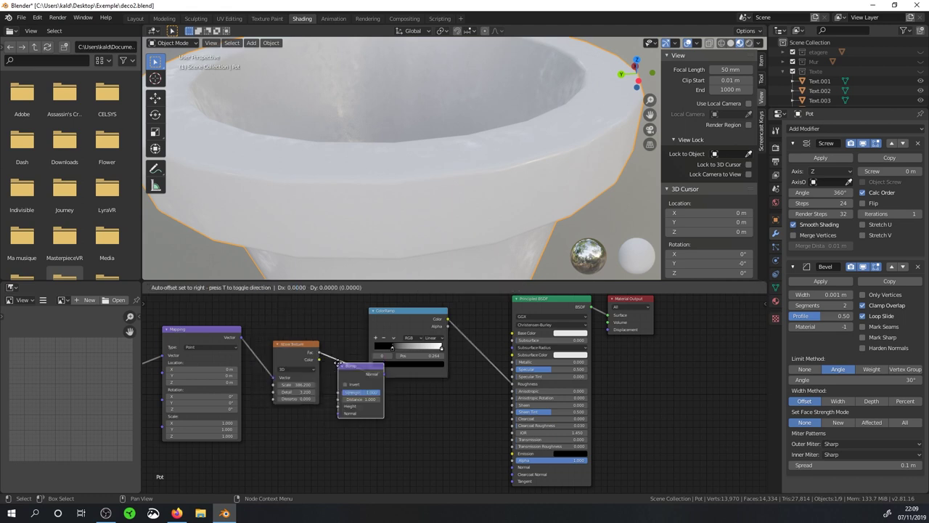
left_click(382, 414)
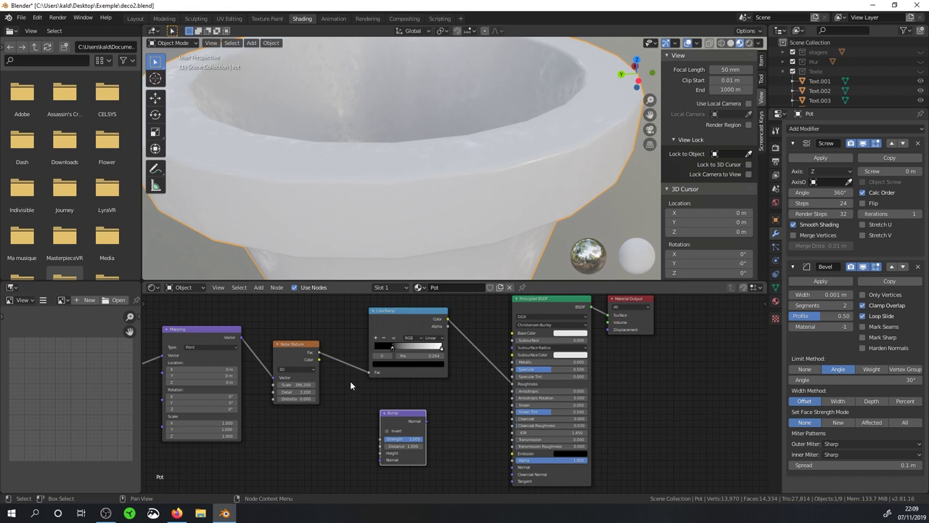
left_click_drag(399, 415, 448, 413)
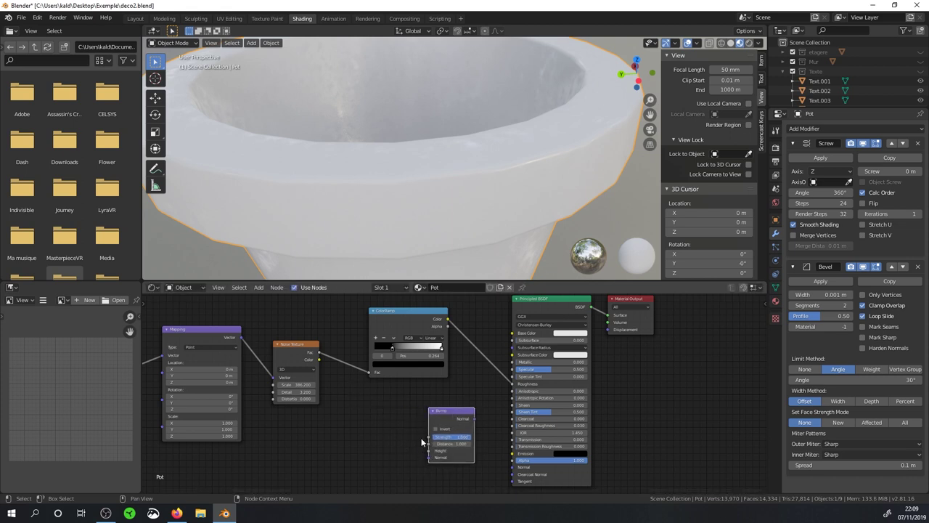
scroll(384, 231, "up", 3)
scroll(390, 213, "up", 3)
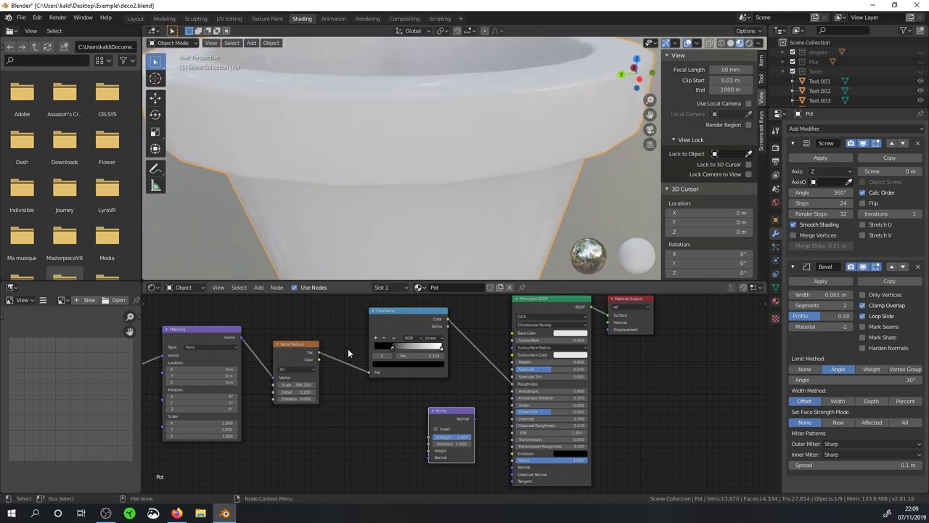
Add a second ColorRamp linking the Noise Texture output to the Bump Height
key("shift")
key("shift+a")
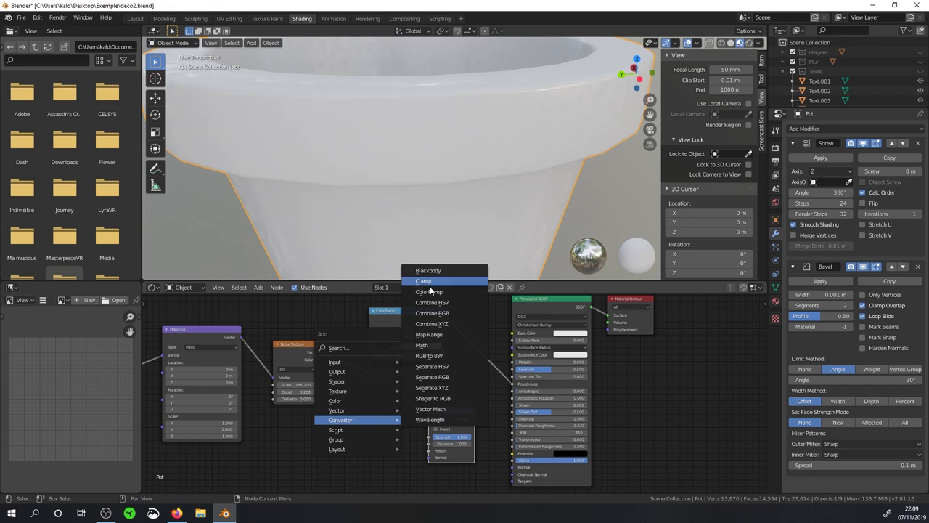
left_click(429, 292)
left_click(401, 416)
mouse_move(411, 416)
left_mouse_down()
mouse_move(428, 447)
mouse_move(420, 455)
mouse_move(431, 451)
left_mouse_up()
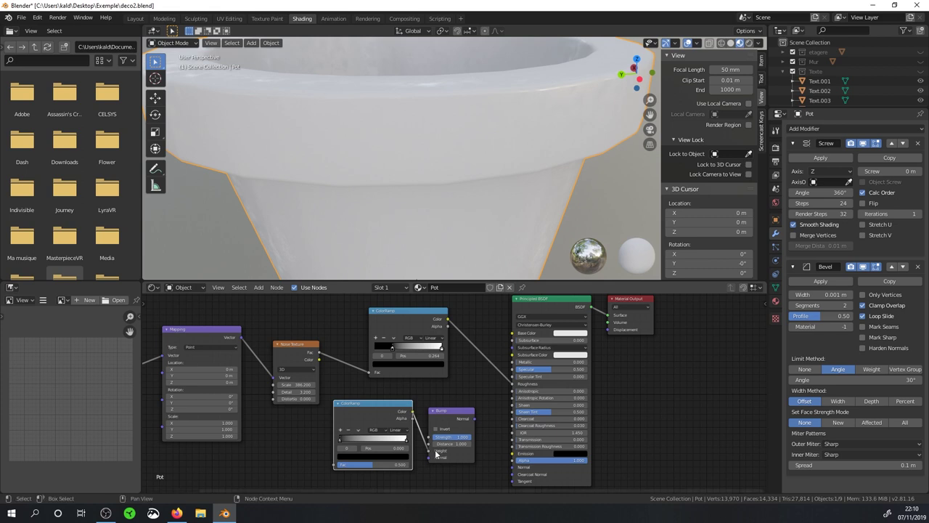
left_click_drag(320, 360, 335, 465)
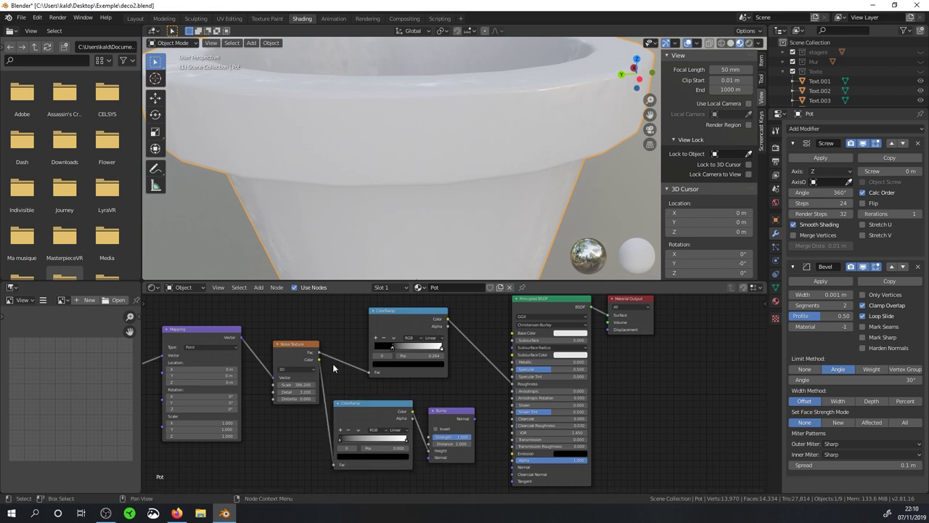
scroll(424, 205, "down", 3)
scroll(425, 205, "up", 2)
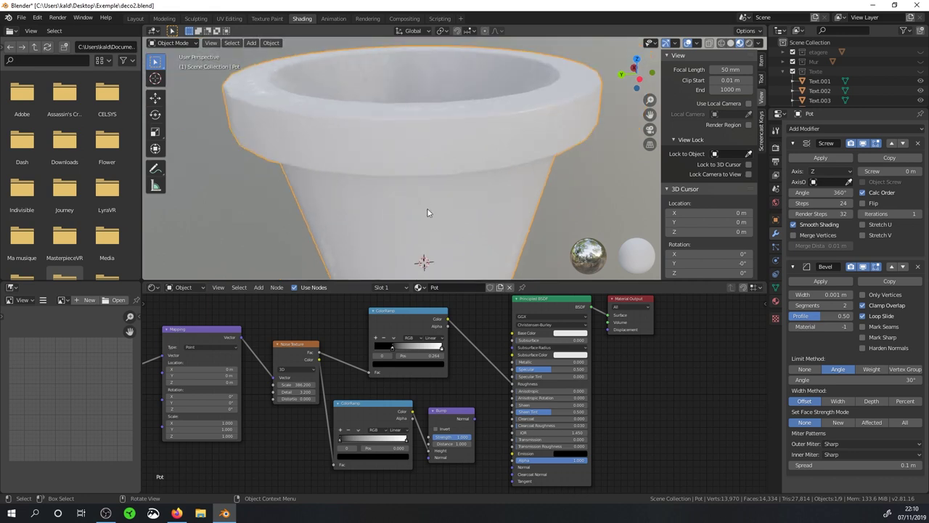
Switch the preview lighting to a warmer HDRI at strength 0.875 and adjust its rotation
mouse_move(432, 210)
middle_mouse_down()
mouse_move(447, 173)
mouse_move(433, 201)
middle_mouse_up()
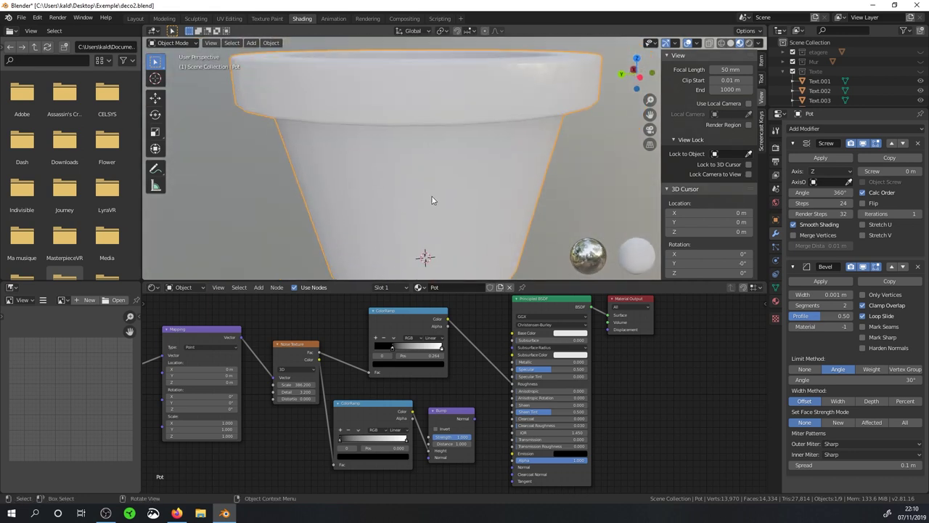
left_click(760, 44)
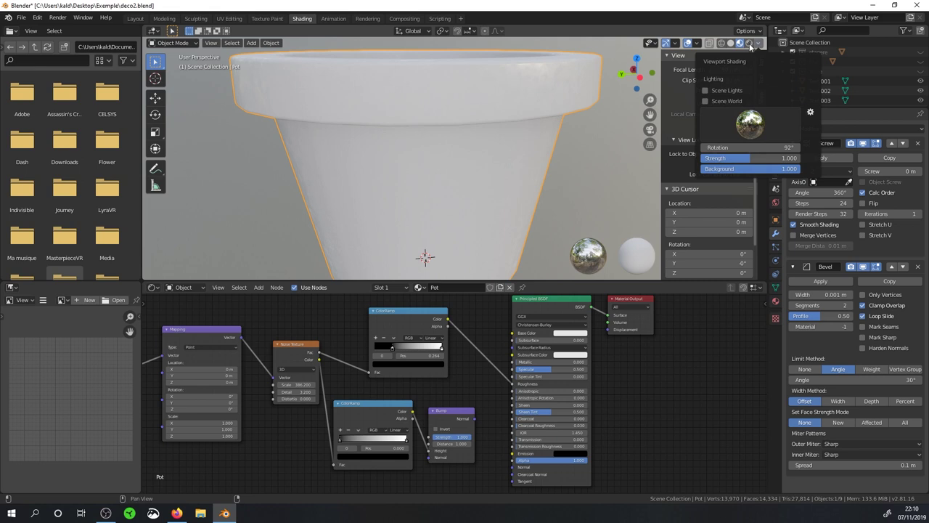
left_click(760, 44)
left_click(760, 45)
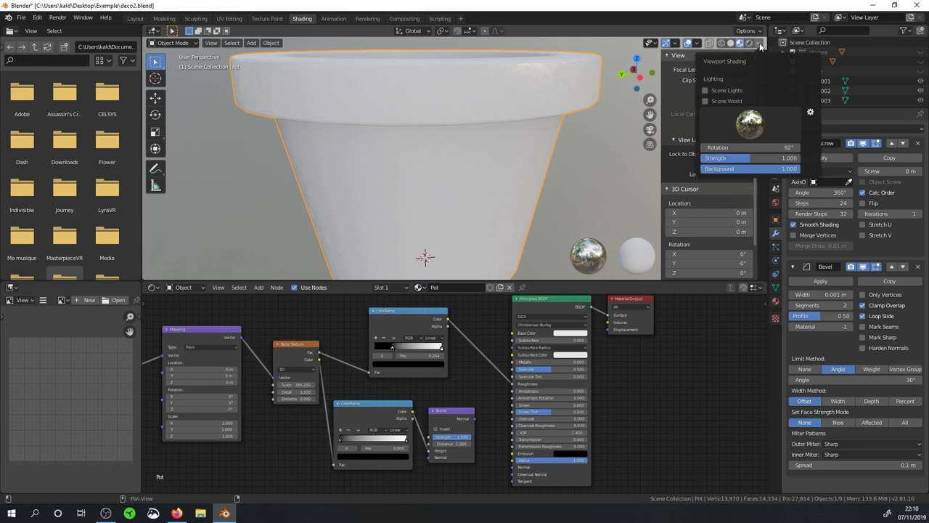
left_click(750, 125)
left_click(619, 159)
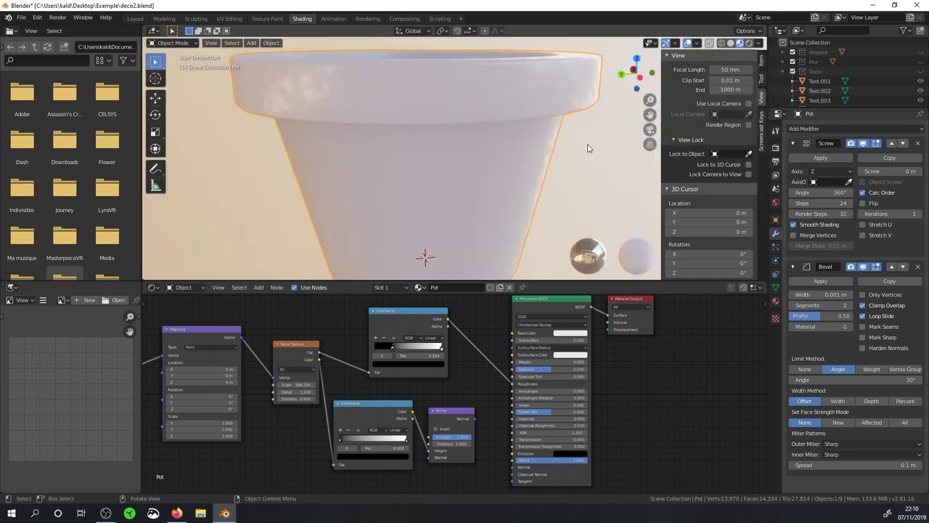
left_click(759, 43)
left_click_drag(742, 160, 777, 148)
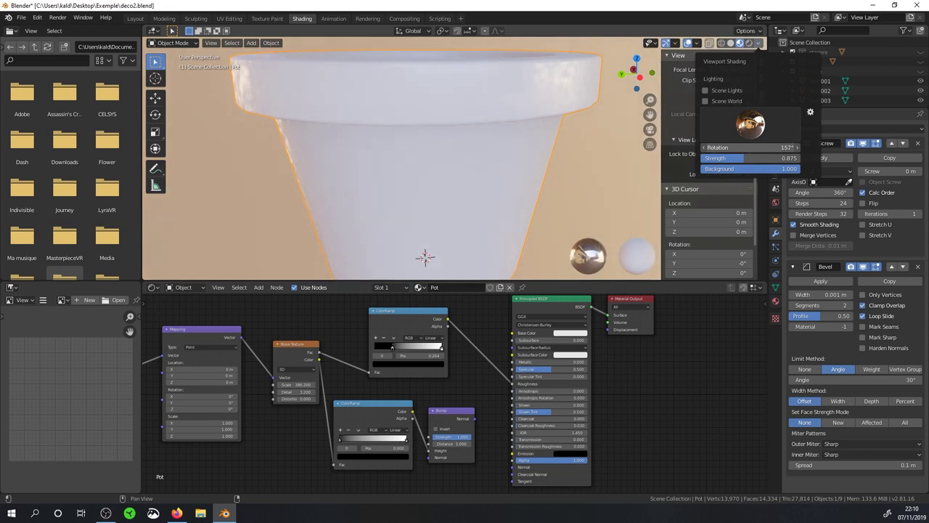
left_click(747, 147)
type("180d")
key("Return")
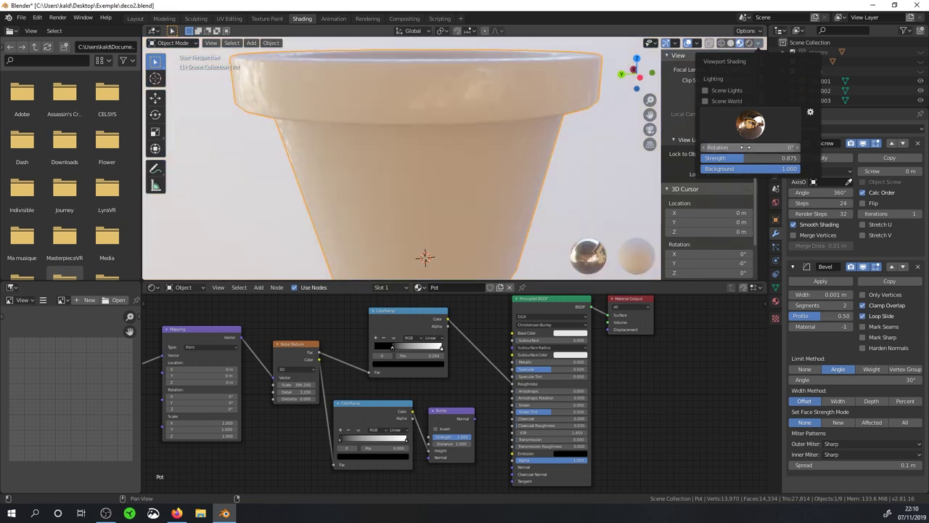
Connect the Bump node's Normal output to the Principled BSDF Normal input
mouse_move(401, 156)
middle_mouse_down()
mouse_move(453, 160)
mouse_move(441, 168)
middle_mouse_up()
scroll(439, 166, "up", 3)
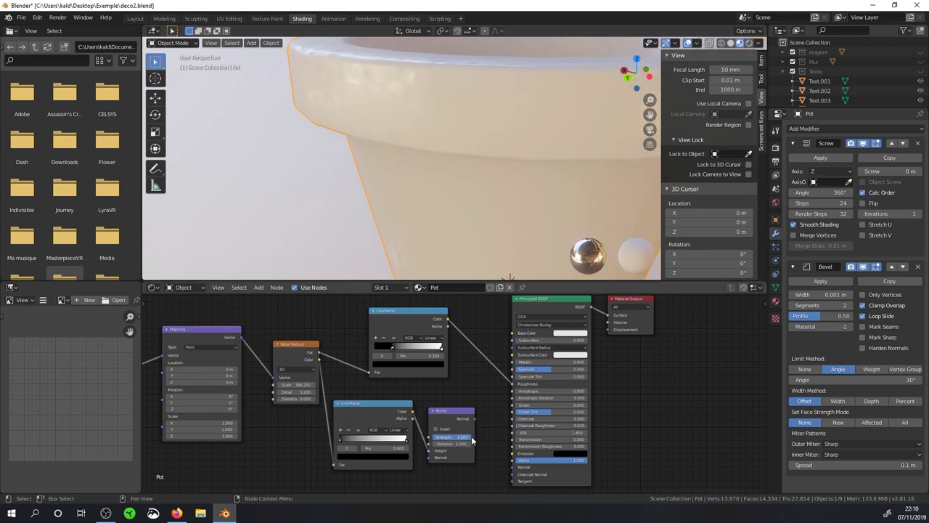
left_click_drag(475, 419, 485, 433)
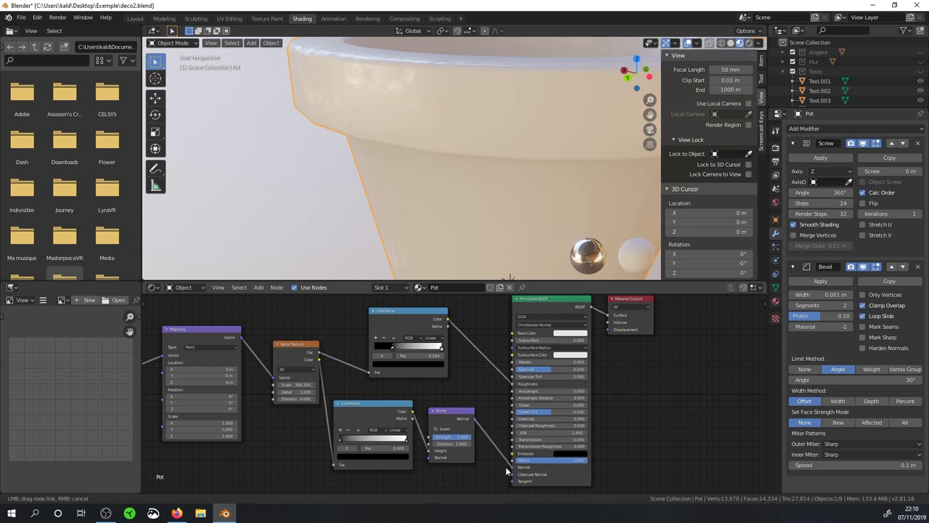
left_click_drag(511, 472, 512, 468)
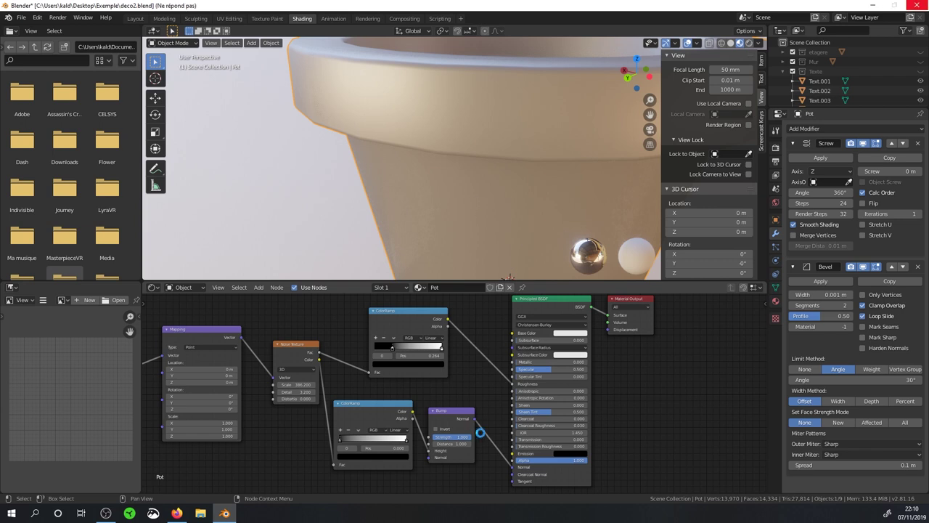
Lower the Bump node's Strength from about 0.16 to roughly 0.080, checking the pot's rim
scroll(464, 407, "down", 1)
scroll(476, 184, "up", 2)
scroll(476, 184, "up", 2)
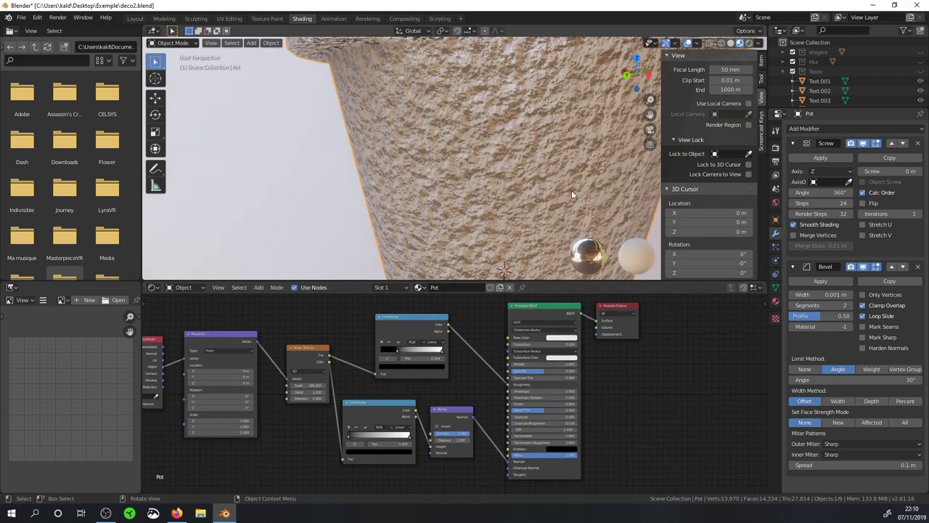
mouse_move(528, 180)
middle_mouse_down()
mouse_move(497, 231)
mouse_move(437, 180)
middle_mouse_up()
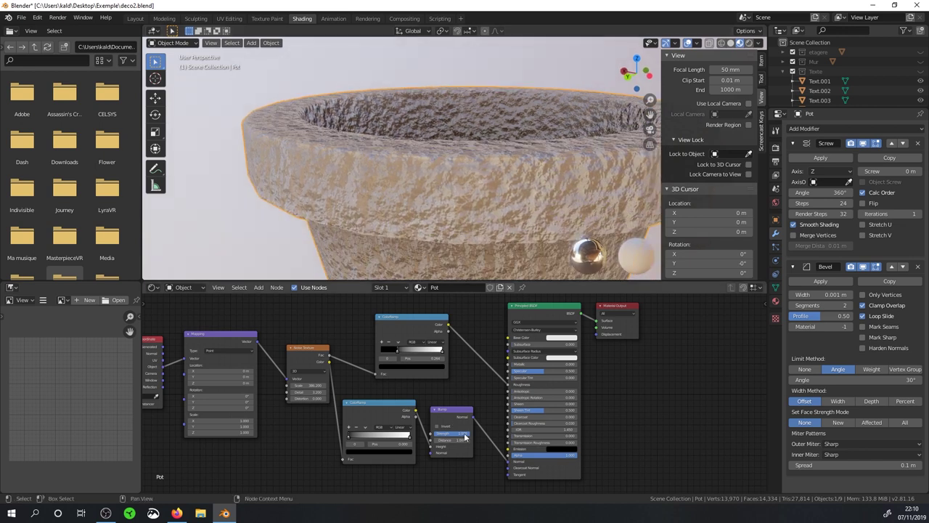
left_click_drag(456, 434, 445, 434)
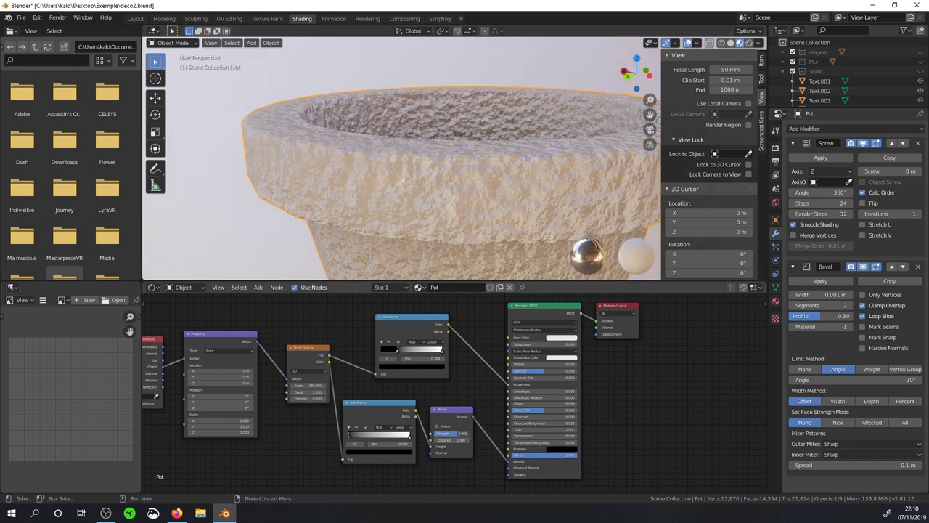
left_click_drag(450, 434, 433, 434)
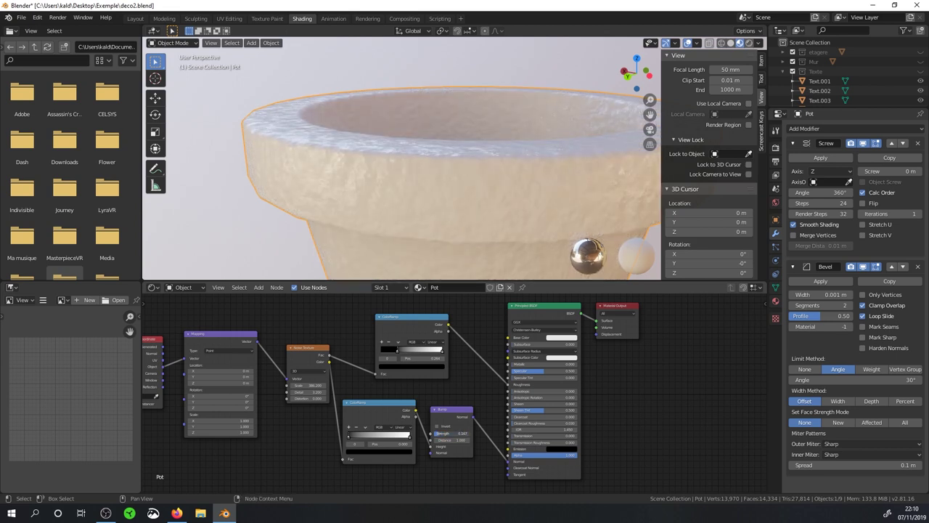
scroll(418, 220, "down", 5)
mouse_move(417, 220)
middle_mouse_down()
mouse_move(399, 192)
mouse_move(394, 202)
mouse_move(426, 193)
middle_mouse_up()
scroll(478, 185, "up", 3)
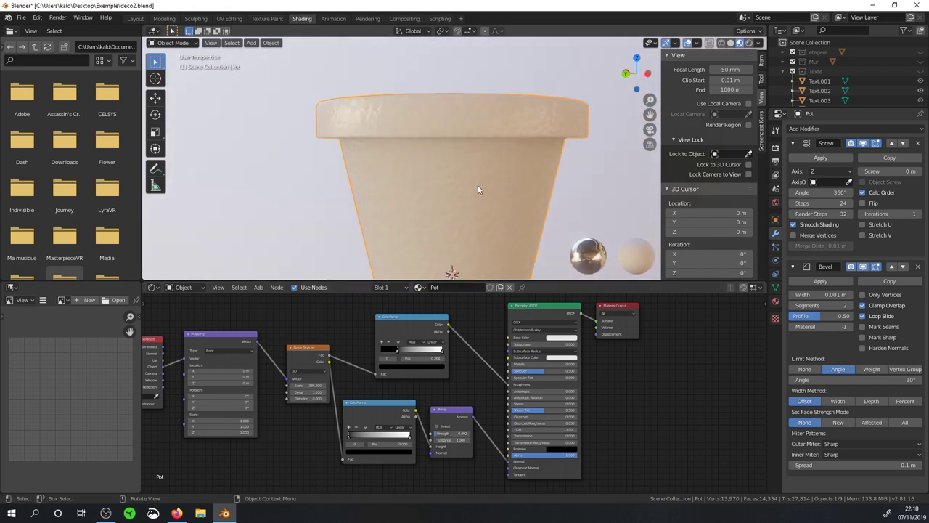
left_click_drag(438, 435, 457, 434, "shift")
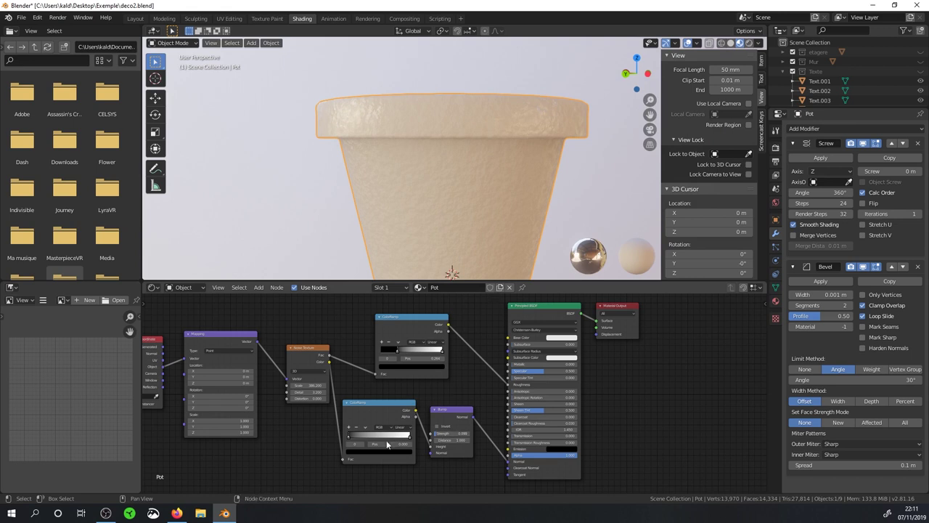
Reduce the Noise Texture Scale from about 175 down to about 63
left_click_drag(317, 384, 334, 383)
left_click_drag(334, 383, 319, 383)
mouse_move(320, 383)
left_mouse_down()
mouse_move(308, 383)
mouse_move(323, 383)
left_mouse_up()
left_click_drag(323, 384, 325, 383)
Orbit around the pot to inspect the grainy relief on its rim, wall and interior
scroll(484, 189, "down", 4)
mouse_move(484, 189)
middle_mouse_down()
mouse_move(445, 221)
mouse_move(429, 210)
middle_mouse_up()
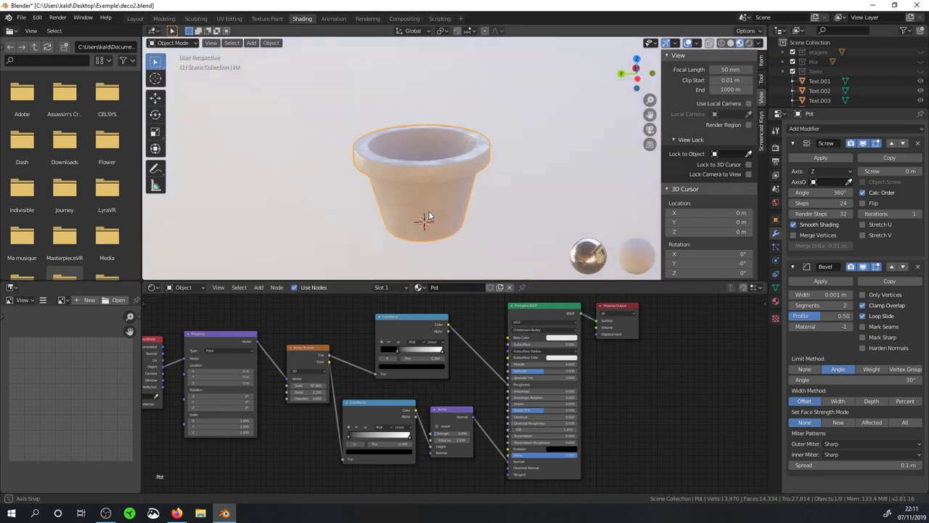
scroll(428, 210, "up", 2)
scroll(468, 199, "up", 3)
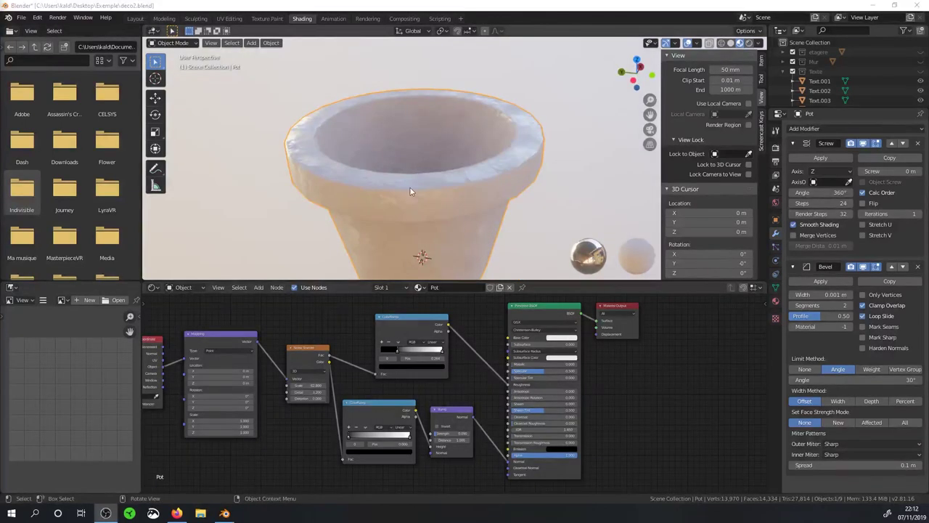
middle_click_drag(410, 187, 409, 177)
scroll(409, 177, "up", 2)
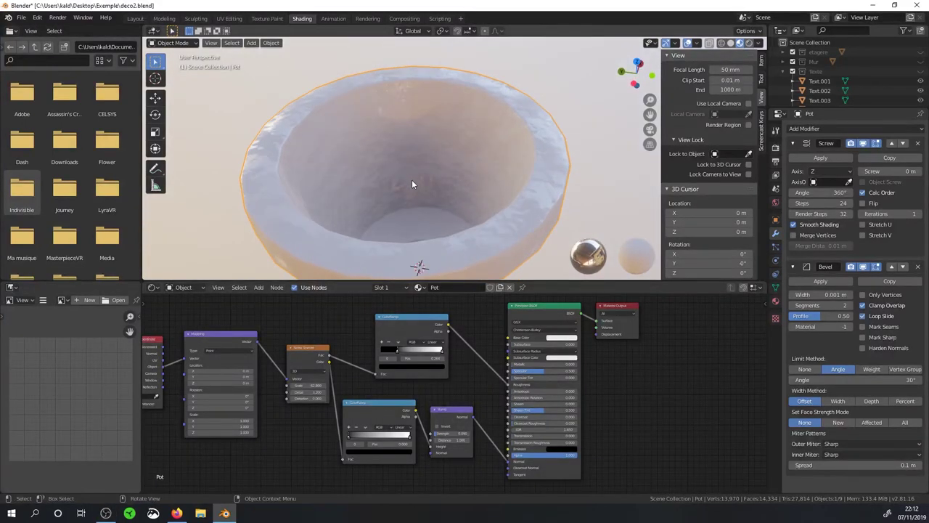
scroll(413, 184, "down", 3)
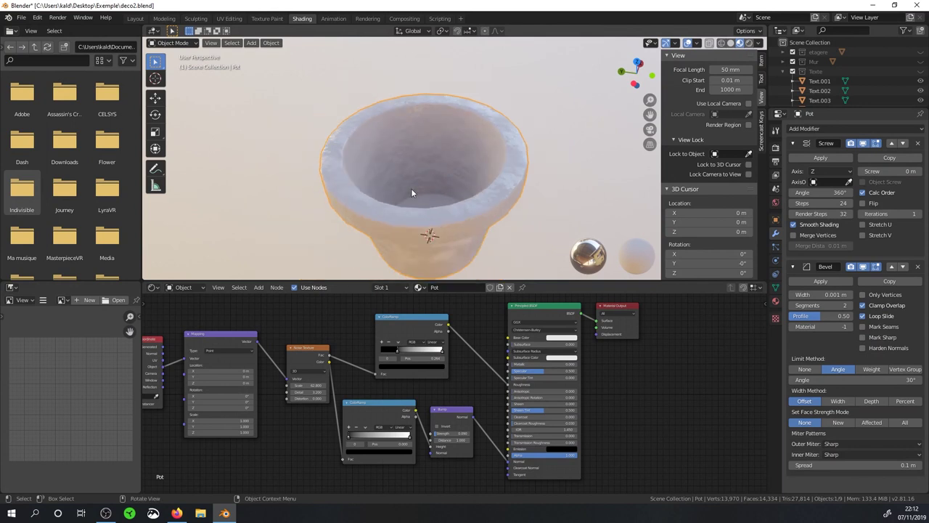
mouse_move(427, 197)
middle_mouse_down()
mouse_move(446, 171)
mouse_move(362, 131)
middle_mouse_up()
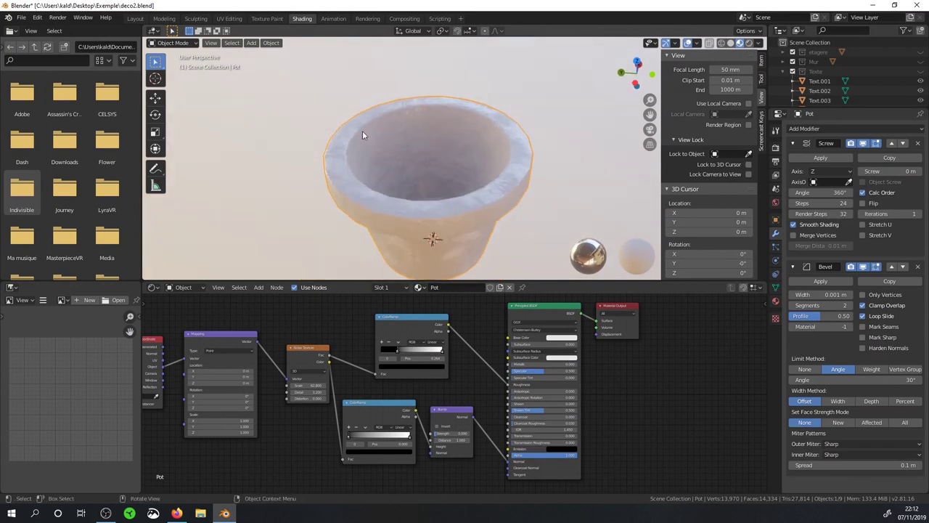
Add a new Circle mesh in the Layout workspace and expand its Add Circle settings
left_click(135, 19)
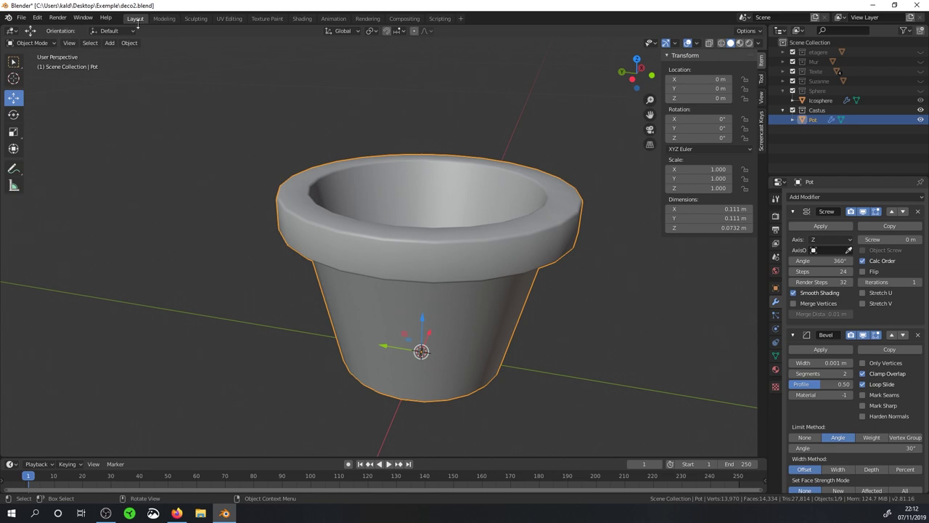
left_click(114, 45)
mouse_move(123, 54)
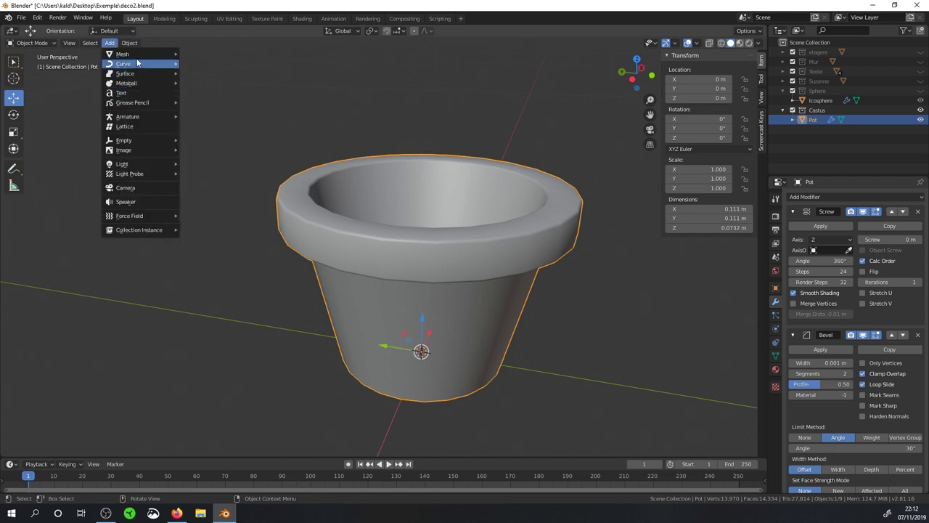
left_click(203, 75)
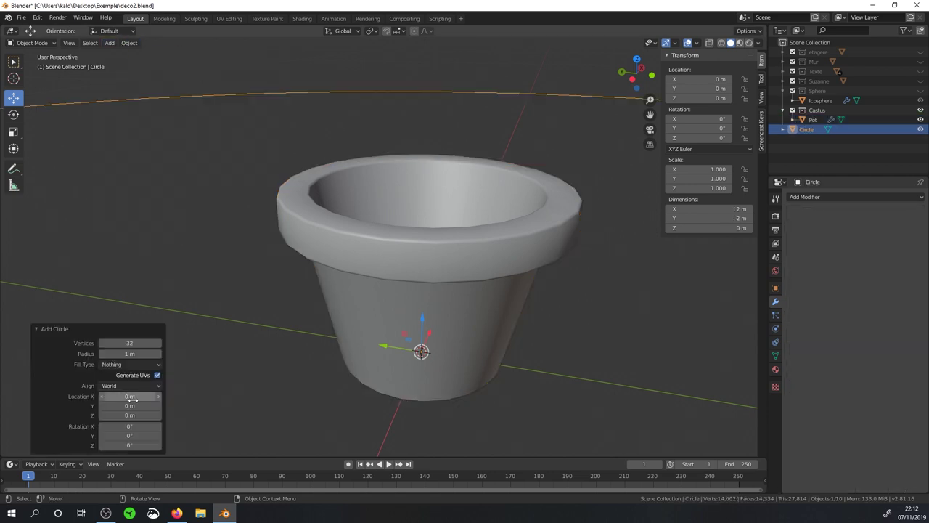
left_click(40, 329)
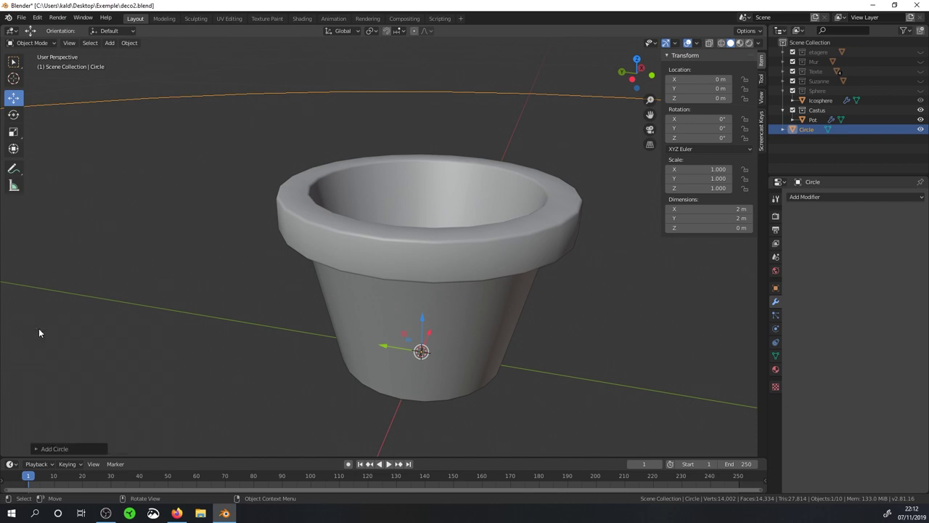
left_click(34, 448)
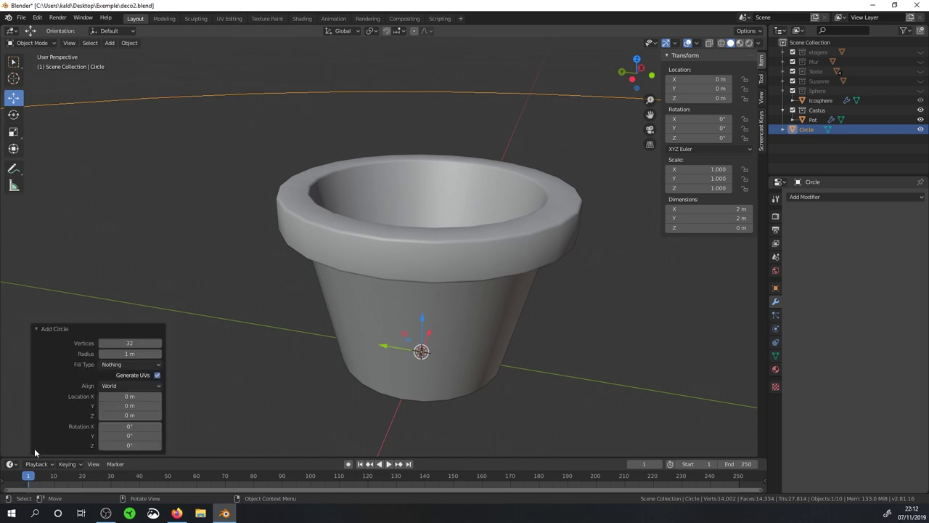
Try the circle's Ngon and Triangle Fan fill types
left_click(152, 366)
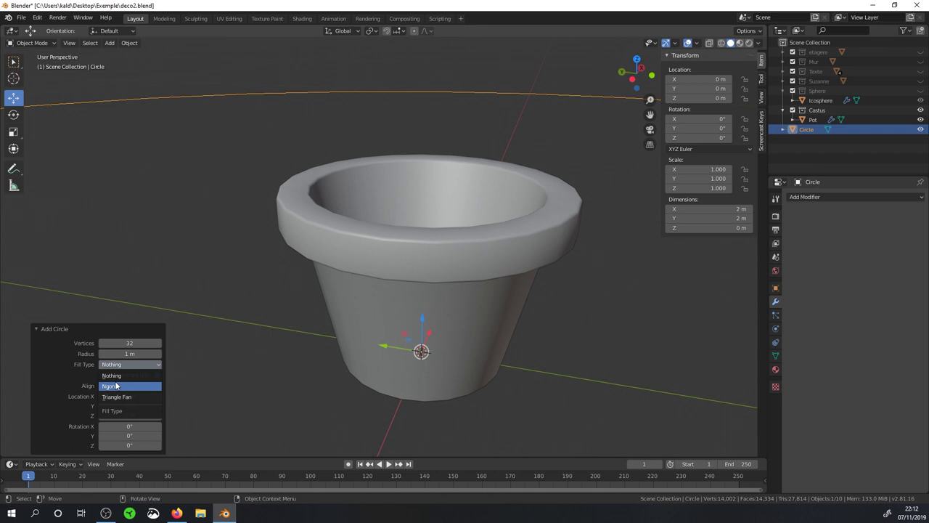
left_click(116, 385)
scroll(240, 286, "down", 3)
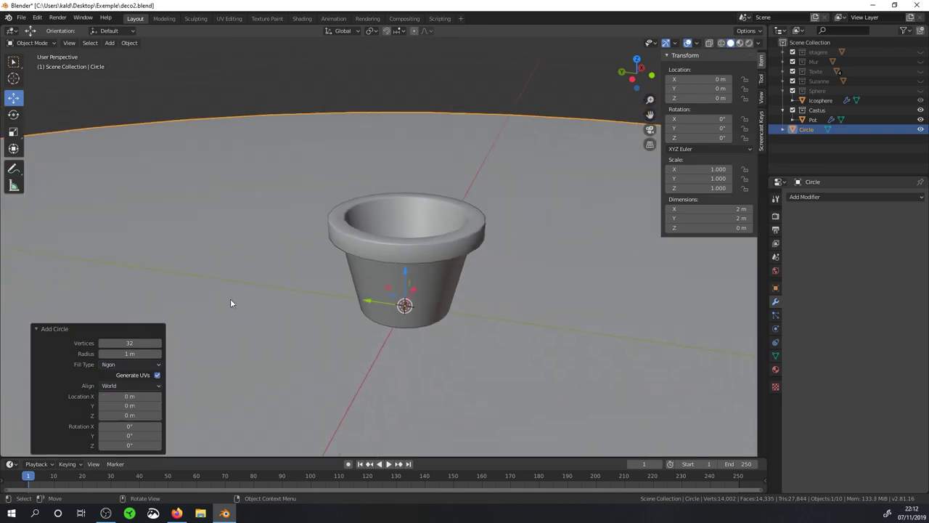
left_click(125, 364)
left_click(122, 399)
Switch the viewport to wireframe shading and set the circle's fill back to Ngon
key("z")
left_click(229, 204)
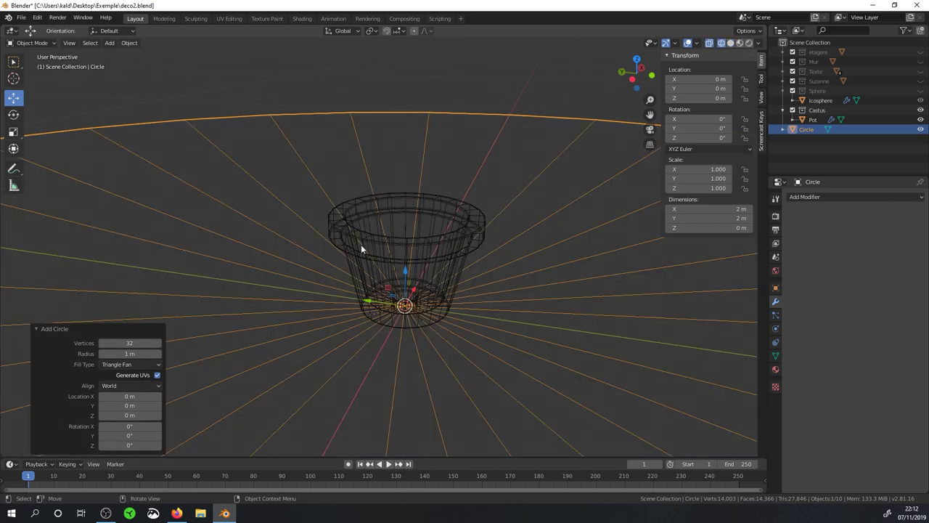
scroll(357, 249, "down", 3)
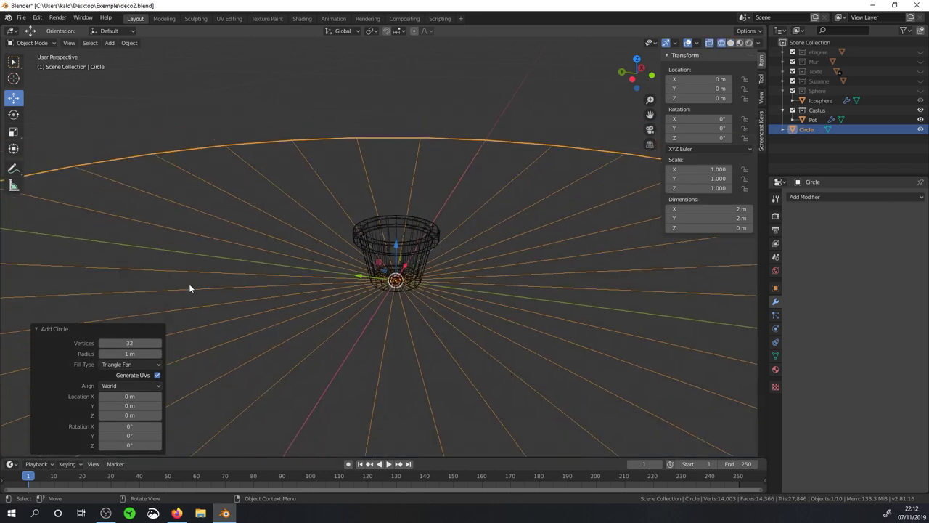
left_click(133, 364)
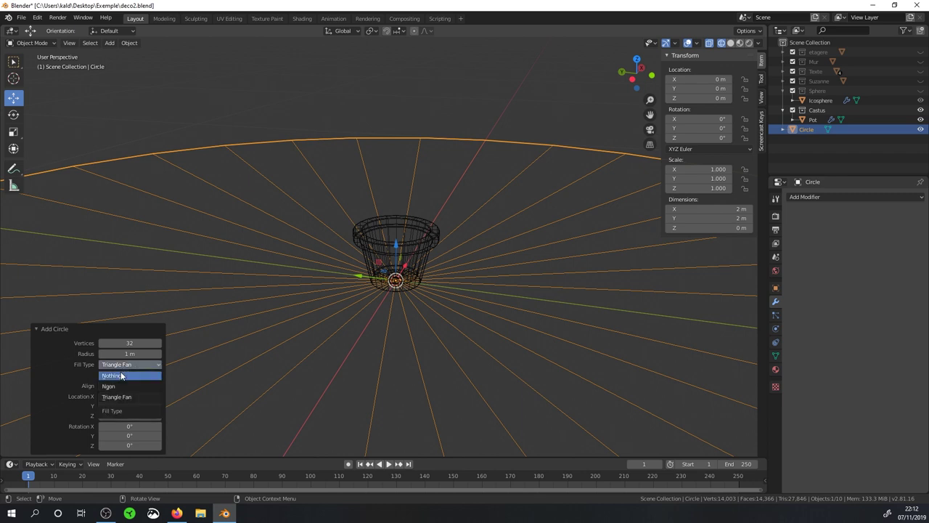
left_click(117, 386)
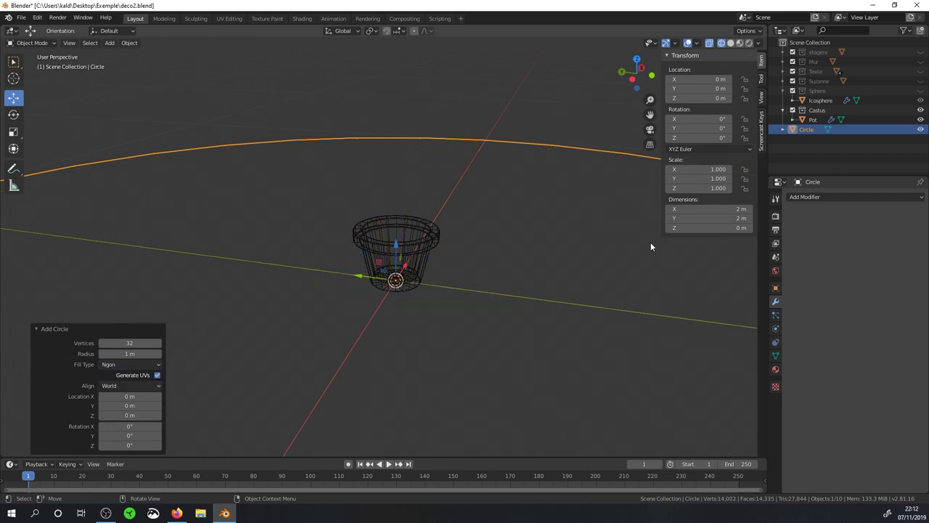
scroll(388, 283, "down", 3)
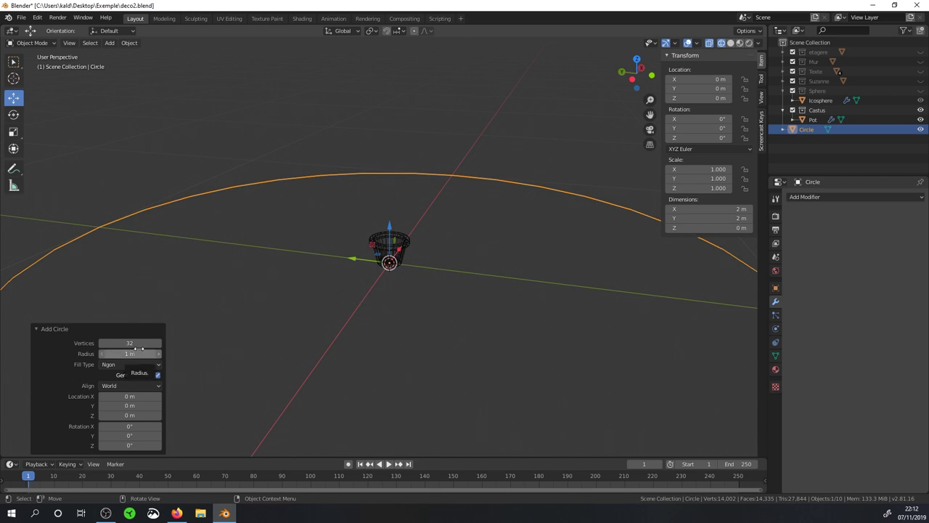
Set the circle's vertex count to 36
scroll(453, 217, "up", 3)
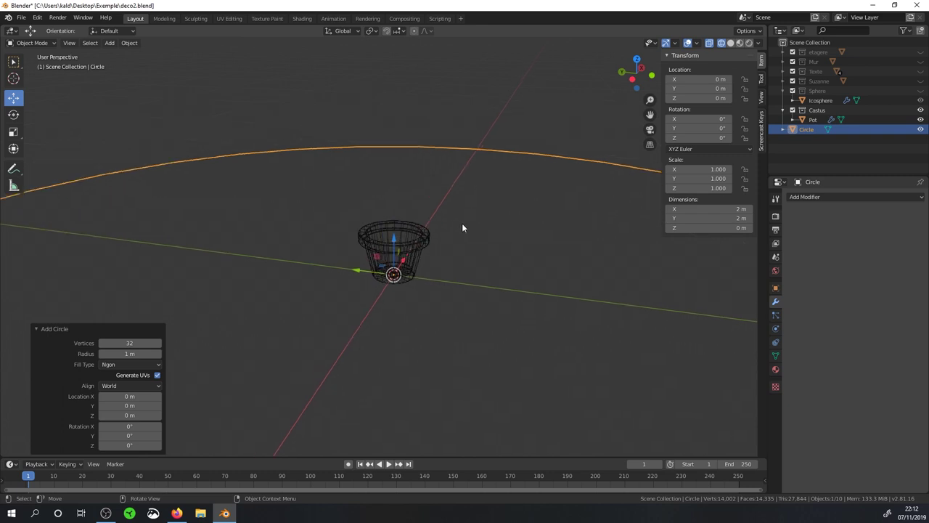
scroll(462, 223, "up", 3)
left_click(137, 344)
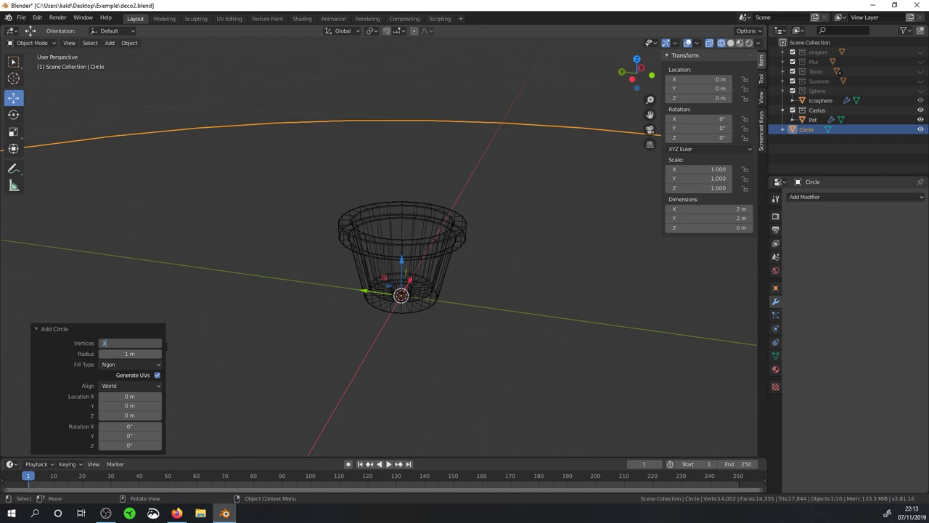
type("6")
key("Return")
scroll(462, 237, "down", 4)
scroll(460, 238, "down", 2)
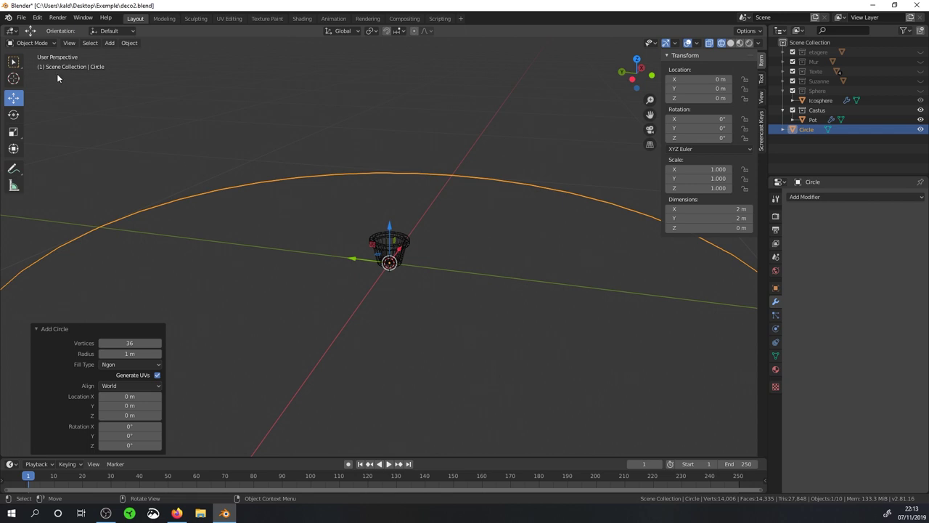
Delete the circle's face in Edit Mode, then remove the Circle object entirely
left_click(33, 42)
left_click(30, 65)
mouse_move(270, 114)
middle_mouse_down()
mouse_move(419, 202)
mouse_move(438, 182)
mouse_move(436, 219)
middle_mouse_up()
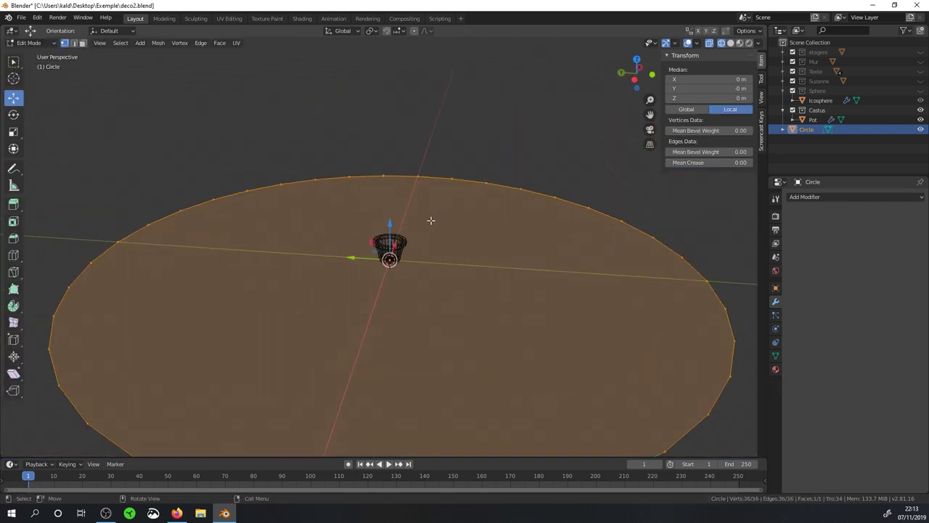
left_click(82, 44)
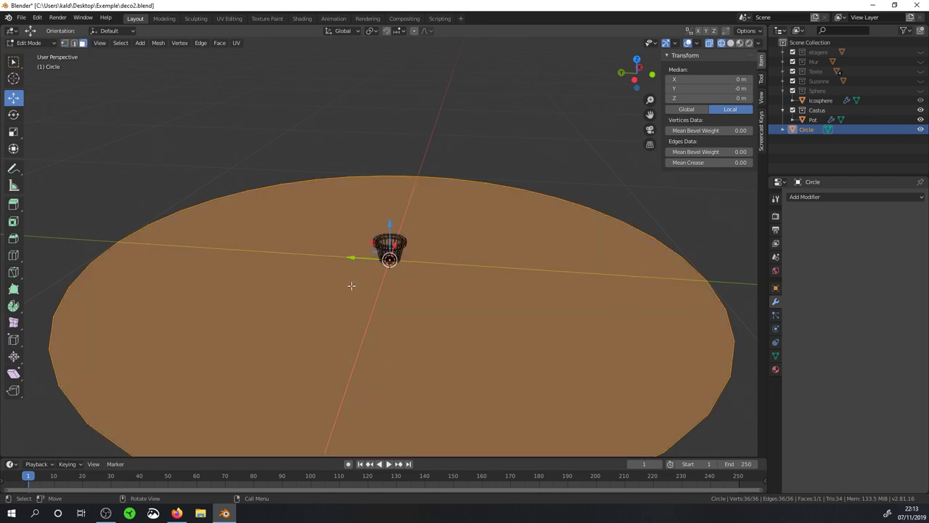
key("alt+a")
left_click(389, 285)
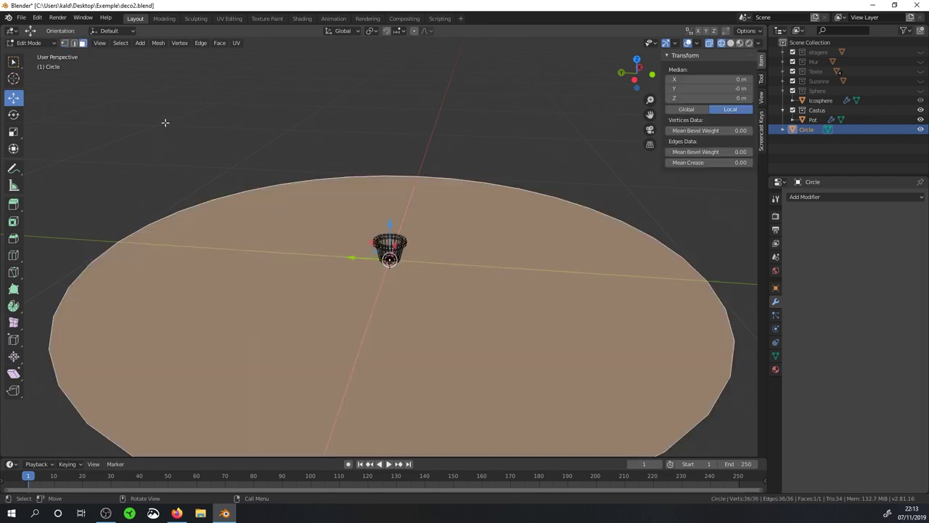
key("x")
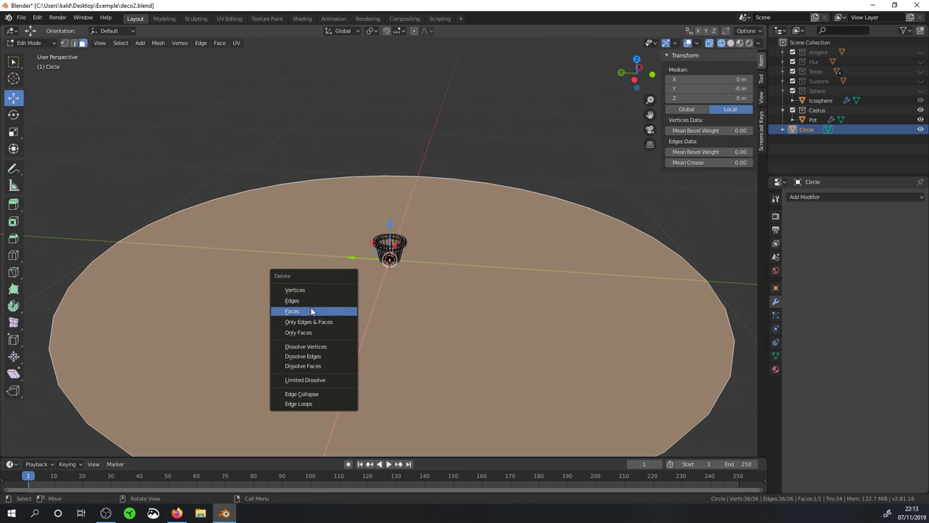
left_click(309, 311)
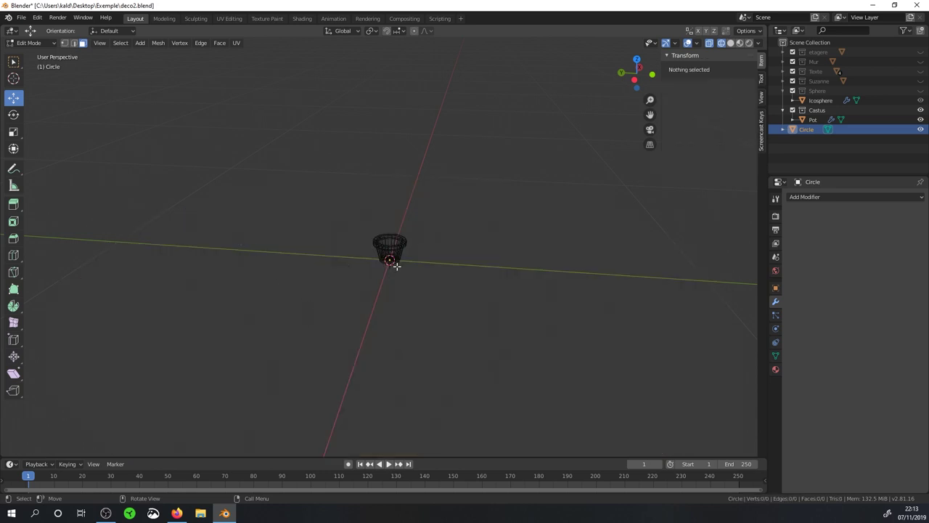
key("Tab")
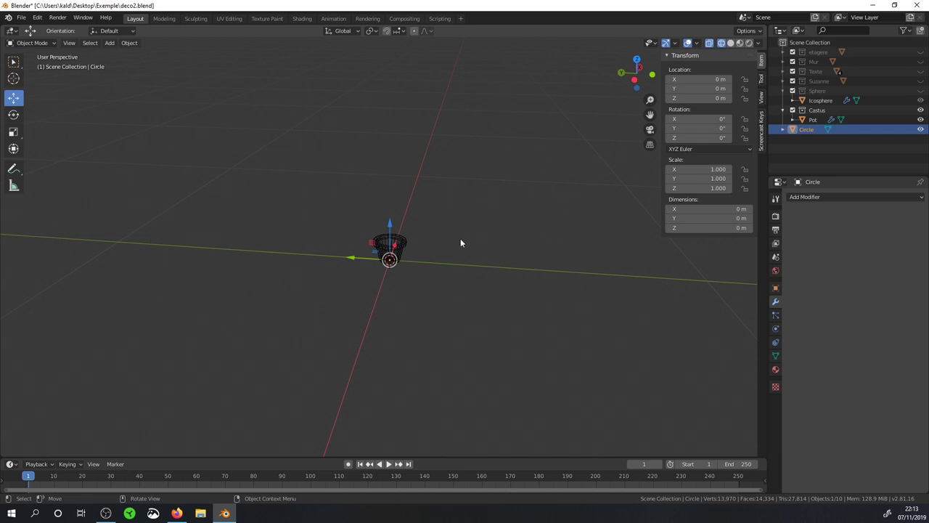
key("Delete")
scroll(440, 237, "up", 5)
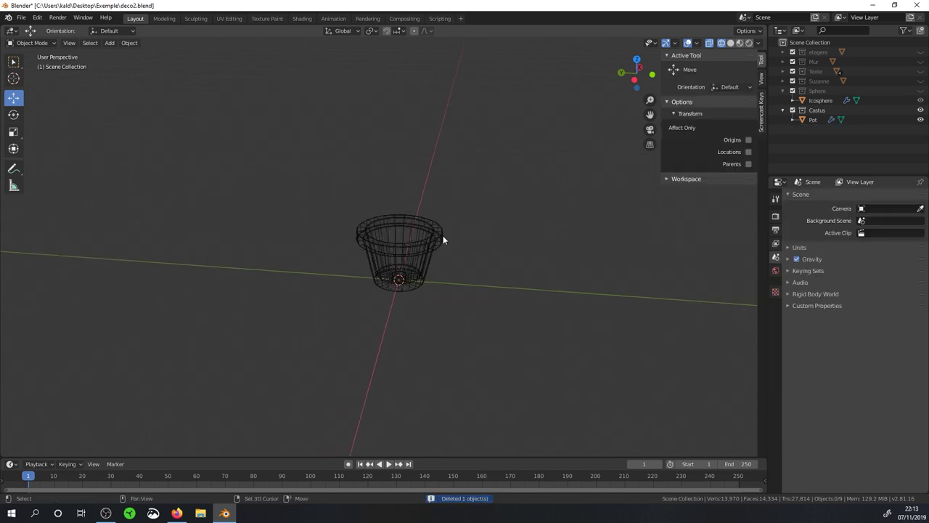
Add a new 36-vertex Circle with Fill Type Nothing and switch it into Edit Mode
key("shift+a")
left_click(481, 255)
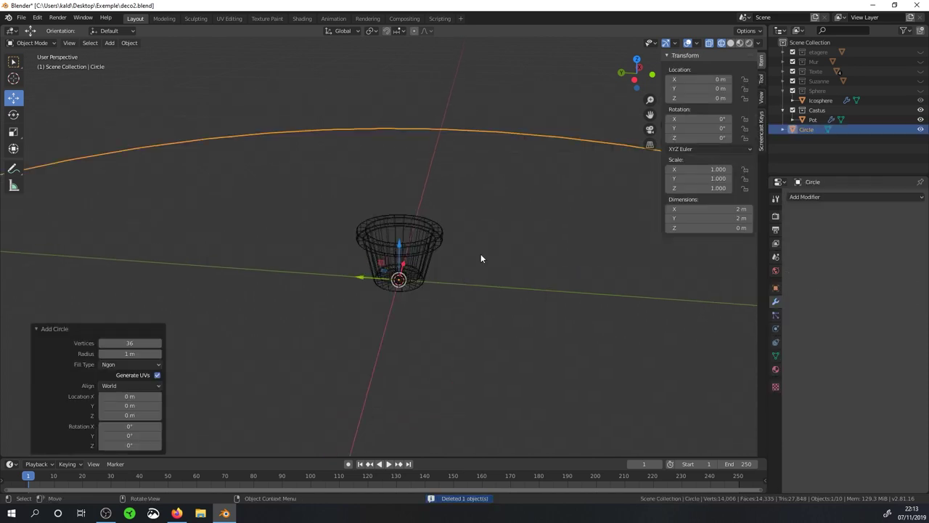
left_click(126, 365)
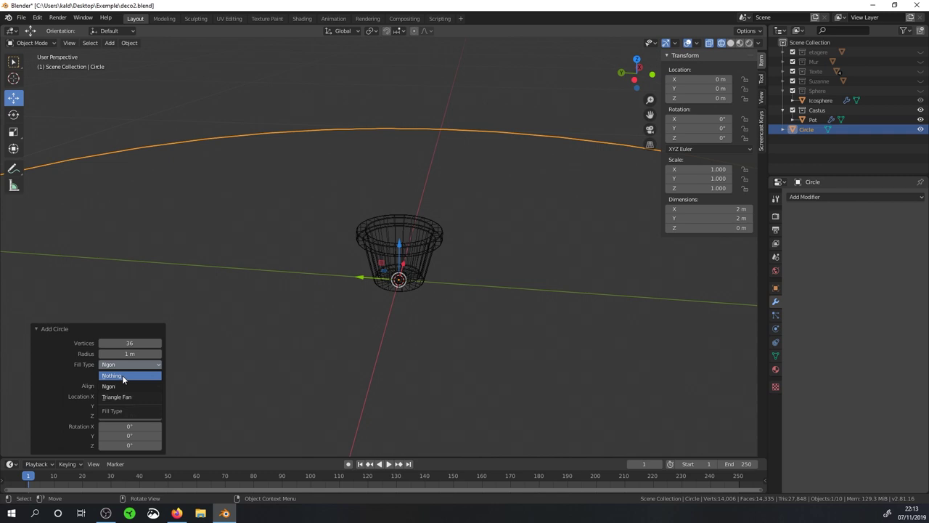
left_click(122, 374)
scroll(547, 226, "down", 2)
left_click(37, 43)
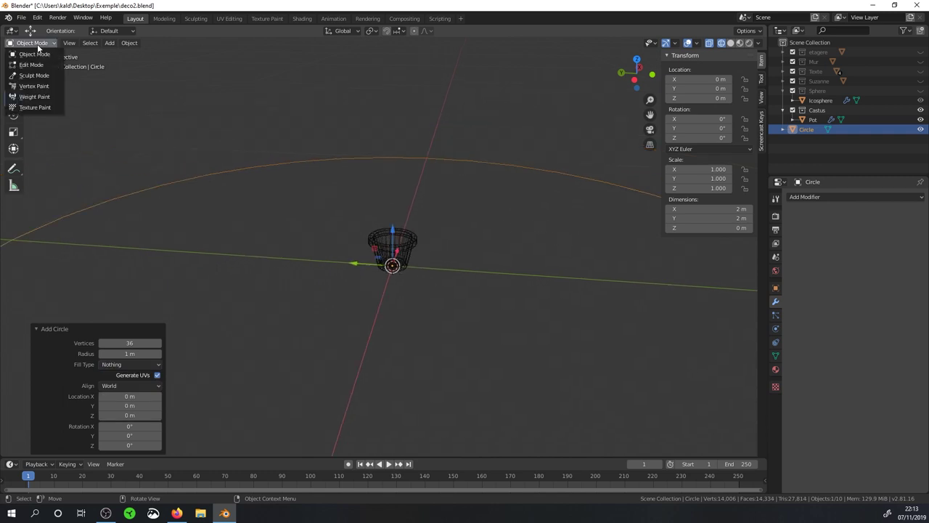
left_click(33, 61)
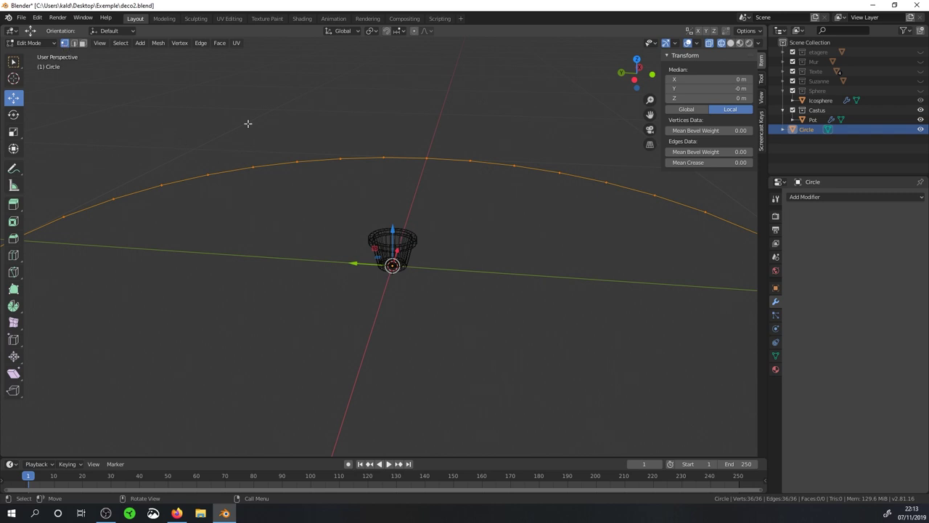
left_click(140, 43)
Shrink the ring and raise it toward the pot rim, to about Z 0.0554 m
key("s")
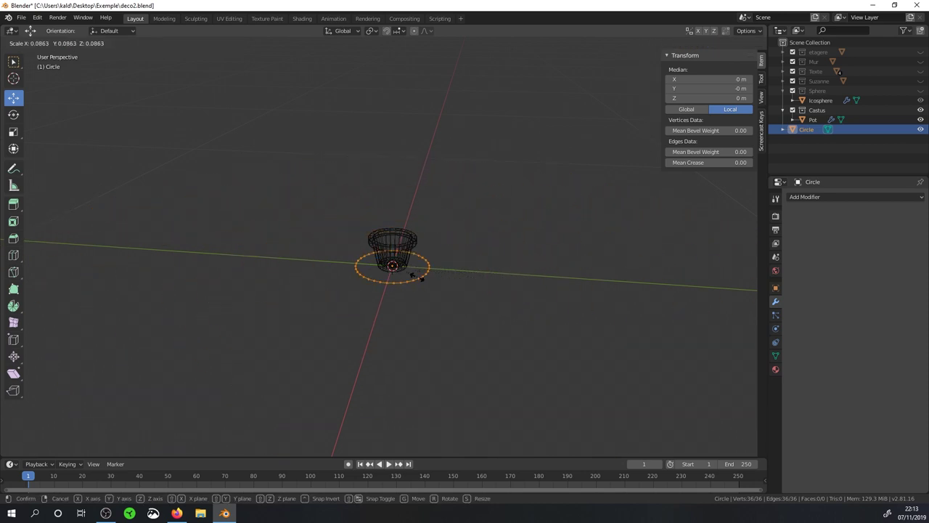
left_click(410, 276)
key("KP_3")
scroll(415, 266, "up", 3)
scroll(392, 262, "up", 2)
left_click_drag(339, 274, 347, 207)
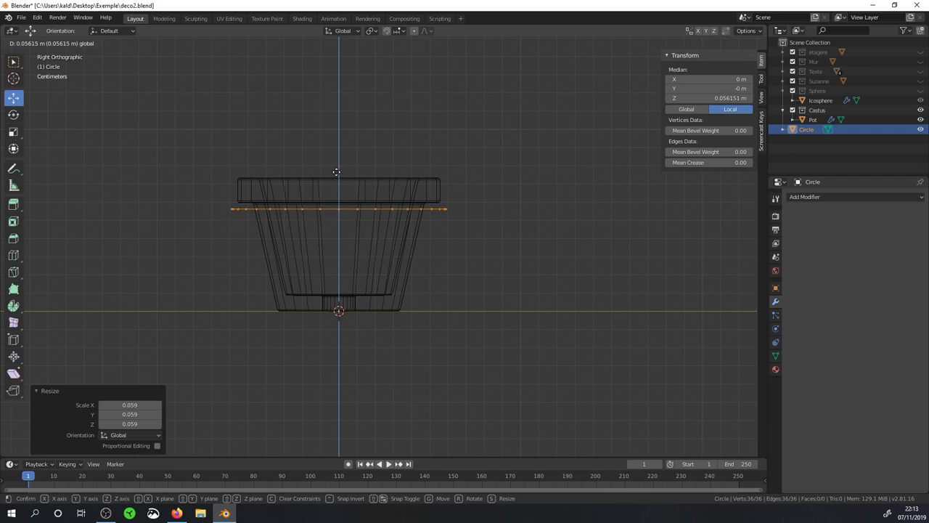
scroll(347, 207, "up", 2)
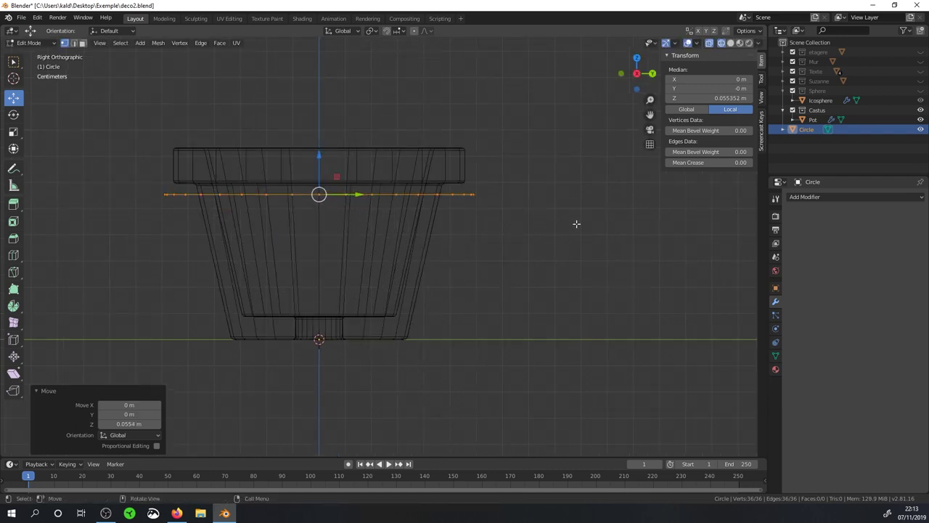
Scale the ring to 0.684 to fit inside the pot and extrude it upward
key("s")
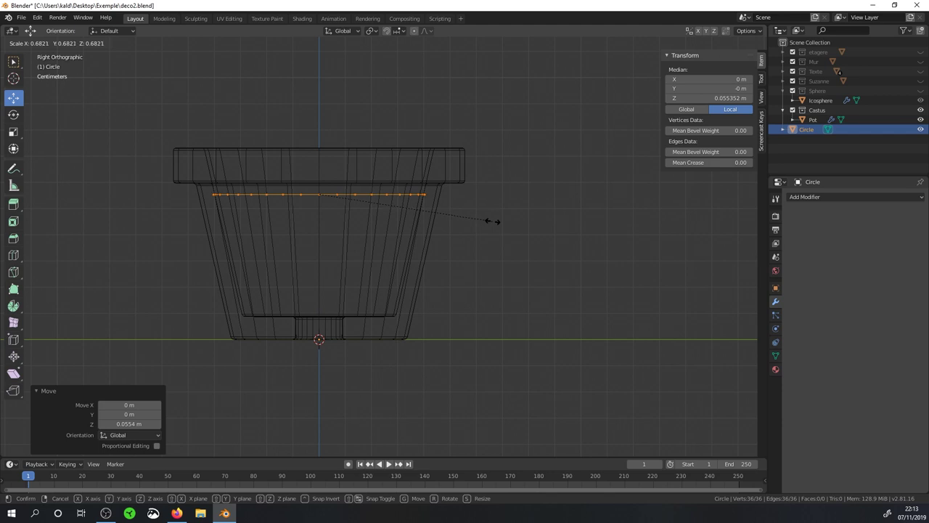
left_click(492, 220)
mouse_move(492, 221)
middle_mouse_down()
mouse_move(424, 219)
mouse_move(504, 212)
middle_mouse_up()
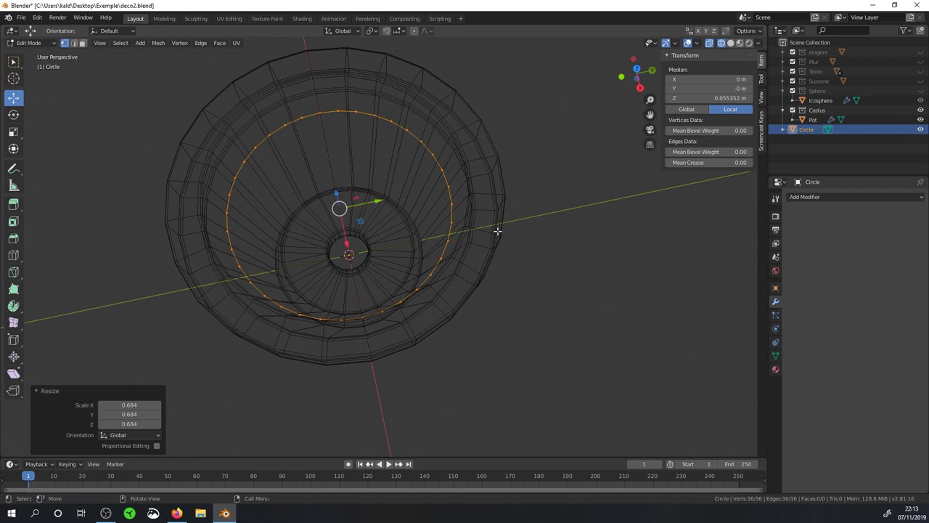
key("KP_1")
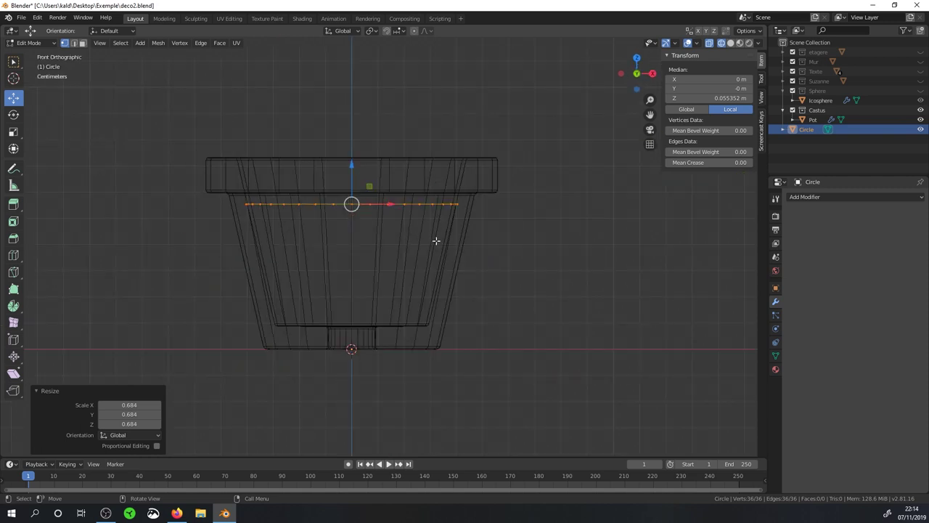
key("e")
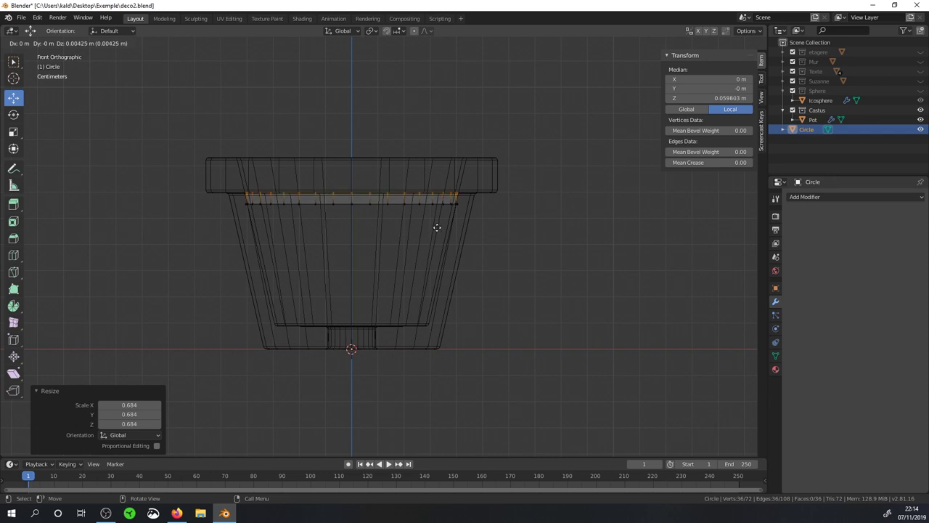
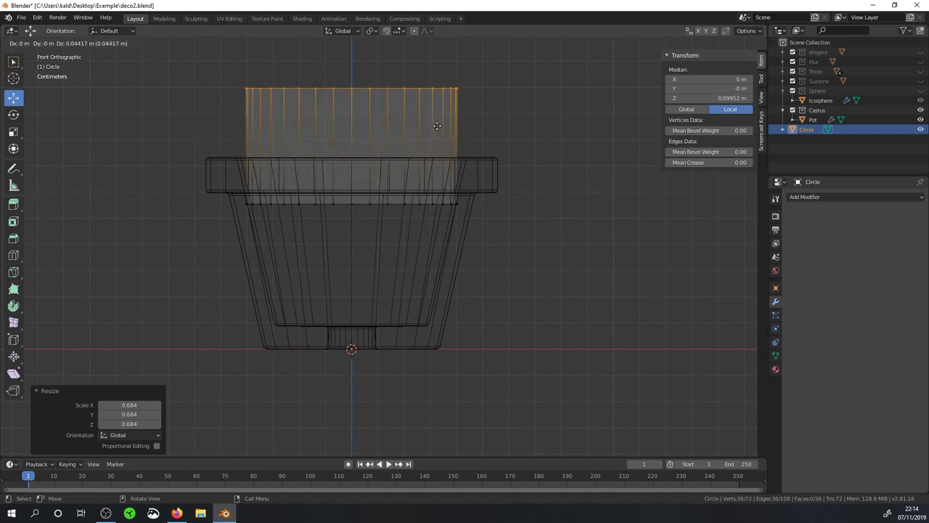
Extrude the soil circle's edge ring in place just below the rim, cancelling the move
left_click(437, 125)
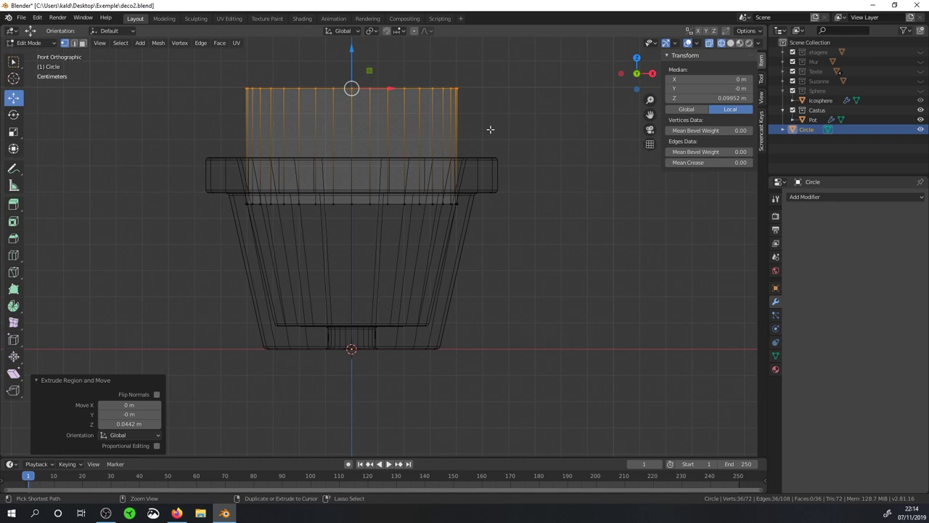
key("ctrl+z")
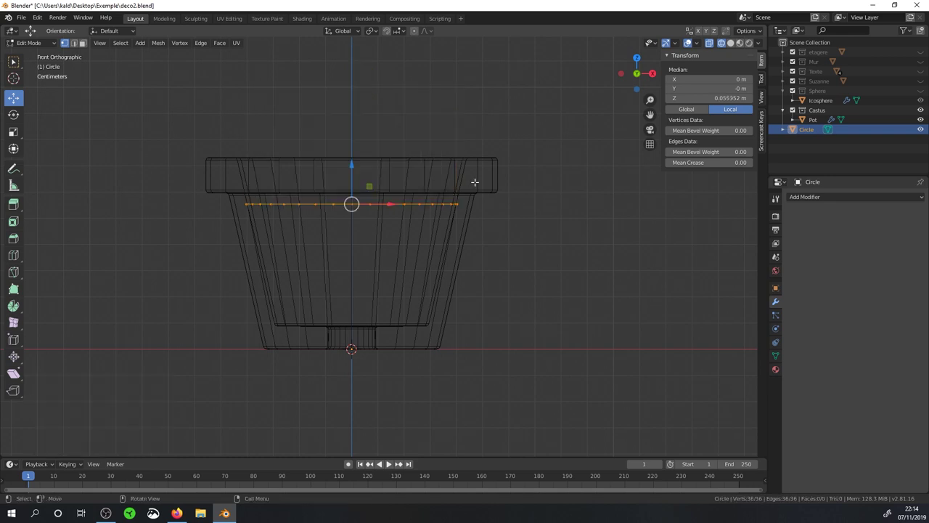
key("e")
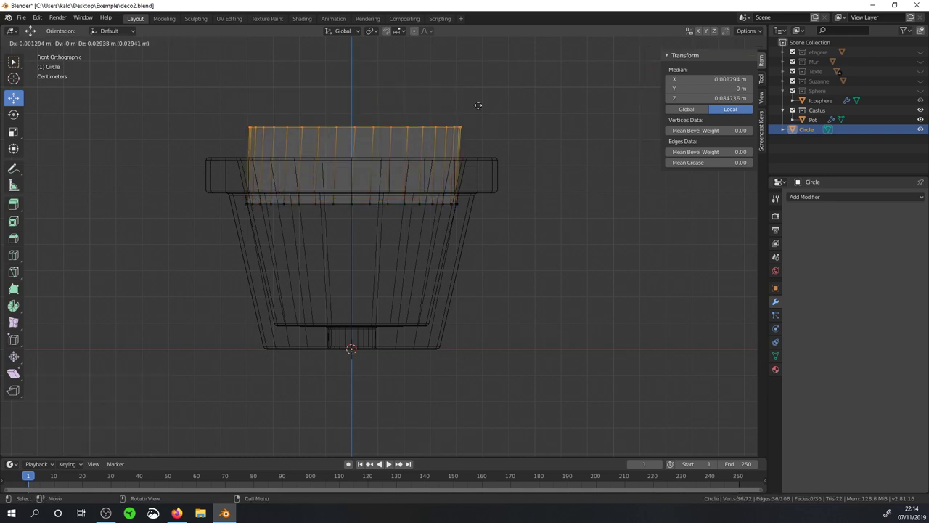
right_click(478, 105)
middle_click_drag(477, 106, 479, 180)
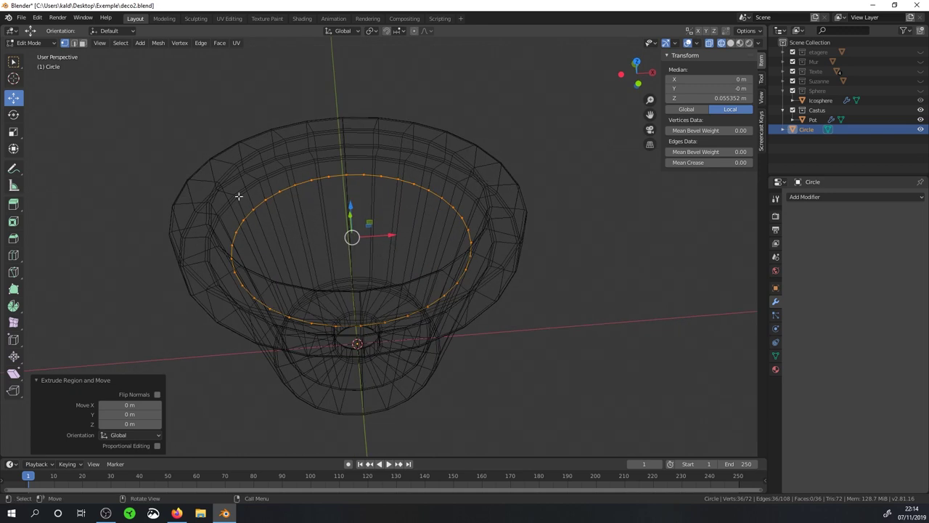
Scale the edge loop to 0.808, extrude a ring scaled to 0.211, then extrude again in place
key("s")
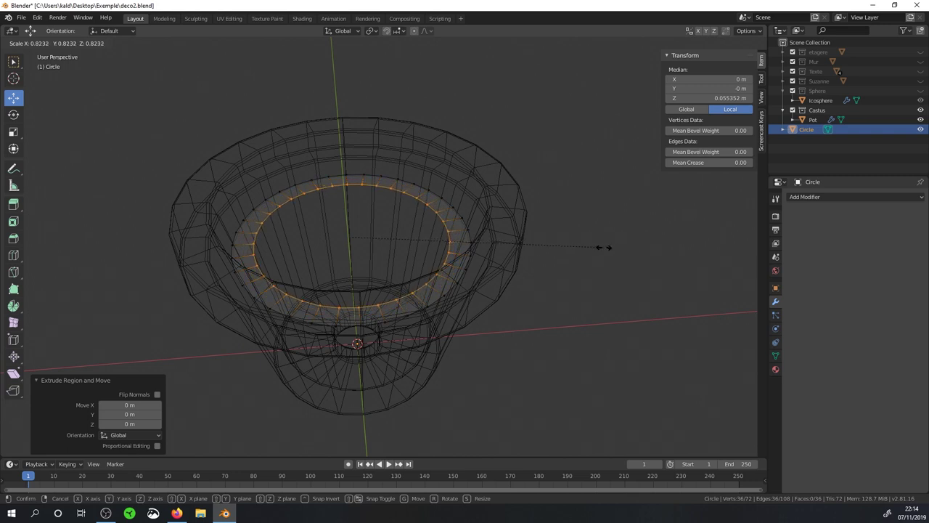
left_click(600, 252)
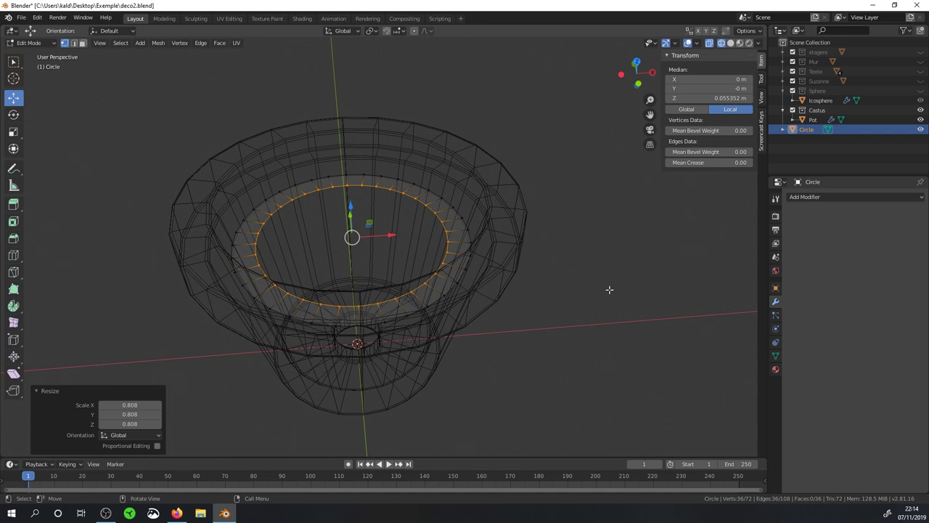
key("e")
key("s")
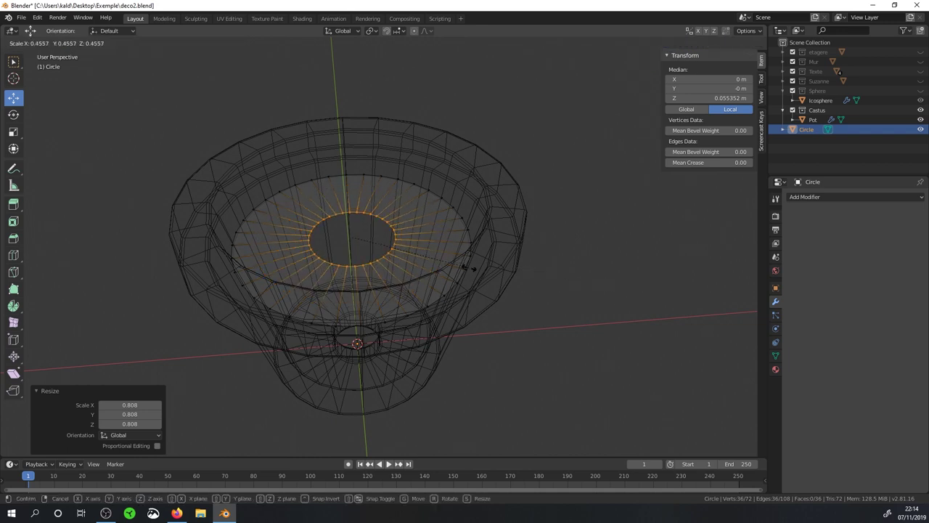
left_click(407, 249)
scroll(441, 248, "up", 2)
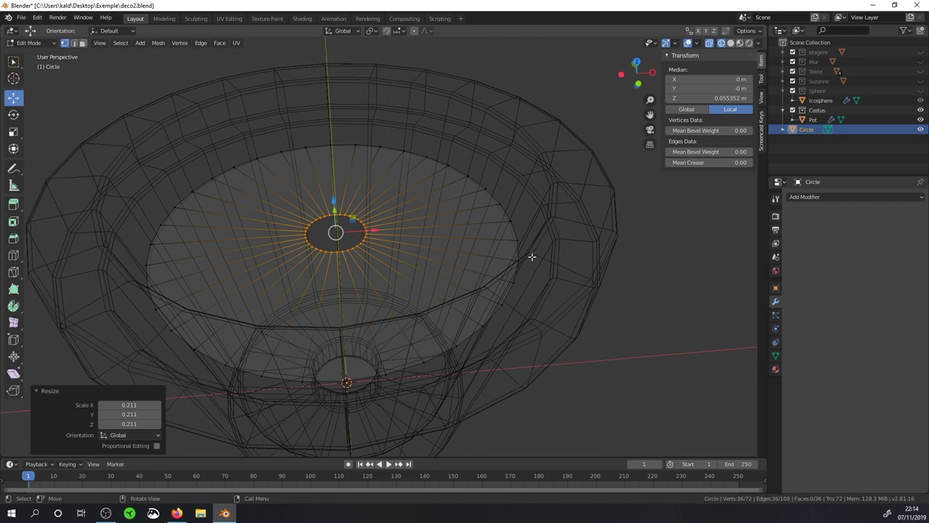
key("e")
right_click(538, 222)
key("s")
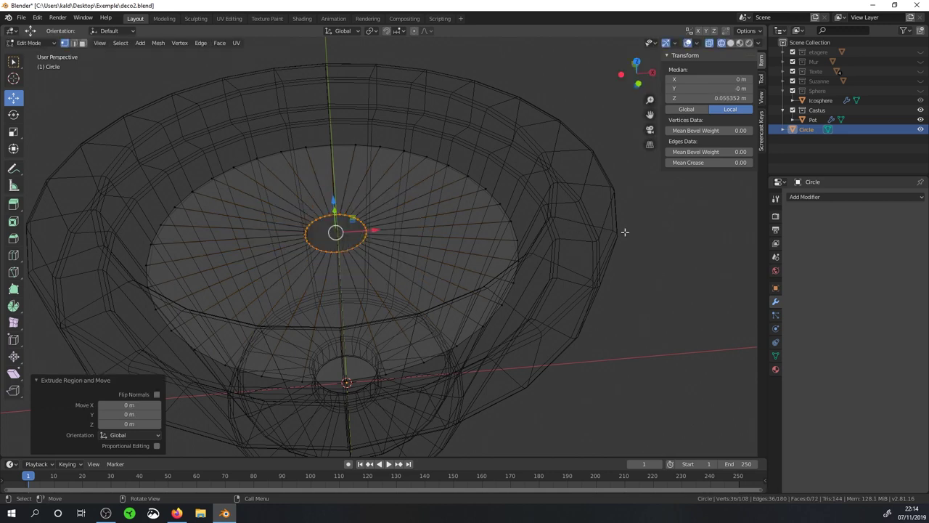
Scale the inner ring to 0.444 and lower it slightly
left_click(479, 235)
middle_click_drag(347, 200, 354, 202)
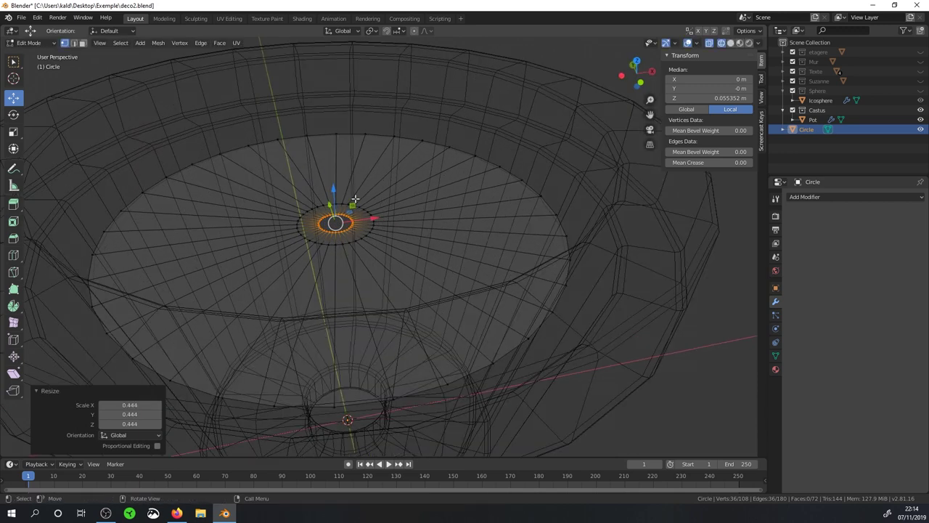
left_click_drag(339, 190, 339, 197)
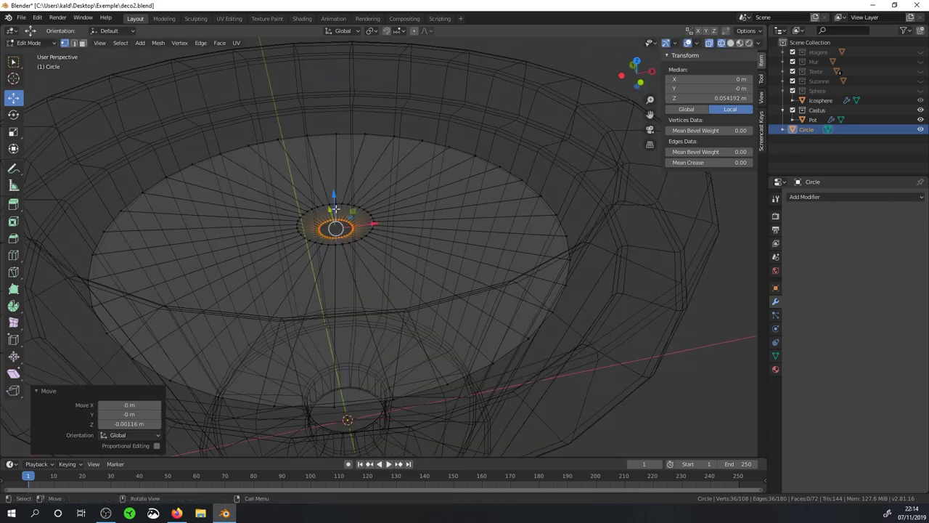
mouse_move(337, 244)
middle_mouse_down()
mouse_move(324, 247)
mouse_move(384, 257)
middle_mouse_up()
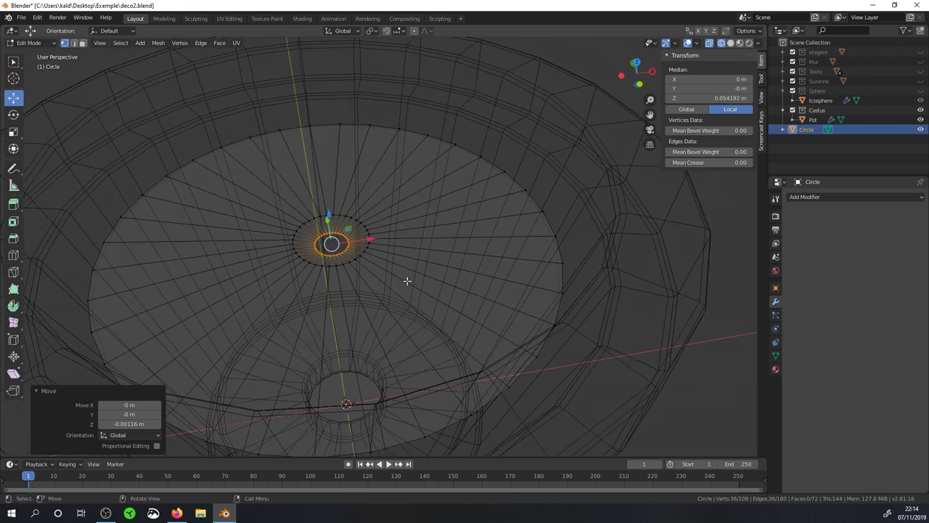
Extrude the ring once more, merge it At Center, and nudge the centre vertex down
key("e")
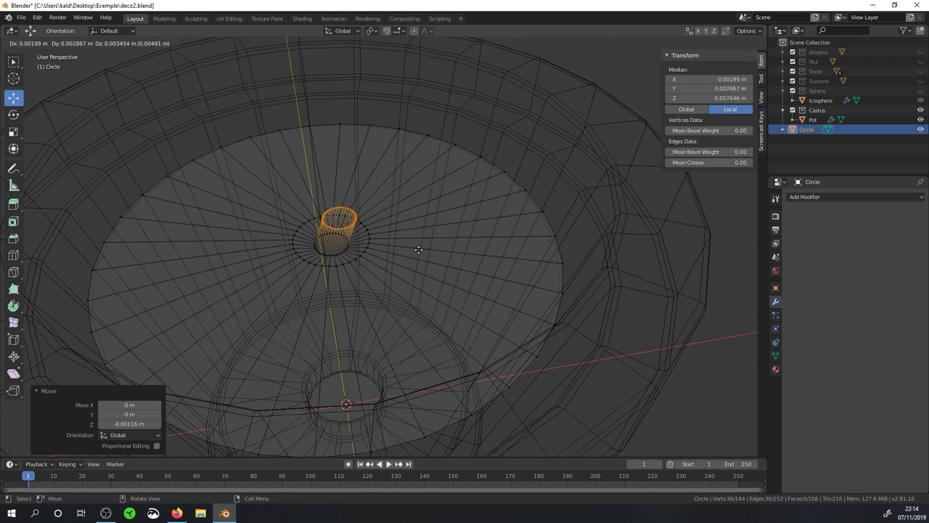
right_click(420, 249)
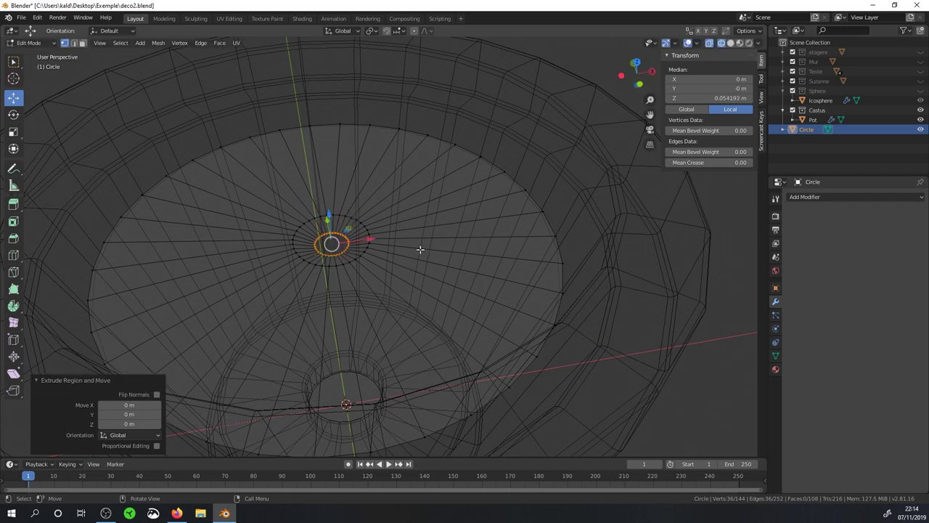
left_click(177, 44)
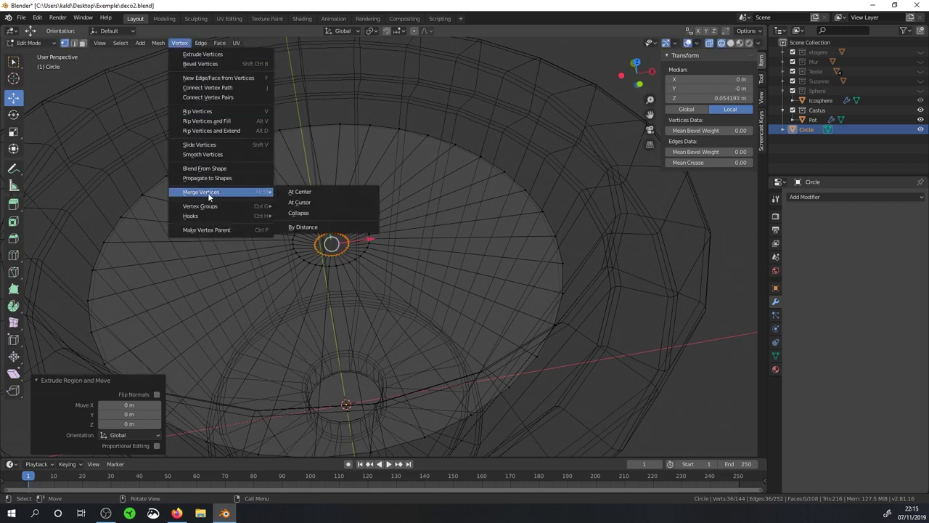
left_click(299, 192)
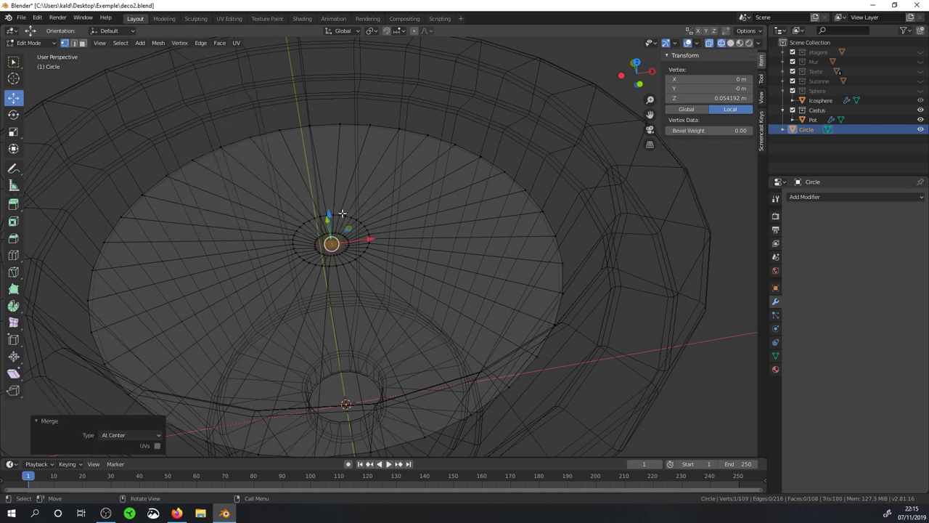
middle_click_drag(343, 212, 334, 193)
left_click_drag(335, 193, 337, 195)
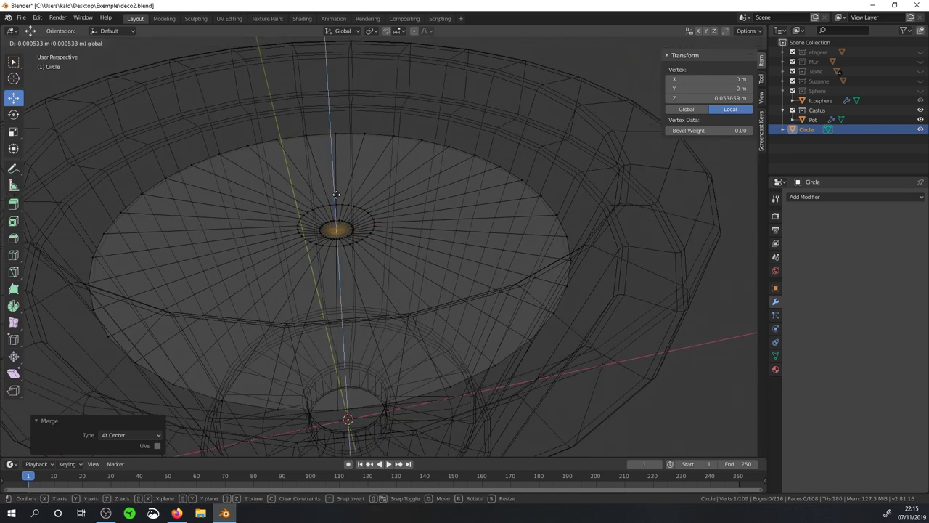
middle_click_drag(336, 195, 361, 221)
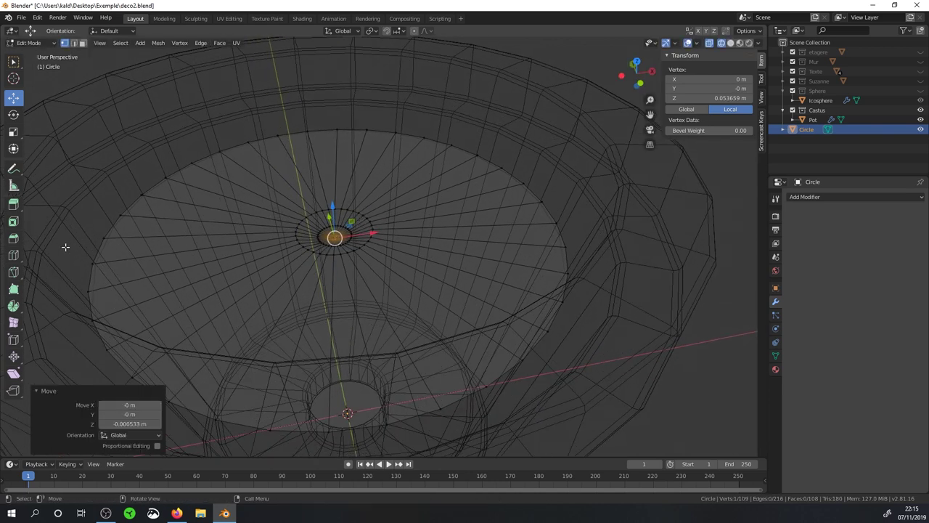
left_click(13, 256)
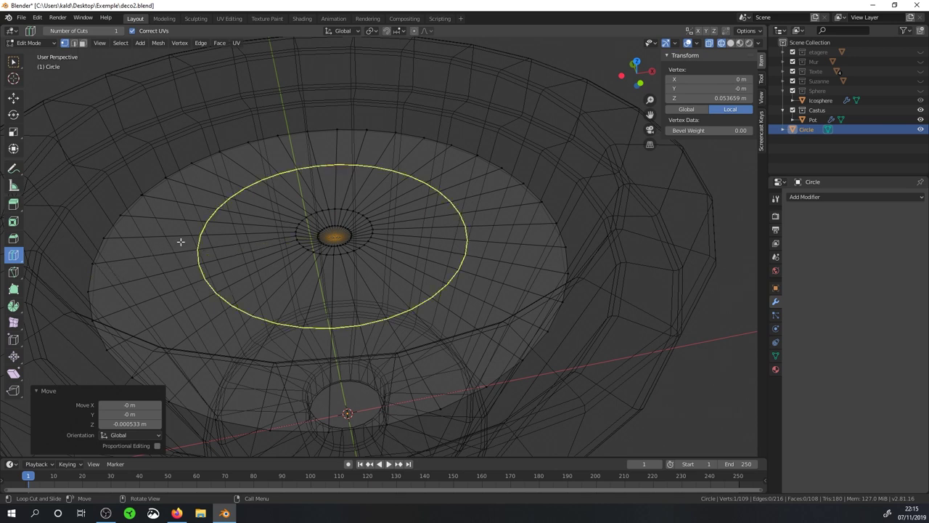
Add a loop cut across the soil disc's outer band with 6 cuts
left_click(221, 222)
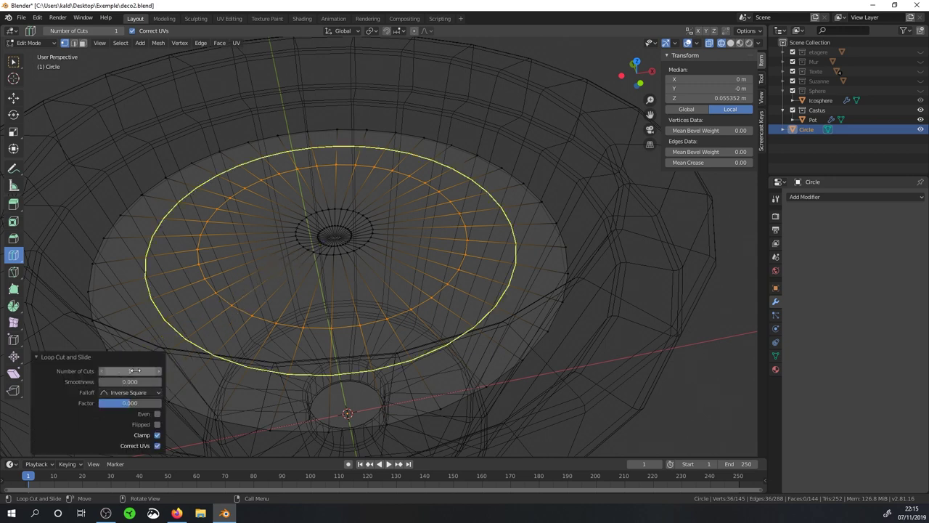
left_click_drag(106, 371, 138, 371)
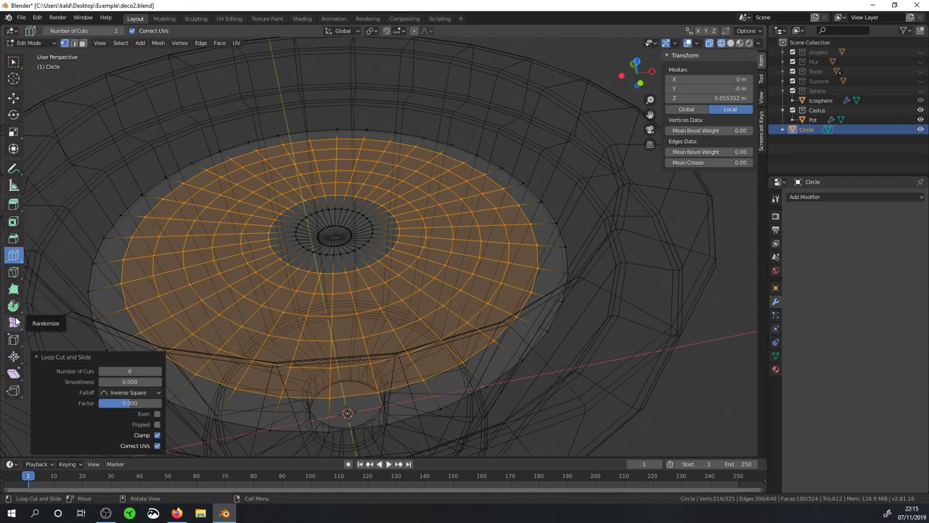
left_click_drag(16, 325, 29, 328)
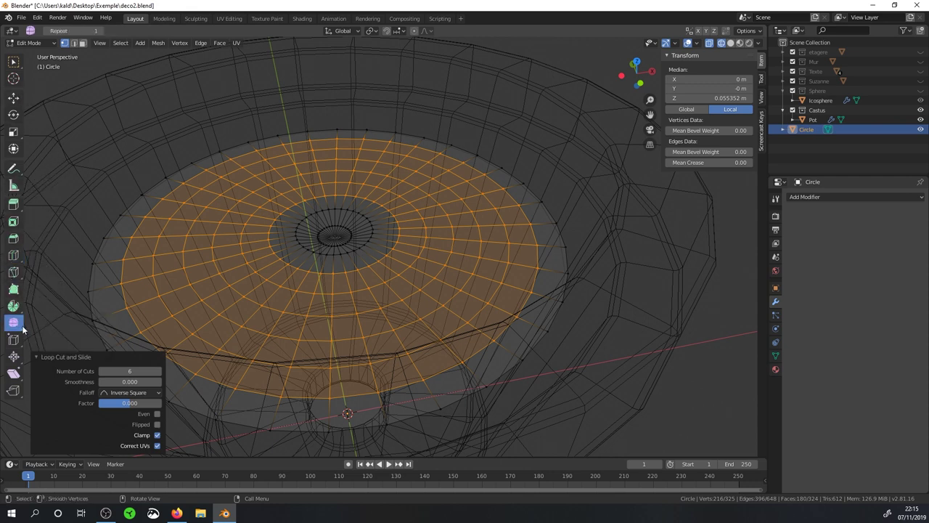
Randomize the soil disc's vertices with an amount of -0.001 m
left_click_drag(14, 326, 43, 347)
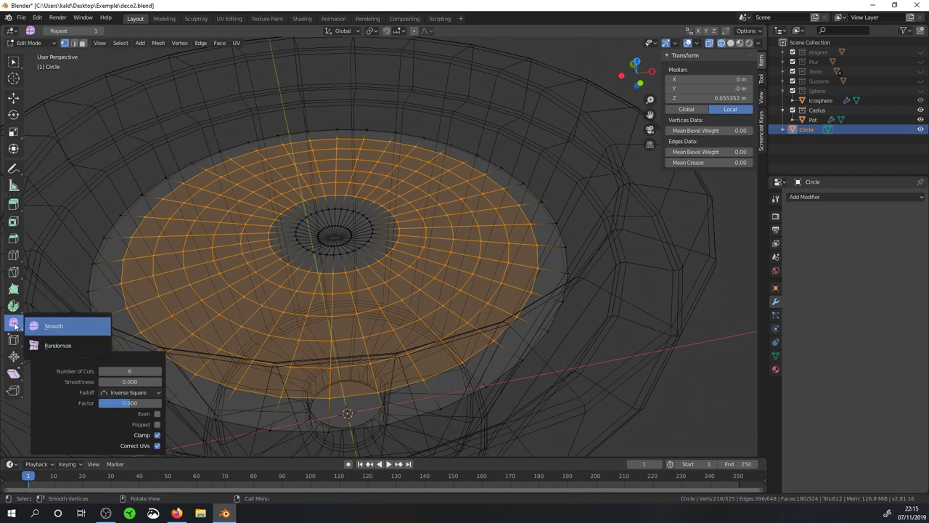
left_click(44, 346)
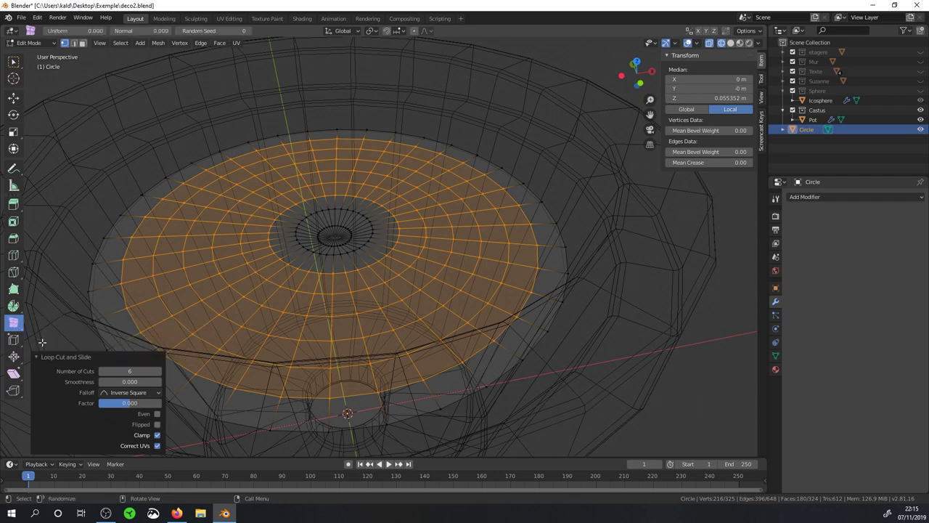
left_click_drag(232, 292, 234, 293)
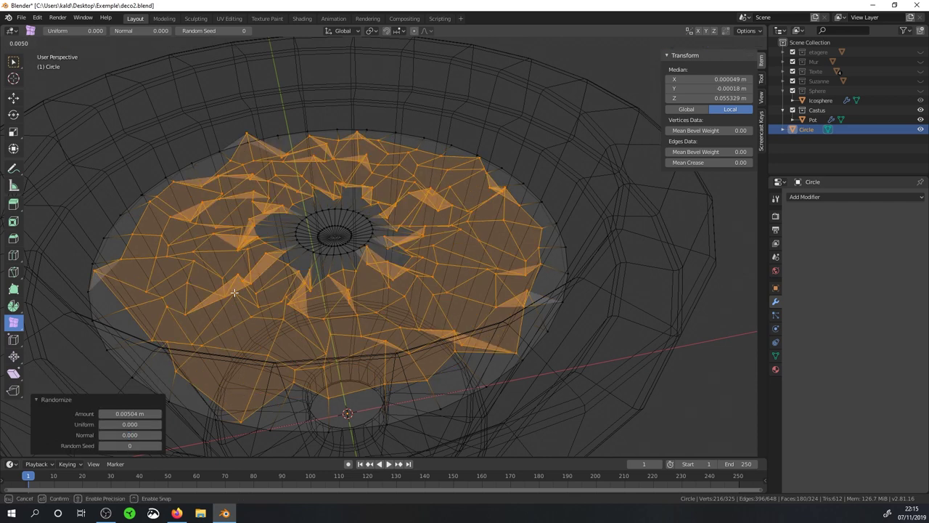
left_click_drag(235, 292, 236, 292)
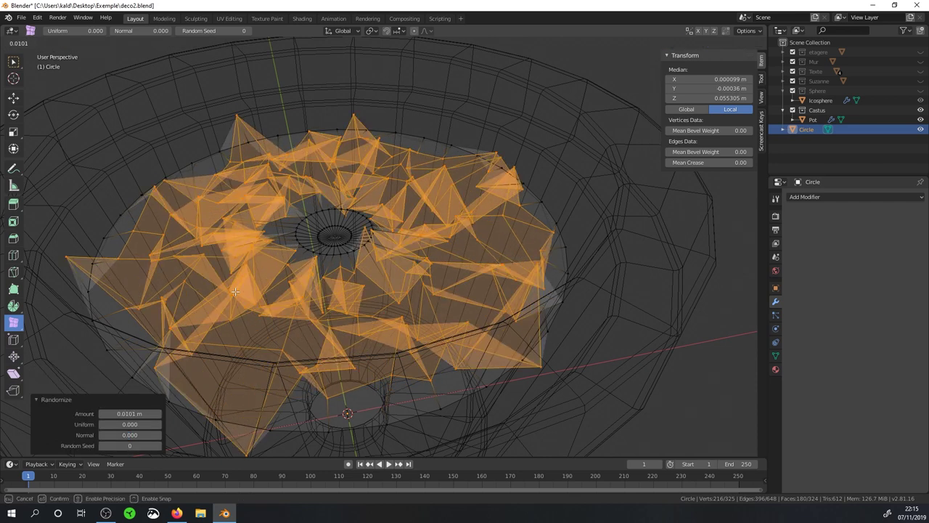
left_click_drag(236, 292, 237, 292)
middle_click_drag(272, 251, 269, 241)
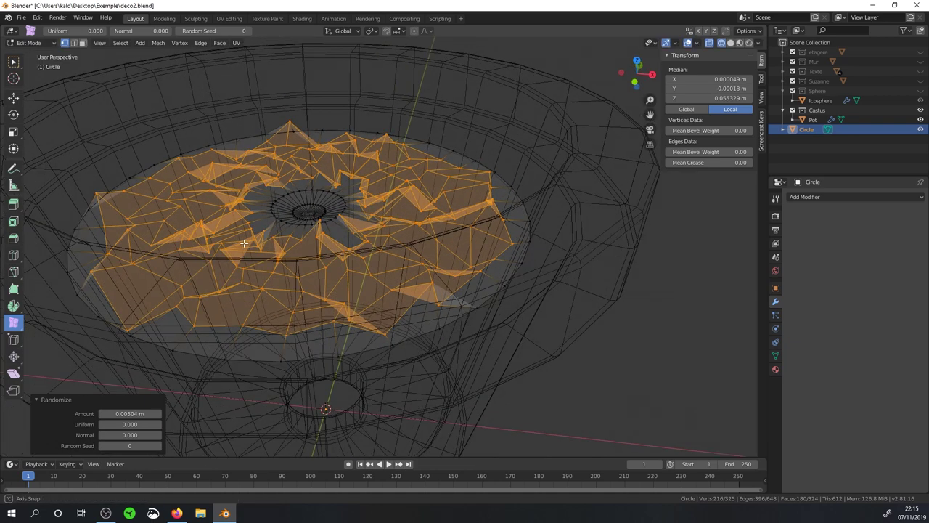
mouse_move(129, 413)
left_mouse_down()
mouse_move(102, 413)
mouse_move(129, 413)
left_mouse_up()
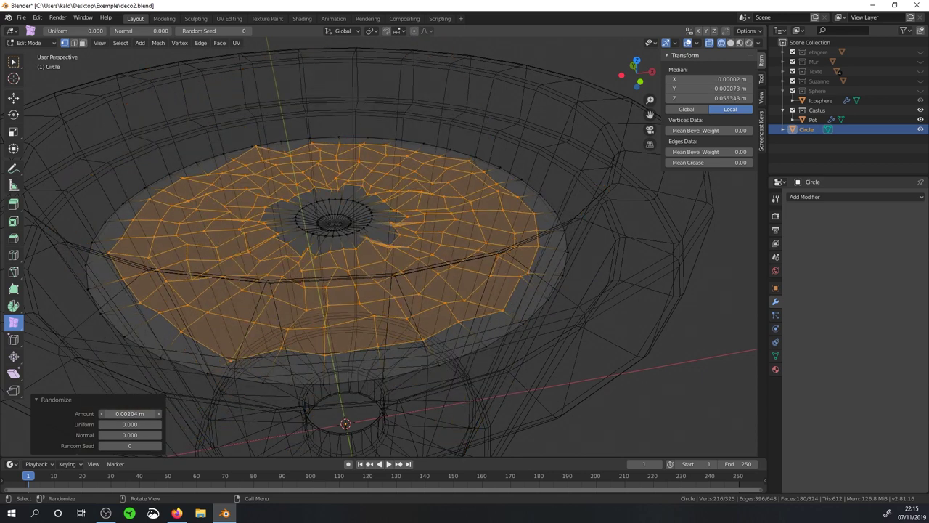
mouse_move(129, 413)
left_mouse_down()
mouse_move(155, 414)
mouse_move(111, 413)
left_mouse_up()
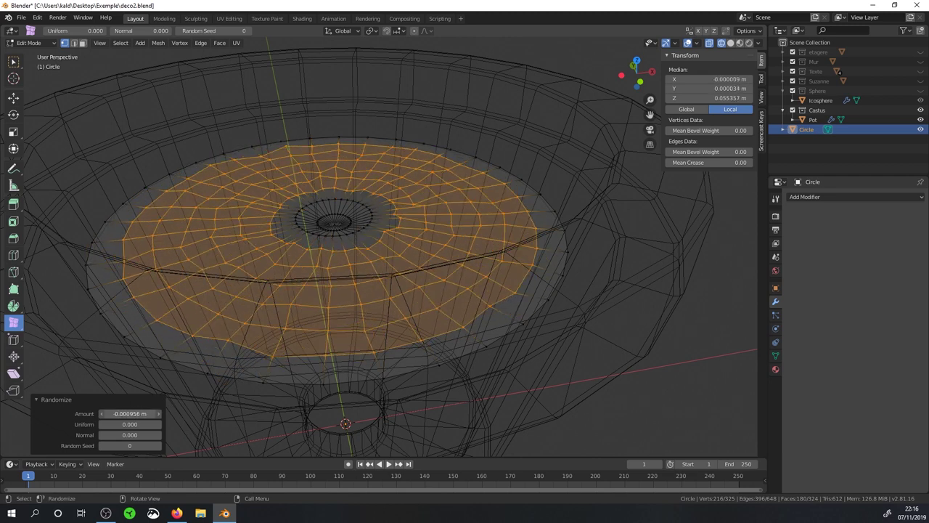
left_click(132, 413)
key("ctrl+a")
type("-0.0011")
key("Return")
Switch the viewport to Solid shading and look down onto the disc
mouse_move(305, 248)
middle_mouse_down()
mouse_move(300, 259)
mouse_move(301, 251)
middle_mouse_up()
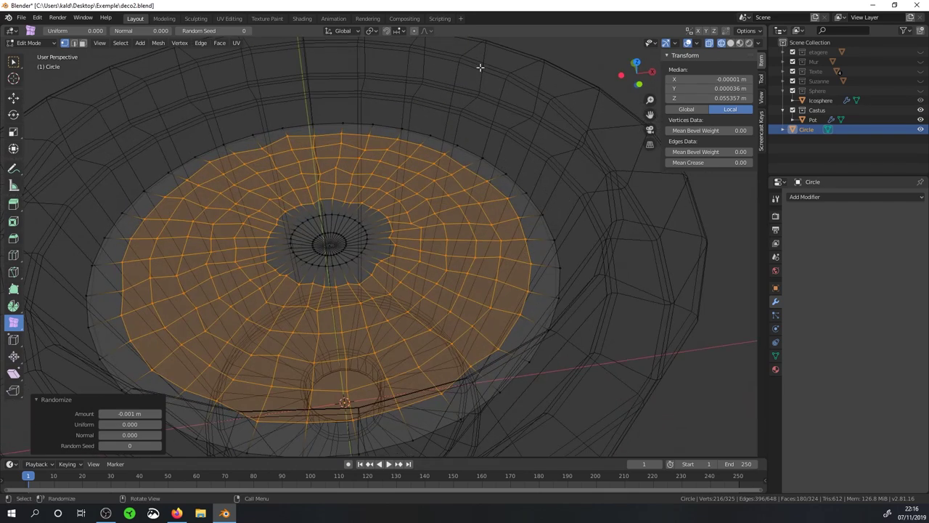
left_click(731, 43)
mouse_move(577, 125)
middle_mouse_down()
mouse_move(433, 236)
mouse_move(262, 111)
middle_mouse_up()
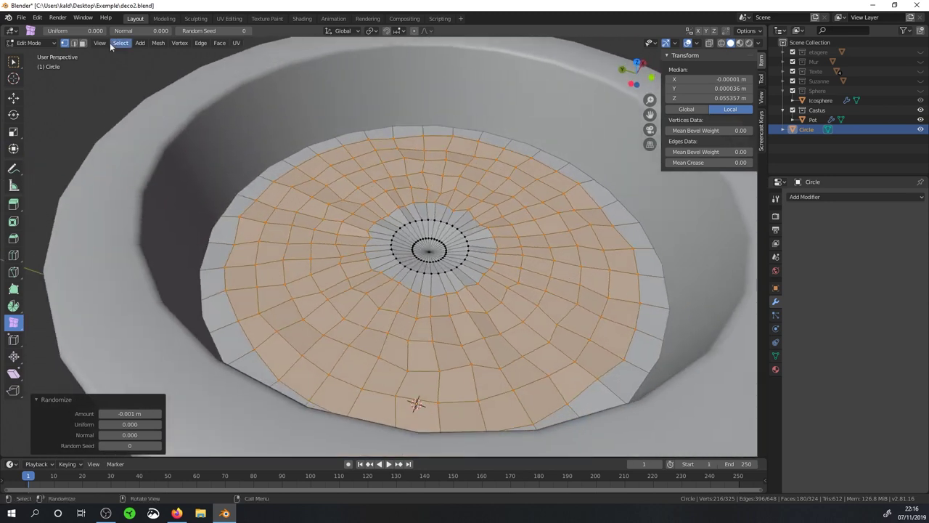
Return to Object Mode and apply Shade Smooth to the soil disc
left_click(51, 42)
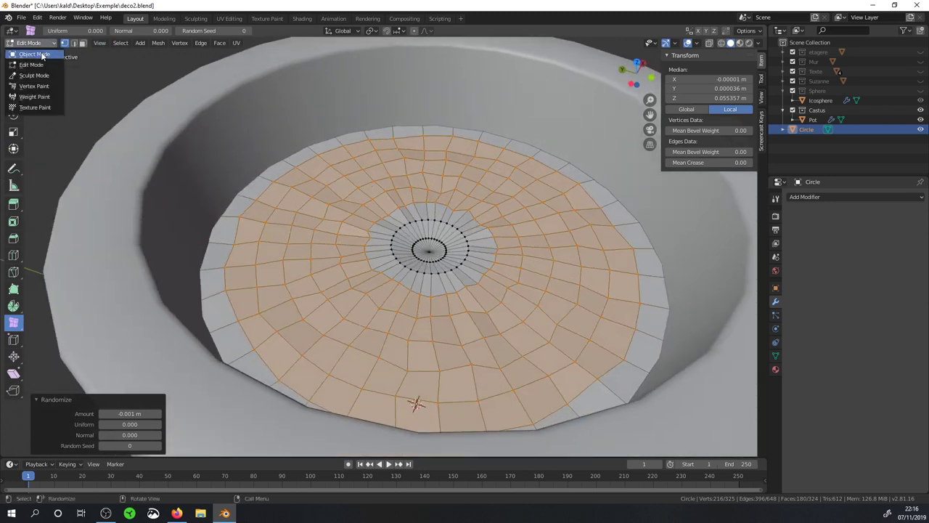
left_click(43, 55)
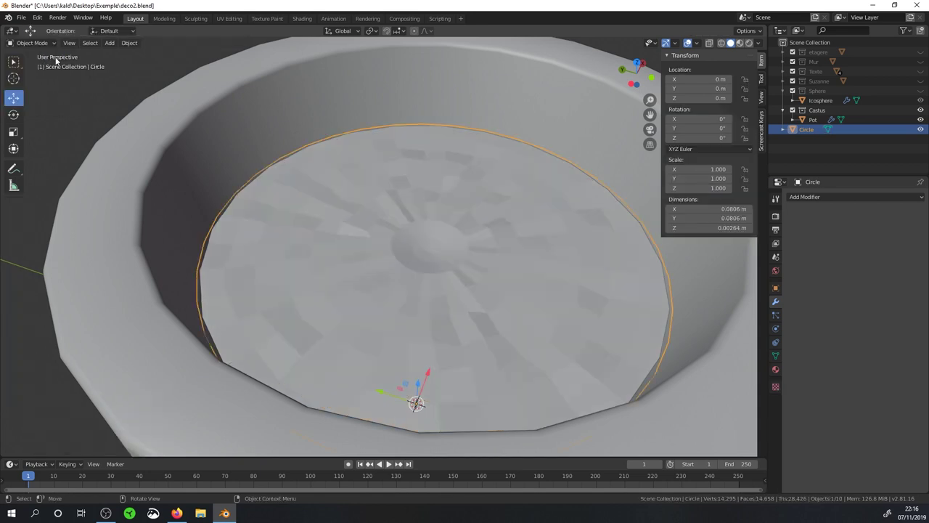
left_click(133, 45)
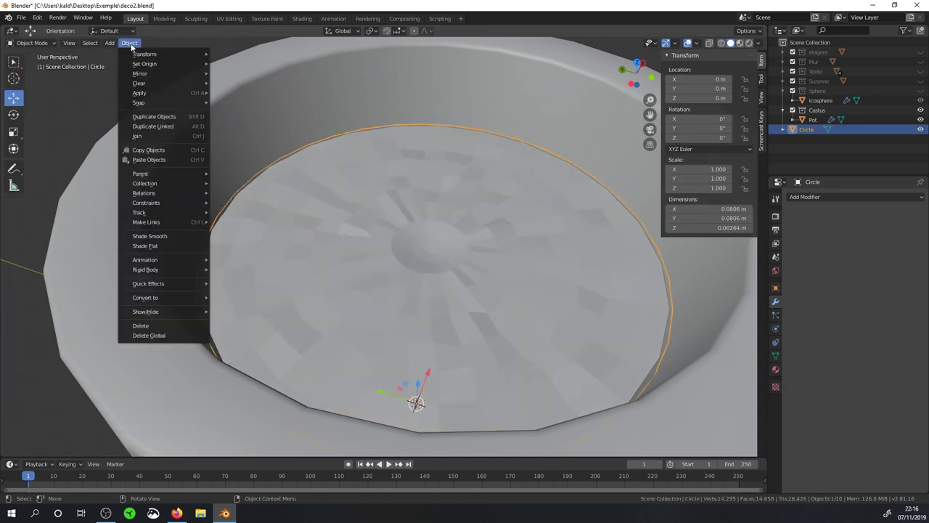
left_click(174, 235)
mouse_move(416, 264)
middle_mouse_down()
mouse_move(375, 249)
mouse_move(384, 269)
mouse_move(343, 320)
mouse_move(411, 249)
middle_mouse_up()
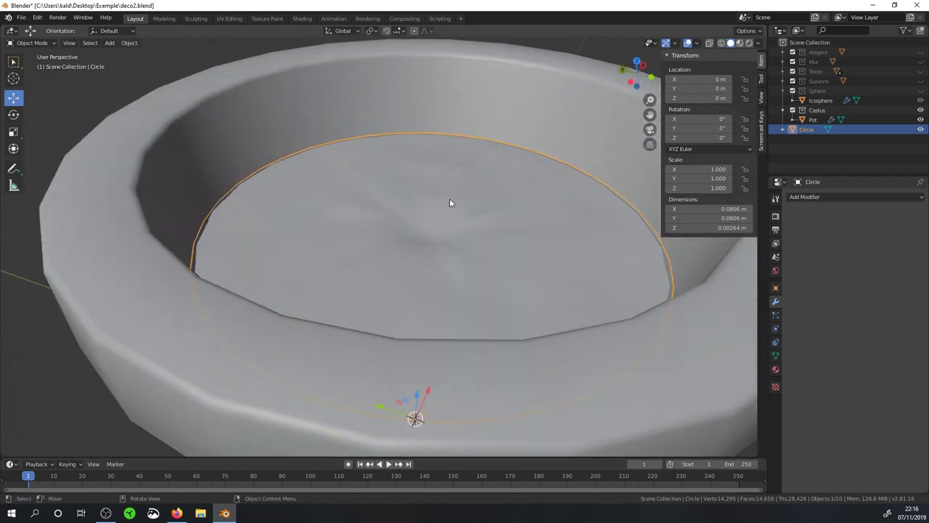
mouse_move(444, 198)
middle_mouse_down()
mouse_move(432, 189)
mouse_move(435, 214)
middle_mouse_up()
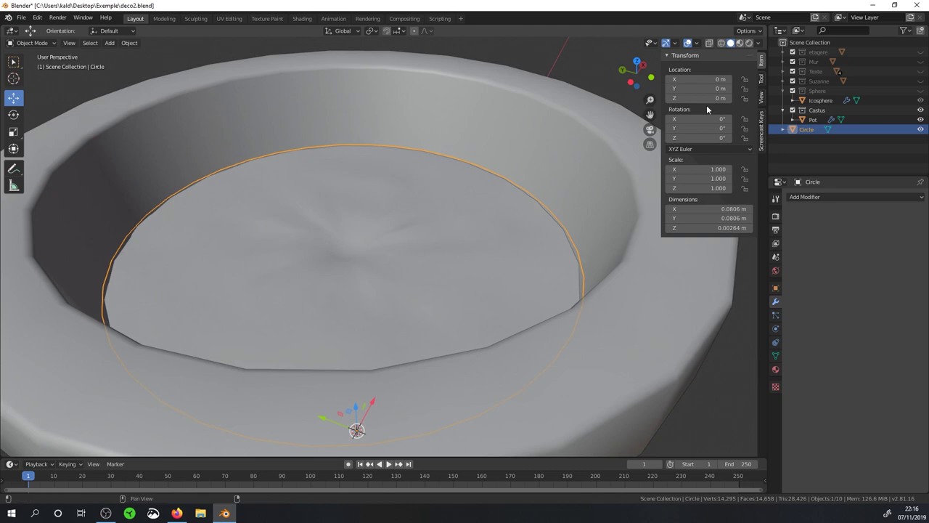
Set the viewport shading lighting to MatCap
left_click(759, 43)
left_click(732, 45)
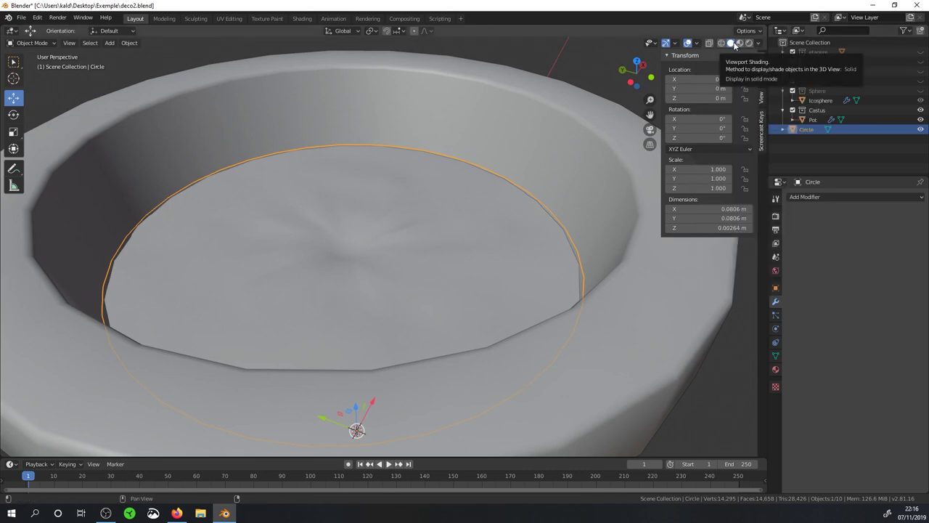
left_click(757, 44)
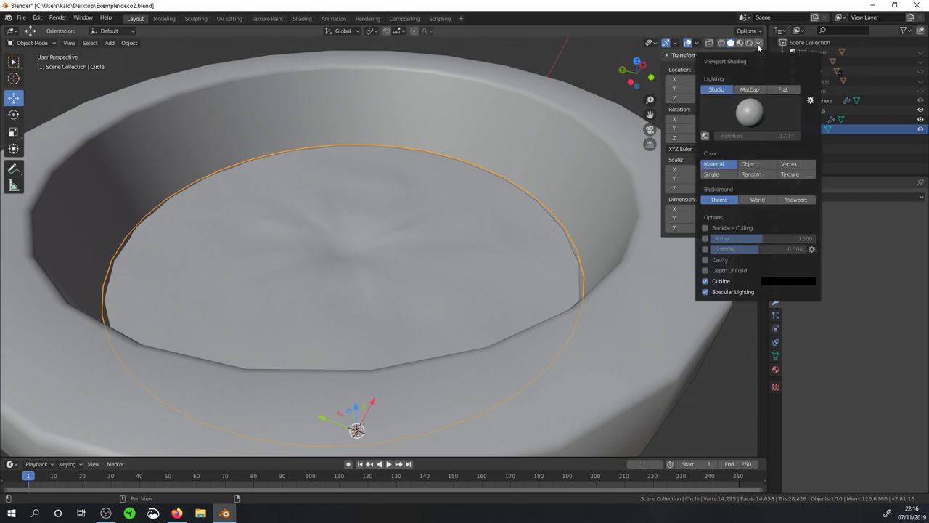
left_click(751, 90)
left_click(748, 113)
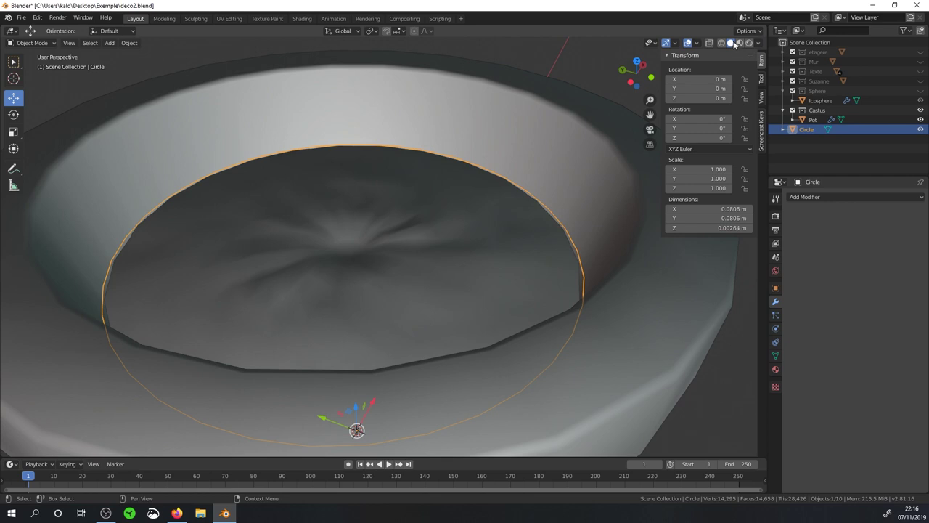
Set object colour to Random and choose the red matcap
left_click(759, 44)
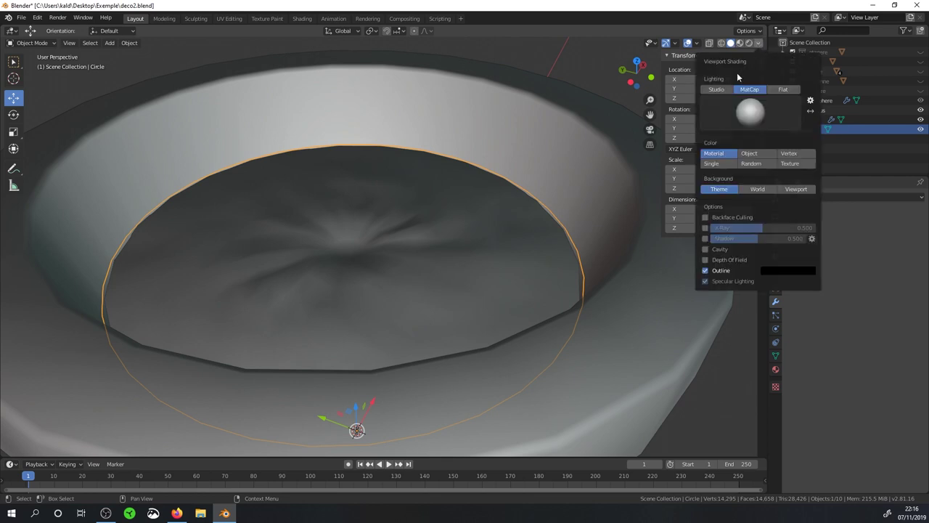
left_click(757, 163)
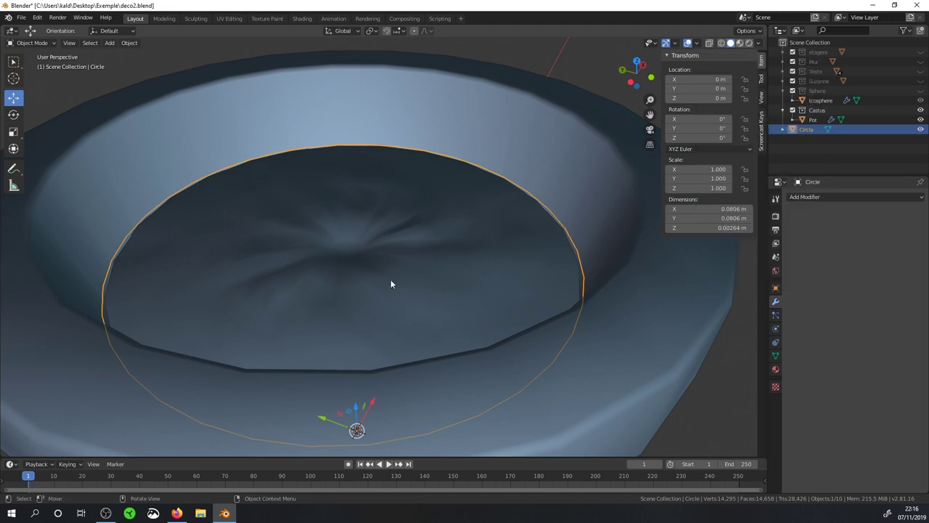
scroll(395, 276, "down", 5)
scroll(400, 269, "up", 4)
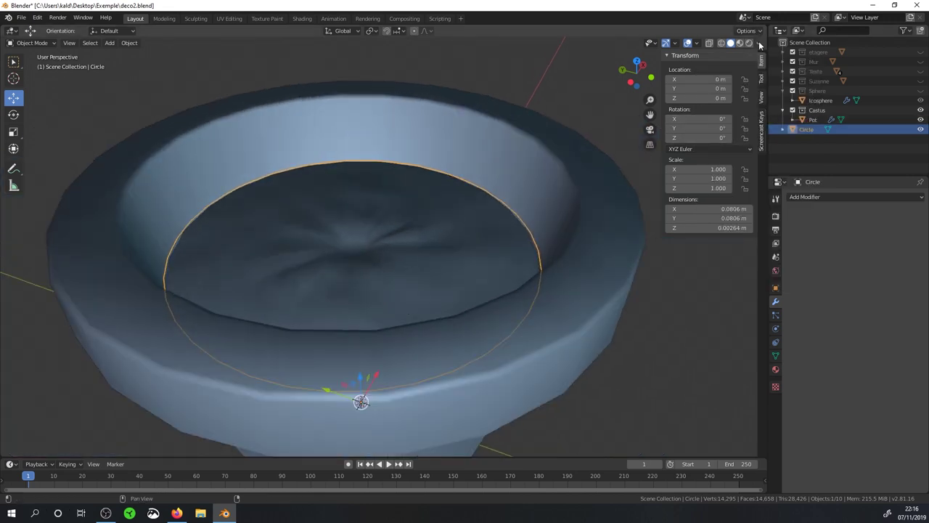
left_click(758, 42)
left_click(748, 110)
left_click(619, 175)
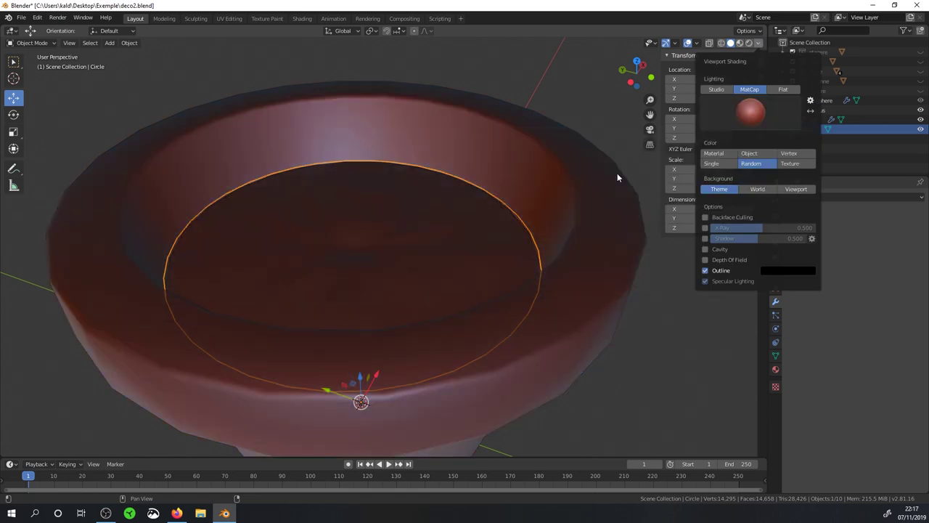
mouse_move(572, 183)
middle_mouse_down()
mouse_move(589, 238)
mouse_move(411, 284)
middle_mouse_up()
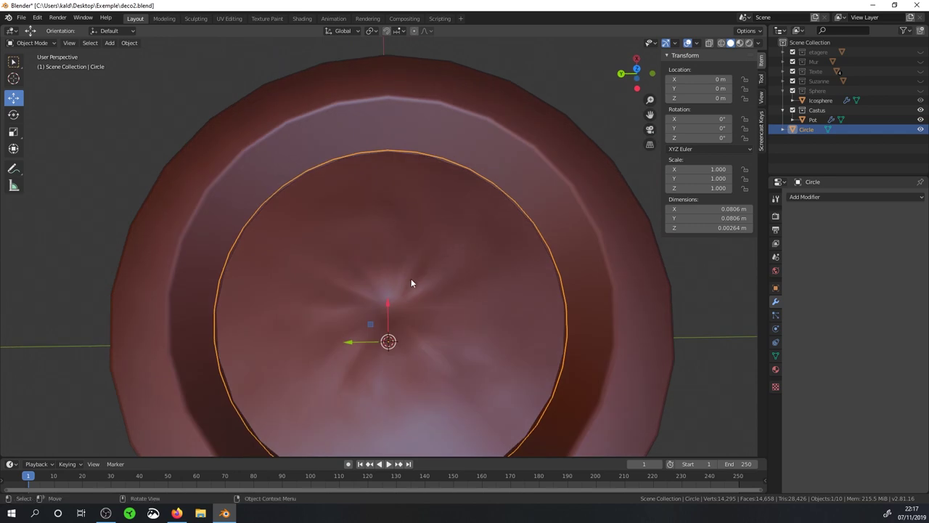
In Edit Mode, deselect all and add successive edge loops to select the outer 180-face band
key("Tab")
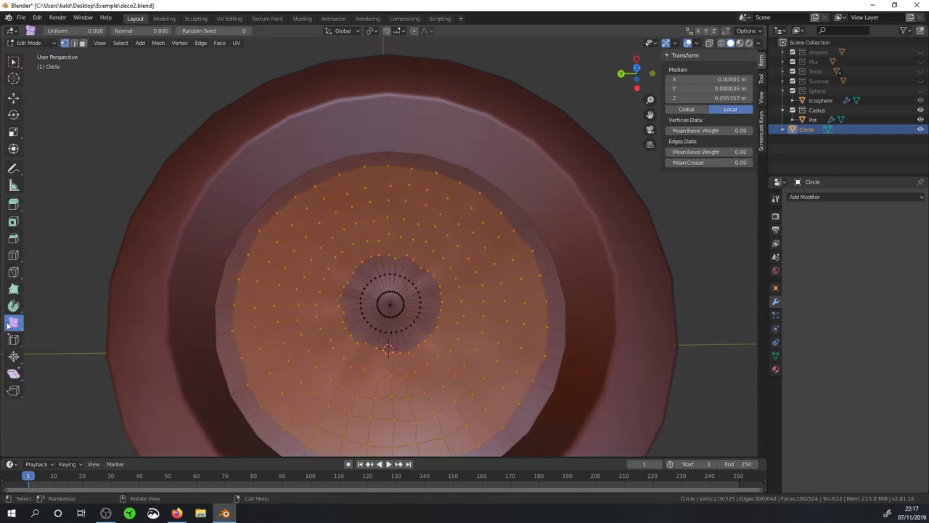
key("alt+a")
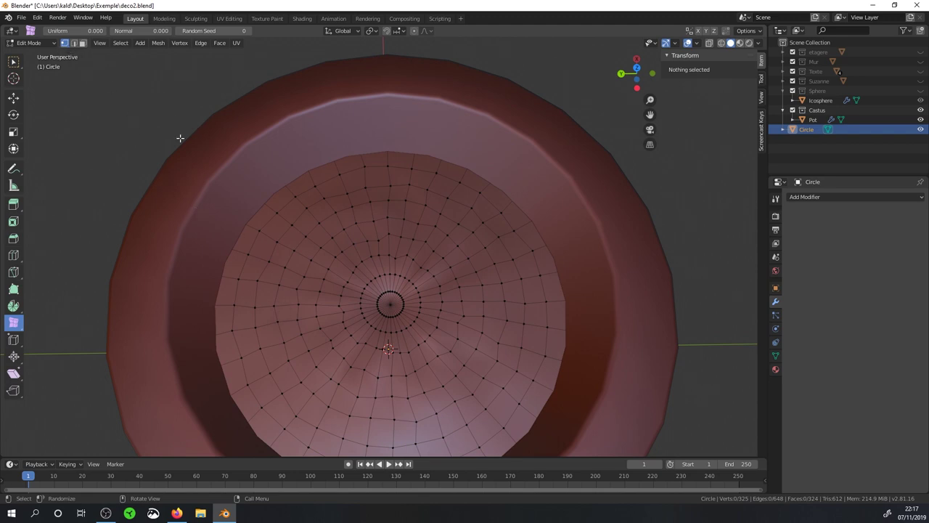
left_click(73, 43)
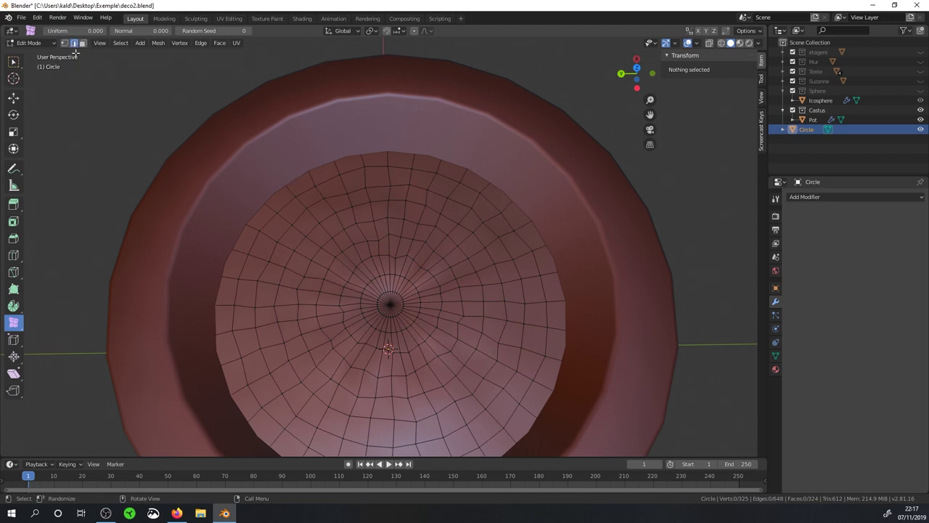
left_click(64, 43)
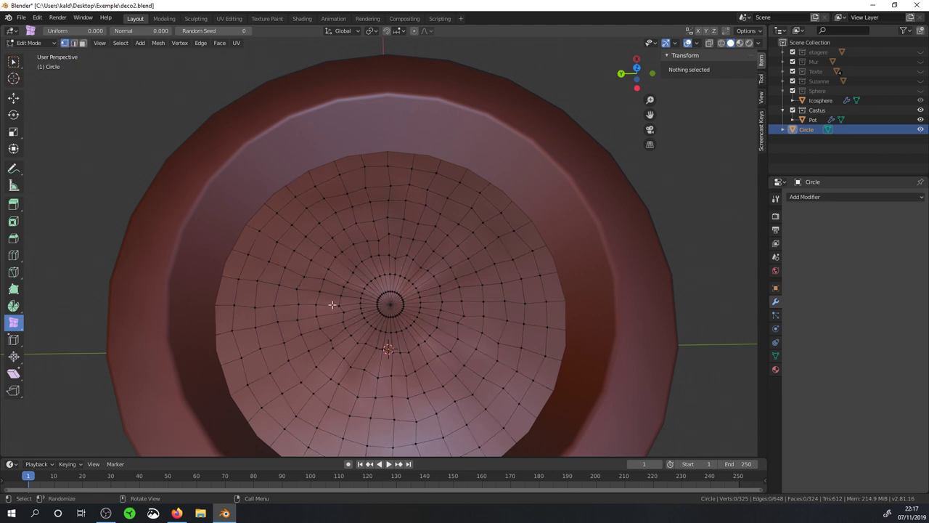
left_click(265, 355, "alt")
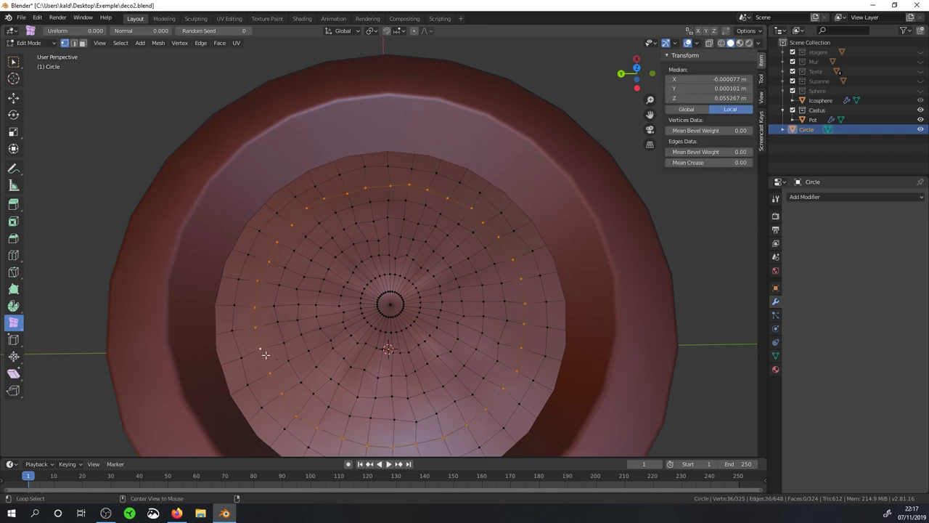
left_click(75, 45, "shift")
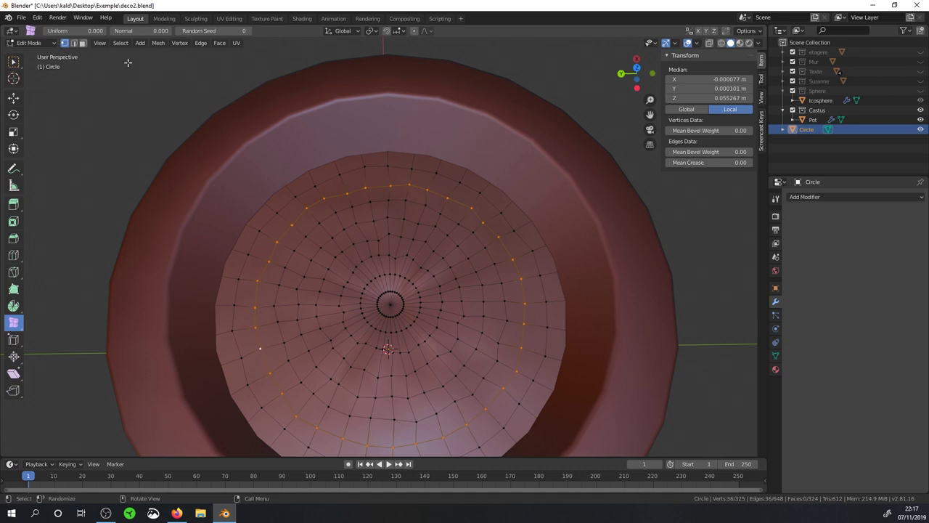
left_click(240, 341, "alt+shift")
left_click(292, 327, "alt+shift")
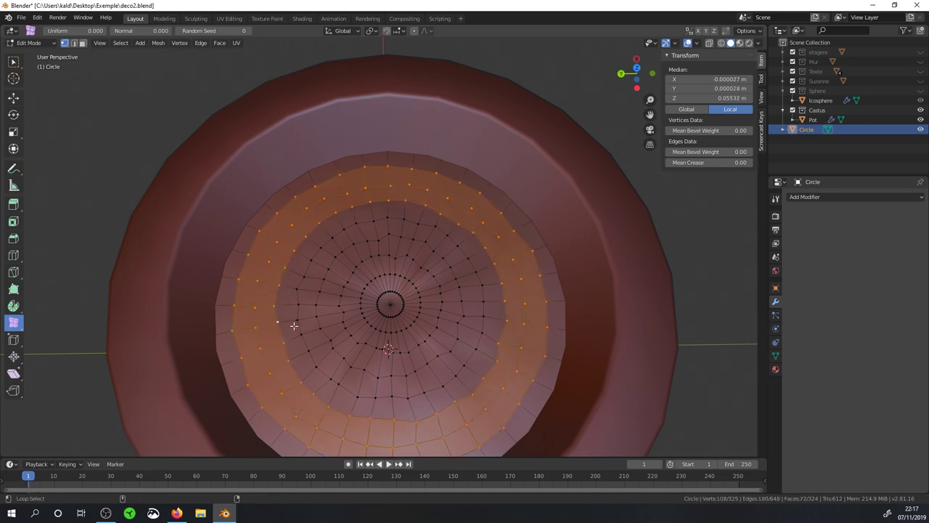
left_click(299, 325, "alt+shift")
left_click(321, 323, "alt+shift")
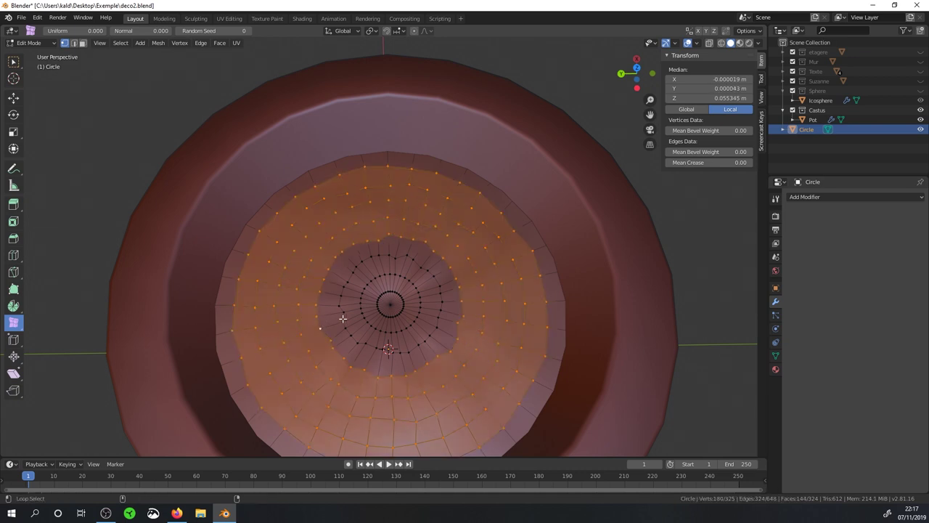
left_click(343, 318, "alt+shift")
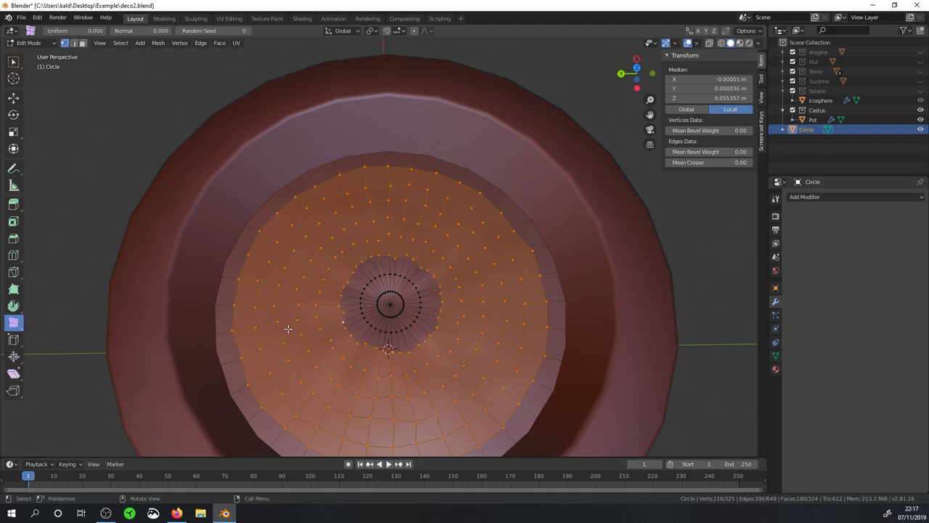
Randomize the selected band with a 0.004 m offset, then return to Object Mode
left_click_drag(289, 329, 289, 332)
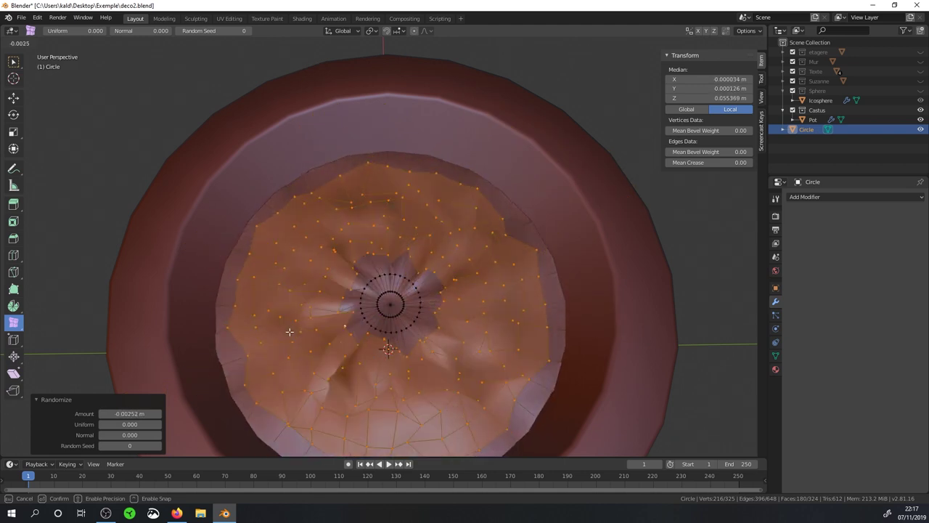
left_click_drag(289, 331, 290, 332)
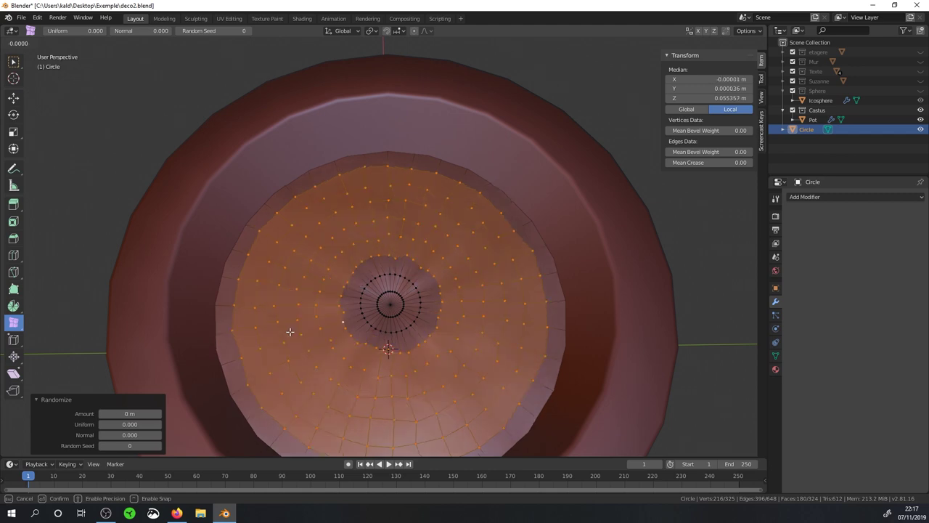
left_click(289, 332)
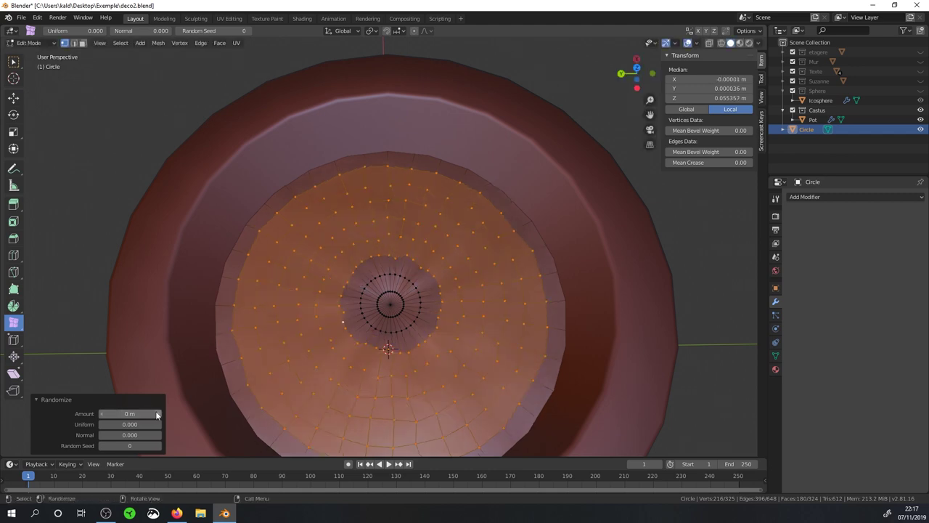
left_click_drag(128, 414, 135, 414)
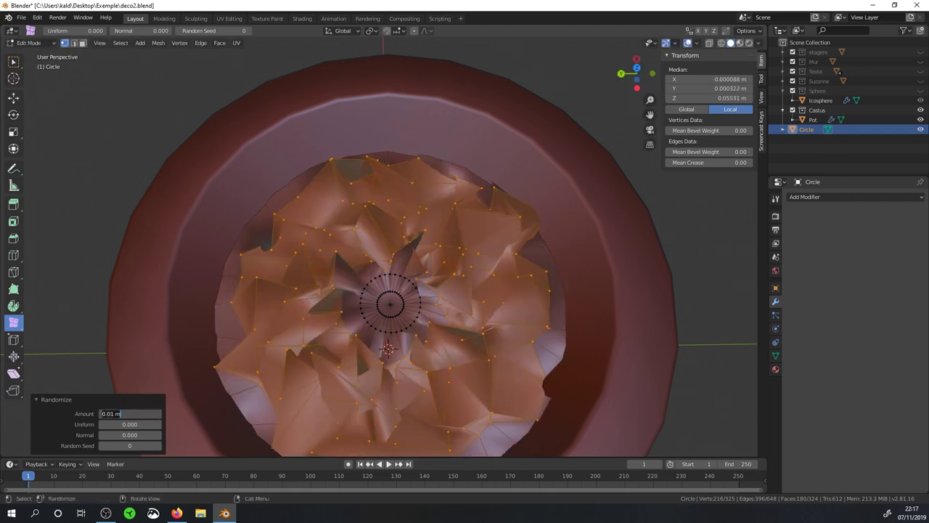
type("0")
key("Return")
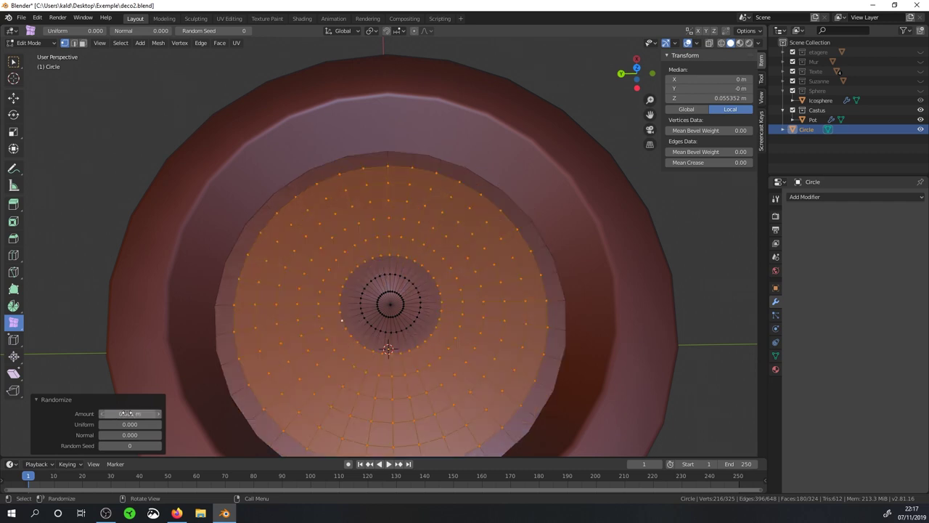
left_click(137, 412)
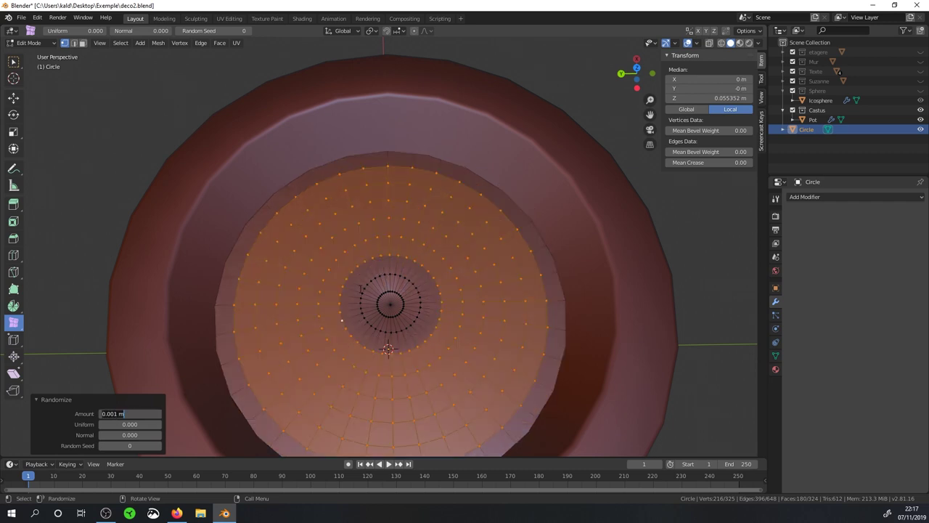
key("Return")
middle_click_drag(364, 294, 367, 218)
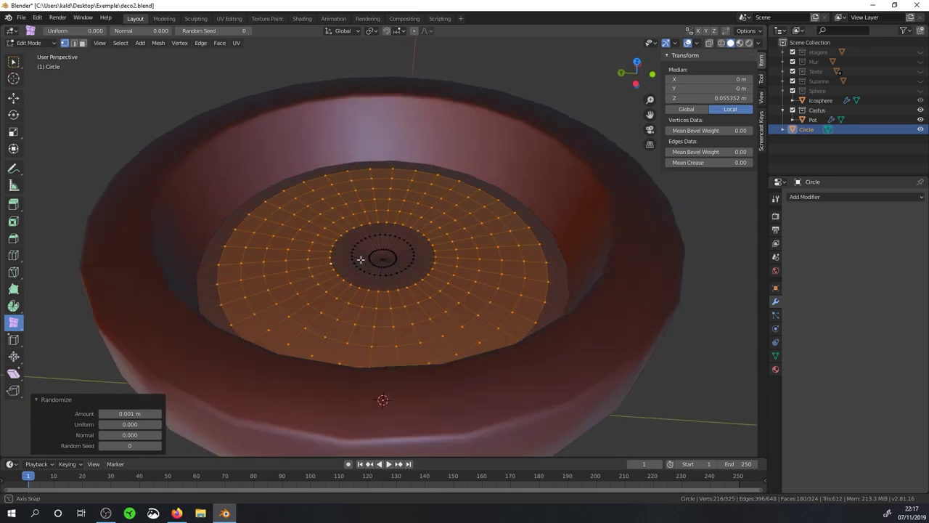
mouse_move(129, 413)
left_mouse_down()
mouse_move(145, 413)
mouse_move(132, 413)
left_mouse_up()
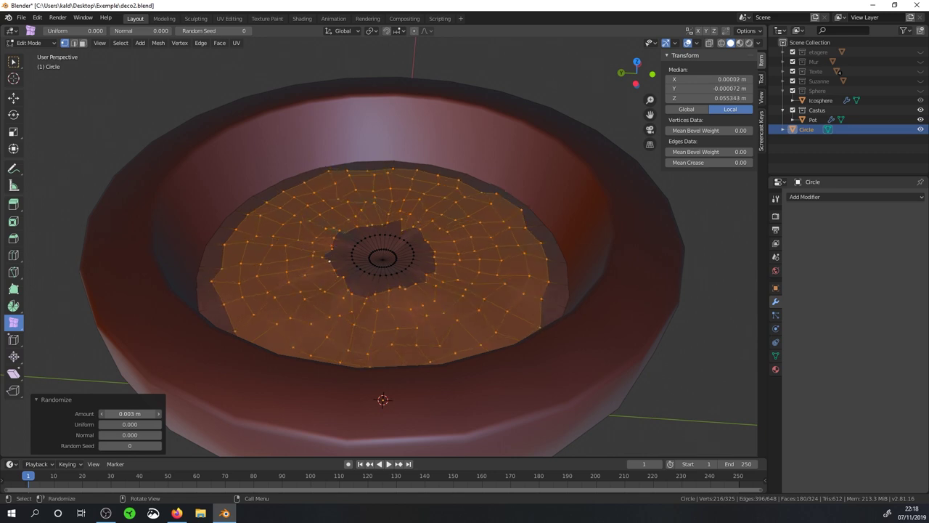
left_click_drag(132, 413, 133, 413)
mouse_move(291, 276)
middle_mouse_down()
mouse_move(305, 273)
mouse_move(379, 345)
mouse_move(387, 281)
middle_mouse_up()
key("Tab")
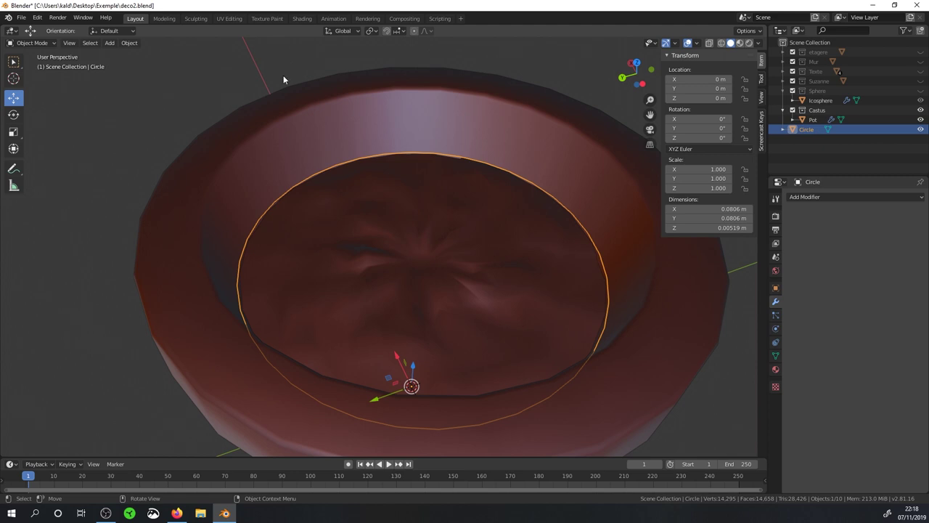
In Firefox, search CC0 Textures for 'mud' and browse the Ground #23 and #24 pages
left_click(178, 515)
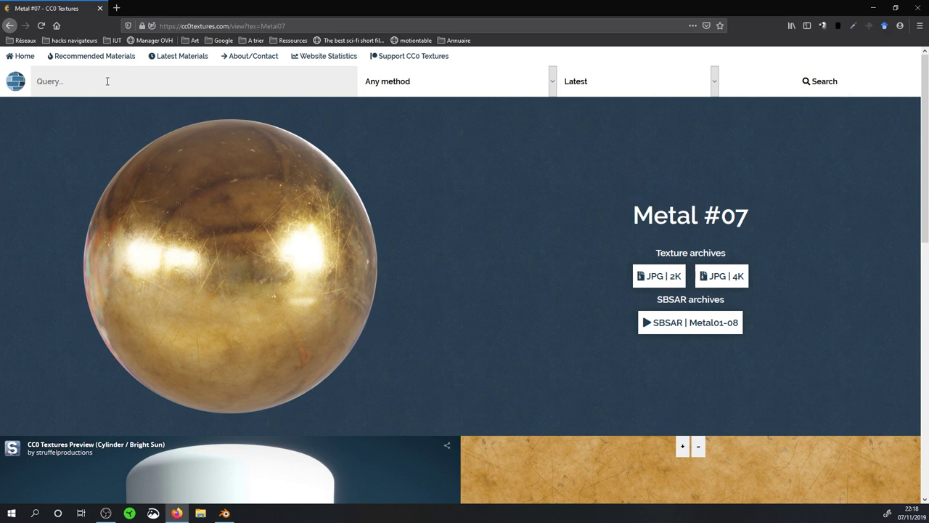
type("mud")
key("Return")
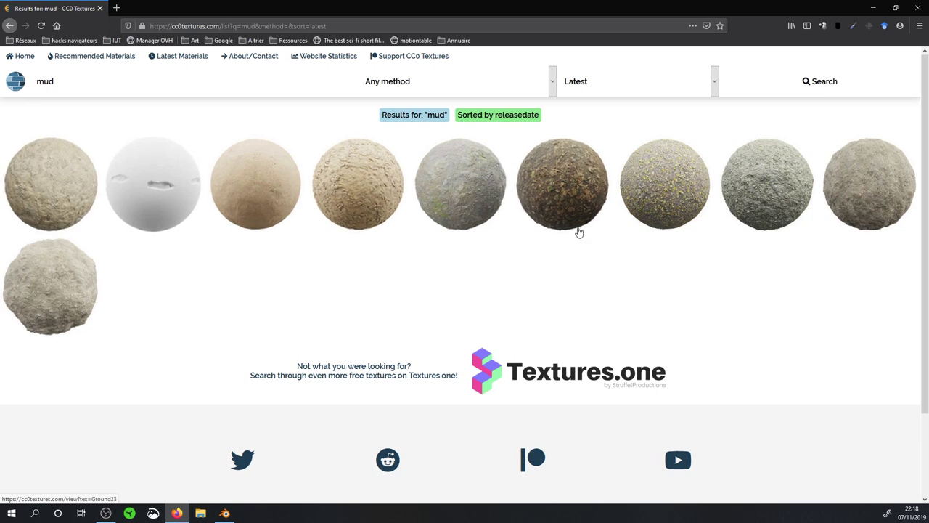
left_click(558, 201)
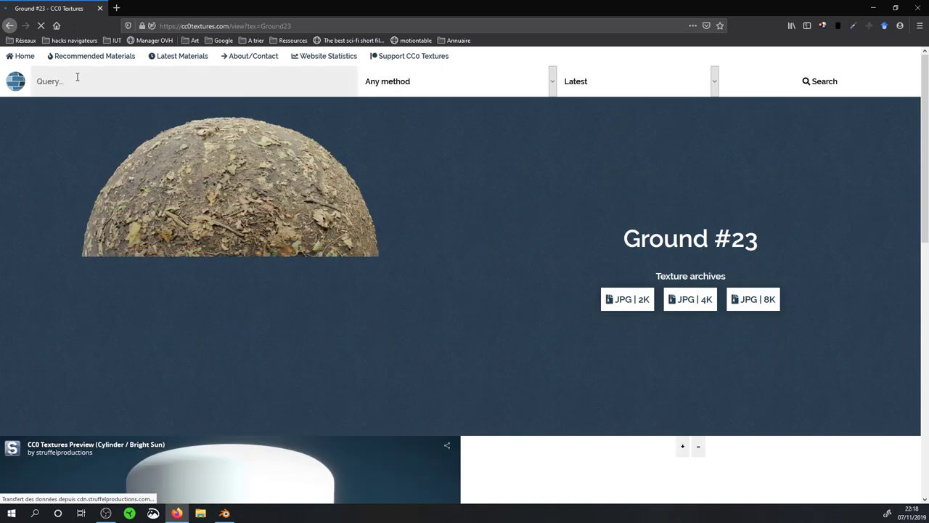
left_click(8, 26)
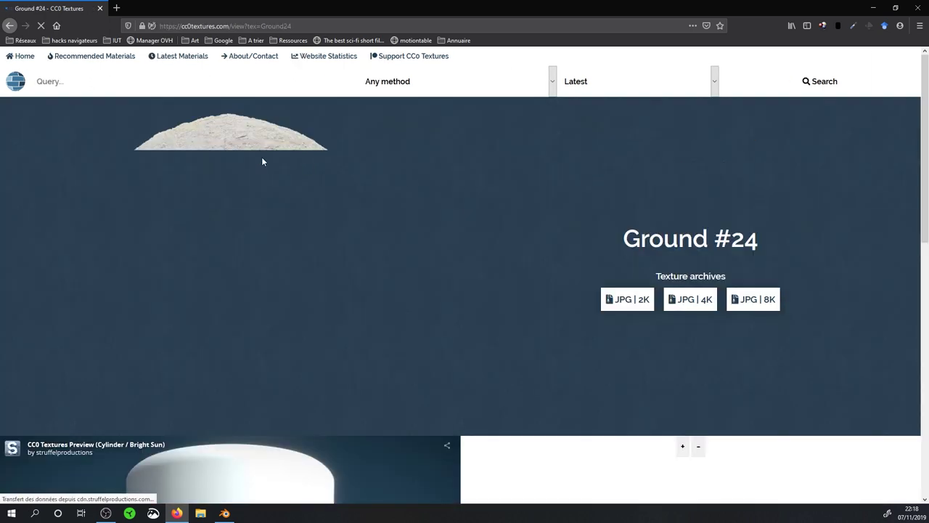
left_click(10, 26)
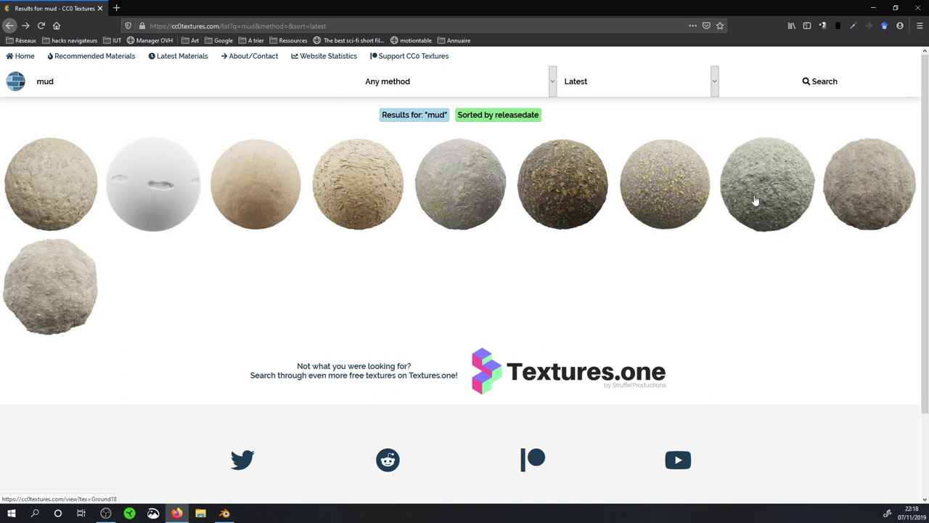
Replace the search term with 'ground' and run the search
left_click(70, 88)
key("ctrl+a")
type("gro")
key("Return")
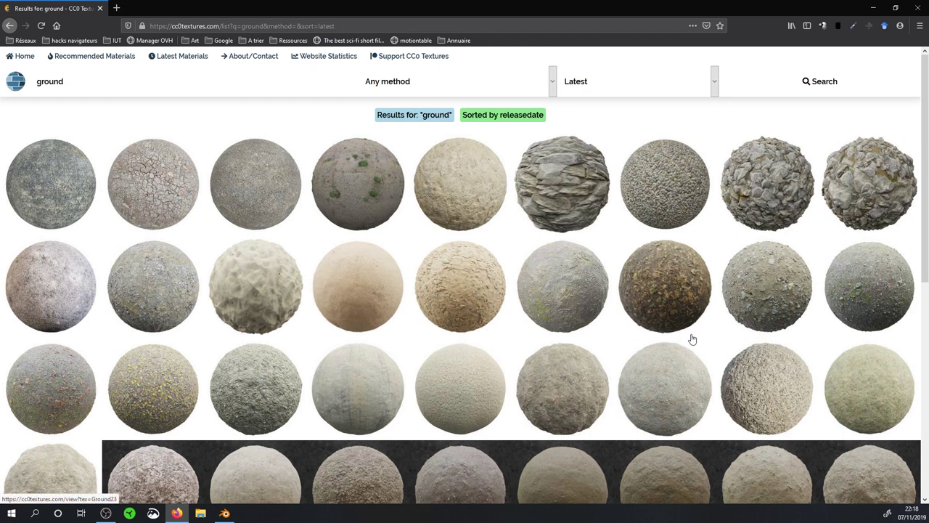
Open the CC0 Textures Ground #01 page and save its 2K JPG archive, Ground01.zip
scroll(692, 339, "down", 3)
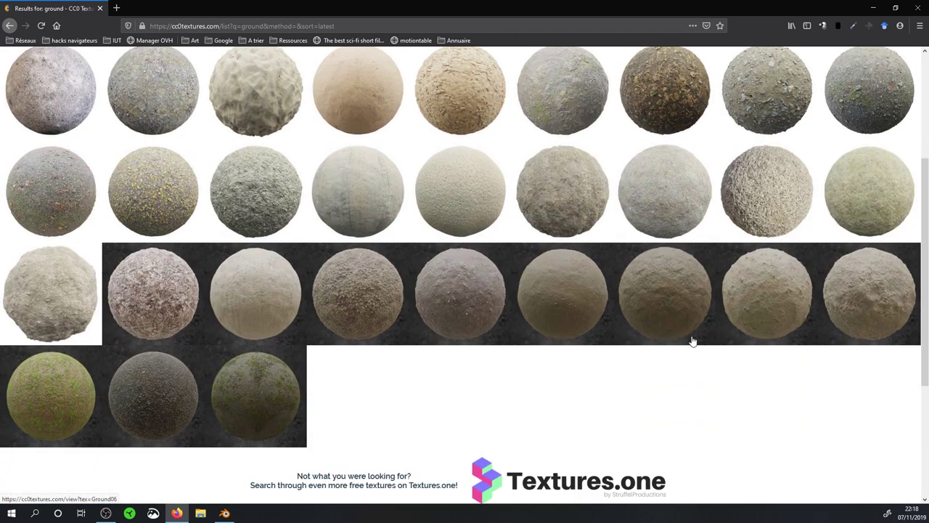
left_click(242, 393)
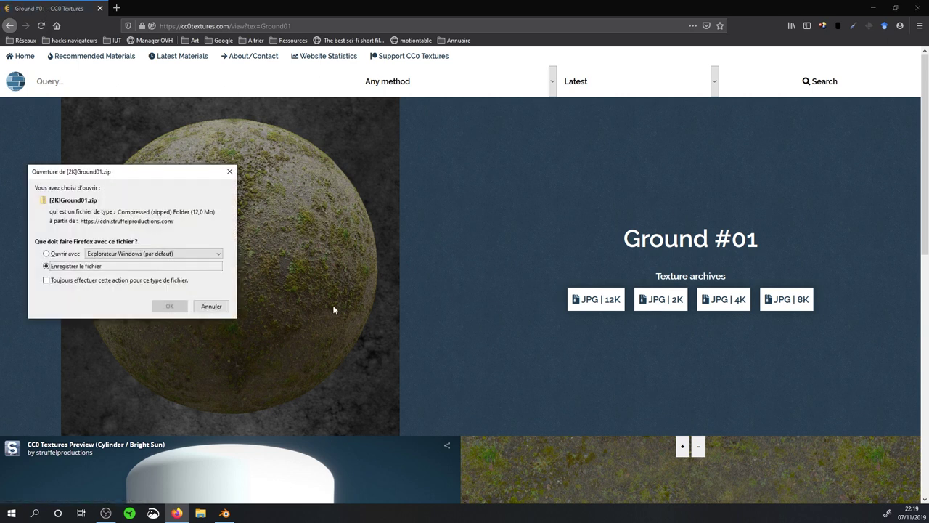
left_click(179, 310)
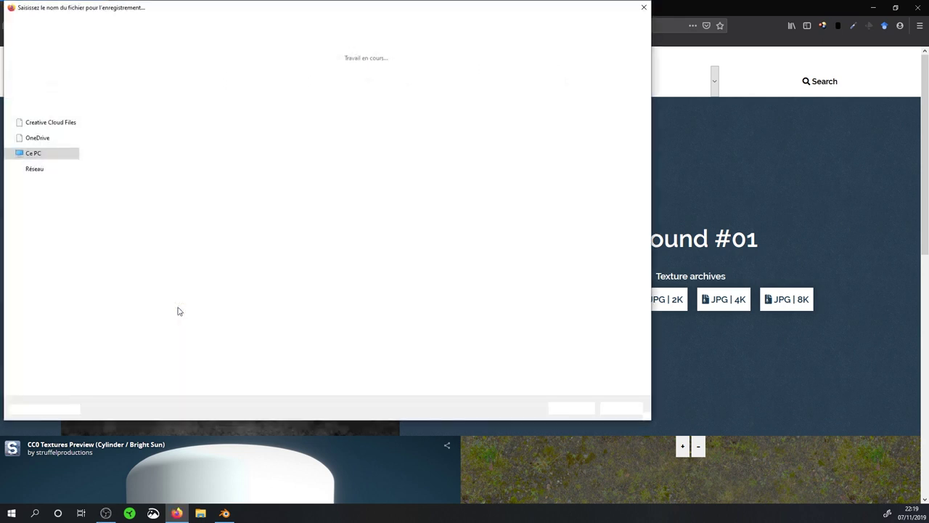
left_click(557, 408)
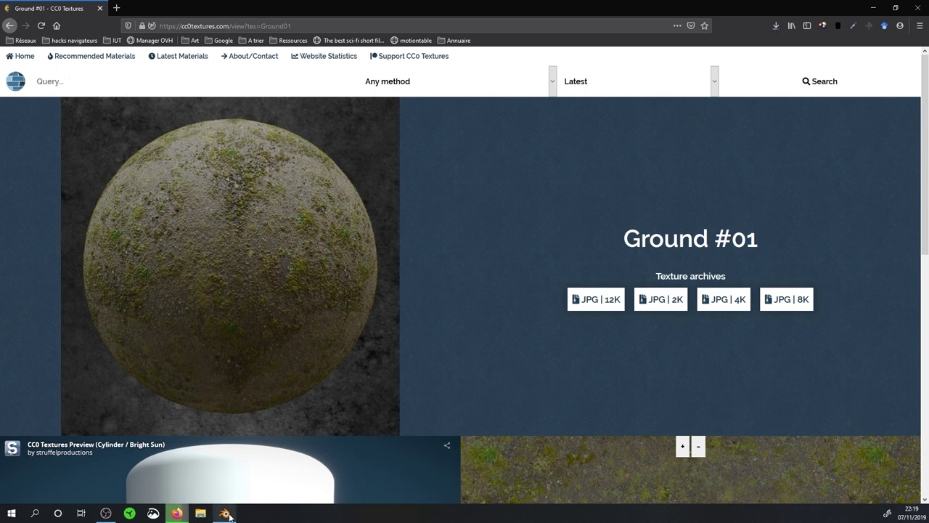
In the Shading workspace, give the soil circle a new Principled BSDF material named 'Terre'
left_click(225, 513)
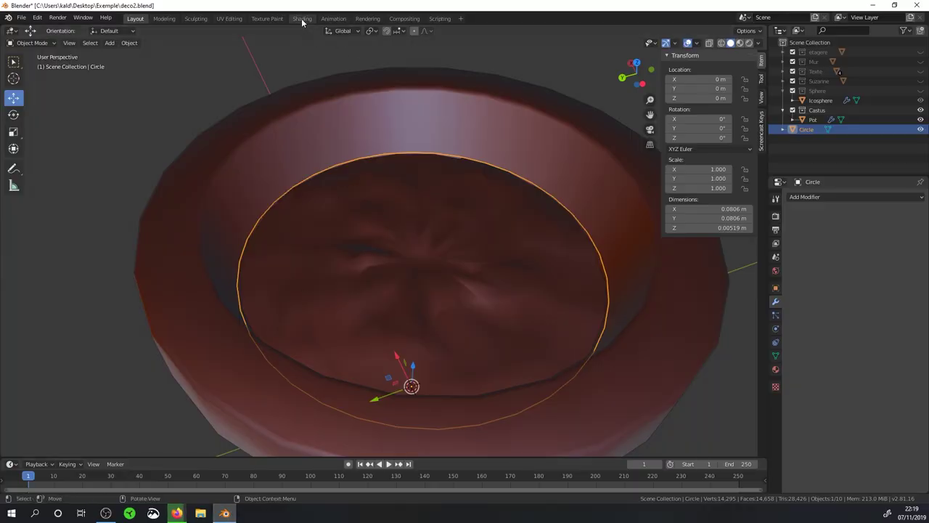
left_click(302, 19)
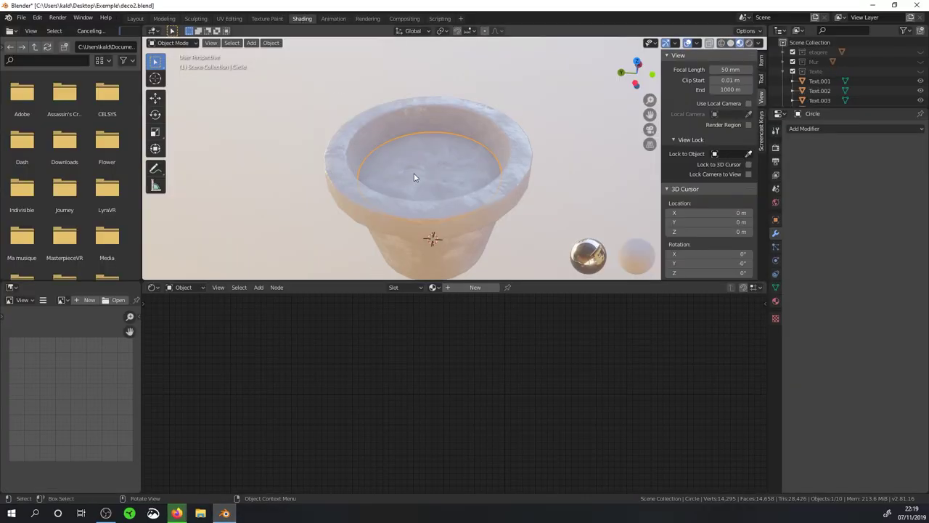
scroll(415, 171, "up", 4)
scroll(429, 214, "down", 2)
middle_click_drag(429, 214, 426, 208)
left_click(465, 288)
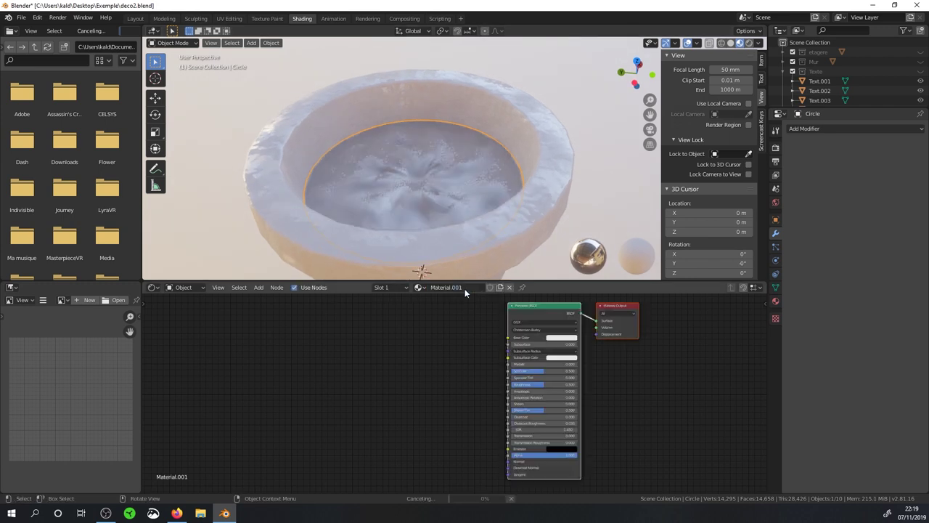
type("Terre")
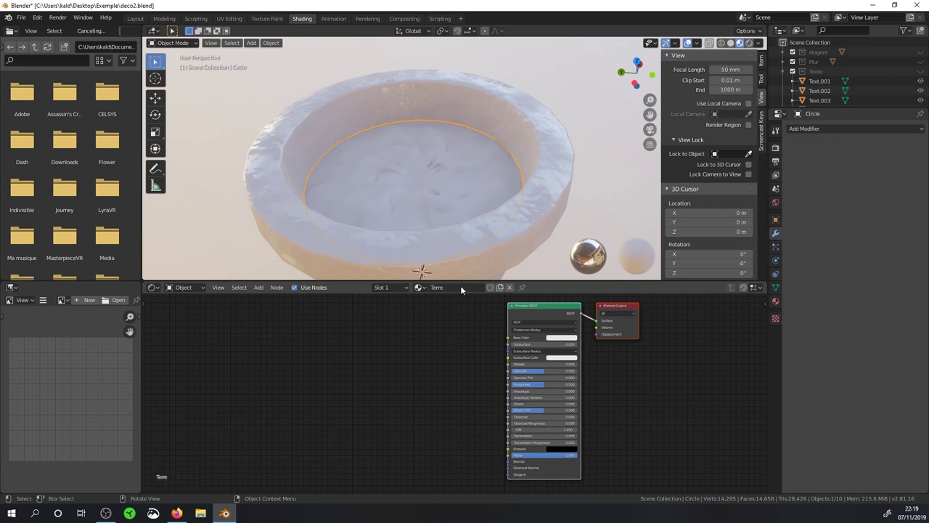
key("Return")
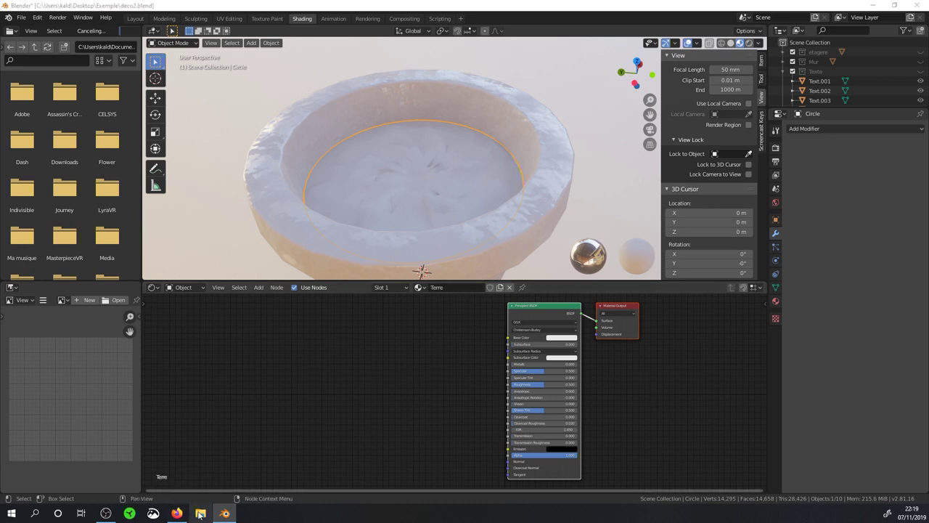
left_click(201, 513)
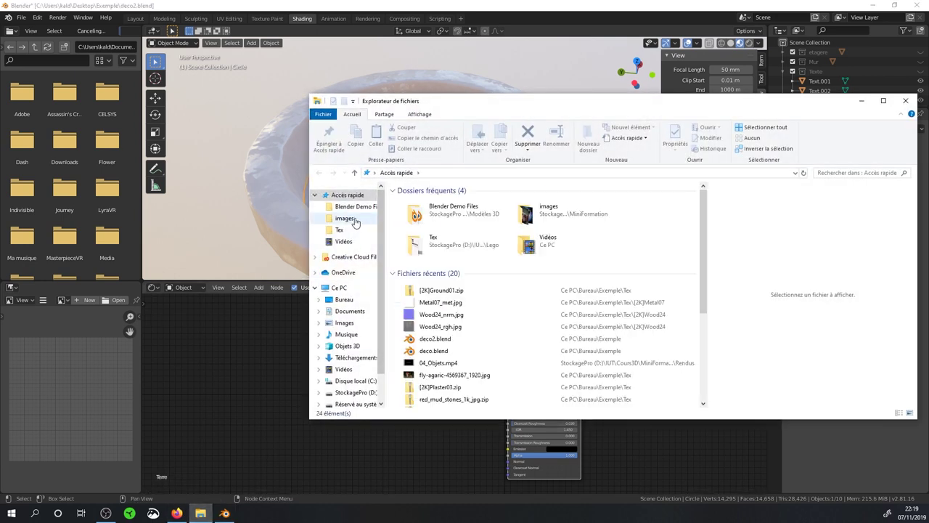
Extract [2K]Ground01.zip inside Bureau > Exemple > Tex and open the resulting [2K]Ground01 folder
left_click(352, 296)
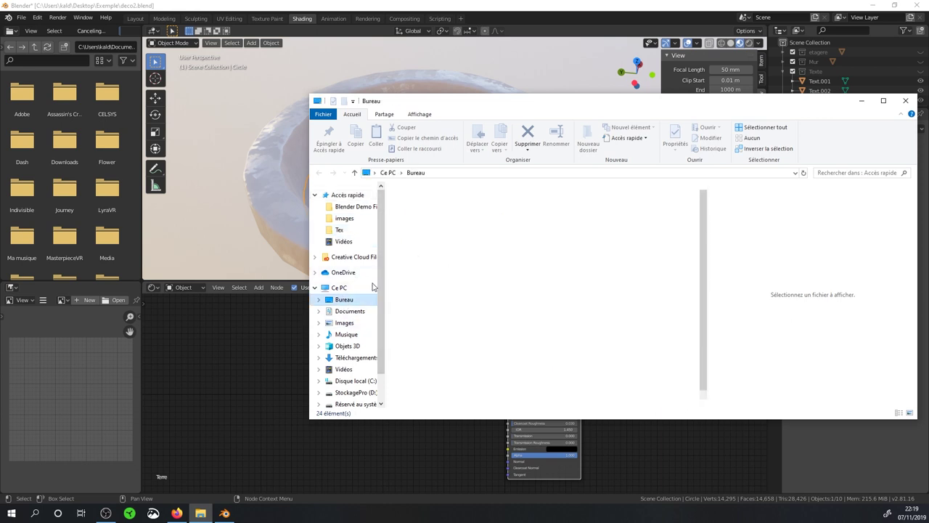
double_click(418, 215)
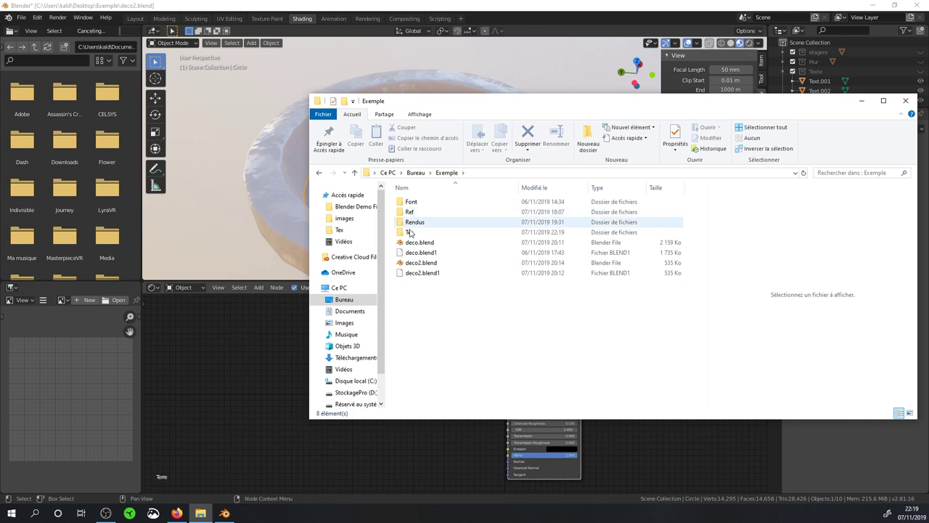
double_click(410, 232)
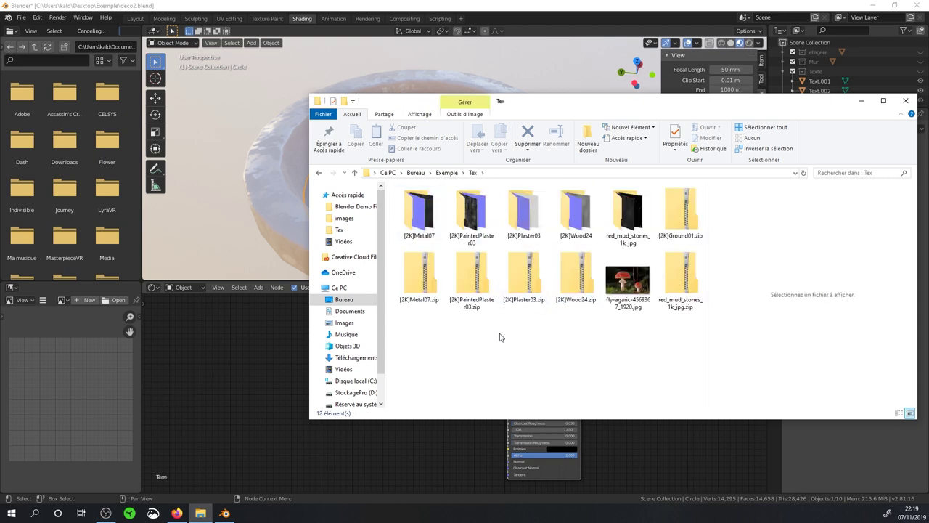
left_click(675, 222)
right_click(674, 222)
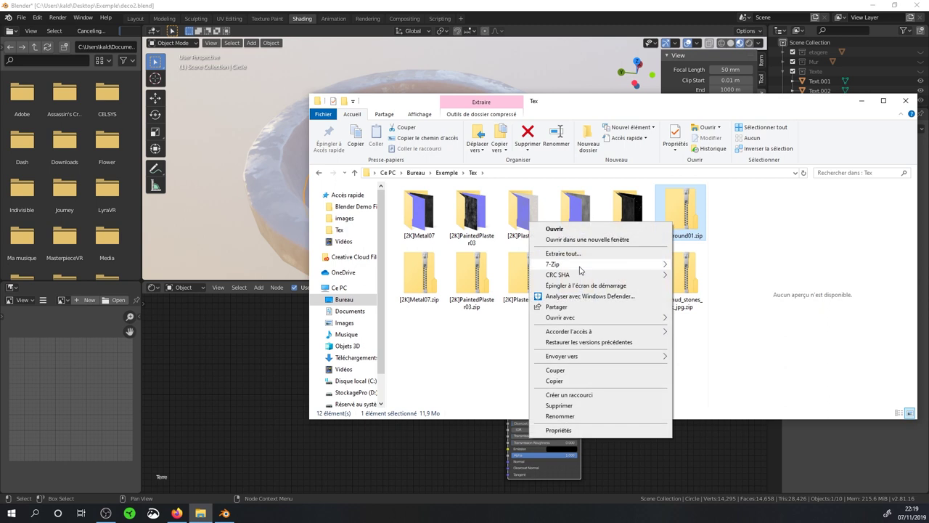
mouse_move(581, 265)
left_click(702, 308)
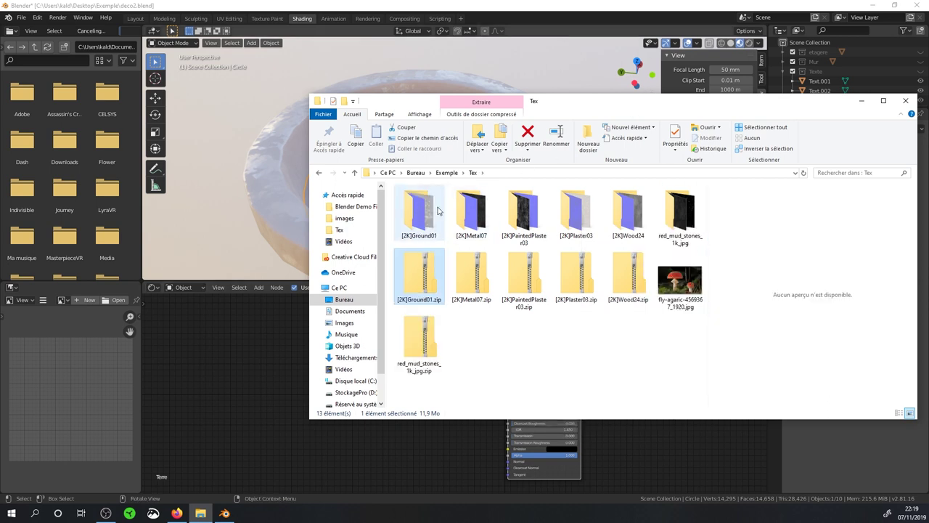
double_click(417, 212)
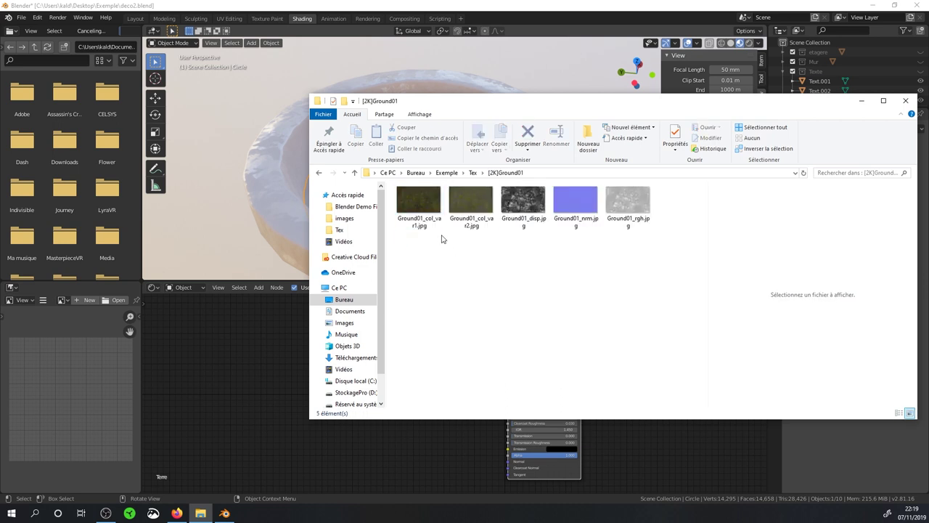
Compare the Ground01 colour texture variants and pick the darker Ground01_col_var1.jpg
left_click(432, 210)
left_click(472, 209)
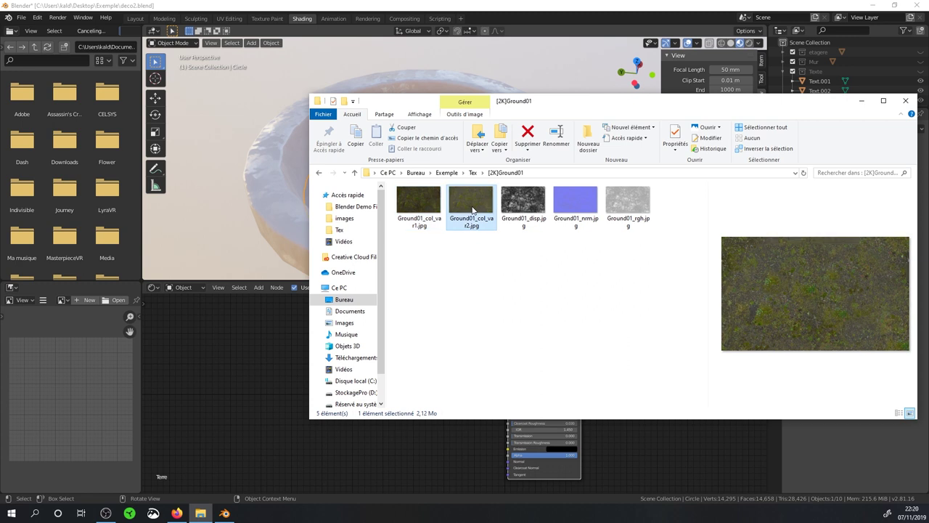
left_click(412, 212)
left_click(465, 208)
left_click(421, 216)
left_click(456, 210)
left_click(422, 210)
left_click(475, 208)
left_click(428, 211)
Drop Ground01_col_var1.jpg into the Terre material as an image node and hide Explorer
left_click_drag(431, 209, 254, 358)
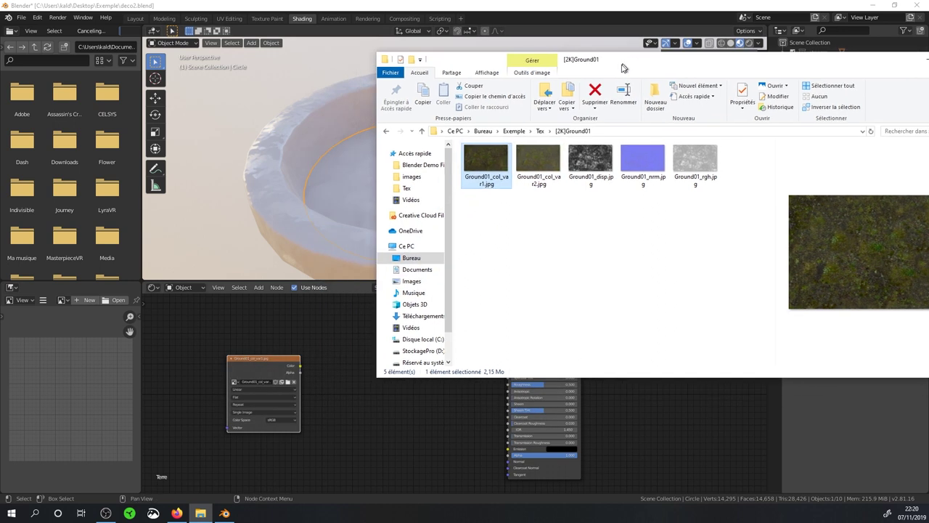
left_click_drag(560, 105, 308, 168)
left_click(610, 164)
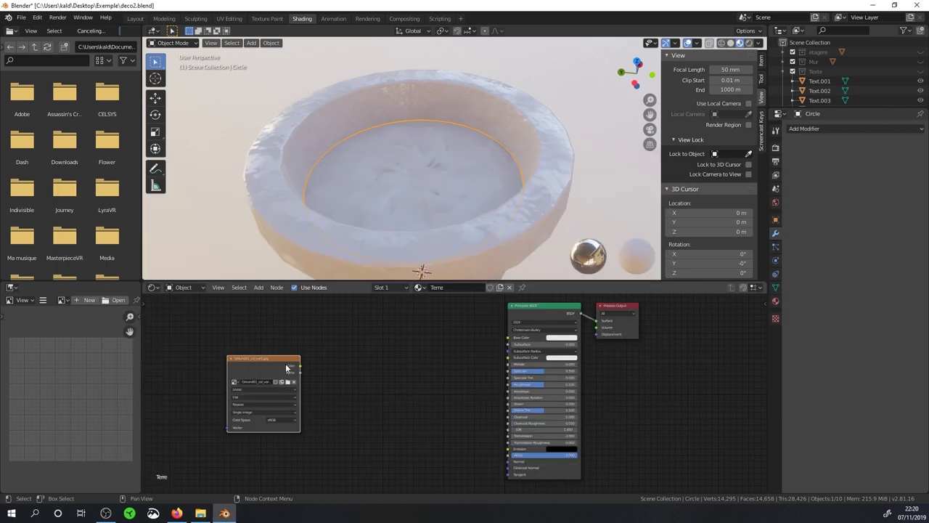
left_click_drag(299, 369, 324, 370)
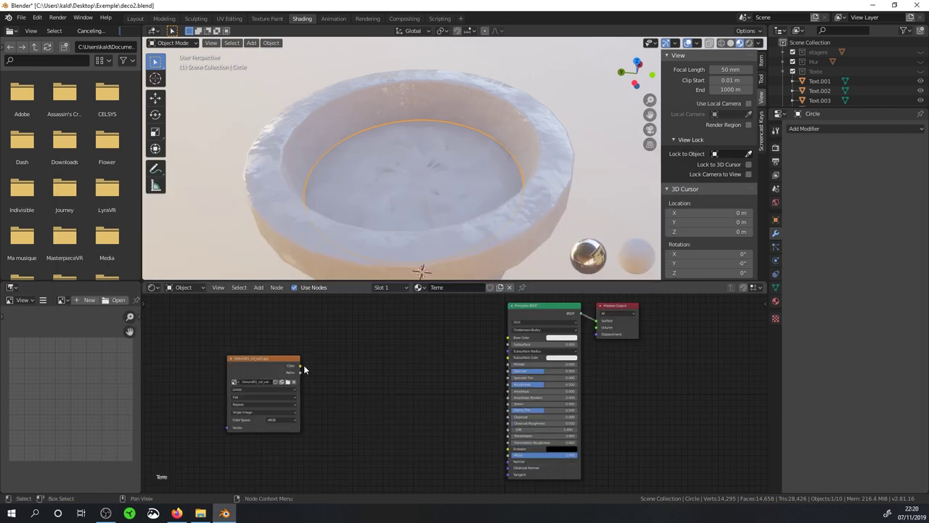
Link the ground image's Color to the Base Color and reposition the image node
left_click_drag(325, 369, 509, 338)
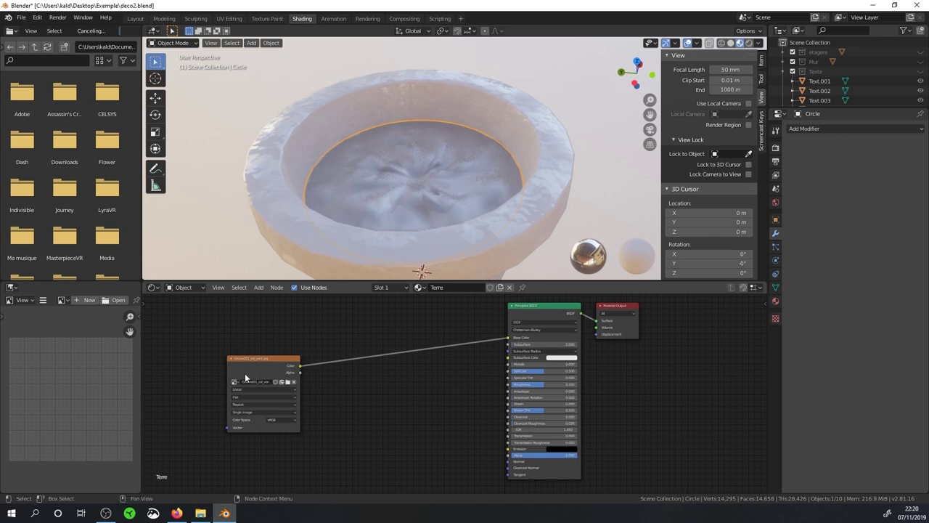
left_click_drag(254, 369, 302, 350)
middle_click_drag(391, 244, 437, 217)
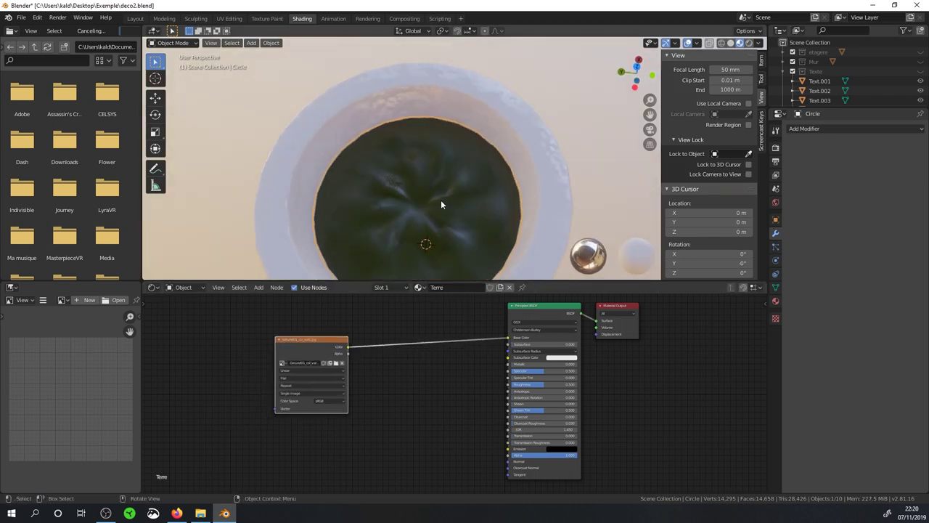
scroll(441, 200, "up", 3)
scroll(440, 200, "up", 2)
scroll(416, 197, "up", 2)
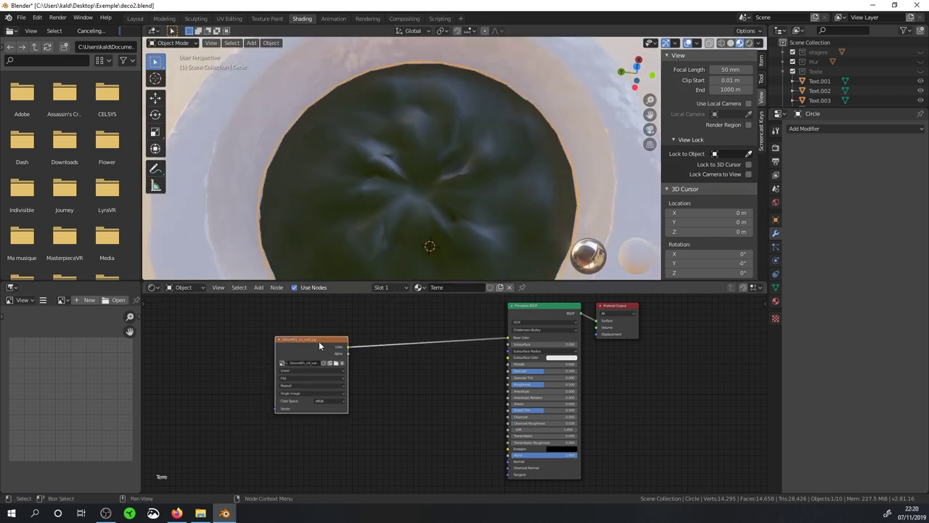
left_click_drag(318, 342, 389, 329)
middle_click_drag(384, 198, 384, 211)
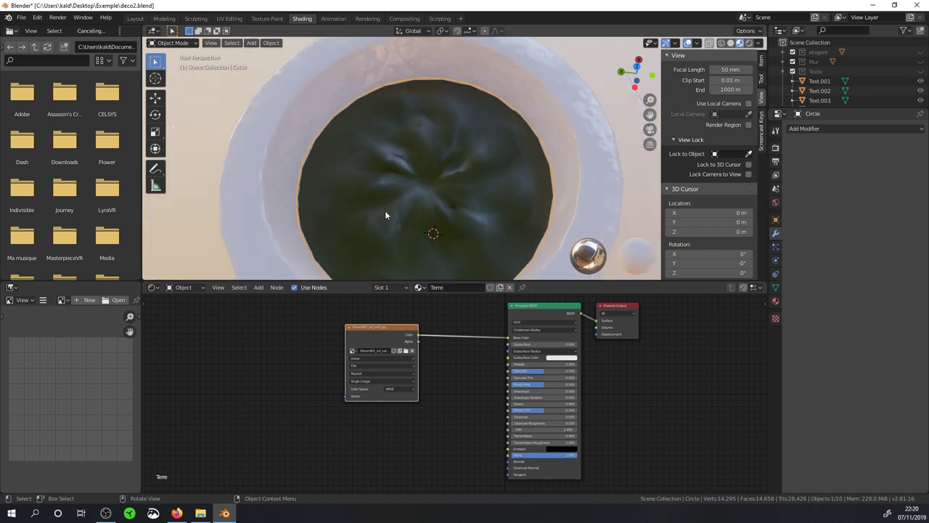
Add Texture Coordinate and Mapping nodes with Ctrl+T, feed UV into Mapping, scale 5
key("ctrl")
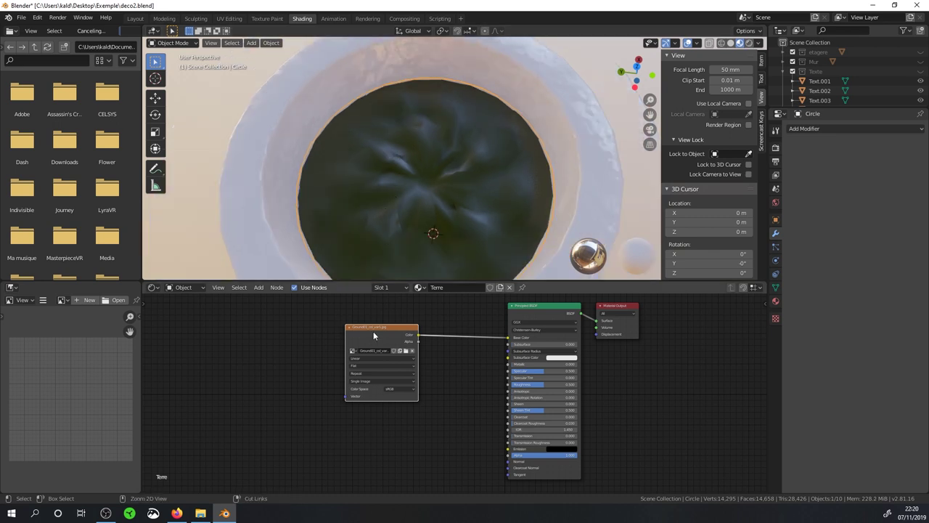
key("ctrl+t")
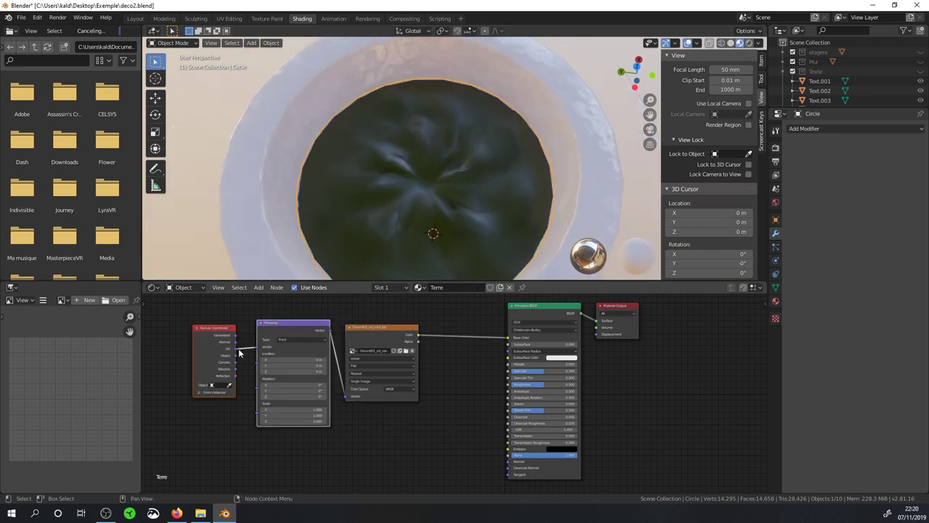
left_click_drag(237, 352, 257, 350)
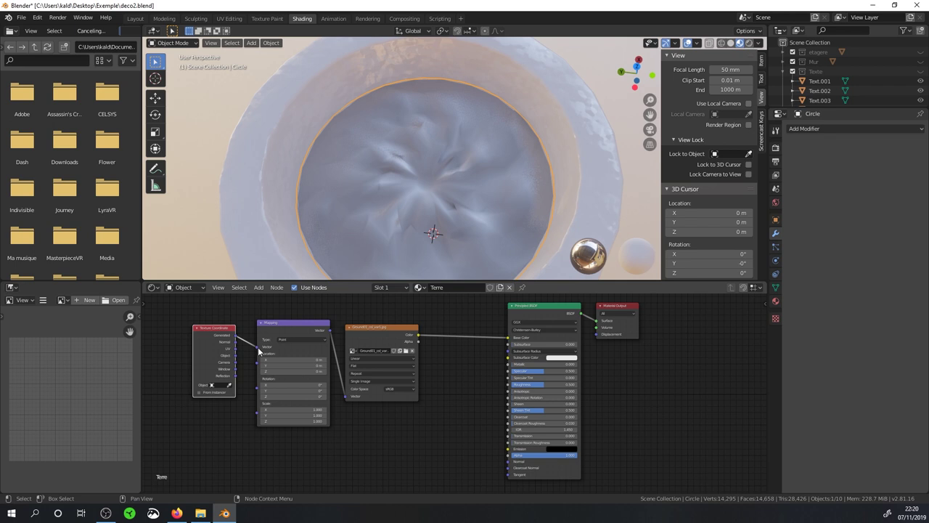
scroll(485, 194, "up", 2)
scroll(473, 219, "up", 3)
mouse_move(473, 219)
middle_mouse_down()
mouse_move(480, 182)
mouse_move(504, 165)
mouse_move(452, 183)
mouse_move(443, 199)
middle_mouse_up()
left_click(314, 410)
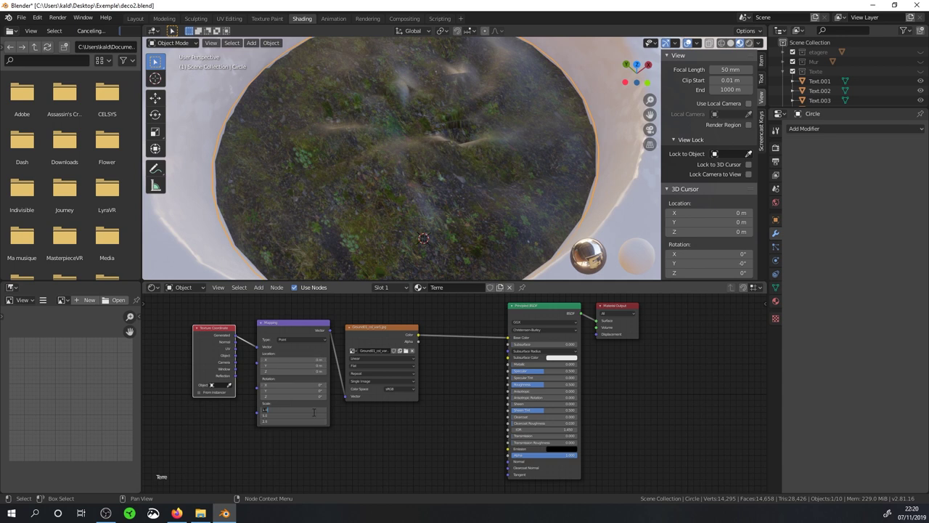
type("5")
key("Return")
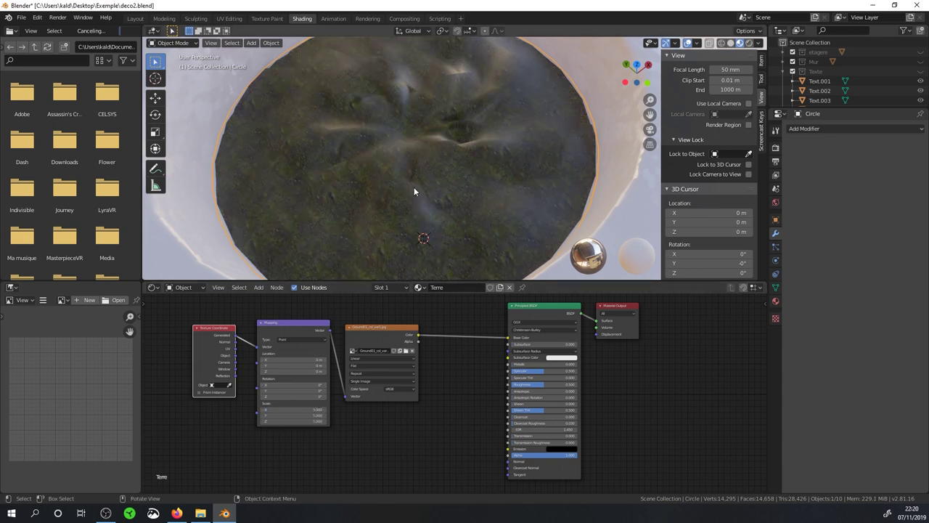
Move the colour image node up and right, then duplicate it
mouse_move(413, 189)
middle_mouse_down()
mouse_move(428, 241)
mouse_move(460, 186)
middle_mouse_up()
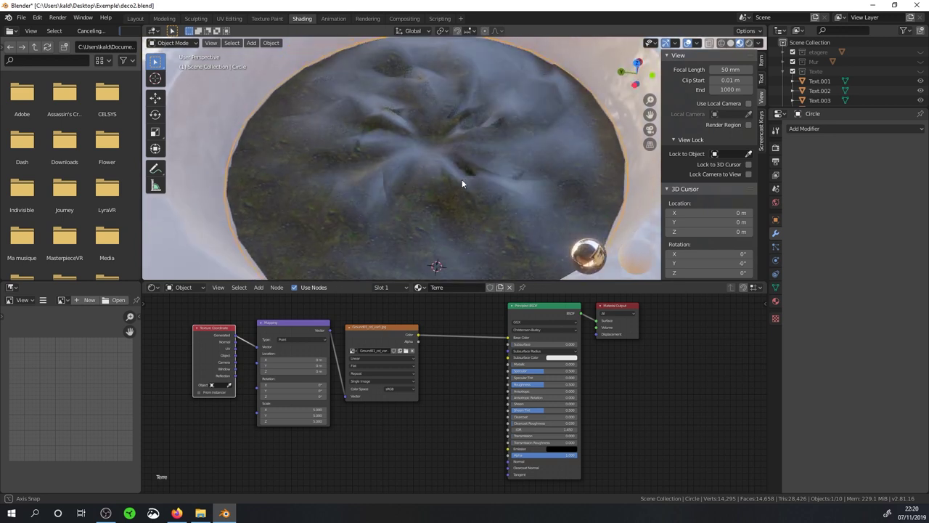
left_click_drag(379, 328, 388, 320)
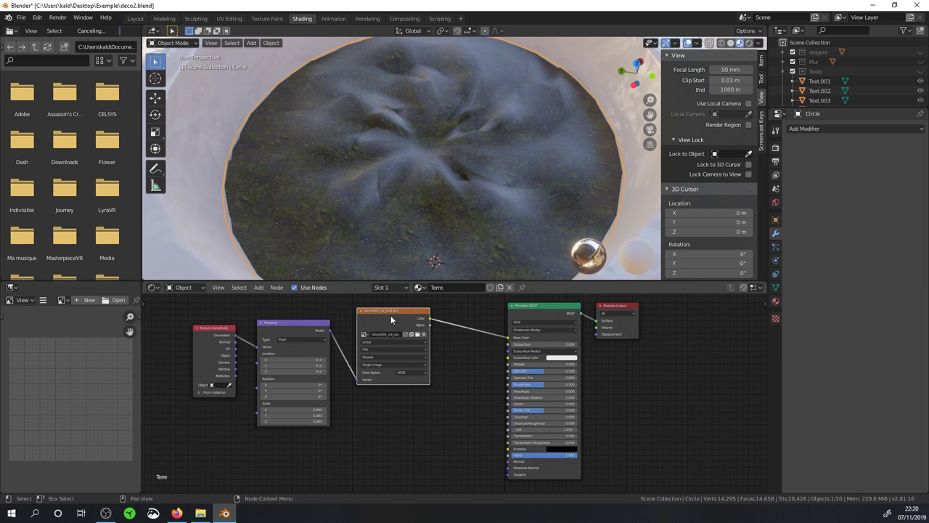
key("shift+d")
Load Ground01_rgh.jpg into the copy, link it to Roughness, and set it to Non-Color
left_click(395, 406)
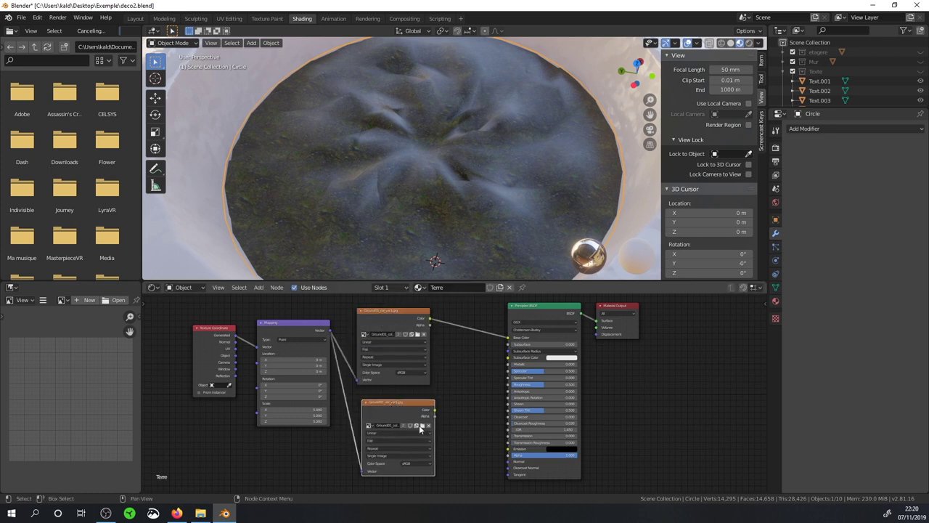
left_click(424, 426)
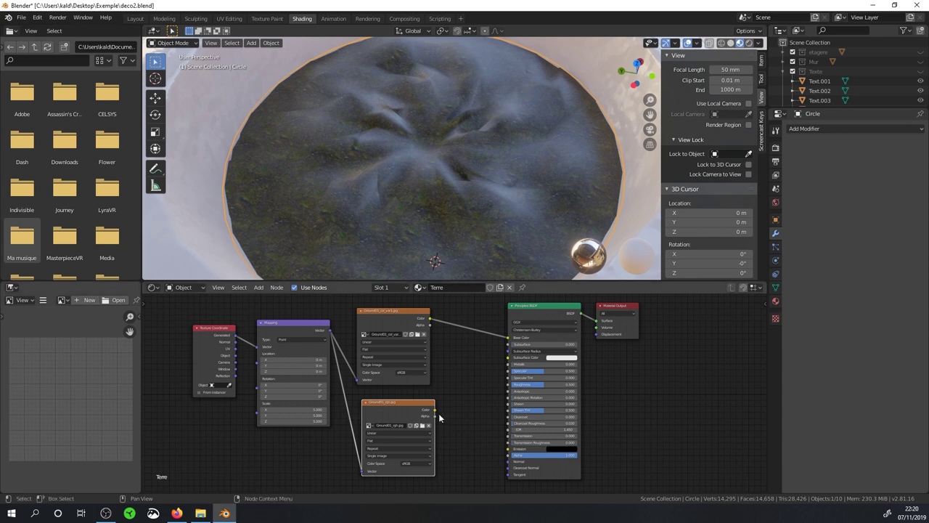
left_click_drag(435, 410, 488, 385)
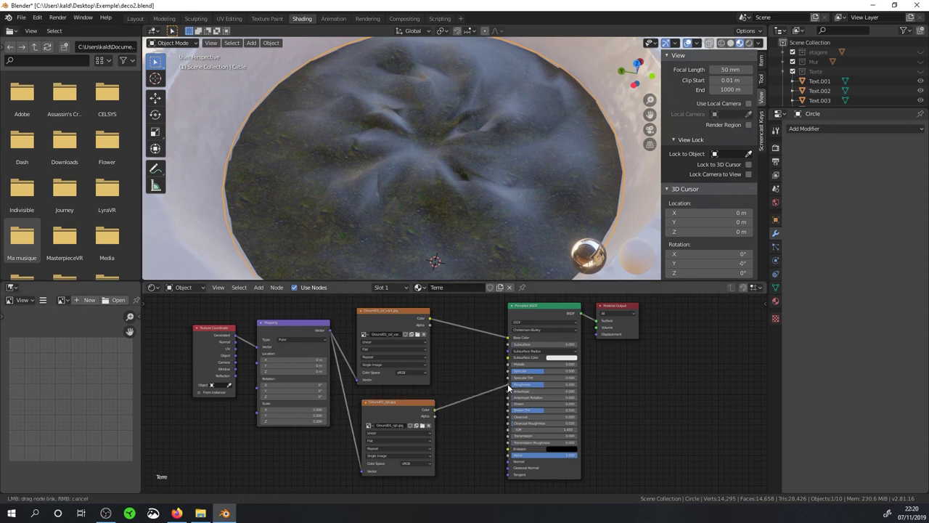
mouse_move(443, 214)
middle_mouse_down()
mouse_move(440, 199)
mouse_move(445, 215)
middle_mouse_up()
scroll(444, 215, "up", 3)
scroll(445, 218, "down", 3)
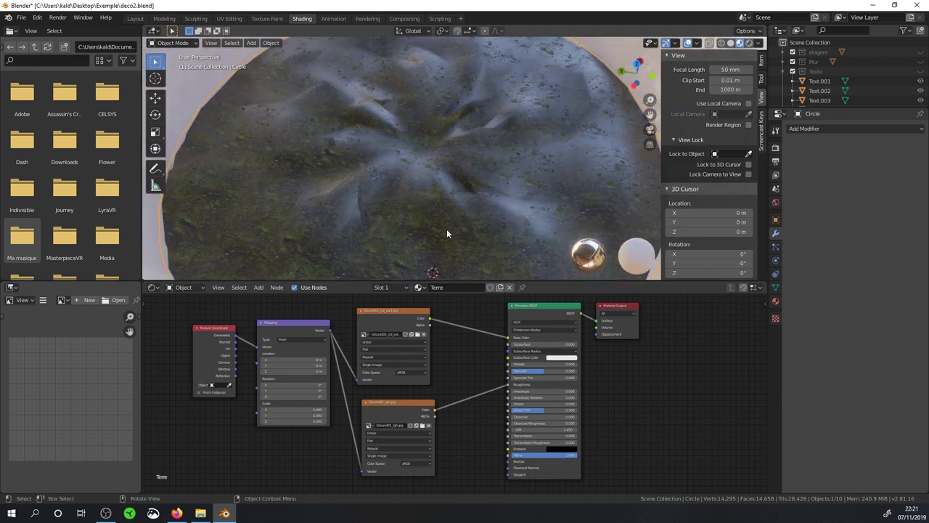
mouse_move(477, 398)
middle_mouse_down()
mouse_move(467, 393)
mouse_move(463, 365)
middle_mouse_up()
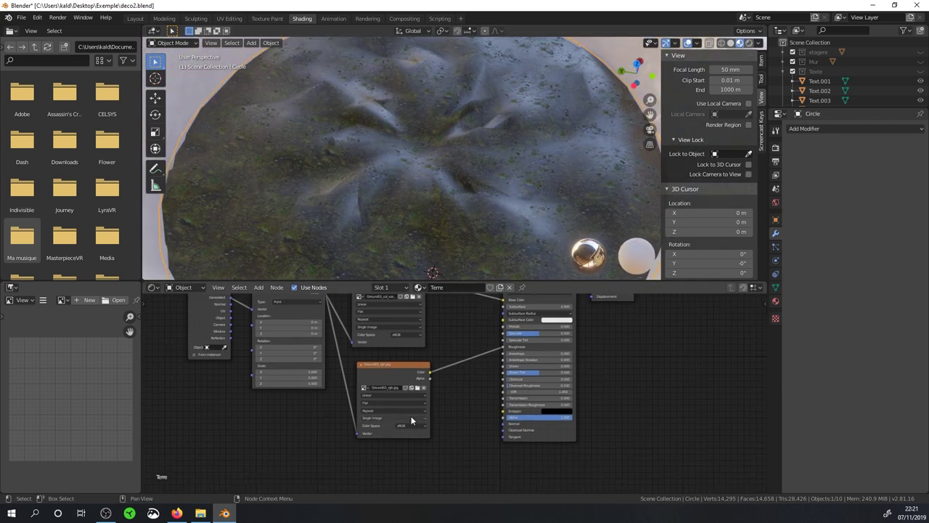
left_click(410, 427)
left_click(414, 452)
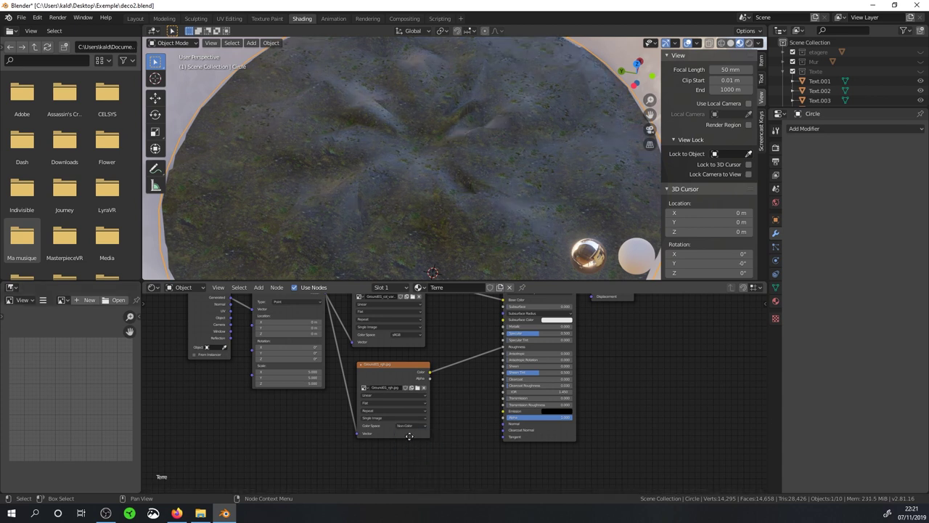
middle_click_drag(411, 436, 408, 415)
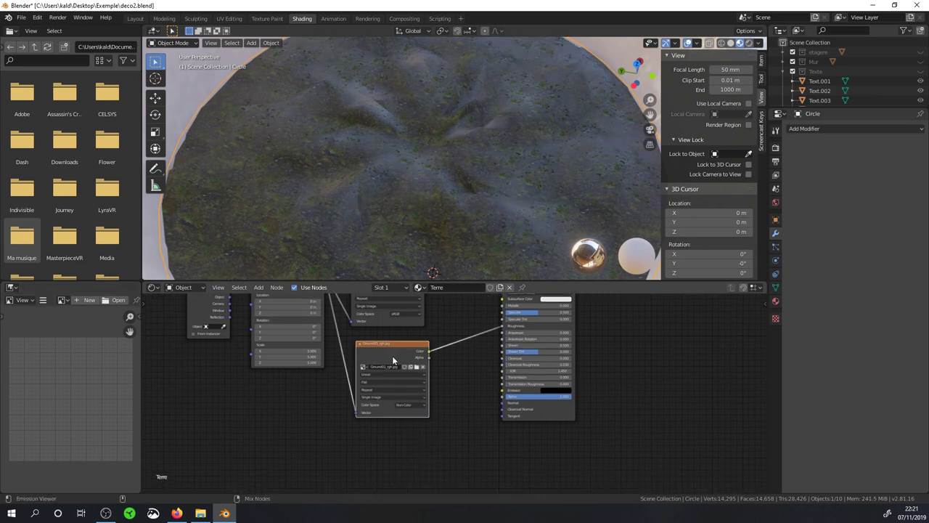
Duplicate the roughness node, load Ground01_nrm.jpg into it, and add a Normal Map node
key("shift+d")
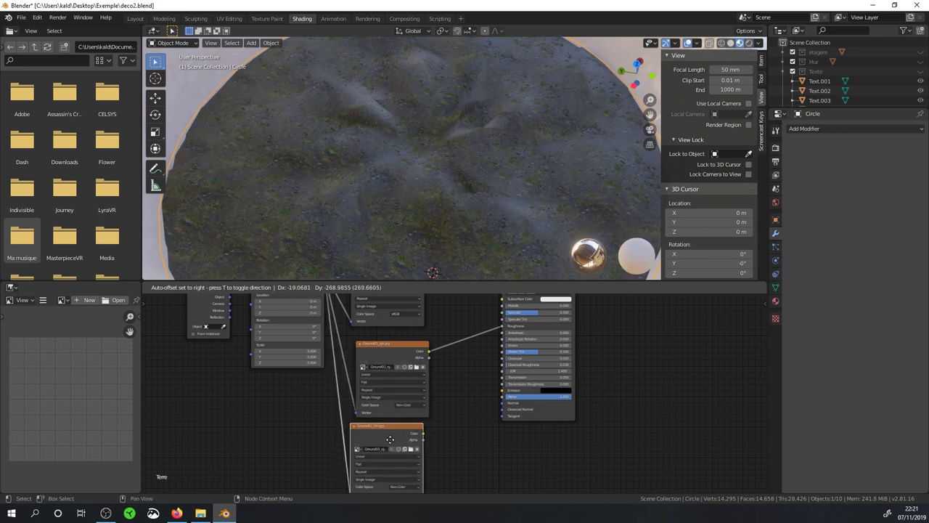
left_click(400, 433)
middle_click_drag(410, 462, 374, 421)
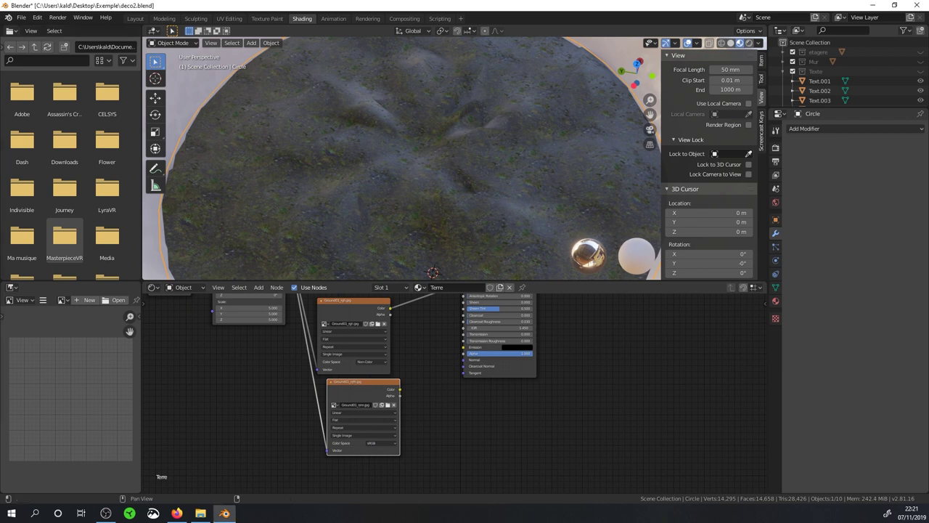
left_click_drag(64, 276, 363, 418)
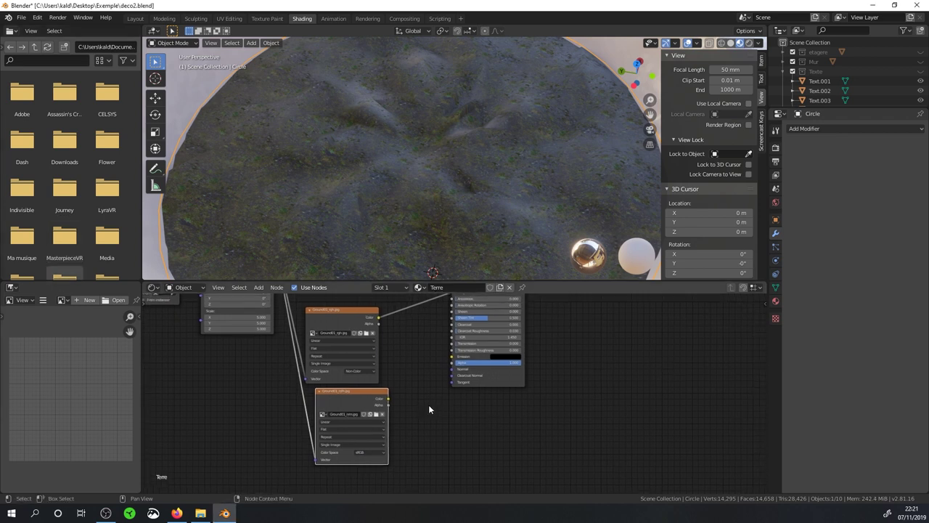
key("shift+a")
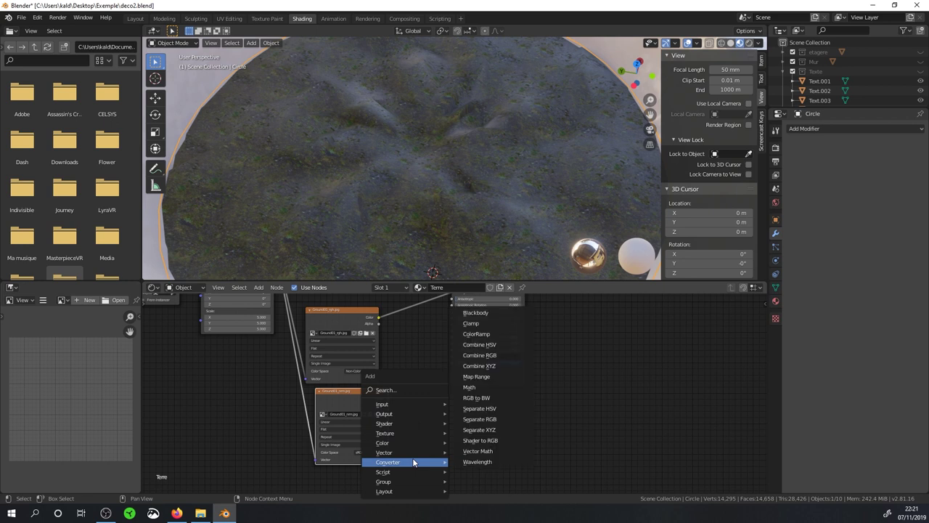
mouse_move(404, 452)
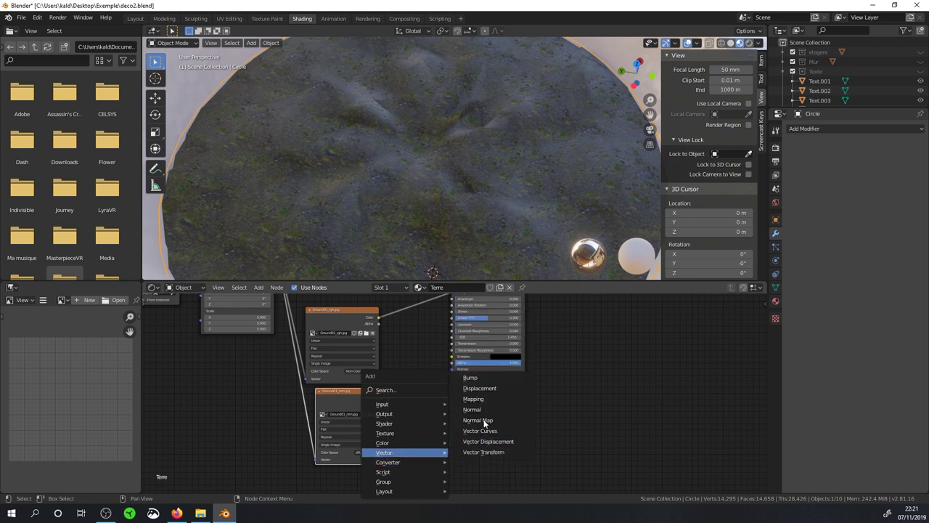
left_click(485, 423)
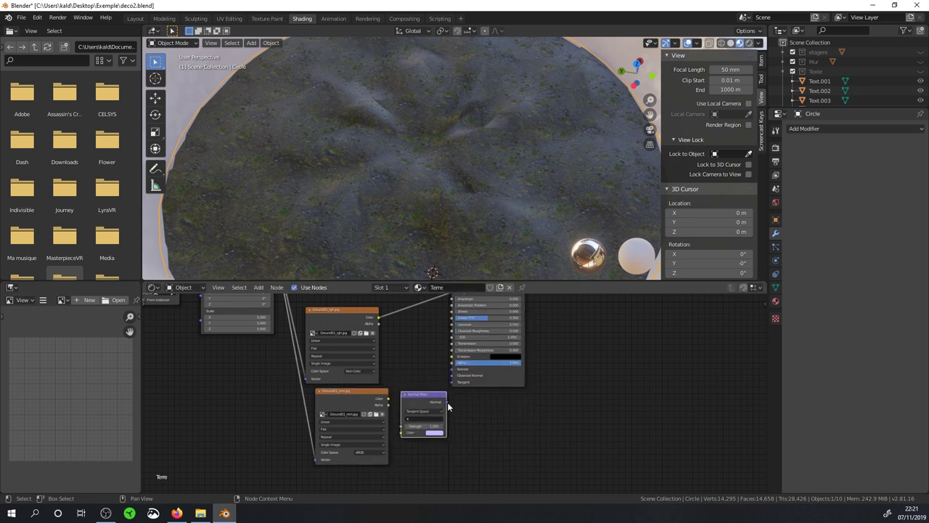
Route the Ground01_nrm image through the Normal Map into the shader's Normal and tidy the nodes
left_click_drag(447, 404, 454, 368)
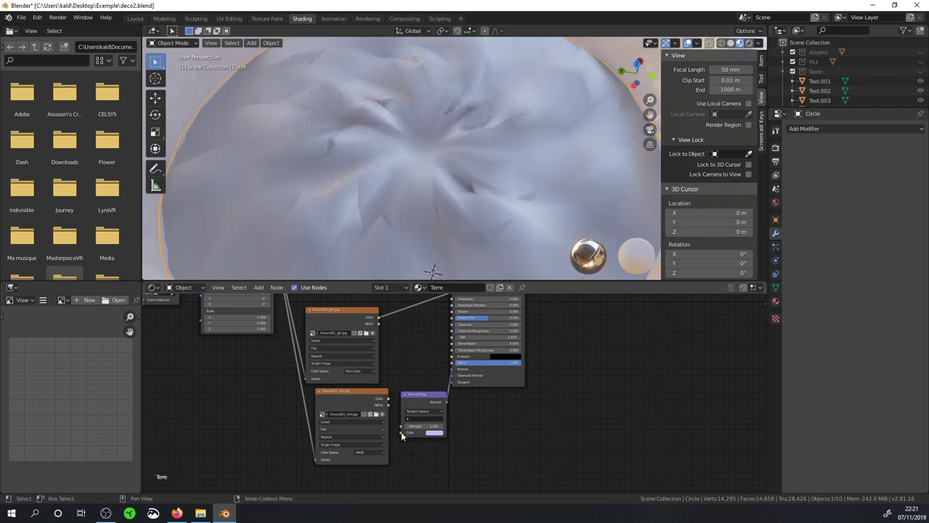
left_click_drag(390, 400, 402, 433)
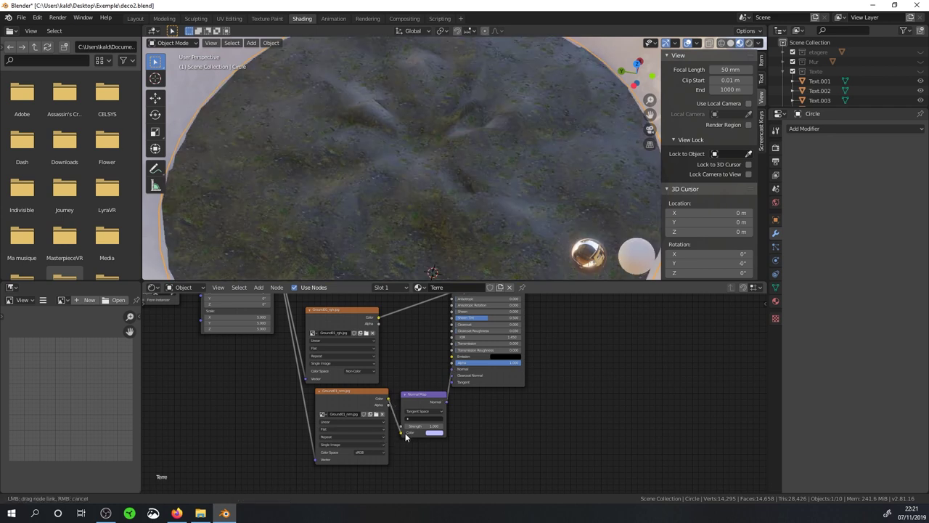
mouse_move(436, 225)
middle_mouse_down()
mouse_move(459, 204)
mouse_move(481, 242)
mouse_move(494, 208)
mouse_move(454, 230)
mouse_move(498, 193)
mouse_move(494, 201)
mouse_move(519, 223)
mouse_move(516, 242)
mouse_move(508, 255)
mouse_move(442, 197)
middle_mouse_up()
middle_click_drag(451, 193, 466, 192)
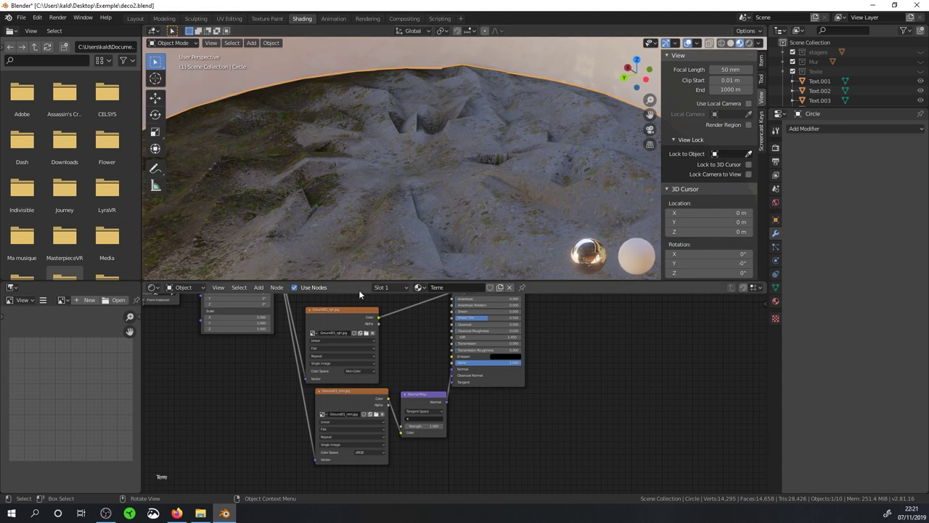
mouse_move(240, 332)
middle_mouse_down()
mouse_move(253, 409)
mouse_move(245, 440)
middle_mouse_up()
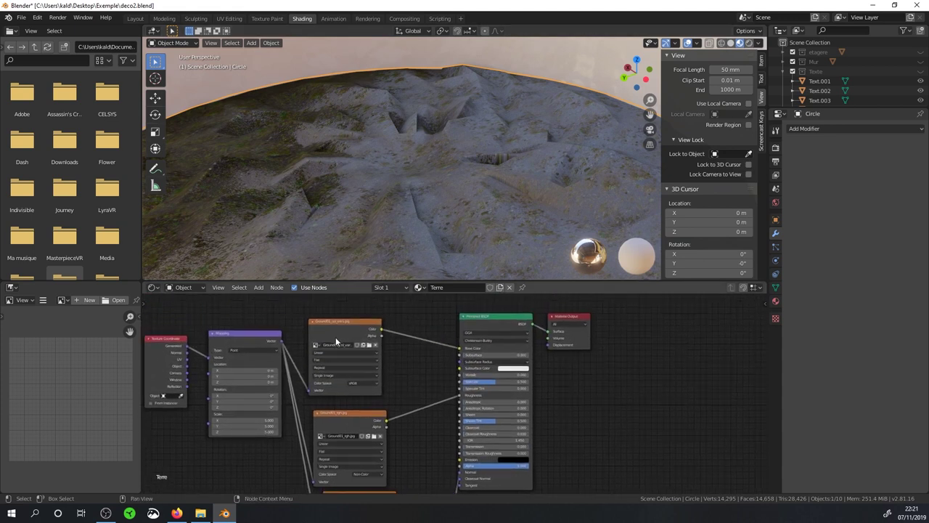
left_click_drag(337, 351, 341, 321)
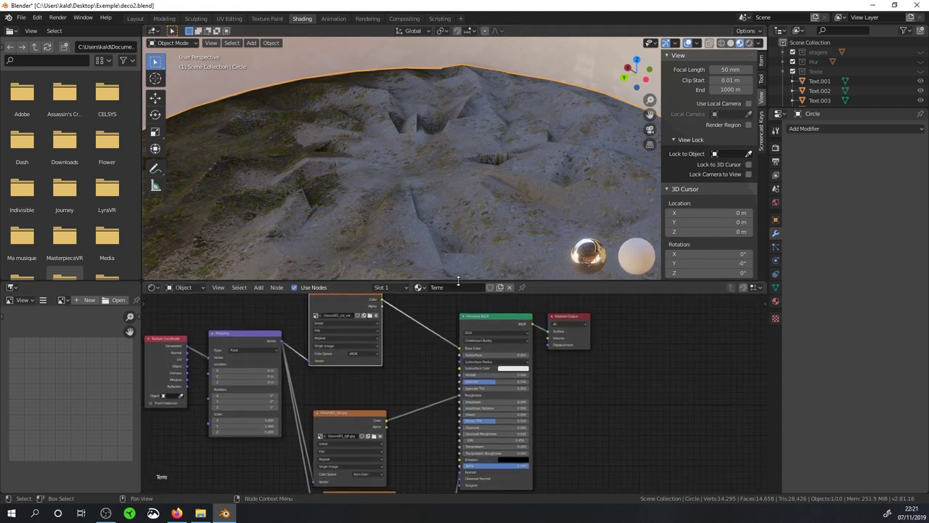
left_click_drag(367, 415, 362, 383)
key("shift+a")
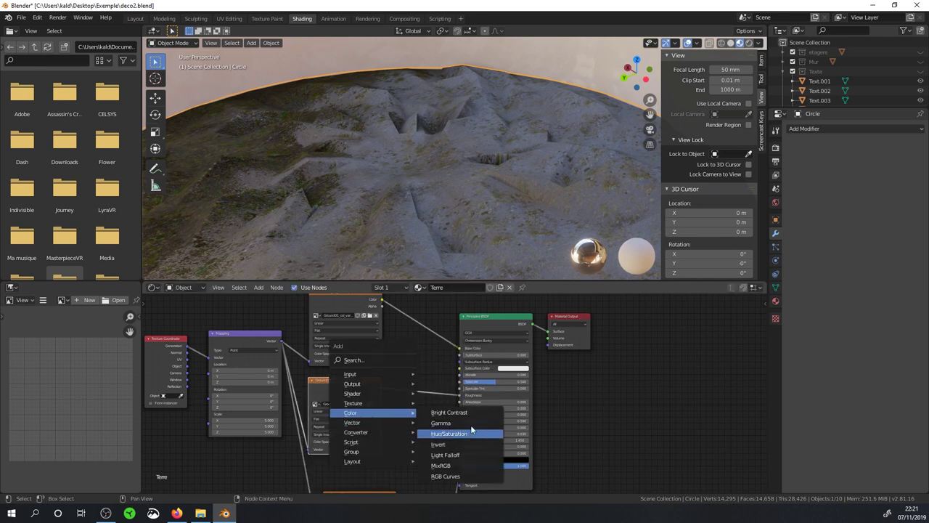
Insert an Invert colour node into the roughness link as a trial
left_click(258, 287)
mouse_move(272, 352)
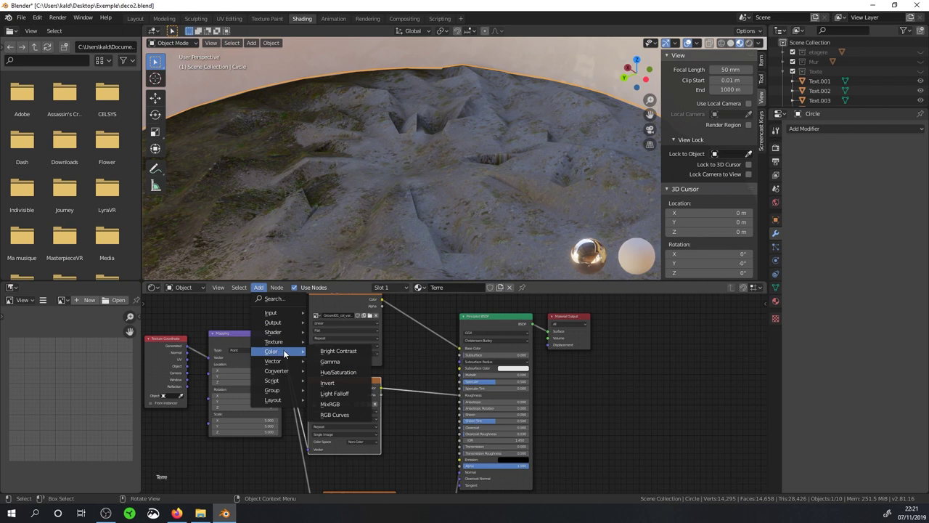
left_click(339, 385)
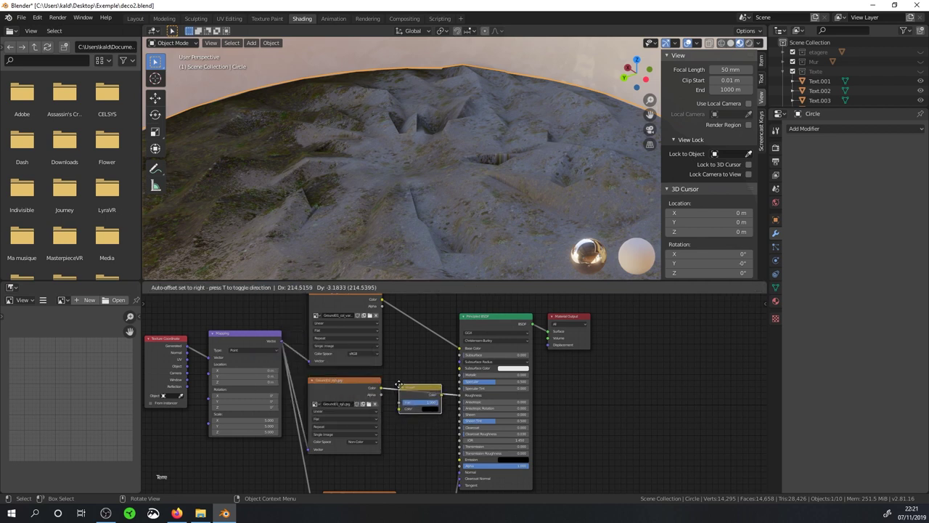
left_click(400, 389)
mouse_move(404, 212)
middle_mouse_down()
mouse_move(402, 233)
mouse_move(428, 222)
middle_mouse_up()
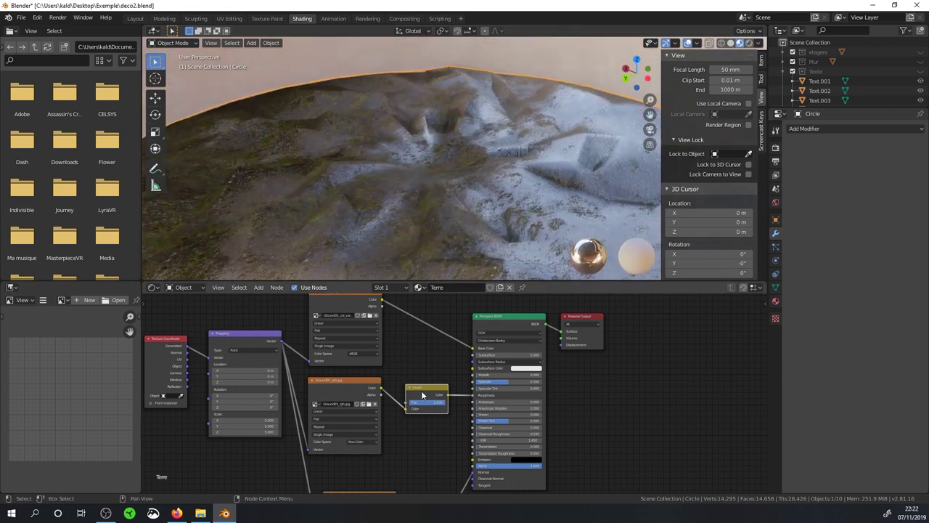
Delete the Invert node and link the roughness image straight back into the shader
key("x")
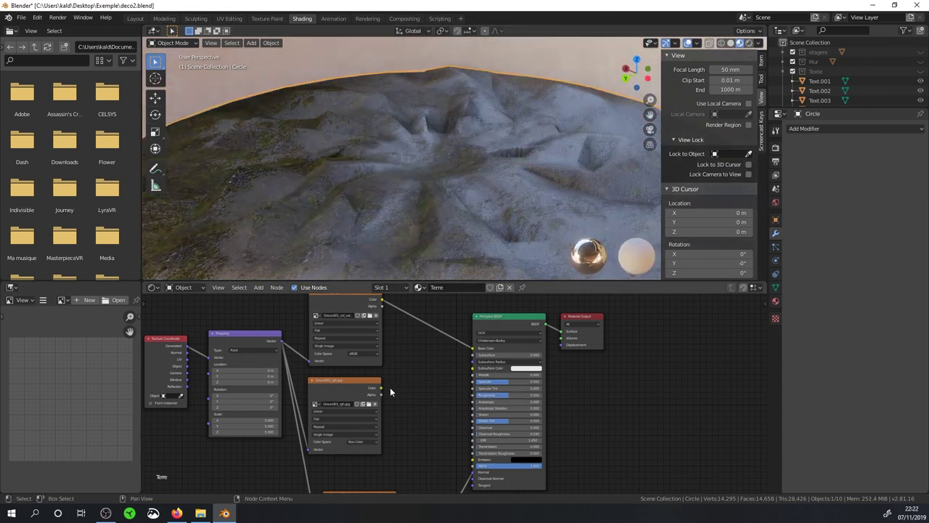
left_click_drag(383, 388, 474, 395)
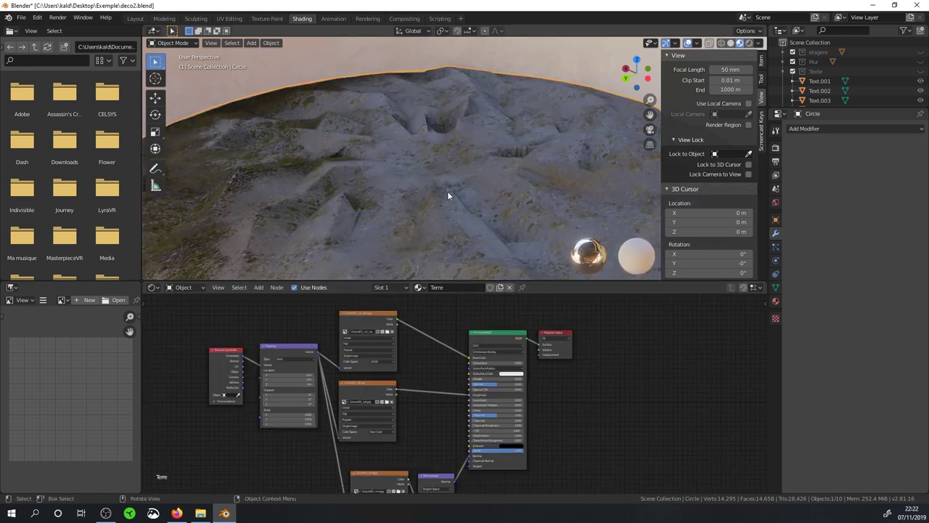
scroll(450, 188, "down", 3)
scroll(453, 189, "down", 3)
mouse_move(457, 189)
middle_mouse_down()
mouse_move(440, 232)
mouse_move(408, 176)
mouse_move(431, 168)
middle_mouse_up()
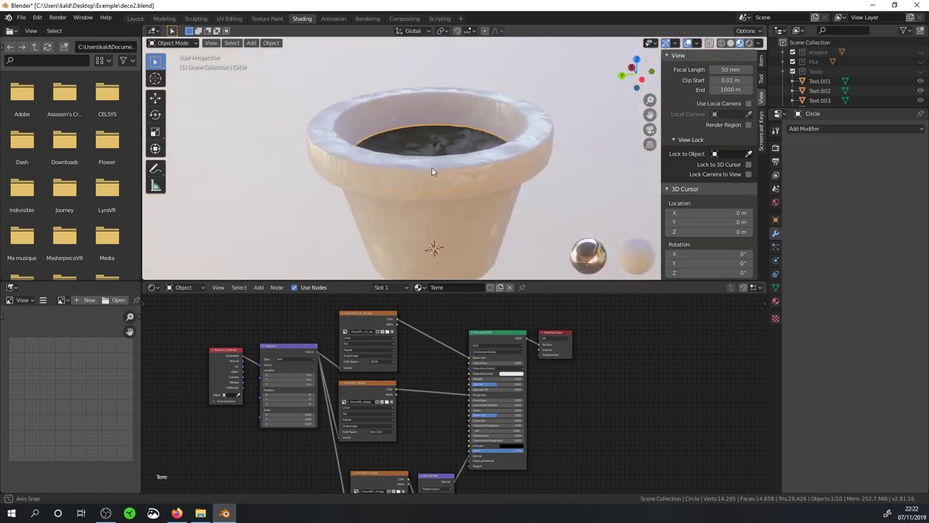
Switch the material preview to another HDRI, zoom into the soil, and browse for a new colour image
left_click(758, 43)
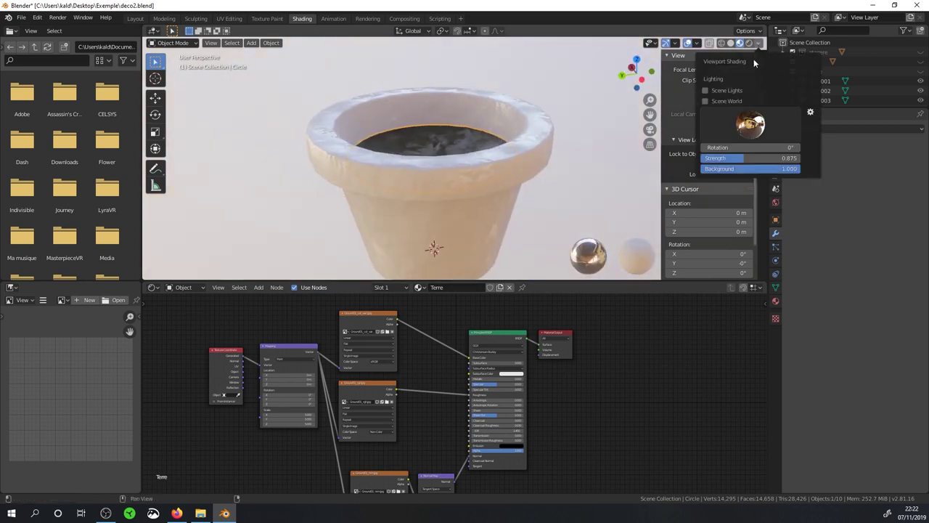
left_click(750, 124)
left_click(638, 164)
mouse_move(515, 151)
middle_mouse_down()
mouse_move(500, 178)
mouse_move(506, 199)
mouse_move(519, 141)
middle_mouse_up()
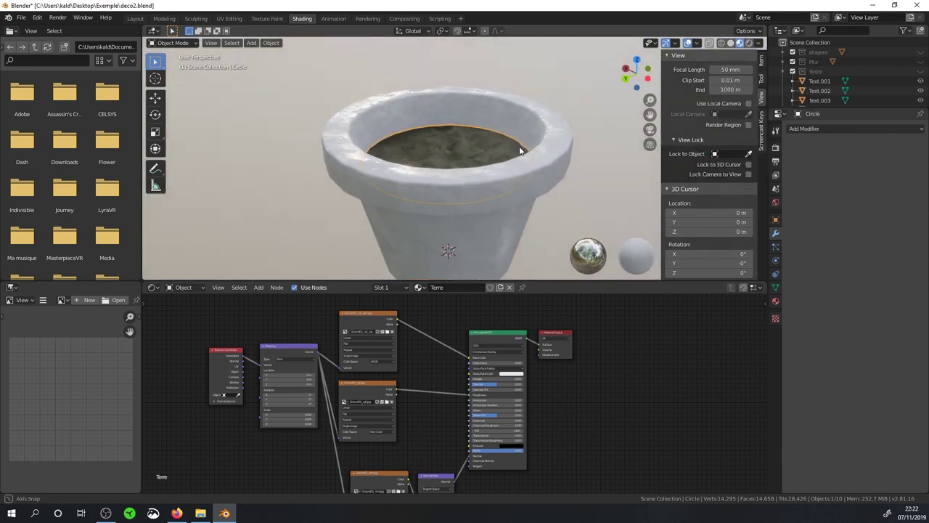
scroll(520, 141, "up", 2)
scroll(520, 142, "up", 2)
scroll(517, 148, "up", 2)
scroll(518, 166, "up", 2)
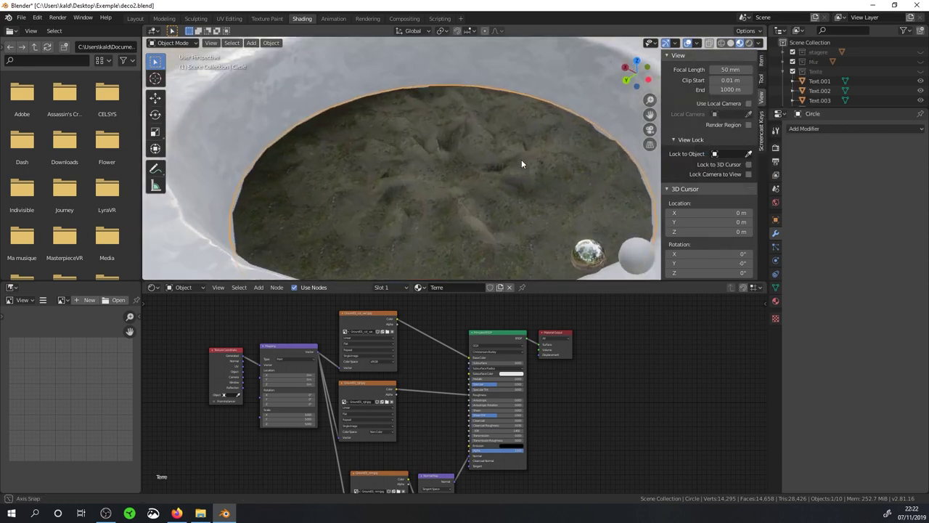
middle_click_drag(527, 155, 520, 180)
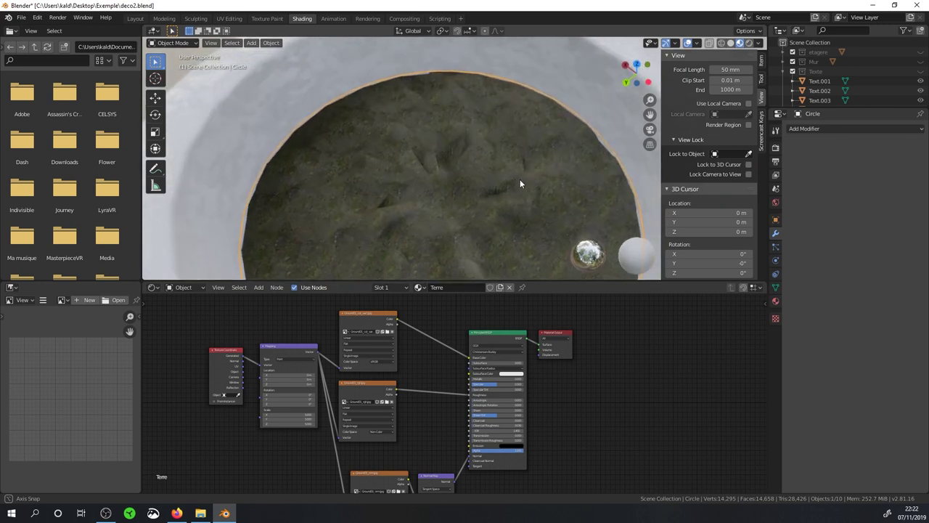
middle_click_drag(429, 207, 396, 190)
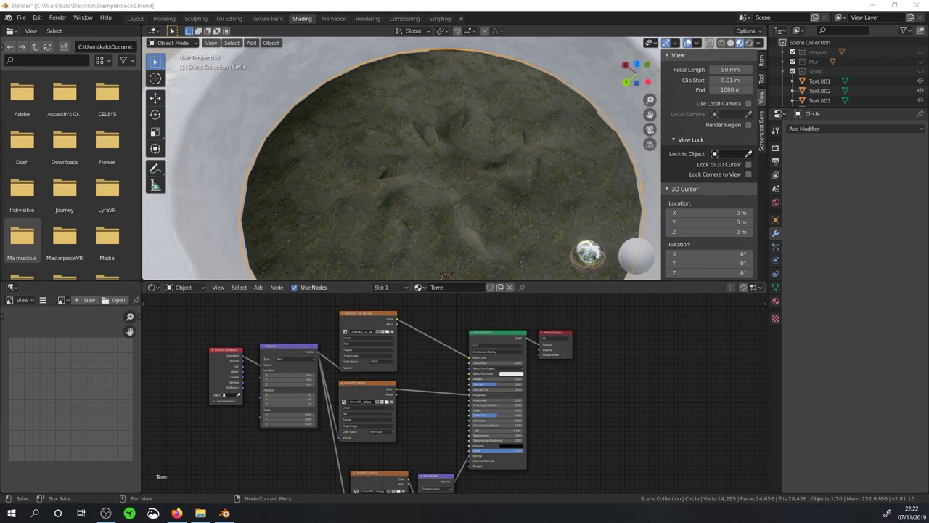
left_click(393, 331)
Swap the soil textures for red_mud_stones_diff_1k.jpg from red_mud_stones_1k_jpg and inspect the pot
double_click(188, 273)
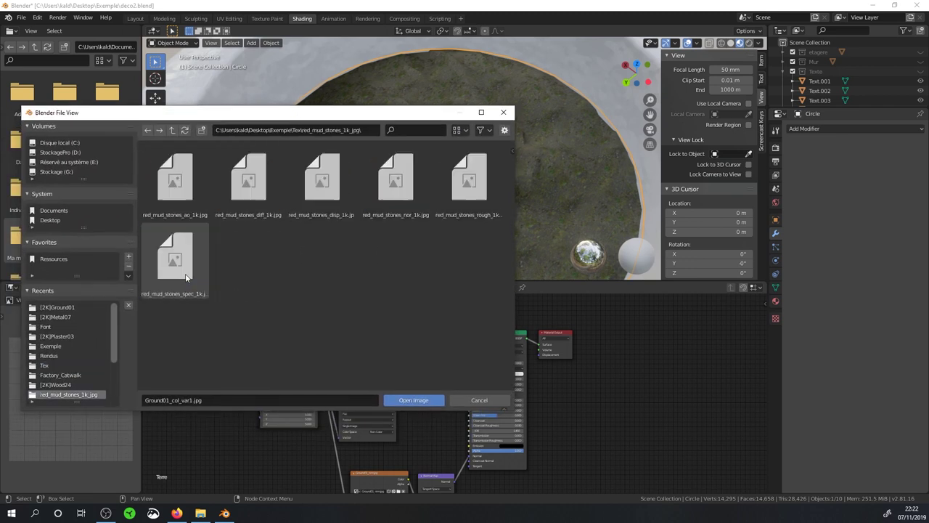
double_click(244, 187)
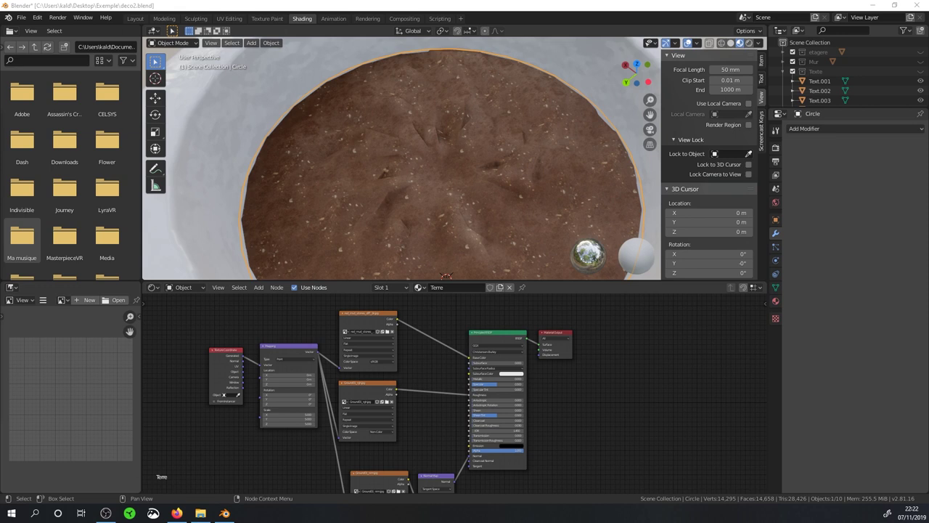
key("ctrl+z")
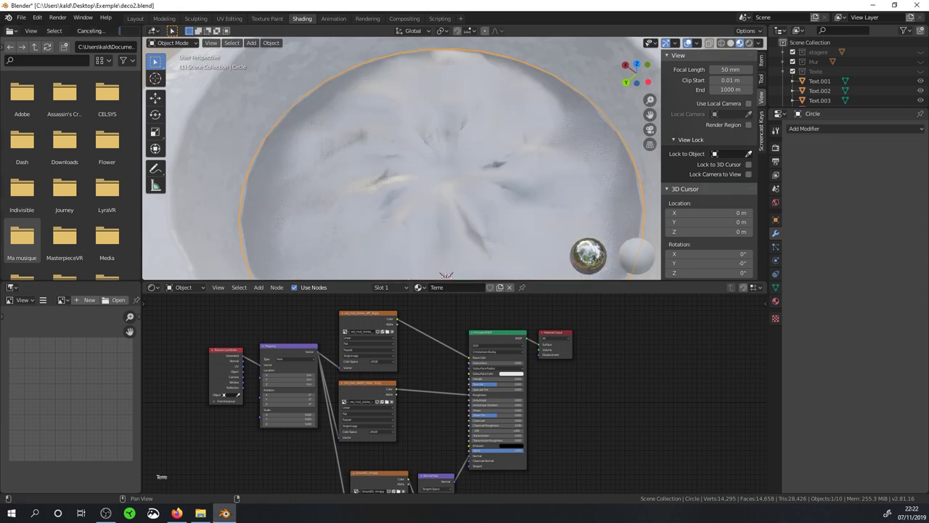
middle_click_drag(413, 489, 377, 433)
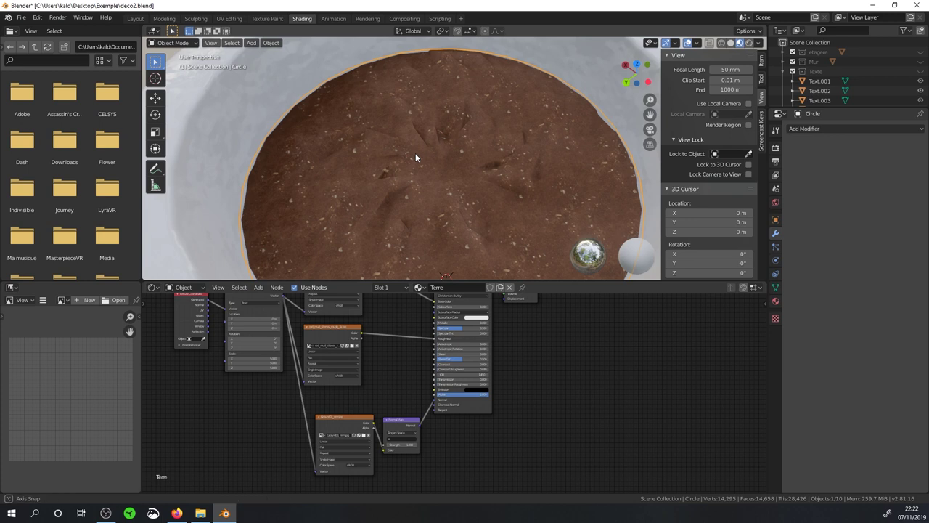
middle_click_drag(424, 152, 438, 141)
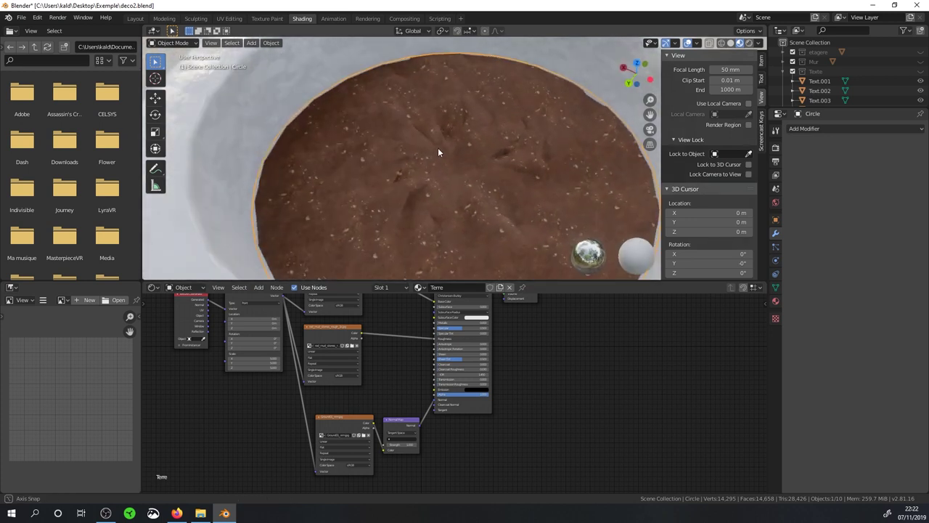
scroll(438, 148, "down", 4)
middle_click_drag(437, 153, 452, 151)
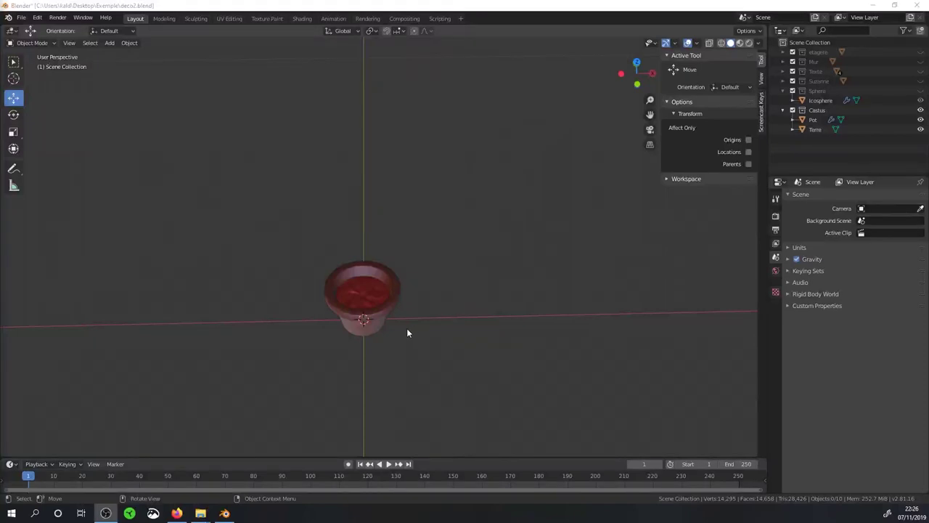
Add a Bezier curve at the origin and rename it CactusChemin
mouse_move(388, 320)
middle_mouse_down()
mouse_move(395, 302)
mouse_move(392, 314)
middle_mouse_up()
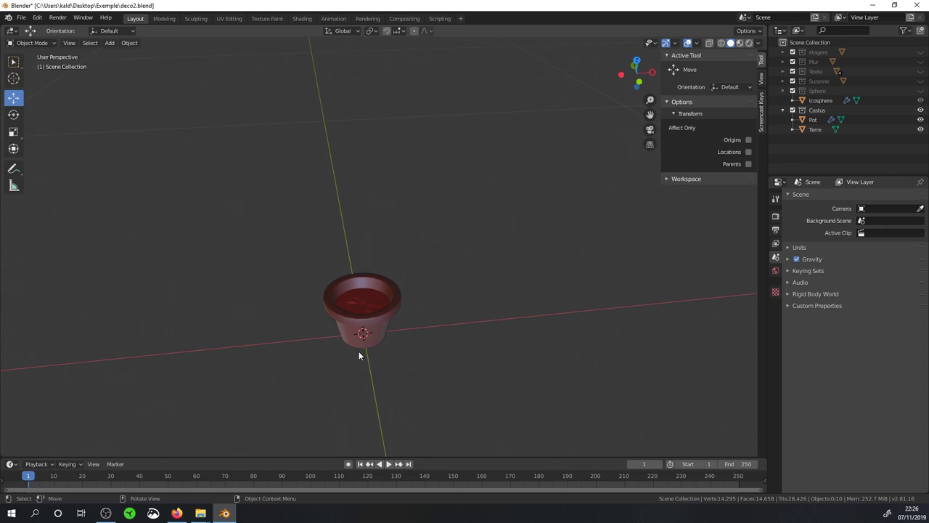
middle_click_drag(368, 342, 378, 346)
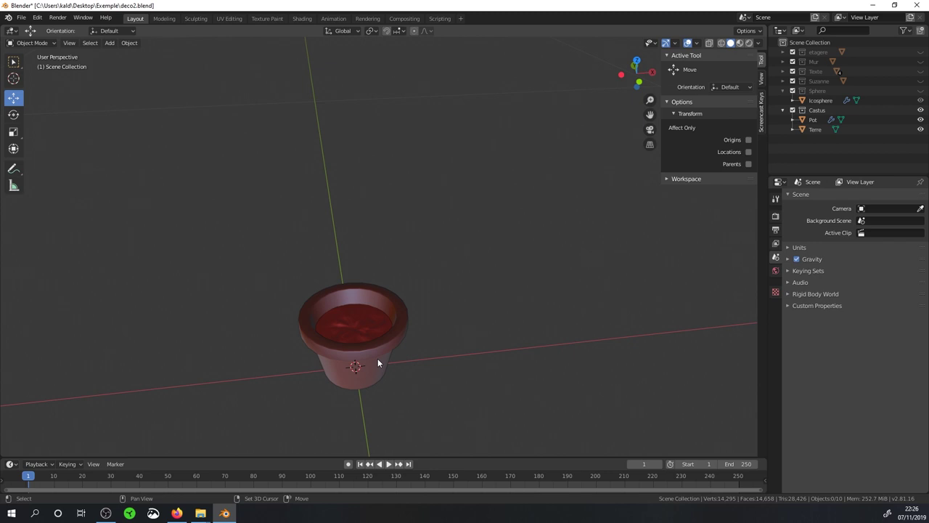
key("shift+a")
mouse_move(348, 324)
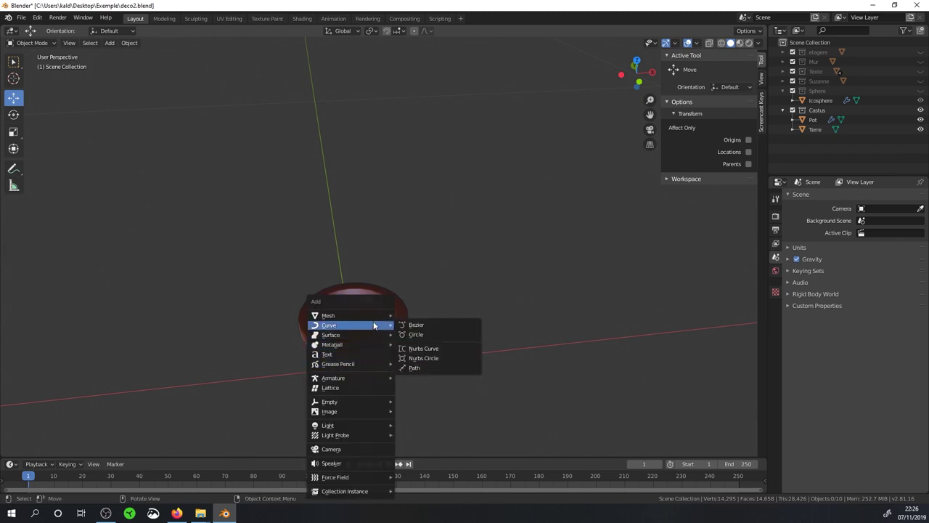
left_click(417, 327)
left_click(808, 143)
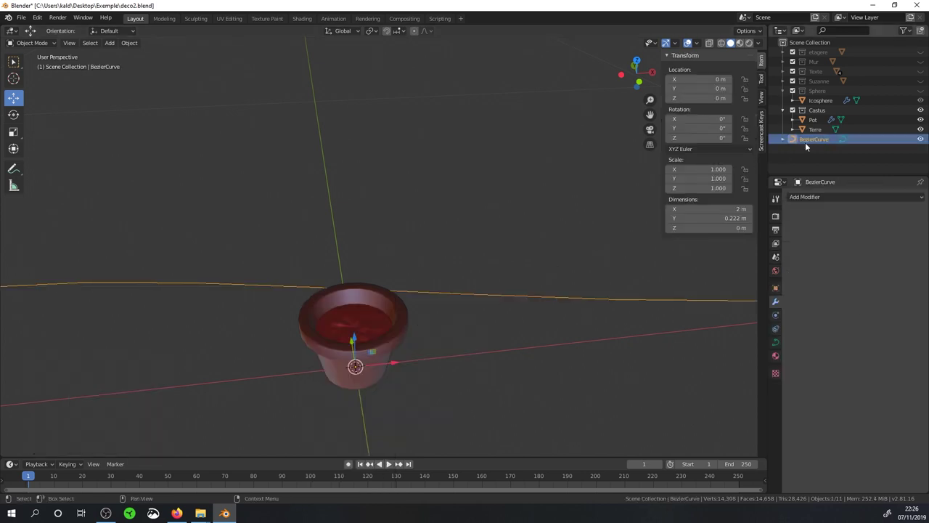
double_click(805, 142)
type("CactusChemin")
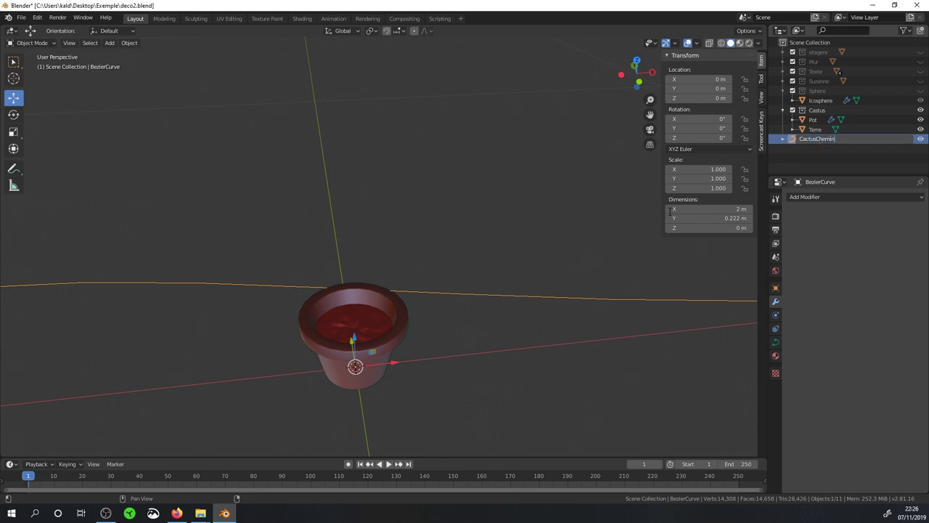
key("Return")
Switch CactusChemin into Edit Mode and select its left-end control point
scroll(417, 294, "down", 4)
scroll(408, 296, "down", 1)
scroll(393, 299, "up", 1)
mouse_move(387, 300)
middle_mouse_down()
mouse_move(394, 290)
mouse_move(386, 286)
mouse_move(377, 312)
mouse_move(349, 308)
mouse_move(404, 315)
mouse_move(271, 224)
middle_mouse_up()
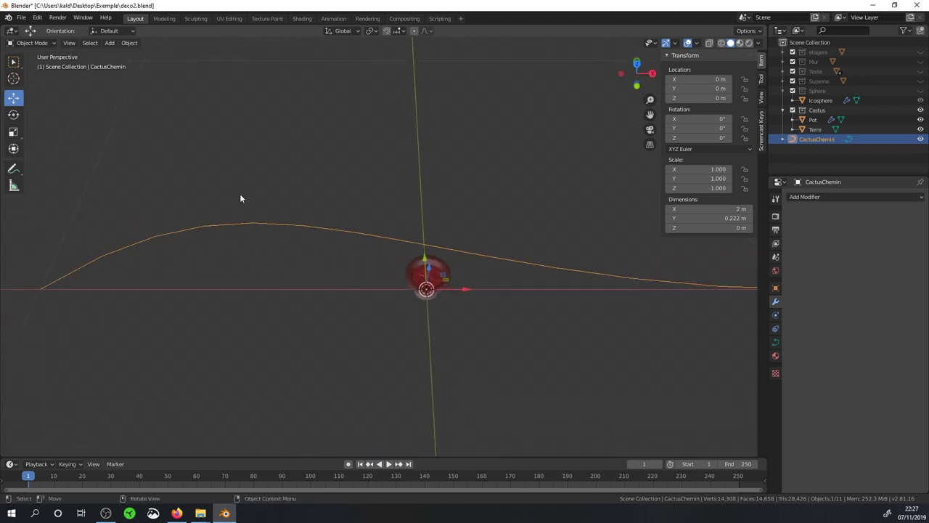
left_click(32, 42)
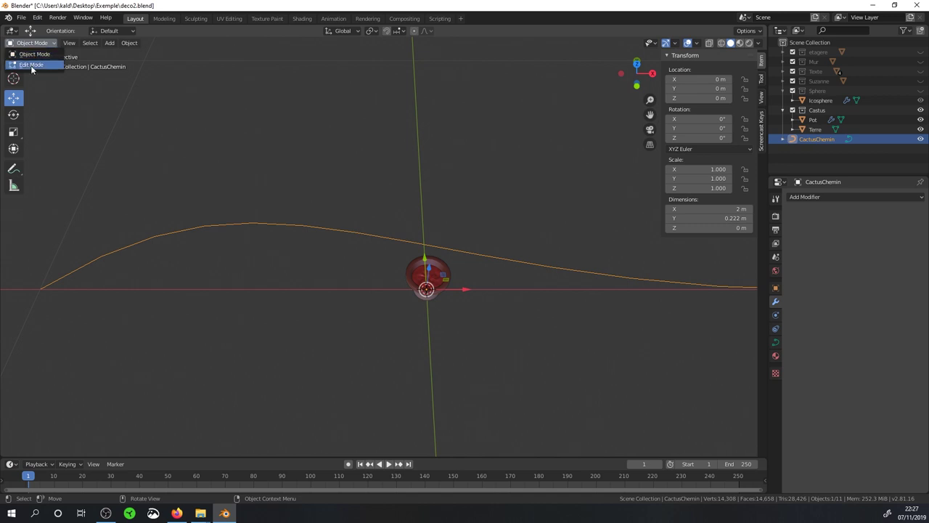
left_click(29, 64)
mouse_move(140, 241)
middle_mouse_down()
mouse_move(182, 278)
mouse_move(215, 271)
middle_mouse_up()
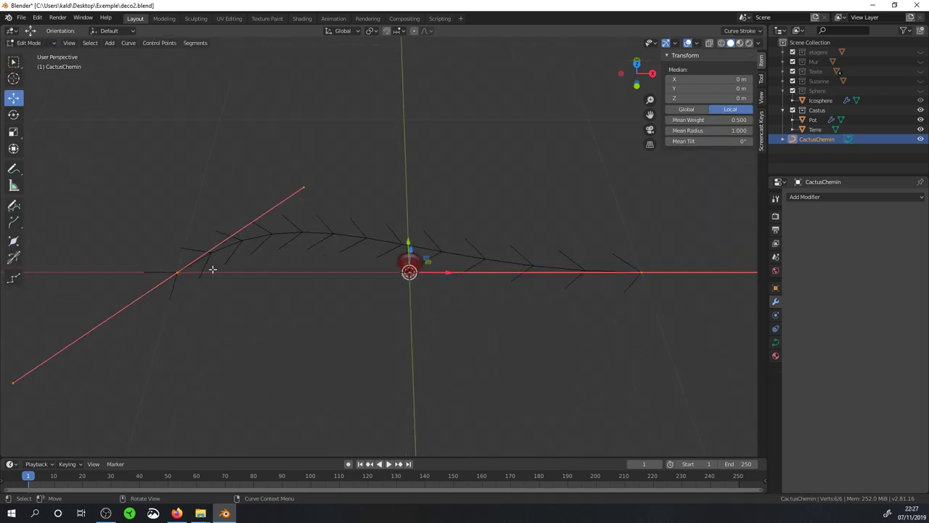
left_click(181, 277)
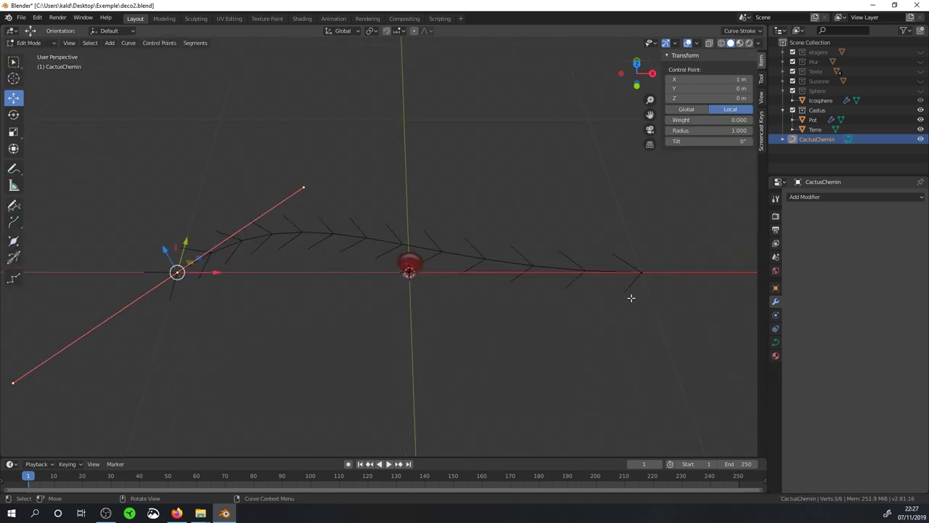
left_click(636, 280)
left_click(182, 276)
Move the left control point across the ground plane and reposition its upper handle
mouse_move(270, 275)
middle_mouse_down()
mouse_move(303, 278)
mouse_move(236, 289)
middle_mouse_up()
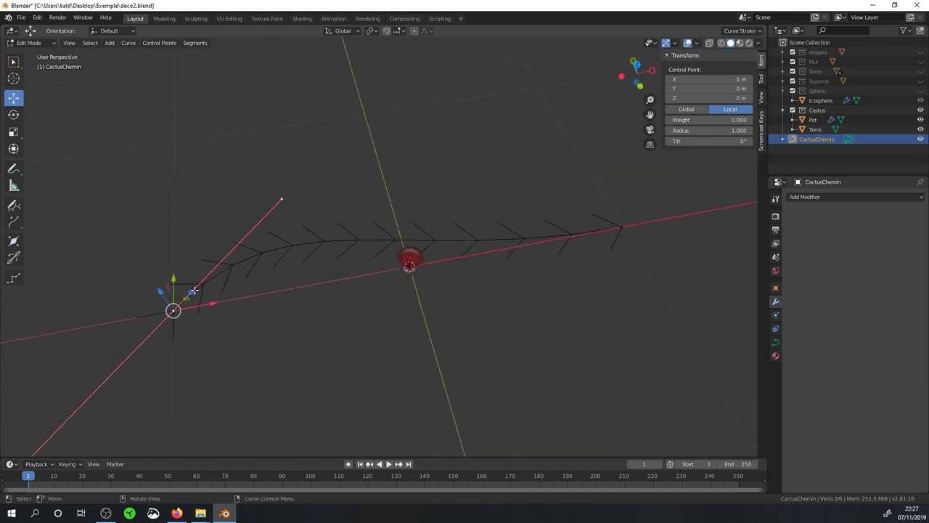
mouse_move(195, 290)
left_mouse_down()
mouse_move(467, 177)
mouse_move(399, 235)
mouse_move(353, 208)
left_mouse_up()
middle_click_drag(404, 170, 419, 160)
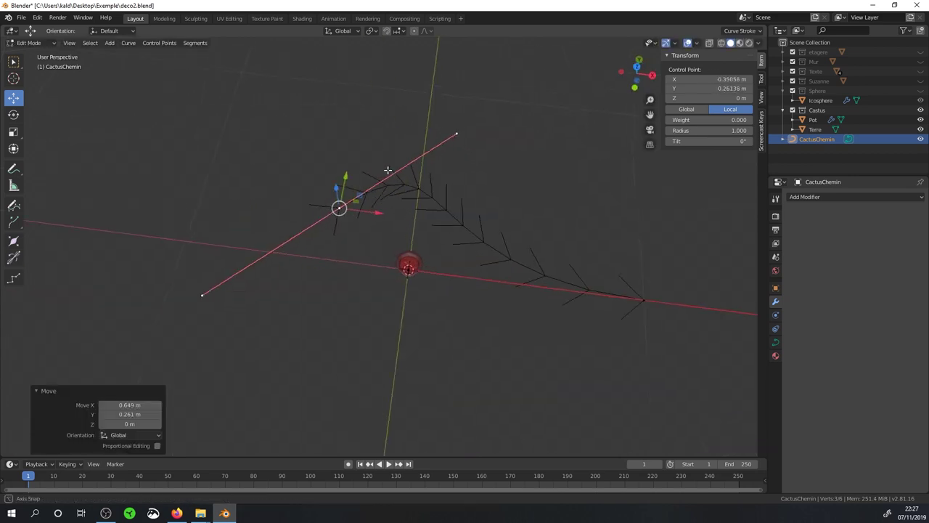
left_click(457, 142)
mouse_move(494, 127)
middle_mouse_down()
mouse_move(475, 146)
mouse_move(508, 156)
middle_mouse_up()
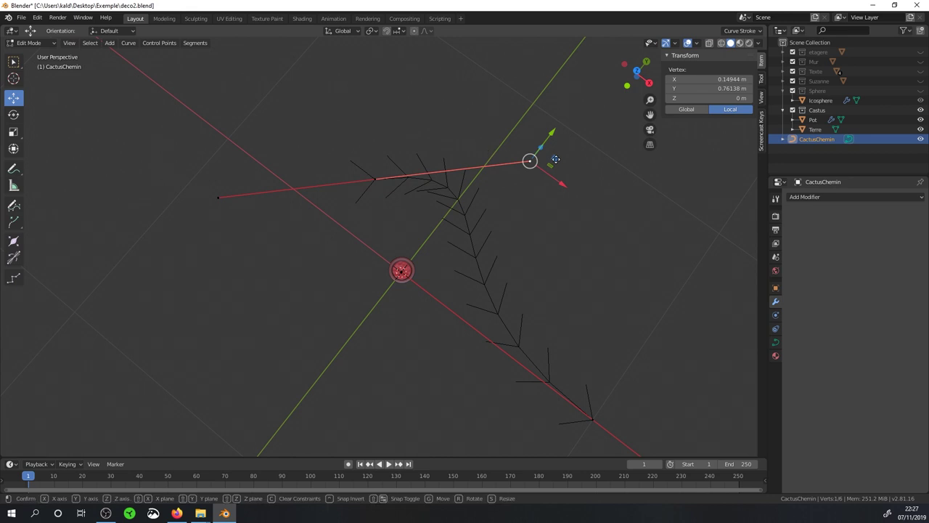
key("g")
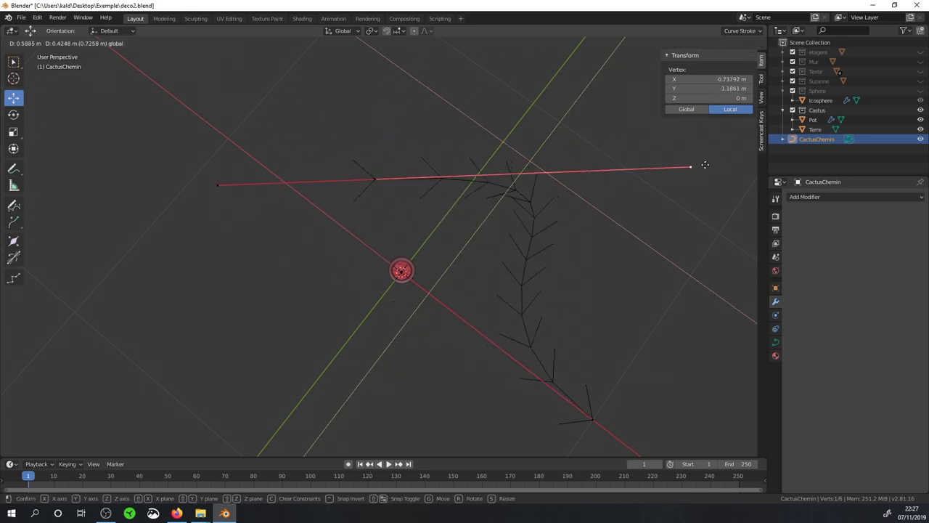
left_click(583, 183)
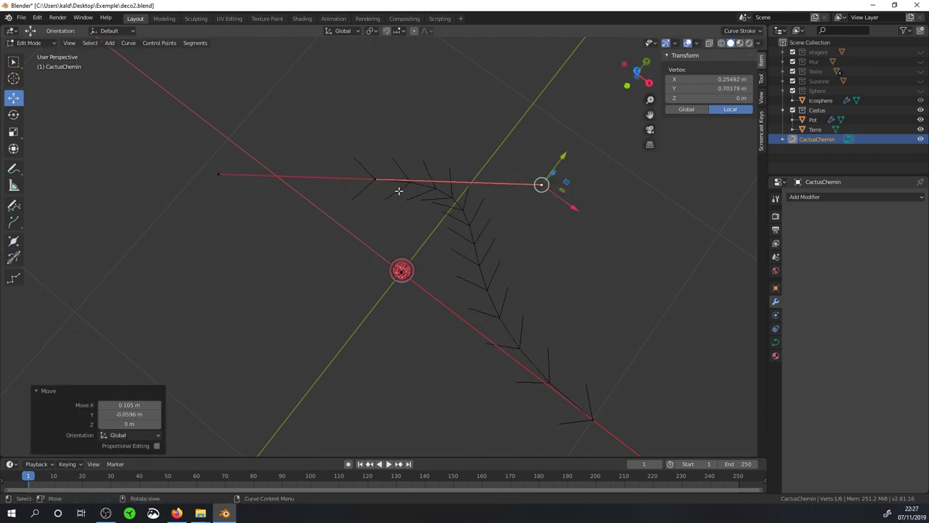
Rotate the selected control point's handles about -7.4° around Z
left_click(375, 179)
mouse_move(376, 178)
middle_mouse_down()
mouse_move(428, 151)
mouse_move(365, 295)
middle_mouse_up()
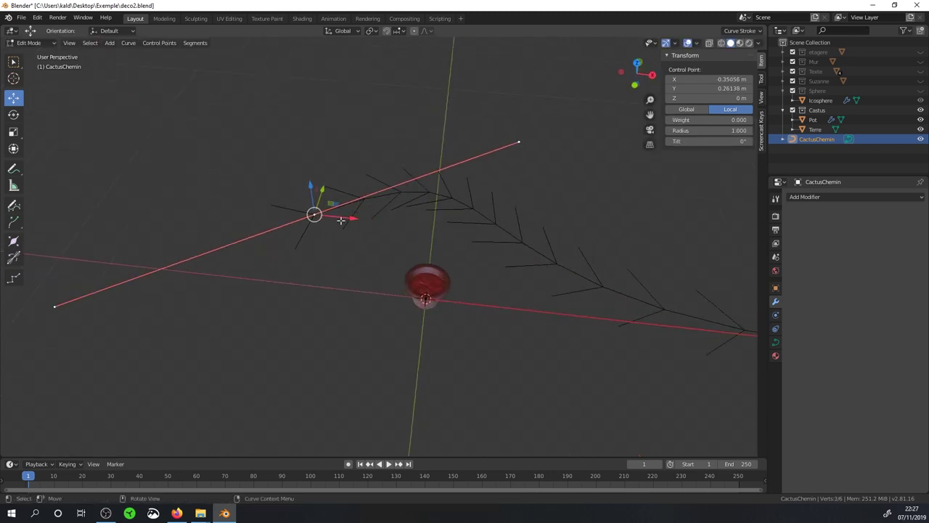
middle_click_drag(440, 244, 438, 257)
key("r")
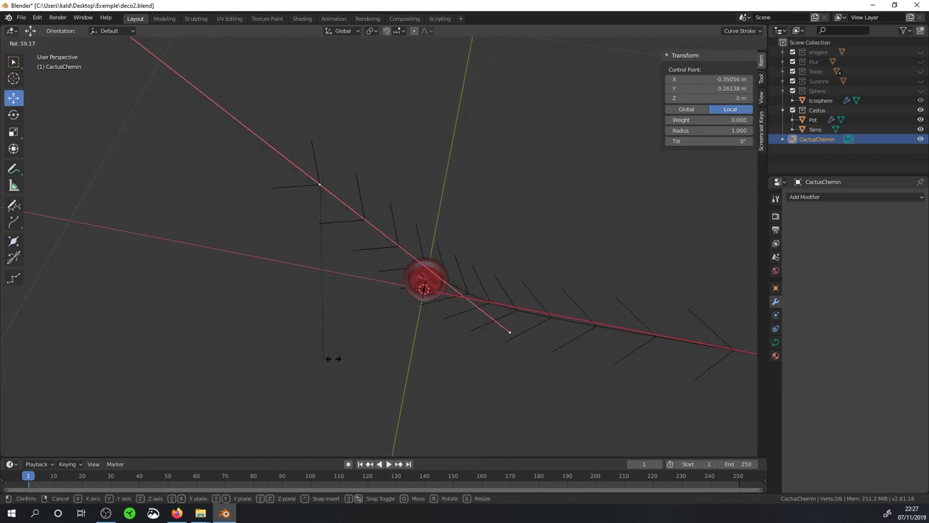
left_click(445, 227)
left_click(13, 114)
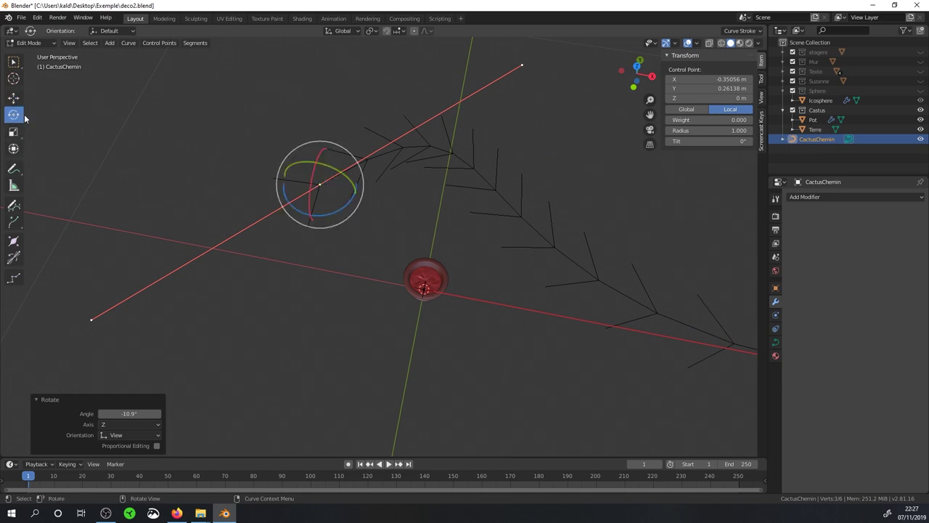
mouse_move(334, 210)
left_mouse_down()
mouse_move(318, 213)
mouse_move(326, 212)
left_mouse_up()
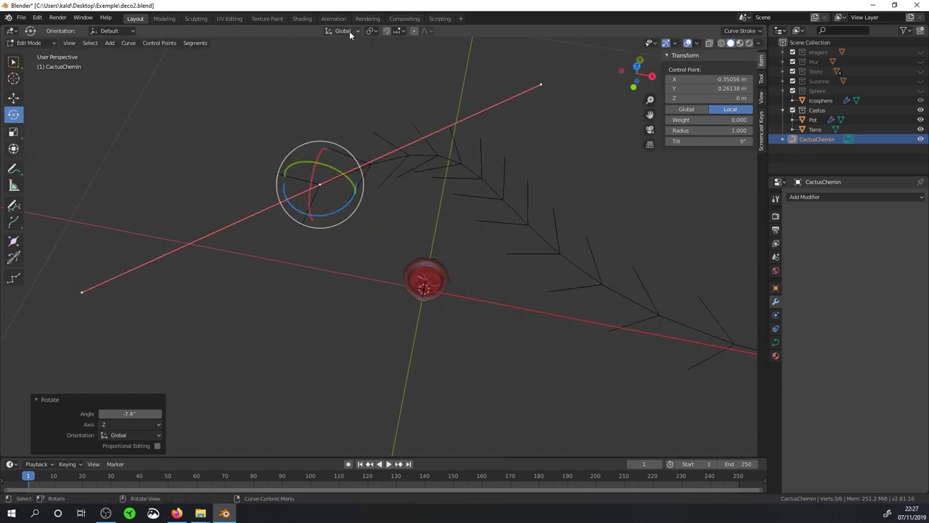
middle_click_drag(415, 311, 402, 273)
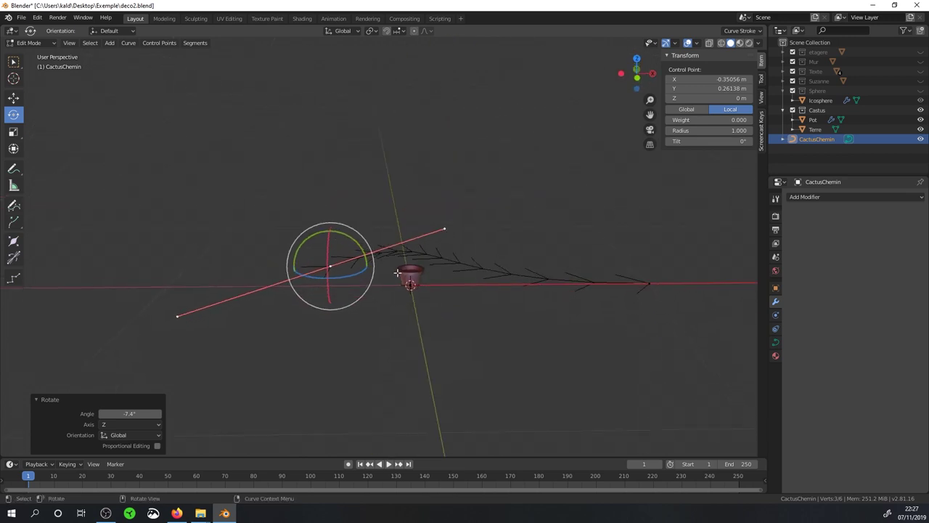
mouse_move(392, 283)
middle_mouse_down()
mouse_move(377, 291)
mouse_move(405, 247)
middle_mouse_up()
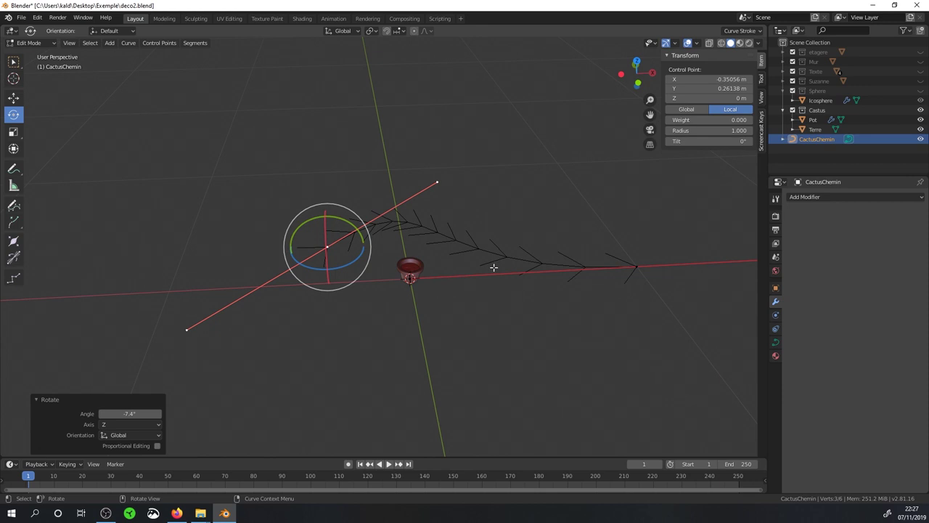
left_click(13, 96)
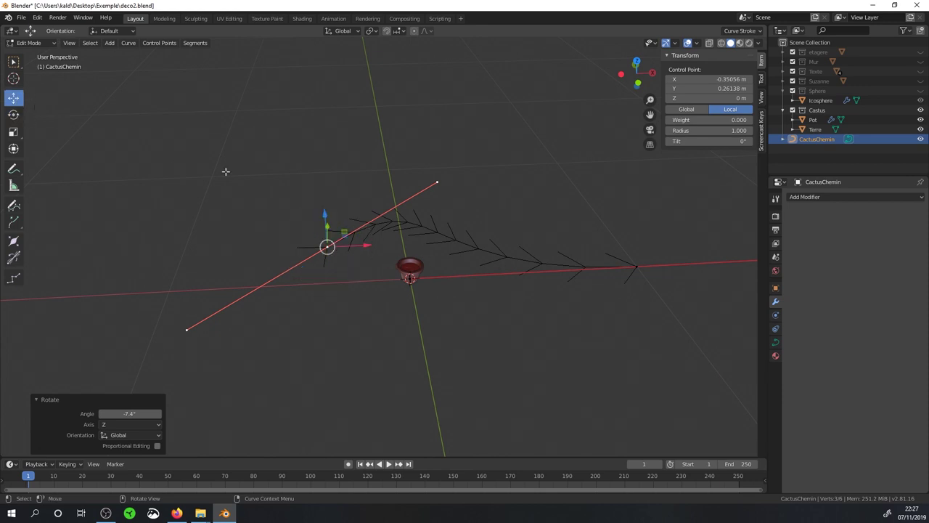
Drag the path's start point along Z, X and Y toward the pot at soil level
left_click_drag(319, 215, 373, 281)
scroll(385, 282, "up", 3)
left_click_drag(323, 273, 483, 308)
scroll(483, 308, "up", 2)
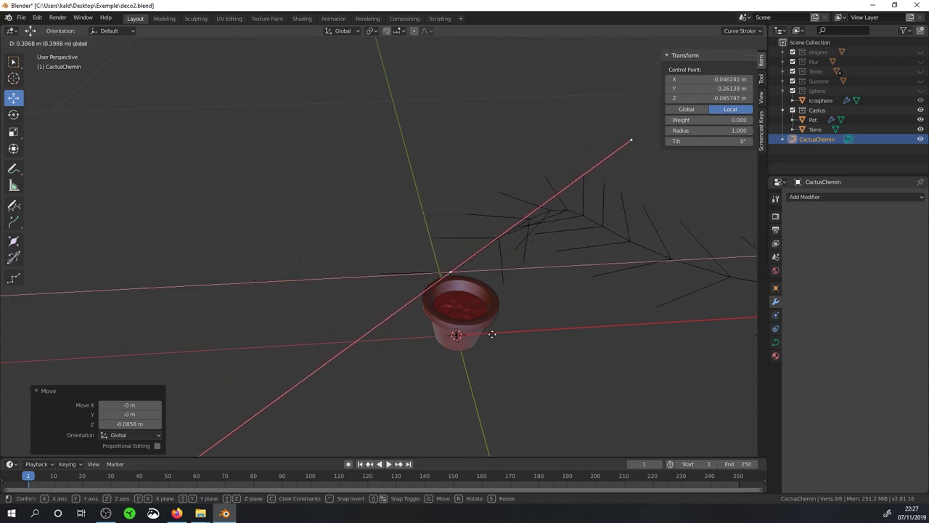
middle_click_drag(483, 308, 436, 275)
mouse_move(421, 270)
left_mouse_down()
mouse_move(440, 259)
mouse_move(440, 240)
left_mouse_up()
middle_click_drag(440, 239, 457, 265)
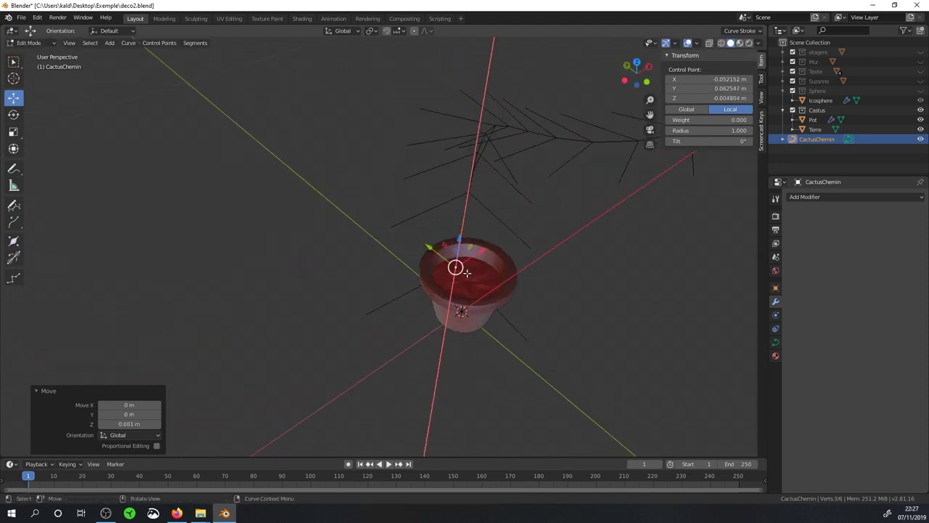
scroll(497, 279, "up", 2)
mouse_move(497, 280)
left_mouse_down()
mouse_move(535, 307)
mouse_move(515, 290)
left_mouse_up()
middle_click_drag(515, 290, 610, 320)
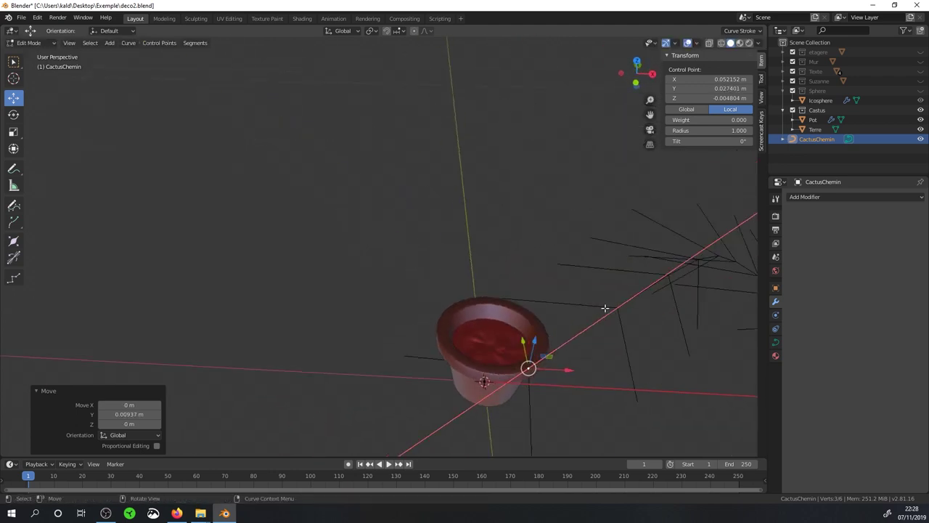
Centre the start point in the pot using Front and Top views with X/Y constraints
key("KP_1")
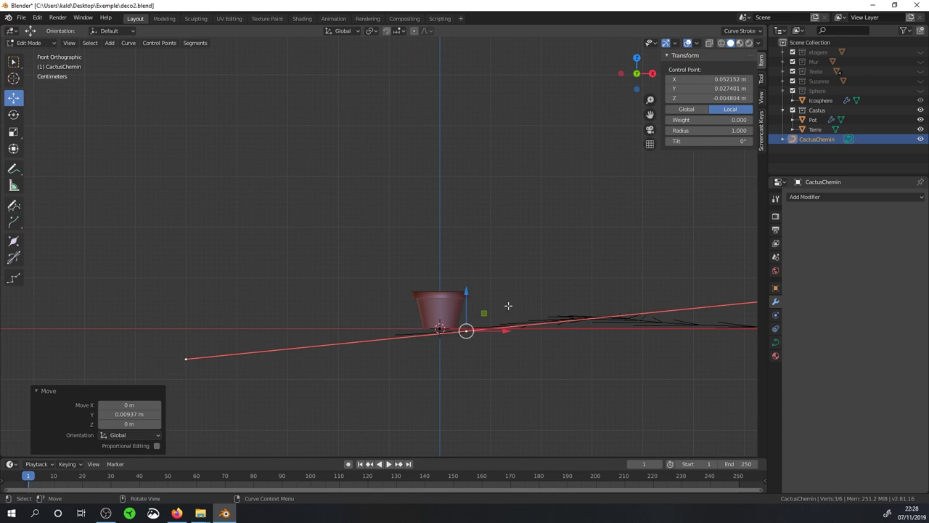
left_click_drag(487, 315, 464, 288)
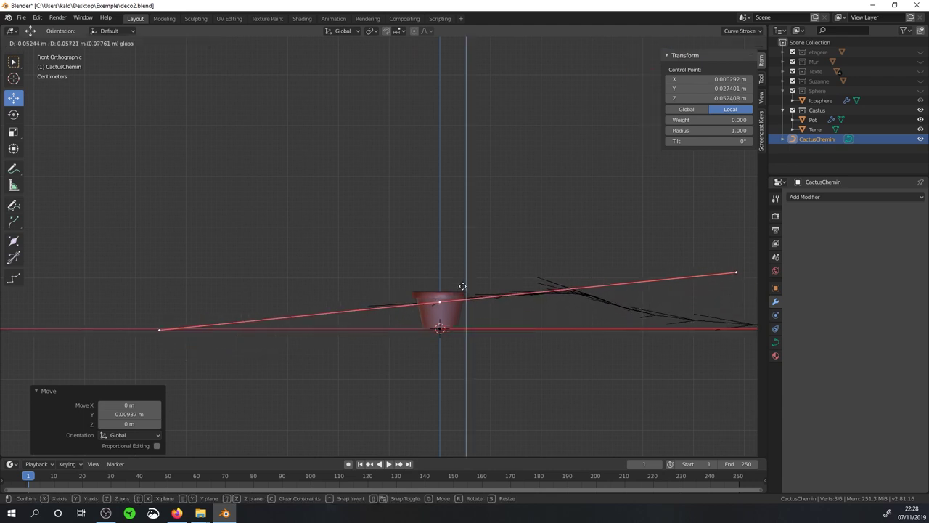
left_click(465, 288)
key("KP_7")
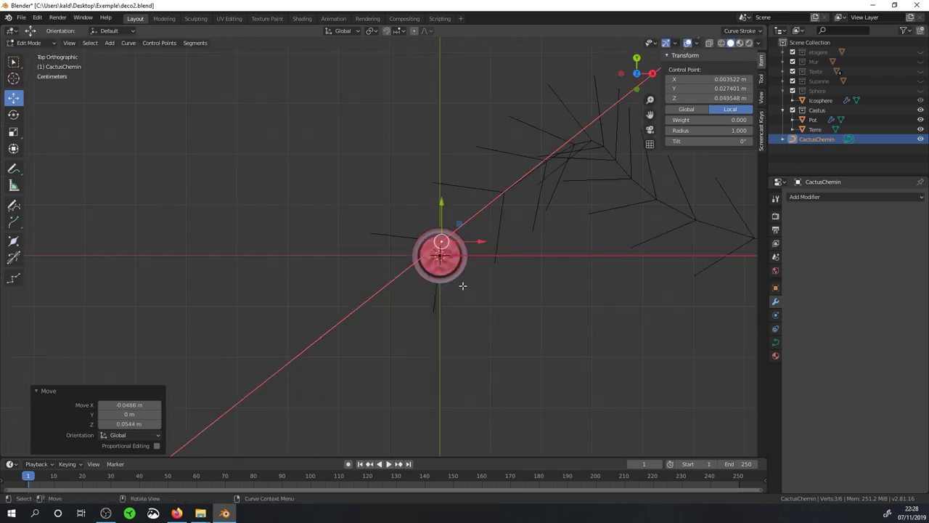
scroll(453, 218, "up", 2)
key("g")
key("y")
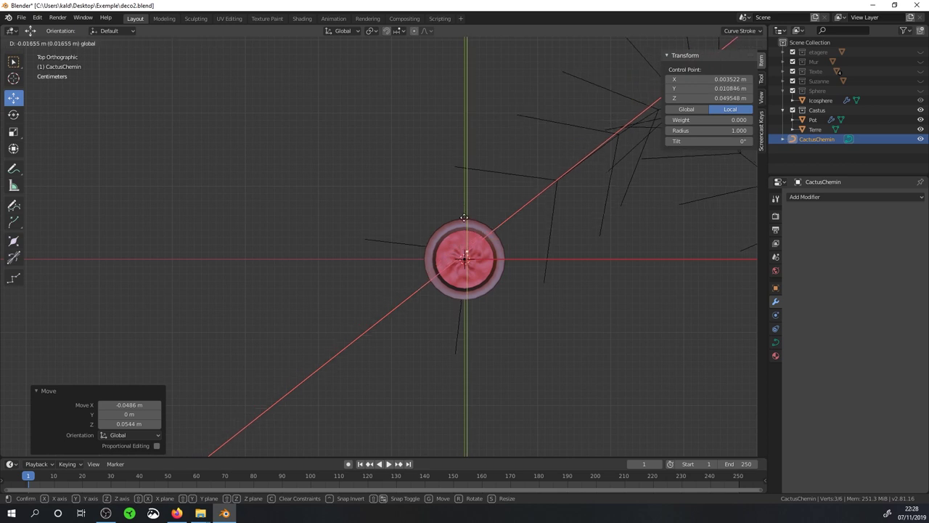
key("x")
left_click(466, 226)
key("g")
key("y")
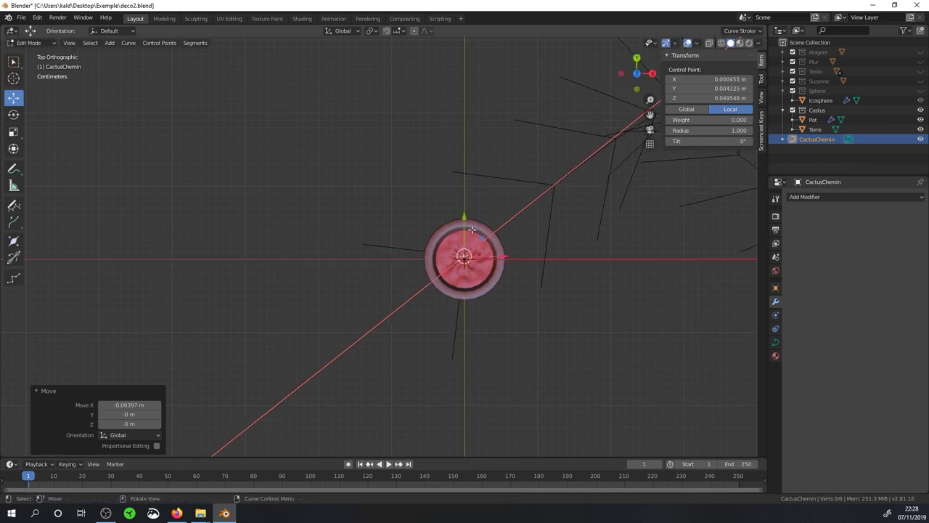
left_click(515, 251)
Shrink the start point's handles to 0.061 and select the path's far end point
scroll(514, 252, "down", 3)
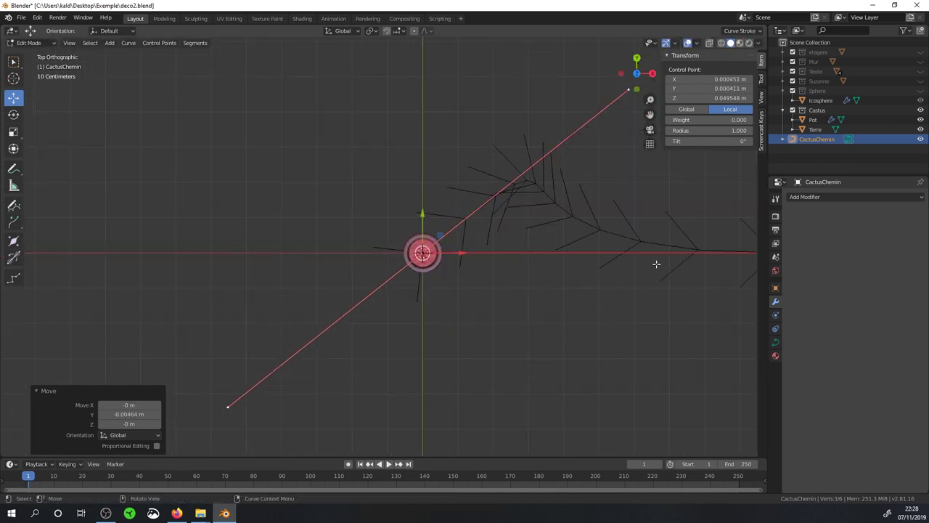
key("s")
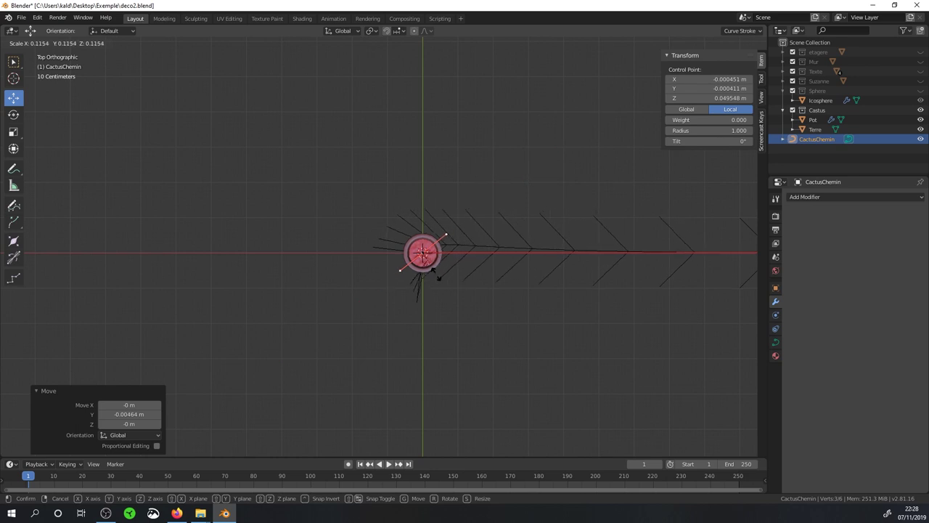
left_click(428, 270)
mouse_move(425, 221)
middle_mouse_down()
mouse_move(444, 210)
mouse_move(494, 295)
middle_mouse_up()
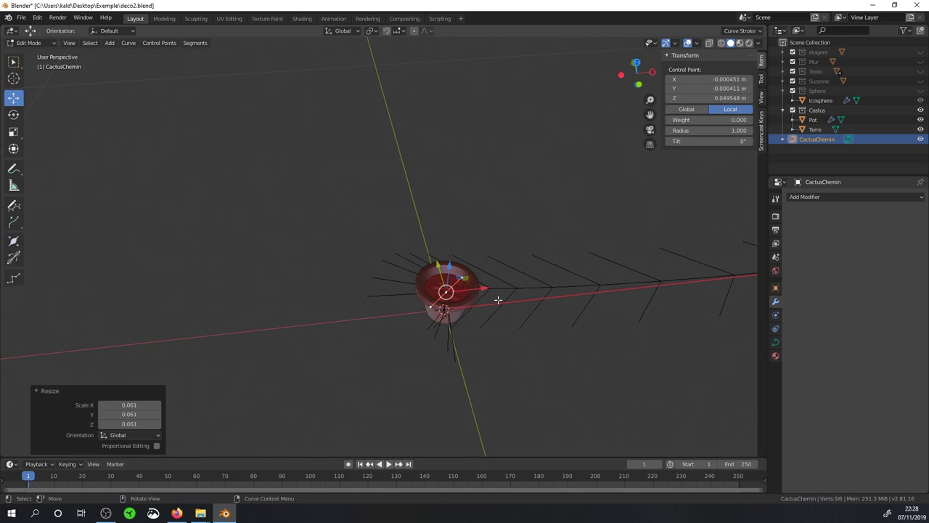
key("KP_1")
scroll(523, 305, "down", 3)
left_click(610, 279)
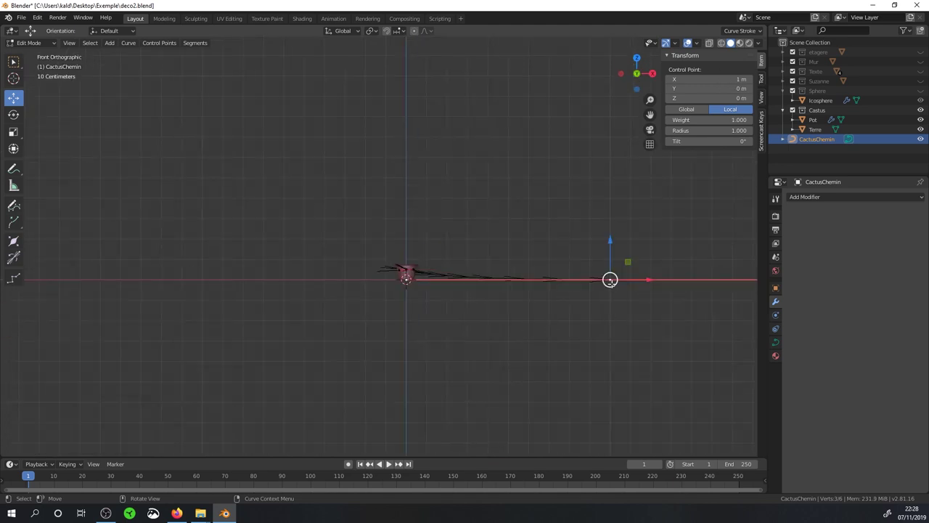
Lift the end point above the pot, scale its handles to 0.1, and turn it upright
mouse_move(610, 280)
left_mouse_down()
mouse_move(504, 205)
mouse_move(417, 227)
left_mouse_up()
scroll(585, 249, "up", 3)
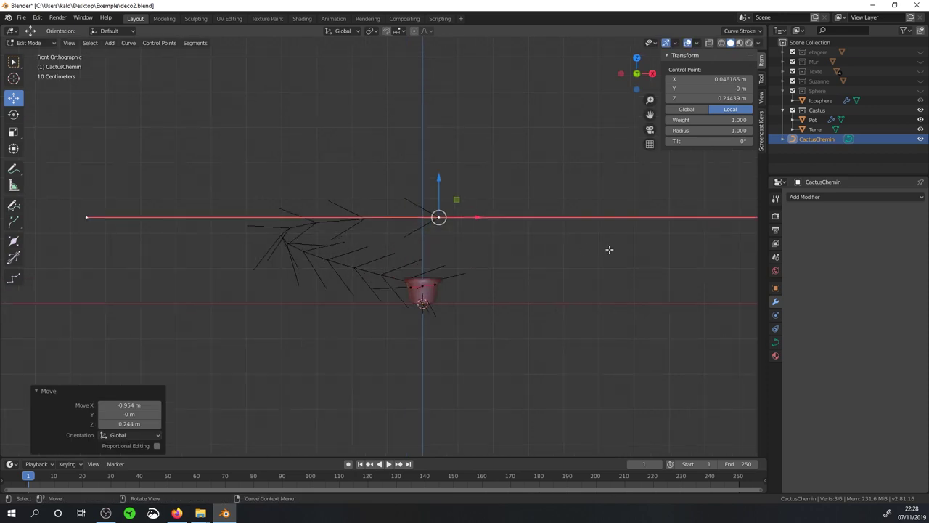
key("s")
left_click(453, 223)
scroll(491, 250, "up", 3)
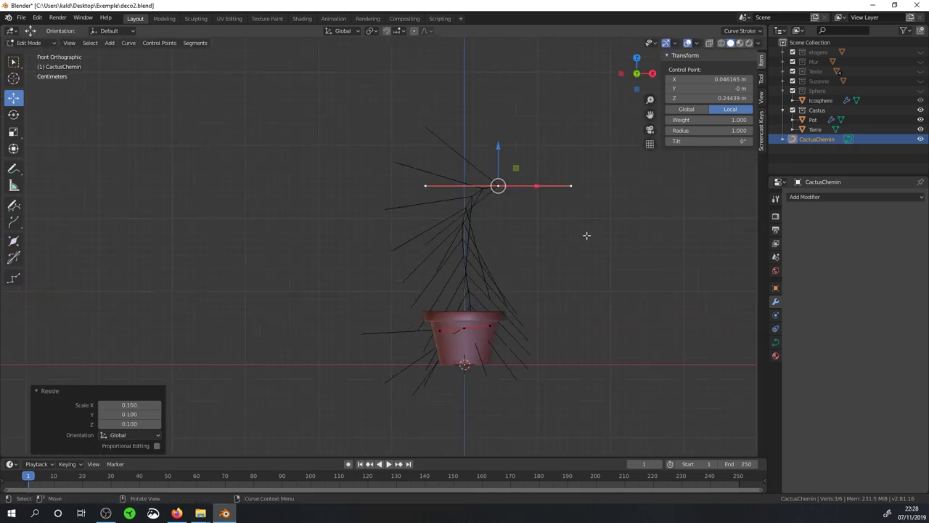
left_click(520, 137)
Reposition the top points above the pot and rotate the base point's handles -68.6°
key("g")
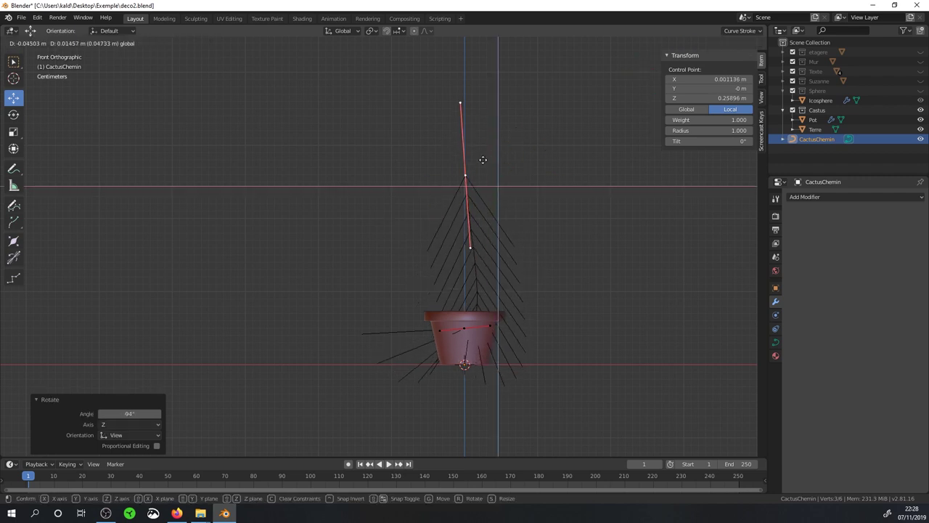
left_click(481, 160)
key("shift+d")
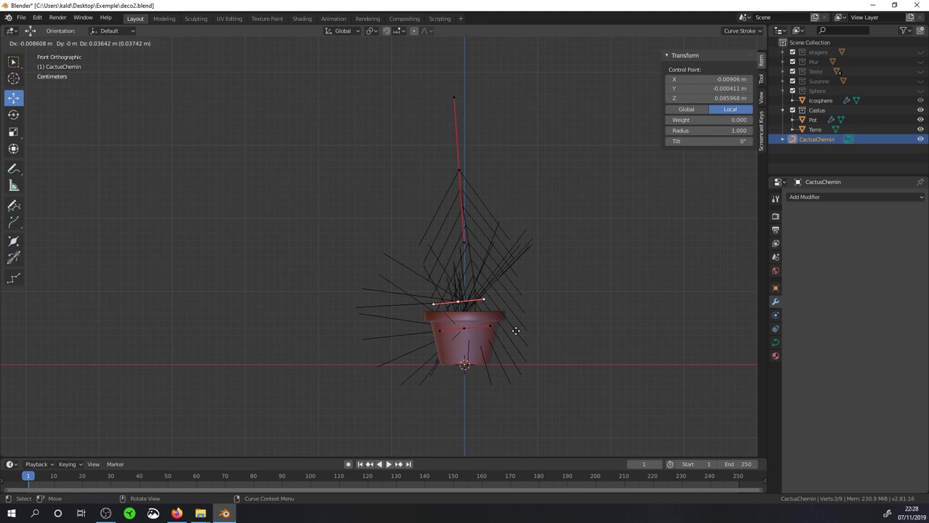
left_click(515, 328)
key("r")
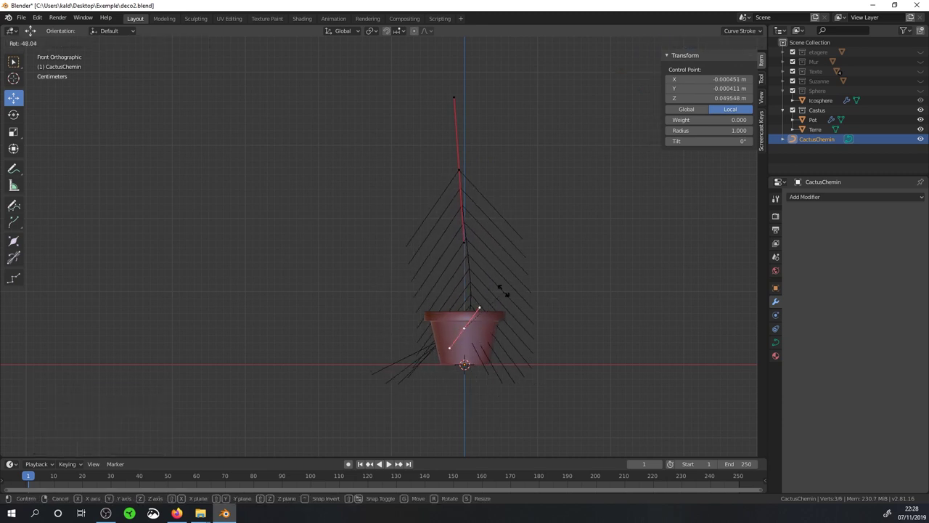
left_click(487, 282)
mouse_move(488, 284)
middle_mouse_down()
mouse_move(583, 305)
mouse_move(483, 361)
middle_mouse_up()
Set CactusChemin's bevel depth to 0.01 m under Object Data > Geometry > Bevel
key("Tab")
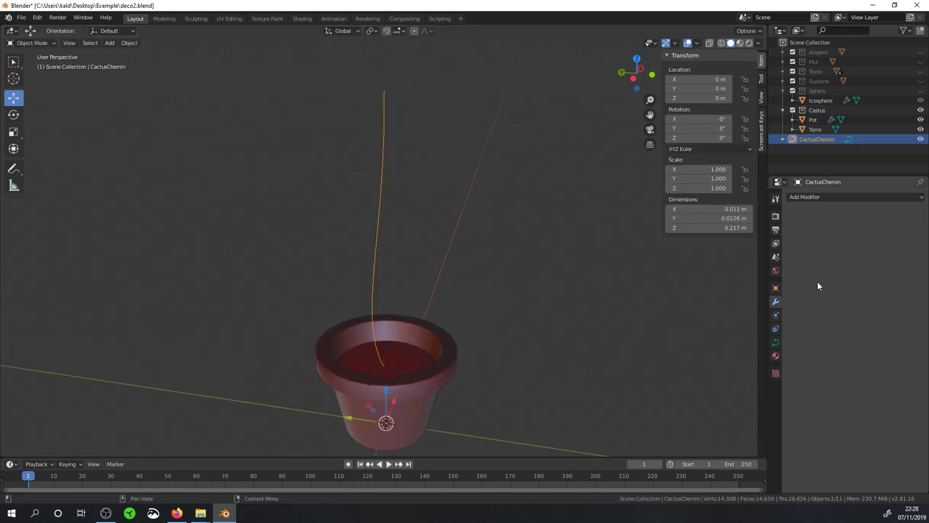
left_click(776, 342)
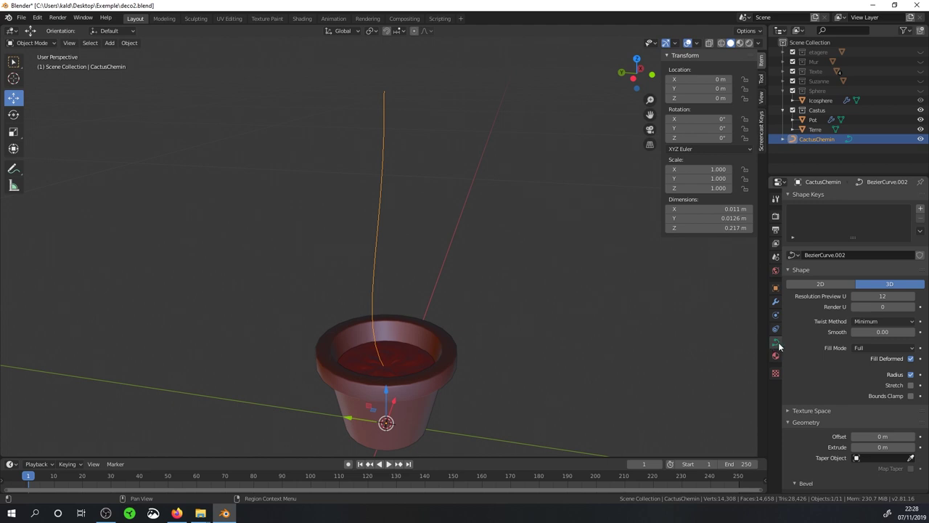
scroll(825, 360, "down", 2)
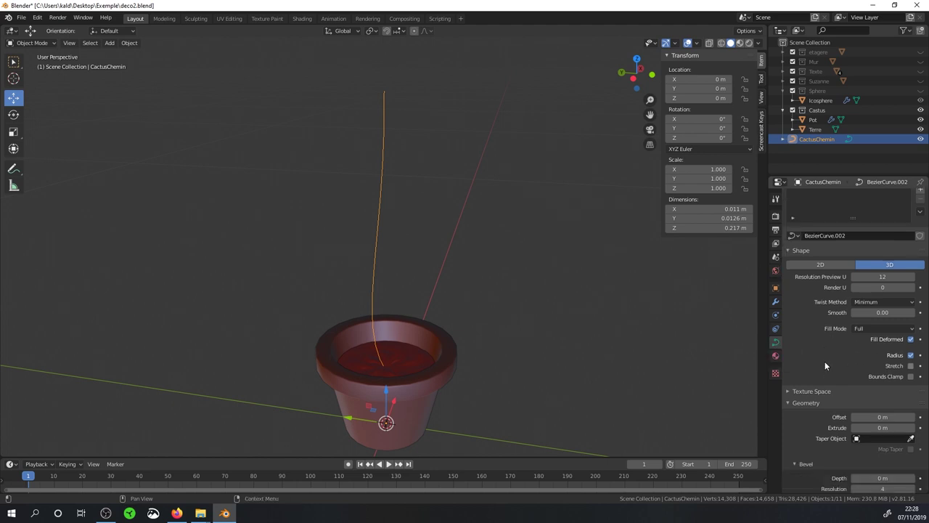
left_click(787, 229)
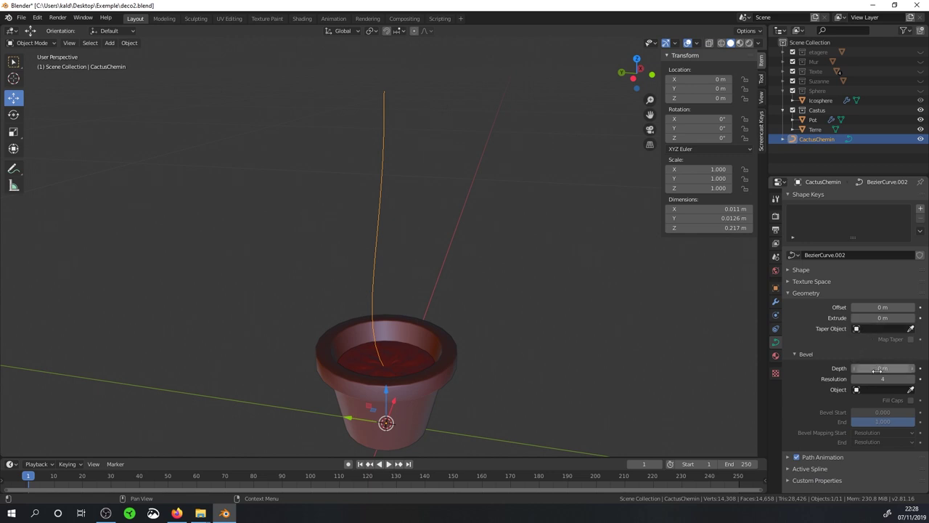
left_click_drag(878, 368, 887, 369)
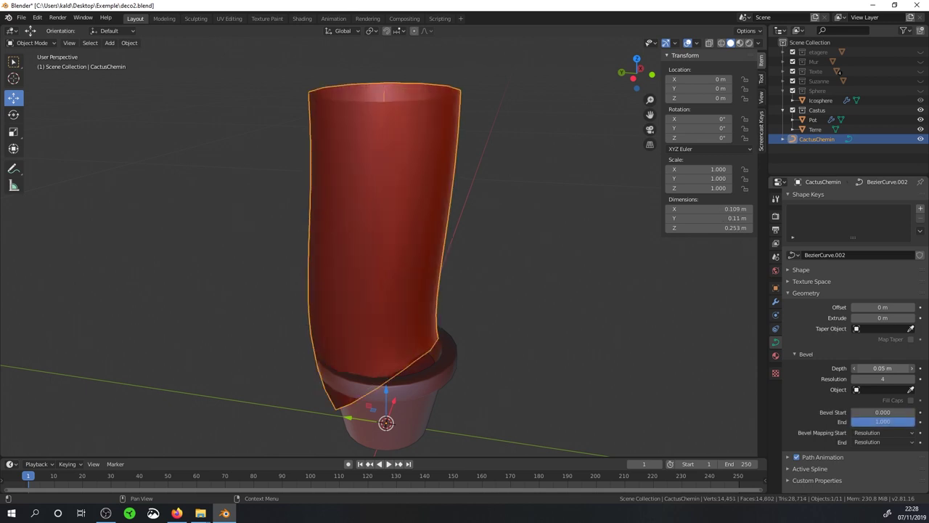
left_click(882, 368)
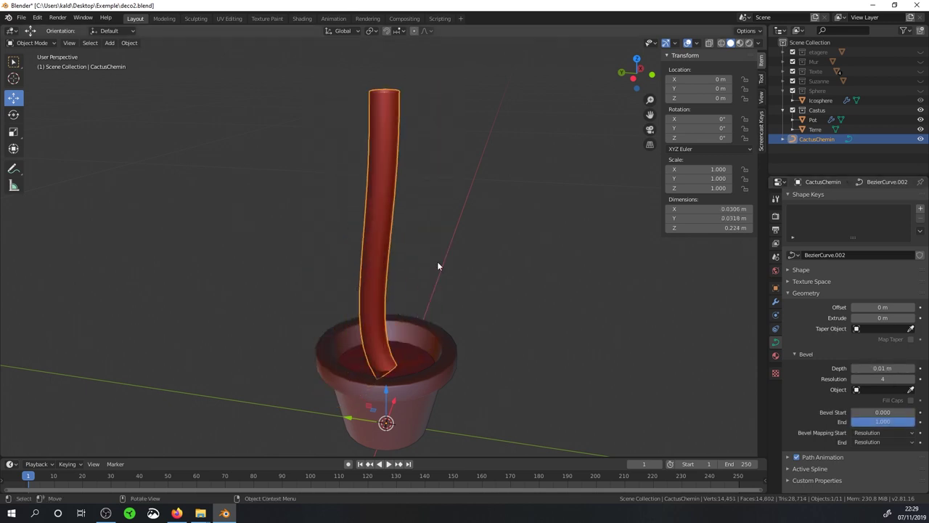
key("Return")
mouse_move(437, 261)
middle_mouse_down()
mouse_move(477, 230)
mouse_move(425, 293)
mouse_move(438, 299)
middle_mouse_up()
key("Tab")
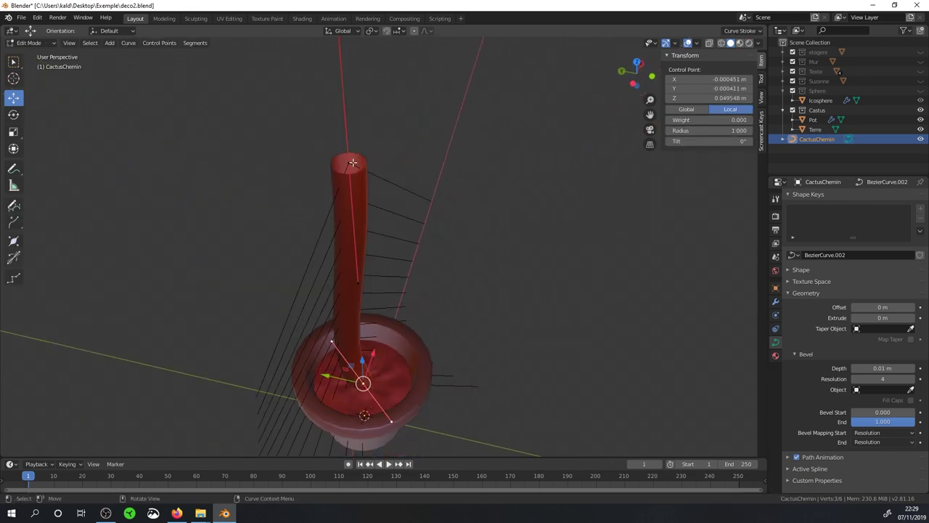
Move the stem's top point along Y so the stem stands more upright
left_click(350, 164)
key("g")
key("y")
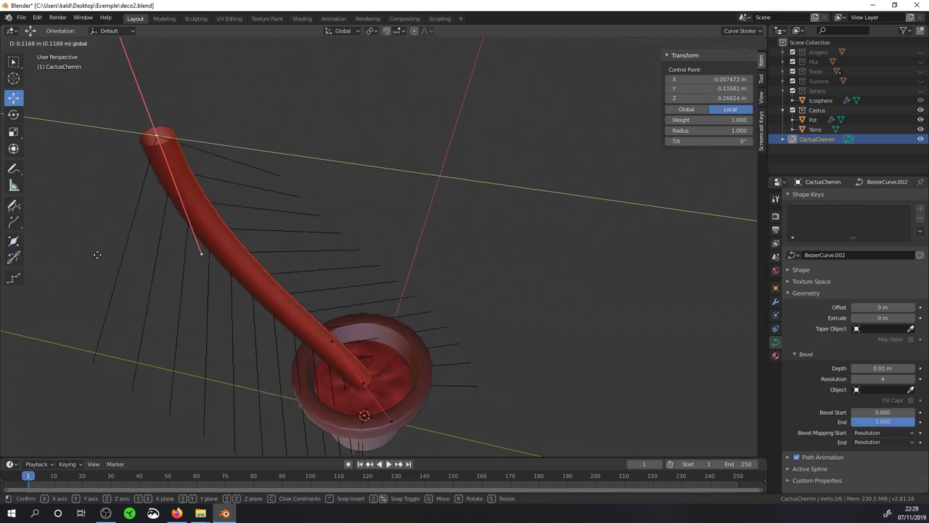
left_click(285, 305)
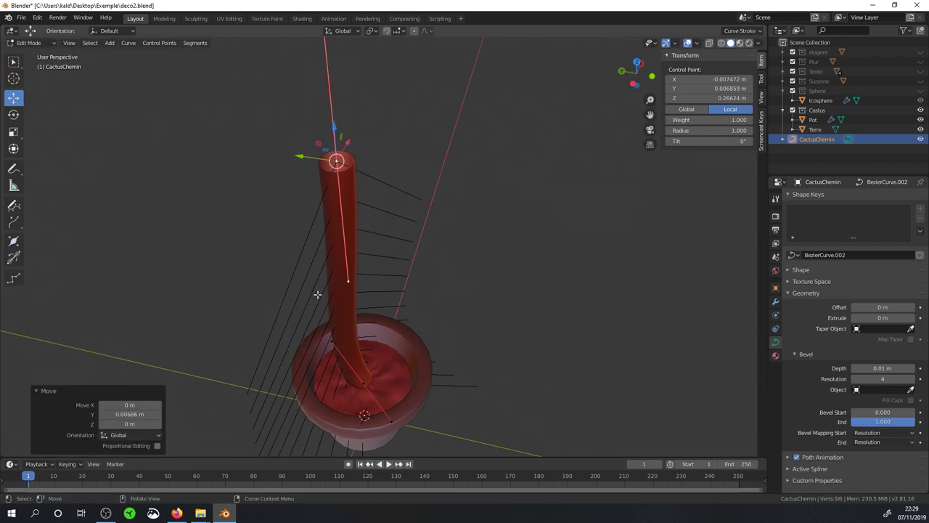
middle_click_drag(313, 301, 369, 308)
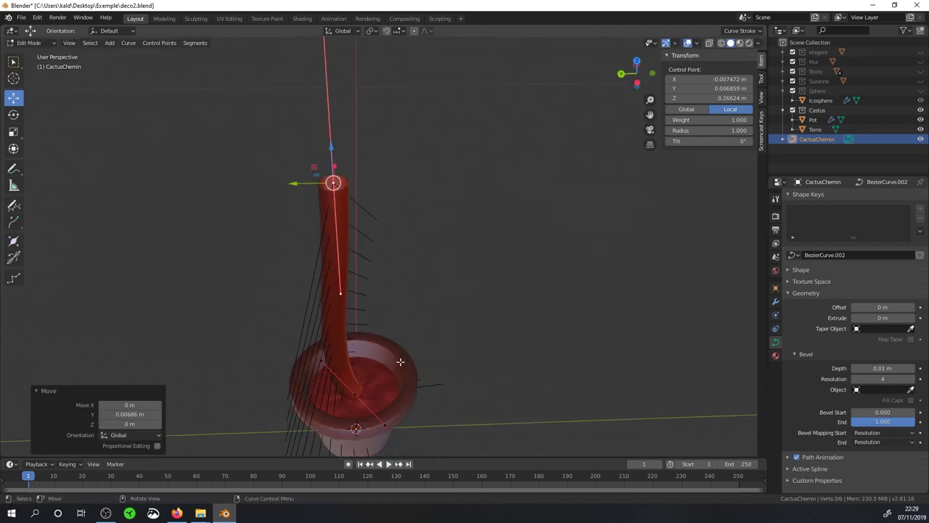
Back in Object Mode, enable Fill Caps to close both ends of the tube
key("Tab")
mouse_move(396, 357)
middle_mouse_down()
mouse_move(379, 371)
mouse_move(409, 380)
middle_mouse_up()
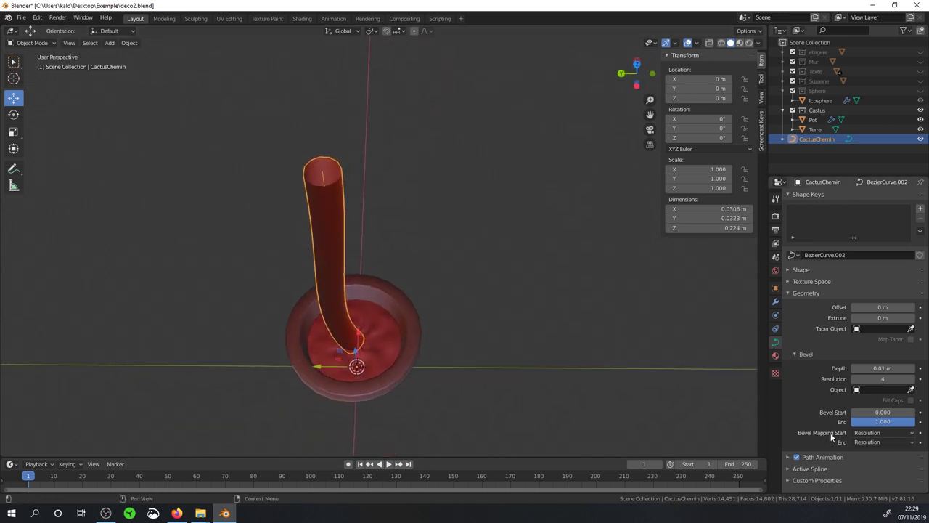
left_click(911, 400)
middle_click_drag(405, 354, 377, 305)
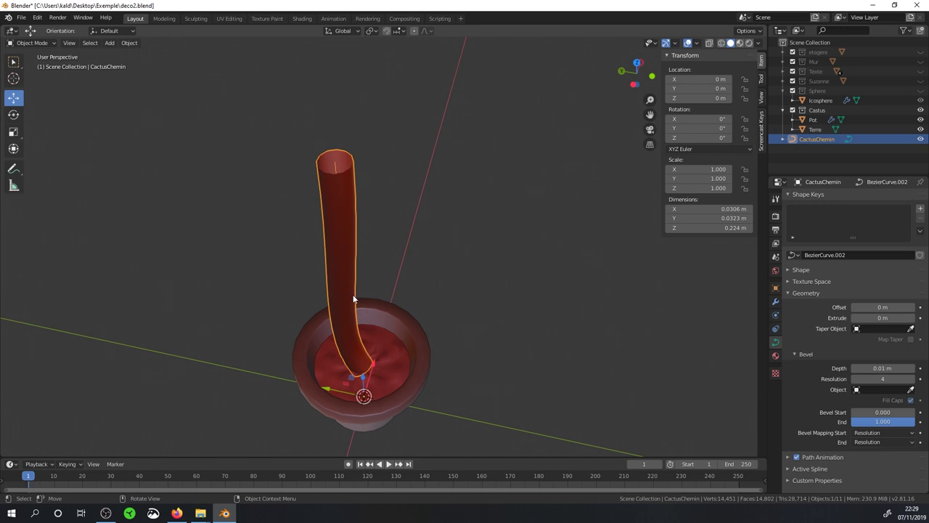
middle_click_drag(390, 288, 394, 296)
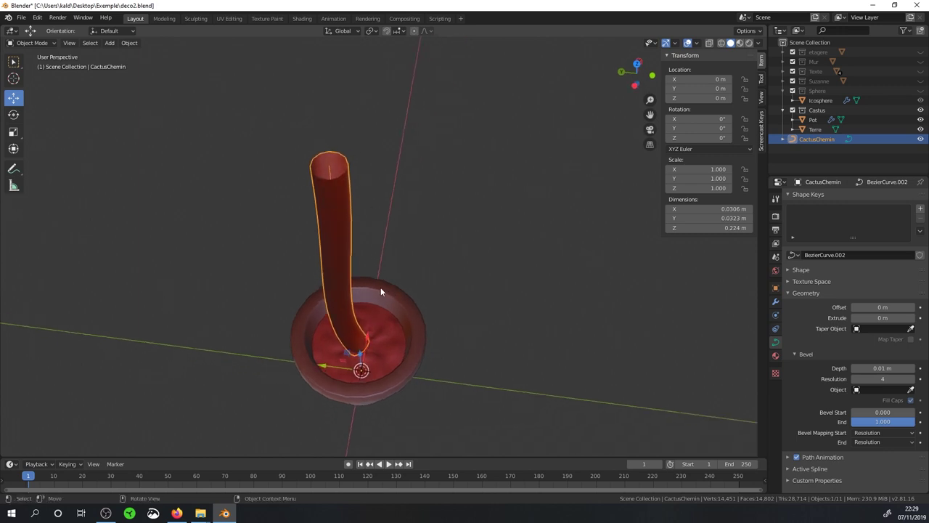
Add a Bezier circle curve to the scene
left_click(109, 43)
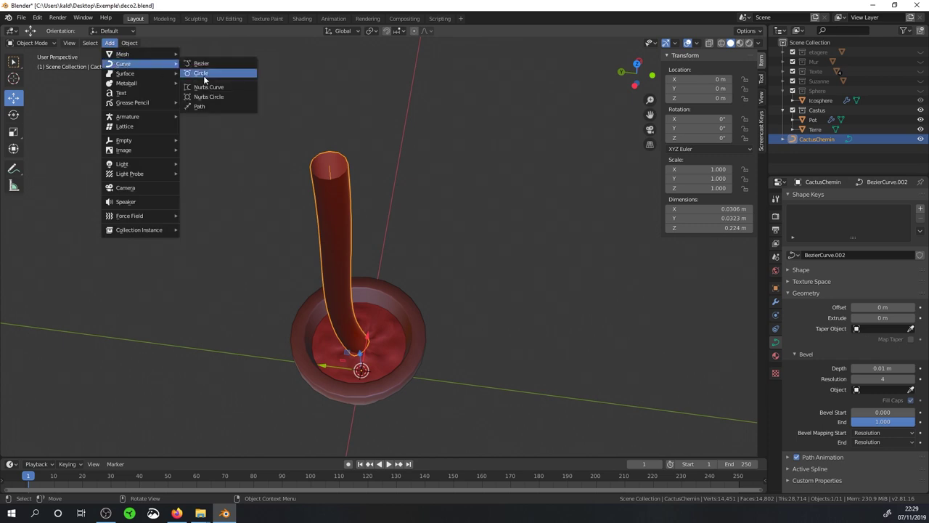
left_click(204, 77)
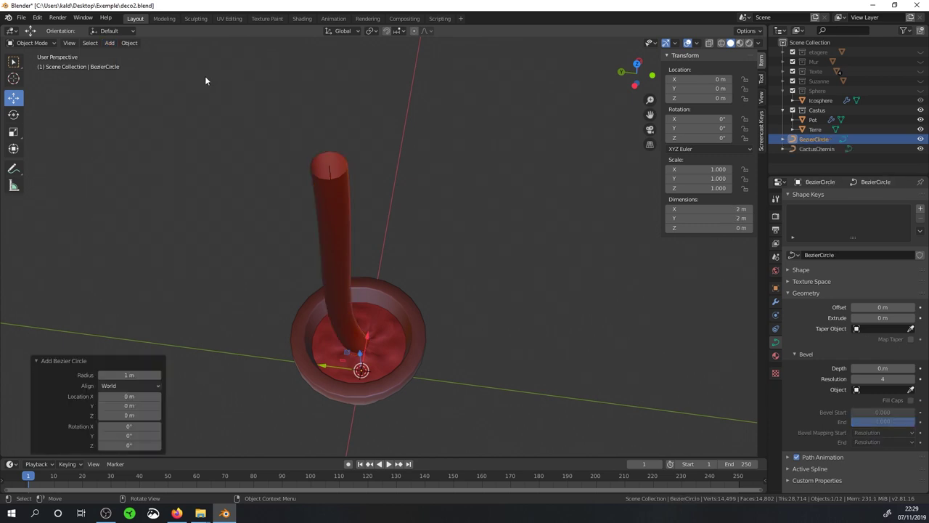
scroll(427, 342, "down", 1)
scroll(421, 345, "down", 3)
scroll(425, 347, "down", 3)
scroll(428, 349, "down", 3)
scroll(437, 354, "up", 1)
middle_click_drag(446, 315, 497, 321)
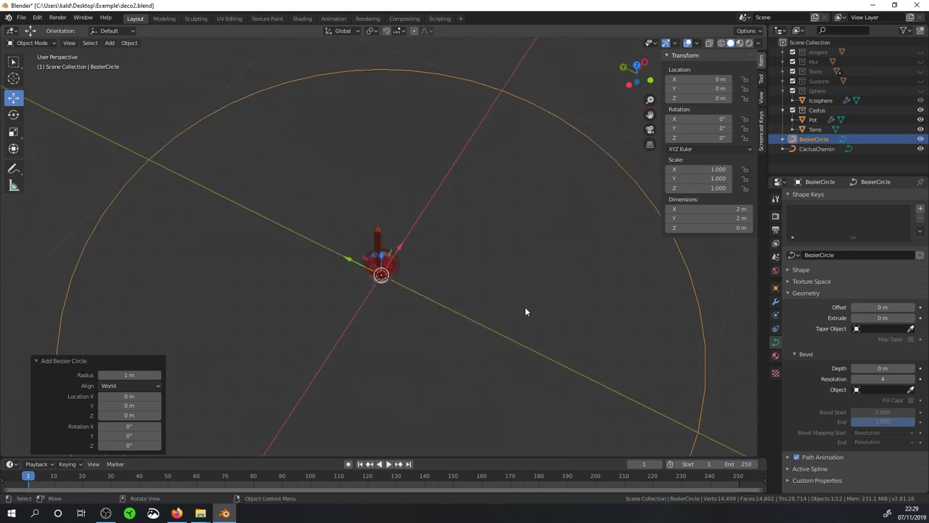
In Edit Mode, scale the circle's points down to 0.063, undoing a stray Z move
key("Tab")
scroll(537, 293, "down", 2)
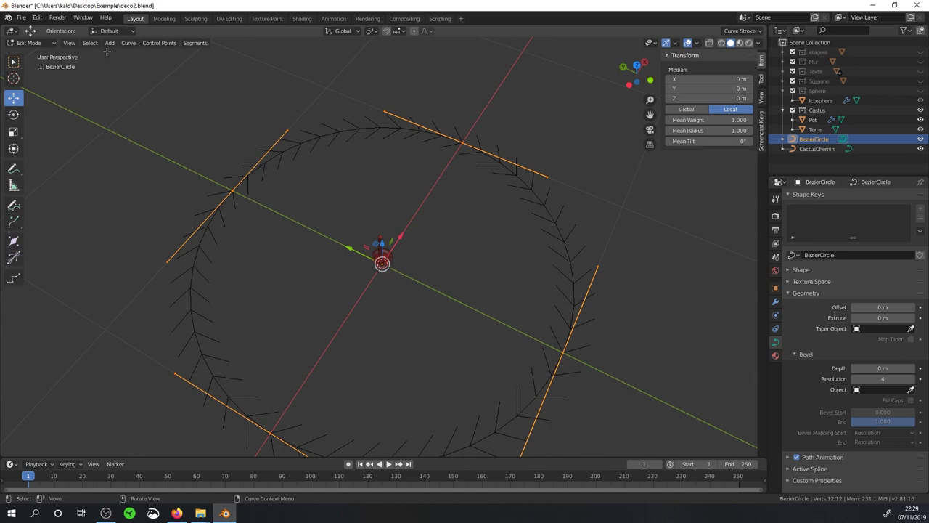
left_click(110, 44)
left_click(127, 43)
key("s")
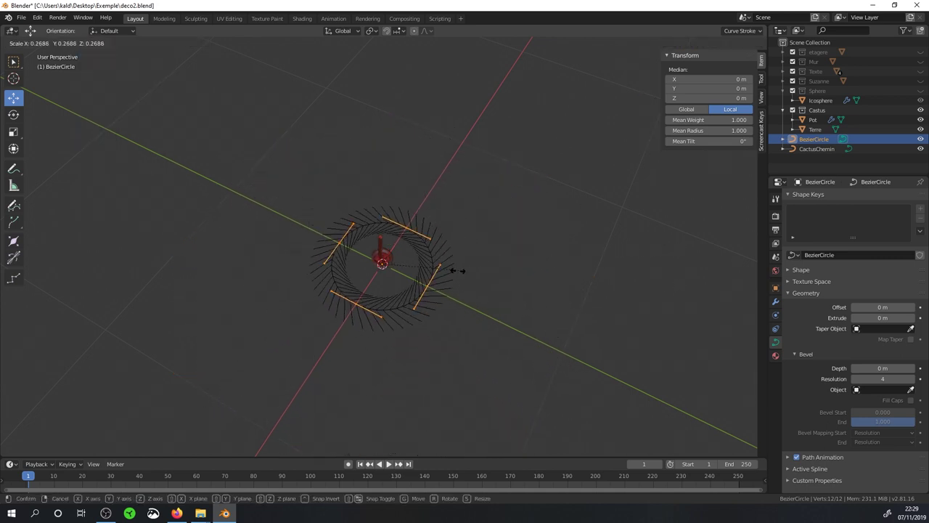
left_click(389, 286)
scroll(389, 287, "up", 6)
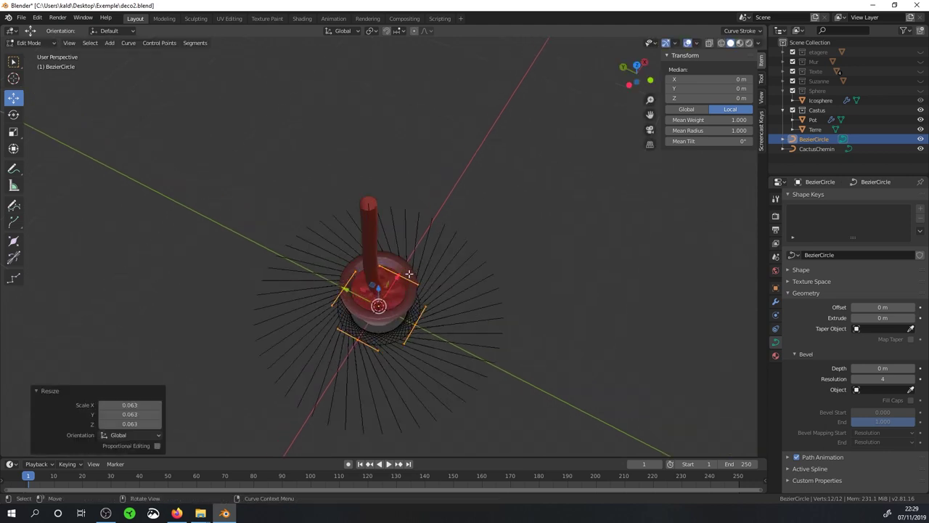
key("g")
key("z")
left_click(370, 202)
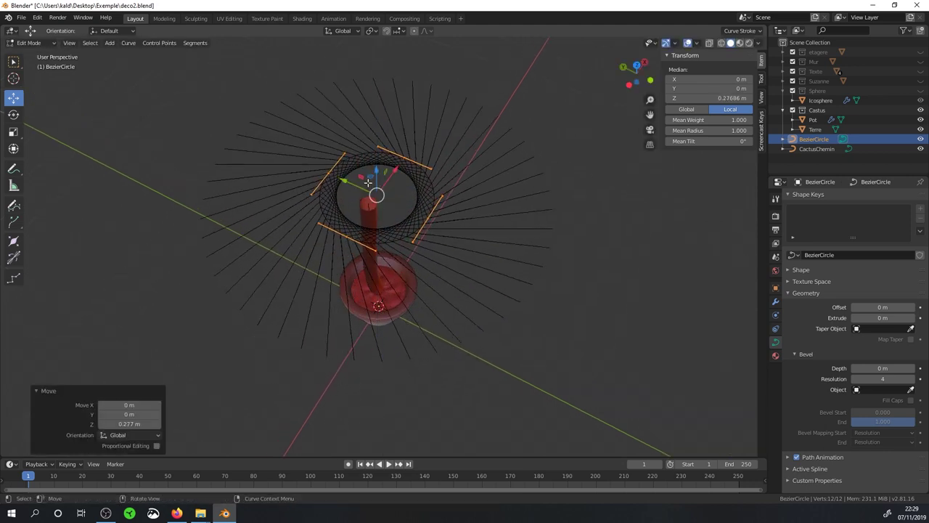
key("ctrl+z")
middle_click_drag(383, 195, 425, 271)
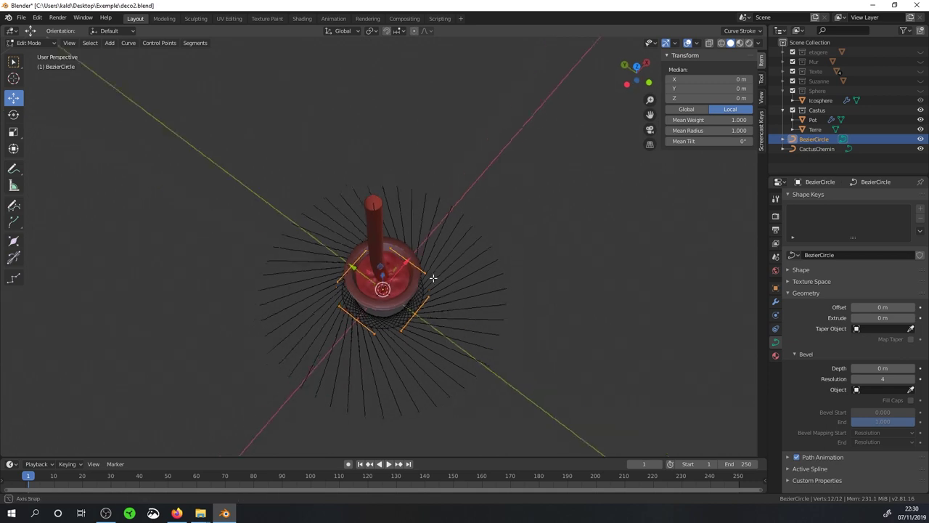
Move the whole circle 0.159 m along X beside the pot
key("Tab")
key("g")
key("x")
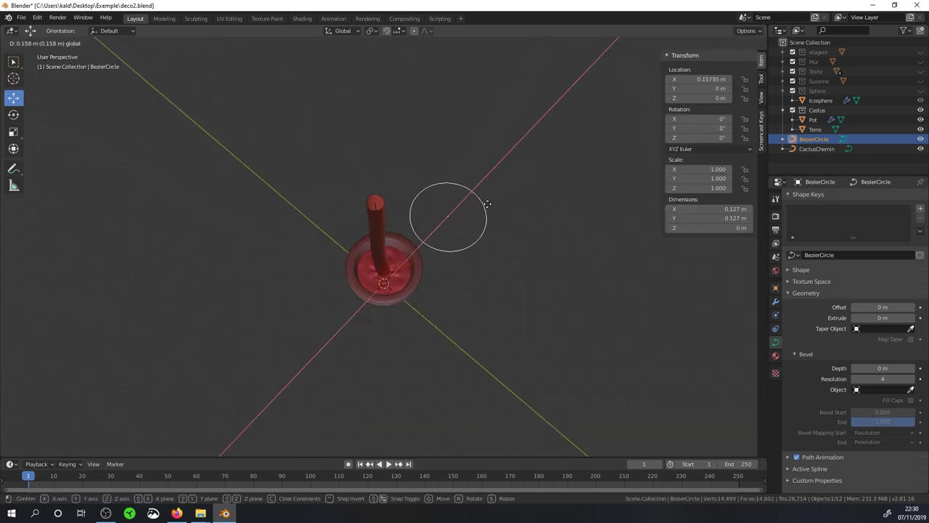
left_click(479, 218)
middle_click_drag(479, 233, 331, 264)
scroll(381, 232, "up", 2)
Check the circle in Edit Mode, then select the cactus stem and the Bezier circle
key("Tab")
mouse_move(382, 234)
middle_mouse_down()
mouse_move(394, 247)
mouse_move(369, 314)
middle_mouse_up()
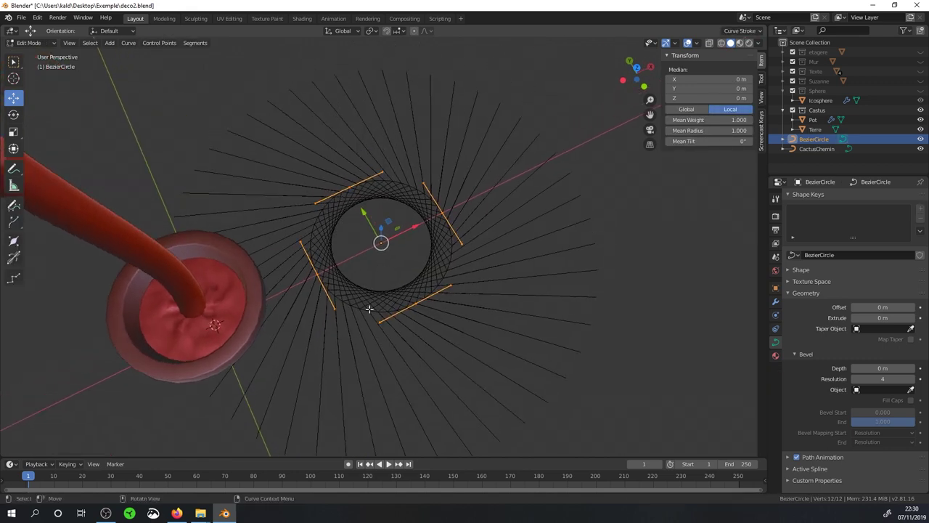
key("Tab")
left_click(159, 265)
scroll(329, 317, "down", 2)
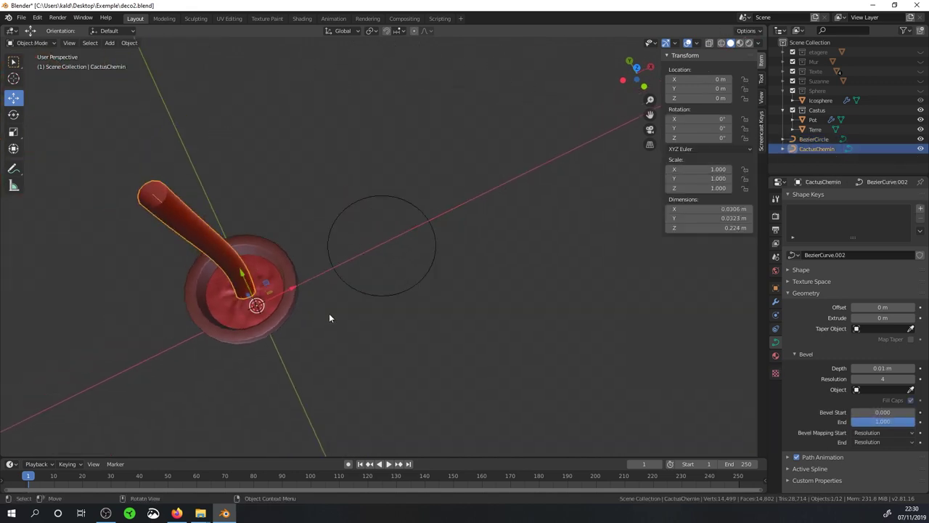
left_click(390, 294)
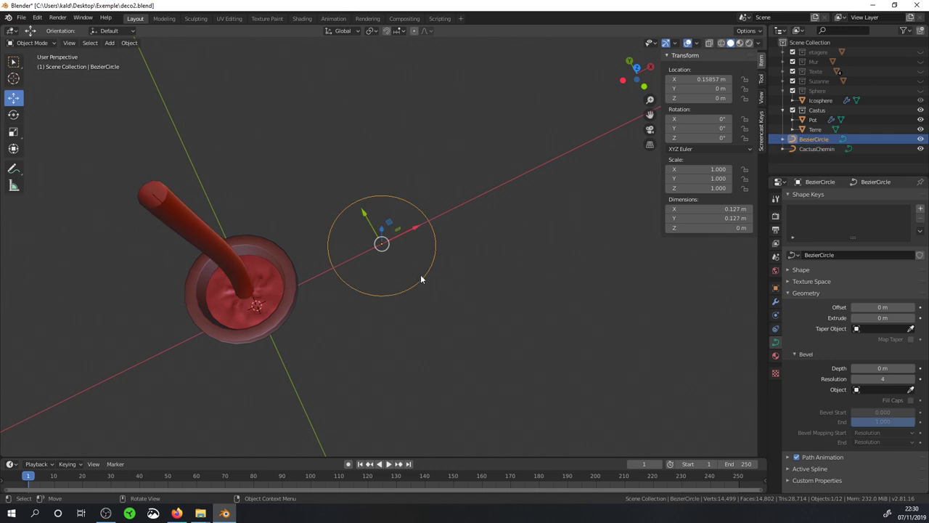
Set BezierCircle as CactusChemin's bevel object, turning the stem into a thick tube
left_click(224, 259)
left_click(347, 270)
left_click(209, 244)
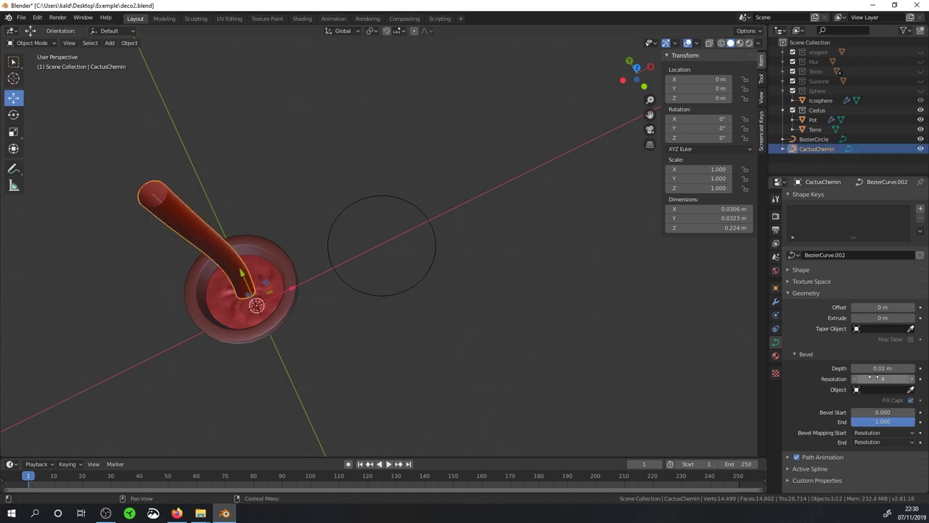
left_click(911, 390)
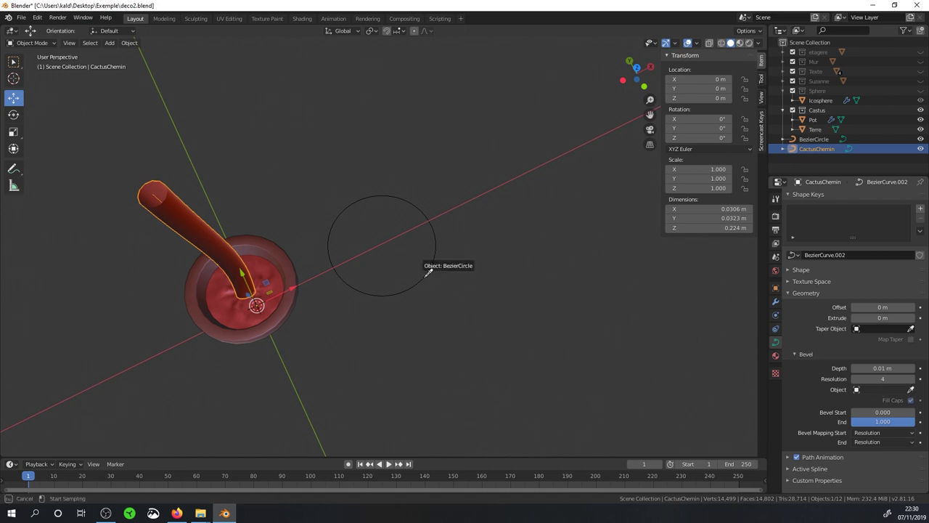
left_click(428, 272)
Rename the Bezier circle to ProfilCactus in the Outliner
left_click(829, 149, "ctrl")
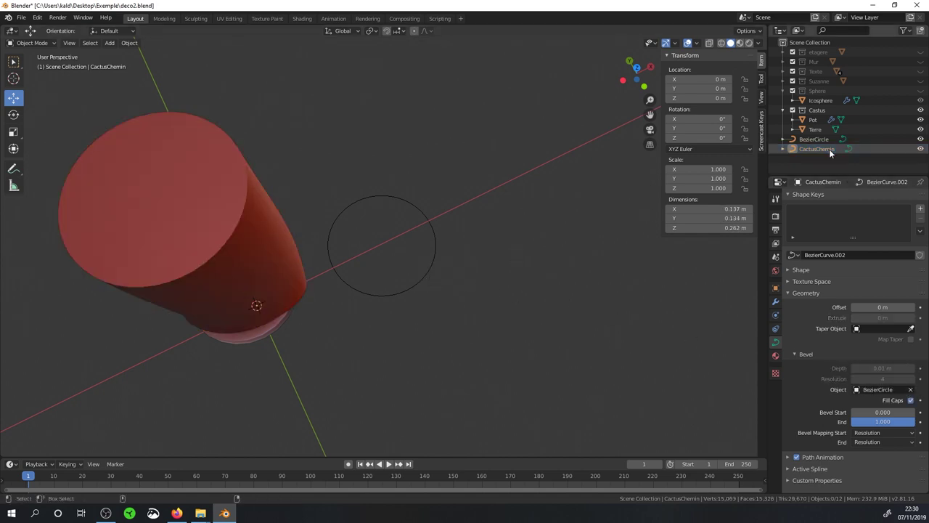
double_click(814, 139)
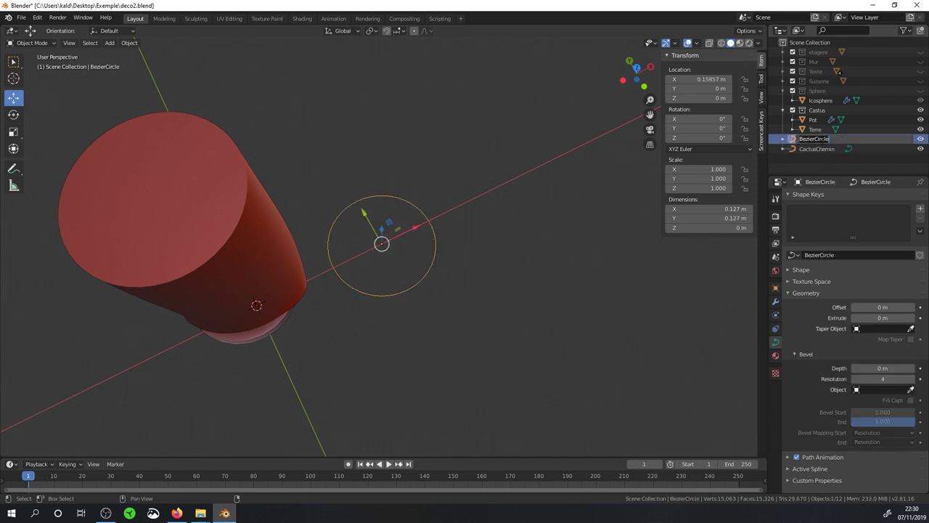
type("ProfilCactus")
key("Return")
scroll(392, 238, "up", 1)
scroll(392, 237, "up", 1)
scroll(392, 237, "up", 1)
middle_click_drag(392, 238, 391, 286)
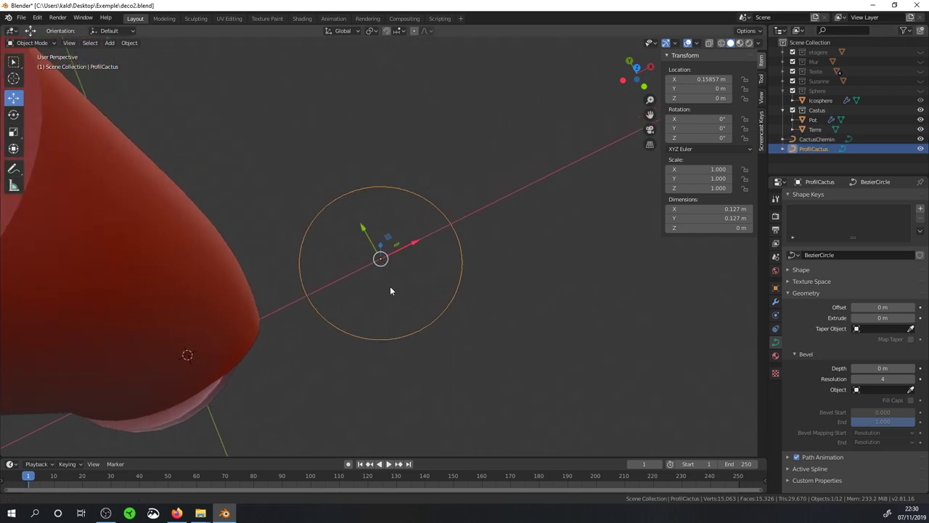
Enter Edit Mode on ProfilCactus and move its right control point along X
key("Tab")
middle_click_drag(456, 256, 451, 250)
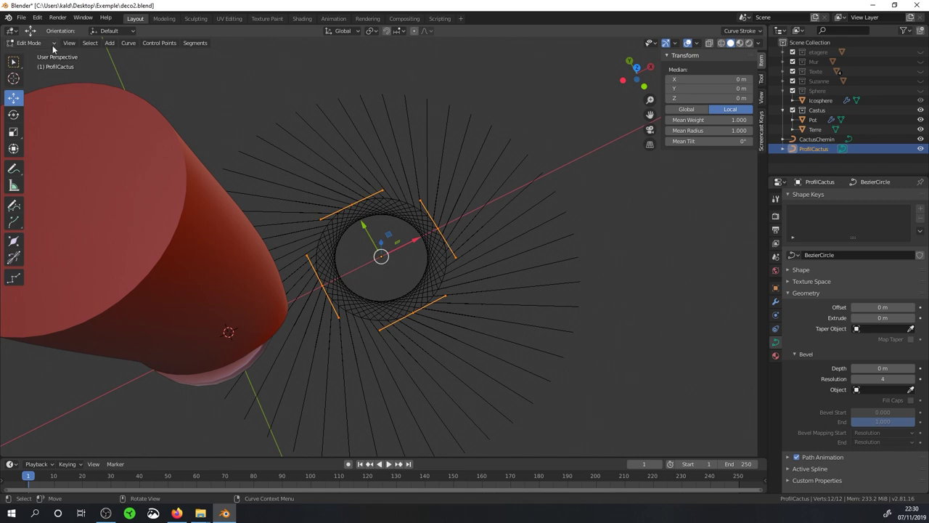
left_click(454, 226)
key("g")
key("x")
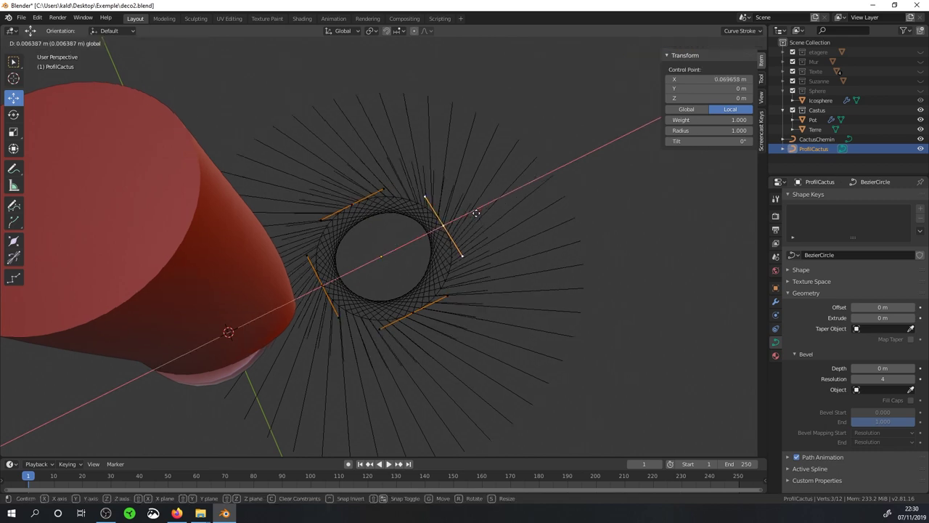
scroll(520, 205, "down", 3)
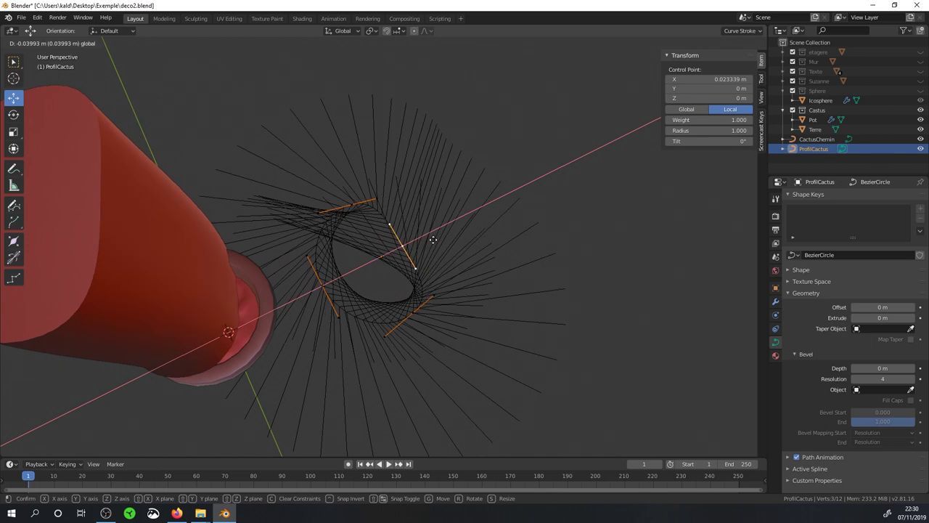
left_click(336, 219)
Move the left control point along X, then undo the test point moves
left_click(339, 272)
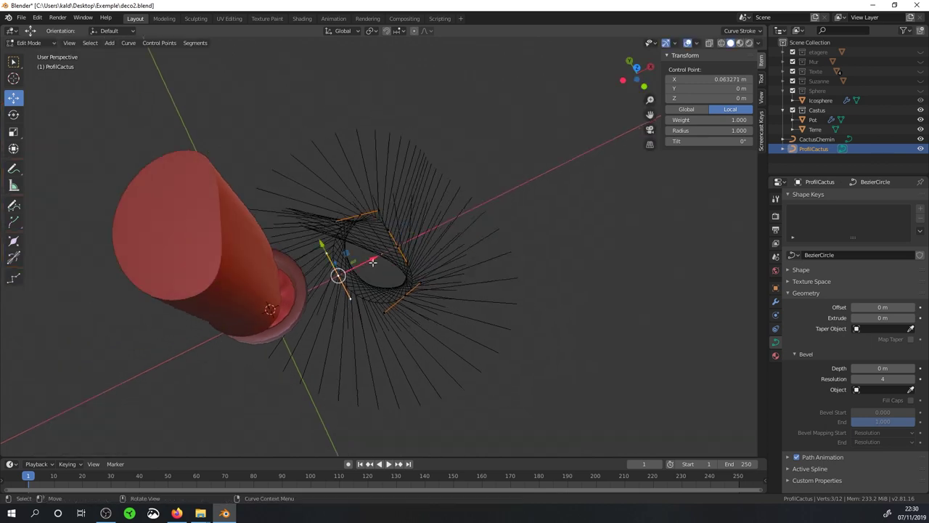
key("g")
key("x")
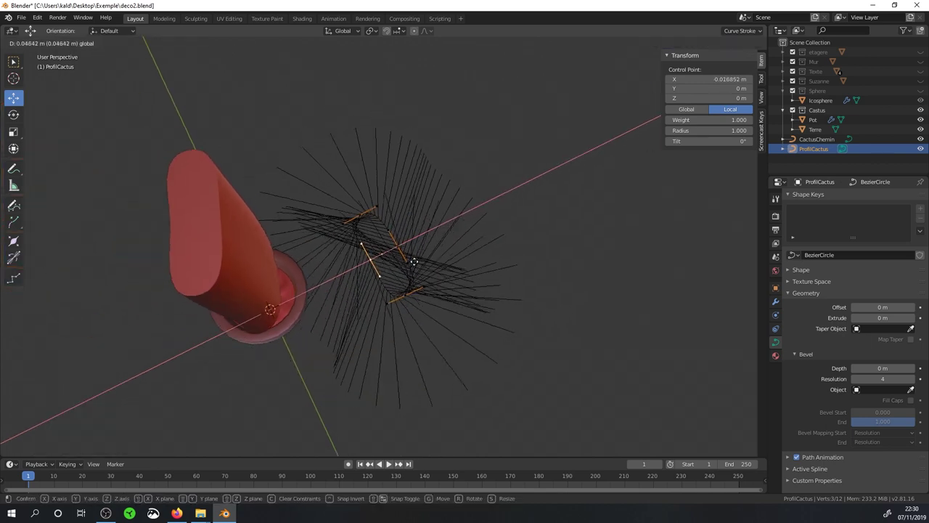
left_click(416, 263)
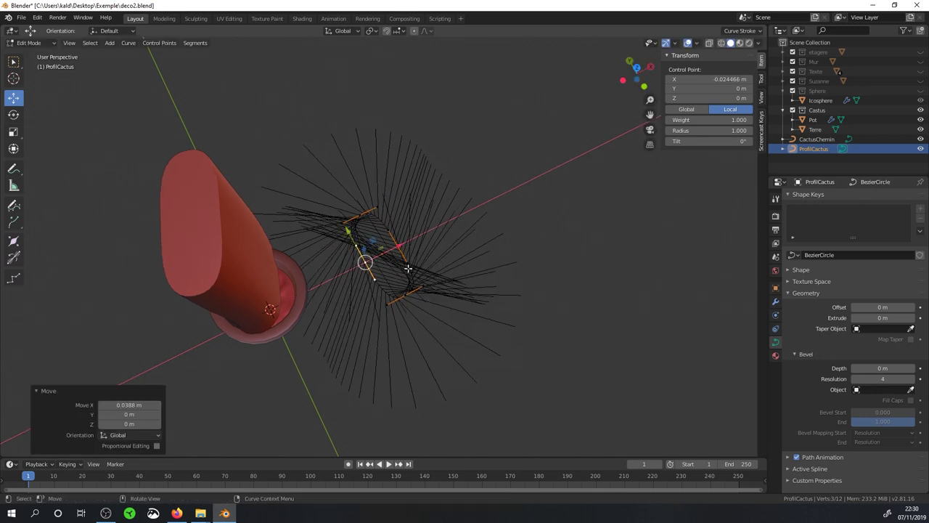
key("ctrl+z")
key("ctrl+z")
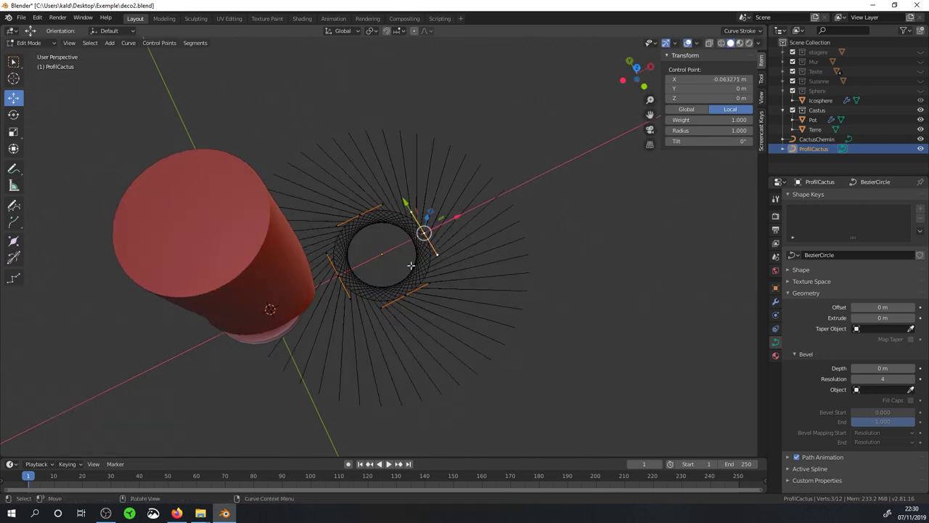
scroll(411, 259, "up", 1)
scroll(412, 251, "up", 1)
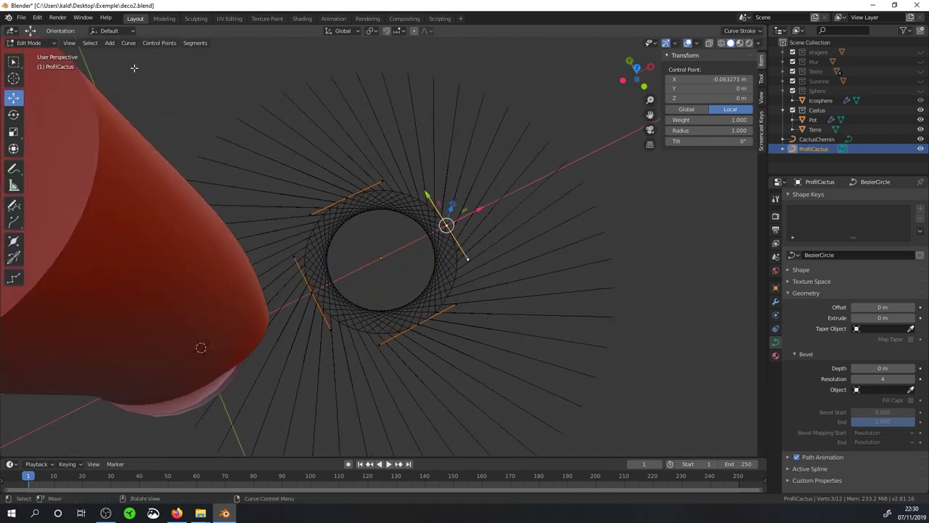
left_click(110, 43)
Select all profile points and subdivide the circle with 2 cuts
left_click(90, 43)
left_click(94, 53)
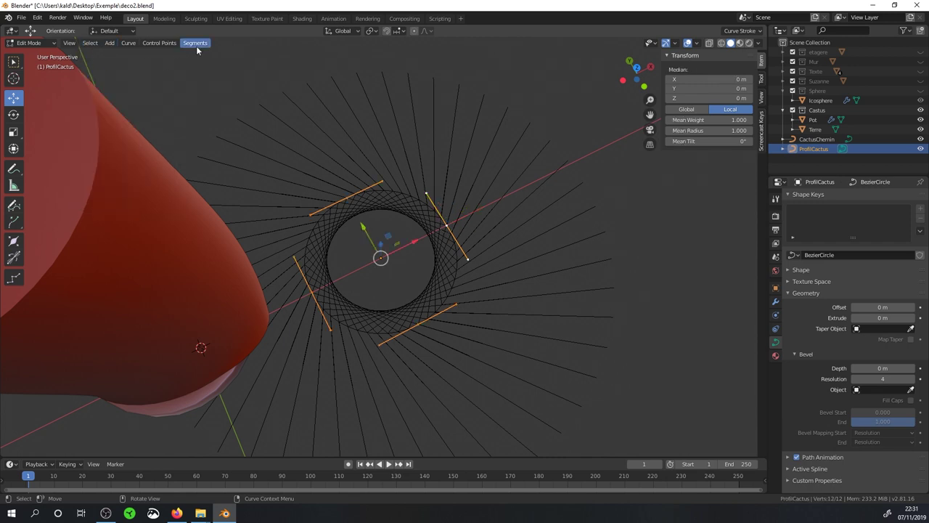
left_click(196, 43)
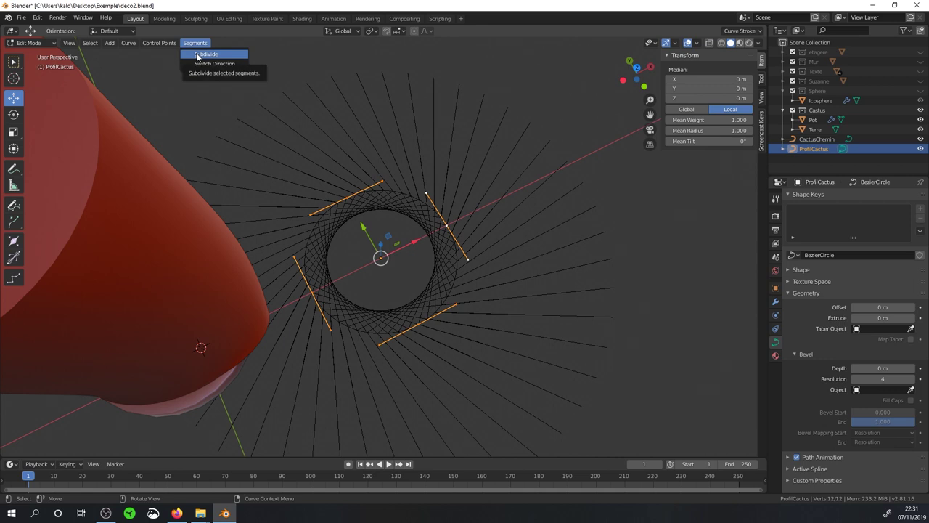
left_click(204, 54)
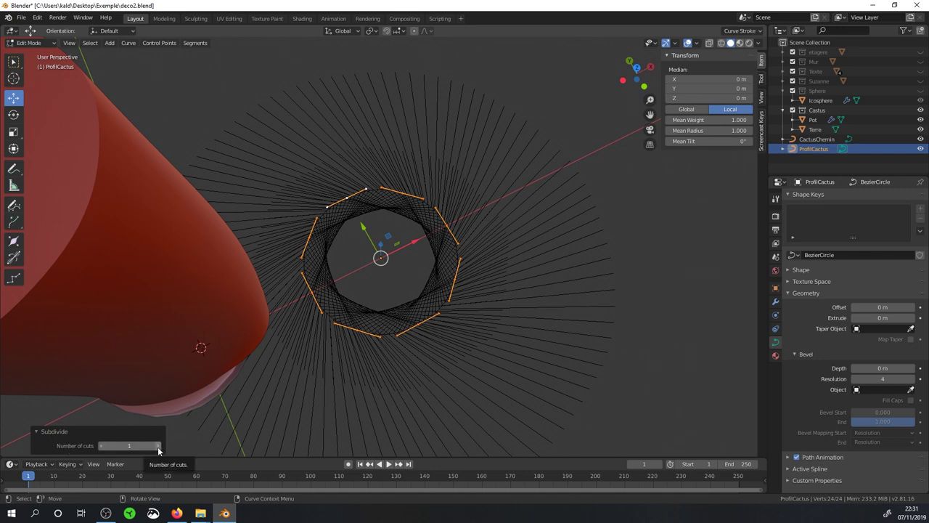
left_click(158, 446)
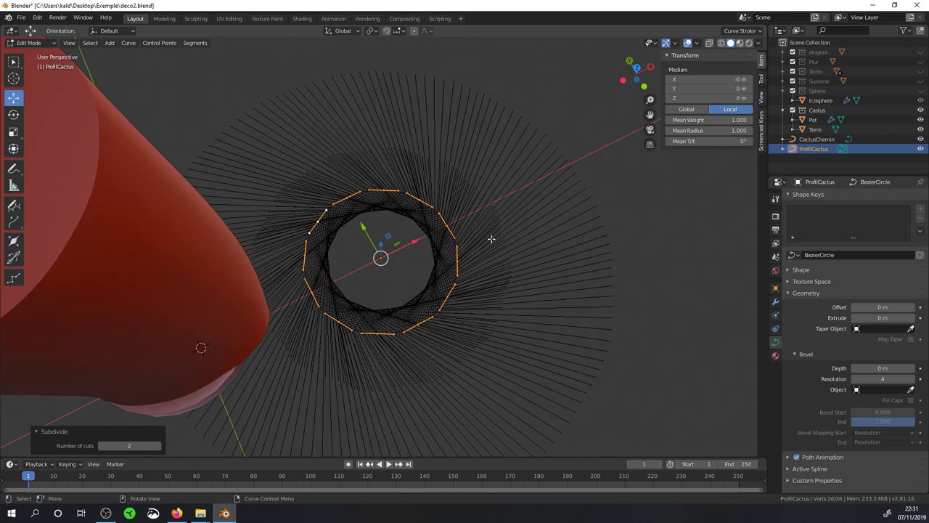
scroll(486, 244, "up", 1)
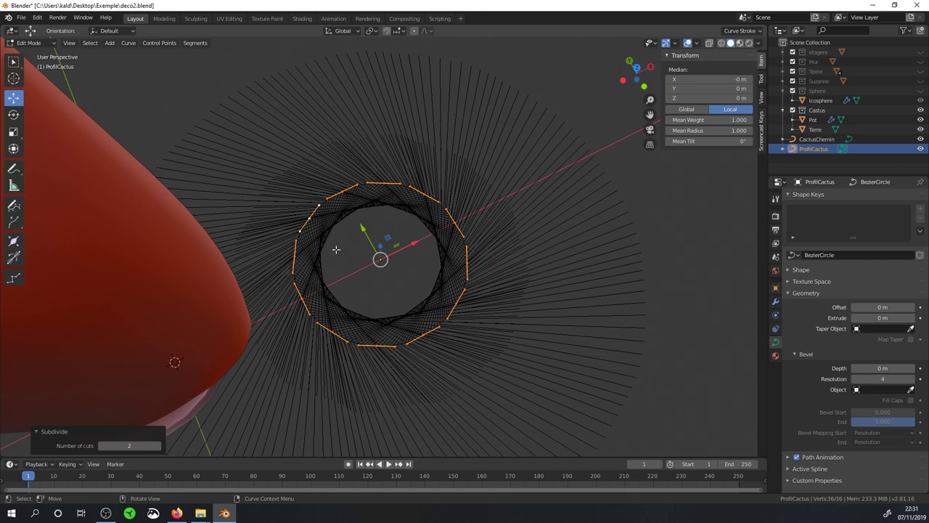
left_click(126, 45)
Checker-deselect the profile so every other control point remains selected
left_click(113, 44)
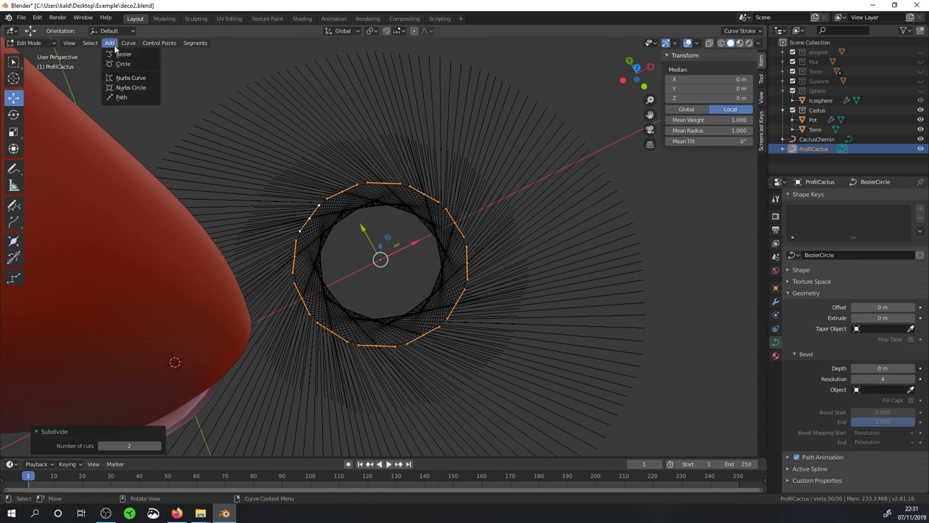
left_click(102, 54)
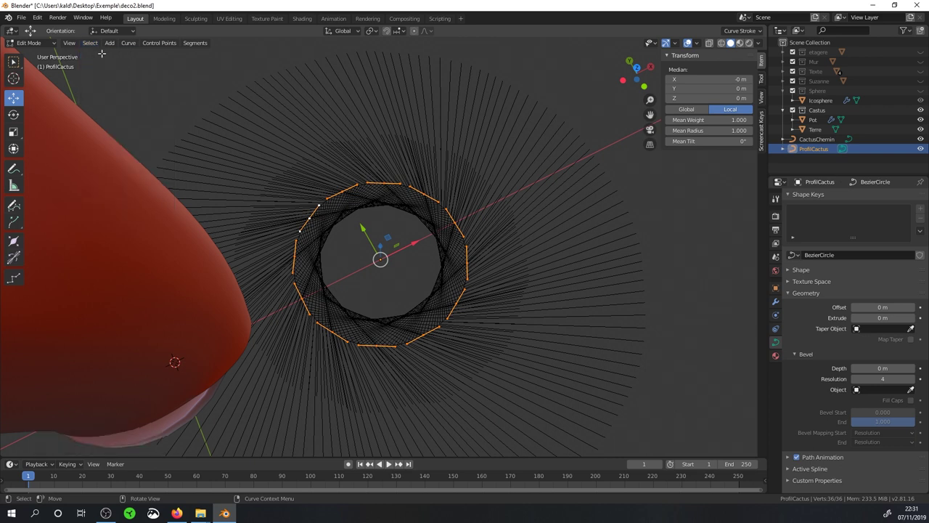
left_click(90, 44)
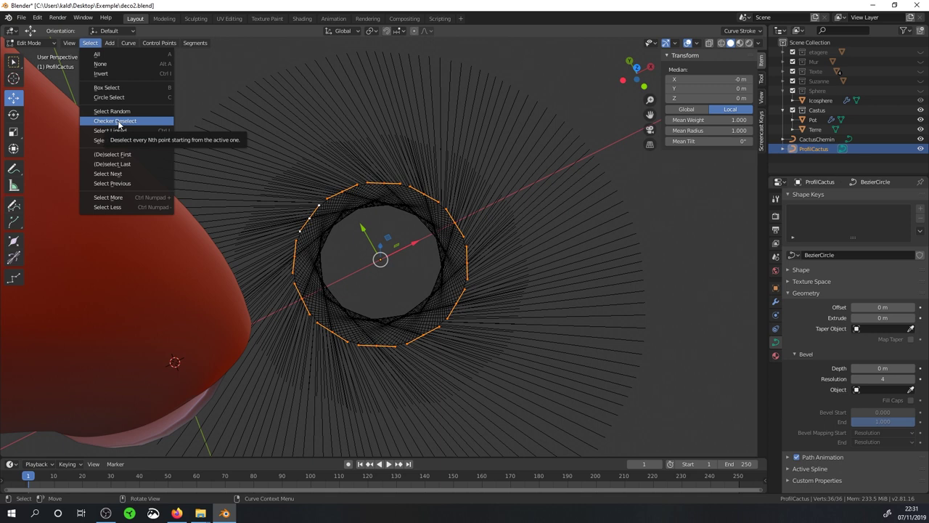
left_click(118, 122)
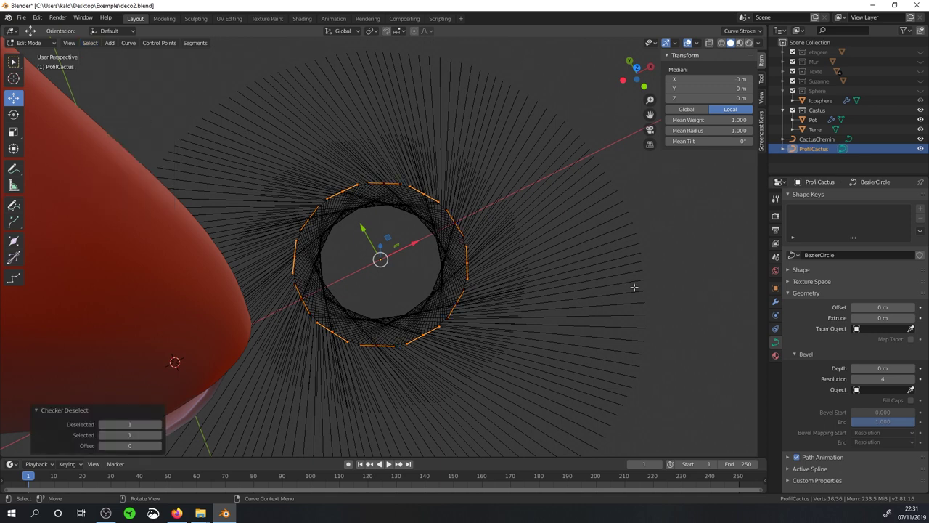
key("s")
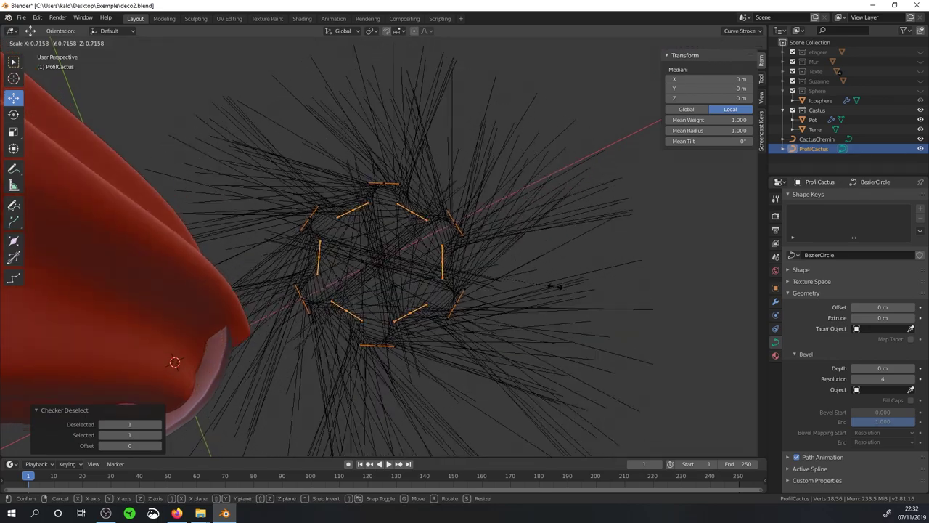
Scale the alternating profile points inward, settling on 0.437 for deep ribs
left_click(517, 278)
mouse_move(517, 279)
middle_mouse_down()
mouse_move(283, 239)
mouse_move(415, 302)
middle_mouse_up()
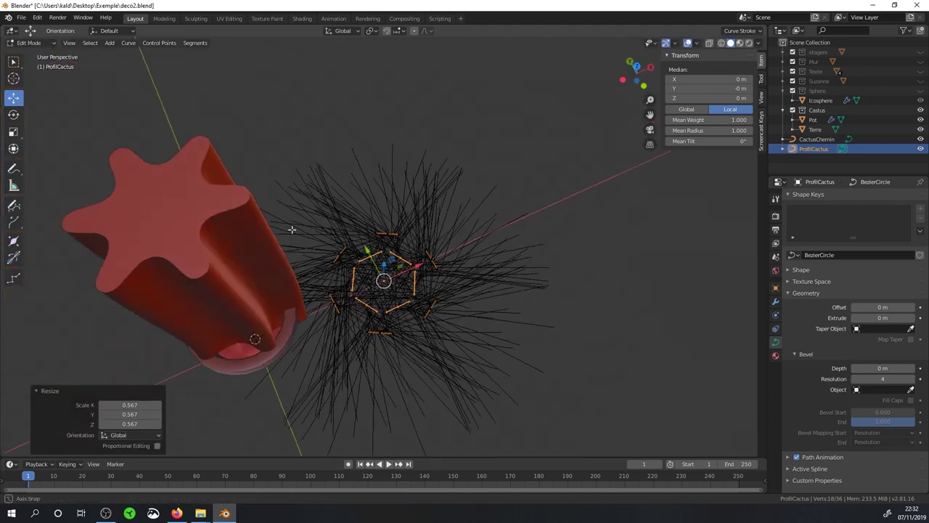
key("s")
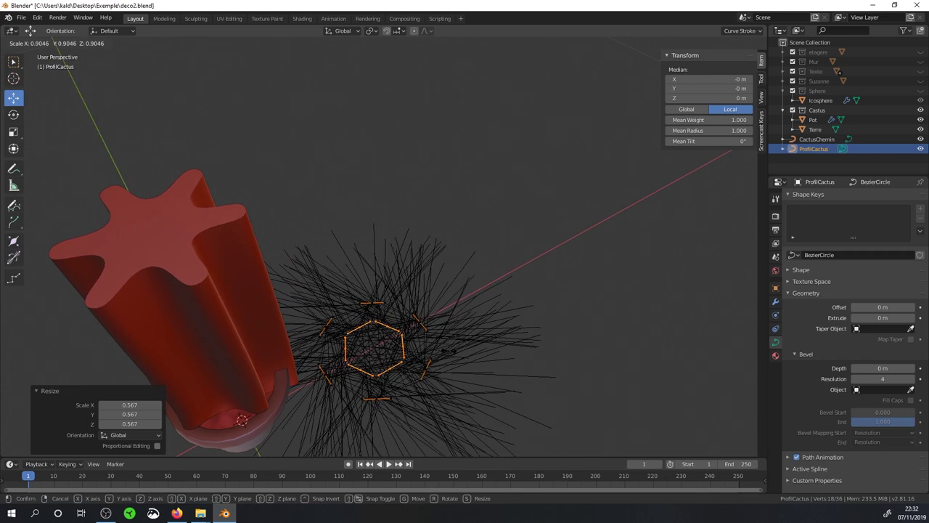
left_click(243, 418)
mouse_move(243, 418)
middle_mouse_down()
mouse_move(301, 242)
mouse_move(222, 272)
mouse_move(260, 265)
middle_mouse_up()
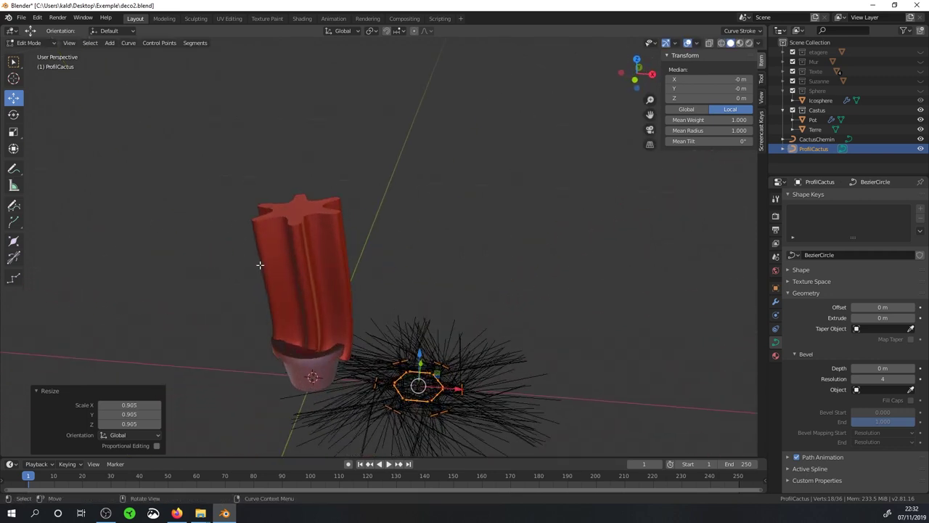
left_click(109, 43)
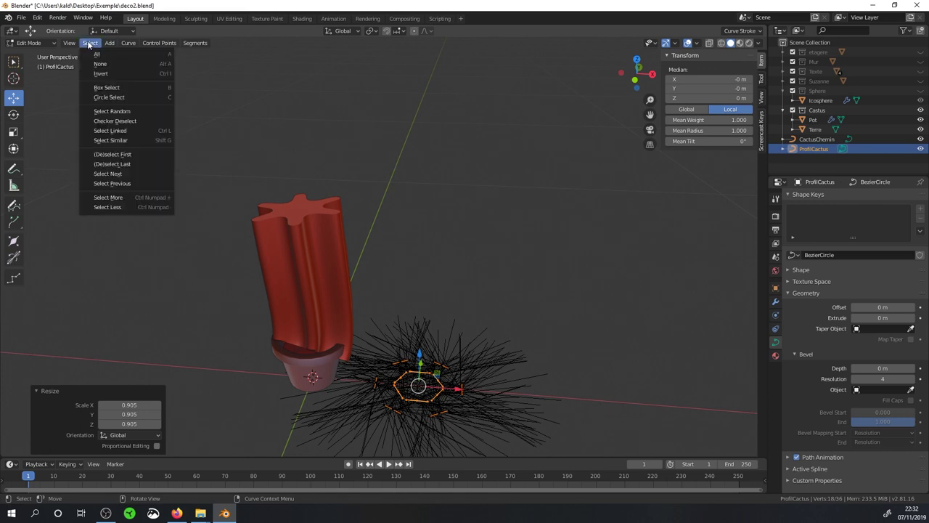
key("s")
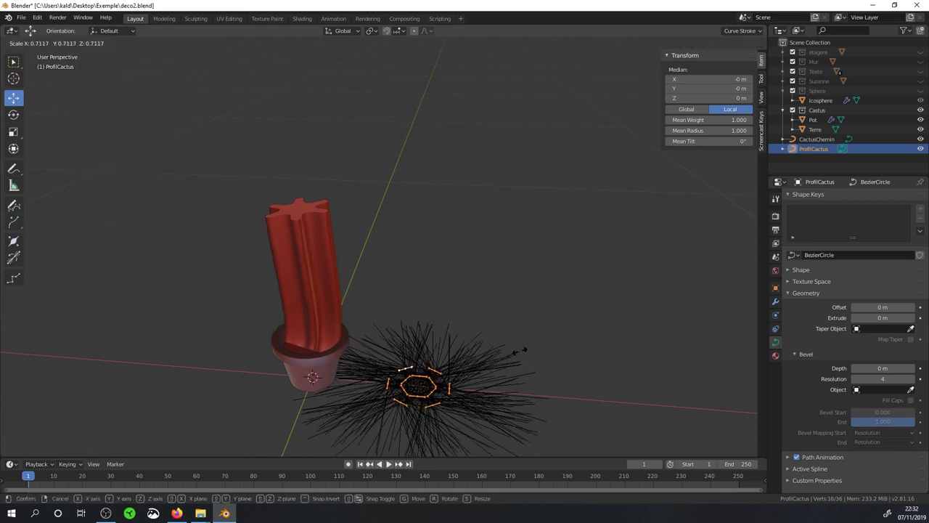
left_click(477, 356)
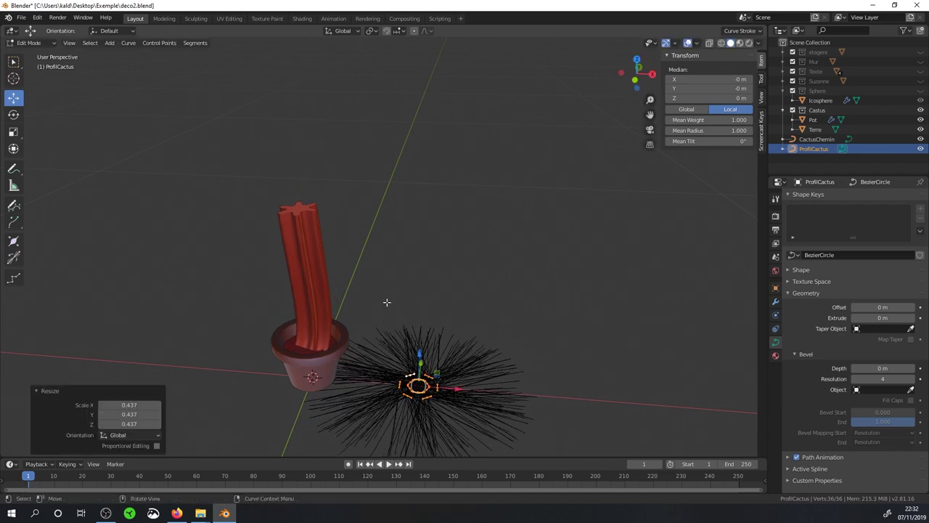
Return ProfilCactus to Object Mode and inspect the ribbed star-profile stem
middle_click_drag(387, 302, 432, 216)
scroll(394, 180, "up", 4)
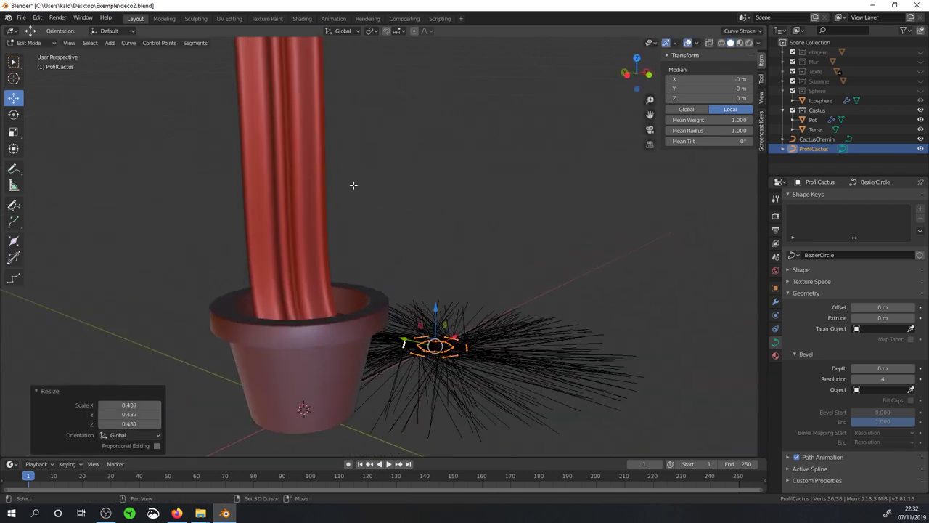
scroll(354, 185, "down", 2)
middle_click_drag(367, 228, 367, 268)
scroll(368, 262, "down", 2)
scroll(368, 263, "up", 2)
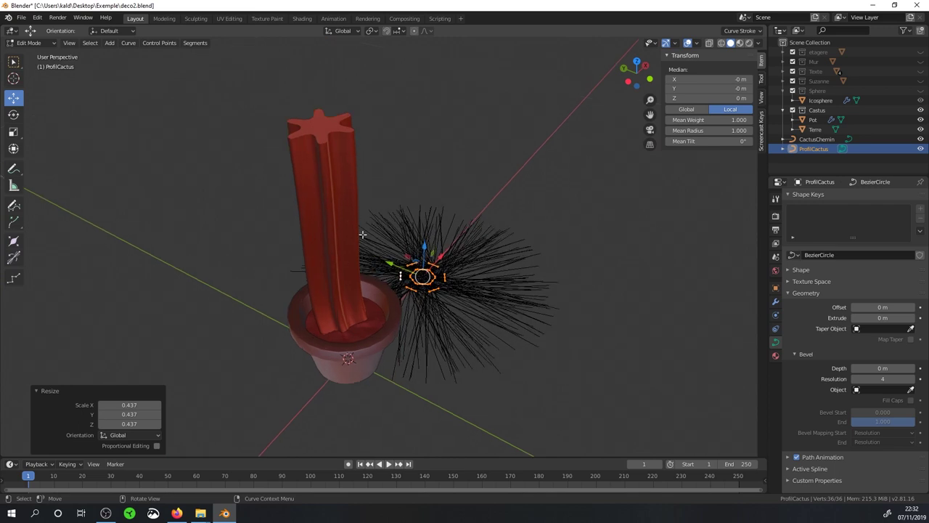
scroll(367, 229, "up", 1)
mouse_move(471, 348)
middle_mouse_down()
mouse_move(483, 322)
mouse_move(474, 312)
middle_mouse_up()
key("Tab")
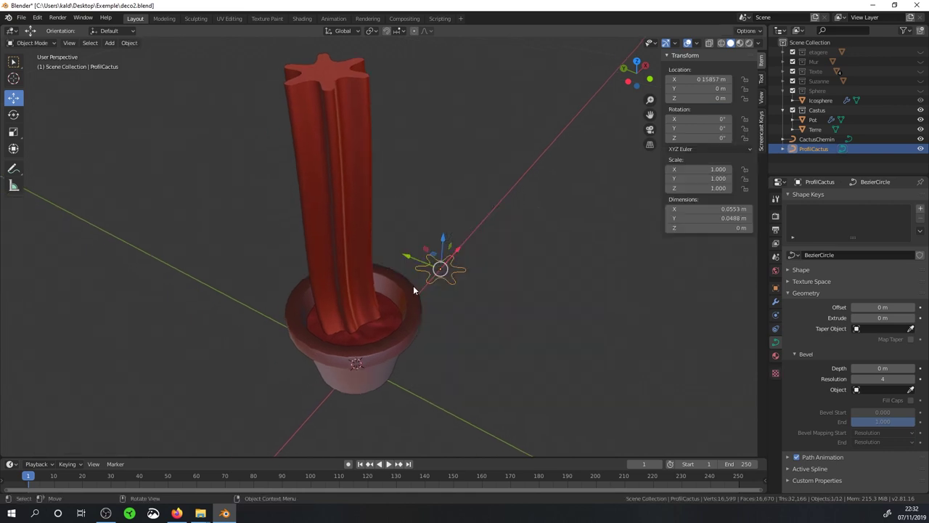
middle_click_drag(442, 283, 381, 319)
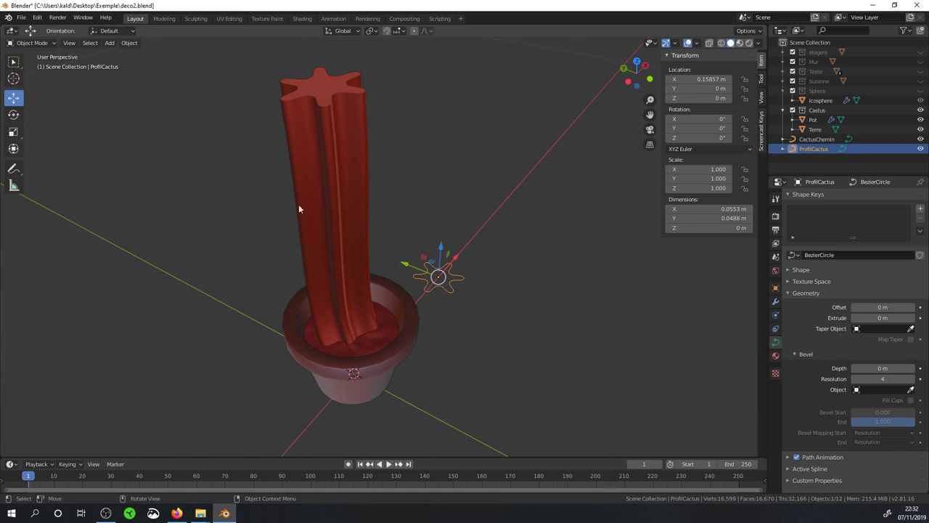
middle_click_drag(450, 287, 392, 240)
mouse_move(422, 325)
middle_mouse_down()
mouse_move(444, 345)
mouse_move(479, 334)
middle_mouse_up()
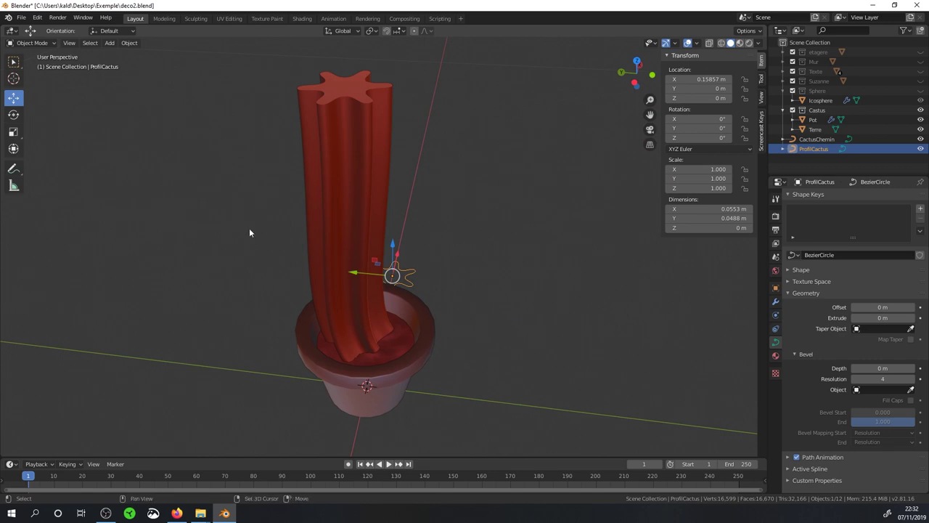
left_click(109, 43)
mouse_move(122, 54)
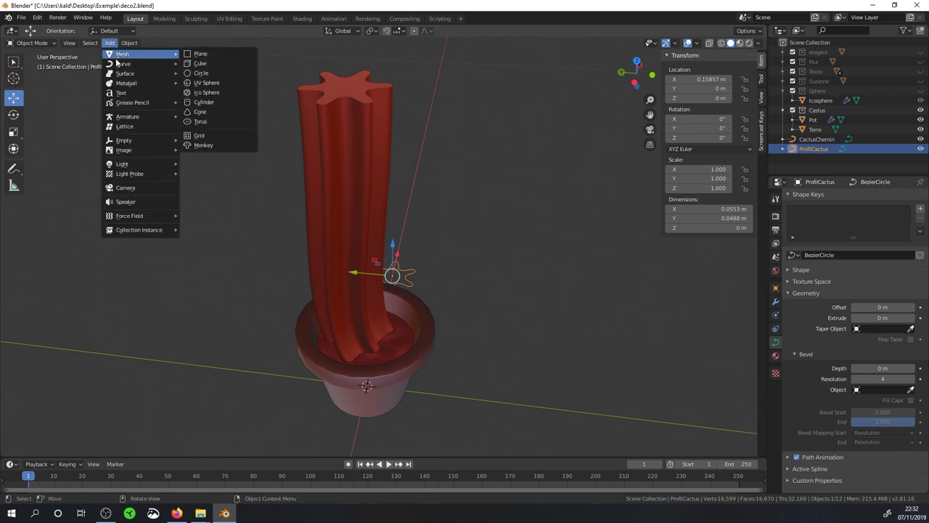
Add a Bezier curve at the origin, rename it EpaisseurCactus, and view from the top
left_click(201, 64)
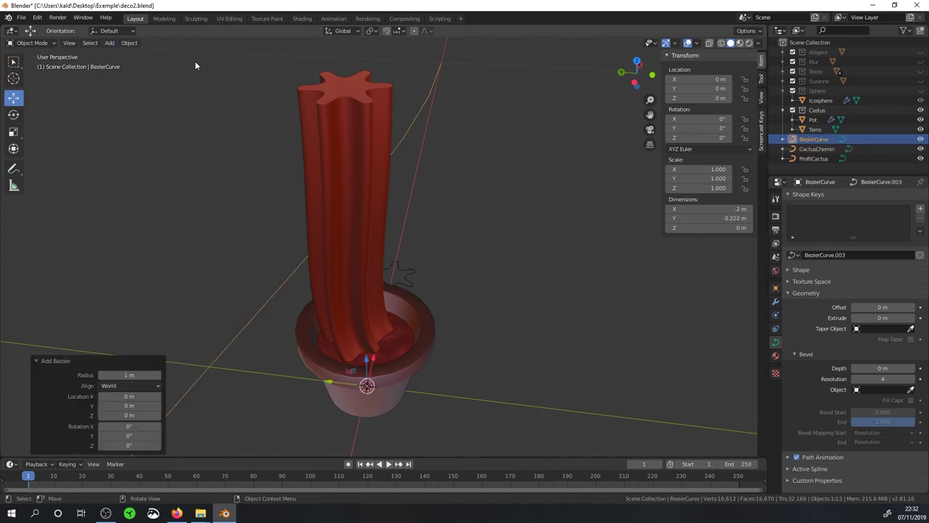
middle_click_drag(333, 168, 325, 190)
scroll(326, 189, "down", 2)
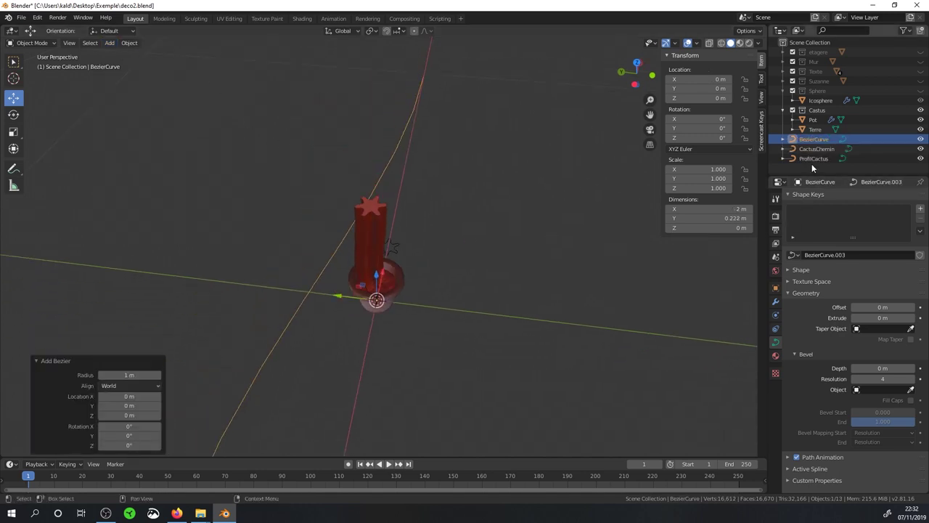
double_click(814, 139)
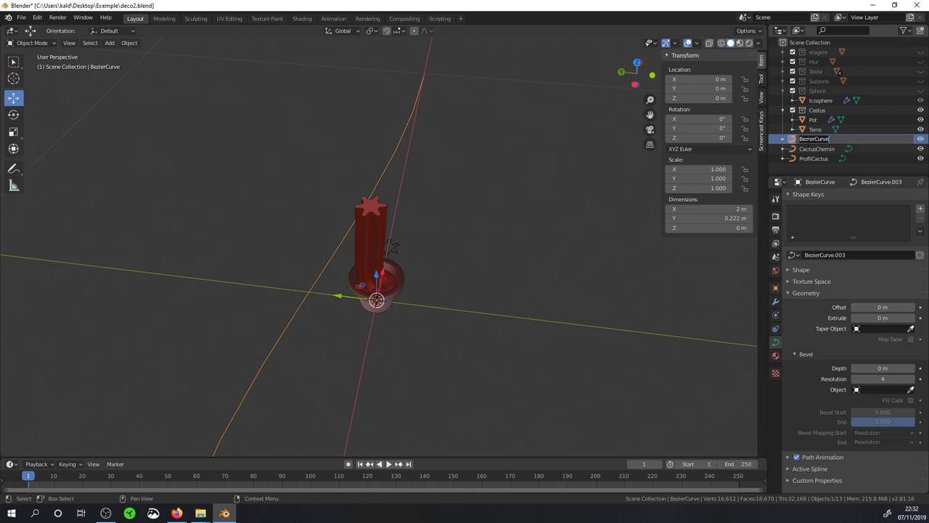
type("Epi")
type("Cactus")
key("Return")
mouse_move(421, 289)
middle_mouse_down()
mouse_move(405, 239)
mouse_move(368, 258)
middle_mouse_up()
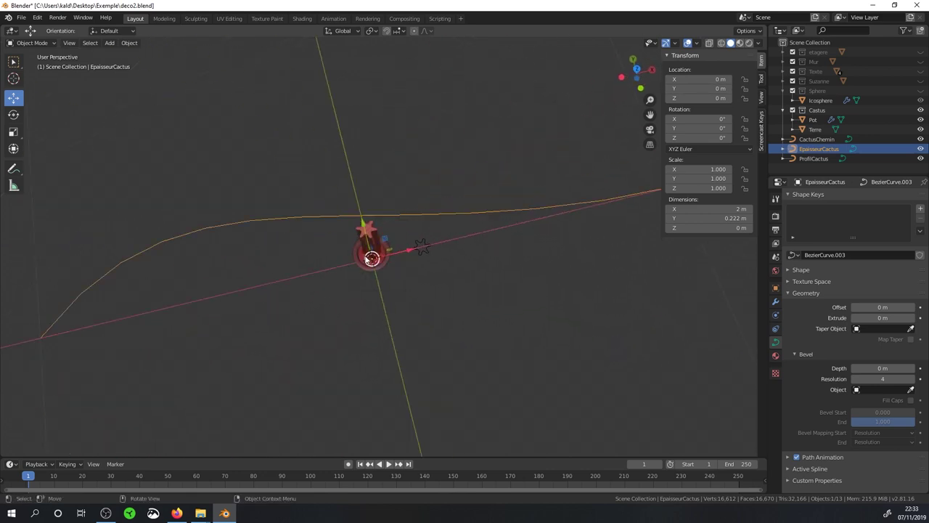
key("KP_7")
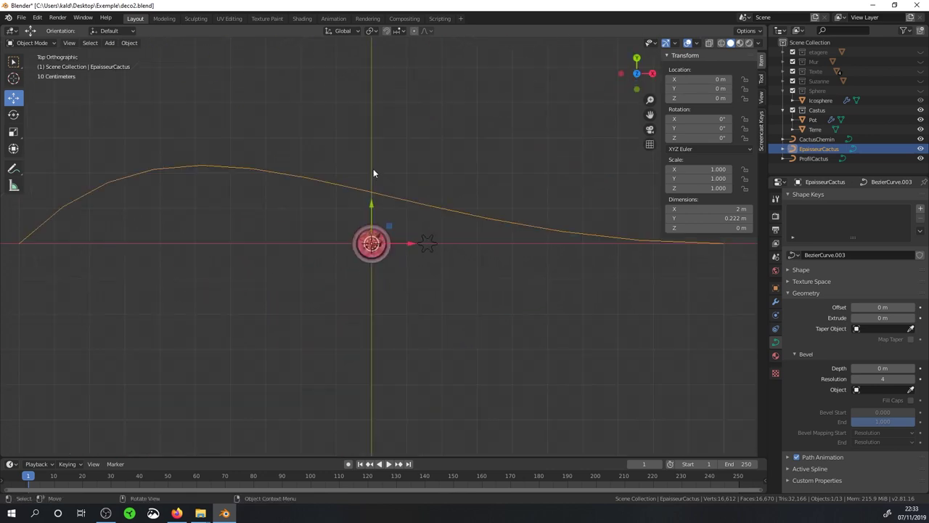
scroll(385, 178, "down", 2)
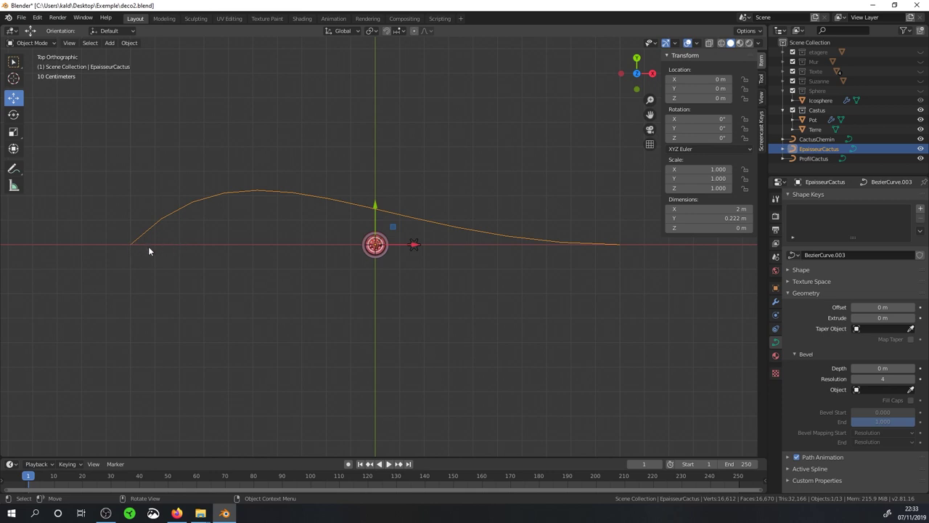
Select the CactusChemin curve to show its geometry settings, with ProfilCactus as the bevel object
middle_click_drag(357, 246, 366, 270)
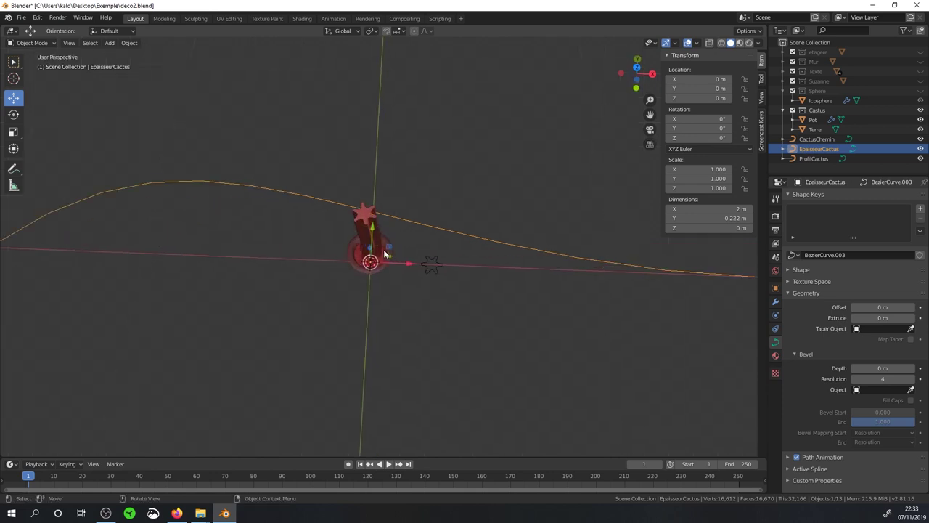
mouse_move(367, 261)
middle_mouse_down()
mouse_move(374, 236)
mouse_move(376, 249)
middle_mouse_up()
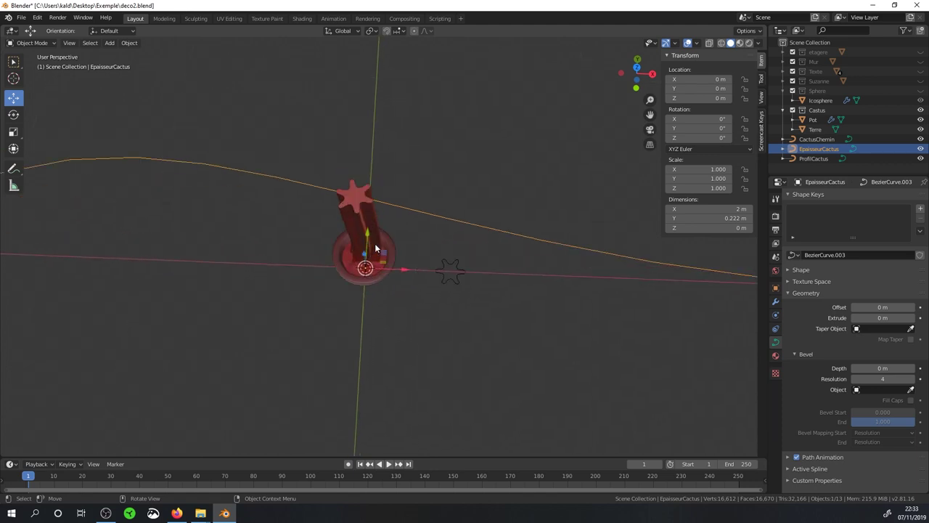
left_click(817, 138)
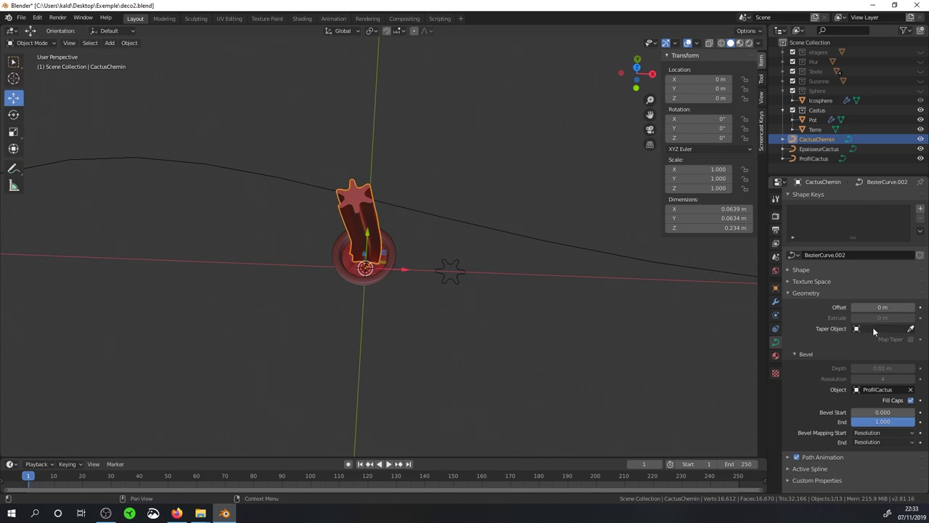
Set EpaisseurCactus as CactusChemin's taper object to make a pointed spike, then split the 3D view
left_click(912, 330)
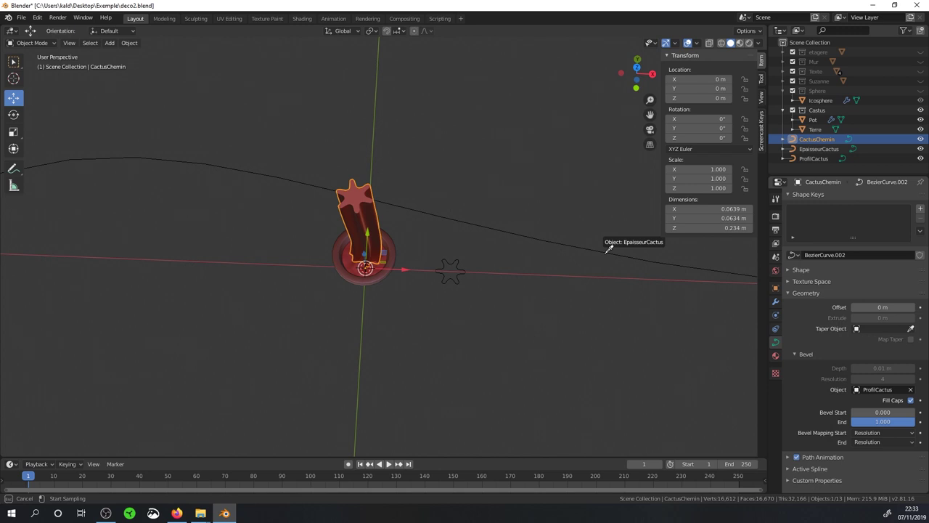
left_click(607, 250)
mouse_move(605, 253)
middle_mouse_down()
mouse_move(460, 263)
mouse_move(481, 209)
middle_mouse_up()
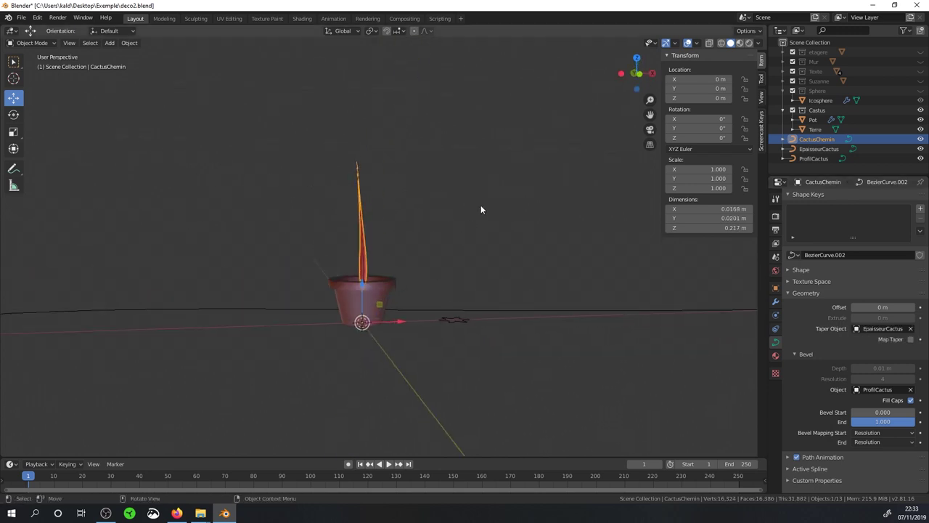
mouse_move(431, 284)
middle_mouse_down()
mouse_move(411, 304)
mouse_move(506, 319)
mouse_move(472, 297)
mouse_move(506, 301)
middle_mouse_up()
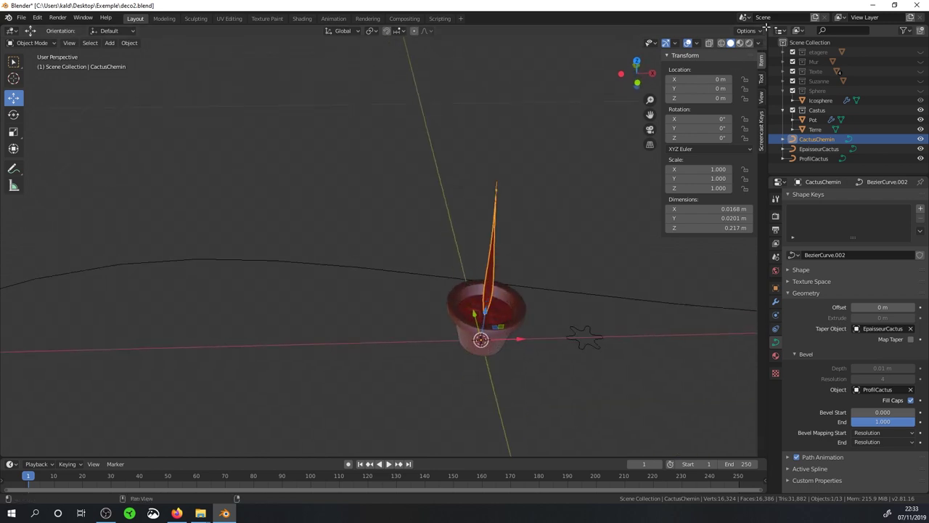
left_click_drag(766, 27, 457, 215)
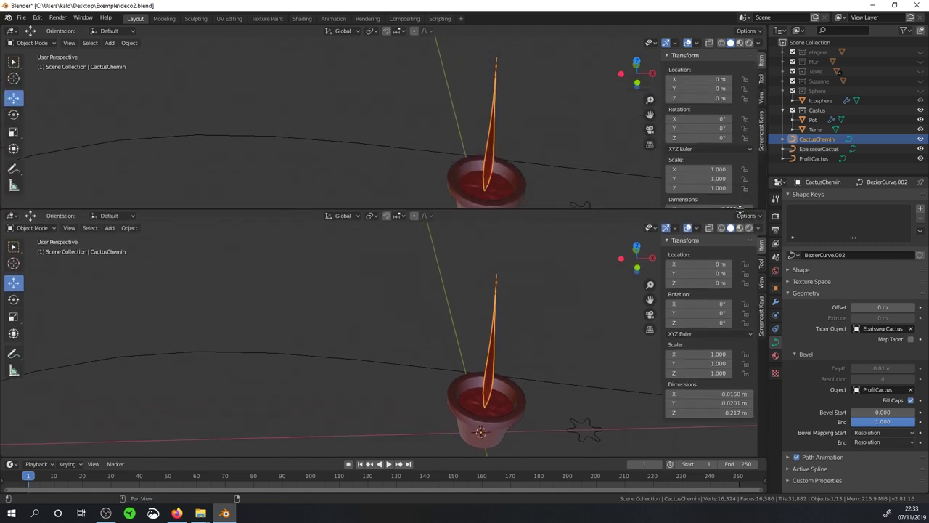
Switch the upper view to Top orthographic and frame the cactus in both views
key("KP_7")
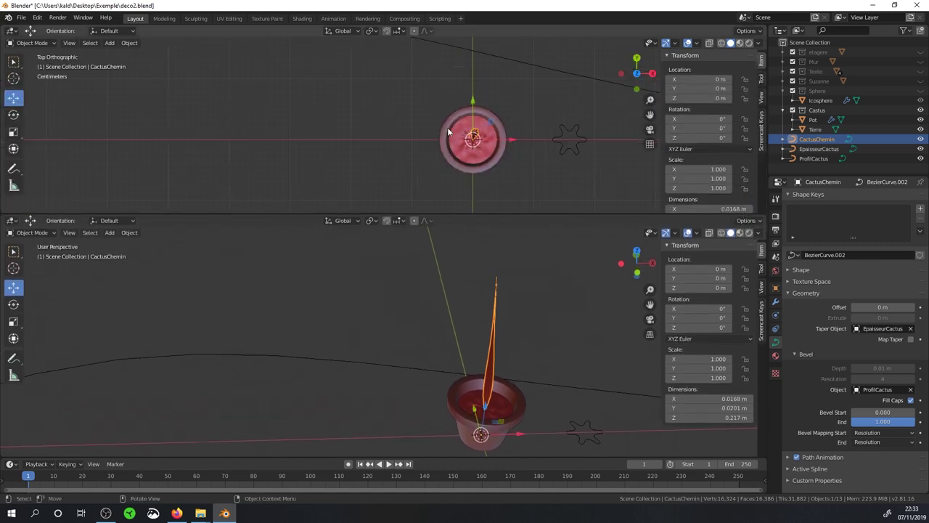
scroll(469, 130, "down", 3)
middle_click_drag(468, 130, 434, 190, "shift")
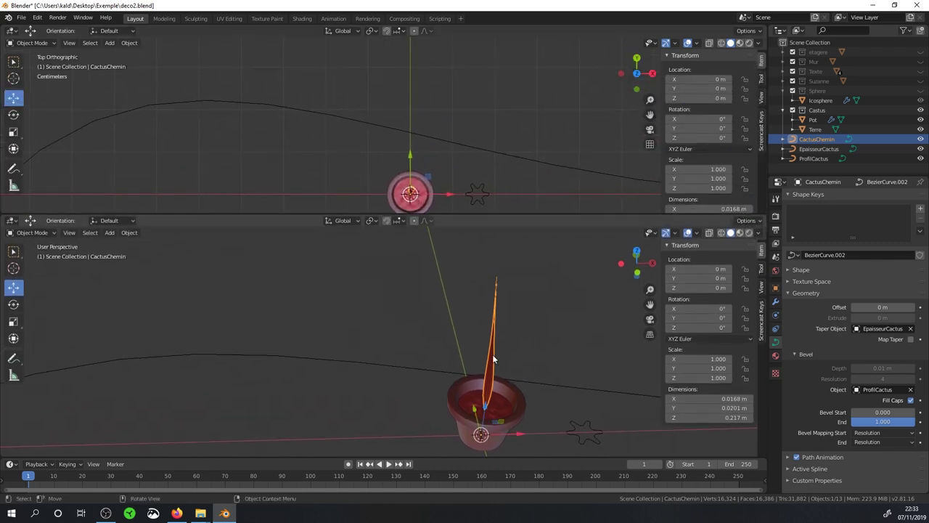
scroll(496, 327, "up", 2)
mouse_move(496, 329)
middle_mouse_down("shift")
mouse_move(548, 355)
mouse_move(375, 307)
mouse_move(405, 333)
middle_mouse_up("shift")
scroll(376, 307, "up", 1)
middle_click_drag(135, 183, 229, 171, "shift")
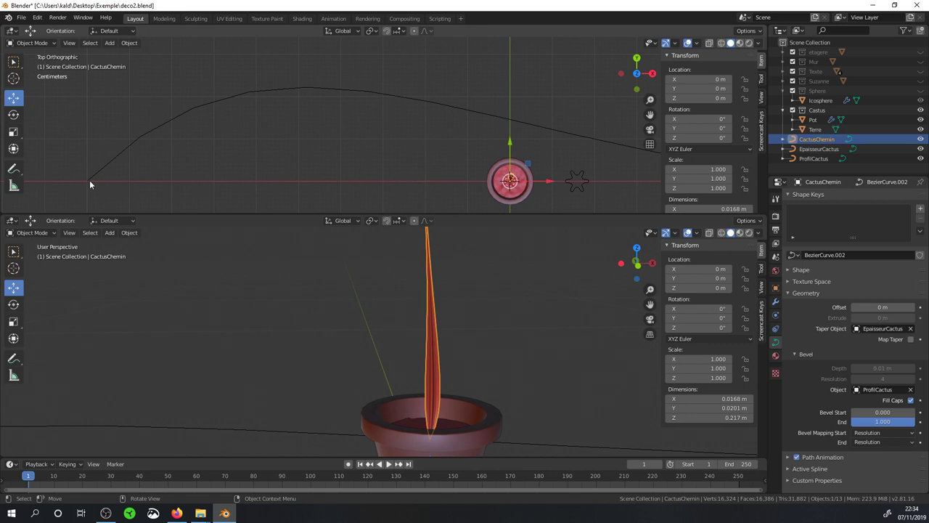
scroll(116, 188, "down", 1)
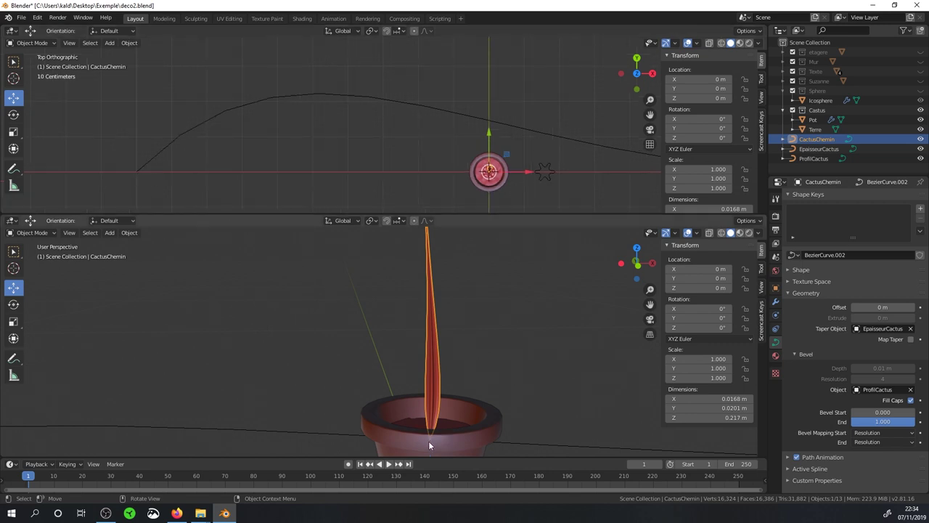
Bring the taper curve into the top view and select EpaisseurCactus
mouse_move(454, 379)
middle_mouse_down("shift")
mouse_move(400, 368)
mouse_move(328, 379)
middle_mouse_up("shift")
middle_click_drag(532, 171, 349, 171, "shift")
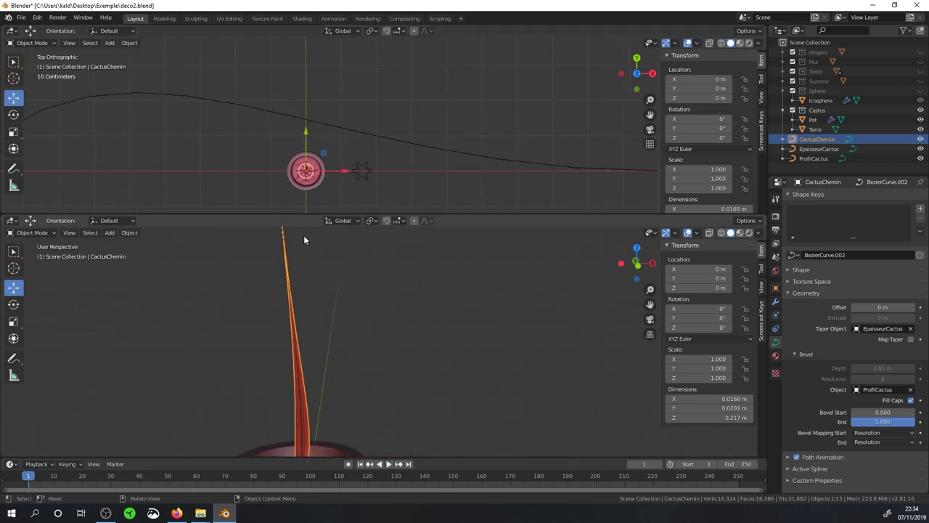
middle_click_drag(264, 160, 321, 157, "shift")
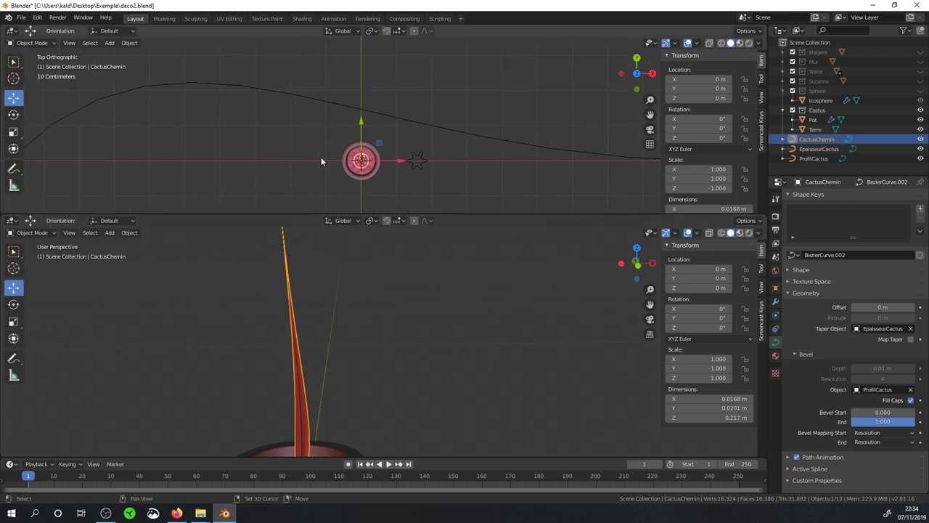
middle_click_drag(318, 407, 305, 381)
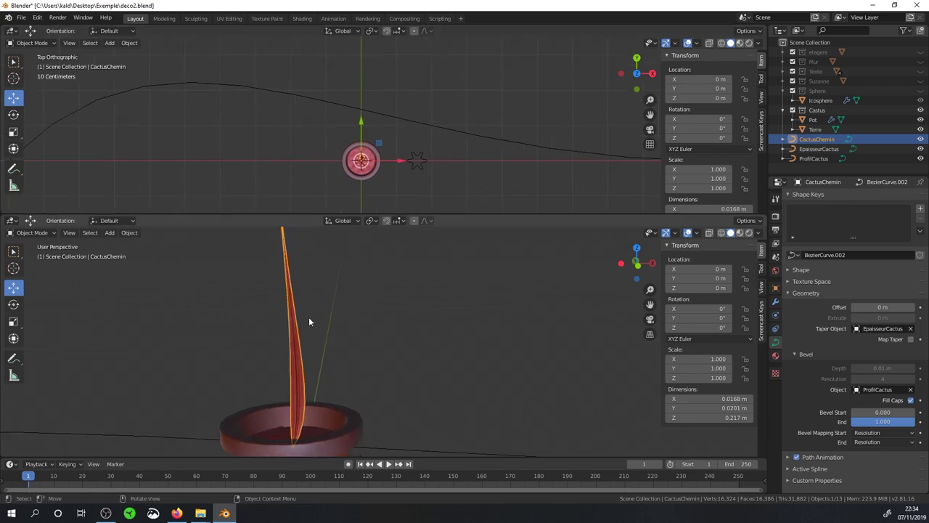
scroll(272, 183, "down", 1)
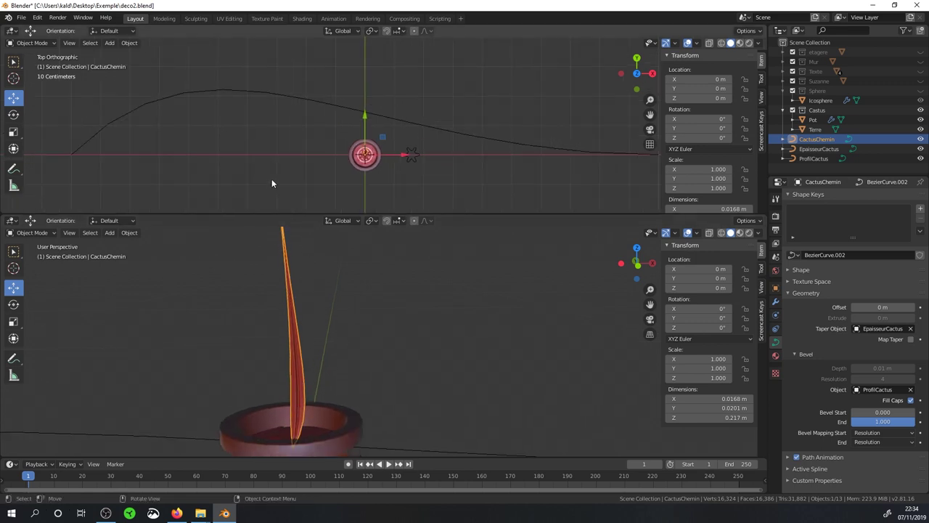
left_click(137, 107)
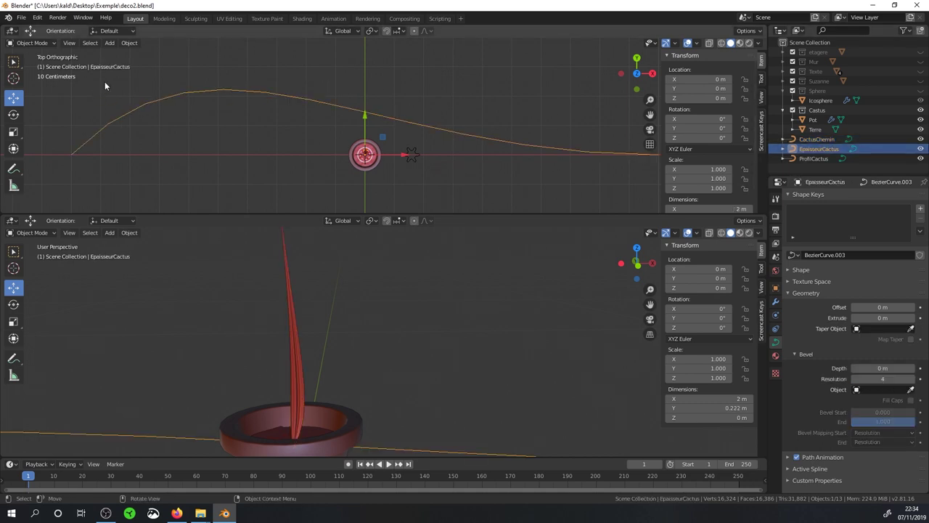
In Edit Mode, raise the taper curve's left end point 0.142 m along Y
key("Tab")
scroll(291, 160, "down", 1)
scroll(357, 188, "down", 1)
middle_click_drag(361, 198, 354, 208, "shift")
mouse_move(223, 145)
middle_mouse_down("shift")
mouse_move(216, 150)
mouse_move(291, 141)
middle_mouse_up("shift")
left_click(141, 176)
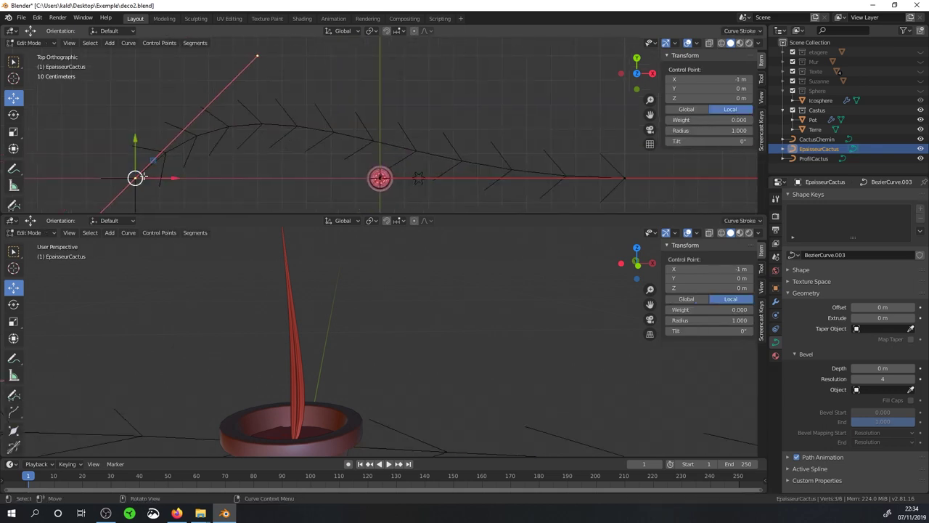
middle_click_drag(256, 240, 218, 222)
middle_click_drag(236, 181, 297, 166, "shift")
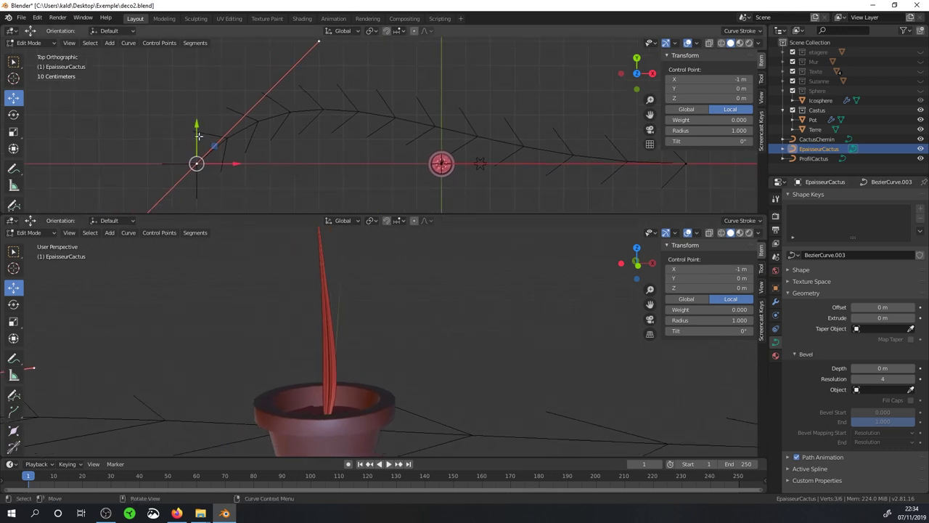
left_click_drag(199, 135, 198, 127)
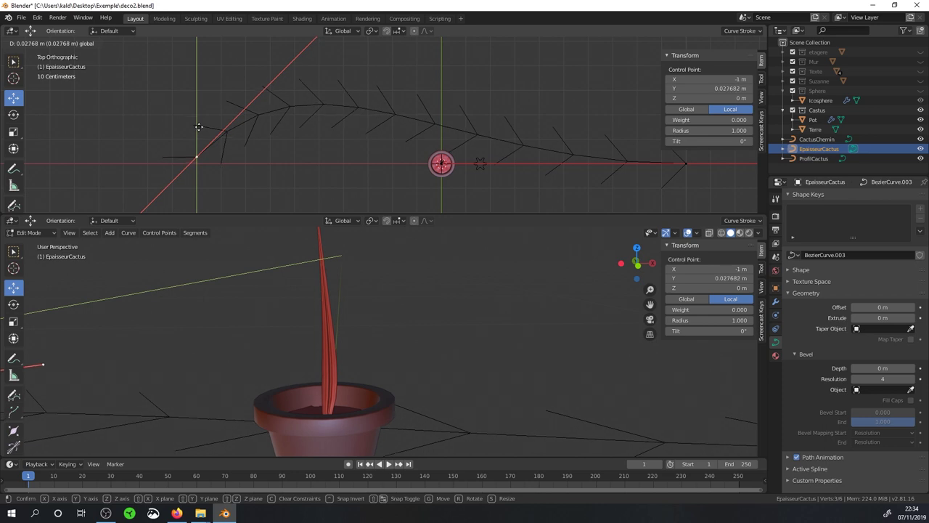
left_click_drag(199, 128, 202, 99)
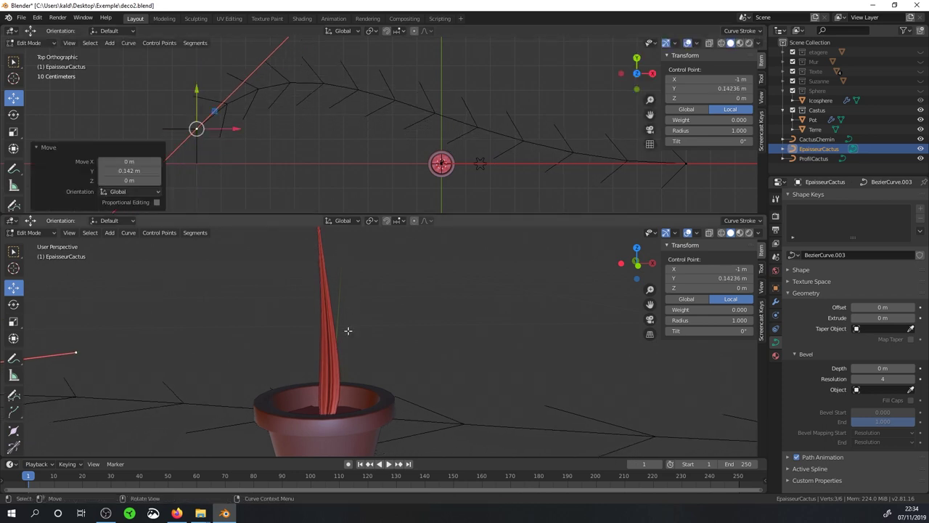
Rotate the taper curve's tip point by 81.5°
mouse_move(367, 334)
middle_mouse_down()
mouse_move(284, 318)
mouse_move(363, 271)
middle_mouse_up()
mouse_move(545, 198)
middle_mouse_down("shift")
mouse_move(525, 177)
mouse_move(568, 163)
middle_mouse_up("shift")
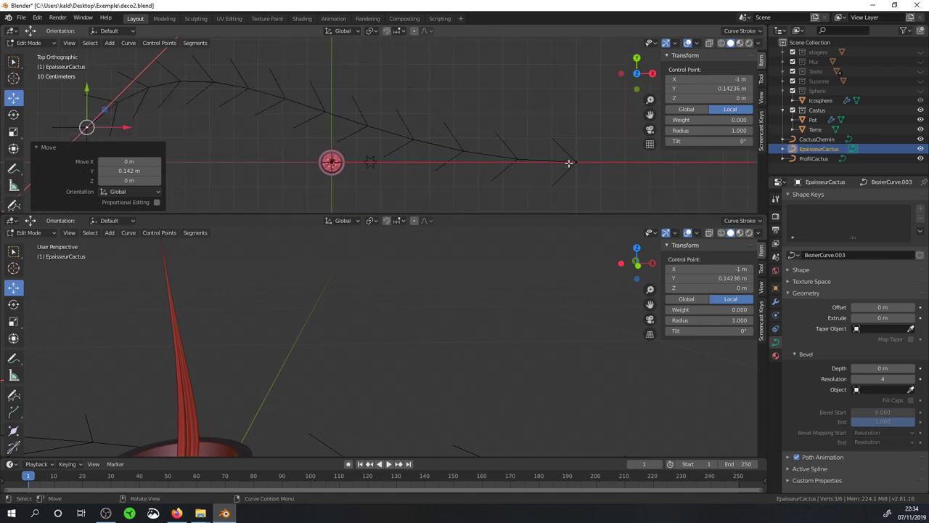
left_click(569, 163)
scroll(563, 173, "down", 2)
scroll(530, 158, "up", 1)
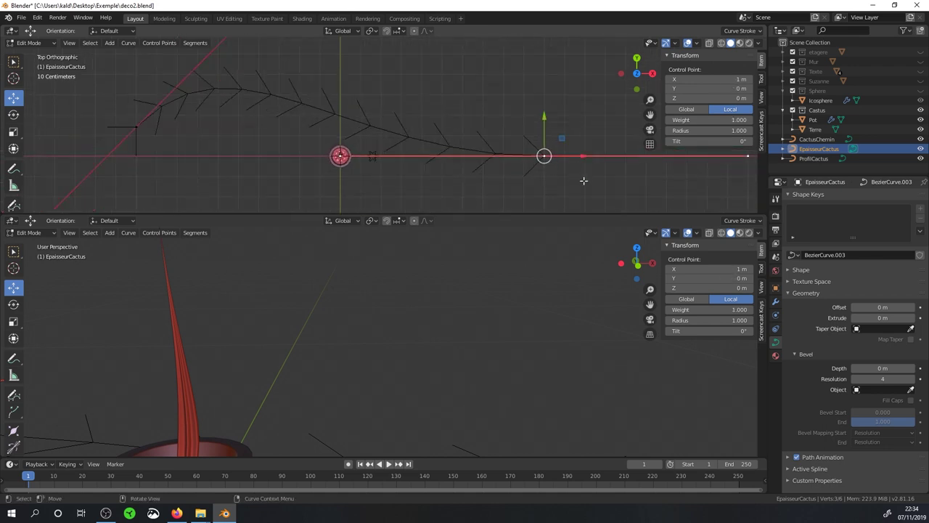
key("r")
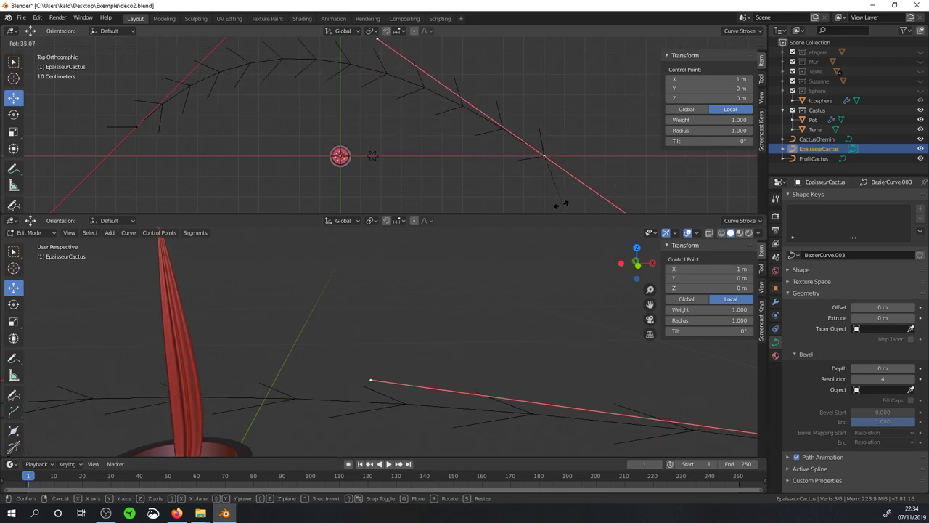
left_click(521, 202)
Select all of the taper curve's control points and open the Segments menu
mouse_move(305, 341)
middle_mouse_down()
mouse_move(331, 339)
mouse_move(284, 353)
middle_mouse_up()
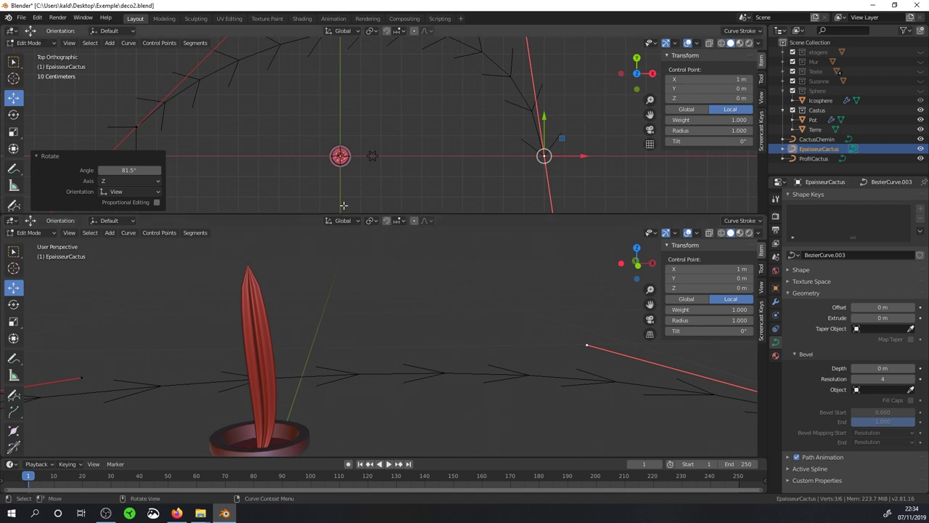
middle_click_drag(261, 68, 286, 114, "shift")
scroll(286, 114, "down", 1)
scroll(301, 133, "down", 1)
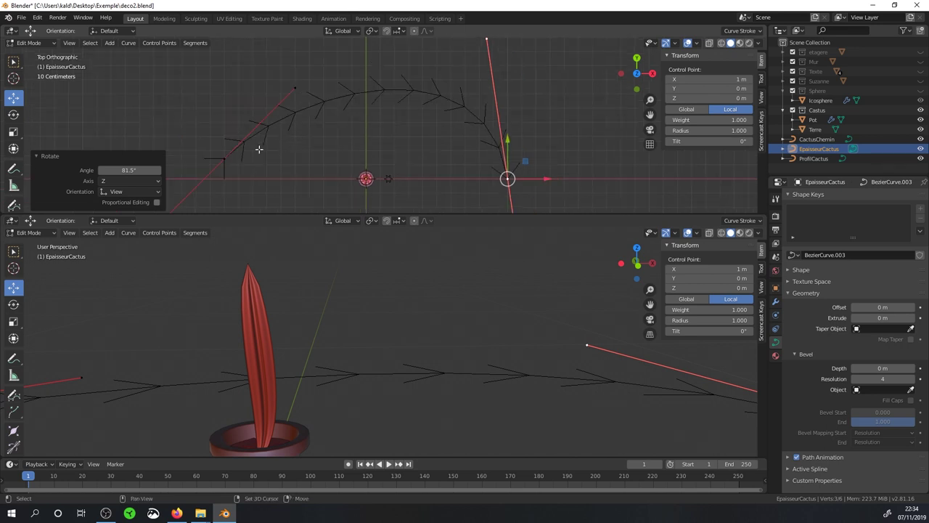
key("a")
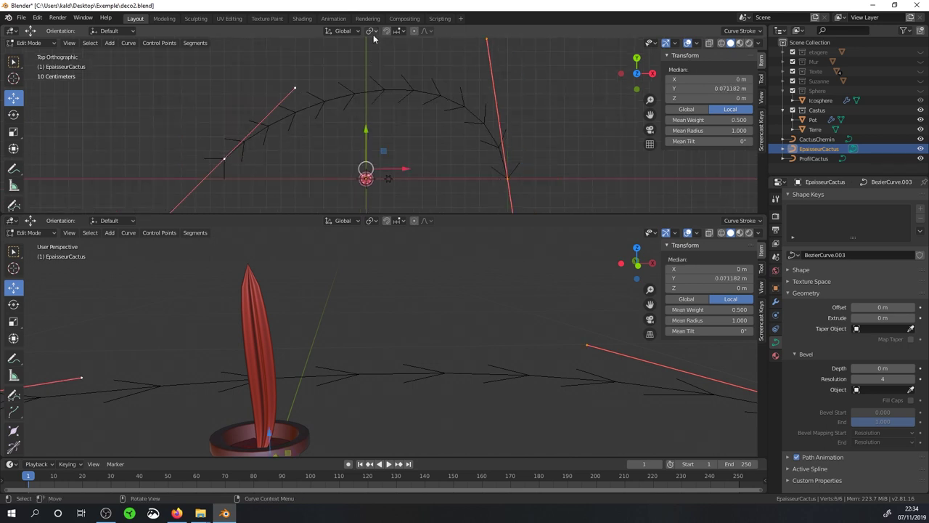
left_click(196, 43)
Subdivide the taper curve's segments with 2 cuts
left_click(202, 56)
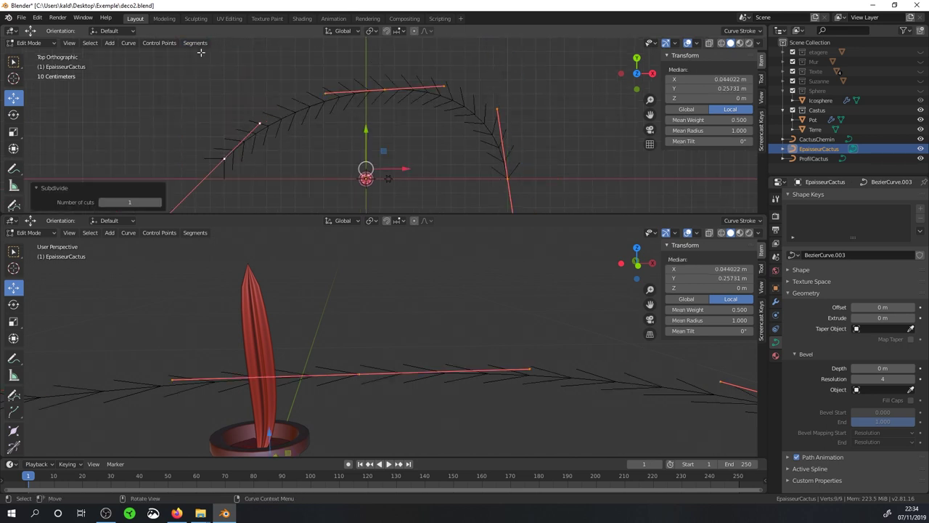
left_click(158, 202)
middle_click_drag(435, 327, 414, 323)
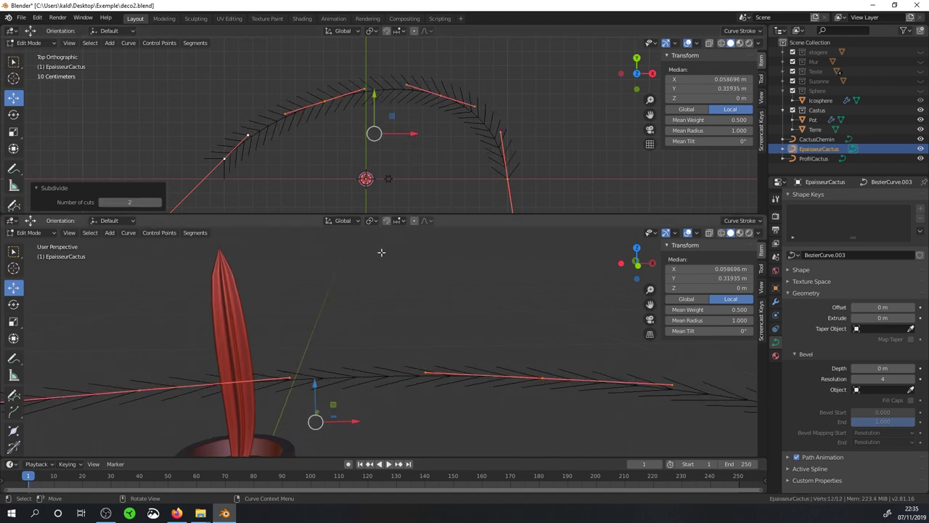
Move one of the new control points to reshape the arc
left_click(441, 97)
left_click_drag(478, 95, 512, 99)
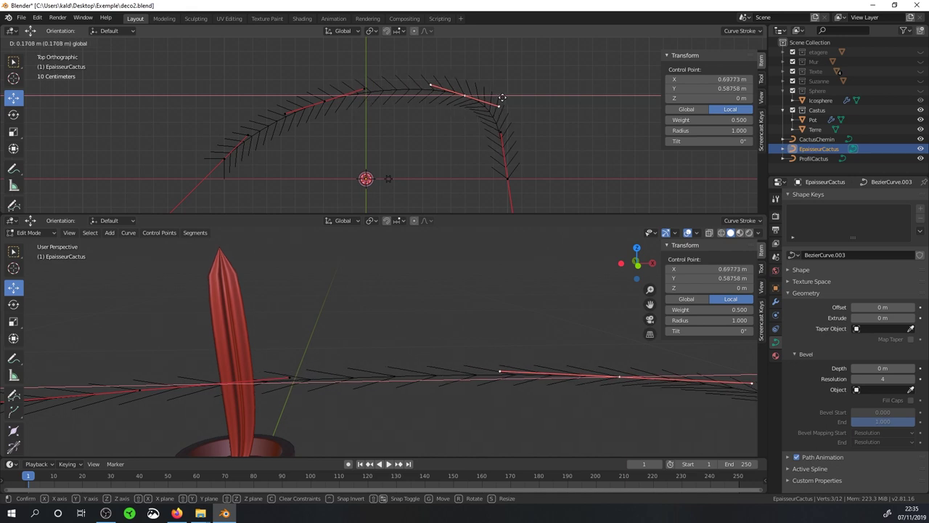
left_click_drag(475, 67, 497, 42)
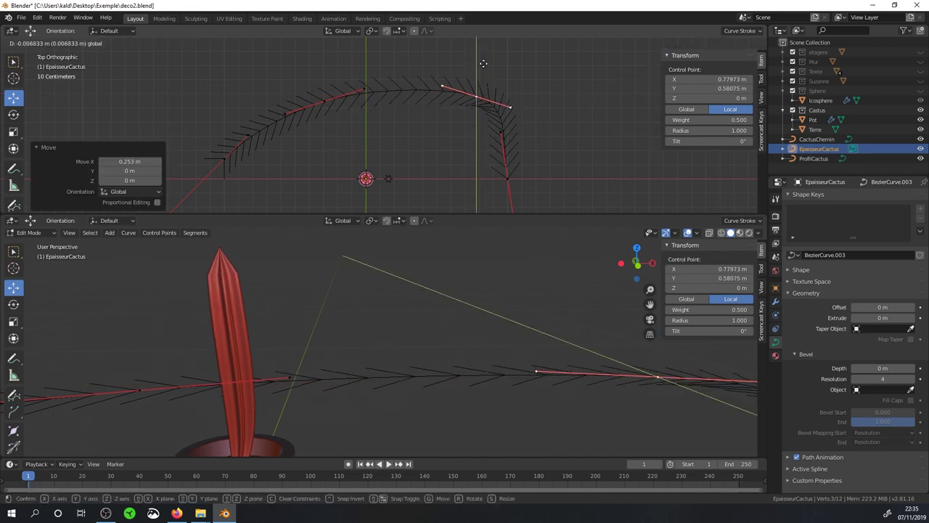
left_click_drag(496, 42, 494, 44)
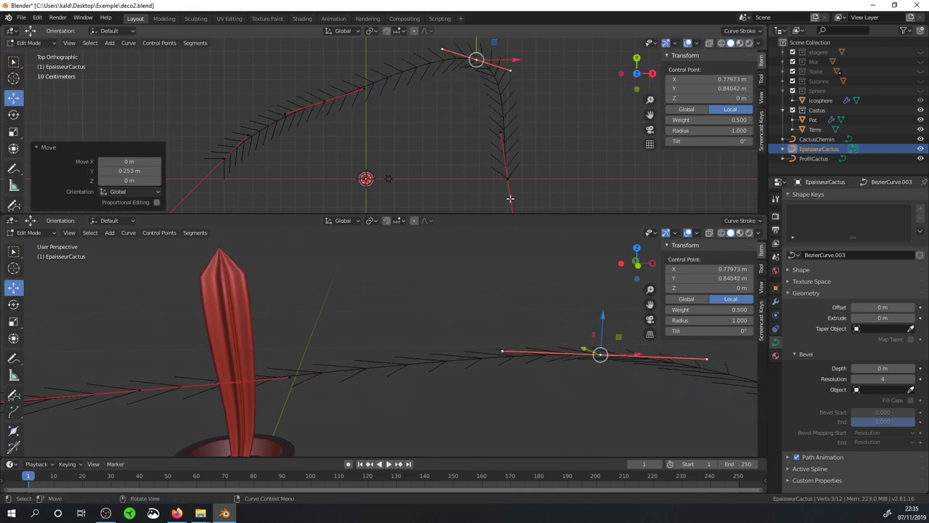
Rotate the end point's handle 28.4°, then another 23.3° in the top view
left_click(508, 179)
key("r")
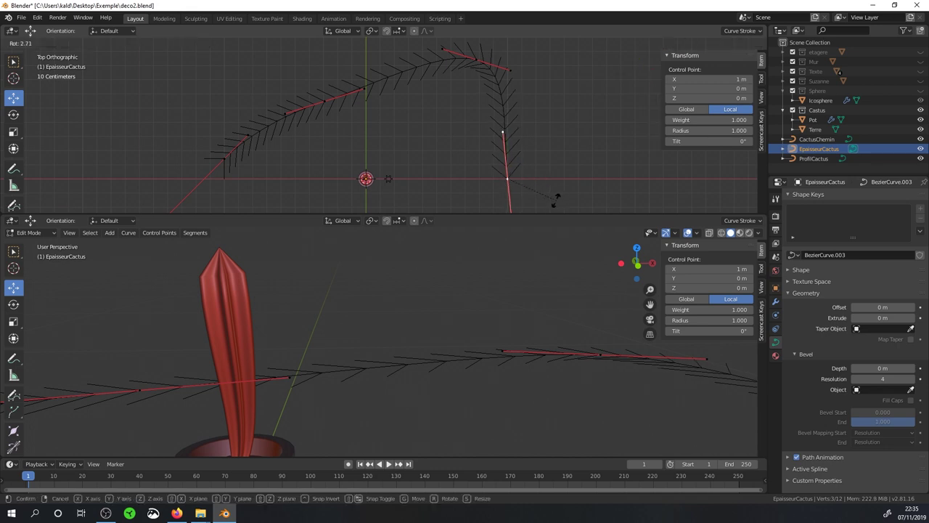
left_click(528, 206)
middle_click_drag(308, 305, 563, 243)
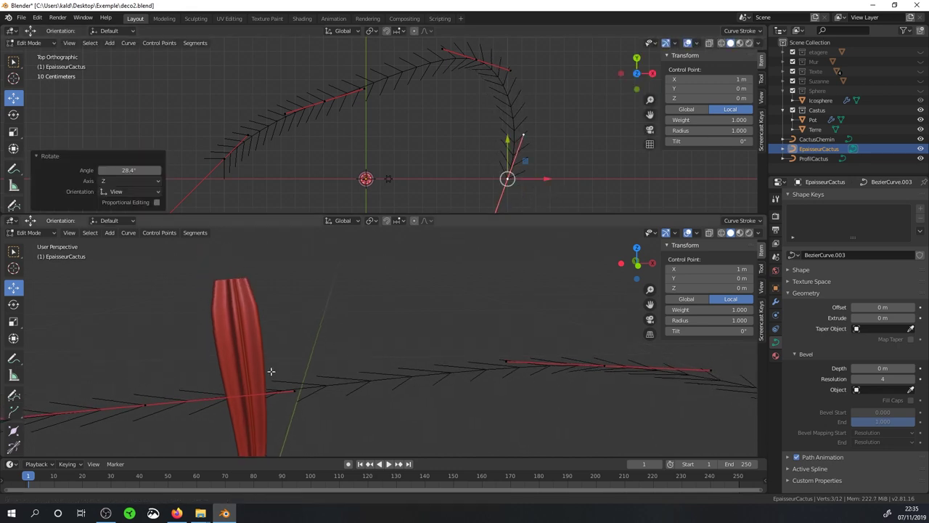
key("r")
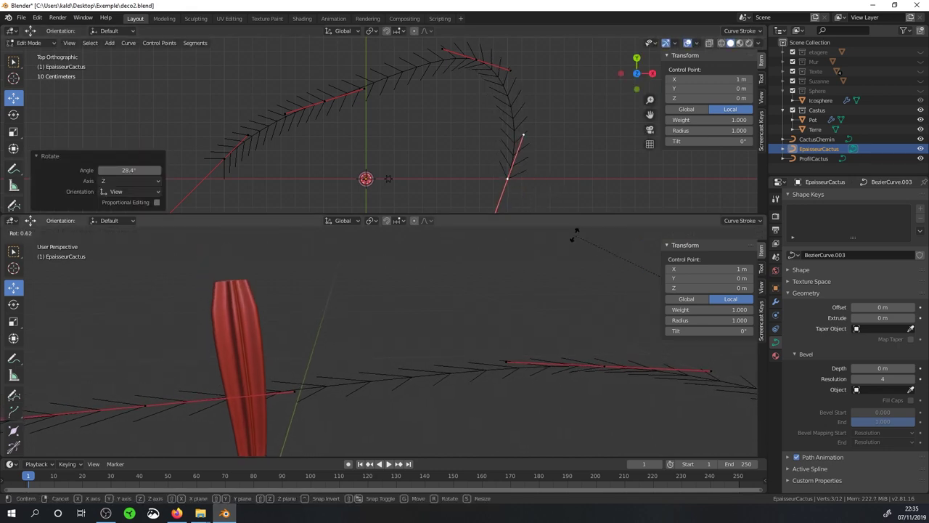
right_click(656, 247)
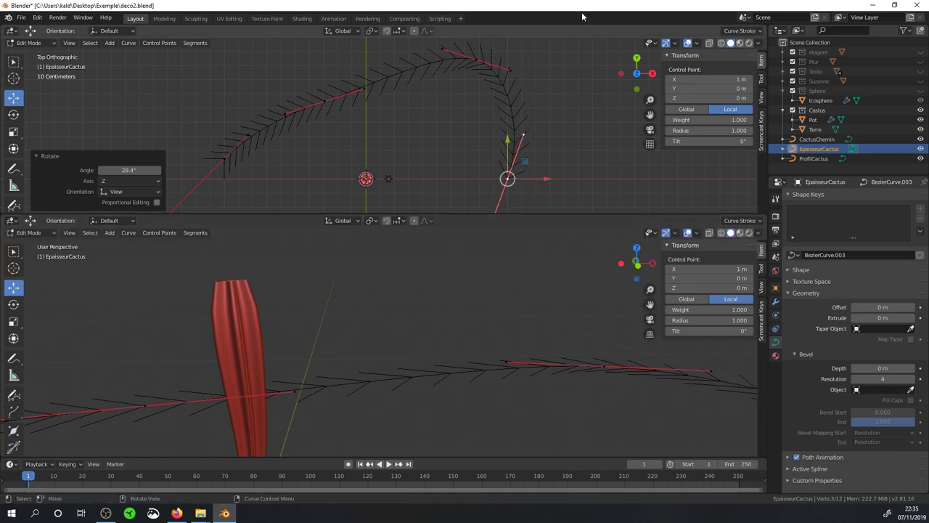
key("r")
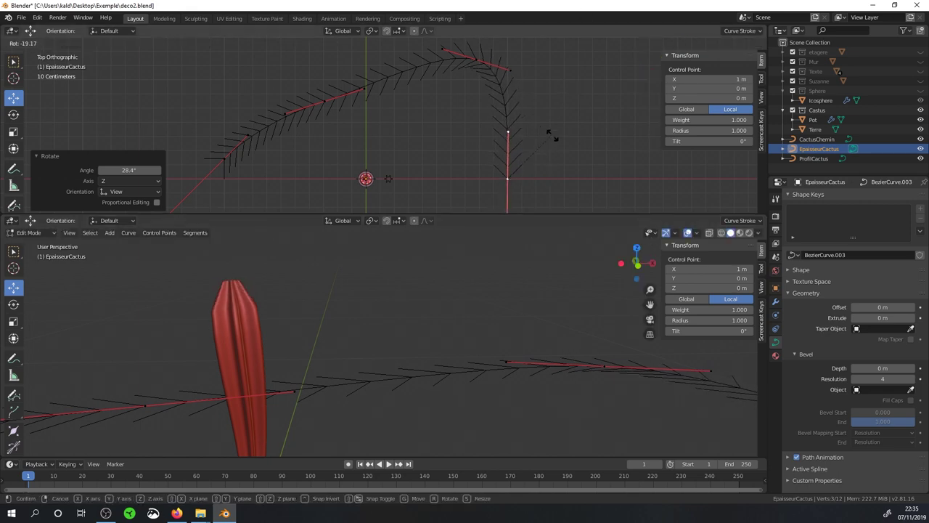
left_click(548, 134)
Reposition the control point near the top of the taper curve
left_click(486, 58)
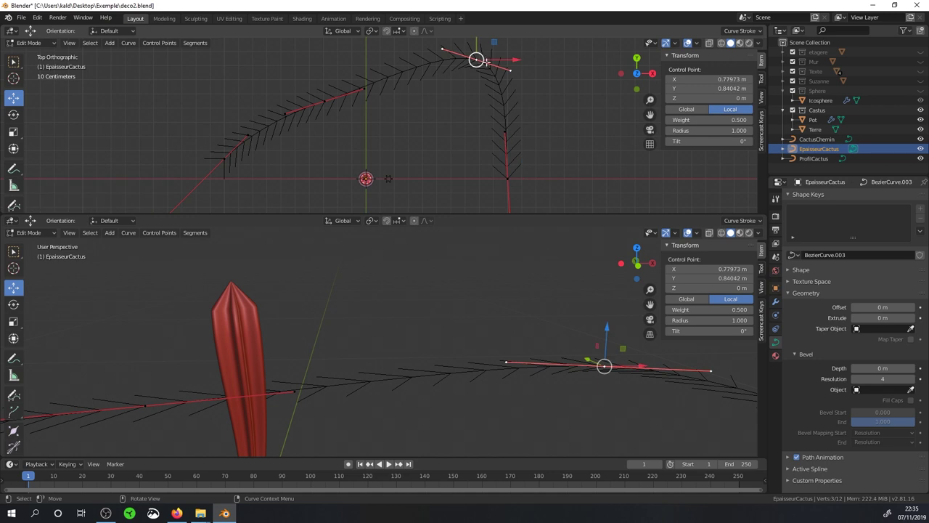
key("g")
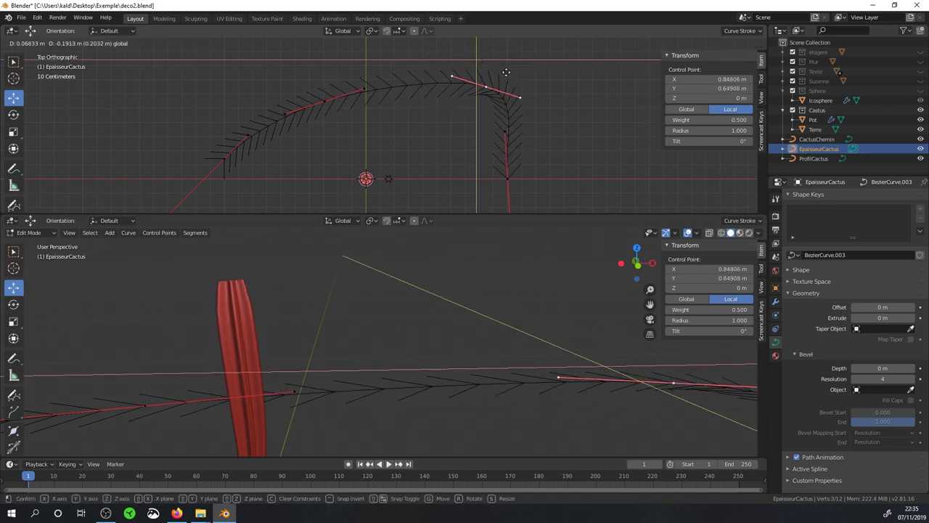
left_click(503, 76)
key("g")
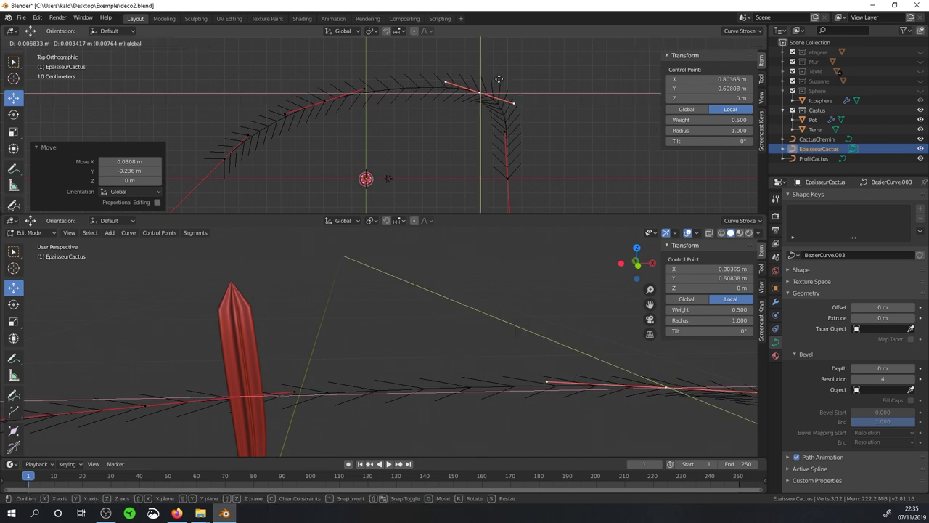
left_click(476, 184)
scroll(471, 167, "down", 2)
scroll(468, 158, "down", 2)
scroll(467, 140, "down", 1)
key("g")
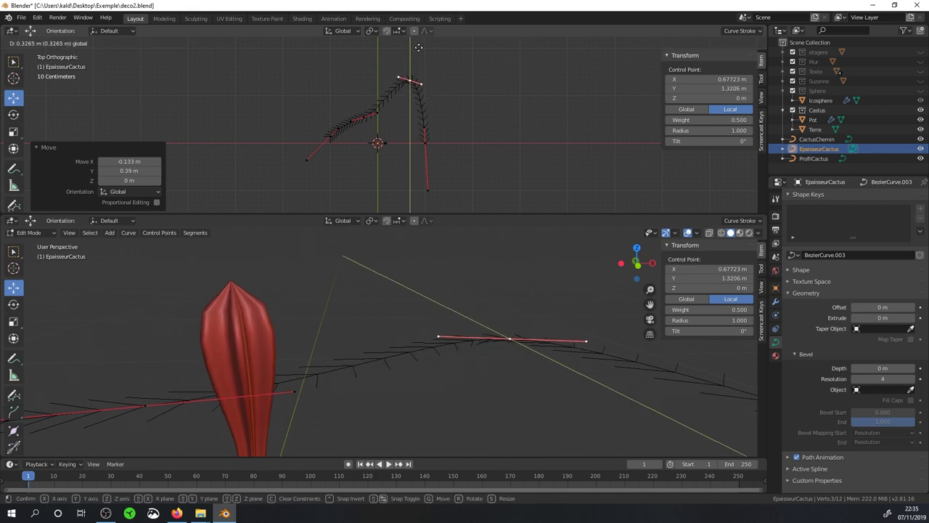
key("Escape")
Move one control point 0.51 m and another 0.265 m along Y
left_click(363, 117)
left_click_drag(367, 89, 366, 65)
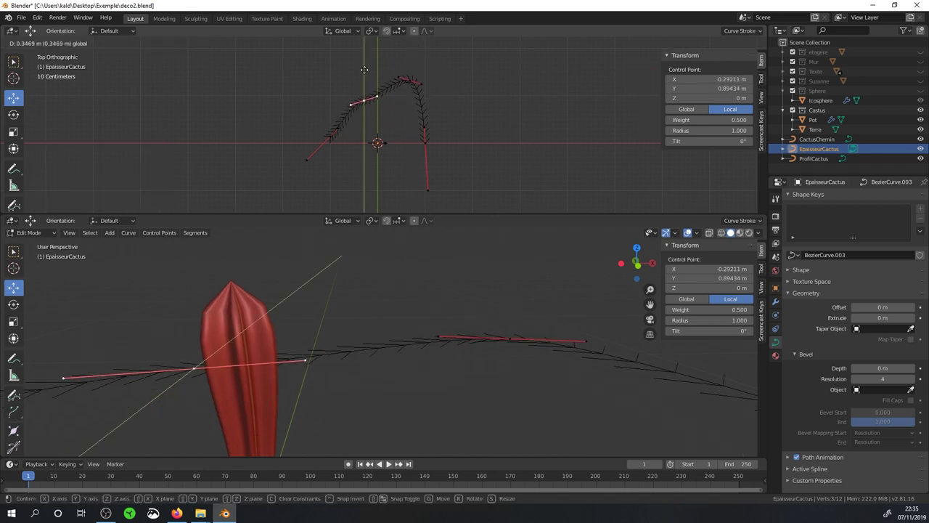
mouse_move(353, 265)
middle_mouse_down()
mouse_move(364, 352)
mouse_move(348, 341)
middle_mouse_up()
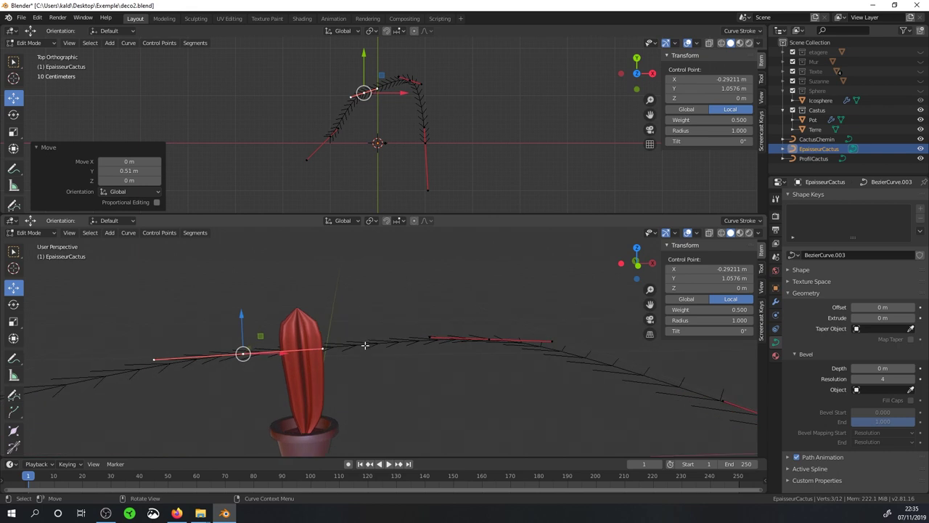
left_click(331, 137)
left_click_drag(330, 124, 335, 114)
mouse_move(359, 345)
middle_mouse_down()
mouse_move(370, 357)
mouse_move(423, 353)
mouse_move(350, 301)
mouse_move(350, 356)
middle_mouse_up()
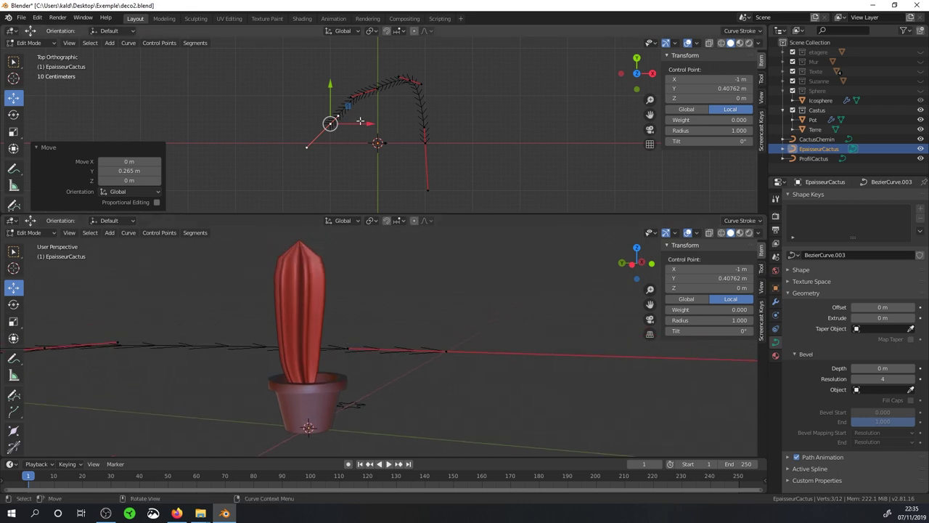
Slide nine top control points down along Y and leave Edit Mode
scroll(375, 116, "up", 1)
left_click(364, 88, "shift")
left_click(399, 71, "shift")
left_click_drag(370, 58, 370, 70)
mouse_move(322, 312)
middle_mouse_down()
mouse_move(312, 391)
mouse_move(356, 337)
mouse_move(436, 363)
mouse_move(347, 346)
mouse_move(353, 336)
mouse_move(370, 359)
middle_mouse_up()
key("Tab")
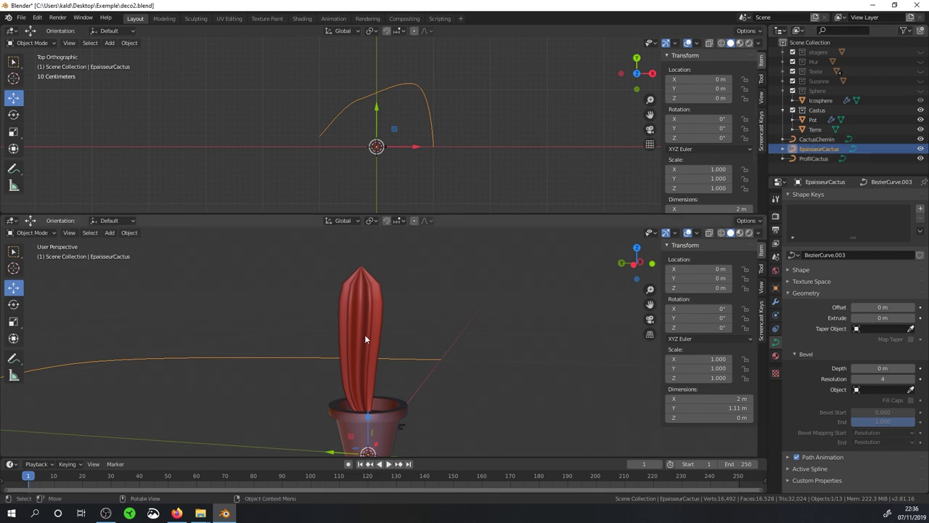
Inspect the ribbed cactus column in its pot, then select ProfilCactus in the Outliner
middle_click_drag(440, 352, 327, 381)
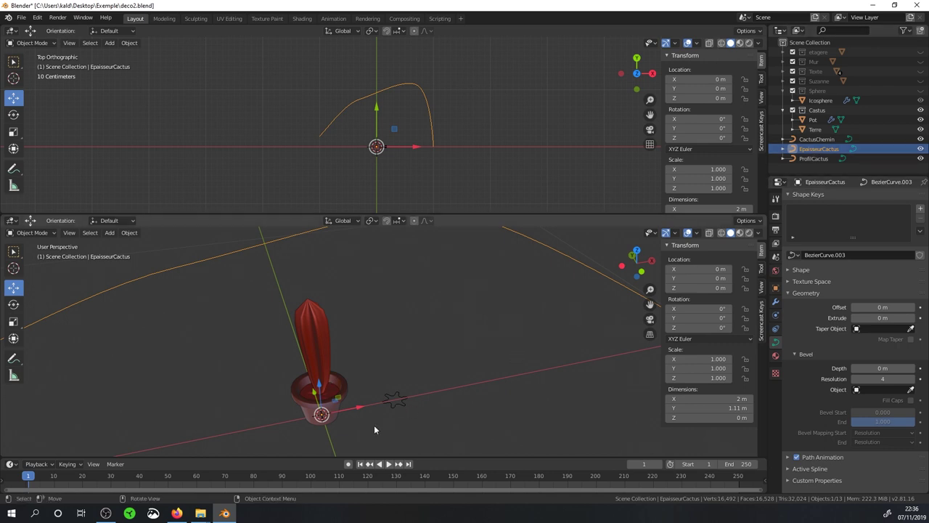
middle_click_drag(342, 336, 397, 317)
scroll(400, 324, "up", 4)
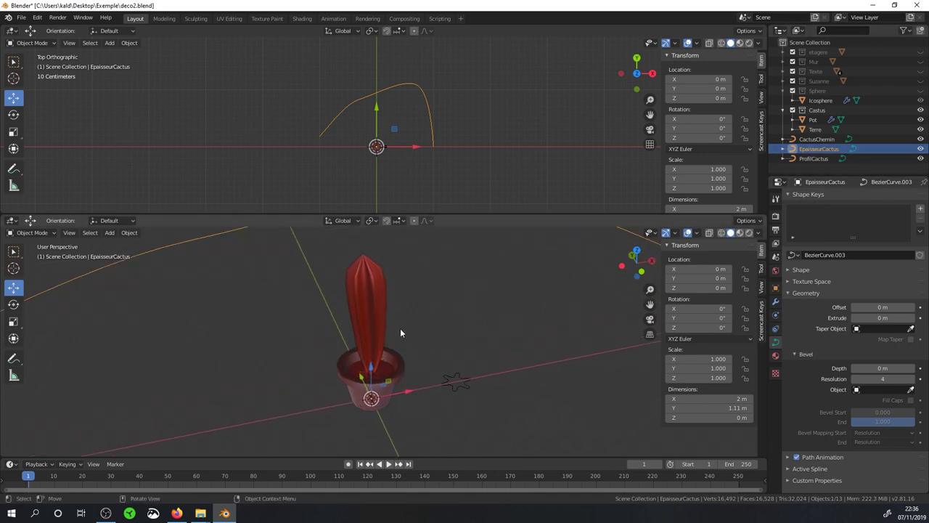
left_click(812, 159)
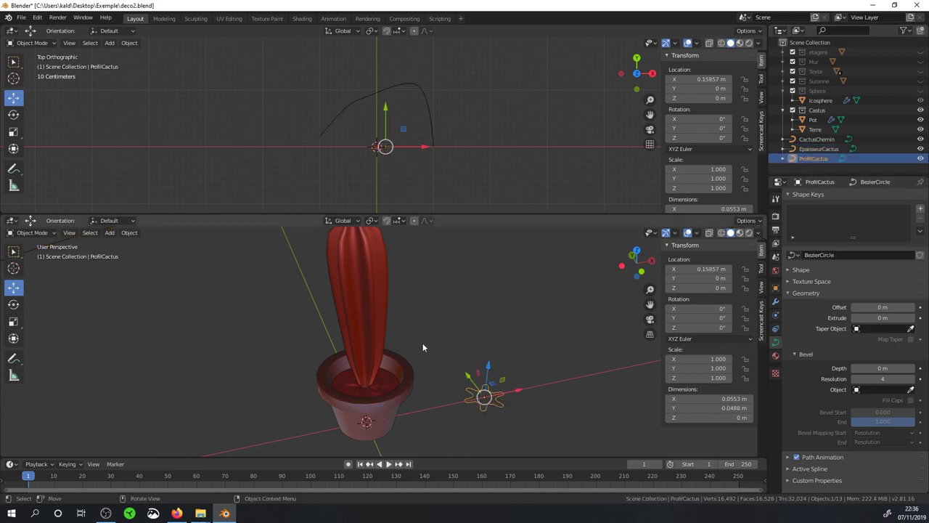
Put the CactusChemin path into Edit Mode and view it from the Right side
left_click(821, 140)
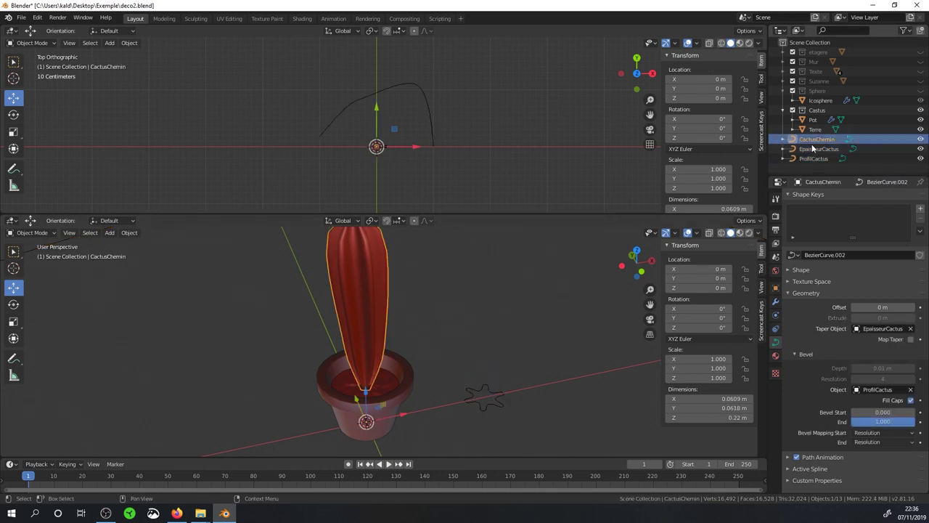
key("Tab")
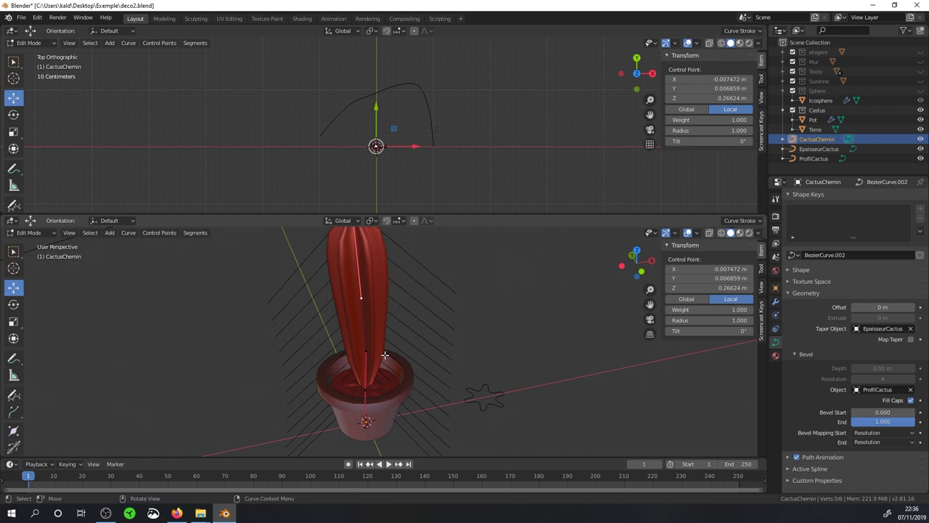
key("KP_3")
scroll(475, 402, "down", 1)
scroll(475, 404, "down", 1)
scroll(475, 406, "down", 1)
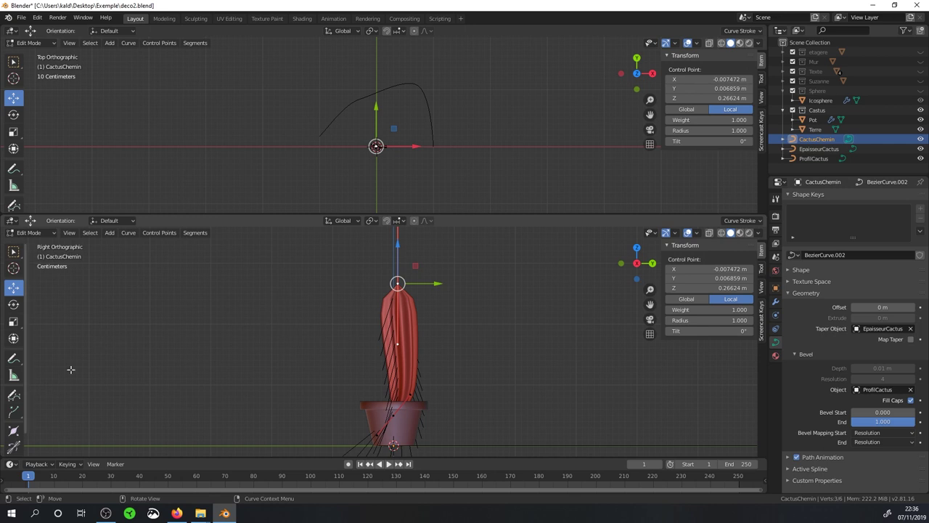
scroll(405, 312, "up", 1)
scroll(418, 351, "up", 1)
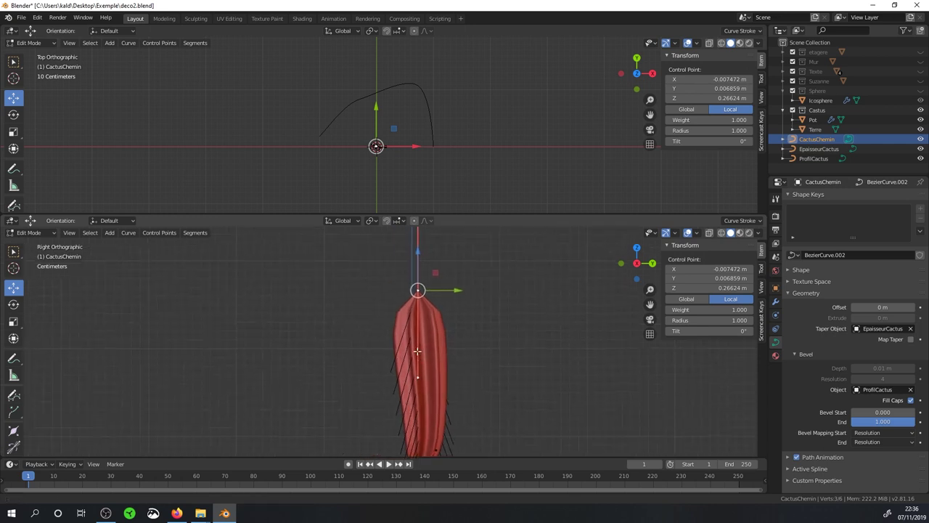
scroll(395, 357, "down", 1)
scroll(406, 351, "down", 1)
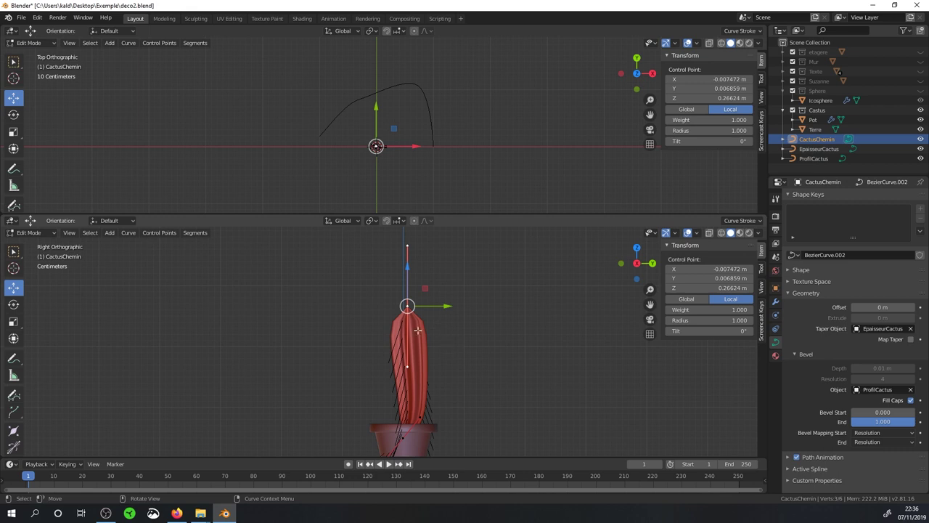
Try a bend on the path, set the lower view to wireframe, then undo the bend
key("g")
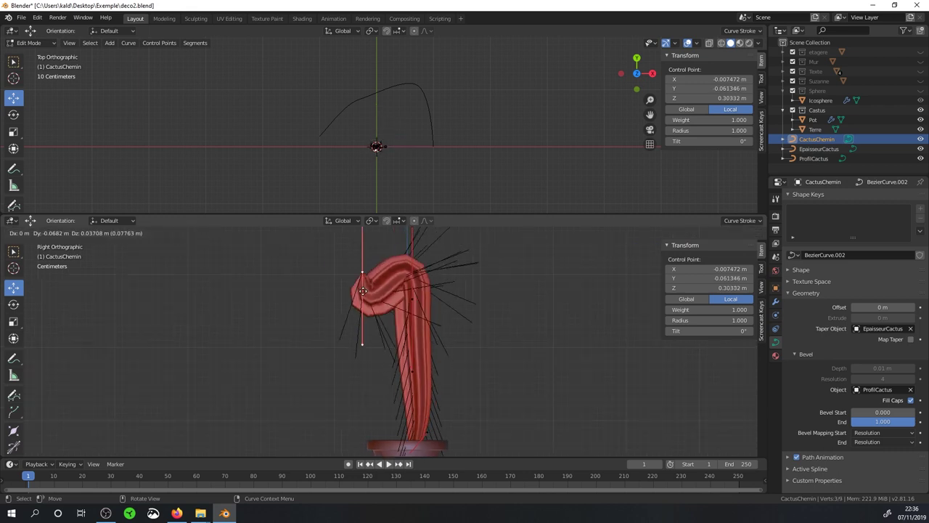
left_click(305, 436)
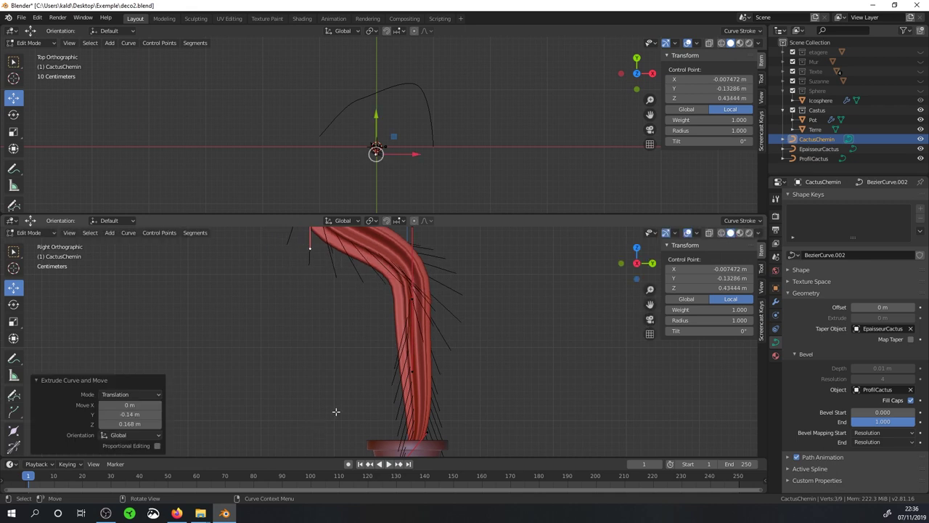
scroll(327, 436, "up", 2)
scroll(401, 207, "down", 2)
scroll(415, 335, "up", 1)
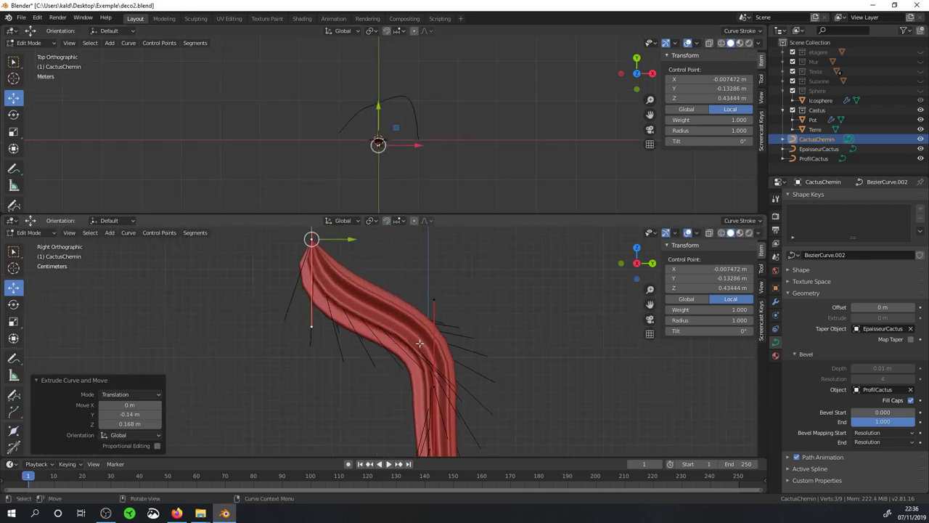
key("shift+z")
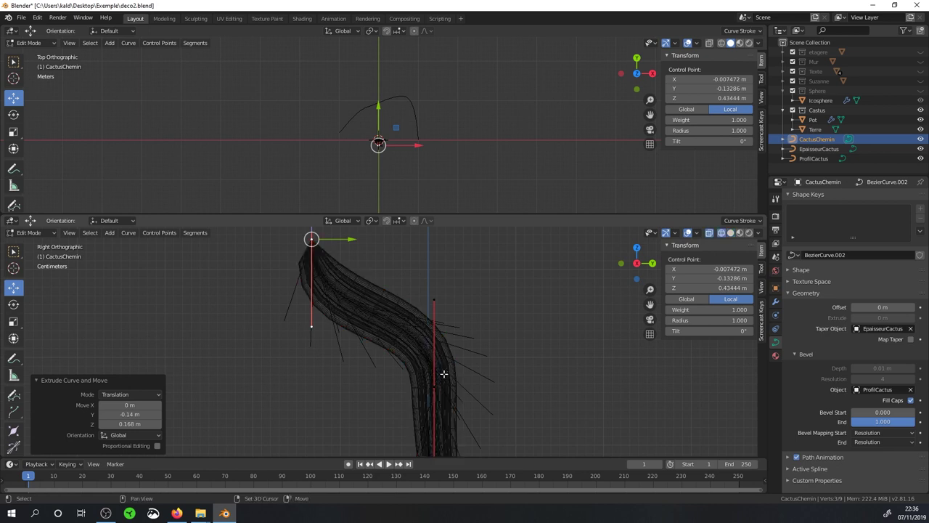
key("ctrl+z")
mouse_move(452, 386)
middle_mouse_down()
mouse_move(453, 298)
mouse_move(423, 291)
middle_mouse_up()
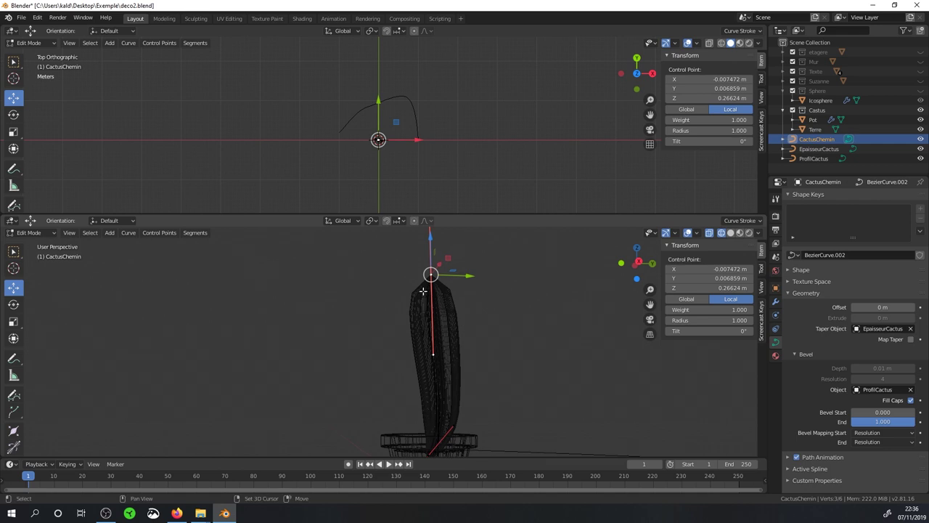
In front view, shift the path right and extrude a new arm segment to the right
key("KP_1")
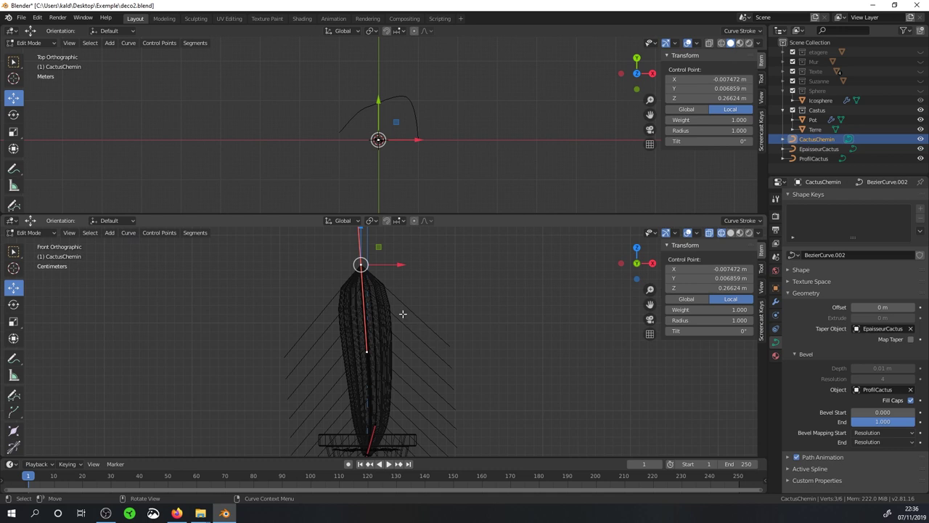
key("g")
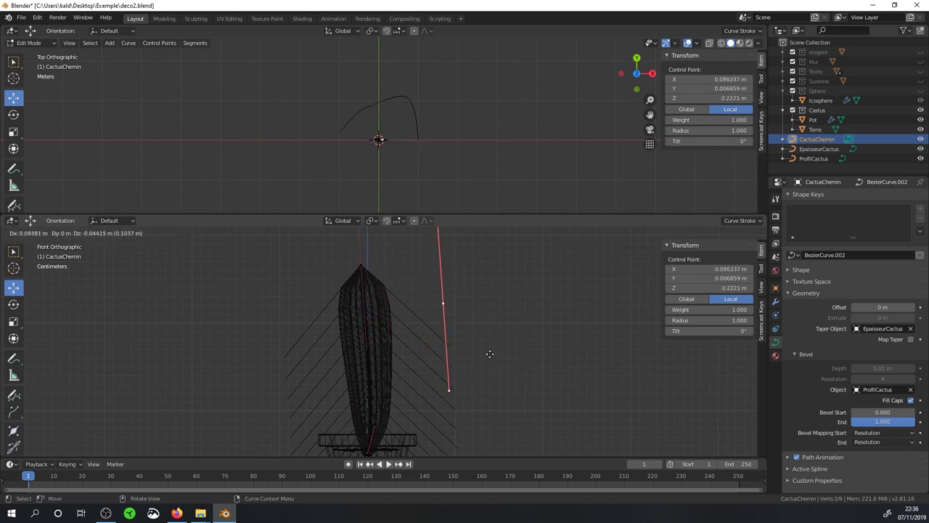
left_click(428, 414)
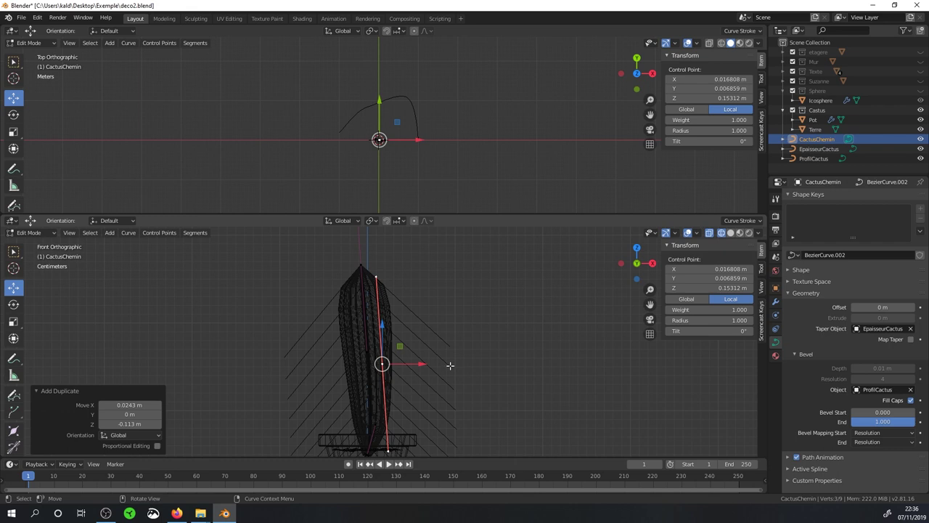
key("e")
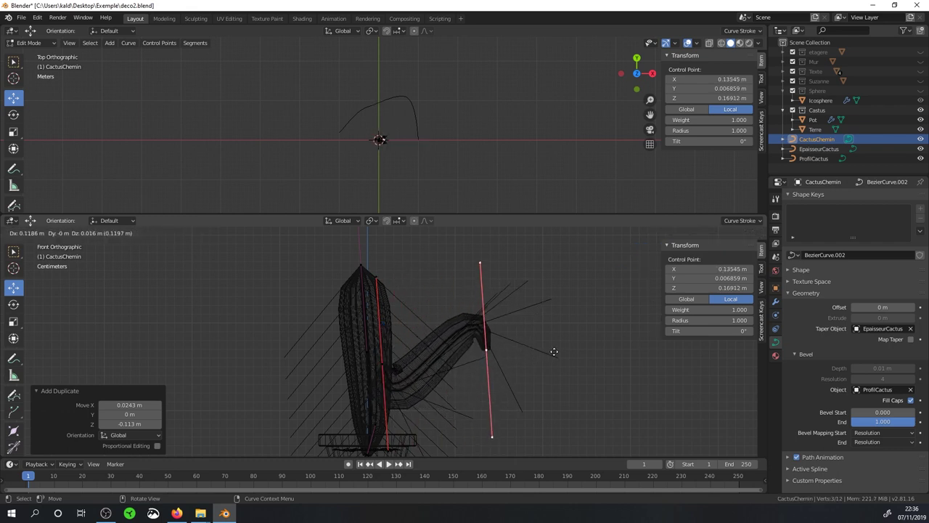
left_click(546, 358)
Turn the new arm point's handle and nudge the point slightly left
key("r")
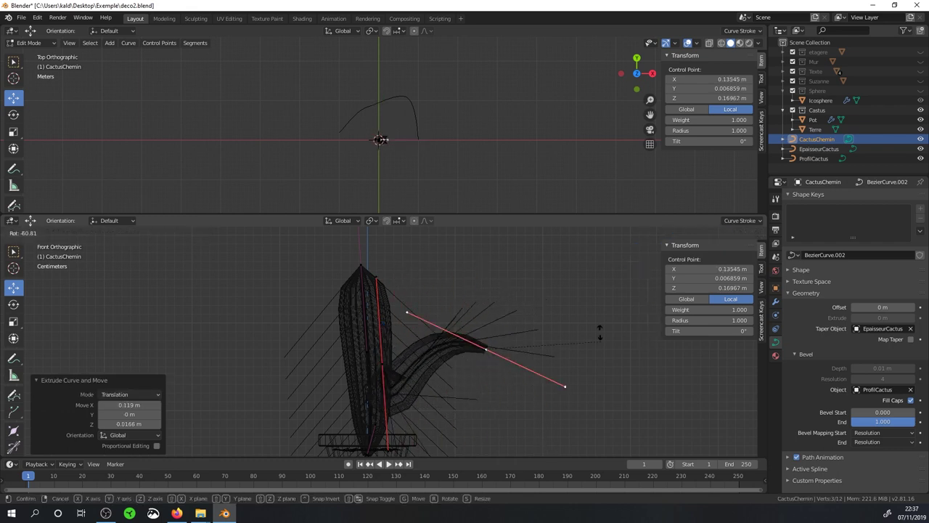
left_click(428, 288)
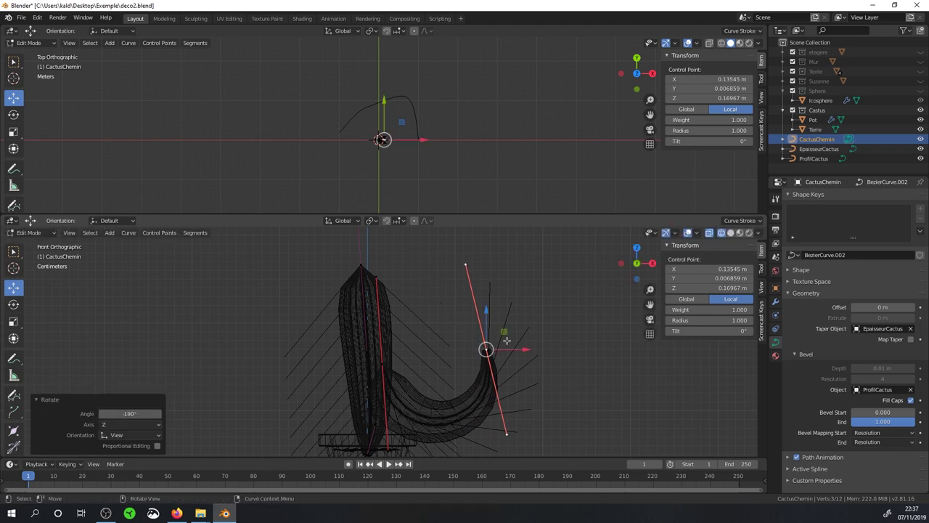
key("g")
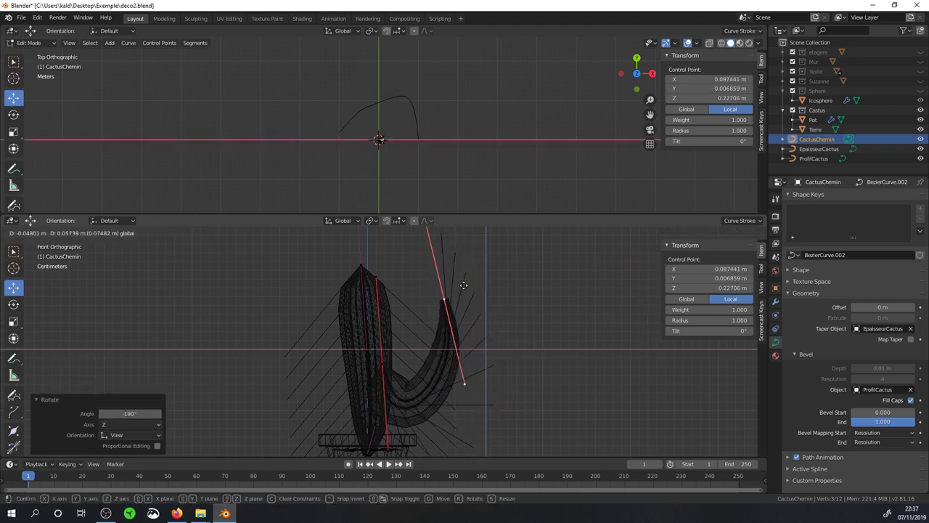
left_click(462, 286)
Scale the branching trunk point's handles to 0.325 and rotate them about -95° to horizontal
left_click(387, 367)
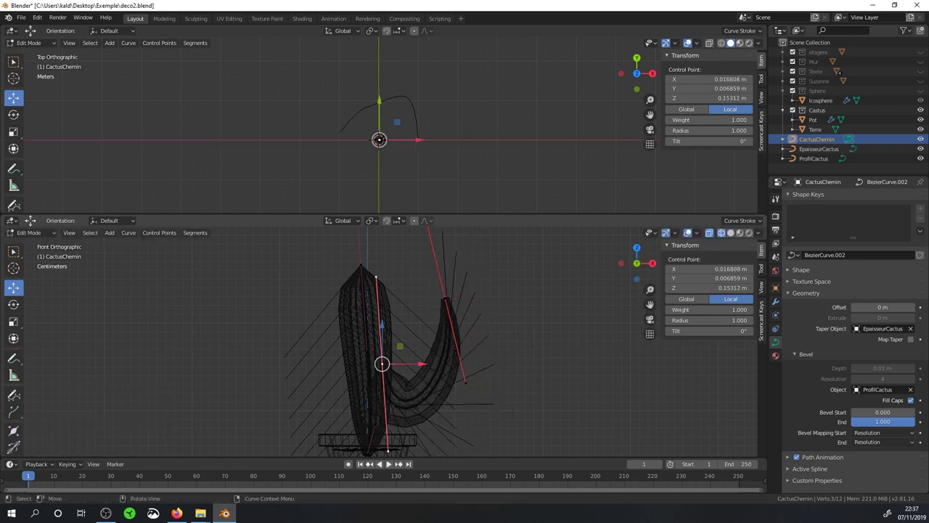
key("s")
left_click(430, 374)
mouse_move(430, 374)
middle_mouse_down()
mouse_move(474, 342)
mouse_move(581, 332)
mouse_move(455, 330)
middle_mouse_up()
scroll(465, 383, "up", 2)
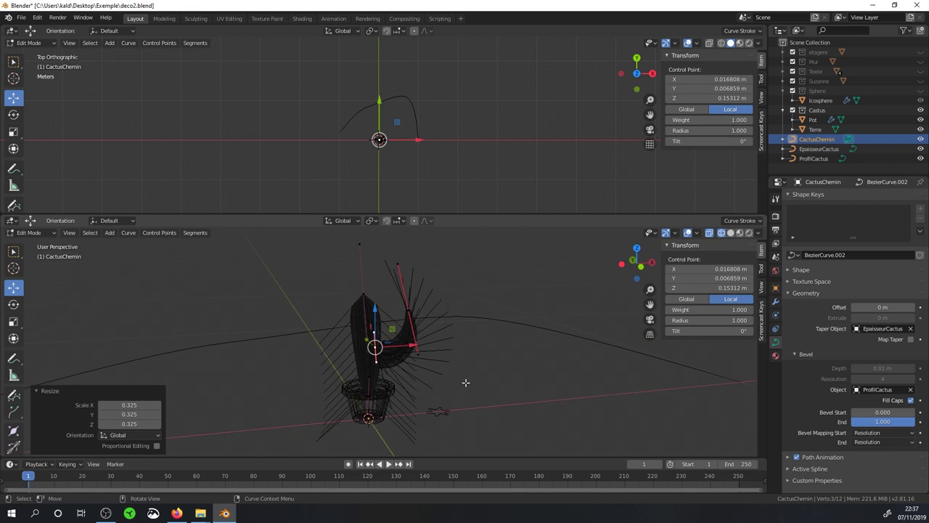
scroll(468, 398, "up", 3)
scroll(467, 405, "up", 2)
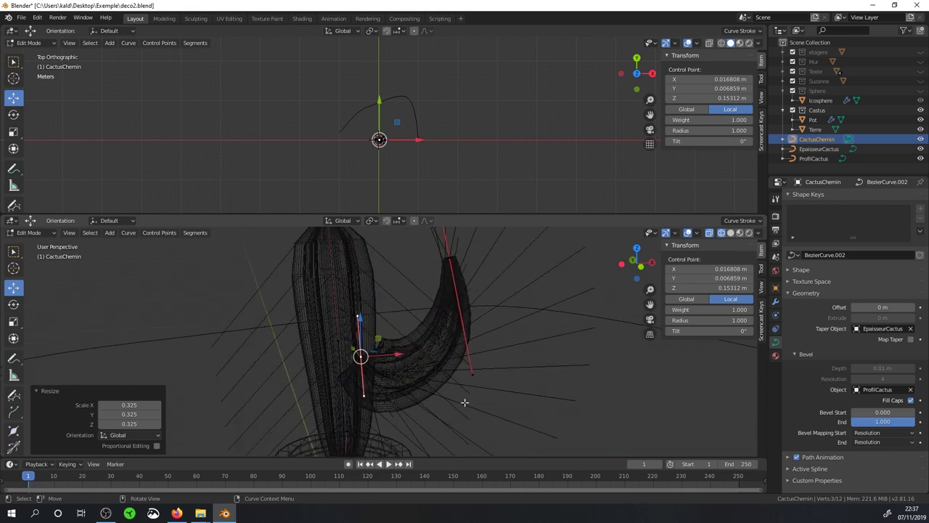
key("r")
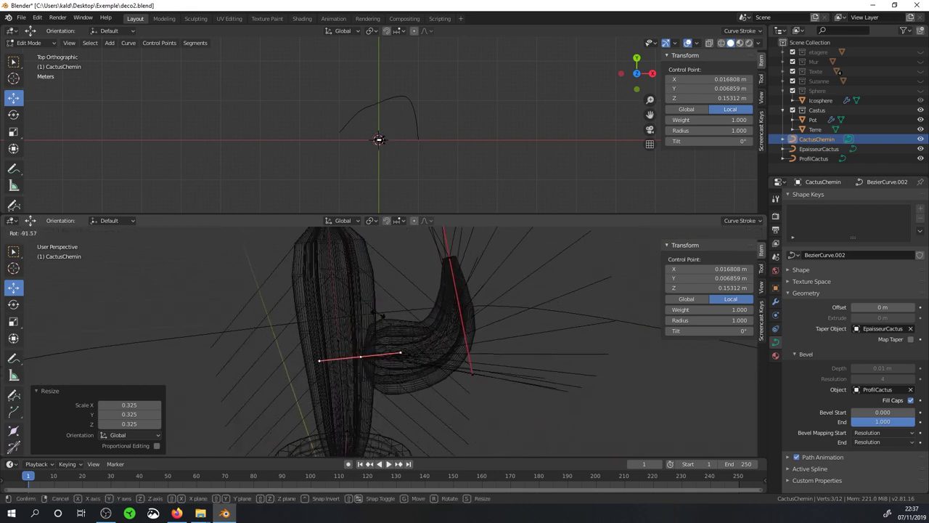
left_click(372, 312)
Inspect the new hooked arm from several angles and return to Object Mode
mouse_move(372, 312)
middle_mouse_down()
mouse_move(405, 334)
mouse_move(459, 335)
mouse_move(396, 347)
middle_mouse_up()
left_click_drag(396, 347, 397, 331)
middle_click_drag(396, 331, 390, 354)
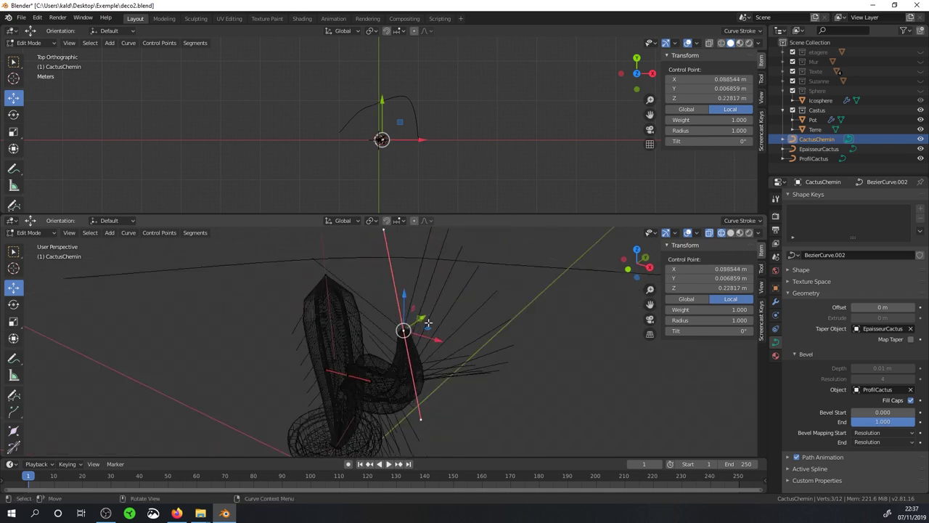
middle_click_drag(429, 322, 424, 351)
key("Tab")
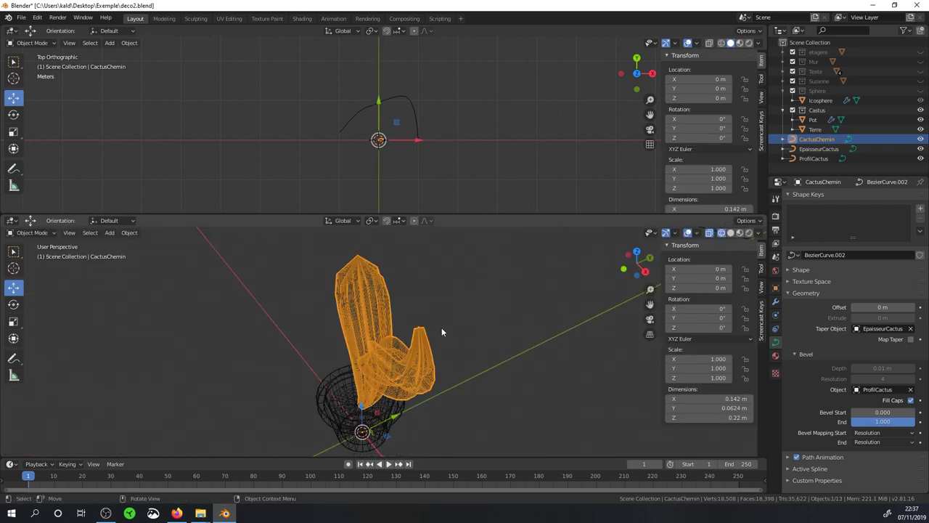
Reopen the CactusChemin path in Edit Mode and select a control point on the trunk
middle_click_drag(391, 362, 430, 337)
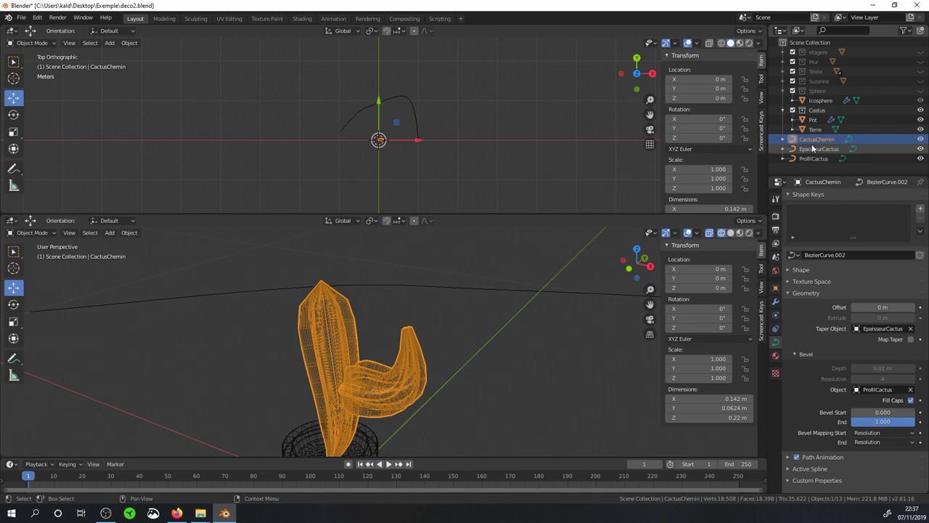
mouse_move(657, 243)
middle_mouse_down()
mouse_move(485, 315)
mouse_move(445, 301)
mouse_move(453, 331)
mouse_move(334, 288)
middle_mouse_up()
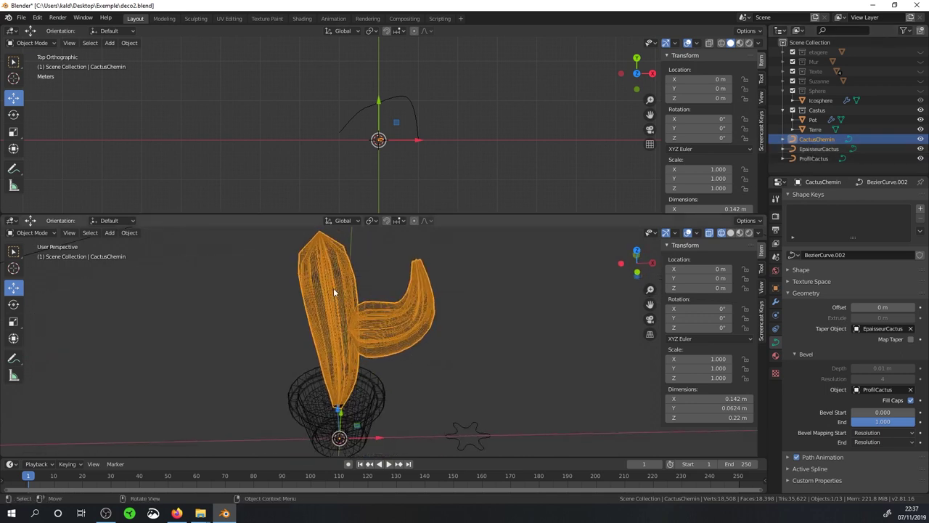
key("Tab")
scroll(333, 287, "up", 2)
scroll(340, 318, "up", 1)
left_click(337, 327)
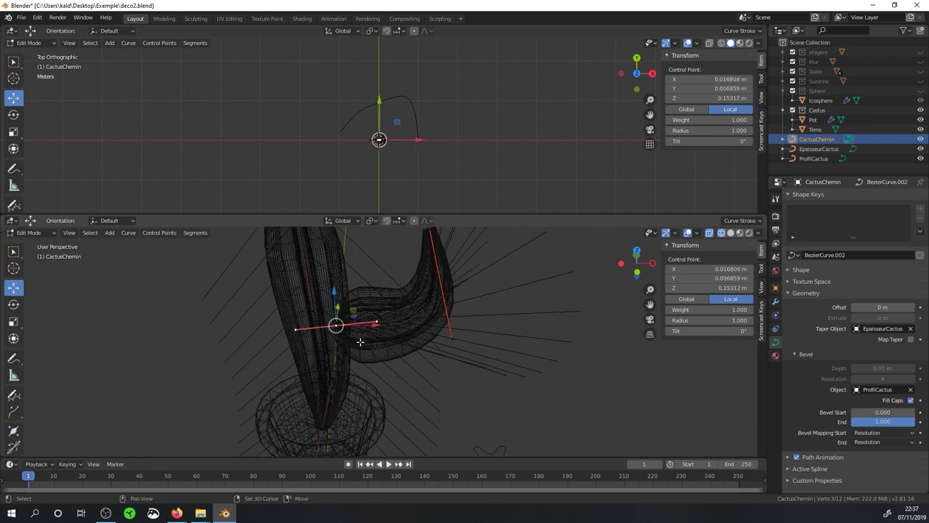
In front view, extrude and duplicate trunk points to start a left arm, rotating its end 115°
key("KP_1")
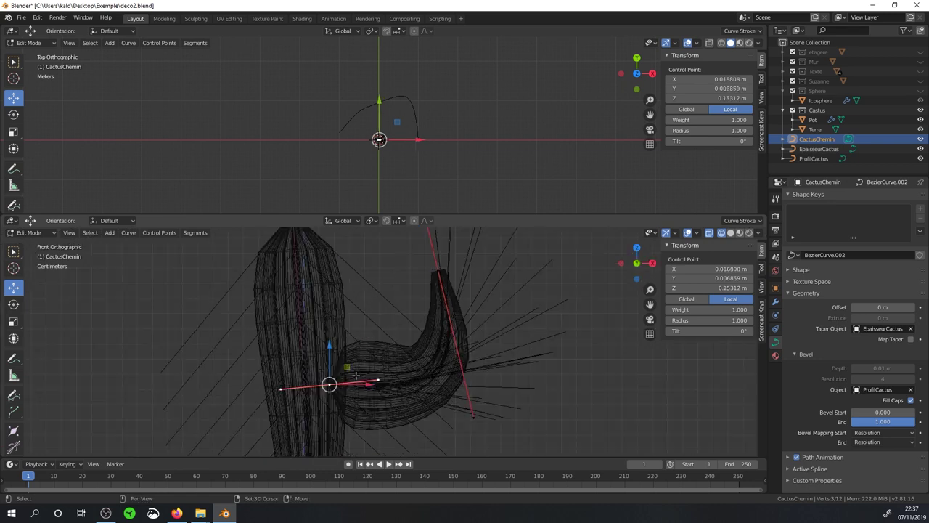
right_click(355, 375)
key("e")
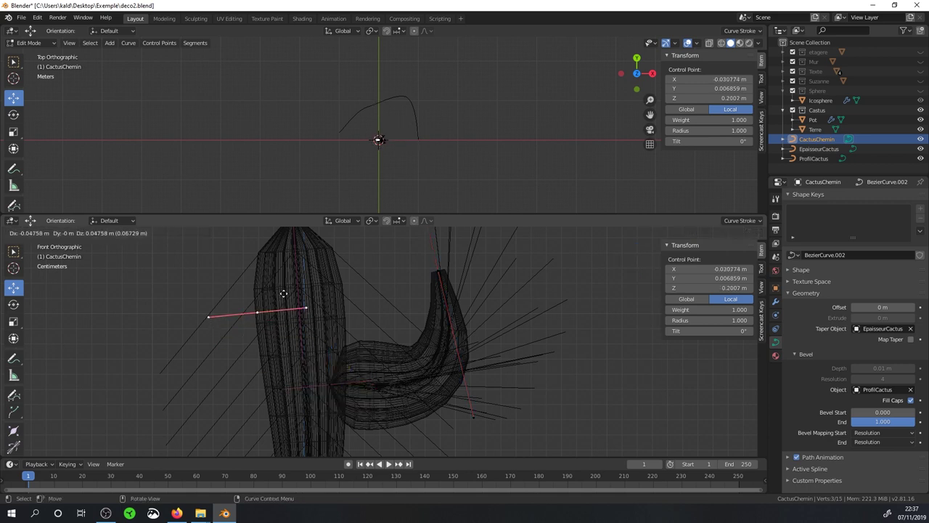
left_click(284, 292)
key("shift+d")
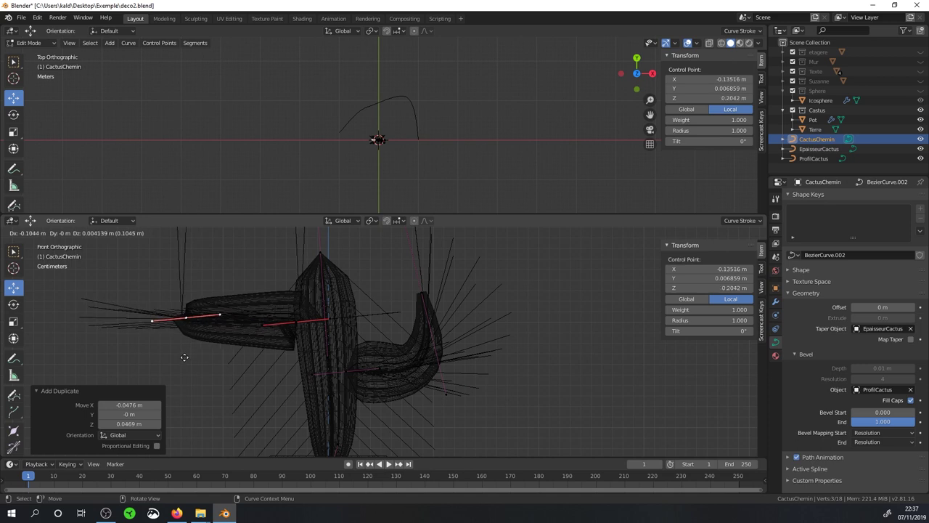
left_click(184, 355)
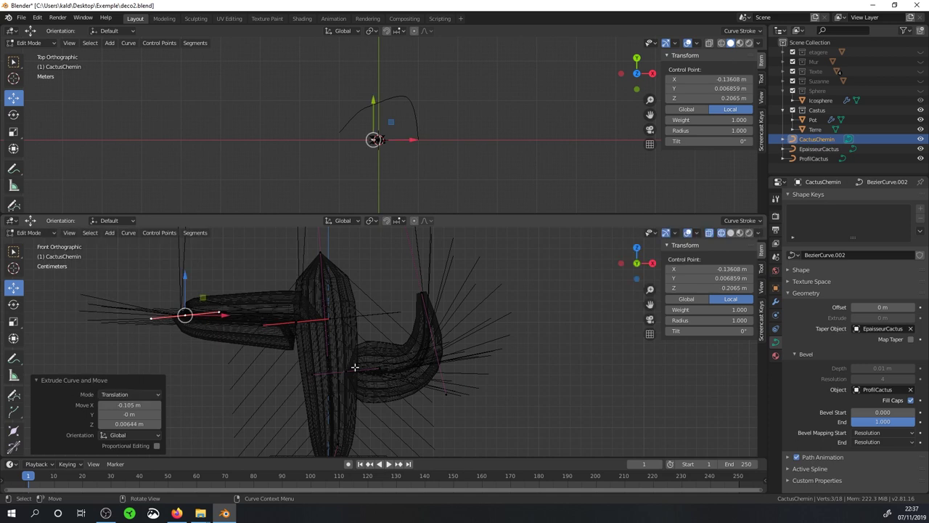
key("r")
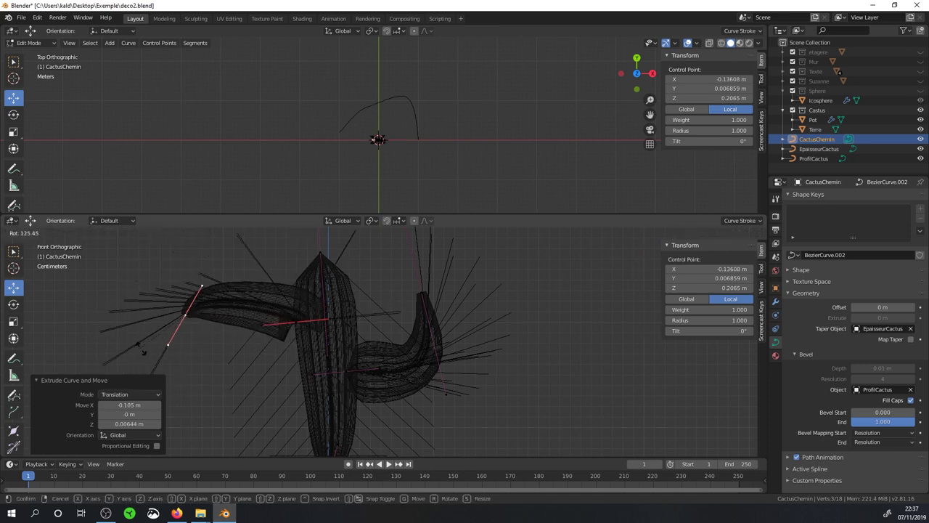
left_click(151, 353)
Rotate the handle of the point where the left arm meets the trunk and nudge it slightly
left_click(308, 322)
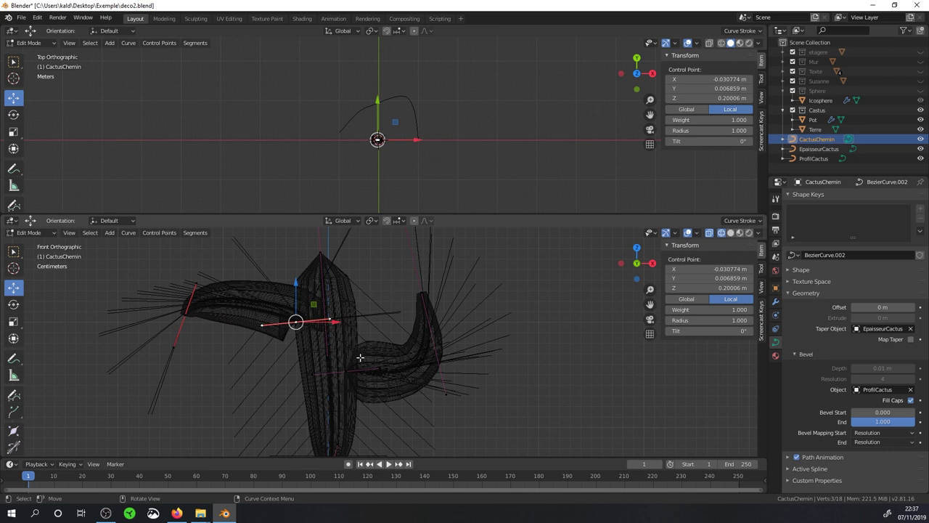
key("r")
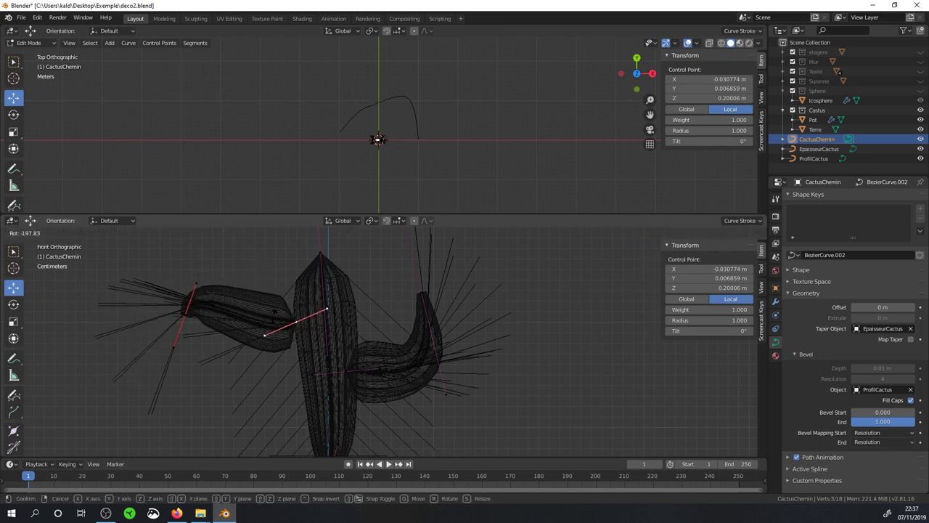
left_click(274, 311)
key("g")
left_click(326, 321)
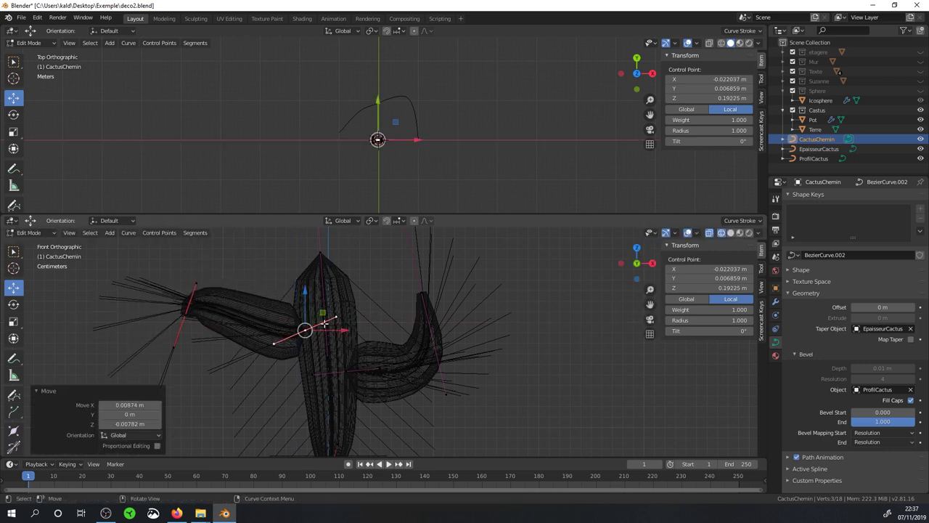
From the top view, reposition a control point and the left arm's end point
key("KP_7")
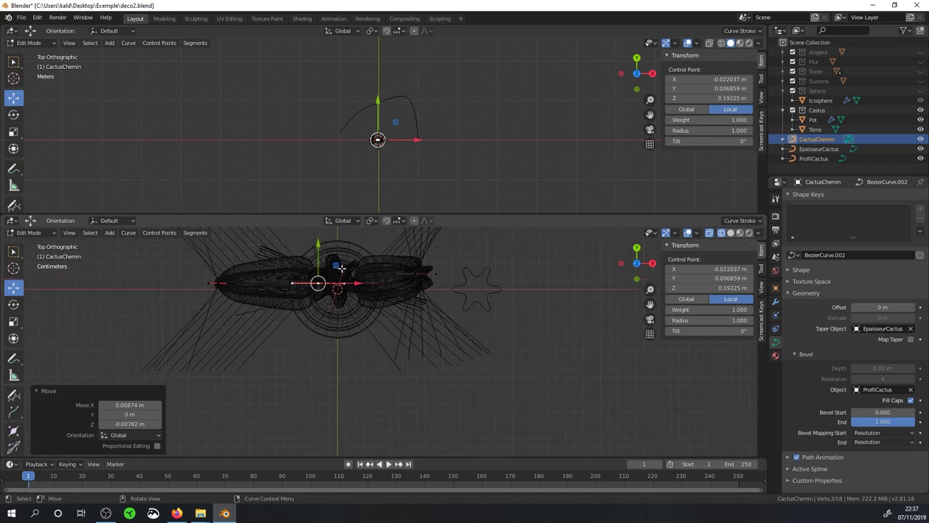
key("g")
left_click(226, 287)
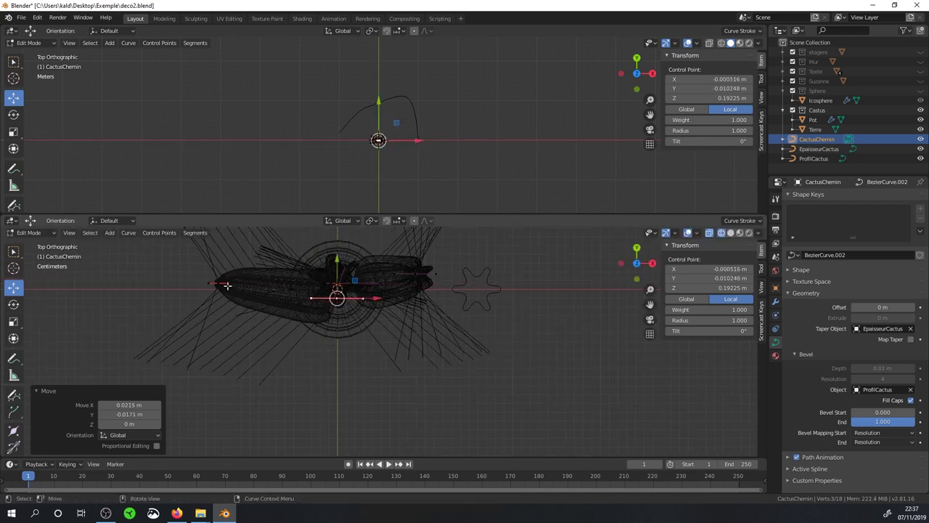
left_click(217, 282)
key("g")
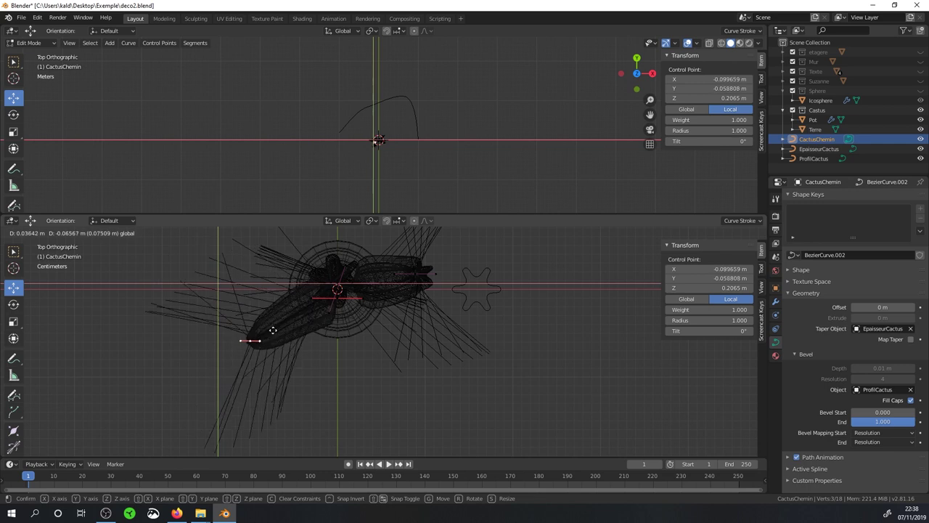
left_click(274, 355)
Switch to solid red shading and try a 164° rotation of the left arm end, then undo it
mouse_move(274, 355)
middle_mouse_down()
mouse_move(307, 234)
mouse_move(327, 320)
mouse_move(358, 291)
mouse_move(436, 303)
mouse_move(394, 308)
mouse_move(385, 328)
mouse_move(372, 293)
middle_mouse_up()
left_click(731, 233)
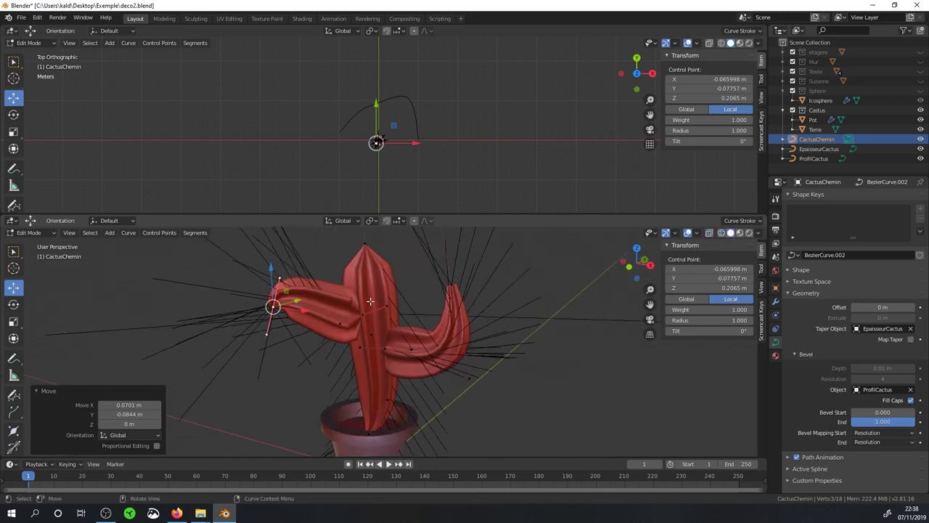
key("r")
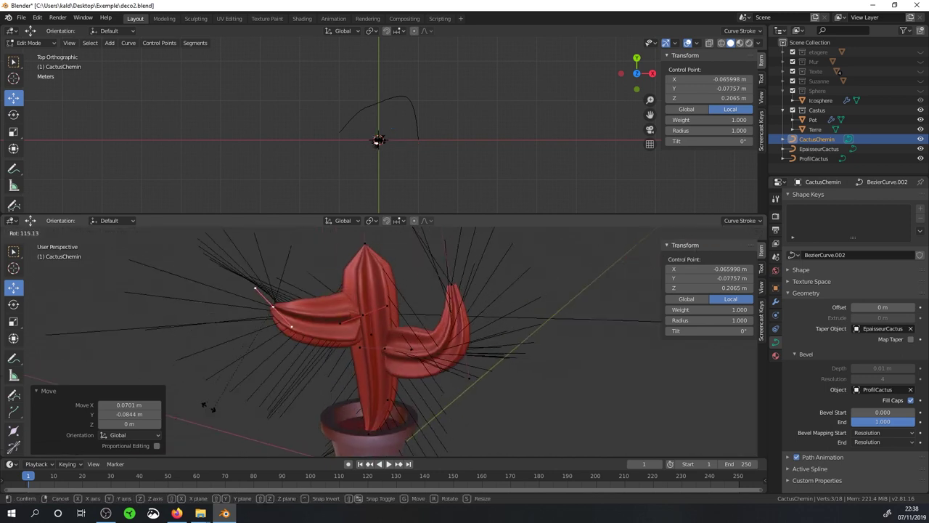
left_click(206, 319)
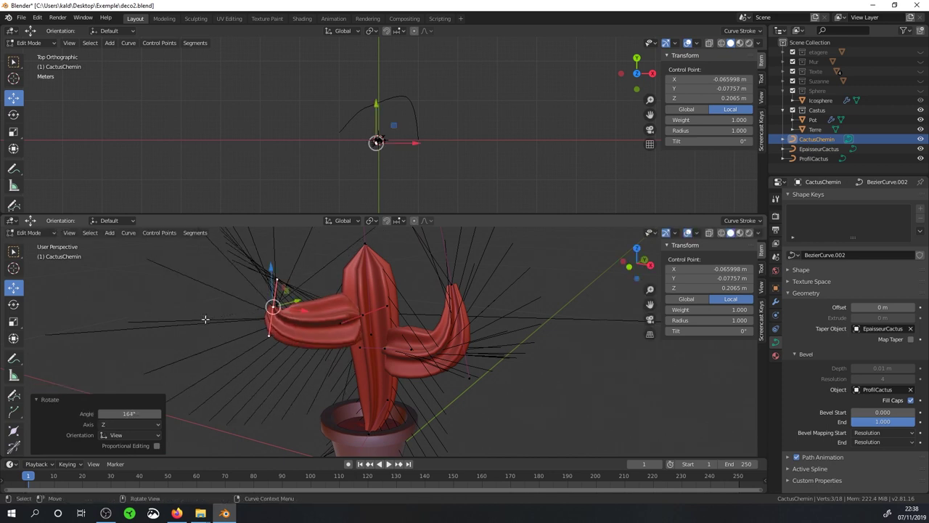
key("ctrl+z")
key("r")
left_click(364, 312)
key("ctrl+z")
Raise the left arm point higher and push it back along Y
mouse_move(289, 300)
left_mouse_down()
mouse_move(313, 286)
mouse_move(307, 255)
left_mouse_up()
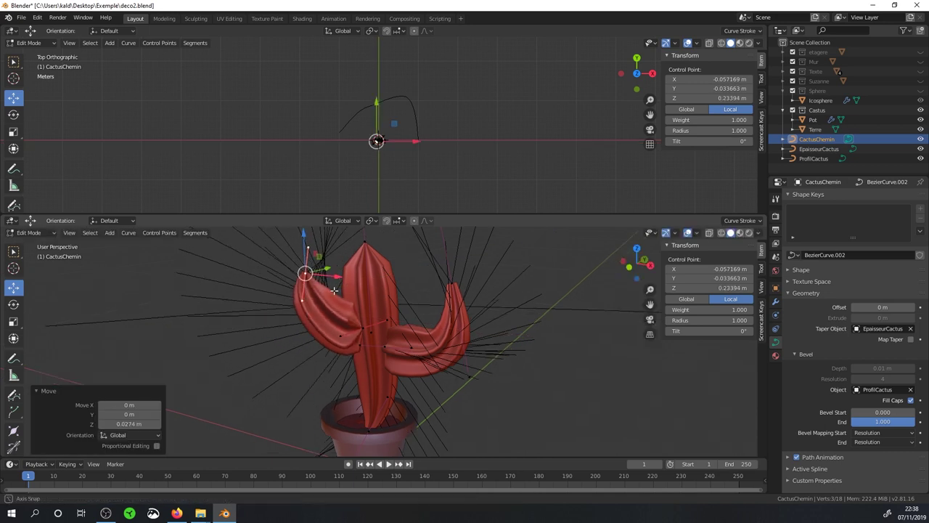
middle_click_drag(307, 271, 288, 320)
middle_click_drag(457, 275, 398, 361)
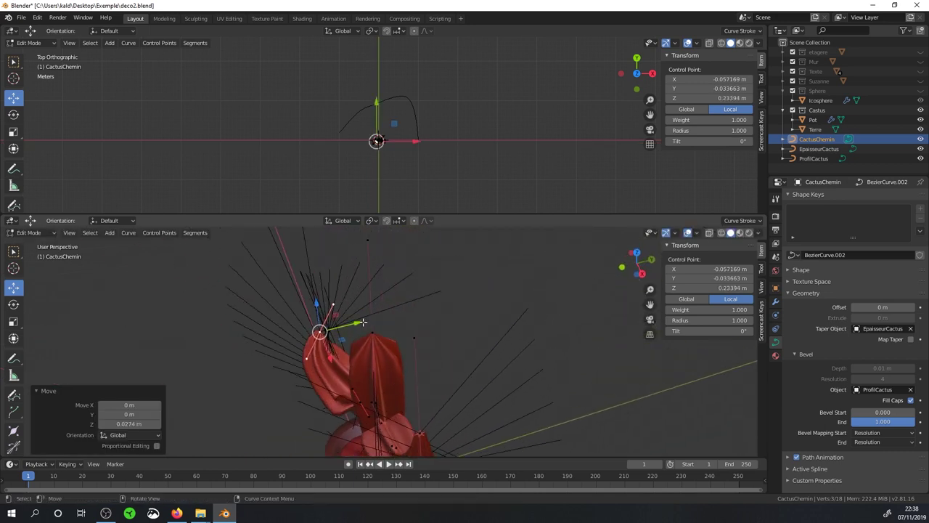
left_click_drag(362, 322, 341, 336)
middle_click_drag(341, 335, 343, 369)
left_click_drag(285, 376, 297, 356)
mouse_move(298, 356)
middle_mouse_down()
mouse_move(322, 348)
mouse_move(343, 378)
middle_mouse_up()
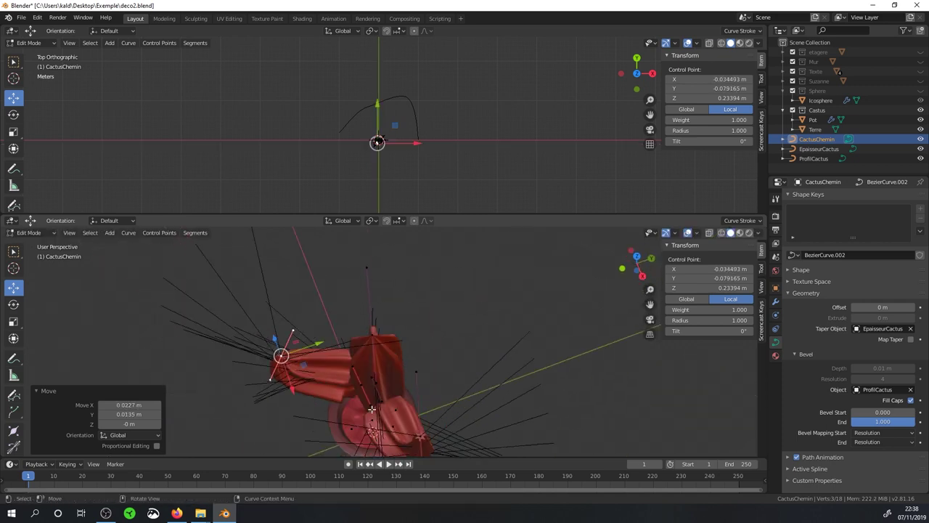
middle_click_drag(371, 409, 363, 376)
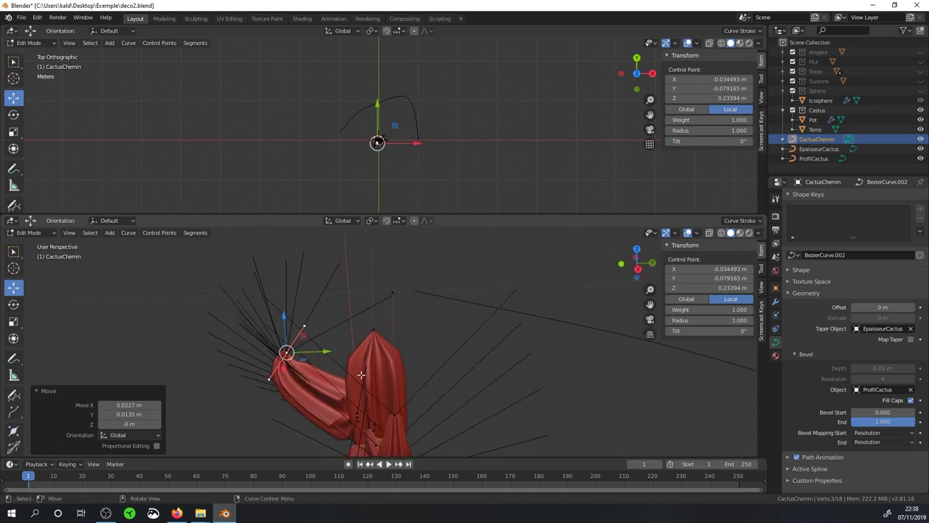
Rotate the selected control point 2.74° about the X axis
key("g")
key("r")
key("x")
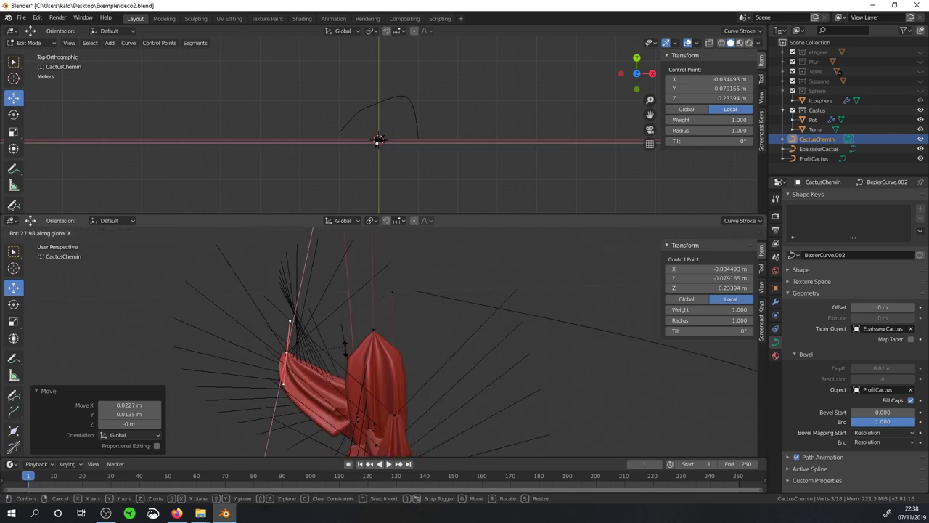
left_click(392, 371)
middle_click_drag(392, 371, 406, 382)
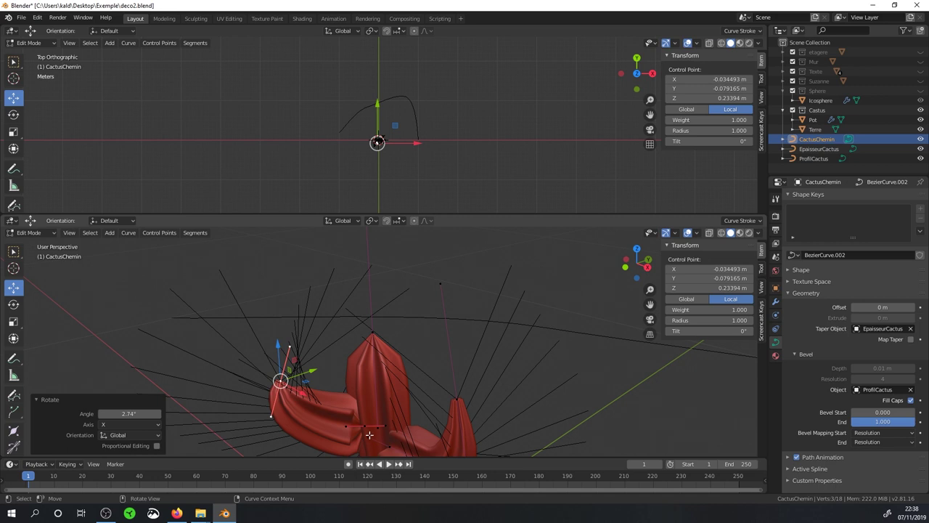
Move other cactus curve points along Y and raise one slightly along Z
left_click(368, 436)
left_click_drag(368, 435, 389, 419)
left_click(364, 424)
middle_click_drag(388, 420, 378, 395)
left_click_drag(376, 398, 374, 415)
middle_click_drag(375, 415, 393, 329)
Lower the left and right arm points along Z, then move a single vertex up along Z
left_click(396, 356)
left_click(463, 292, "shift")
left_click_drag(427, 290, 378, 333)
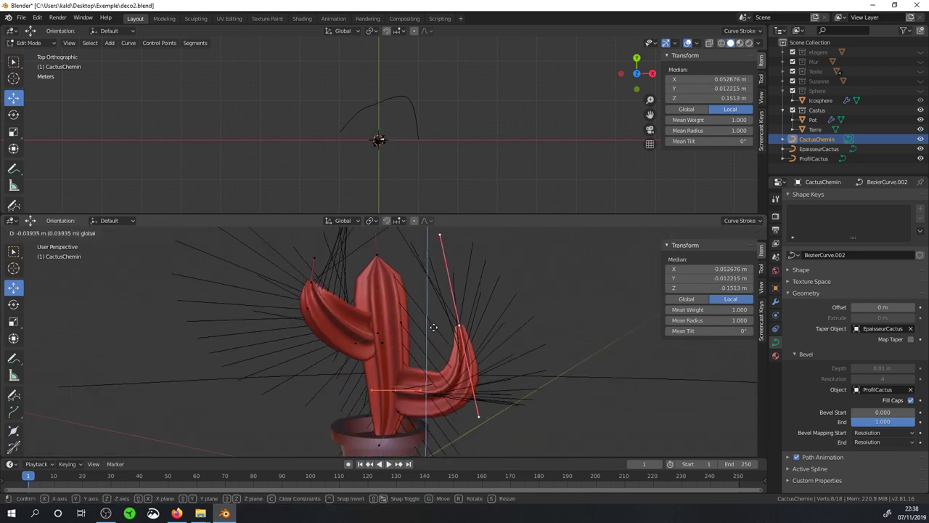
middle_click_drag(381, 336, 380, 338)
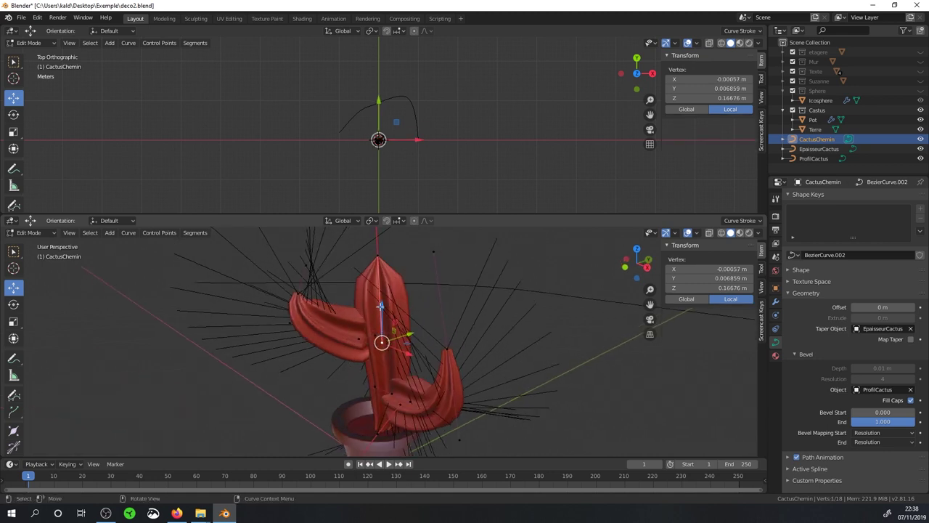
left_click(380, 338)
key("g")
key("z")
left_click(391, 327)
Raise a left arm control point and scale its handles to 2.465
left_click(308, 274)
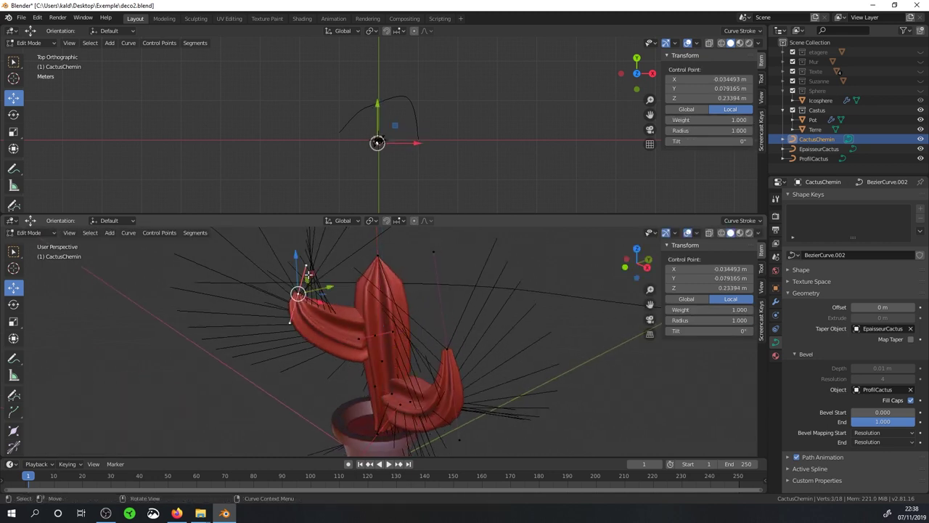
left_click_drag(297, 265, 302, 257)
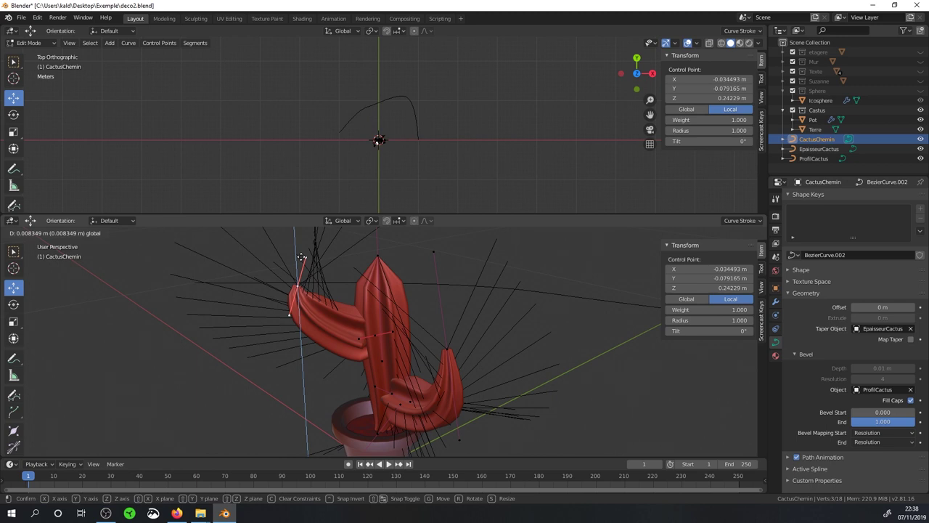
left_click(302, 257)
key("s")
left_click(329, 452)
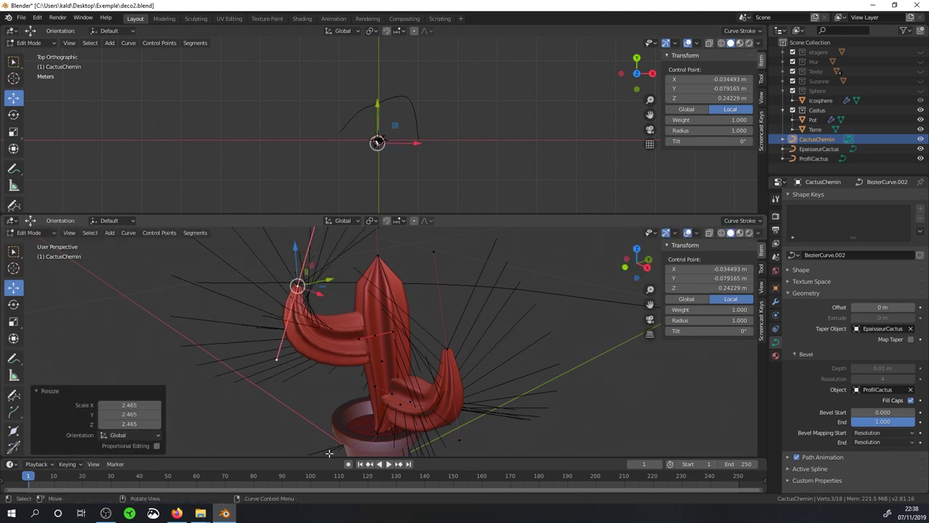
mouse_move(329, 452)
middle_mouse_down()
mouse_move(431, 310)
mouse_move(617, 328)
mouse_move(367, 328)
mouse_move(404, 334)
mouse_move(473, 309)
mouse_move(607, 331)
mouse_move(590, 348)
middle_mouse_up()
In Object Mode, lower the cactus to Z -0.009533 m and shift it along Y
key("Tab")
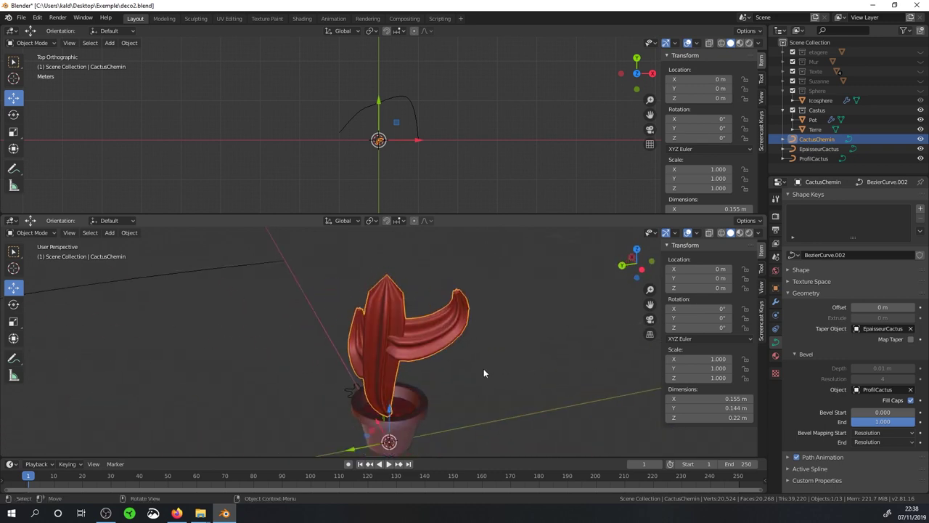
mouse_move(394, 415)
left_mouse_down()
mouse_move(368, 452)
mouse_move(377, 435)
left_mouse_up()
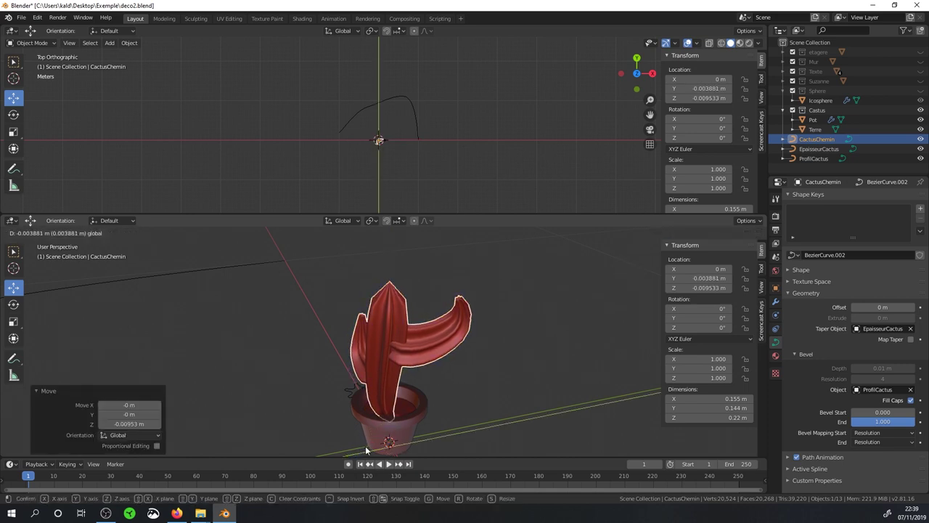
mouse_move(407, 346)
middle_mouse_down()
mouse_move(332, 336)
mouse_move(348, 323)
middle_mouse_up()
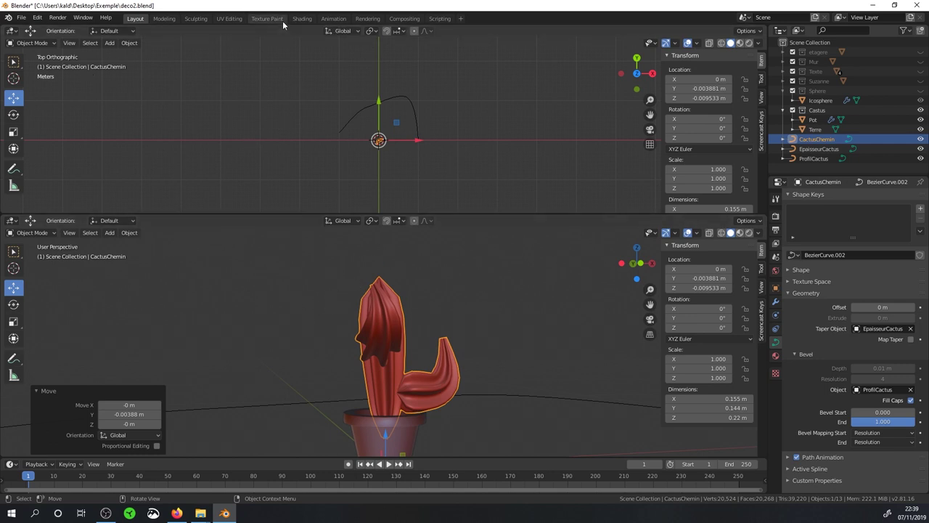
left_click(303, 20)
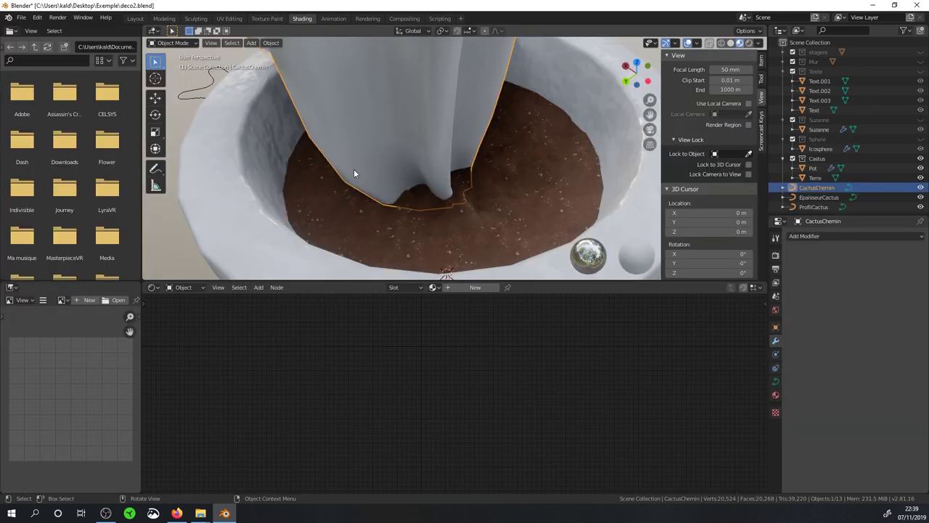
Add a new material to the cactus named Cactus
left_click(459, 289)
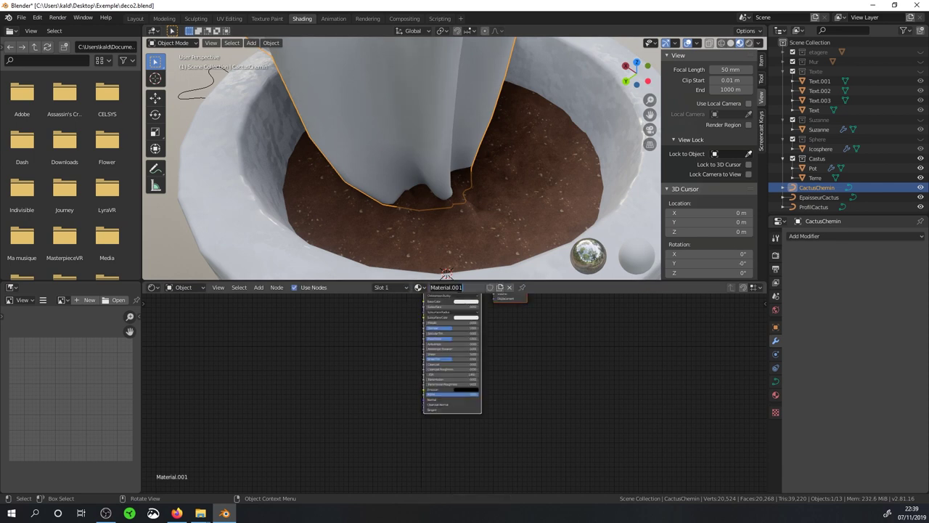
type("Cactus")
key("Return")
mouse_move(481, 205)
middle_mouse_down()
mouse_move(460, 101)
mouse_move(482, 251)
middle_mouse_up()
scroll(469, 197, "down", 3)
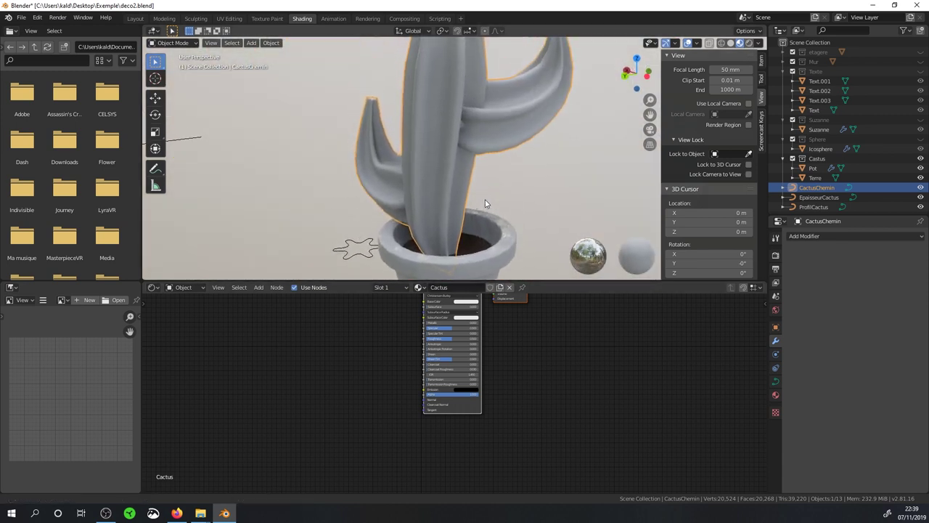
scroll(464, 354, "up", 1)
scroll(464, 355, "up", 1)
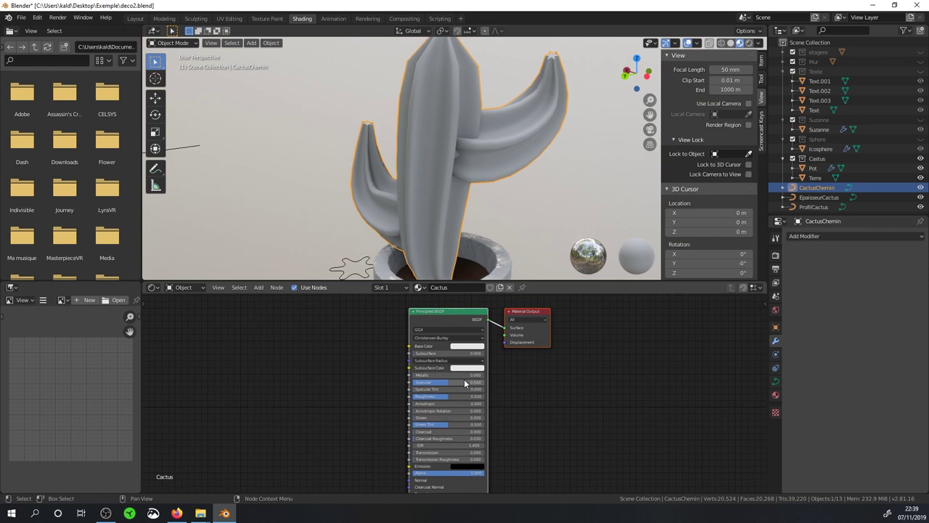
scroll(465, 354, "up", 1)
Set the Cactus material's Base Color to dark green
left_click(470, 337)
left_click_drag(482, 256, 458, 239)
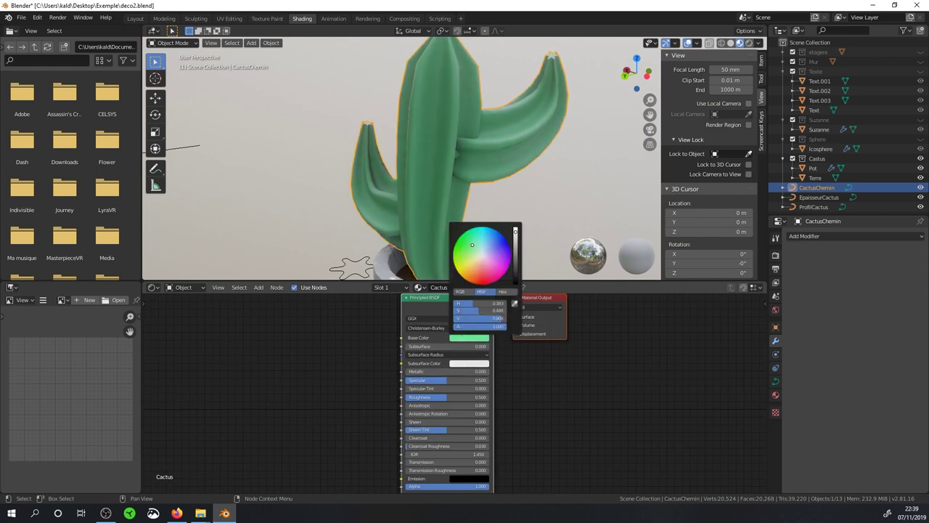
left_click_drag(515, 258, 516, 254)
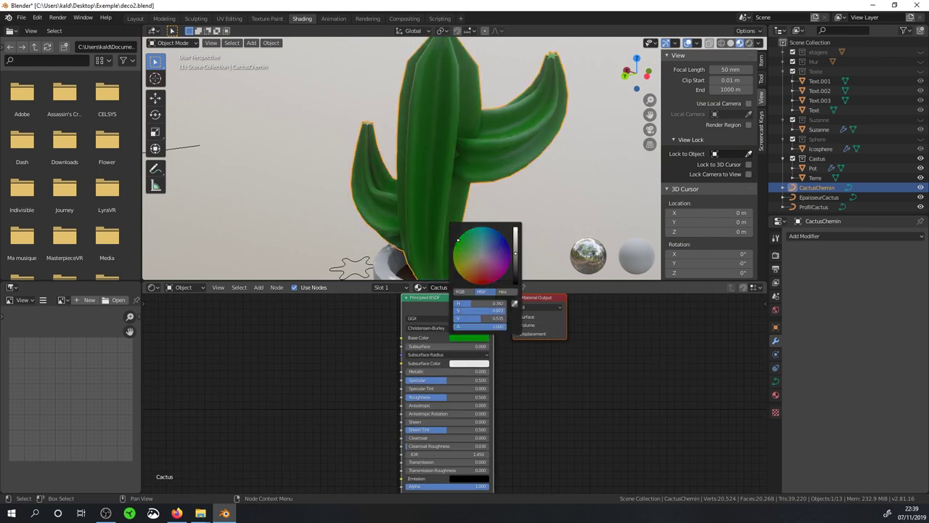
scroll(461, 392, "up", 1)
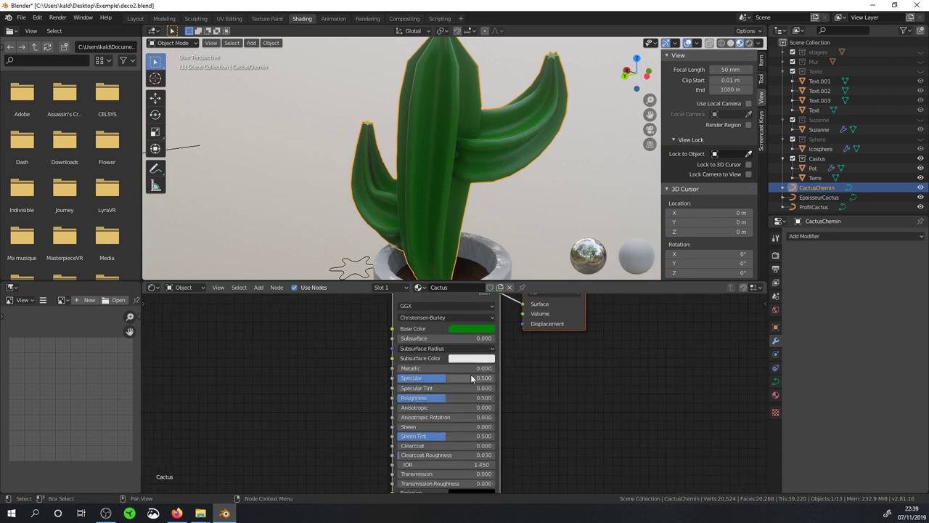
middle_click_drag(450, 152, 447, 208)
scroll(447, 203, "up", 2)
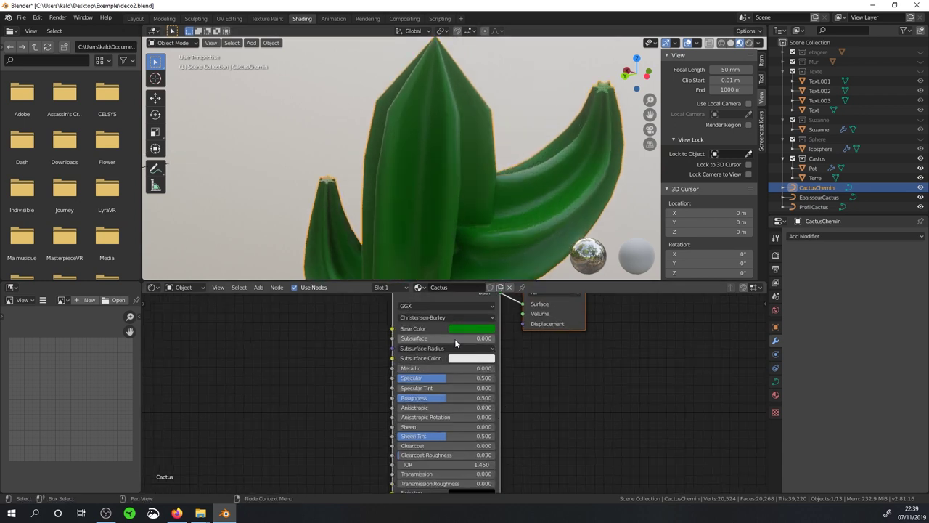
Set Subsurface to 0.091 with a yellow-green Subsurface Color
left_click_drag(454, 338, 471, 338)
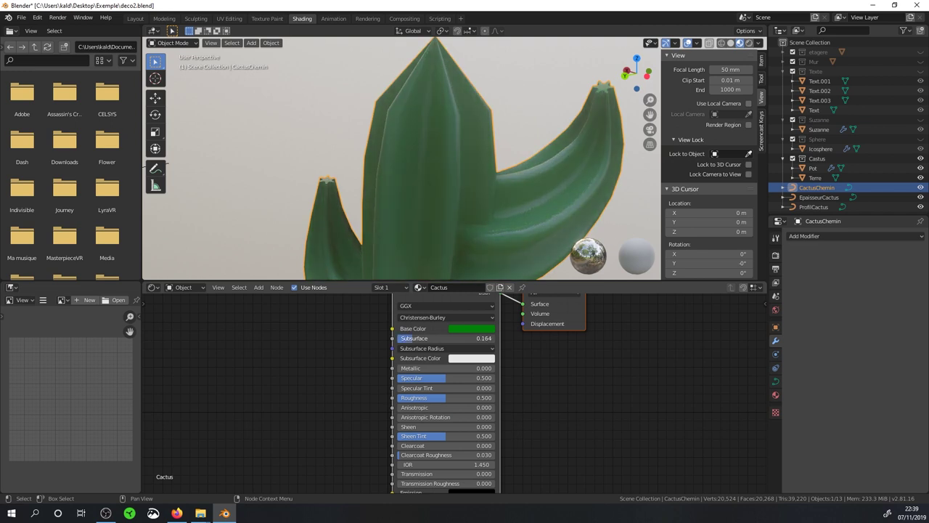
left_click(465, 358)
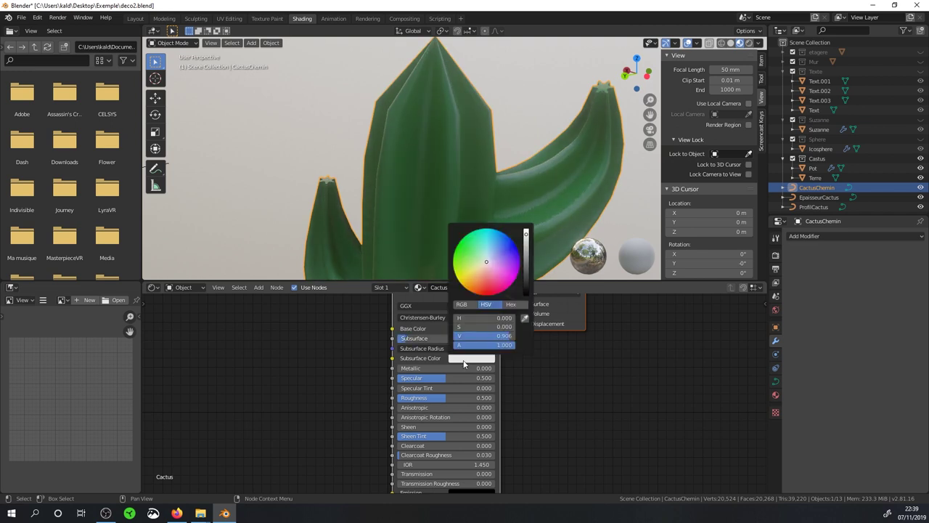
left_click_drag(480, 264, 468, 267)
scroll(489, 178, "down", 3)
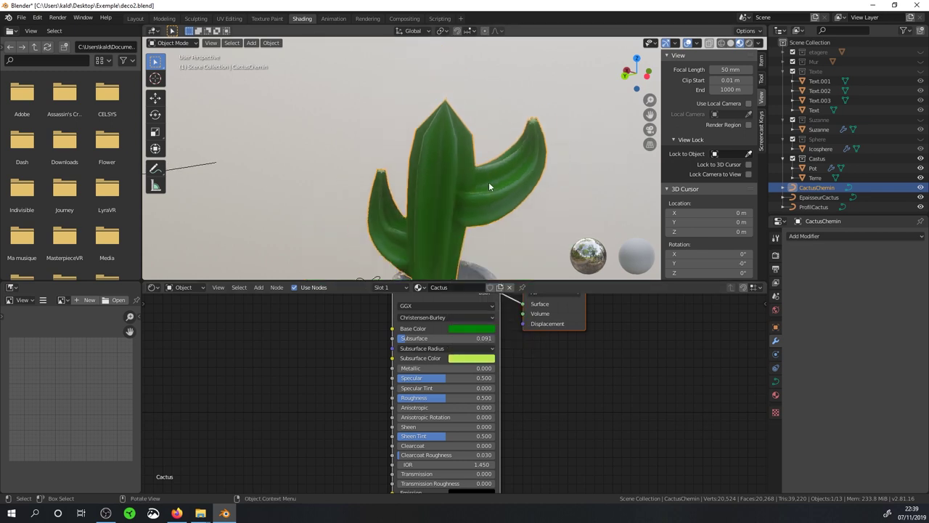
scroll(489, 178, "down", 2)
mouse_move(501, 181)
middle_mouse_down()
mouse_move(504, 195)
mouse_move(548, 186)
middle_mouse_up()
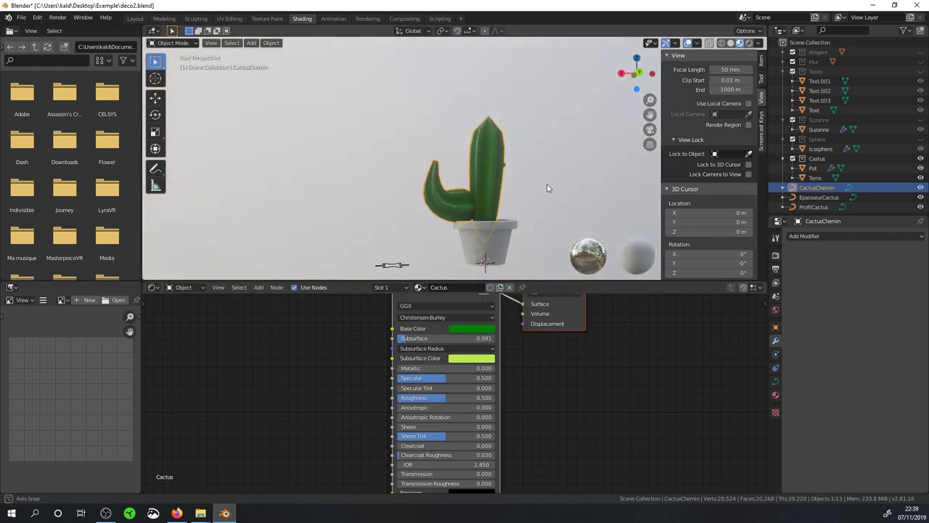
scroll(499, 214, "up", 2)
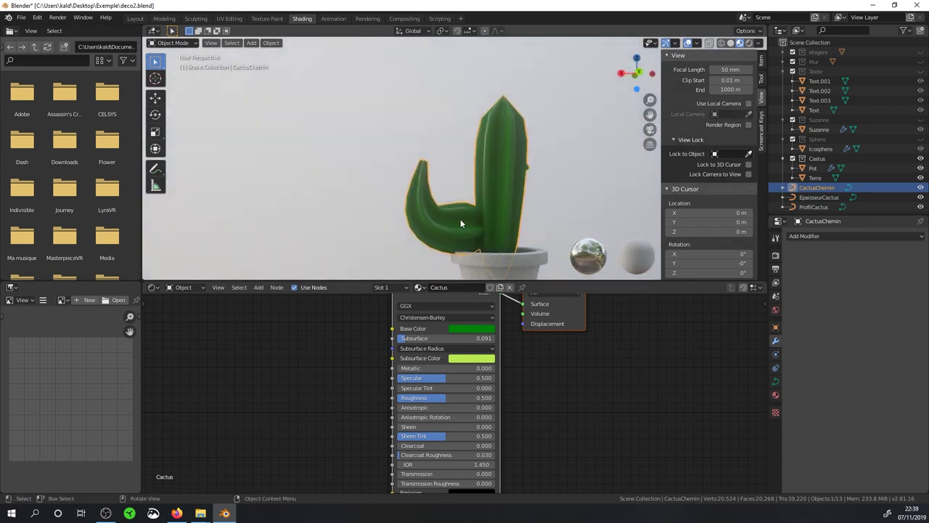
key("Tab")
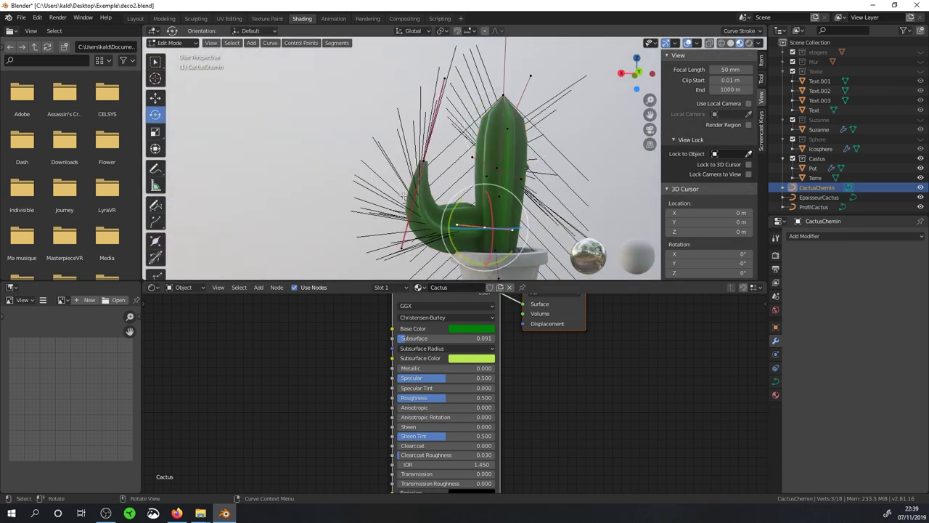
Raise the selected cactus curve point slightly and select another control point
key("shift+space")
key("g")
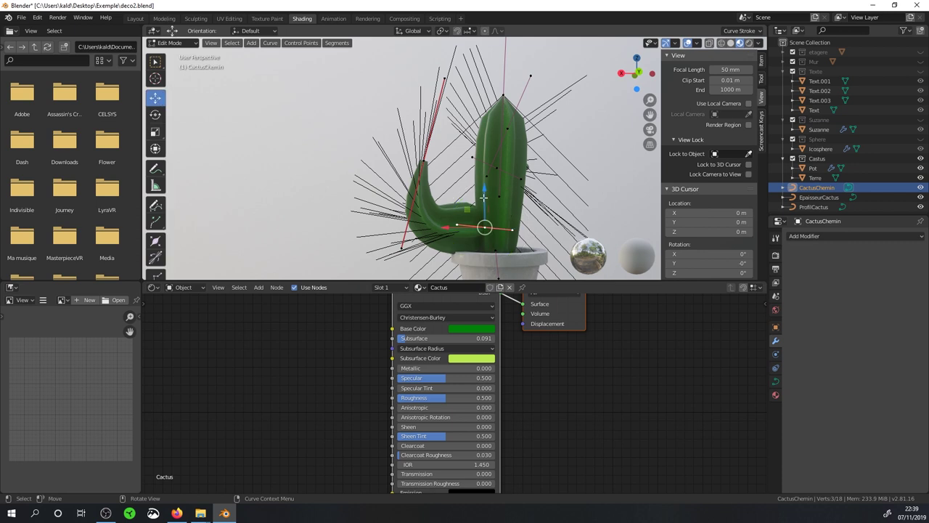
left_click_drag(483, 196, 485, 178)
left_click(421, 159)
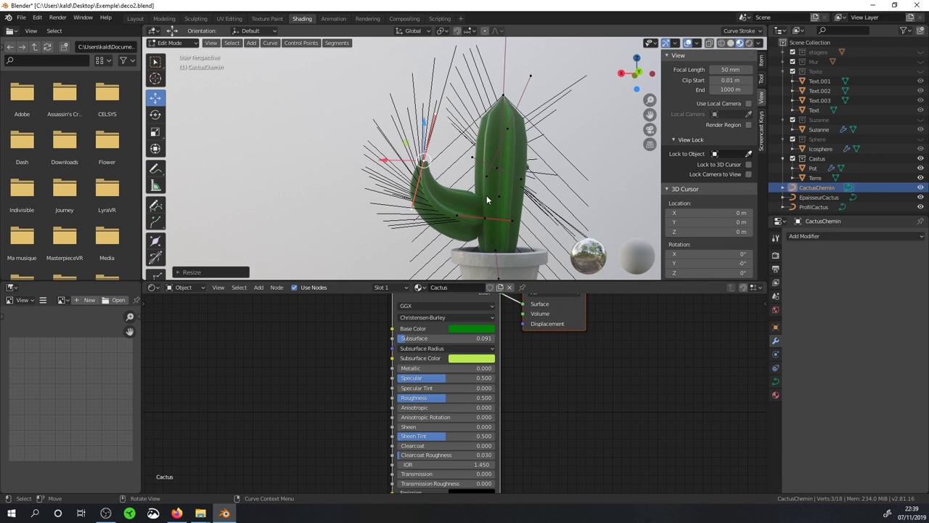
Back in Object Mode, frame the cactus and its Principled BSDF to Material Output nodes
key("Tab")
scroll(512, 220, "down", 3)
middle_click_drag(512, 220, 264, 236)
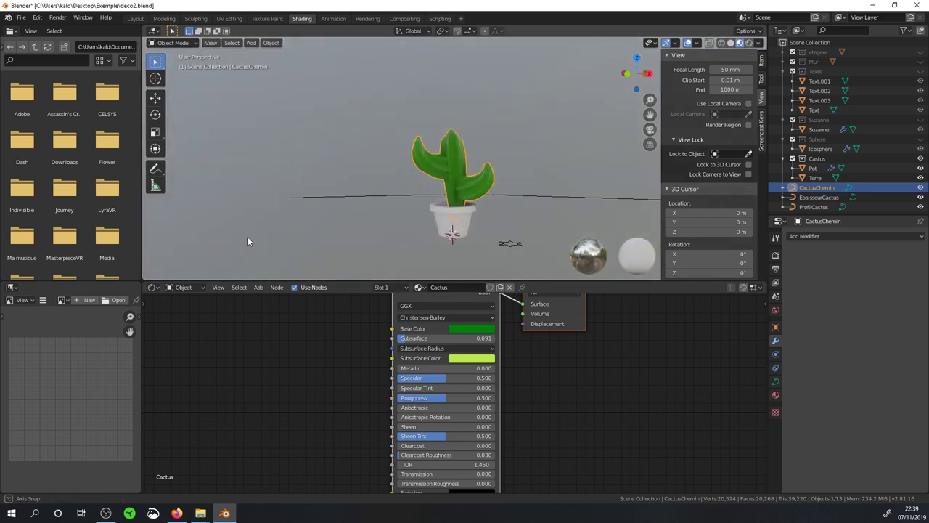
scroll(457, 212, "up", 3)
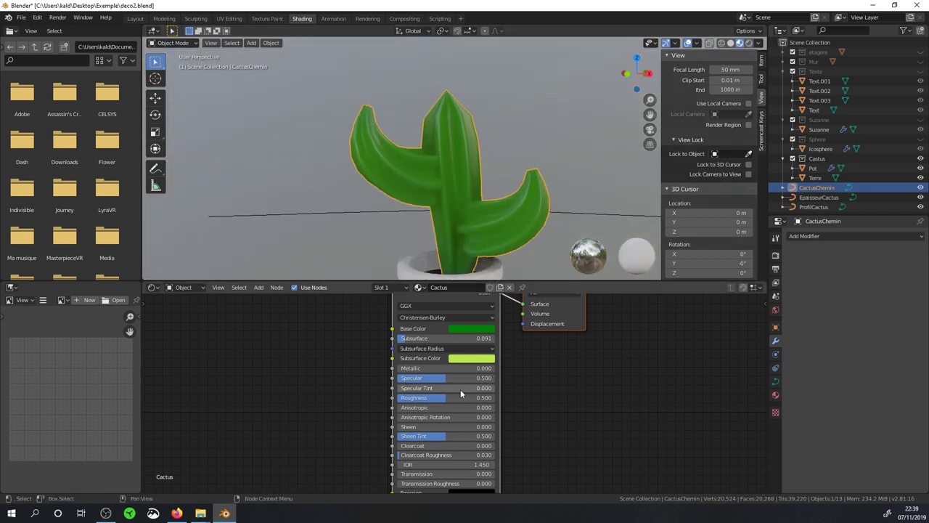
middle_click_drag(460, 389, 494, 436)
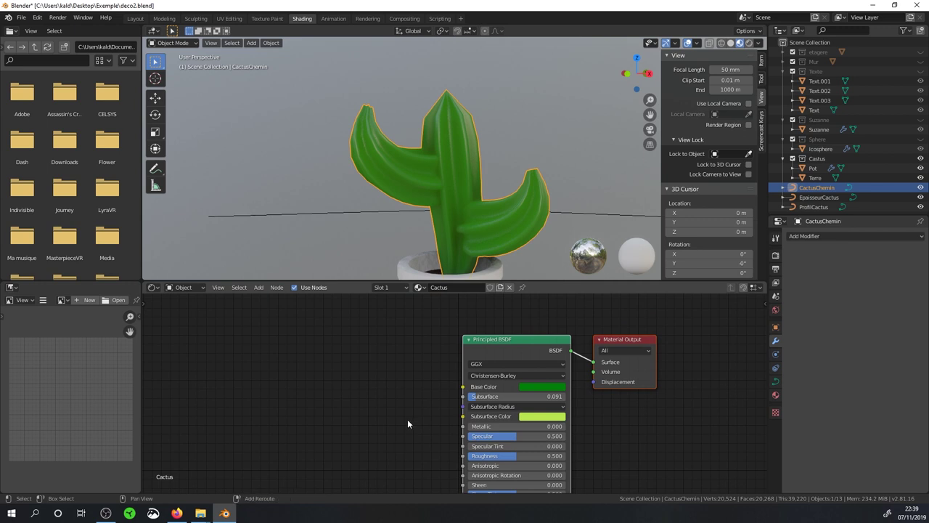
key("shift+a")
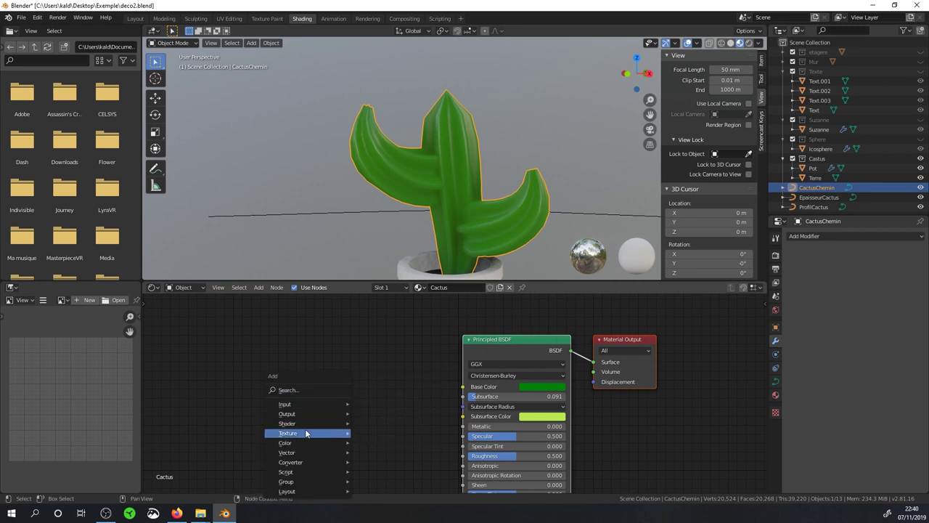
mouse_move(288, 433)
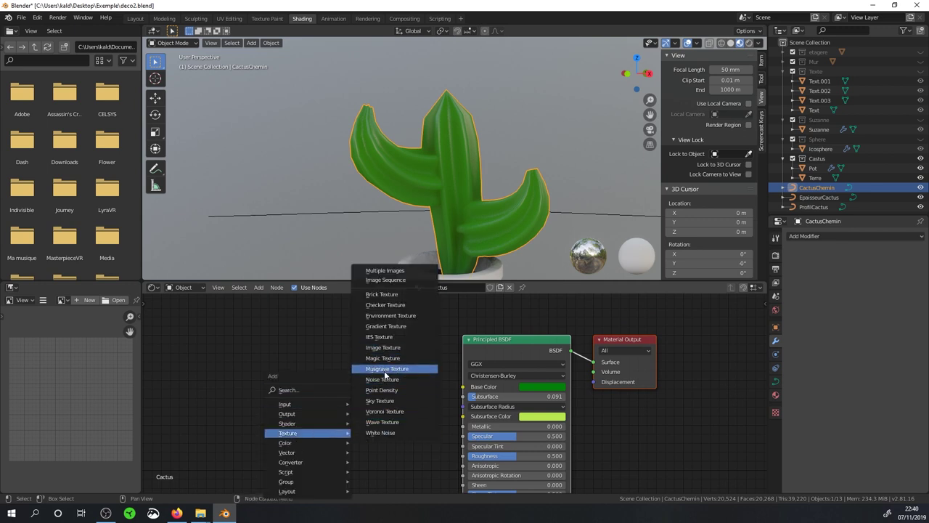
Add a Noise Texture left of the shader and preview its pattern on the cactus
left_click(383, 379)
left_click(280, 383)
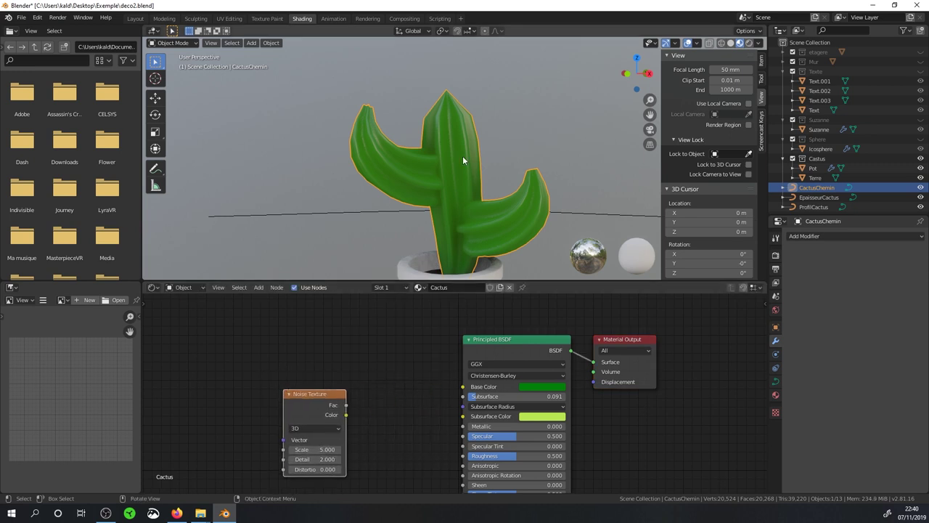
scroll(378, 433, "up", 1)
middle_click_drag(375, 441, 397, 407)
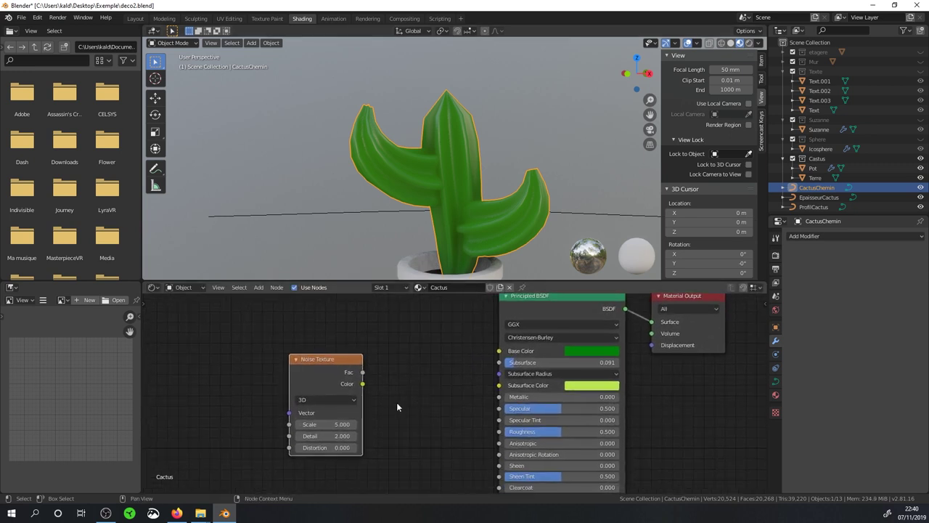
left_click(323, 365, "ctrl+shift")
scroll(430, 231, "up", 2)
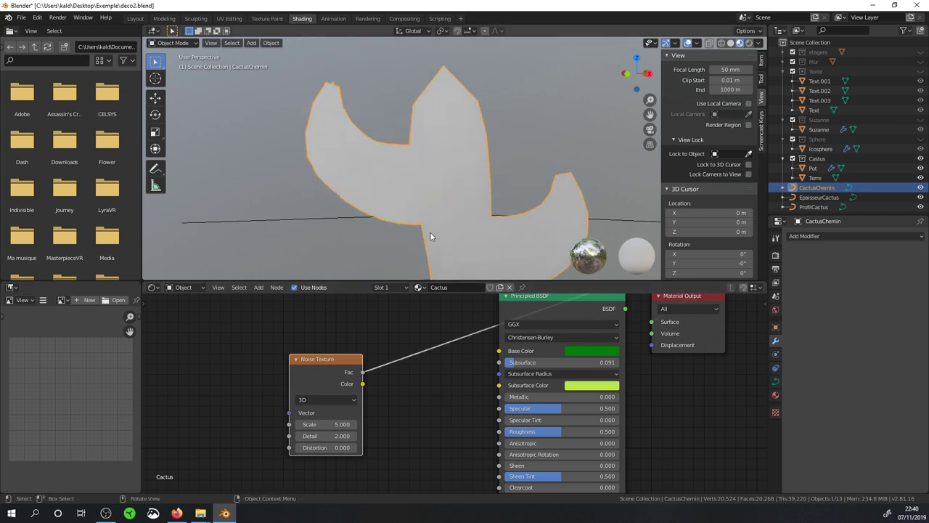
Insert a ColorRamp into the noise link and push its black stop right
key("shift+a")
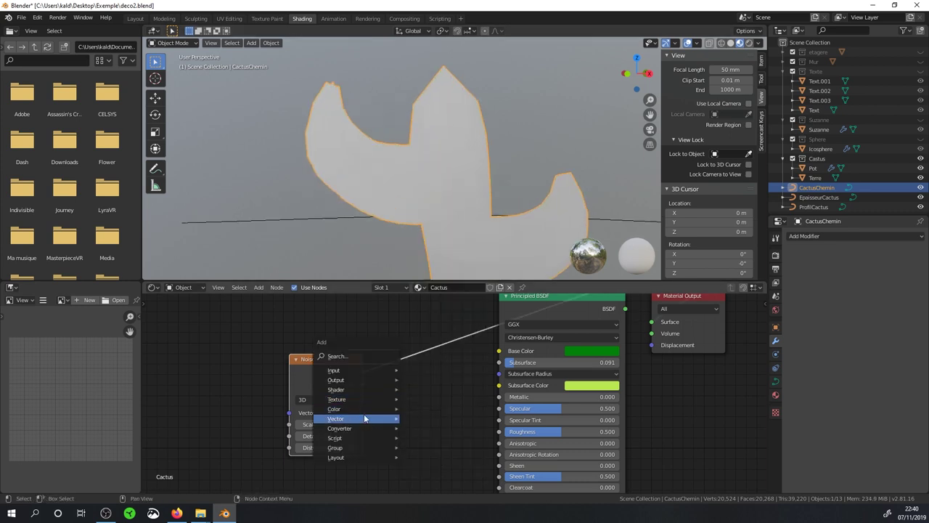
mouse_move(340, 428)
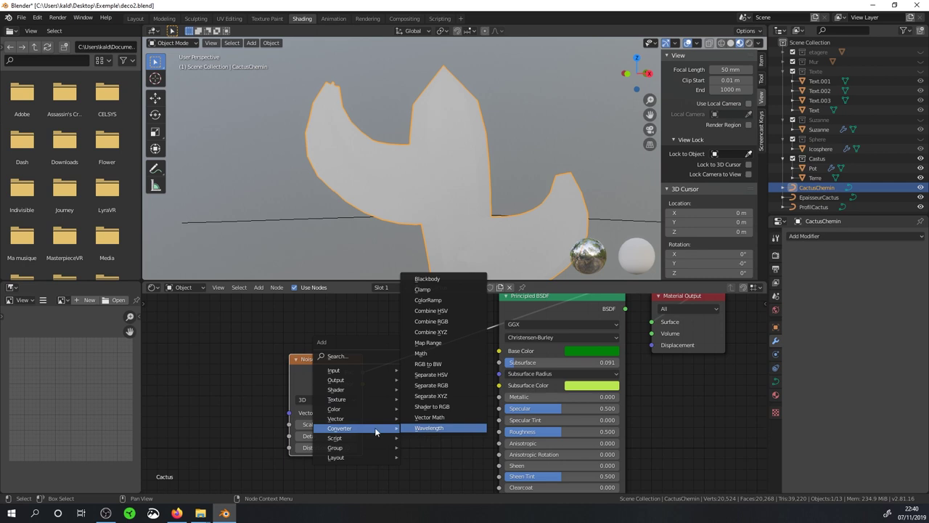
left_click(431, 300)
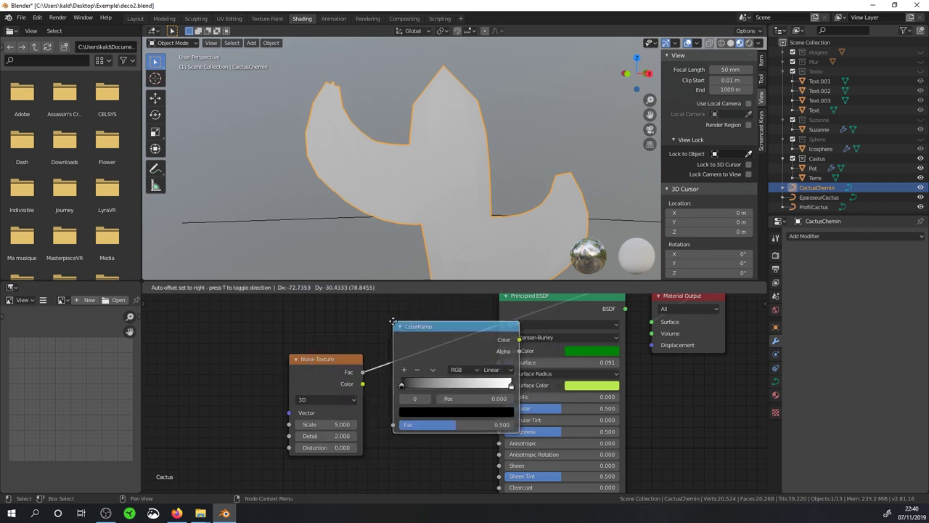
left_click(393, 322)
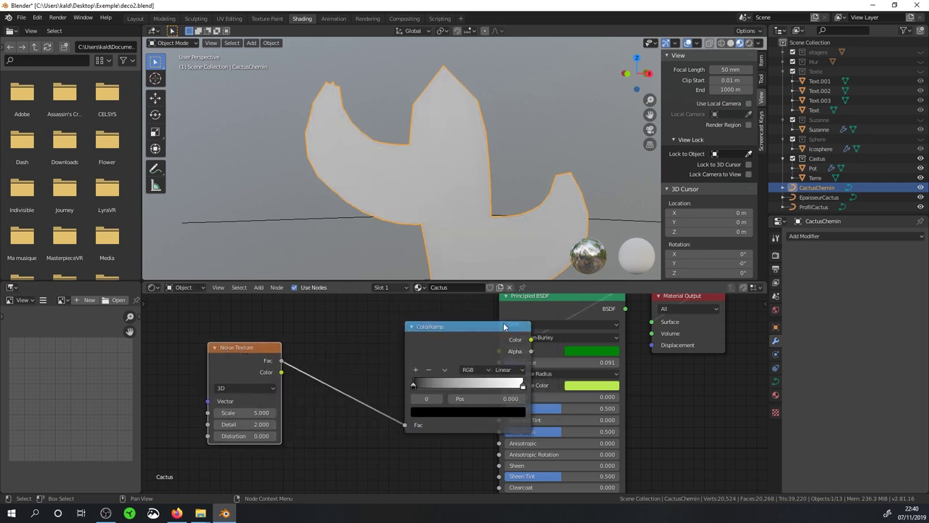
left_click_drag(503, 325, 419, 325)
left_click_drag(338, 386, 382, 384)
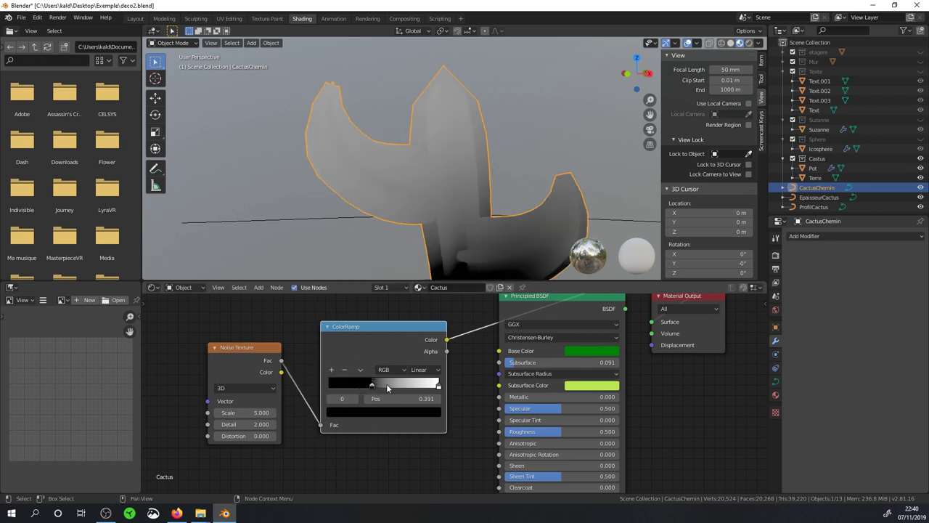
Raise the noise Scale to 169.7 and return the black stop to the start
scroll(469, 228, "down", 3)
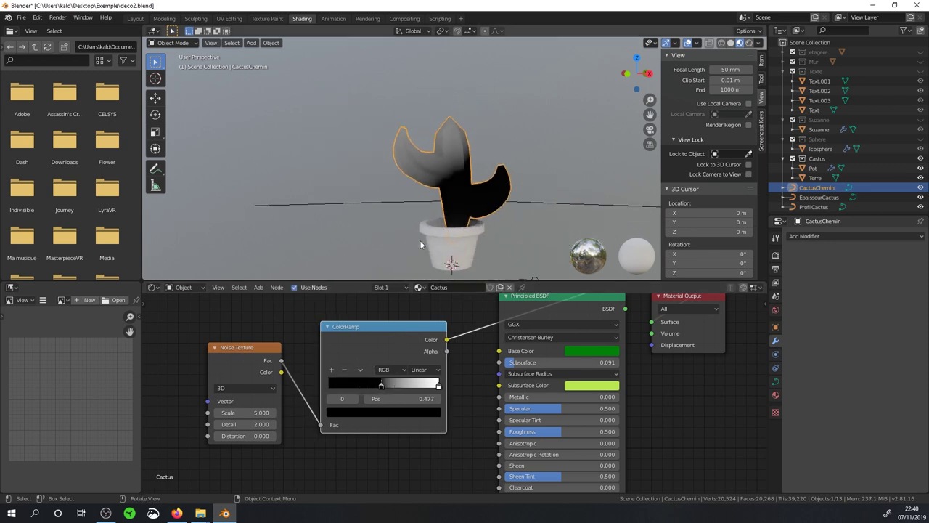
scroll(436, 232, "up", 1)
left_click_drag(260, 413, 480, 413)
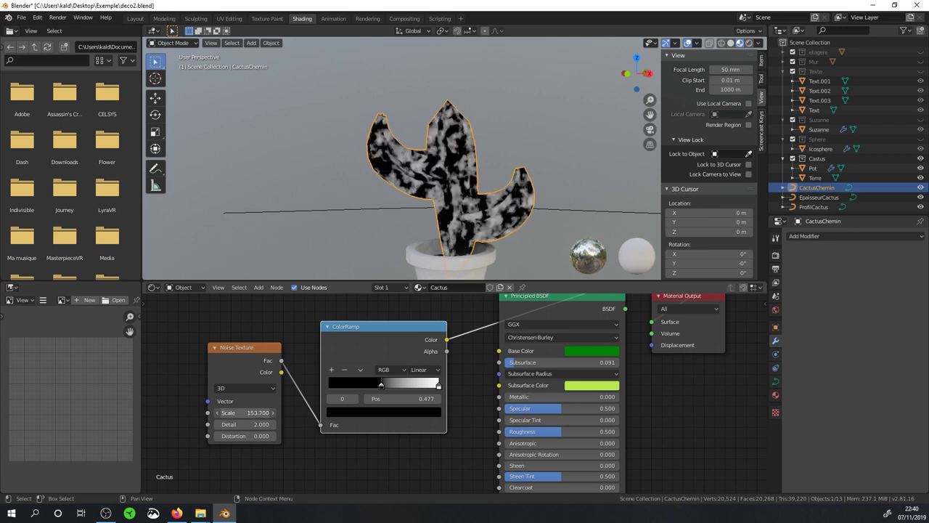
left_click_drag(479, 413, 253, 412)
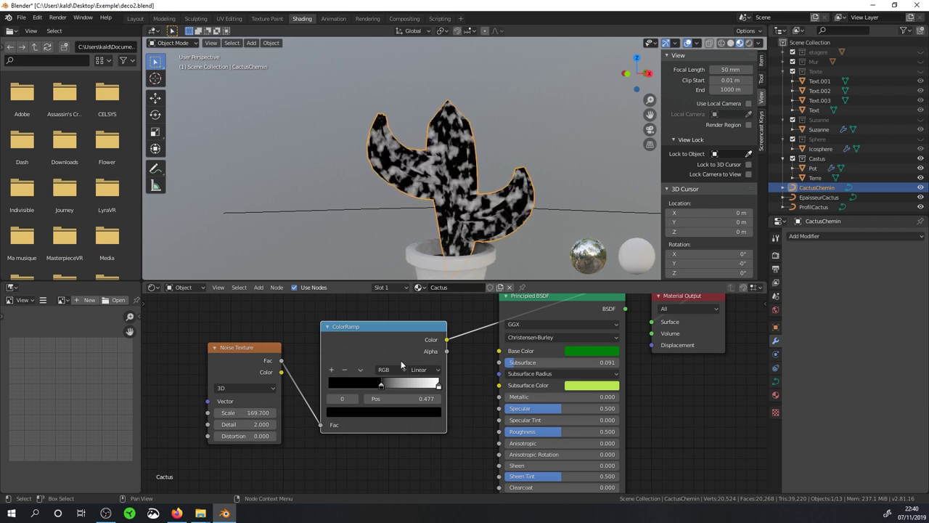
left_click_drag(381, 385, 313, 388)
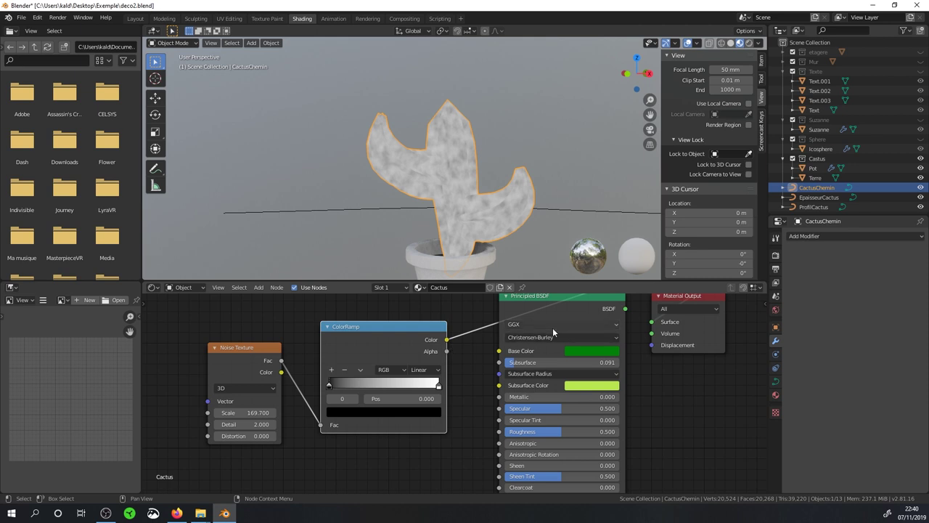
middle_click_drag(576, 321, 561, 341)
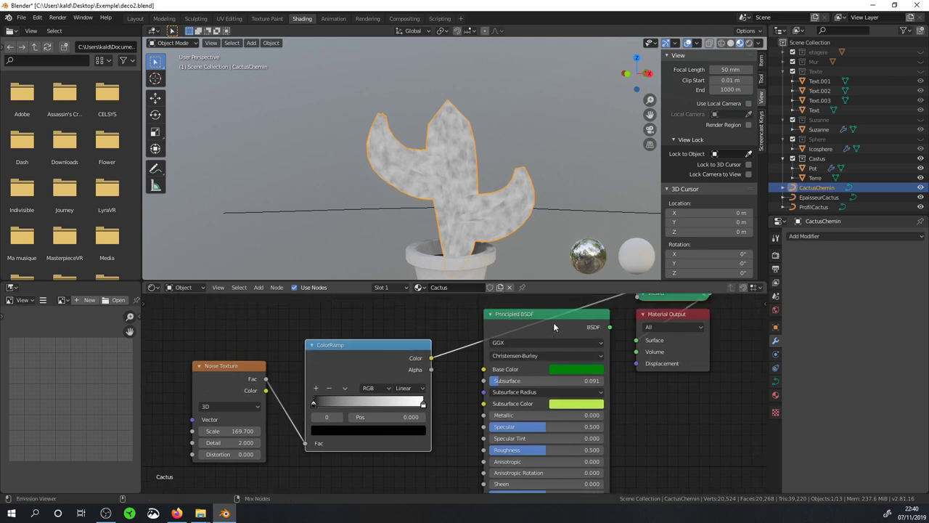
Restore the green shader output and connect ColorRamp Color to the BSDF Roughness
left_click(553, 323, "ctrl+shift")
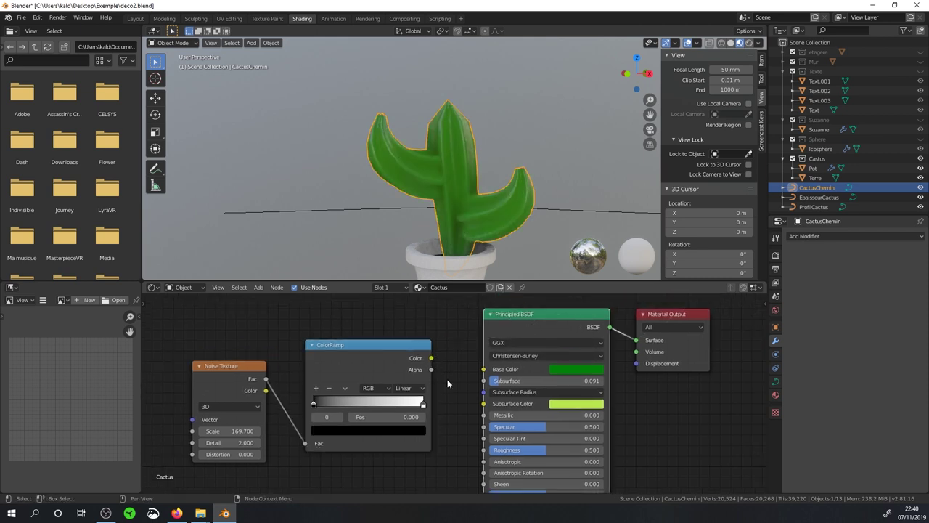
left_click_drag(430, 359, 438, 368)
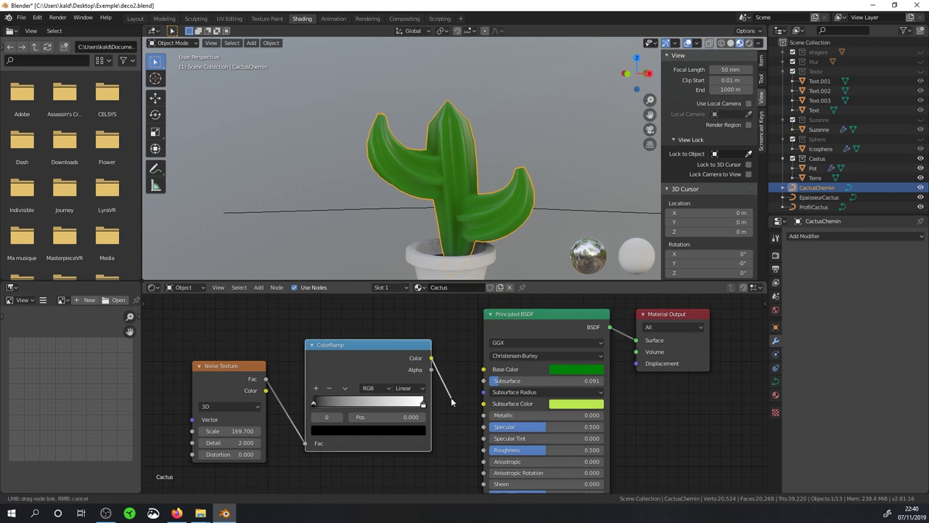
left_click_drag(450, 401, 484, 449)
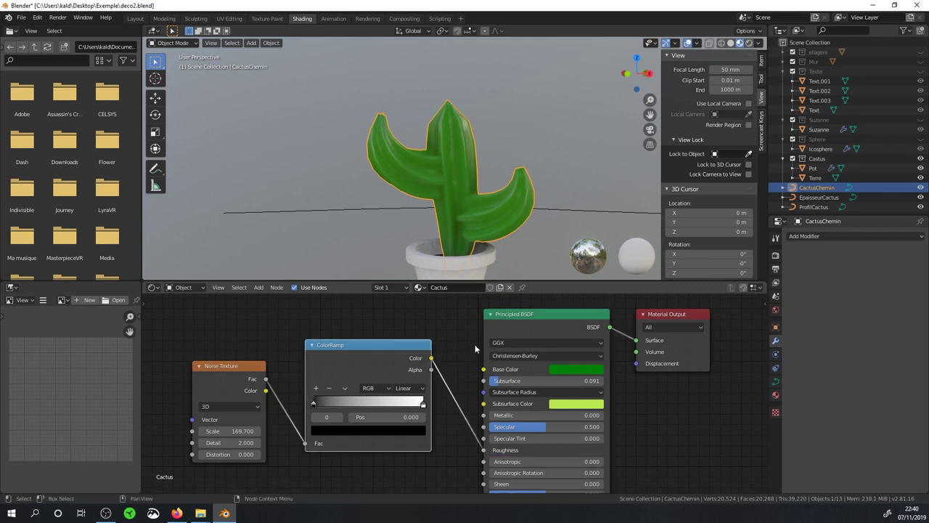
scroll(461, 179, "up", 3)
scroll(471, 178, "up", 3)
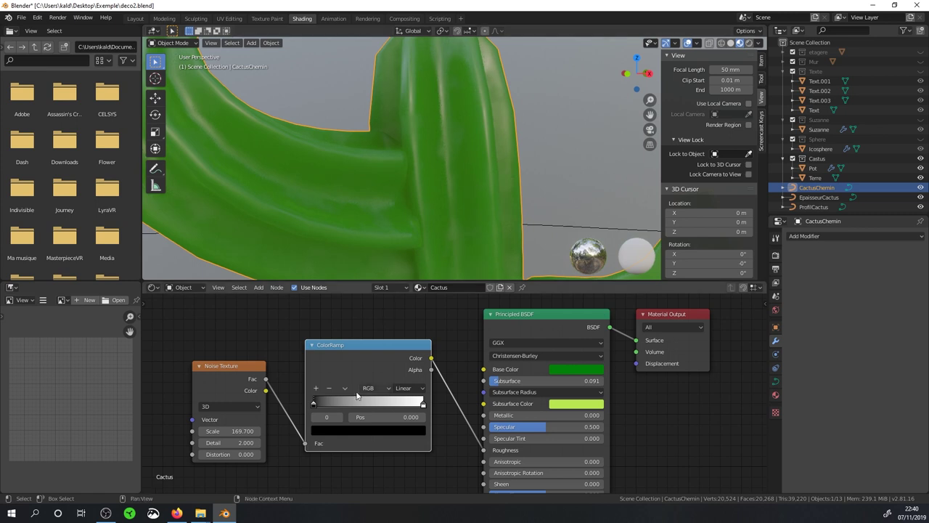
Move the black stop to 0.314, set noise Scale to 185.8, and shift both nodes left
mouse_move(321, 406)
left_mouse_down()
mouse_move(368, 404)
mouse_move(340, 408)
mouse_move(356, 406)
left_mouse_up()
left_click_drag(240, 431, 255, 431)
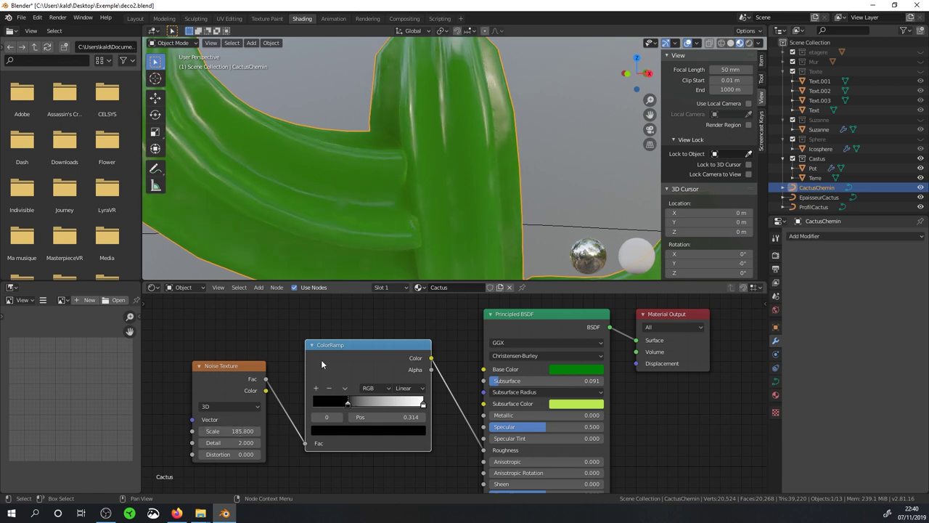
scroll(321, 360, "down", 1)
left_click_drag(277, 375, 209, 377)
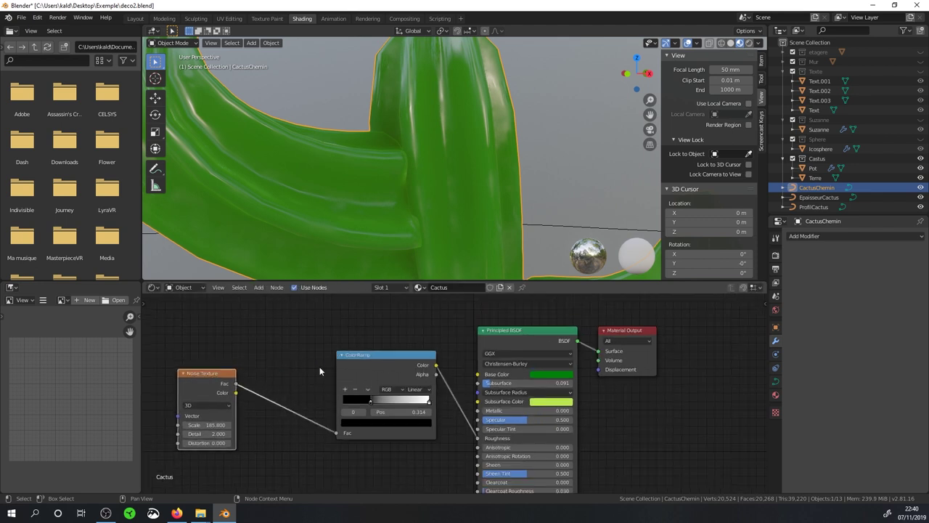
left_click_drag(360, 366, 327, 392)
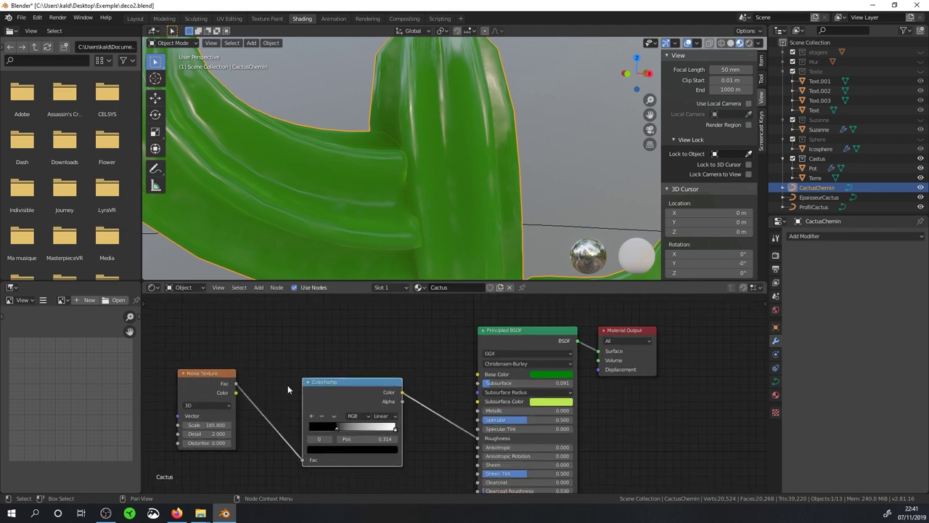
key("shift+a")
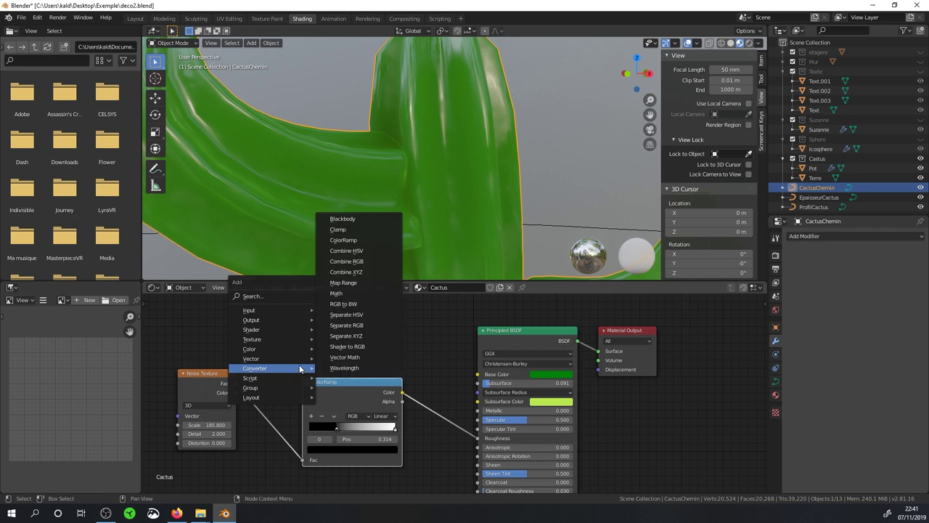
Add a second ColorRamp above the first, fed by the noise Fac and driving Base Color
left_click(343, 240)
left_click(352, 279)
left_click_drag(236, 384, 300, 359)
middle_click_drag(392, 326, 377, 364)
left_click_drag(386, 330, 464, 413)
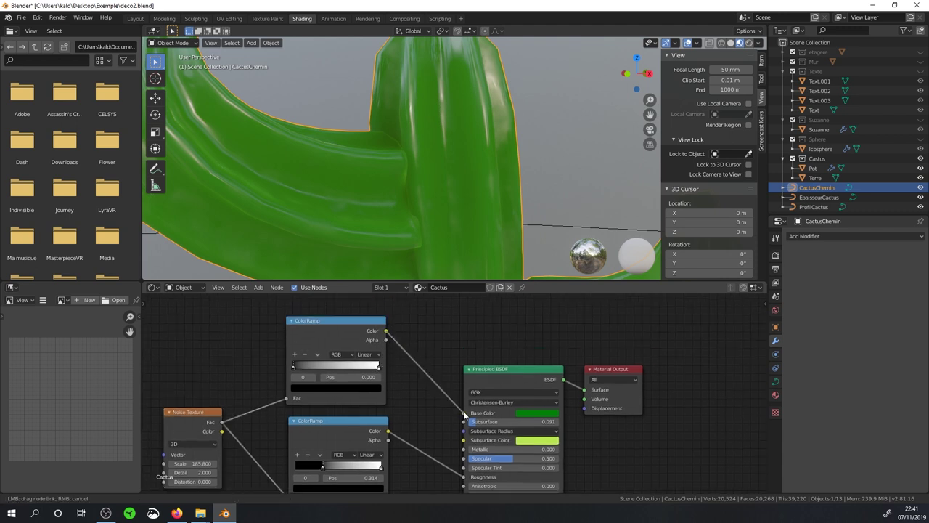
Colour the new ramp's first stop dark green and its end stop bright green
left_click(375, 389)
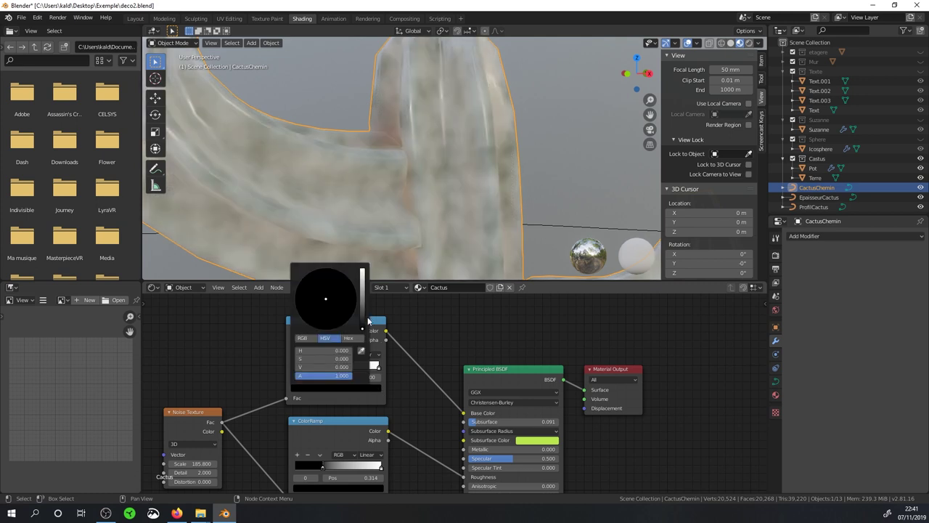
left_click_drag(363, 328, 362, 312)
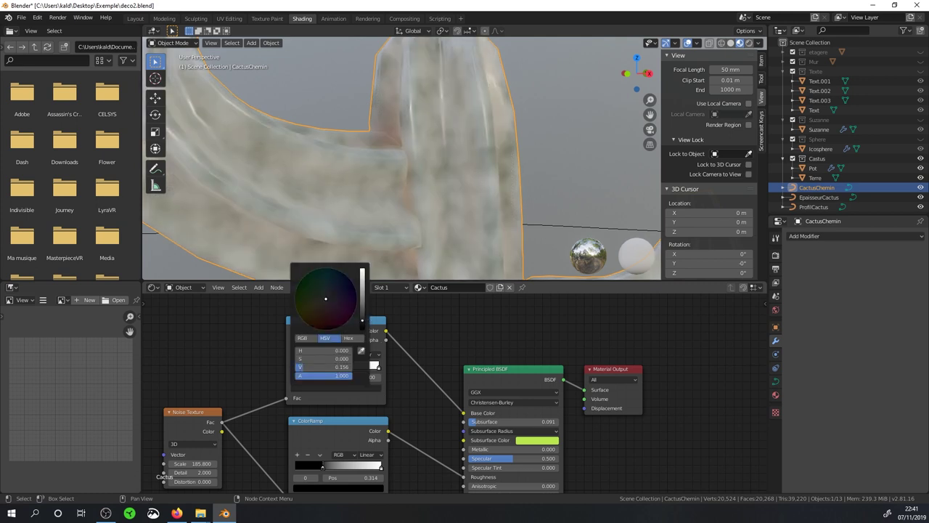
left_click(310, 287)
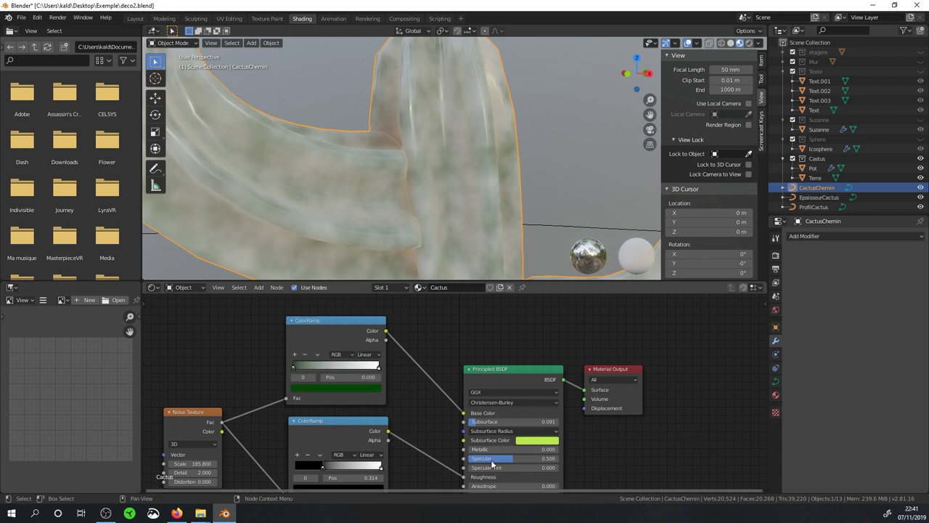
left_click(378, 368)
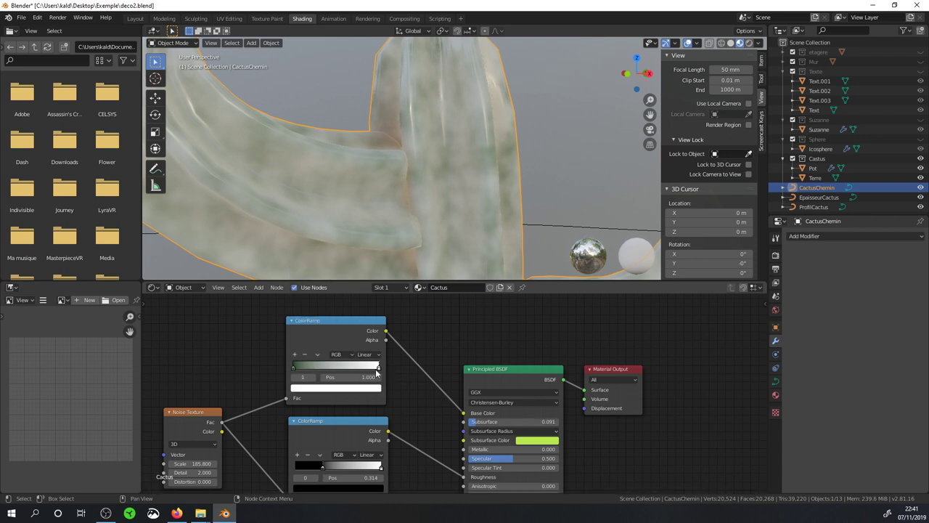
left_click(377, 392)
left_click(310, 295)
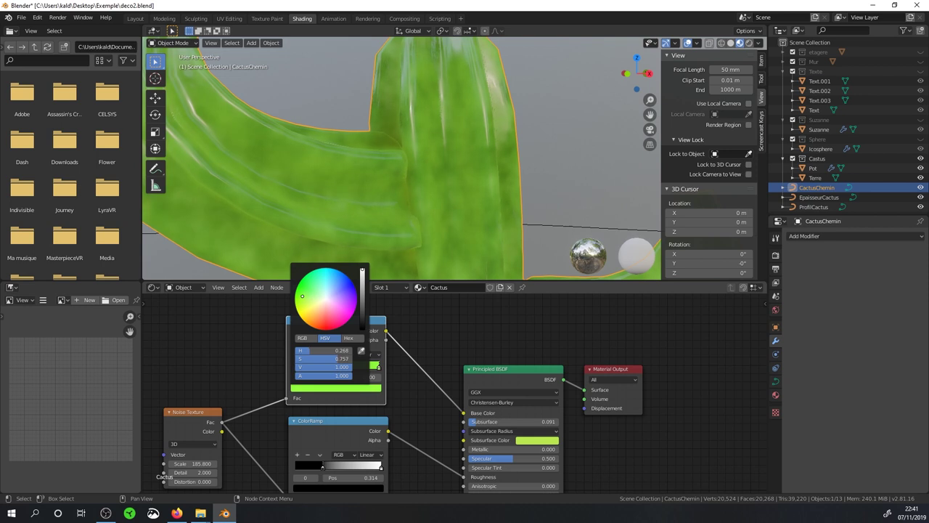
scroll(439, 204, "down", 3)
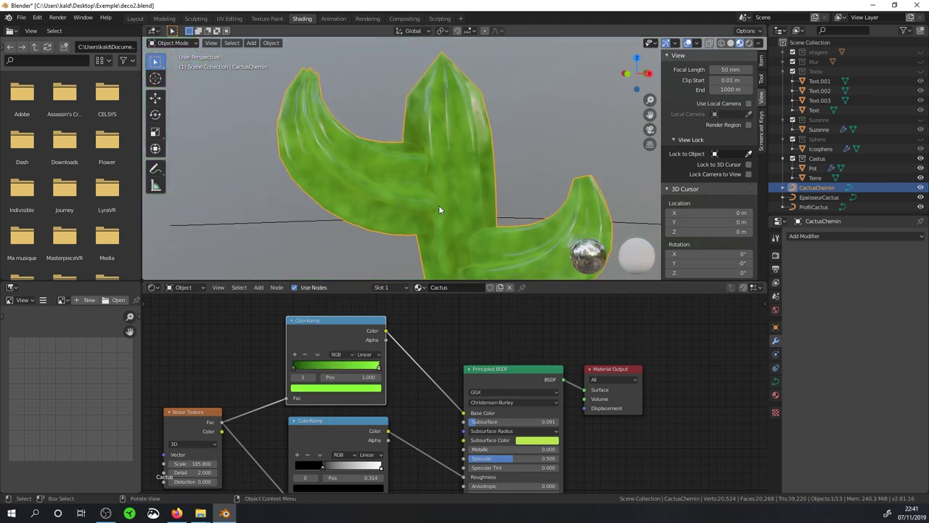
scroll(439, 205, "up", 3)
Shift the dark green stop and darken the right stop's green to Value about 0.543
mouse_move(295, 371)
left_mouse_down()
mouse_move(347, 372)
mouse_move(294, 369)
left_mouse_up()
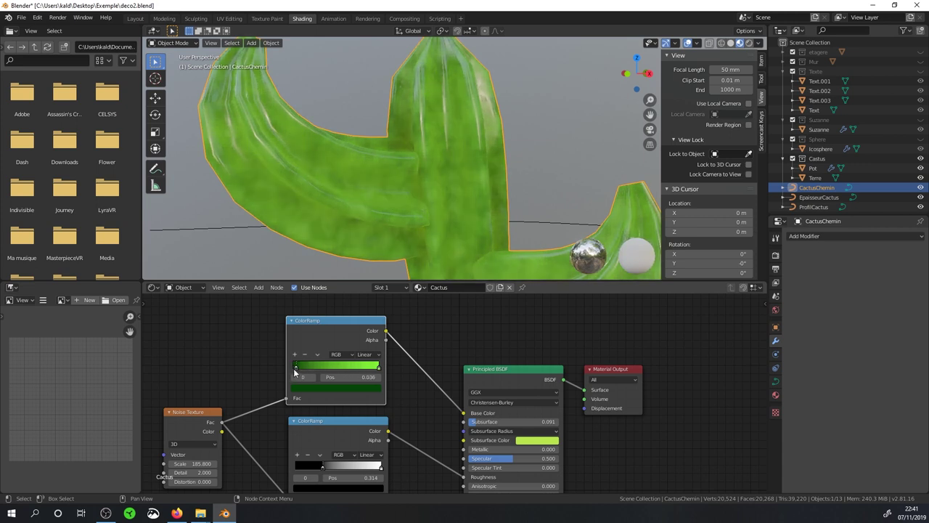
left_click(378, 371)
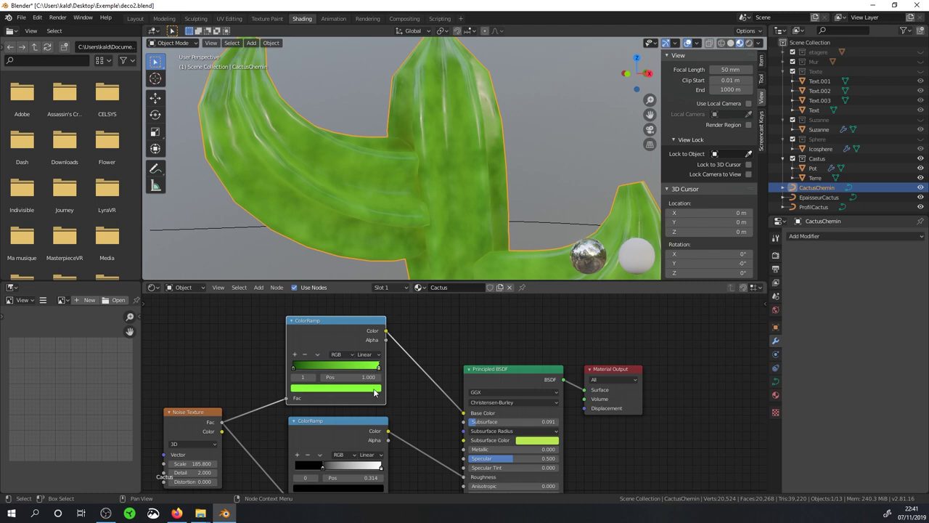
left_click(377, 390)
left_click_drag(365, 310, 363, 297)
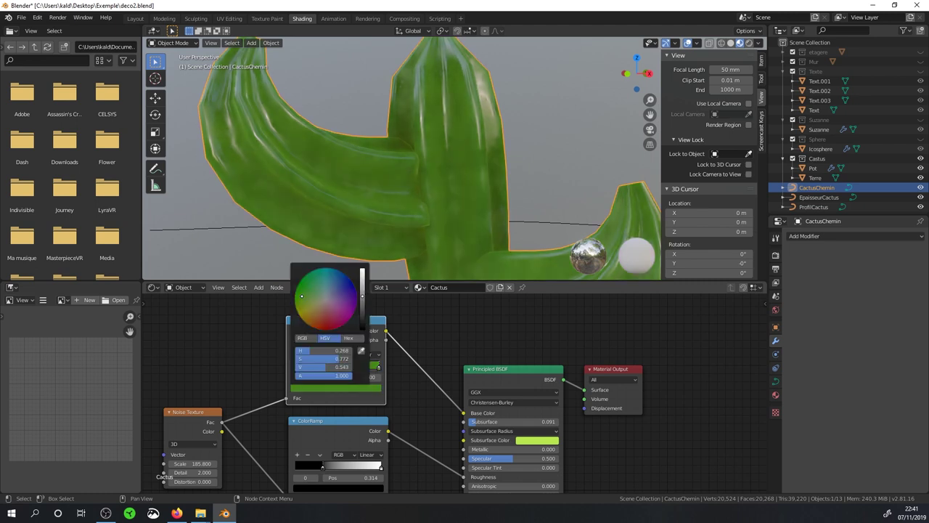
middle_click_drag(385, 442, 398, 407)
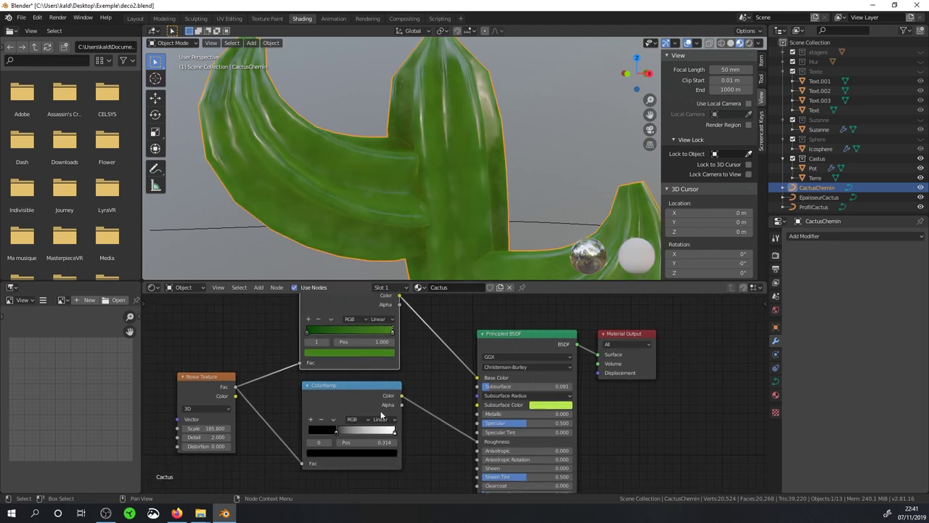
Move the lower ColorRamp's black stop to position 0.000
left_click_drag(339, 431, 299, 434)
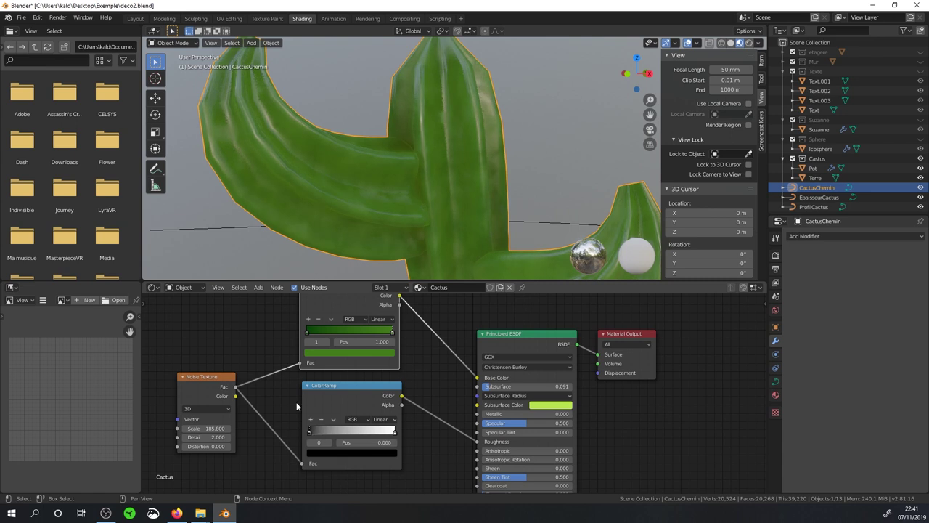
scroll(429, 180, "down", 4)
scroll(475, 226, "down", 3)
Raise the Cactus material's Subsurface from 0.091 to 0.209
mouse_move(475, 222)
middle_mouse_down()
mouse_move(287, 212)
mouse_move(408, 226)
middle_mouse_up()
scroll(484, 195, "up", 3)
scroll(488, 193, "up", 3)
scroll(511, 192, "up", 2)
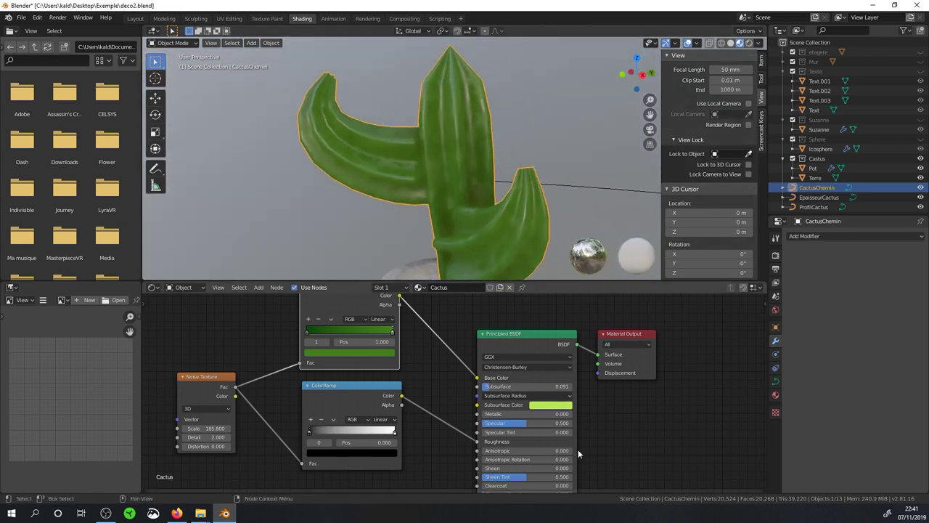
mouse_move(498, 390)
left_mouse_down()
mouse_move(526, 388)
mouse_move(511, 387)
left_mouse_up()
scroll(460, 194, "down", 3)
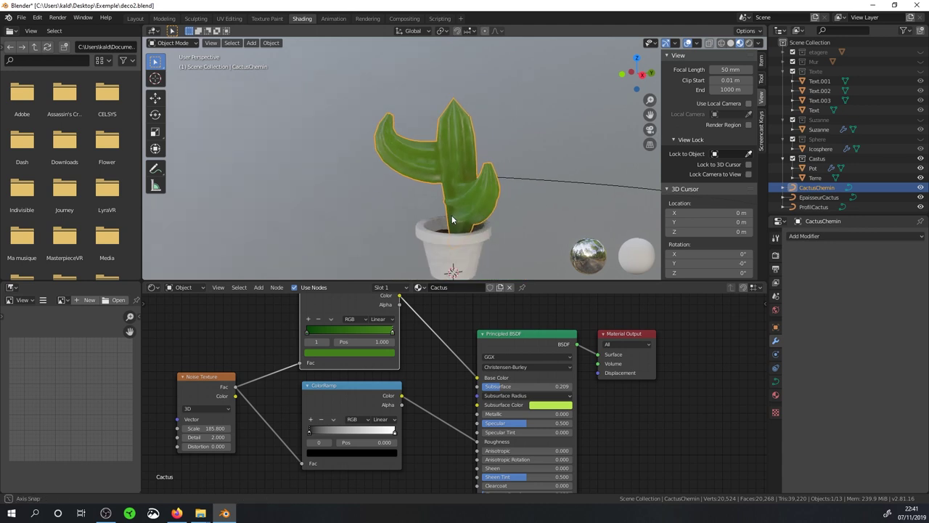
mouse_move(457, 215)
middle_mouse_down()
mouse_move(492, 204)
mouse_move(497, 213)
middle_mouse_up()
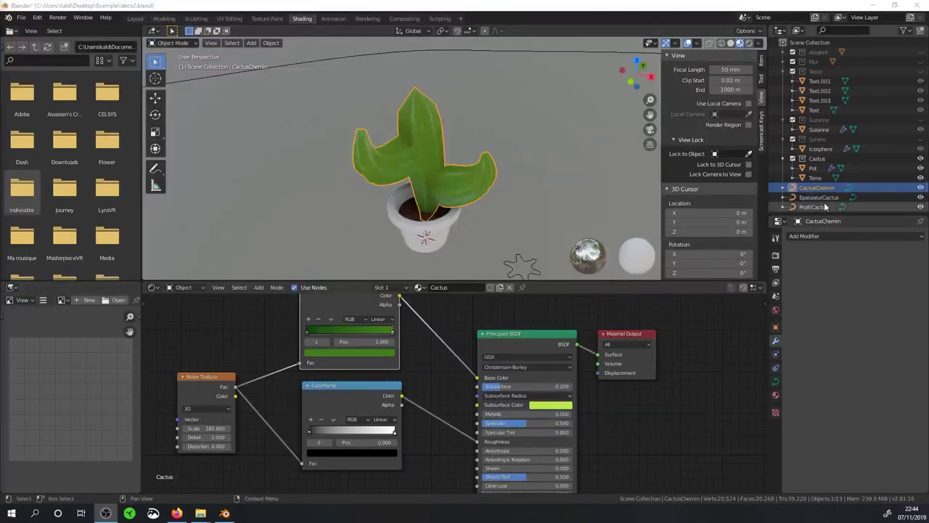
Move CactusChemin, EpaisseurCactus and ProfilCactus into the Castus collection
left_click_drag(810, 190, 818, 159)
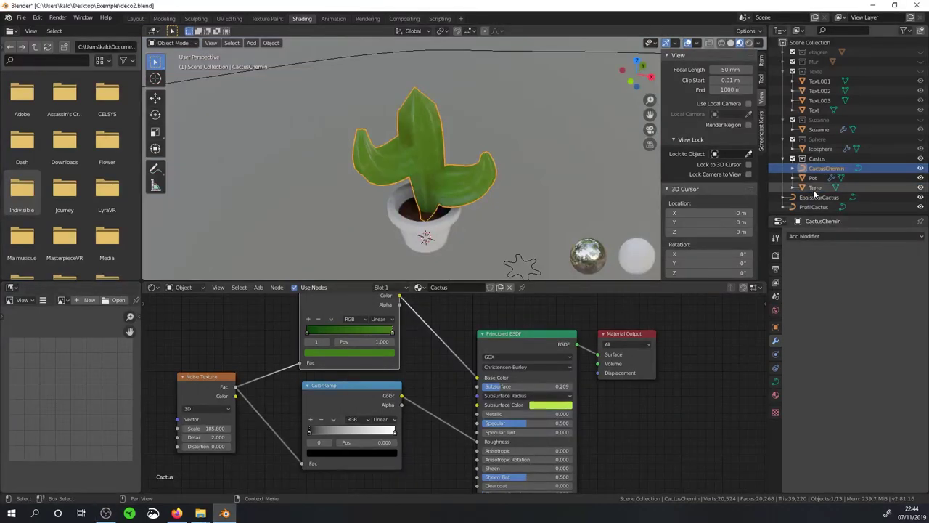
left_click_drag(816, 200, 817, 159)
left_click_drag(814, 207, 821, 163)
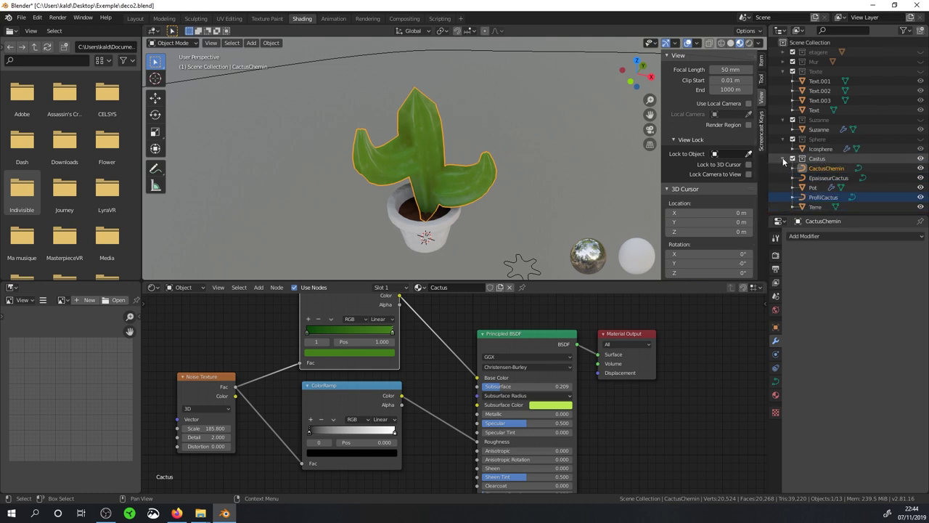
Unhide the Sphere, Suzanne, Texte, Mur and etagere collections to restore the shelf scene
scroll(468, 175, "down", 3)
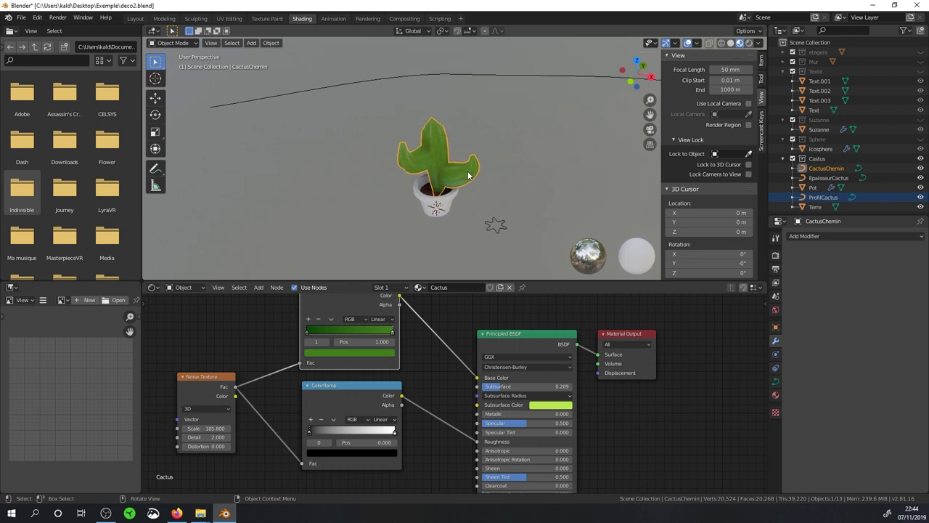
scroll(468, 175, "down", 2)
left_click(921, 138)
left_click(921, 119)
left_click(920, 71)
left_click(921, 62)
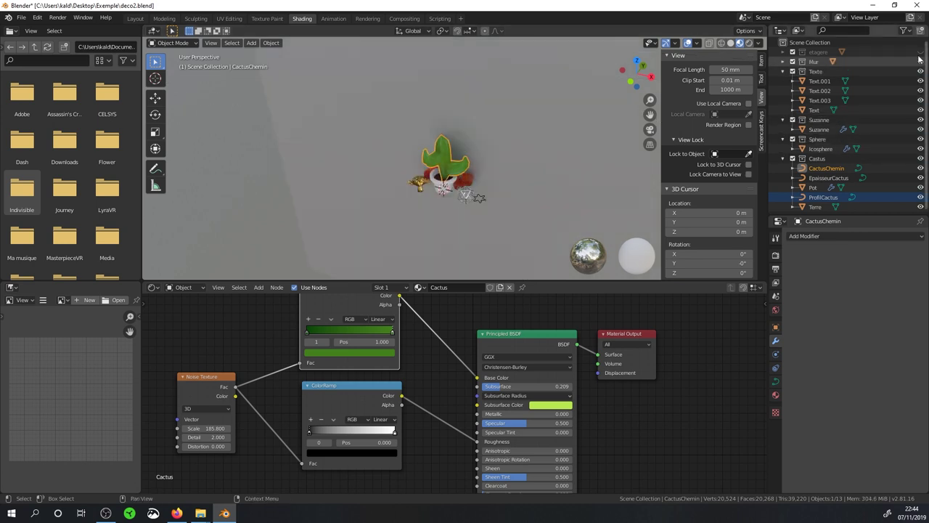
left_click(921, 53)
scroll(476, 174, "up", 5)
scroll(471, 182, "up", 3)
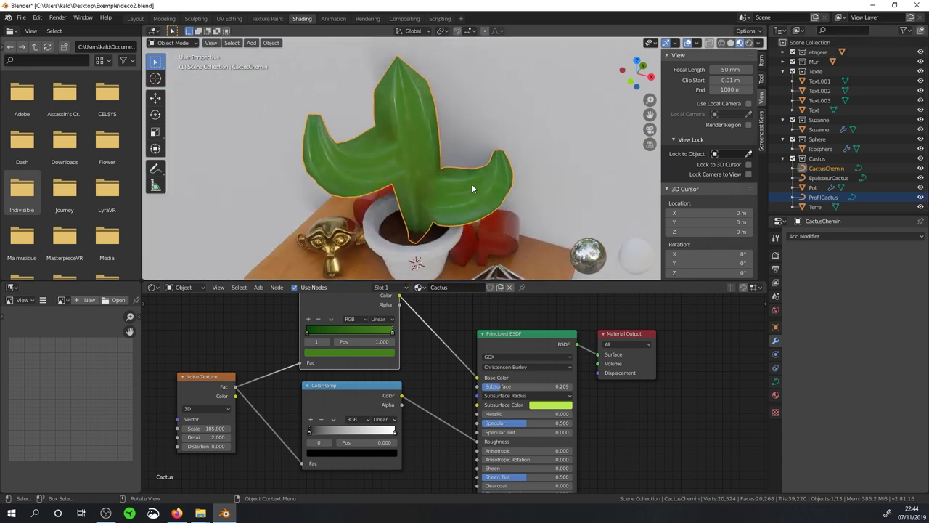
middle_click_drag(486, 208, 489, 152)
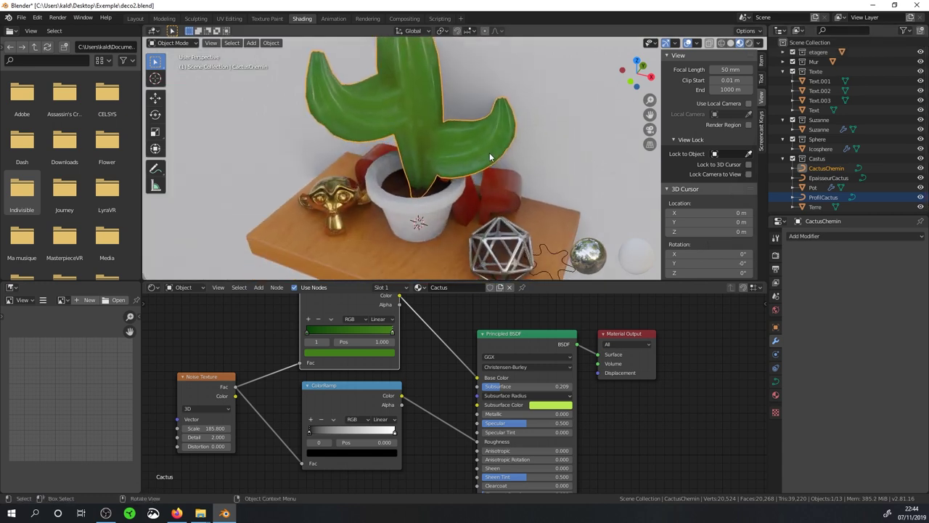
left_click(813, 158)
right_click(814, 157)
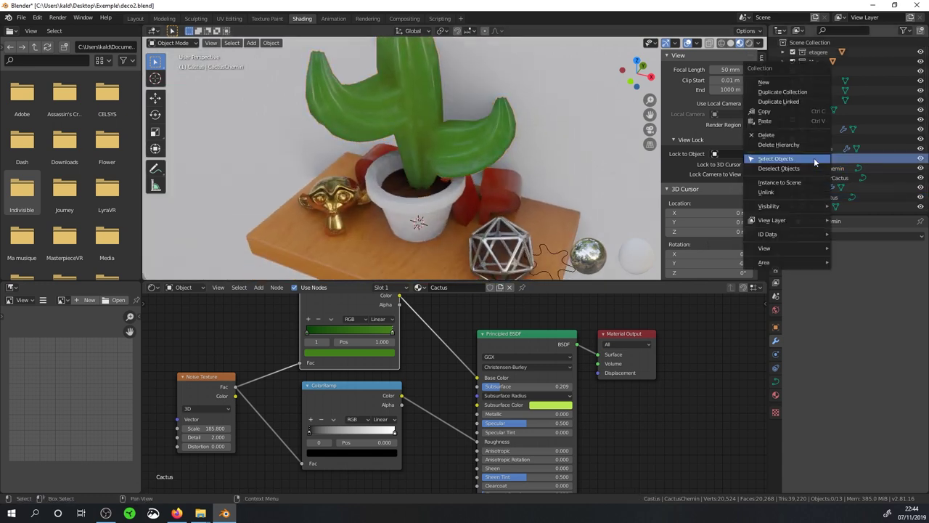
Select all objects in the Castus collection and set the pivot point to 3D Cursor
left_click(815, 158)
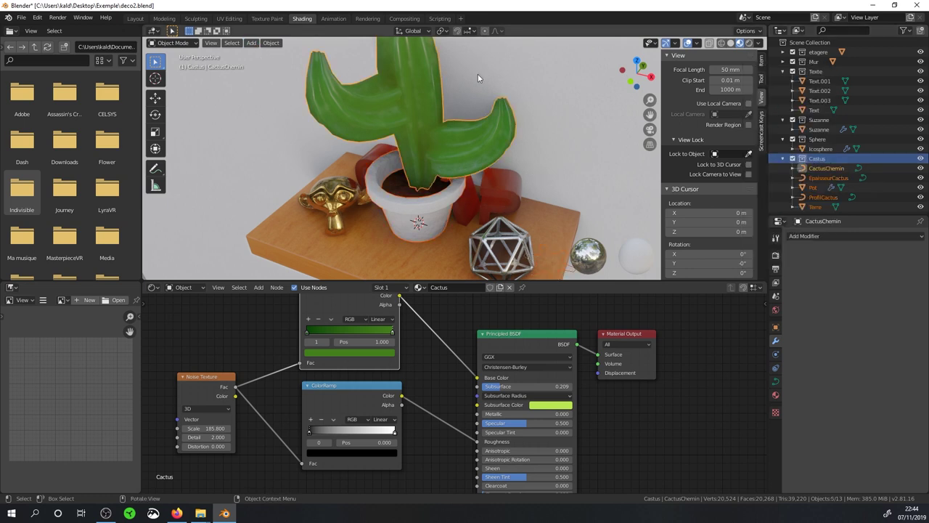
left_click(441, 32)
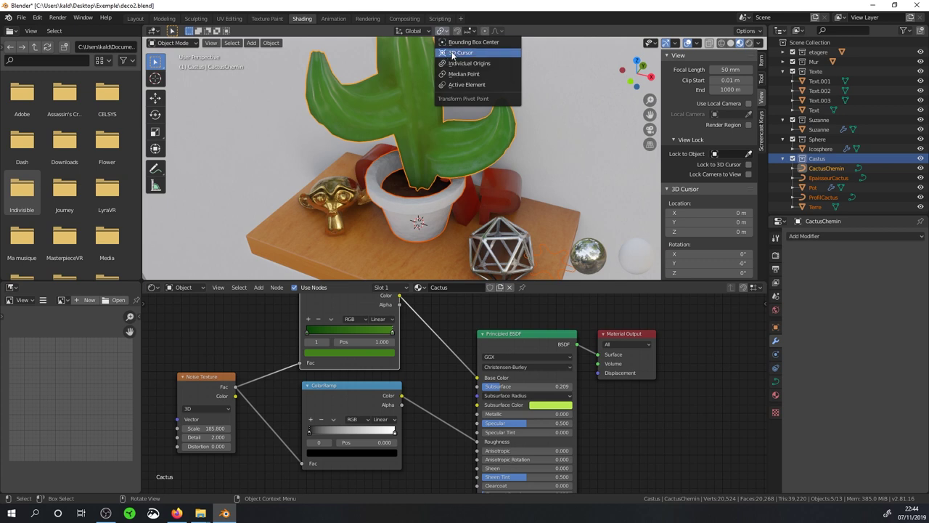
left_click(452, 53)
Scale the potted cactus down to about 0.51 around the 3D cursor
middle_click_drag(544, 153, 543, 141)
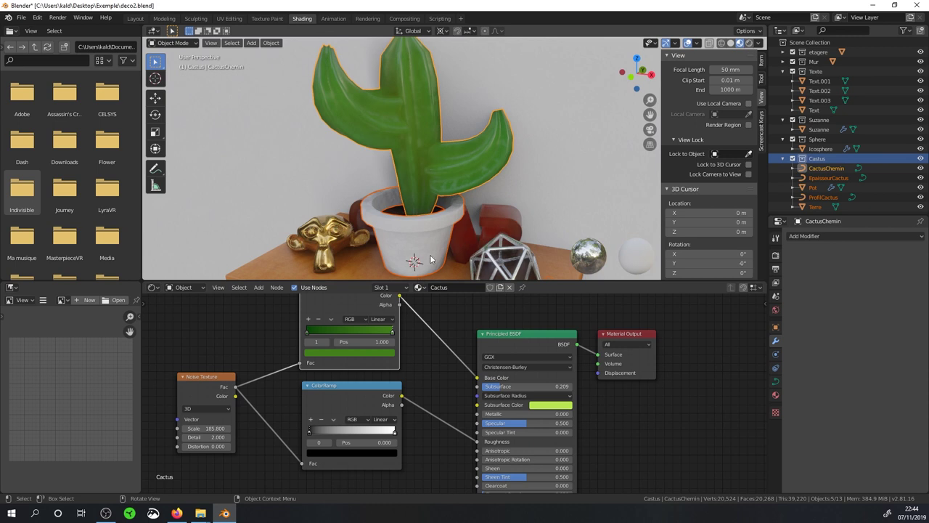
key("s")
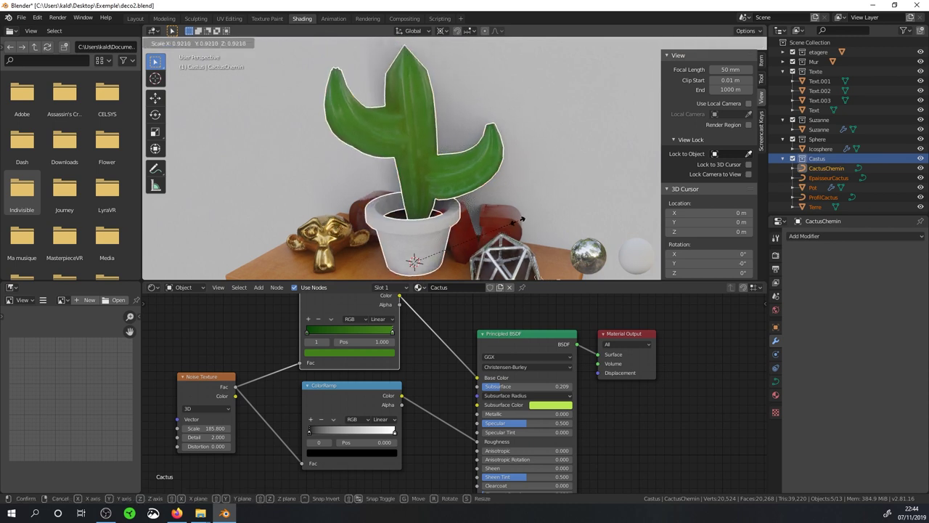
left_click(462, 226)
mouse_move(462, 226)
middle_mouse_down()
mouse_move(424, 217)
mouse_move(435, 112)
mouse_move(389, 213)
middle_mouse_up()
scroll(434, 213, "up", 3)
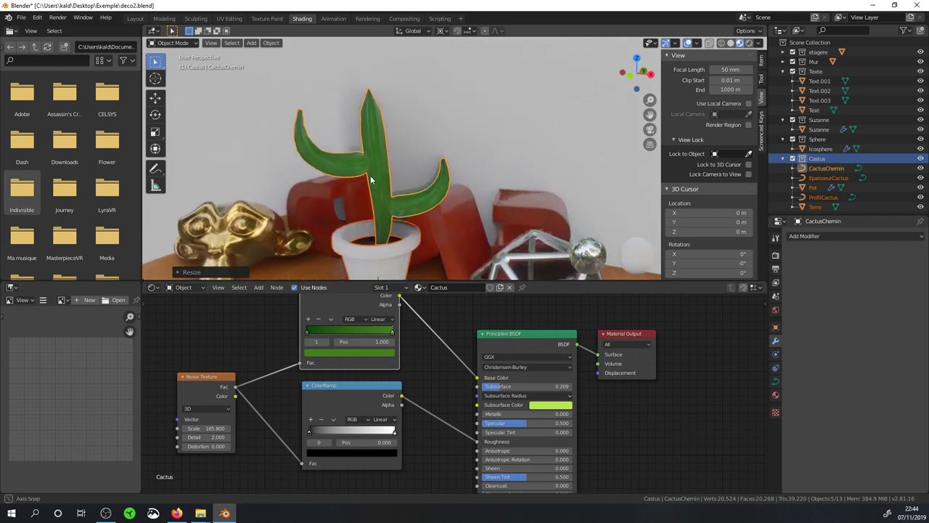
middle_click_drag(390, 213, 373, 152)
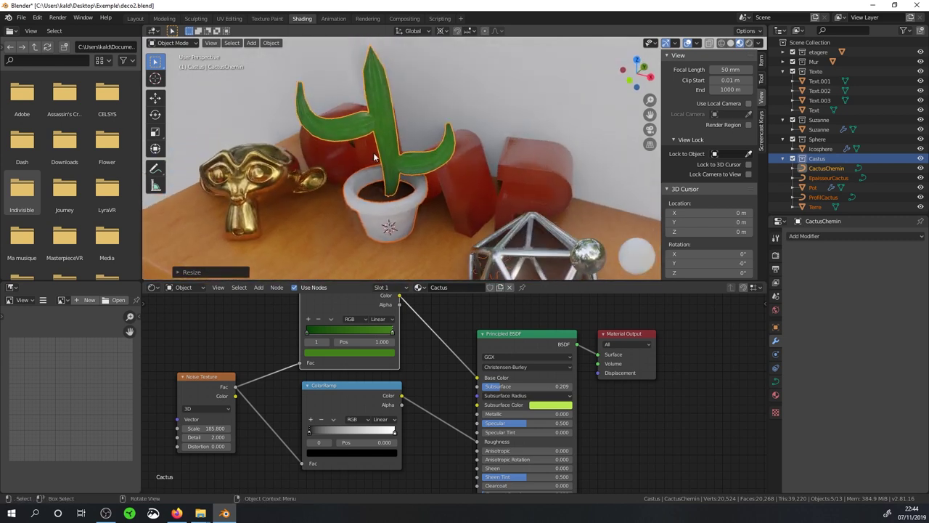
scroll(374, 152, "down", 3)
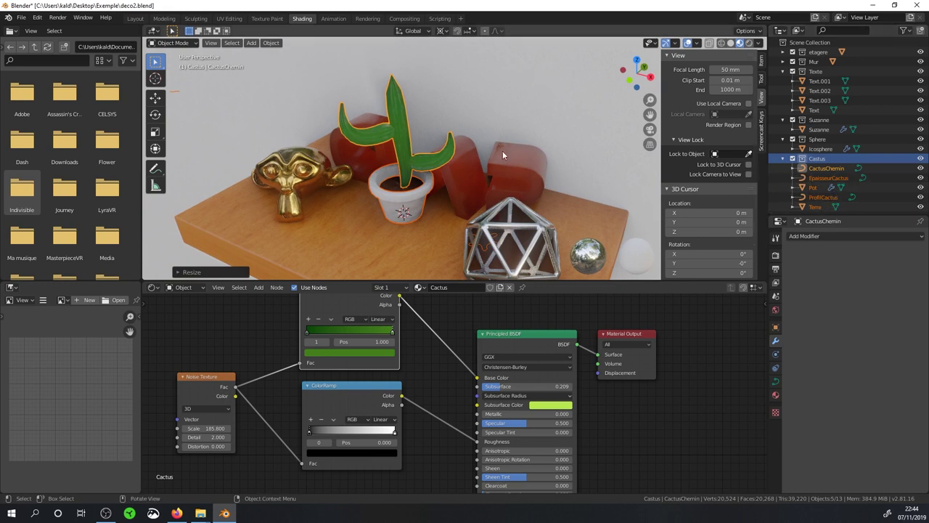
left_click(828, 178)
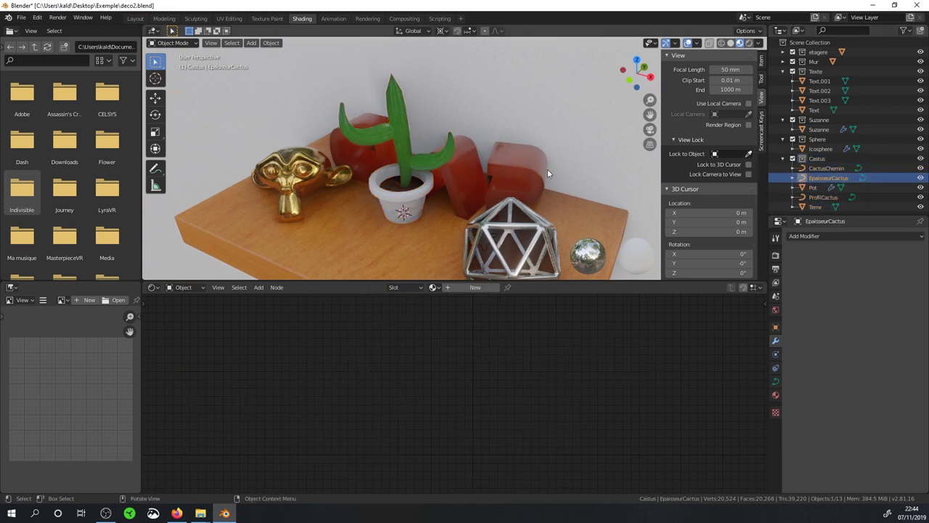
Switch to an orthographic top wireframe view and enter Edit Mode on EpaisseurCactus
middle_click_drag(547, 169, 512, 190)
key("KP_5")
key("KP_7")
scroll(430, 157, "down", 2)
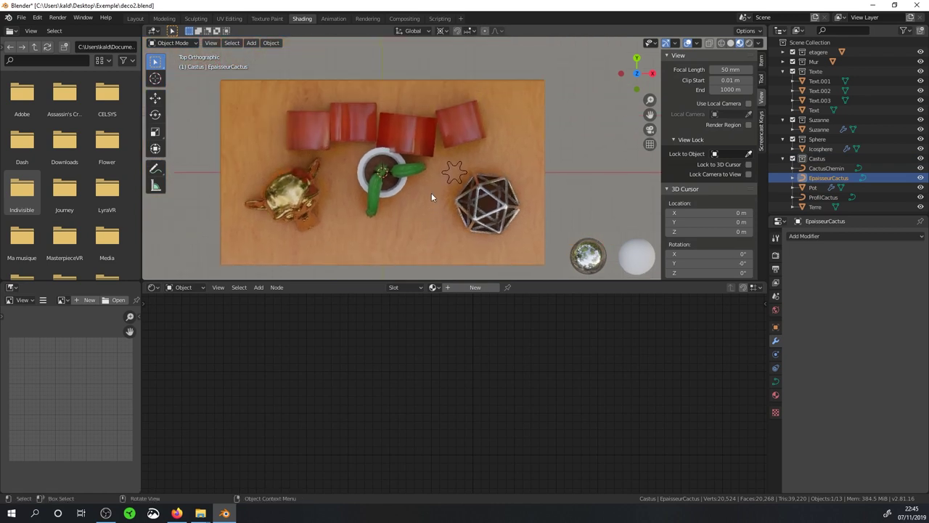
key("z")
left_click(372, 194)
middle_click_drag(394, 161, 407, 192, "shift")
key("Tab")
scroll(407, 191, "down", 6)
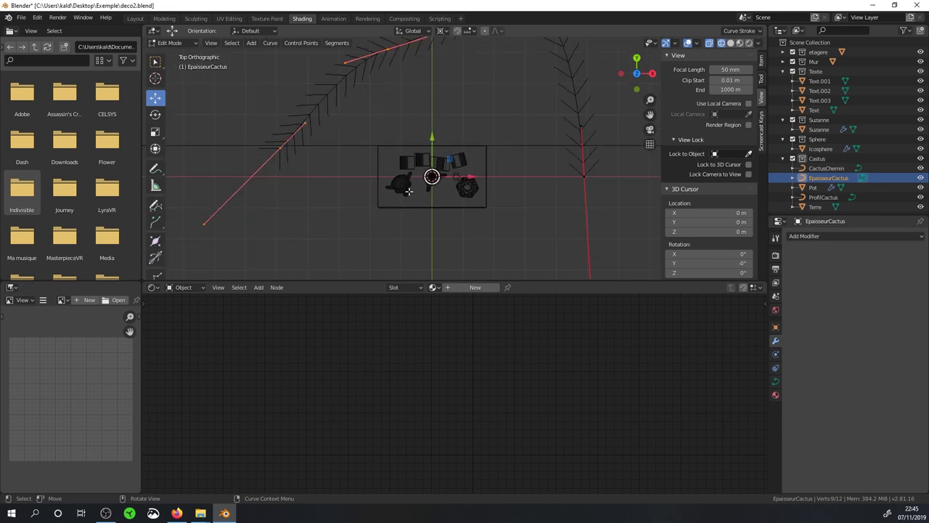
mouse_move(447, 170)
middle_mouse_down("shift")
mouse_move(432, 204)
mouse_move(430, 139)
mouse_move(415, 119)
mouse_move(385, 148)
middle_mouse_up("shift")
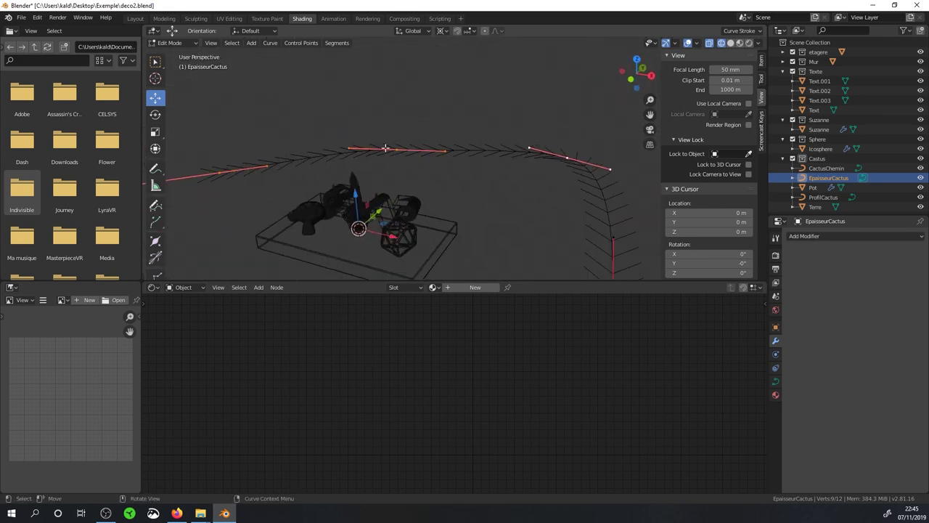
In Layout, set pivot to Median Point and move the peak control point along Y
left_click(135, 18)
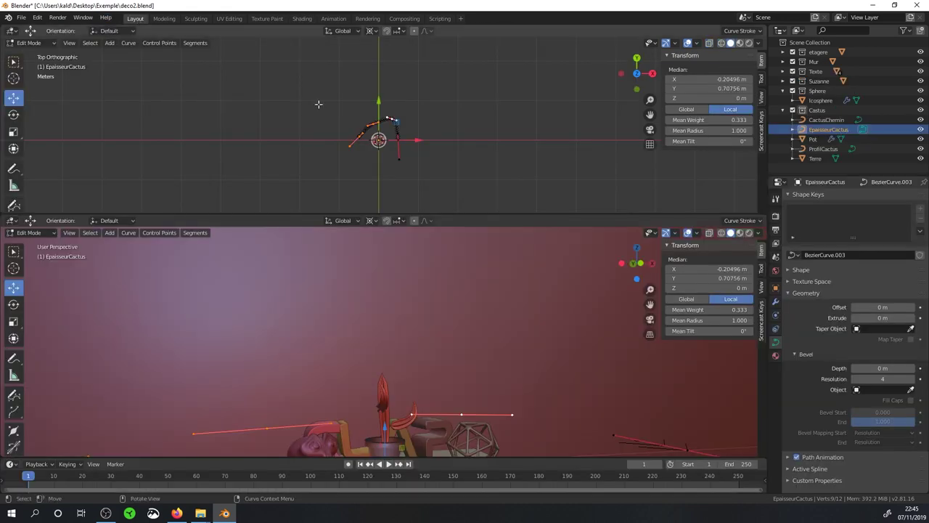
mouse_move(427, 289)
middle_mouse_down()
mouse_move(454, 155)
mouse_move(437, 144)
middle_mouse_up()
scroll(435, 145, "up", 2)
scroll(436, 145, "up", 2)
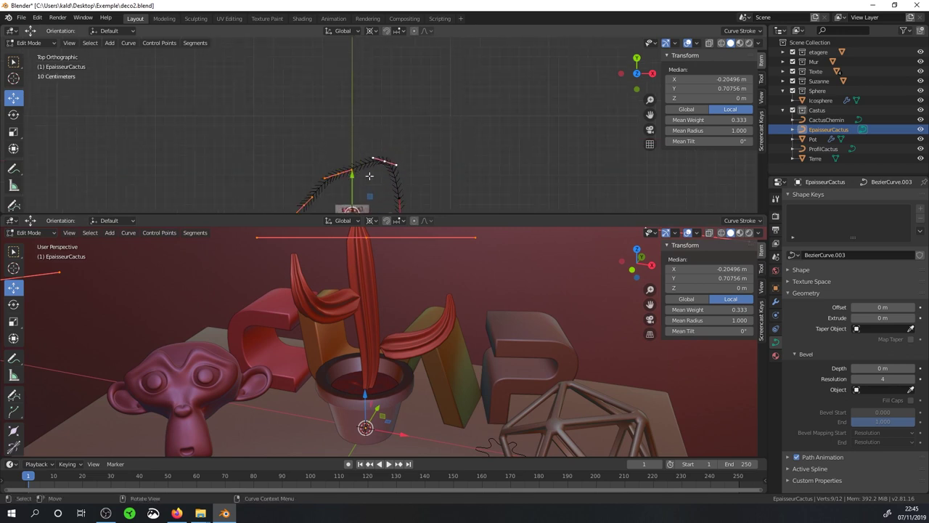
left_click(335, 171)
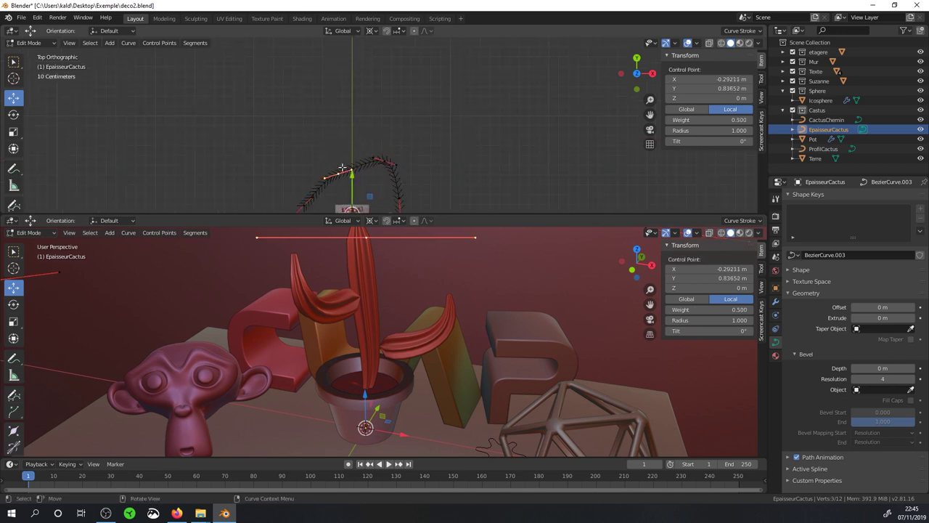
left_click(373, 30)
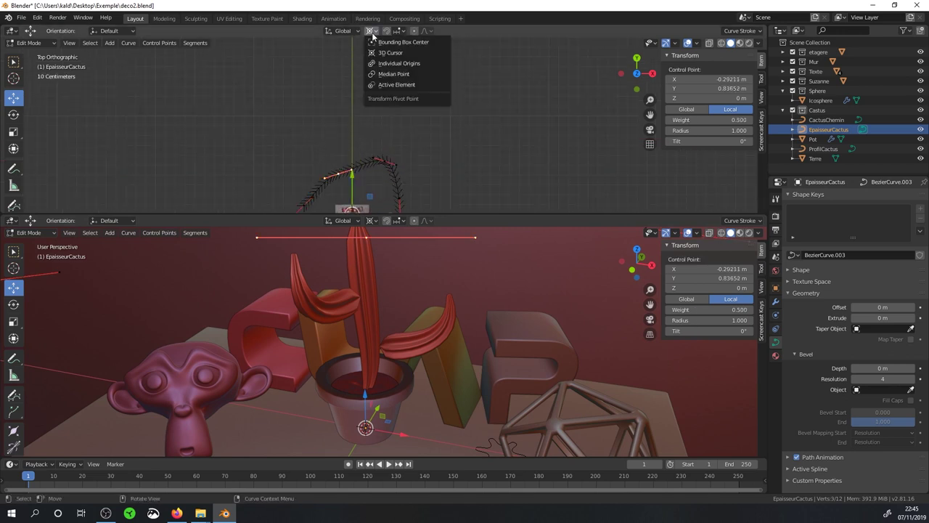
left_click(389, 74)
key("g")
key("y")
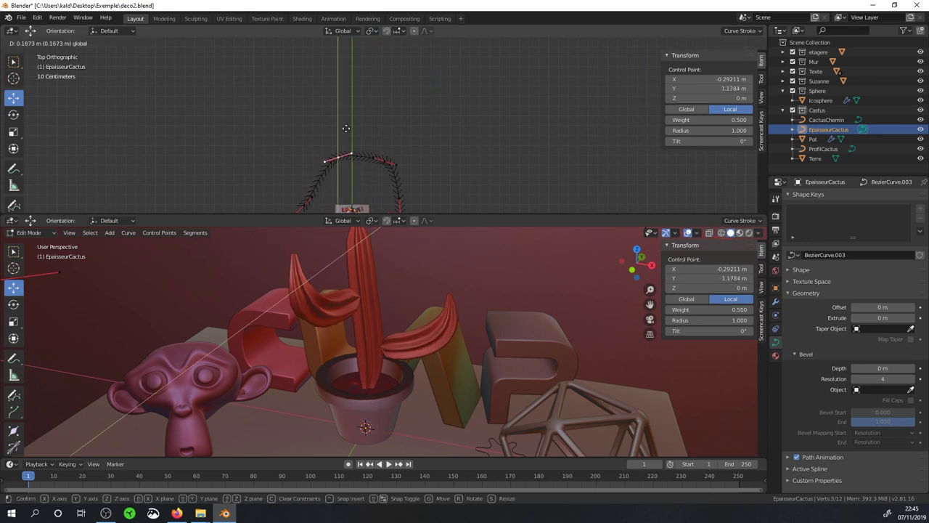
left_click(386, 159)
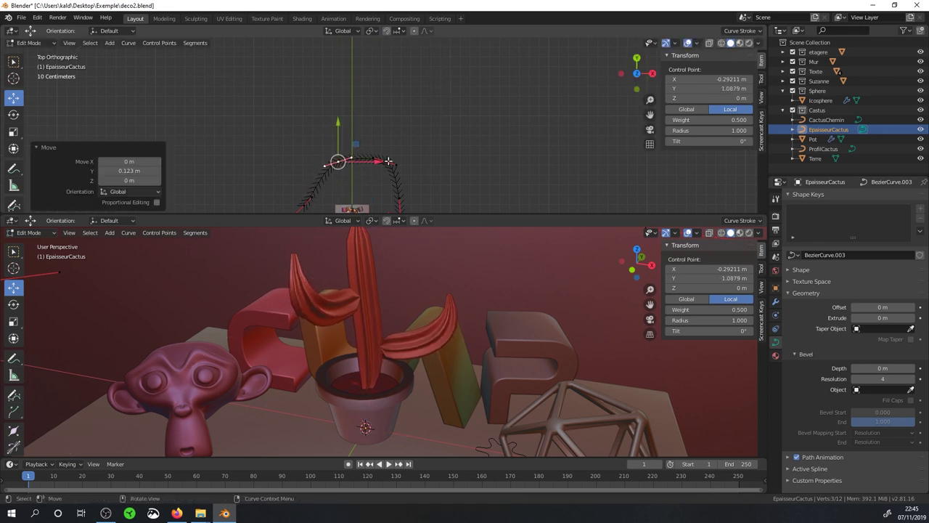
Move the neighbouring handle 0.276 m along Y, then return to Object Mode
left_click(389, 159)
key("g")
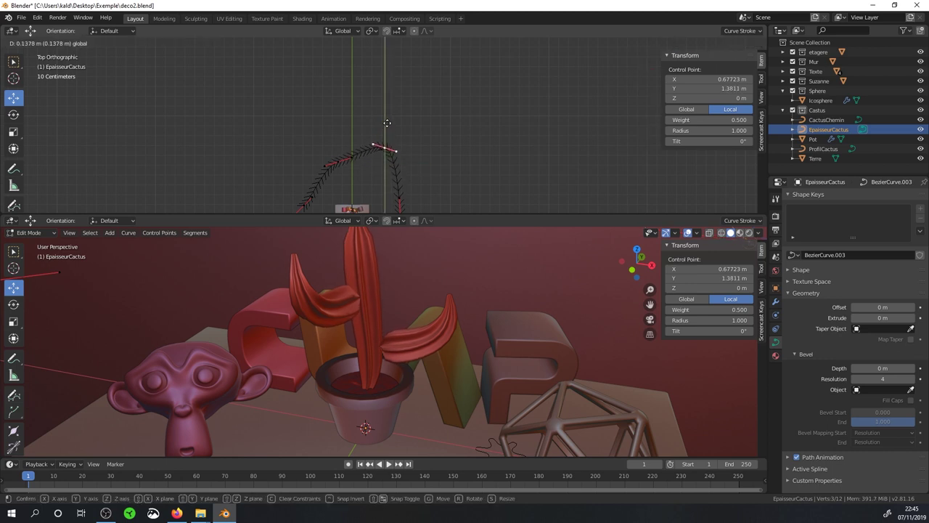
key("y")
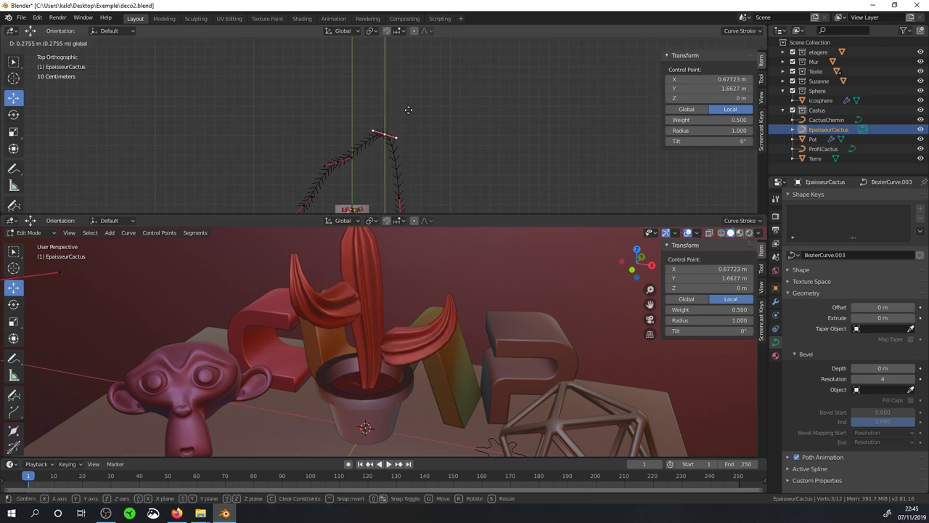
left_click(411, 126)
scroll(410, 287, "down", 2)
scroll(410, 288, "down", 2)
mouse_move(411, 290)
middle_mouse_down()
mouse_move(390, 290)
mouse_move(394, 284)
middle_mouse_up()
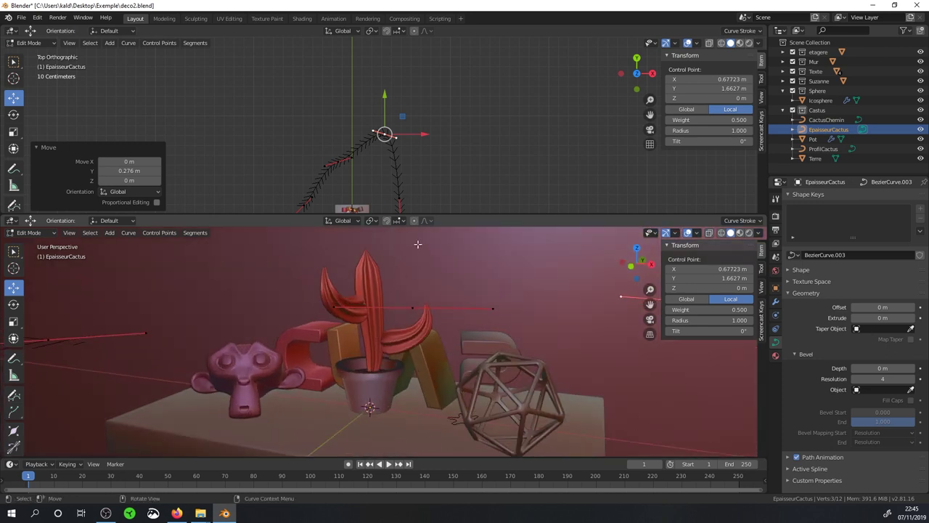
scroll(414, 200, "up", 2)
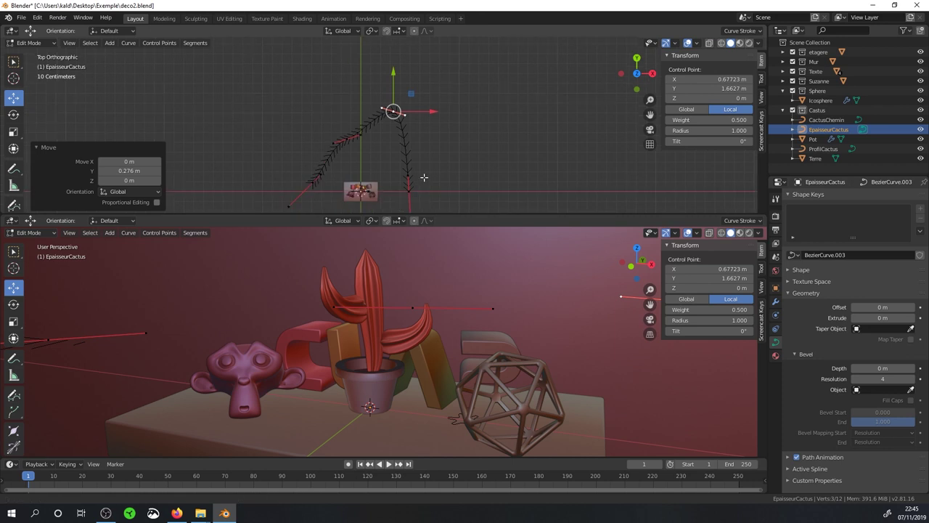
middle_click_drag(423, 176, 405, 151, "shift")
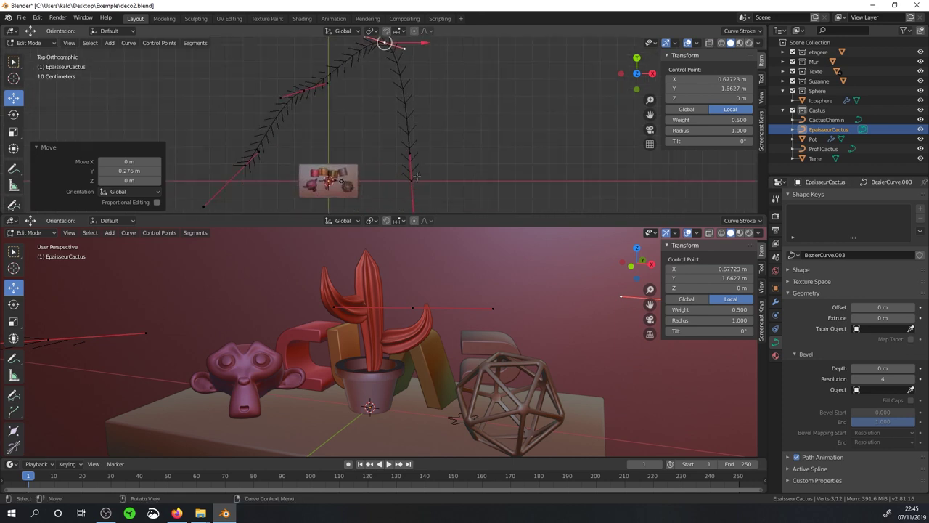
left_click(416, 176)
key("Tab")
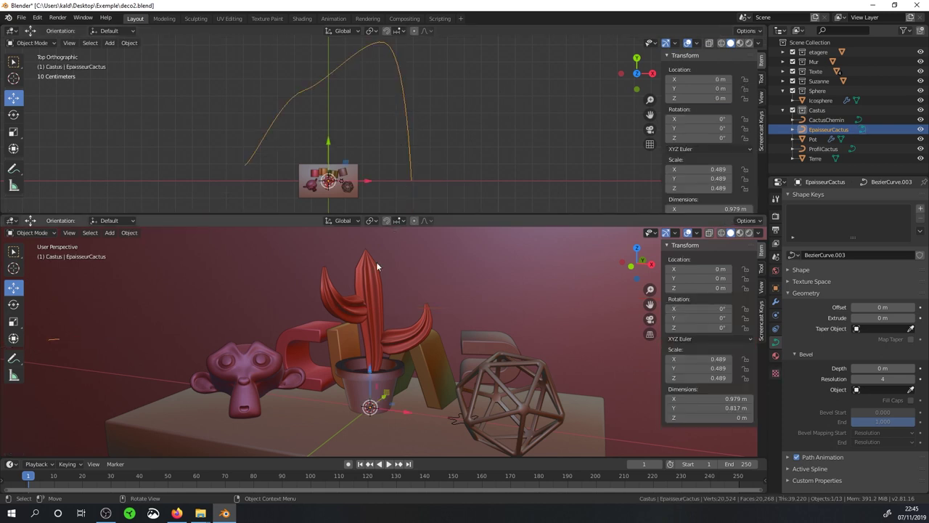
left_click(376, 265)
mouse_move(507, 295)
middle_mouse_down()
mouse_move(460, 322)
mouse_move(477, 285)
middle_mouse_up()
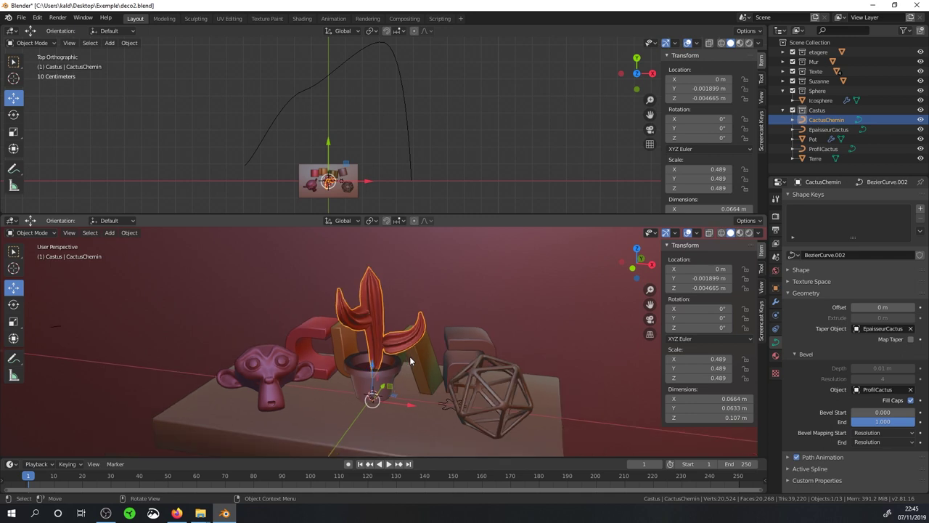
mouse_move(393, 384)
middle_mouse_down()
mouse_move(411, 380)
mouse_move(411, 370)
middle_mouse_up()
key("Tab")
left_click(385, 344)
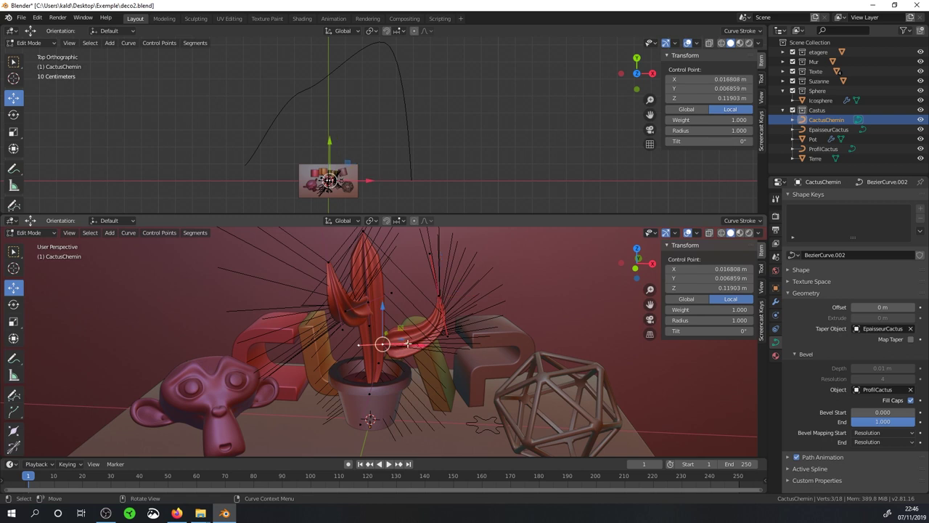
key("Tab")
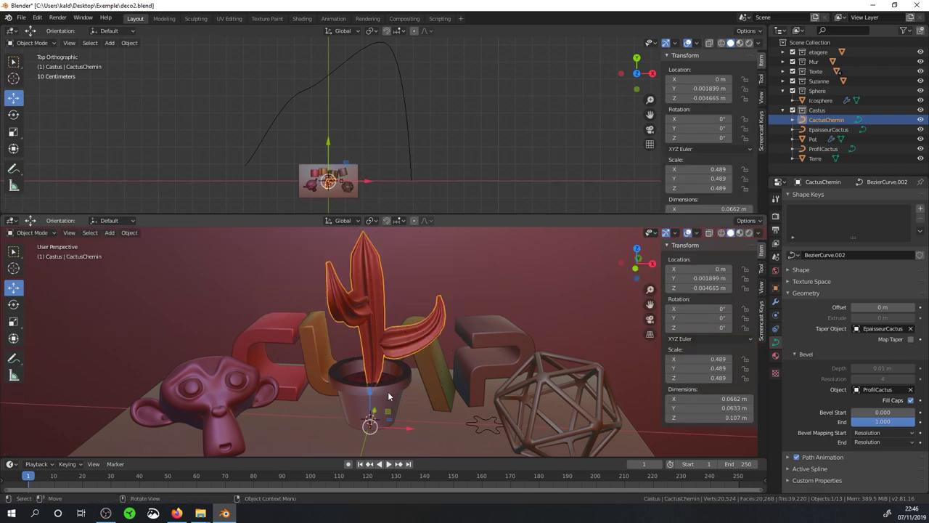
scroll(420, 364, "down", 3)
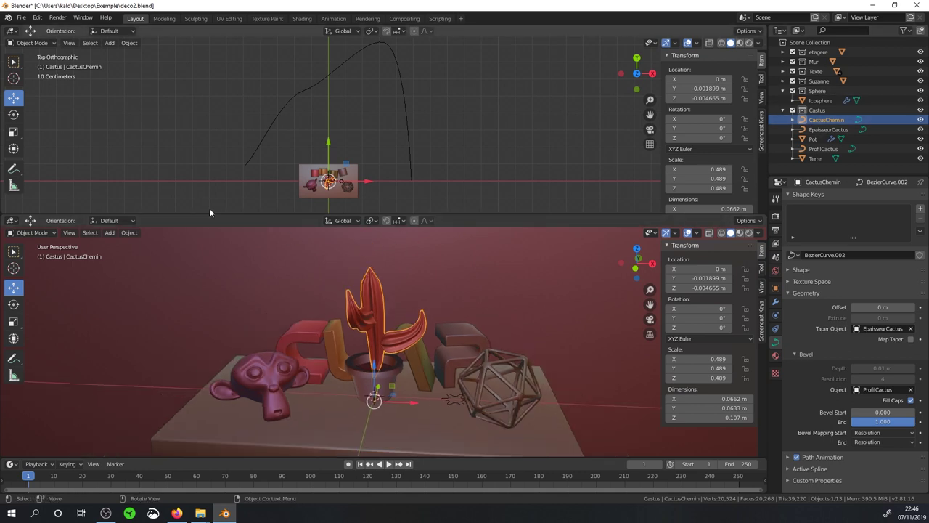
Browse the Object menu, then the Add menu's Collection Instance list showing Castus
left_click(125, 233)
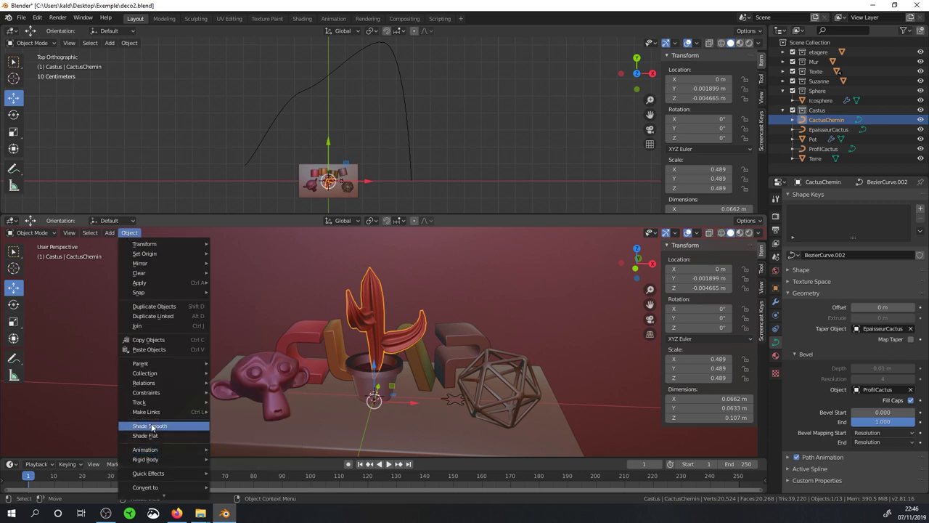
left_click(109, 233)
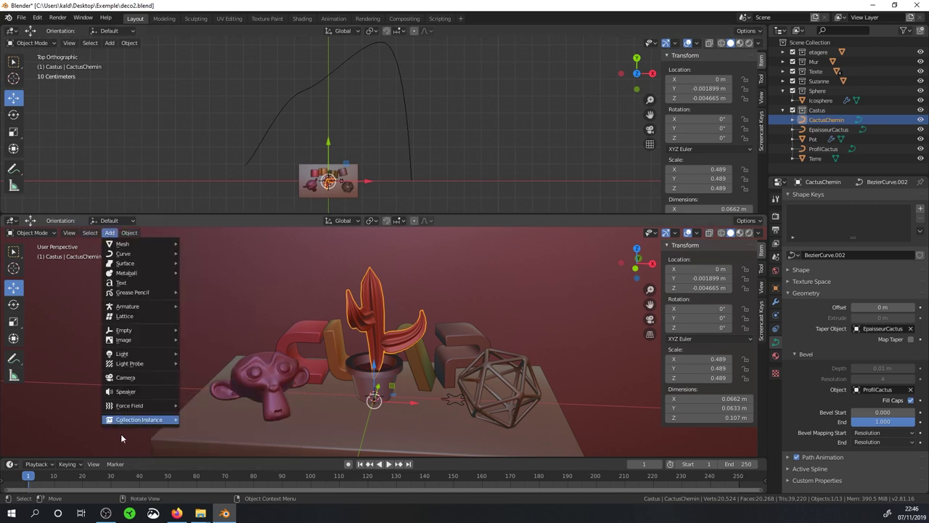
mouse_move(139, 420)
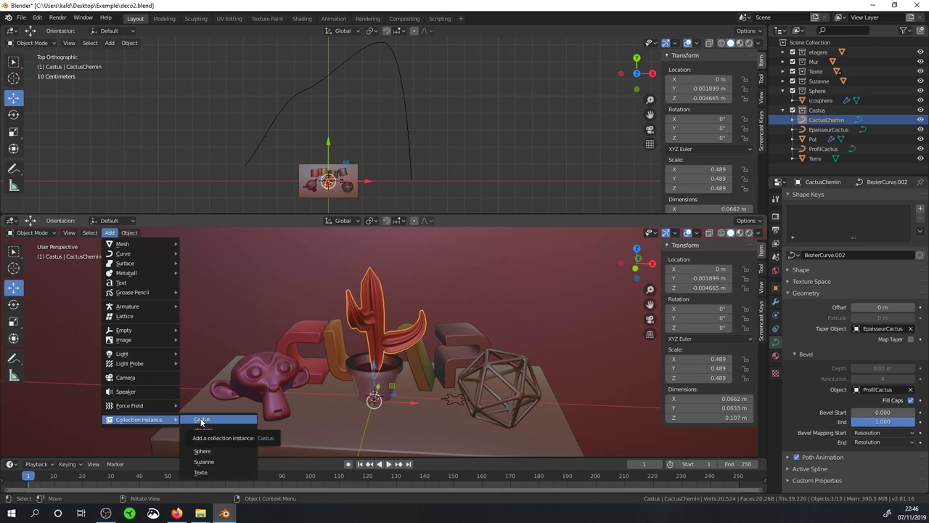
Add a Castus collection instance and place it to the right by the icosphere
left_click(202, 420)
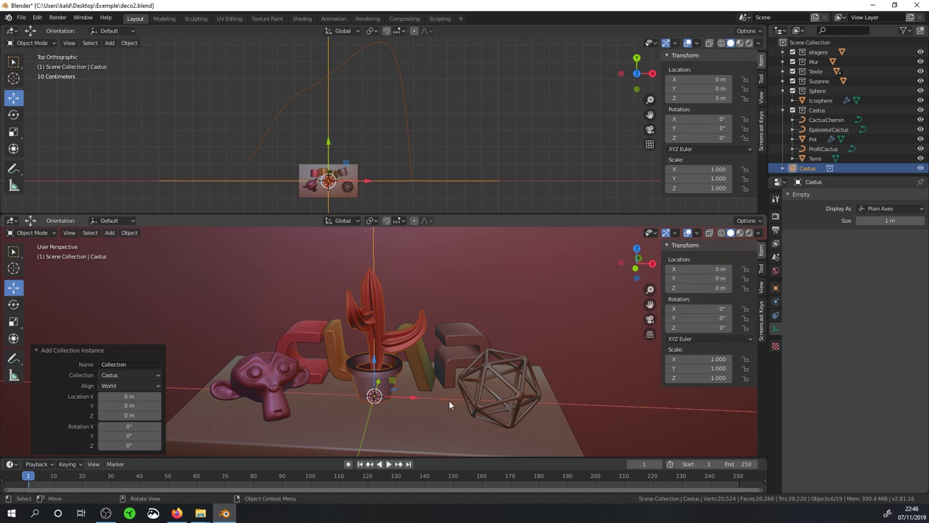
key("g")
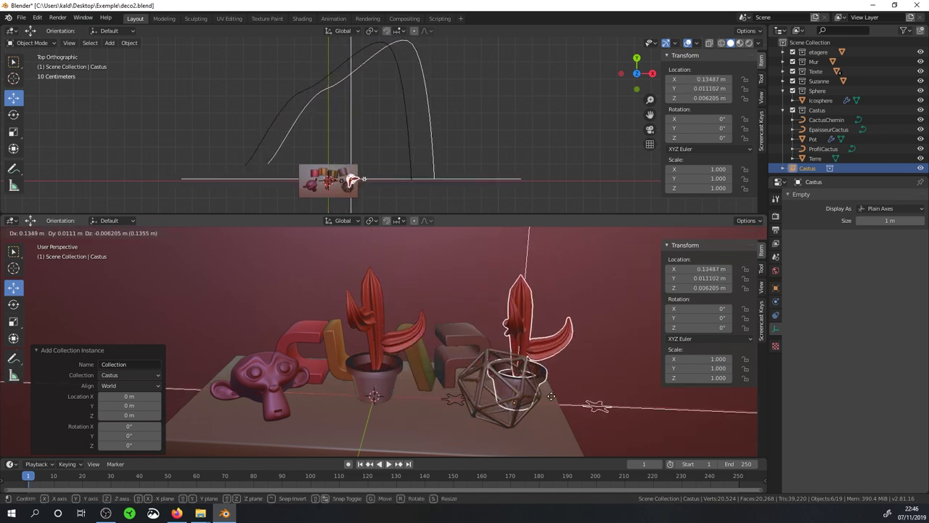
left_click(552, 395)
scroll(439, 381, "up", 2)
Nudge CactusChemin's tip control point so it rises to 0.266 m
left_click(377, 298)
key("Tab")
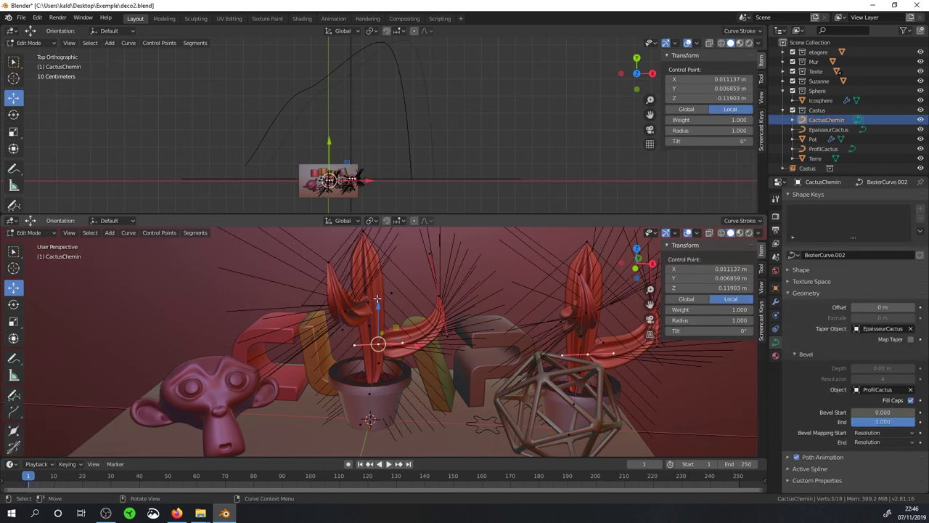
left_click(367, 236)
middle_click_drag(368, 235, 409, 254)
key("g")
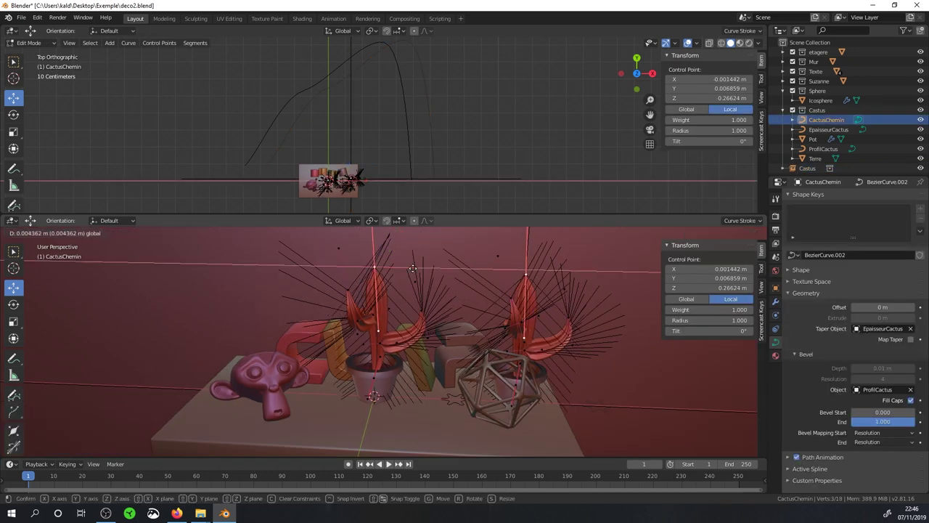
left_click(418, 265)
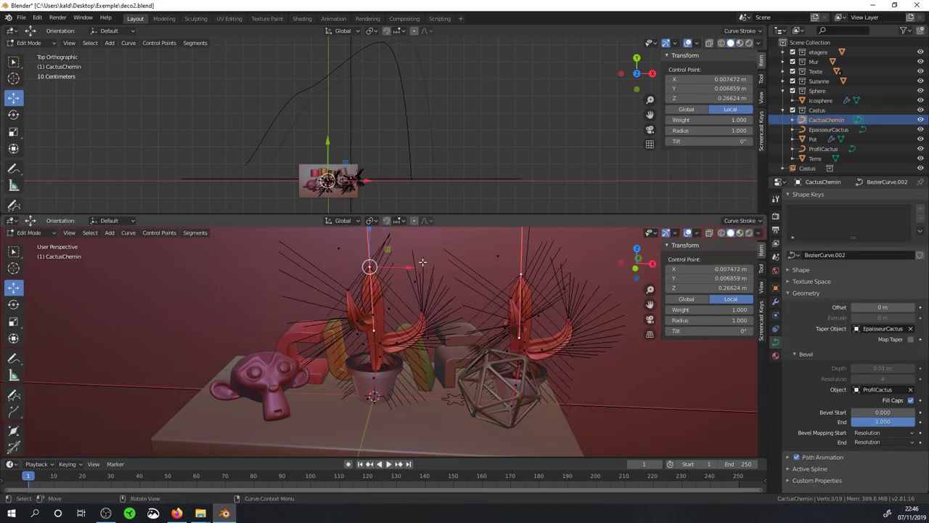
key("Tab")
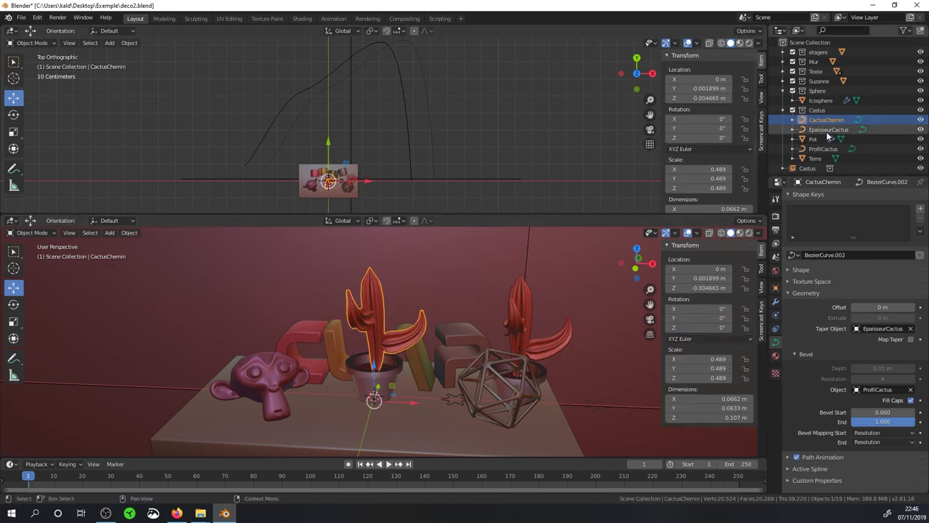
Select the Castus collection's objects and shift them left toward Suzanne, undoing trial moves
left_click_drag(821, 111, 818, 158)
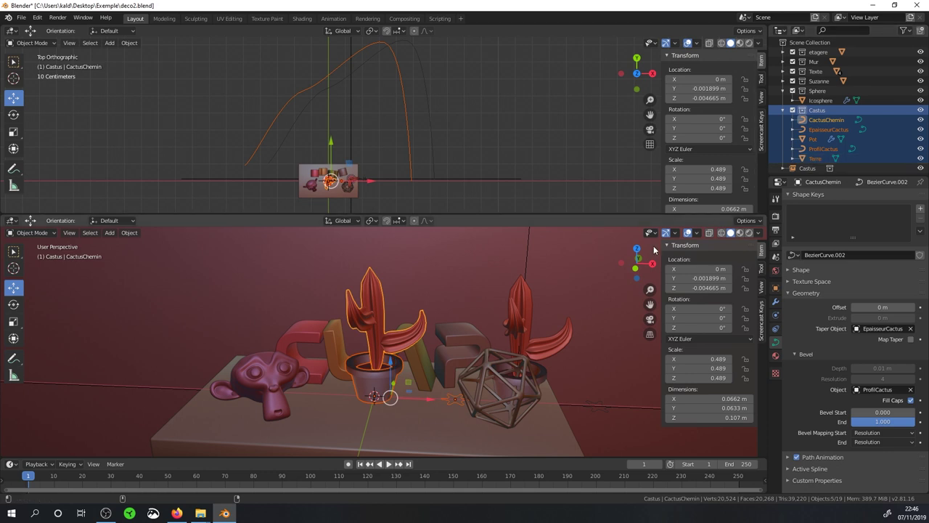
key("g")
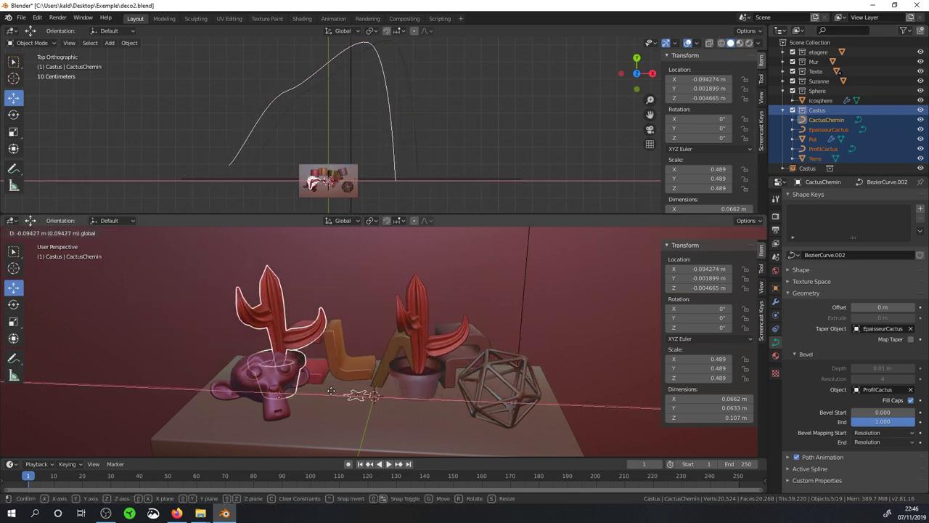
left_click(354, 394)
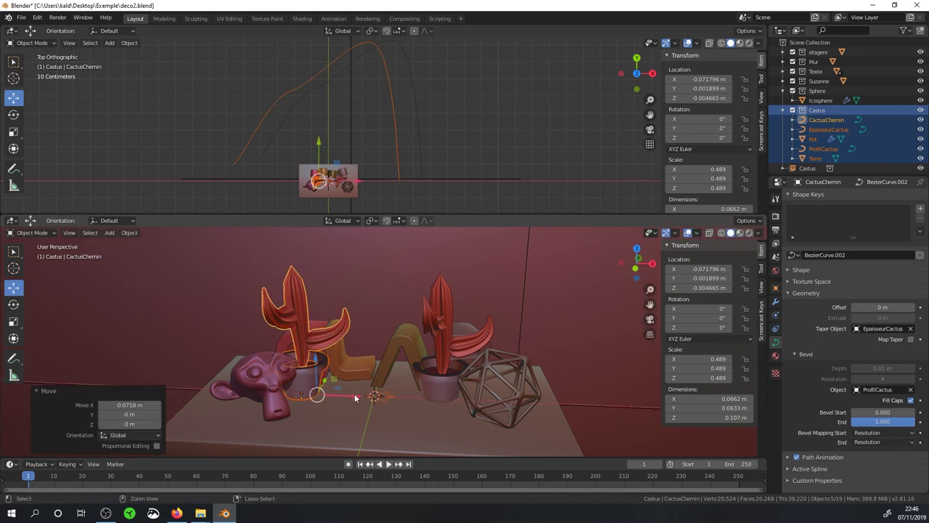
key("ctrl+z")
mouse_move(456, 380)
middle_mouse_down()
mouse_move(440, 396)
mouse_move(399, 384)
middle_mouse_up()
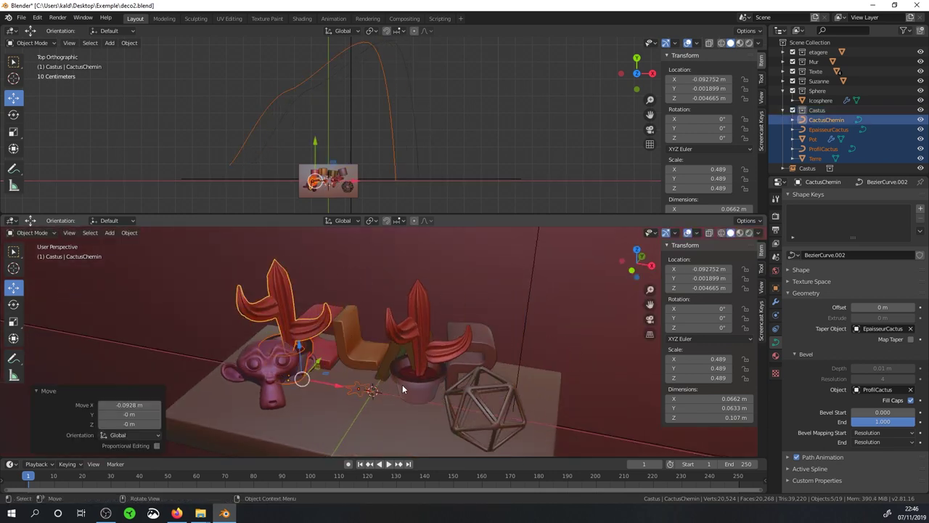
key("ctrl+z")
mouse_move(498, 384)
middle_mouse_down()
mouse_move(514, 389)
mouse_move(512, 419)
middle_mouse_up()
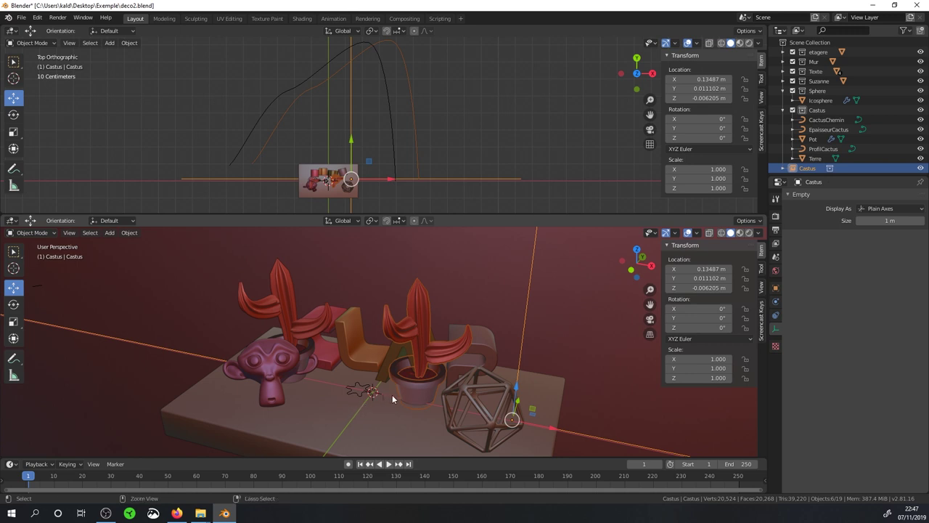
Undo back through recent changes, then redo the cactus move
key("ctrl+z")
key("ctrl+z")
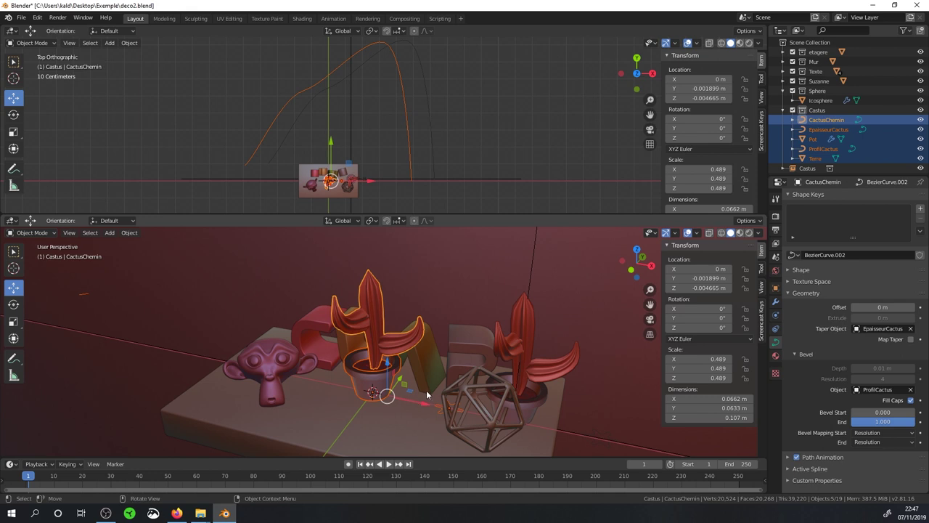
scroll(427, 394, "down", 3)
key("ctrl+z")
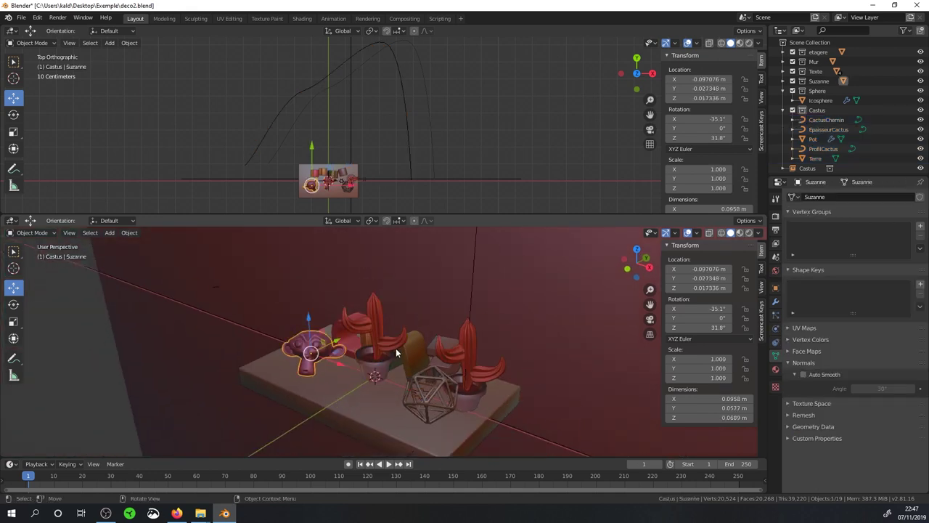
key("ctrl+z")
key("ctrl+shift+z")
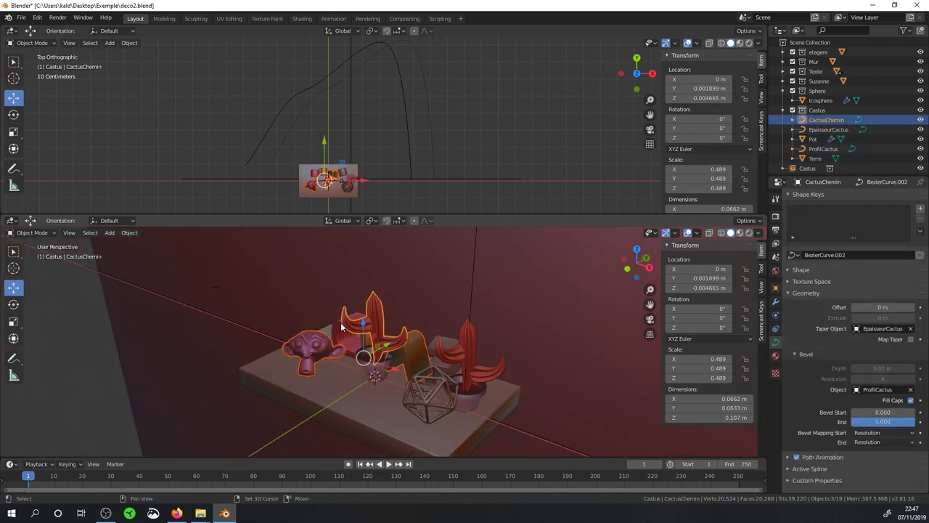
Select Suzanne, the icosphere, shelf and Mur wall and move them -0.314 m along Y
left_click(326, 344)
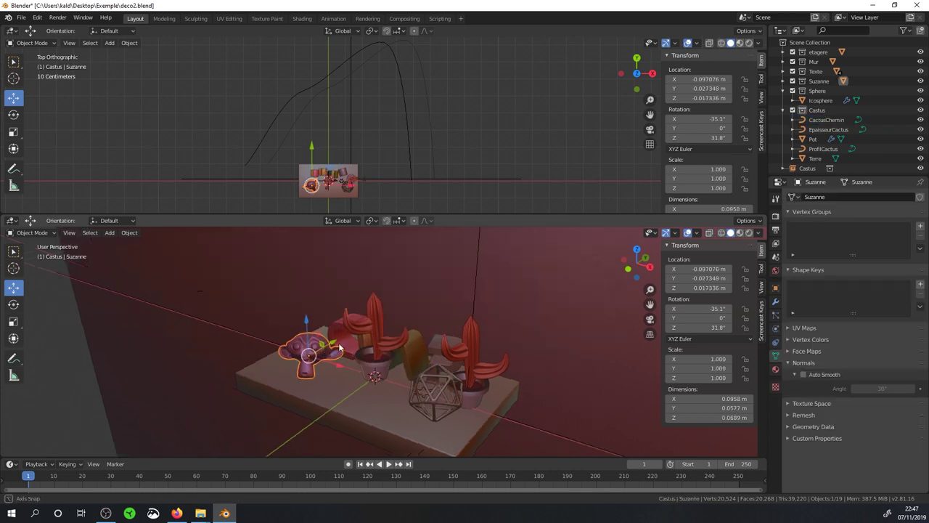
middle_click_drag(326, 345, 329, 336)
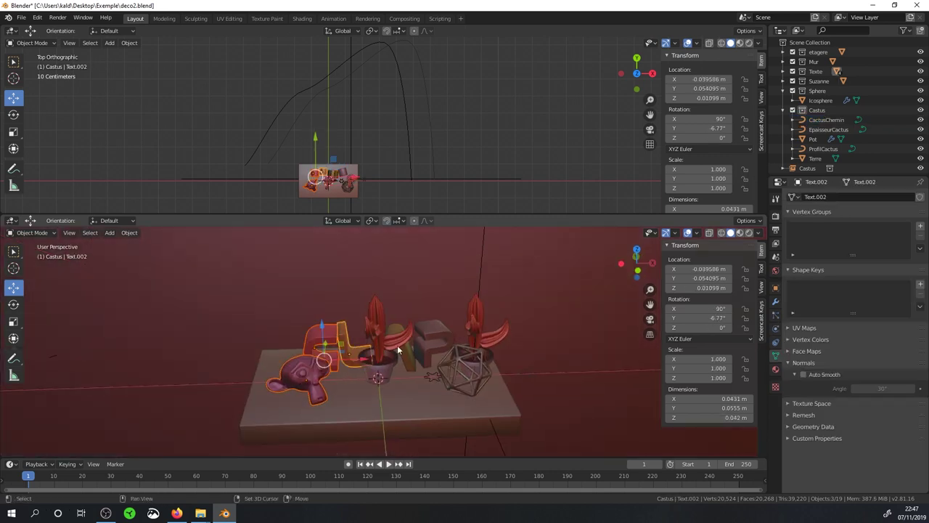
left_click(453, 368, "shift")
left_click(417, 386, "shift")
left_click(445, 289, "shift")
mouse_move(445, 288)
middle_mouse_down()
mouse_move(373, 342)
mouse_move(386, 347)
middle_mouse_up()
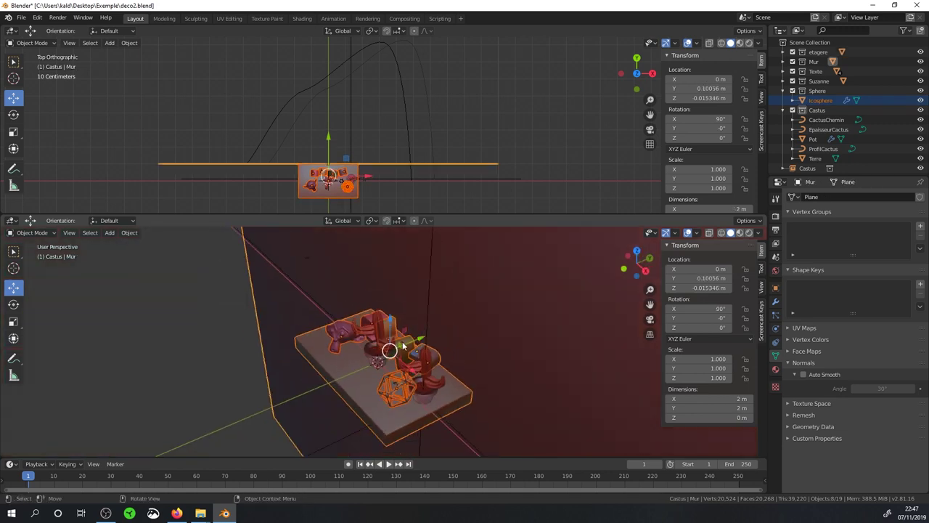
left_click_drag(427, 341, 418, 334)
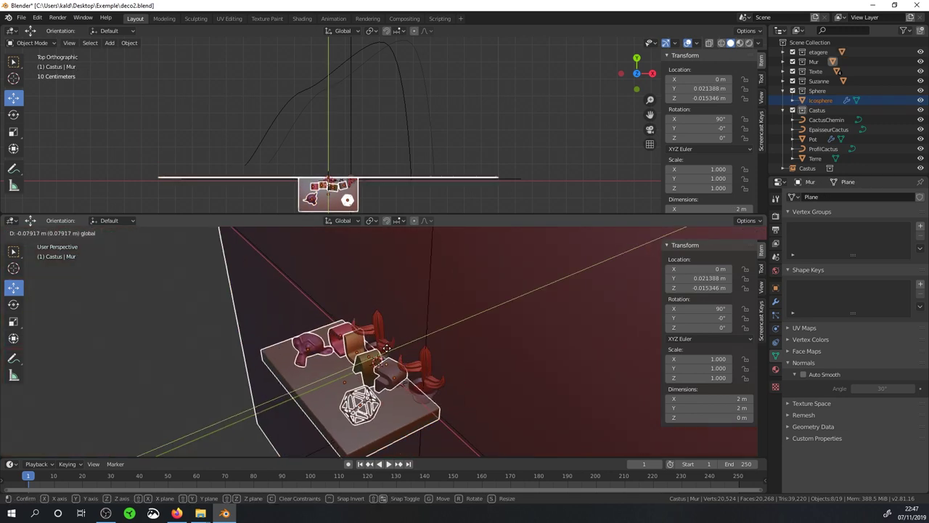
key("ctrl+z")
mouse_move(411, 330)
middle_mouse_down()
mouse_move(405, 296)
mouse_move(419, 349)
middle_mouse_up()
left_click_drag(421, 339, 380, 359)
mouse_move(380, 359)
middle_mouse_down()
mouse_move(425, 373)
mouse_move(415, 379)
mouse_move(481, 356)
mouse_move(467, 366)
mouse_move(434, 353)
mouse_move(385, 358)
mouse_move(399, 362)
middle_mouse_up()
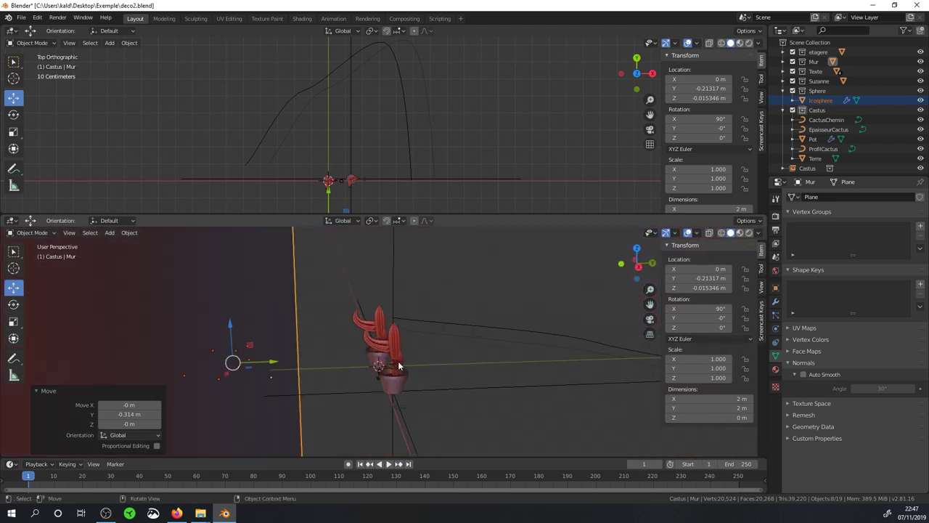
left_click(396, 381)
Move the Castus cactus and nudge it slightly along Z
key("g")
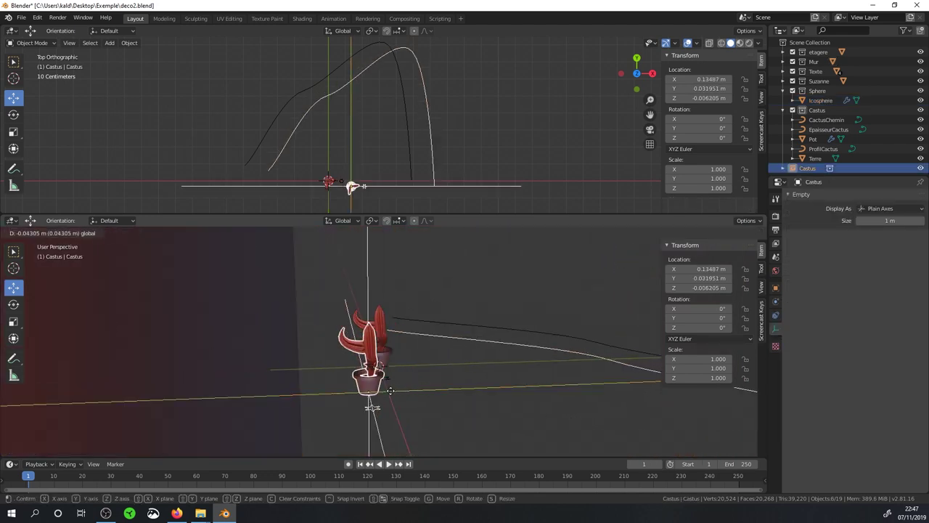
left_click(262, 398)
middle_click_drag(261, 397, 340, 352)
scroll(340, 352, "up", 2)
key("g")
key("z")
left_click(255, 305)
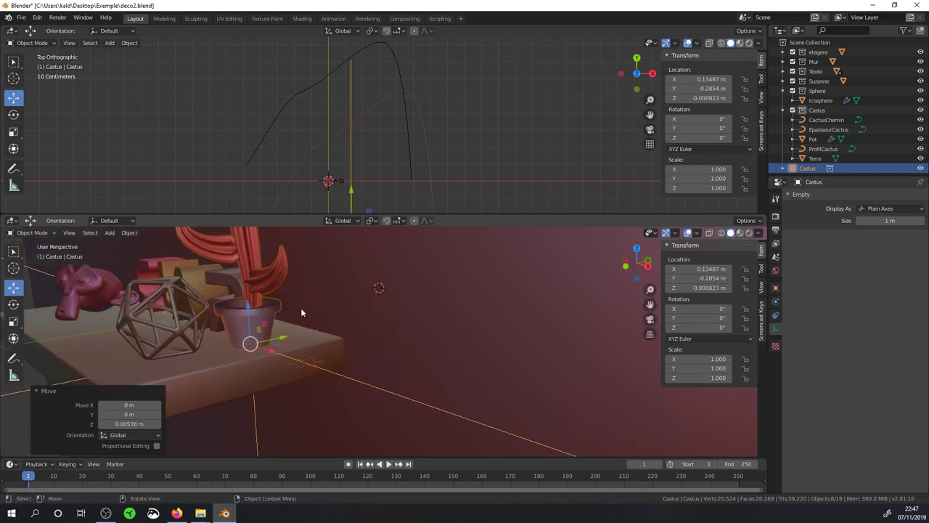
scroll(301, 308, "down", 3)
Adjust the cactus along Y and X to X 0.14756 m, Y -0.26843 m
middle_click_drag(301, 308, 417, 318)
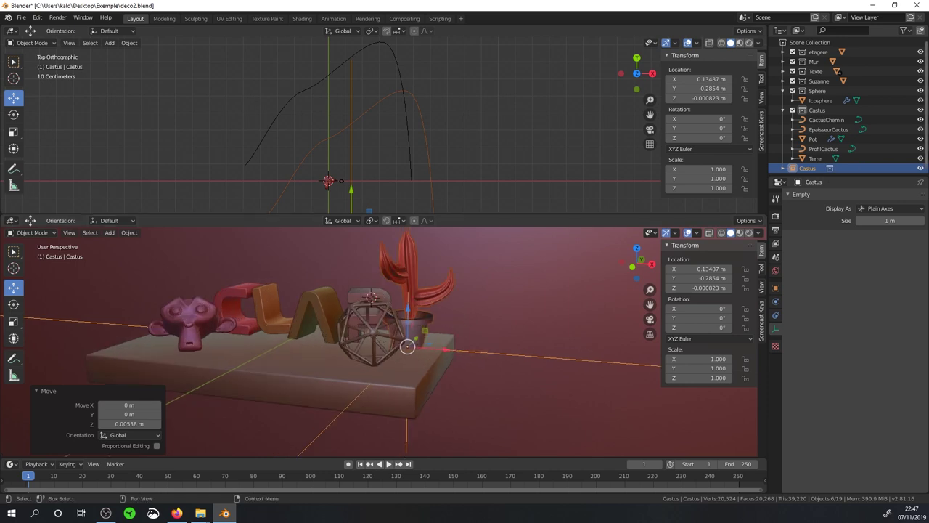
middle_click_drag(577, 231, 416, 300)
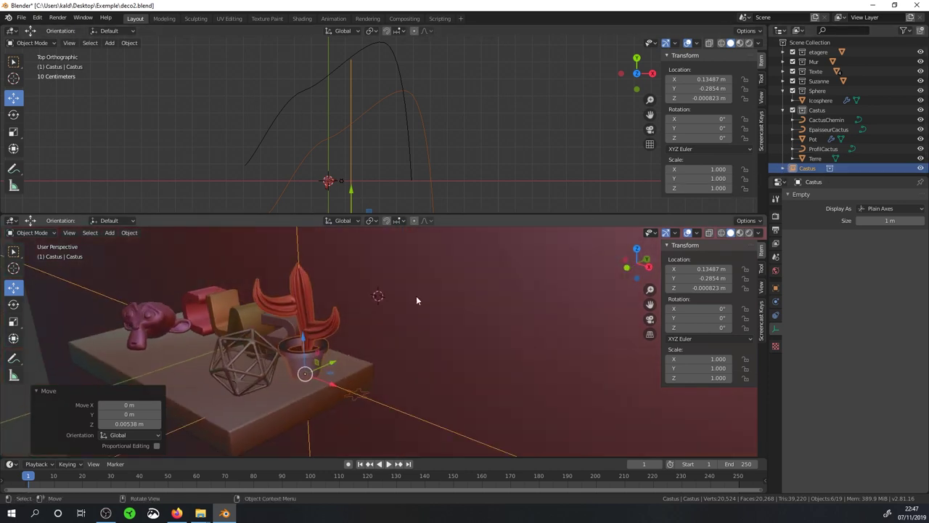
left_click_drag(340, 356, 352, 357)
mouse_move(343, 356)
middle_mouse_down()
mouse_move(387, 353)
mouse_move(473, 392)
middle_mouse_up()
left_click_drag(452, 385, 465, 381)
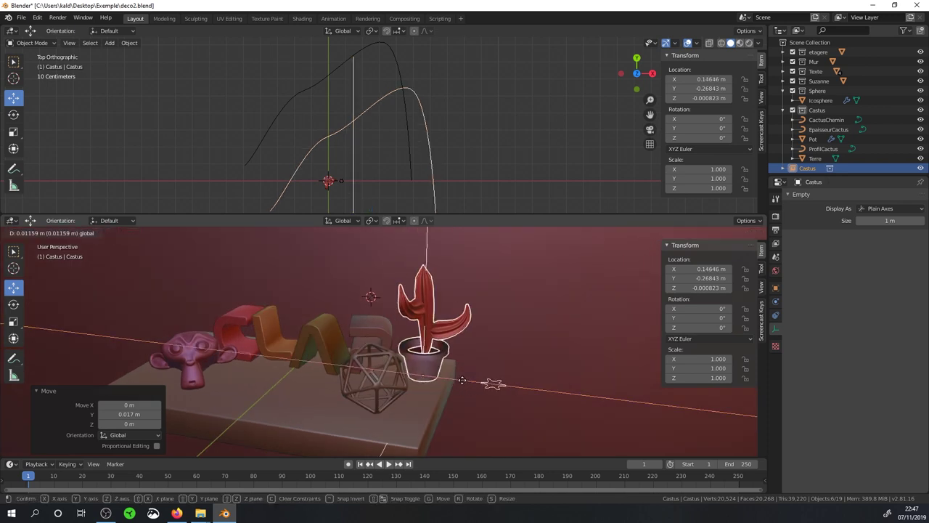
left_click(109, 233)
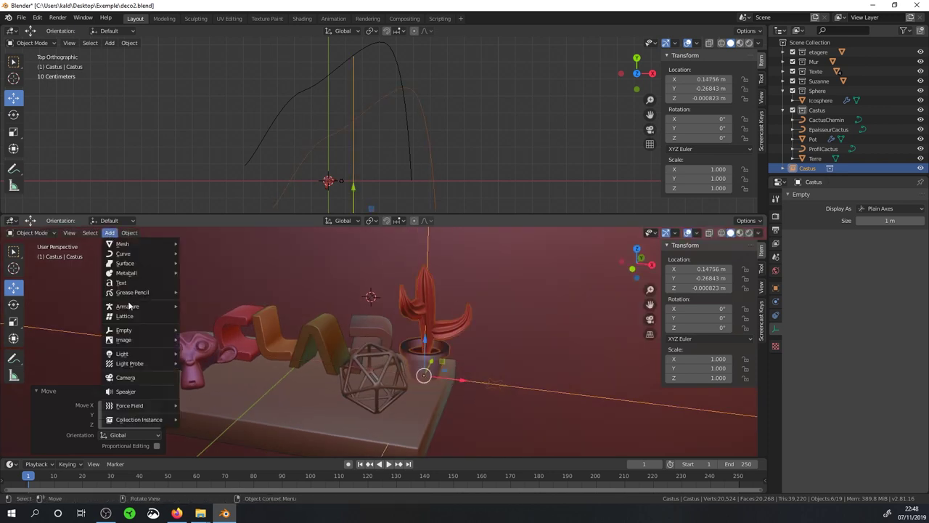
Add a Castus collection instance and reset its position to the origin
mouse_move(139, 420)
left_click(197, 419)
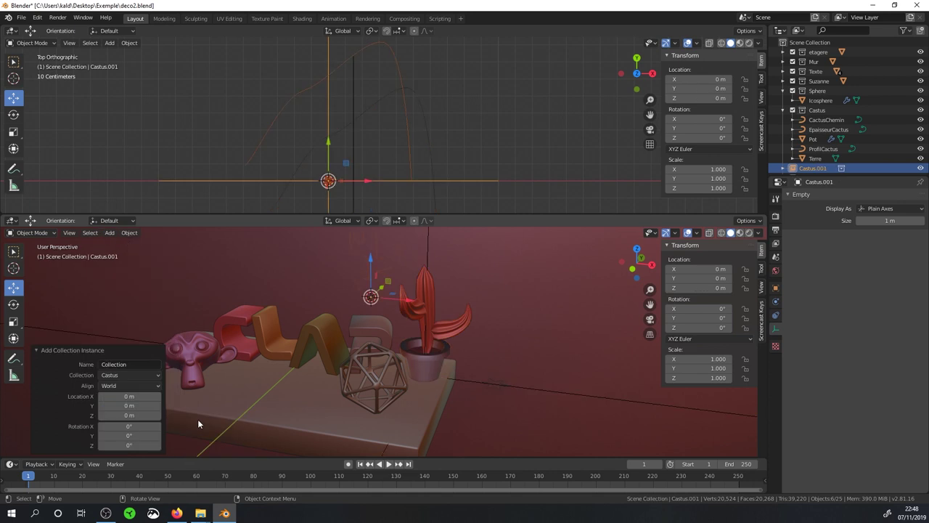
middle_click_drag(299, 367, 381, 294)
key("g")
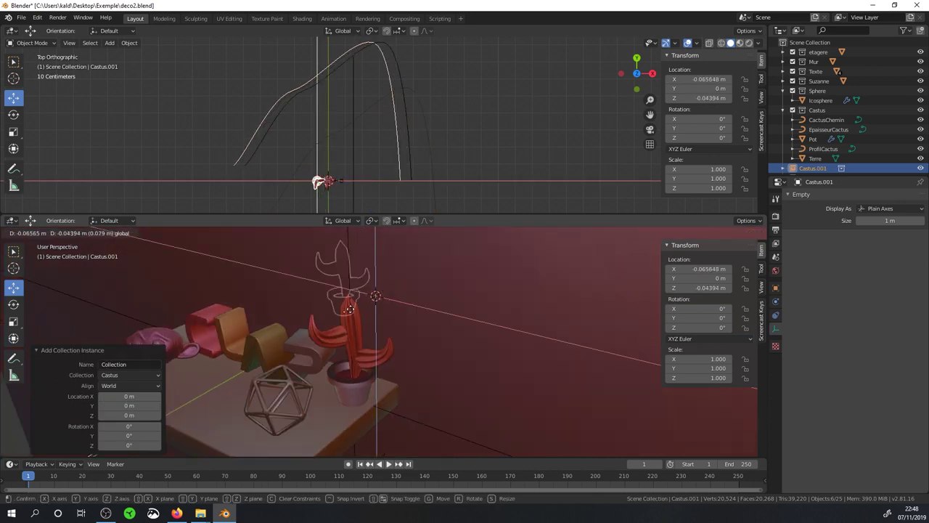
left_click(233, 358)
key("alt+g")
middle_click_drag(405, 320, 423, 294)
Move the new Castus.001 instance along Y and X toward the shelf's left end
left_click_drag(418, 288, 257, 322)
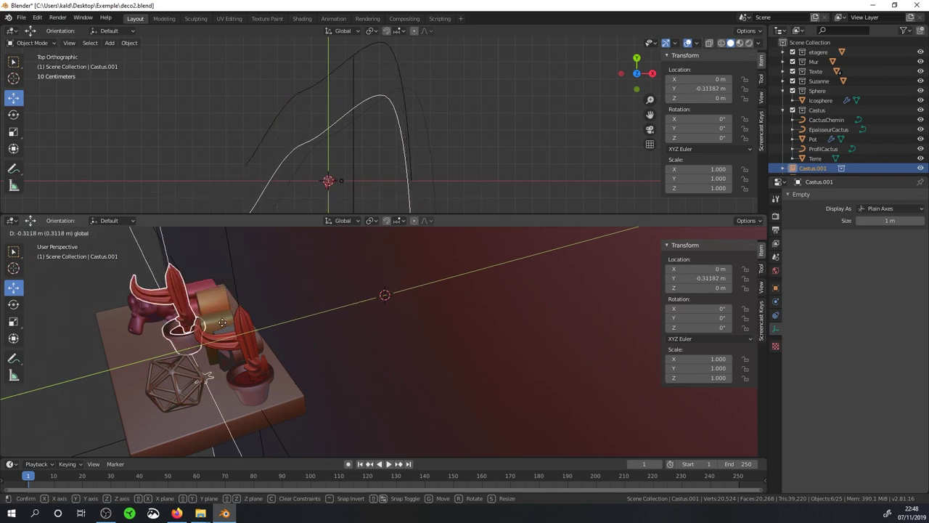
middle_click_drag(257, 323, 337, 418)
left_click_drag(355, 427, 210, 378)
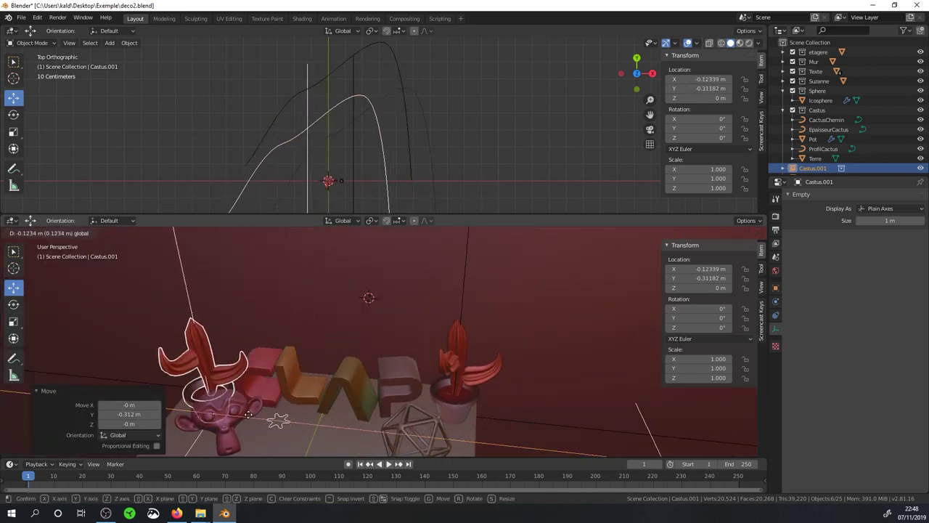
mouse_move(211, 378)
middle_mouse_down()
mouse_move(366, 369)
mouse_move(358, 404)
middle_mouse_up()
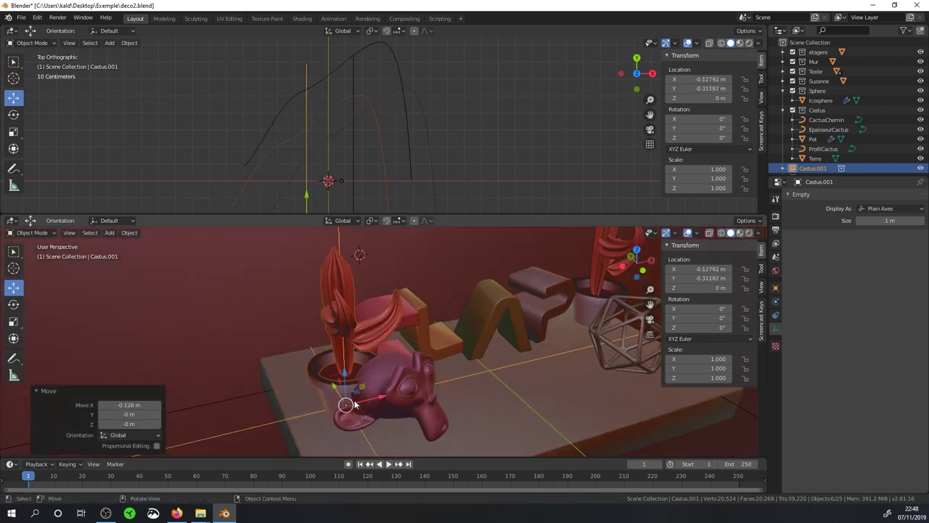
left_click_drag(339, 400, 343, 386)
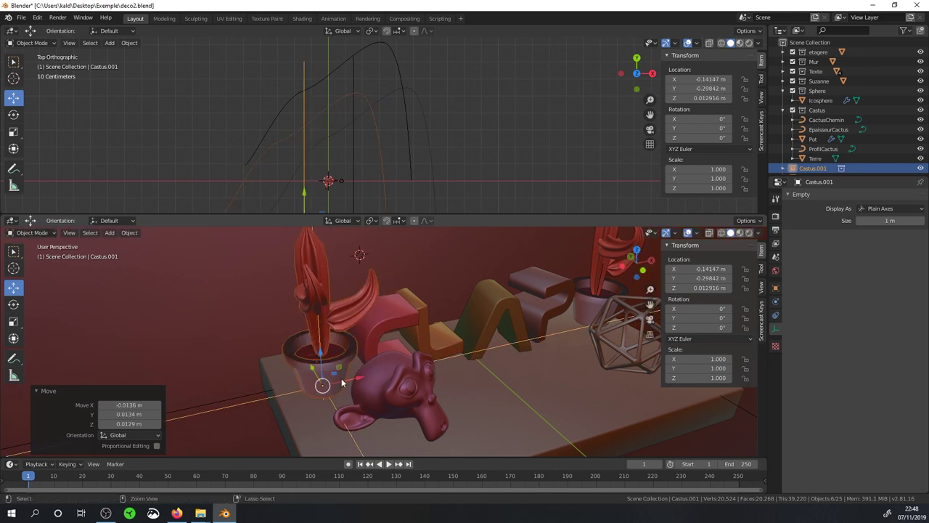
key("ctrl+z")
Nudge Castus.001 beside the monkey head to X -0.14335 m, Y -0.28217 m
middle_click_drag(343, 385, 468, 351)
left_click_drag(443, 342, 444, 341)
middle_click_drag(444, 341, 402, 347)
left_click_drag(375, 363, 354, 363)
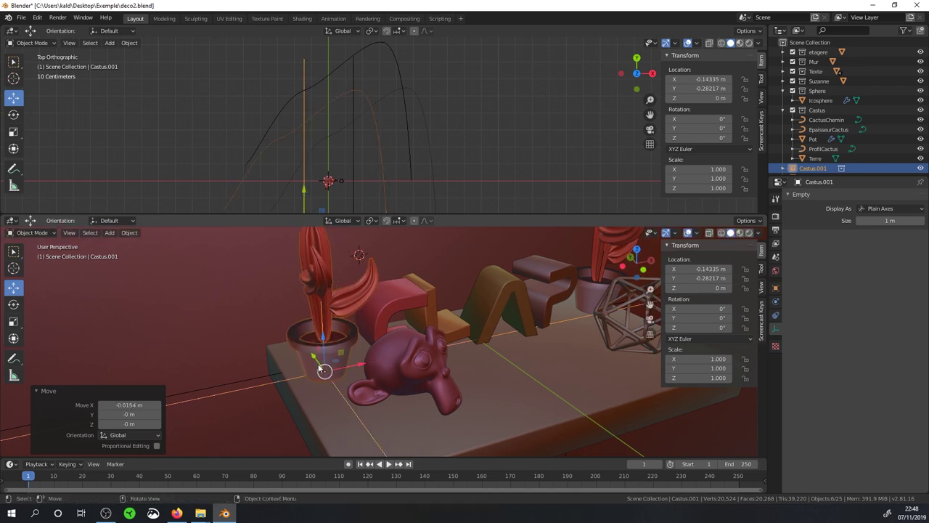
key("ctrl+z")
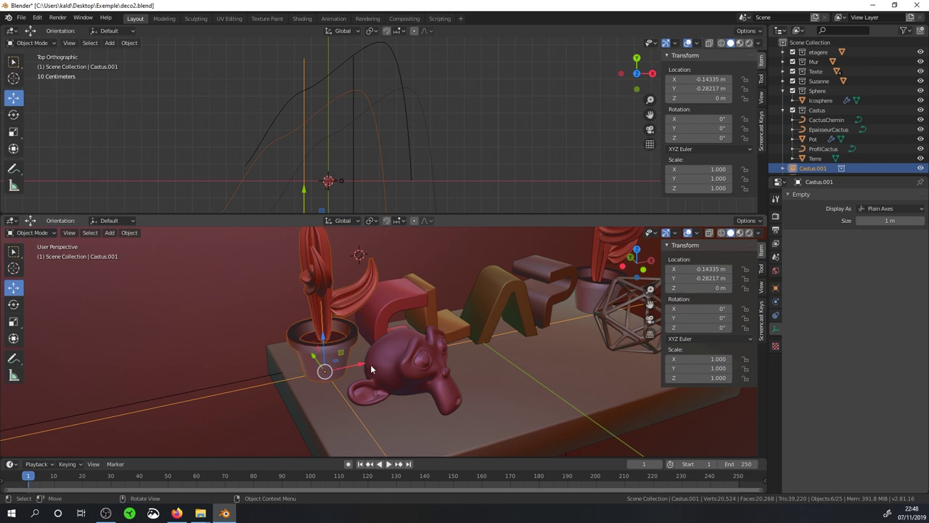
key("r")
key("z")
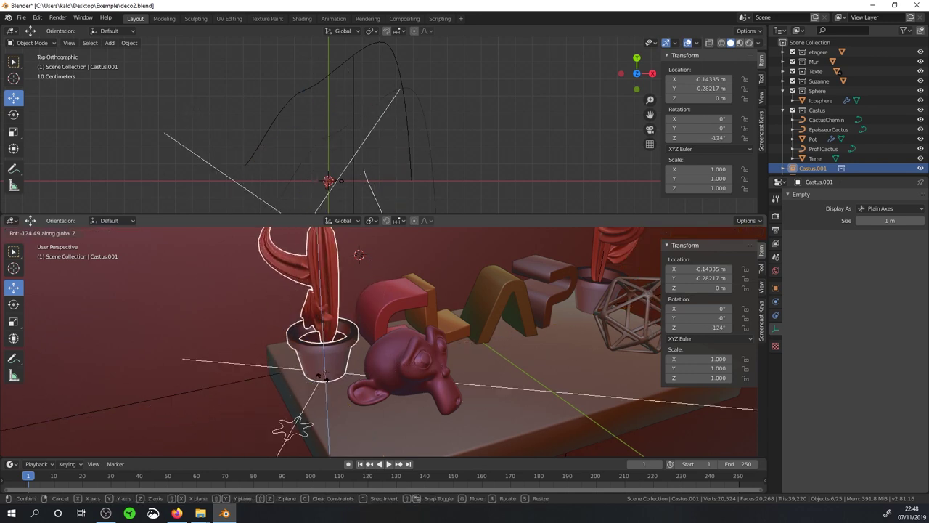
Confirm the rotation and scale Castus.001 down to 0.786
left_click(446, 321)
key("s")
left_click(432, 334)
mouse_move(432, 334)
middle_mouse_down()
mouse_move(478, 343)
mouse_move(422, 326)
middle_mouse_up()
scroll(422, 321, "up", 1)
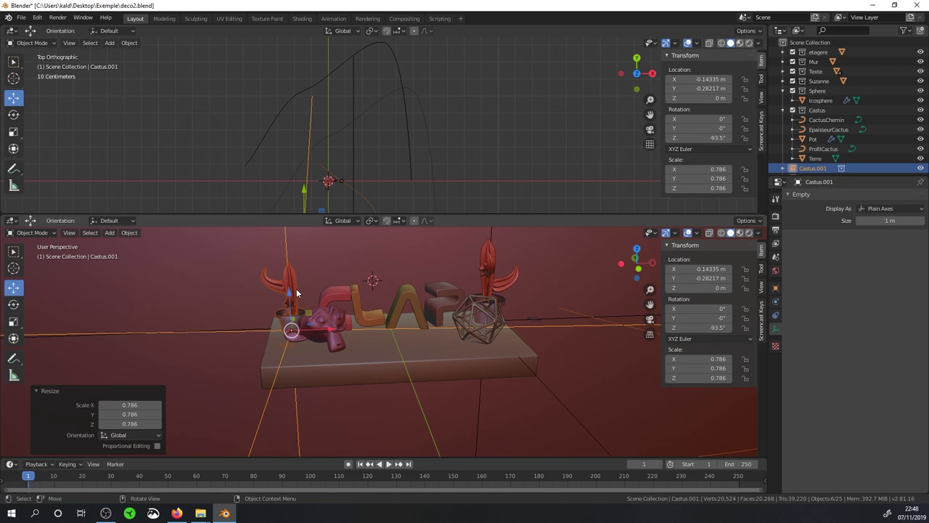
scroll(293, 289, "up", 1)
Rotate Castus.001 around Z until its rotation reads 120°
key("r")
key("z")
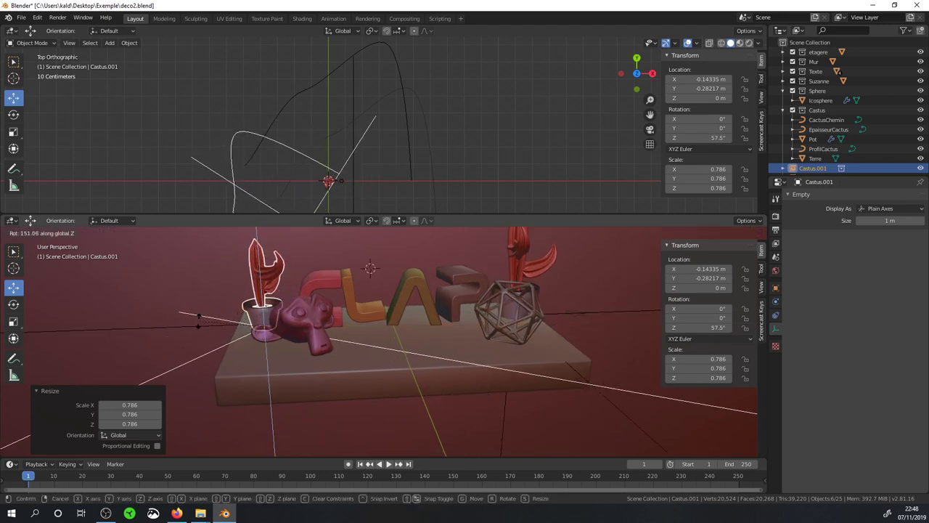
left_click(174, 324)
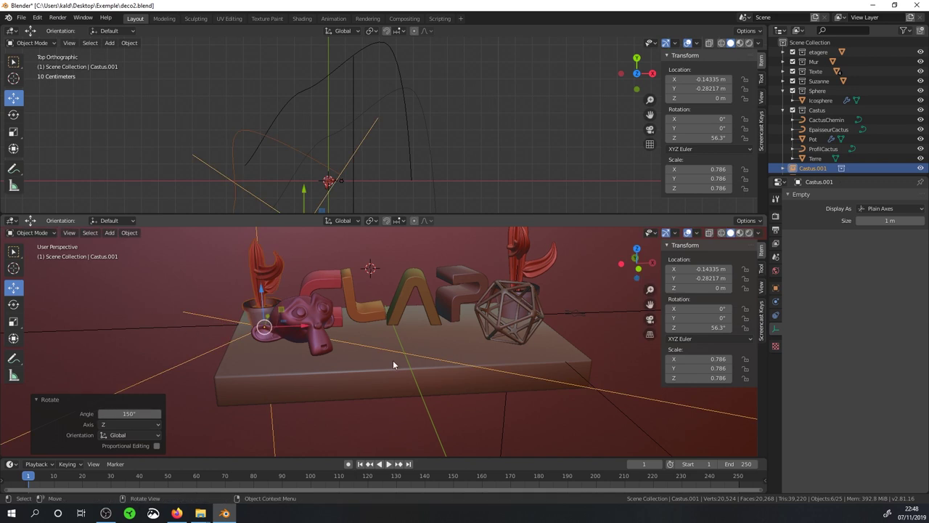
key("r")
key("z")
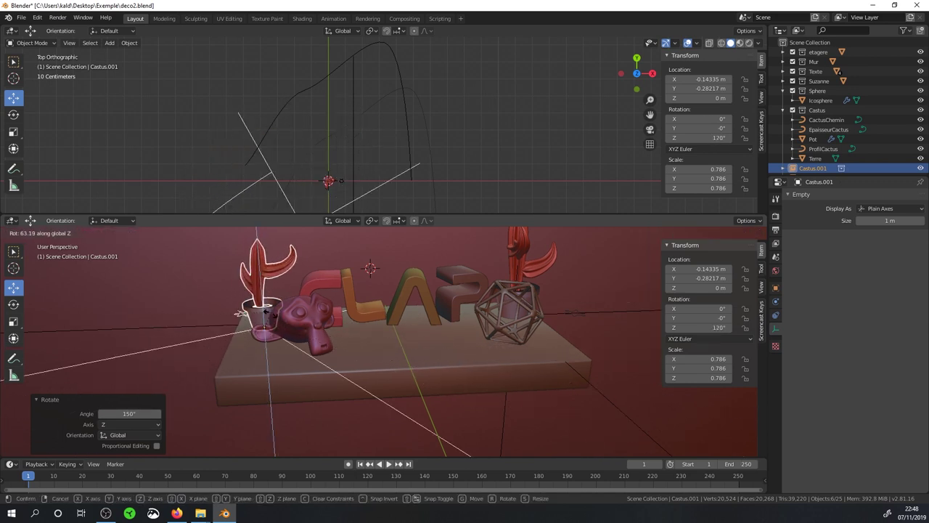
left_click(266, 312)
mouse_move(266, 312)
middle_mouse_down()
mouse_move(387, 310)
mouse_move(262, 356)
middle_mouse_up()
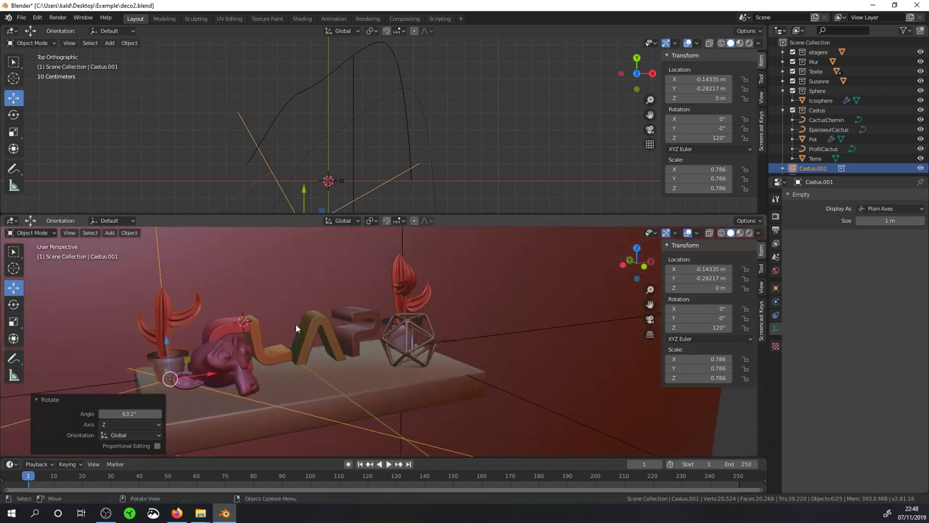
mouse_move(288, 392)
middle_mouse_down()
mouse_move(287, 368)
mouse_move(296, 371)
mouse_move(286, 371)
middle_mouse_up()
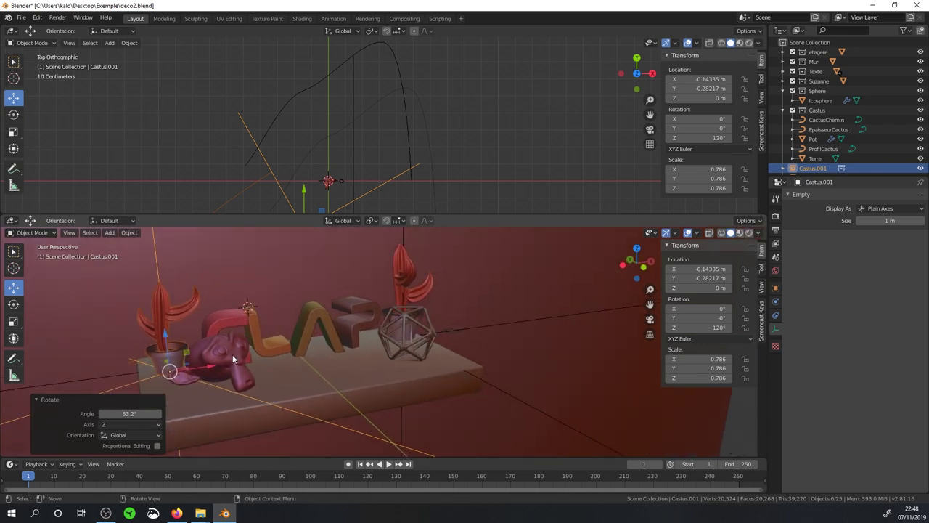